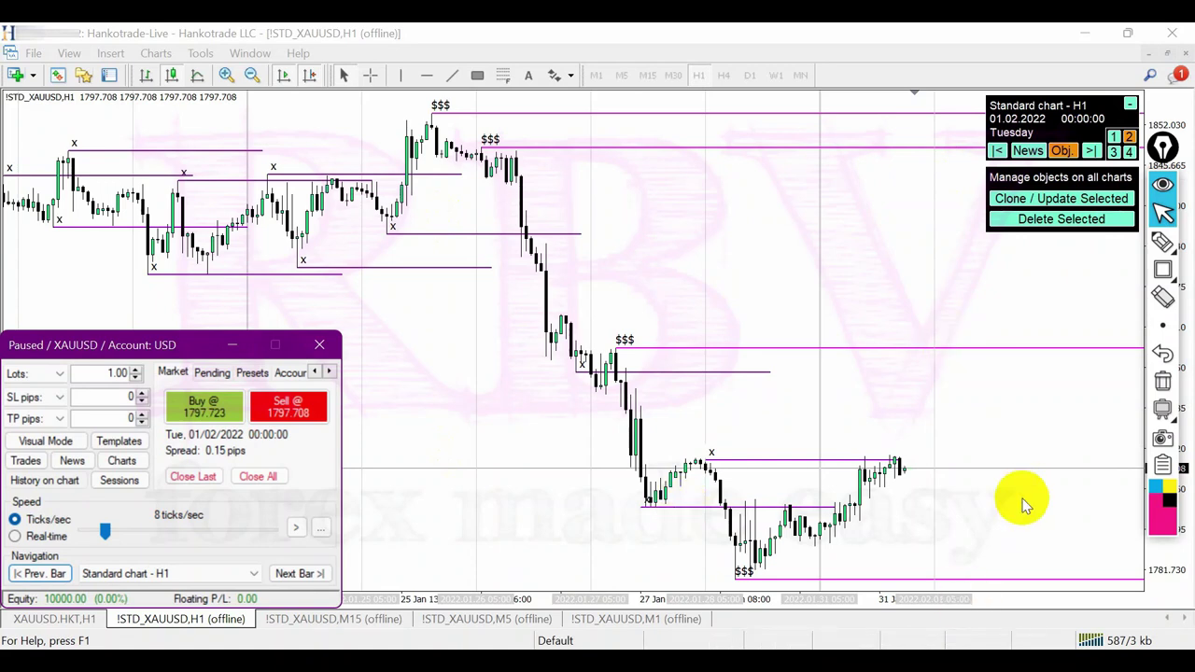
- Frame the M15, M5 and M1 chart names with one rectangle annotation
left_click(1109, 274)
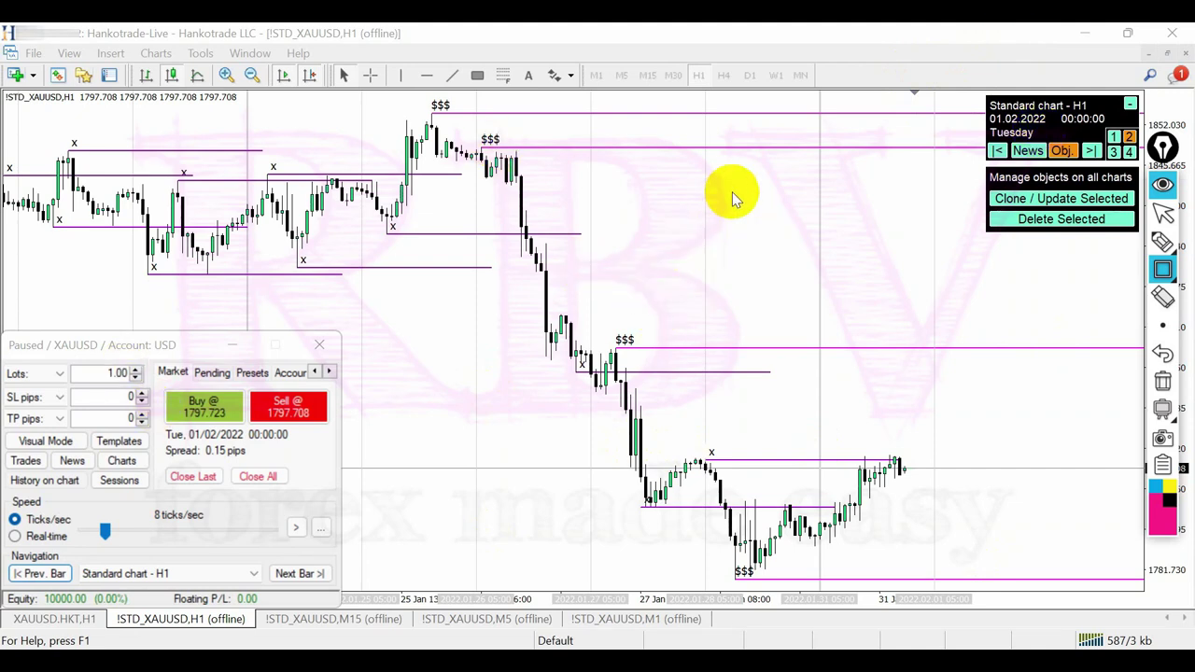
left_click_drag(261, 626, 710, 613)
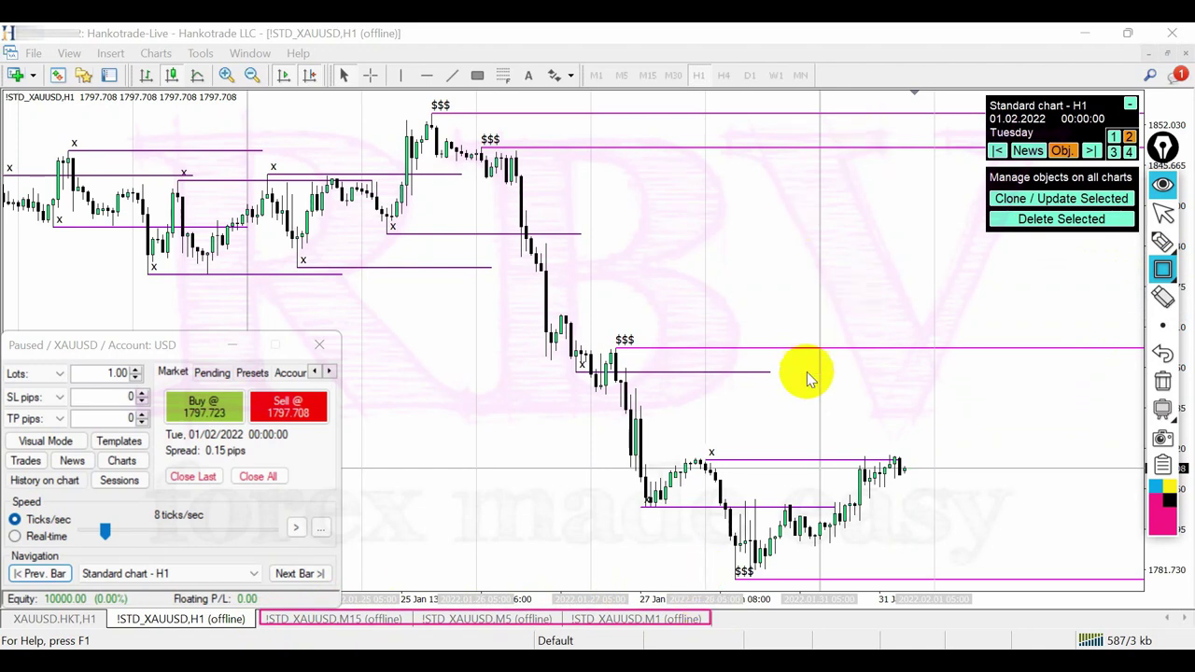
- Sketch horizontal pen levels and a price path that drops below the middle level and turns up with an arrow
left_click(1162, 241)
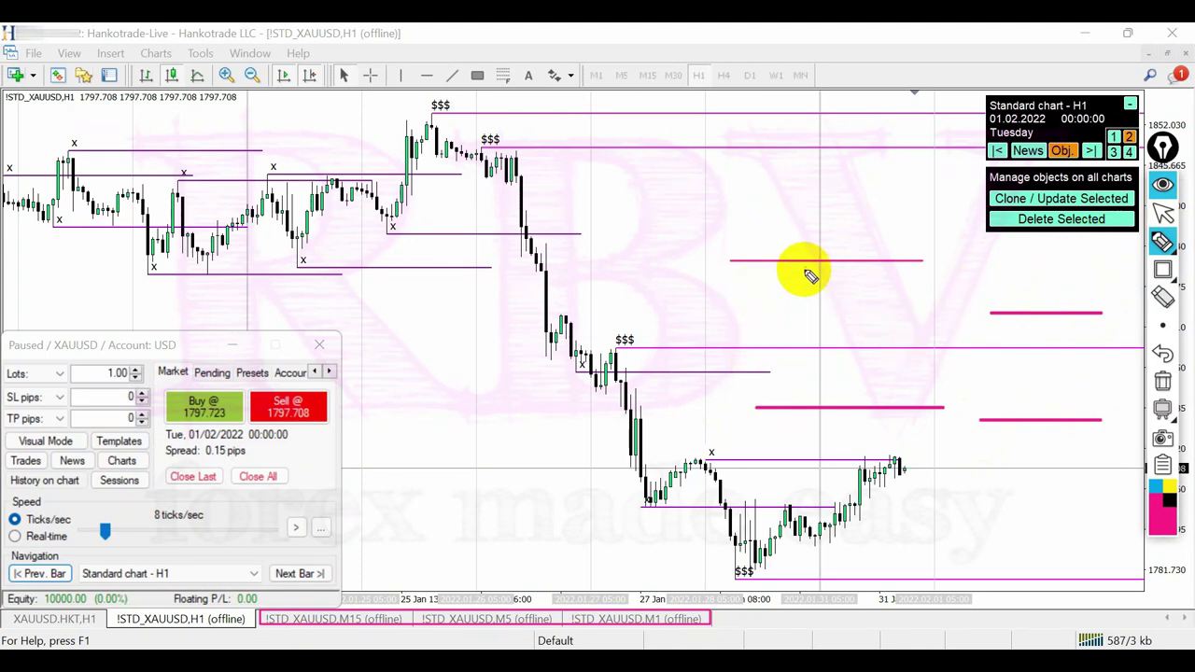
mouse_move(798, 263)
left_mouse_down()
mouse_move(867, 364)
mouse_move(853, 382)
mouse_move(867, 374)
left_mouse_up()
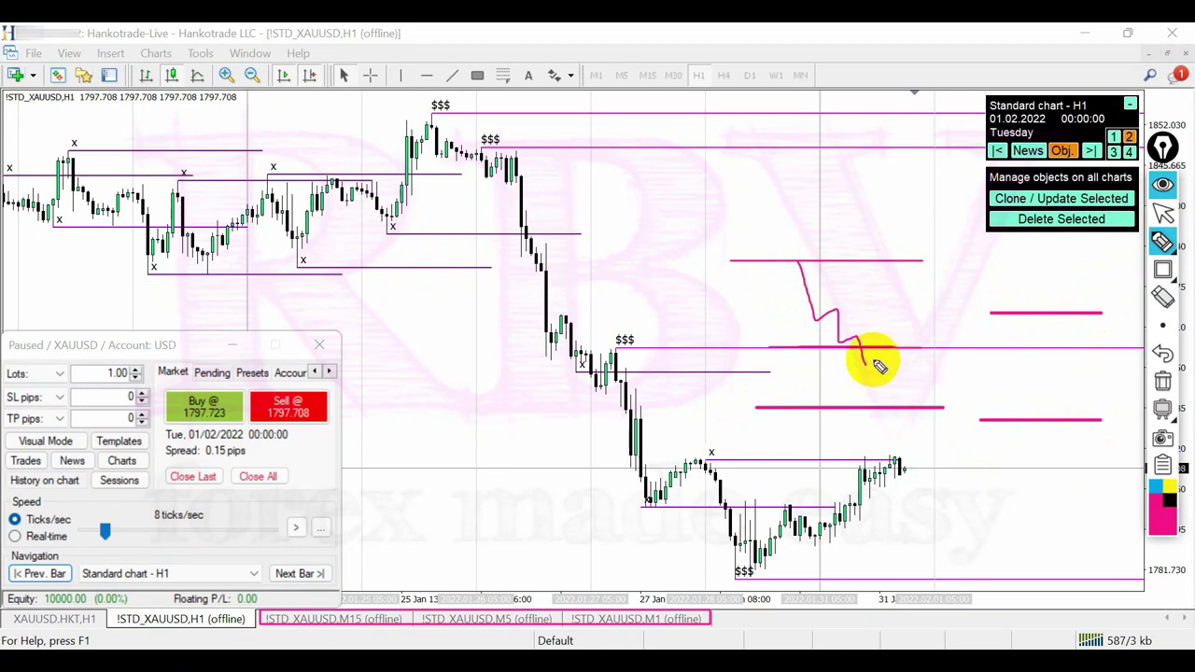
mouse_move(871, 363)
left_mouse_down()
mouse_move(871, 334)
mouse_move(896, 351)
mouse_move(918, 297)
left_mouse_up()
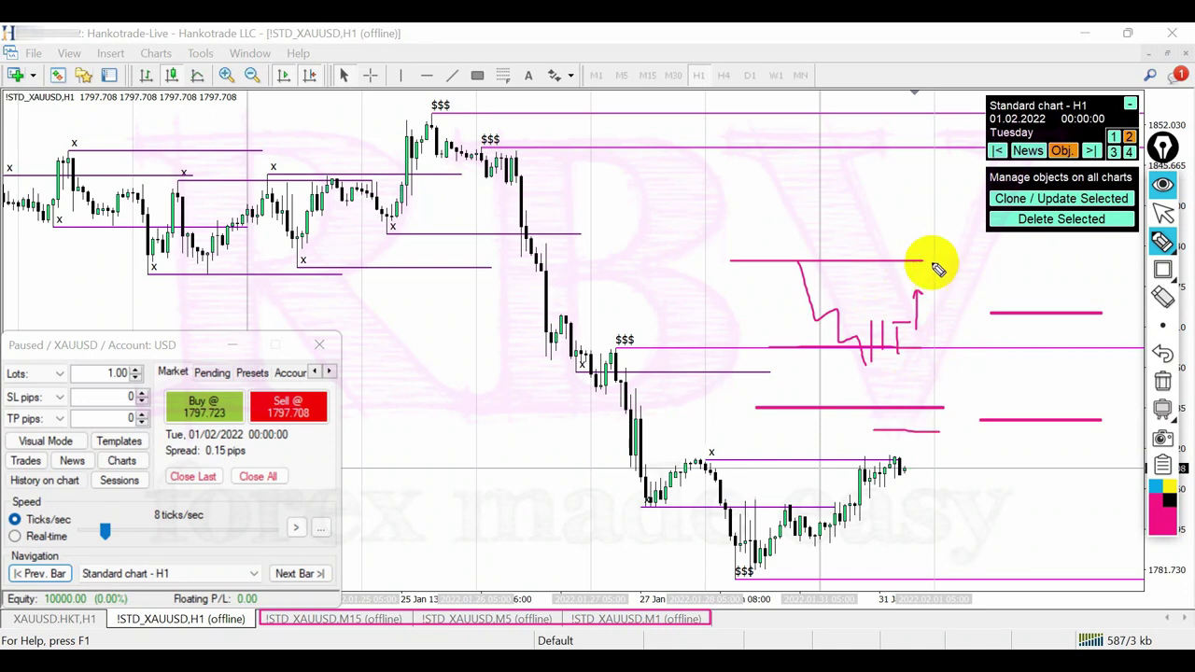
- Add a short lower level, a second up arrow and a cross at the upper level, and clear all annotations
left_click_drag(873, 430, 939, 431)
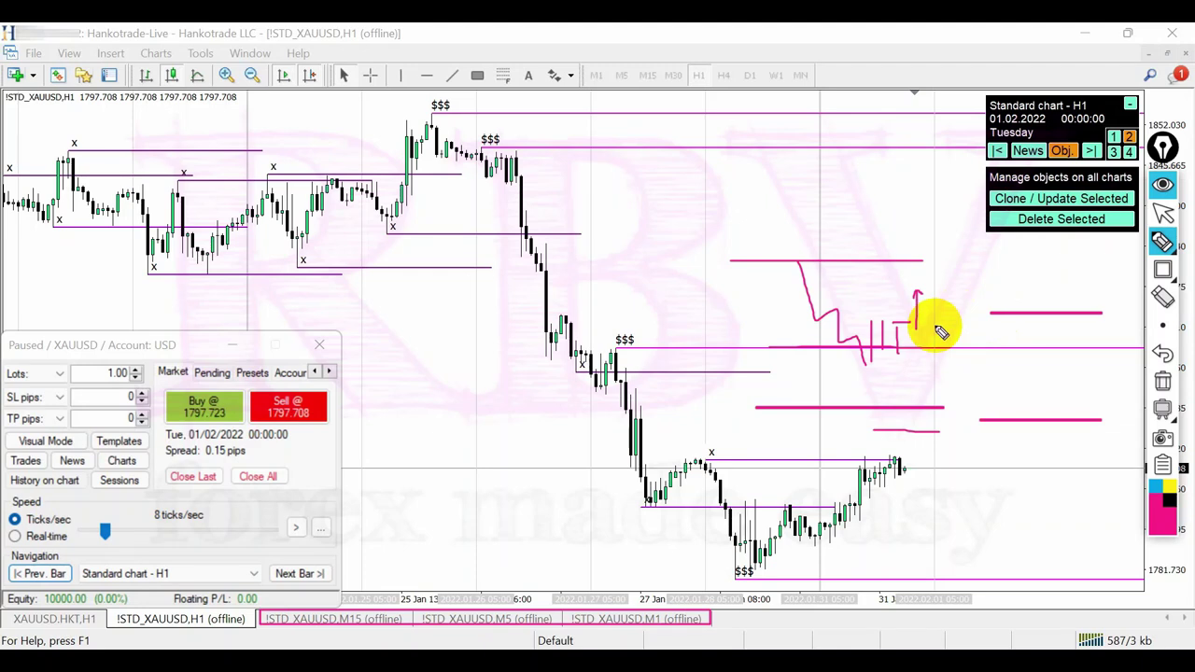
left_click_drag(941, 331, 947, 296)
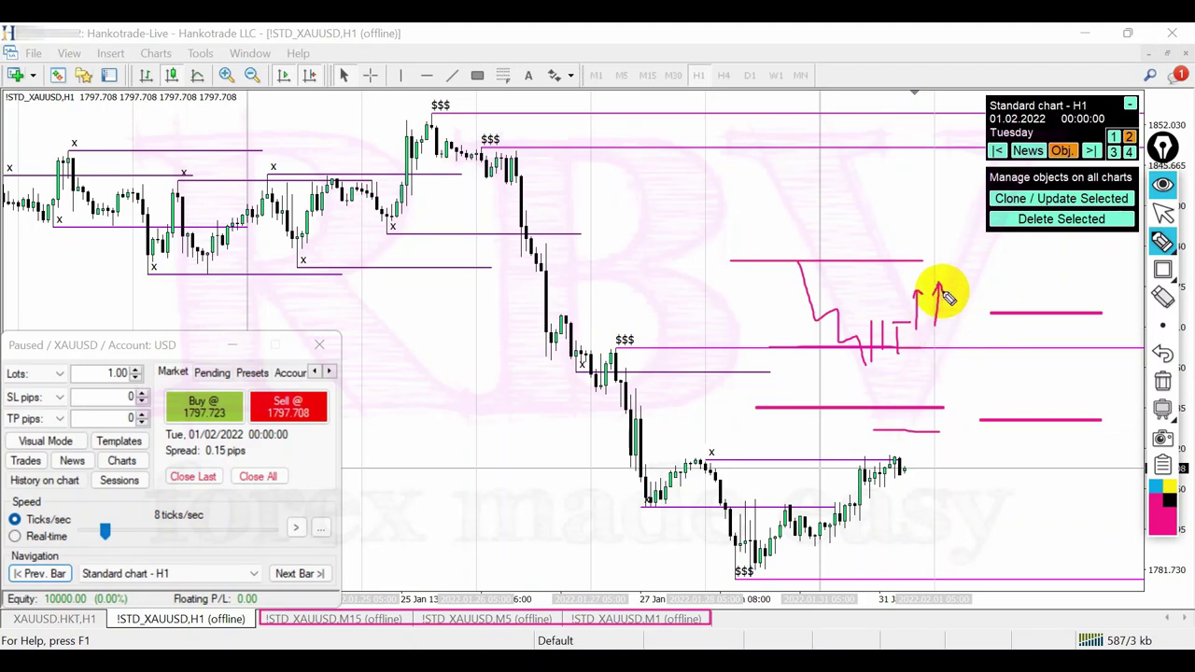
left_click_drag(929, 239, 913, 271)
left_click_drag(896, 228, 936, 261)
mouse_move(1167, 280)
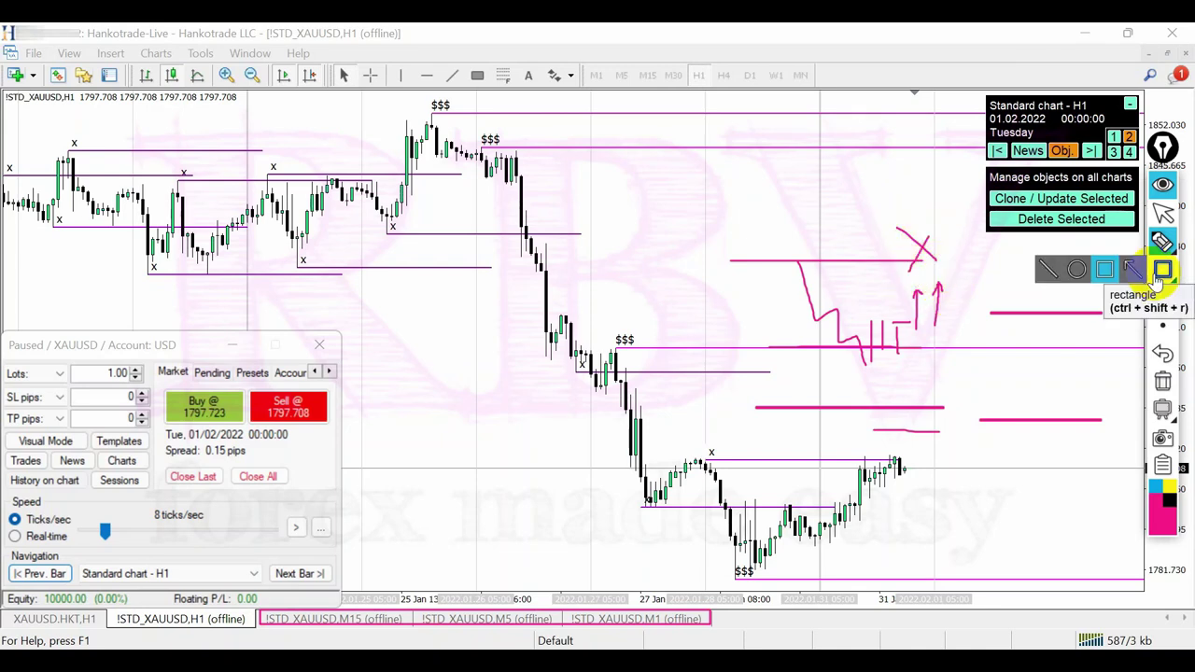
key("ctrl+shift+c")
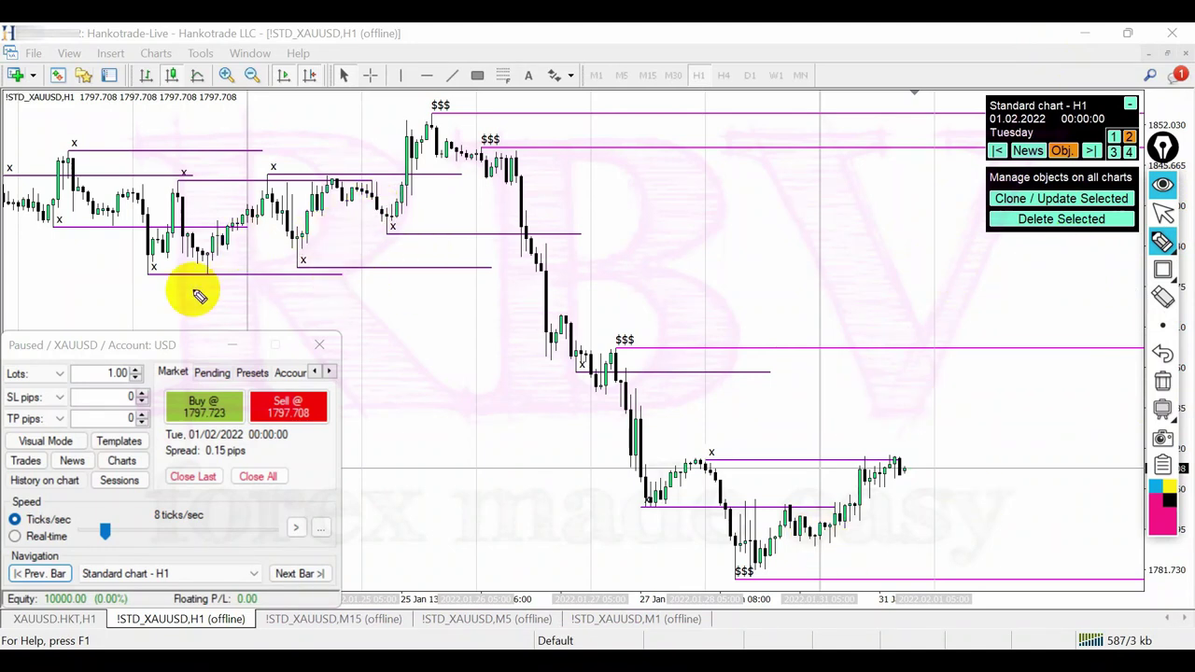
- Underline the early swing lows, trace the downtrend with the pen, and mark the latest x high with a line and a cross
left_click_drag(131, 261, 434, 286)
mouse_move(514, 177)
left_mouse_down()
mouse_move(523, 240)
mouse_move(629, 439)
mouse_move(780, 579)
mouse_move(815, 630)
left_mouse_up()
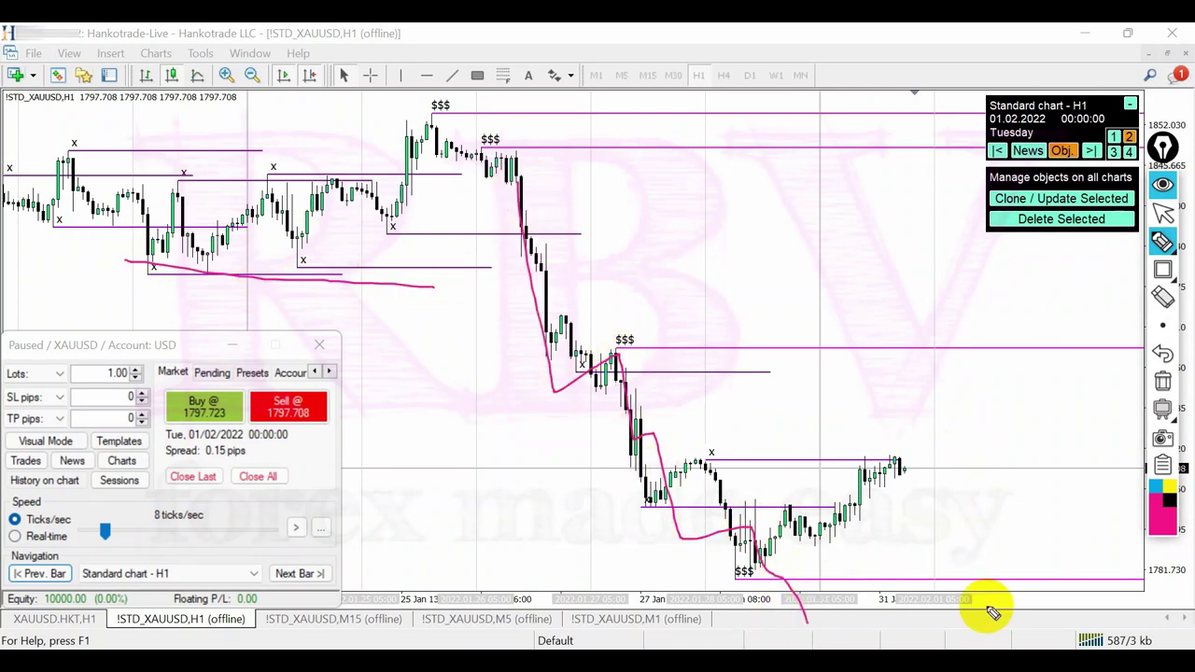
left_click_drag(699, 465, 712, 464)
mouse_move(827, 433)
left_mouse_down()
mouse_move(847, 452)
mouse_move(813, 460)
left_mouse_up()
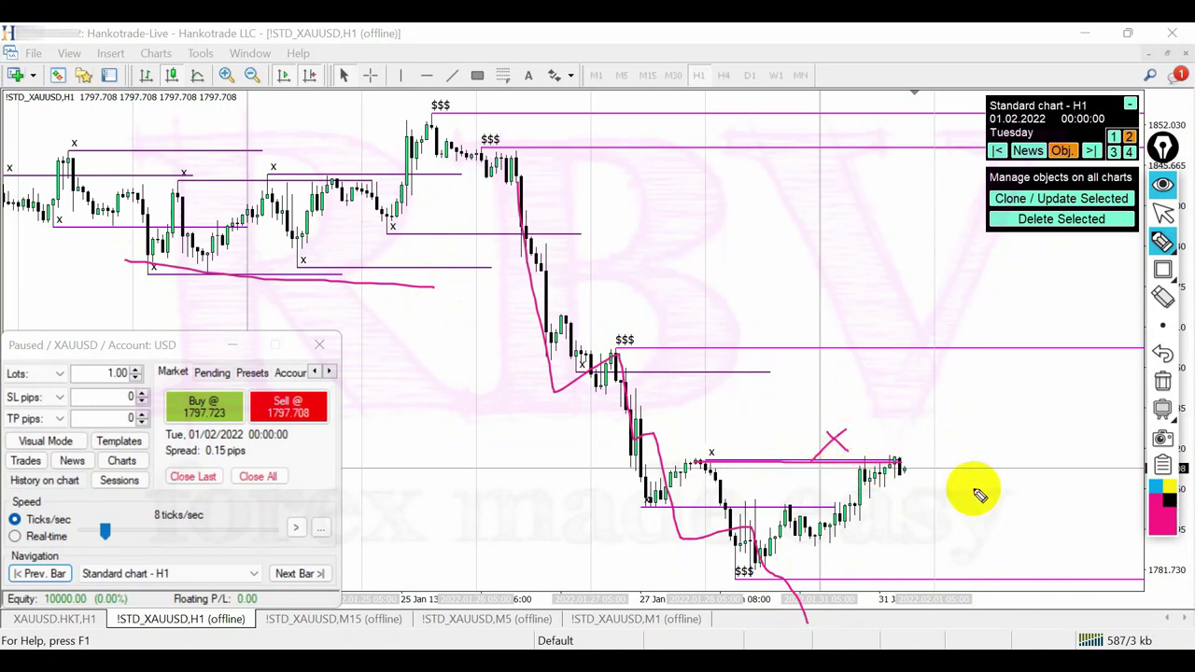
- Draw a down arrow, short strokes beside the latest candles and a tall vertical stroke, and clear all annotations
mouse_move(857, 351)
left_mouse_down()
mouse_move(877, 421)
mouse_move(879, 392)
left_mouse_up()
left_click_drag(900, 456, 929, 464)
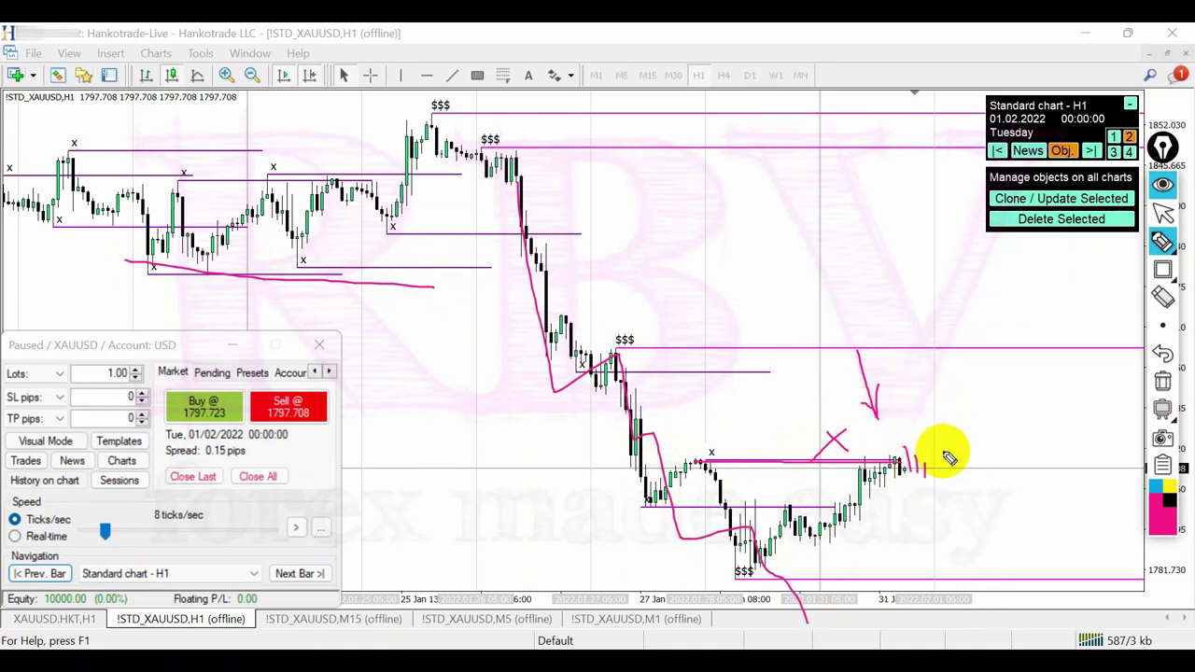
left_click_drag(935, 367, 941, 488)
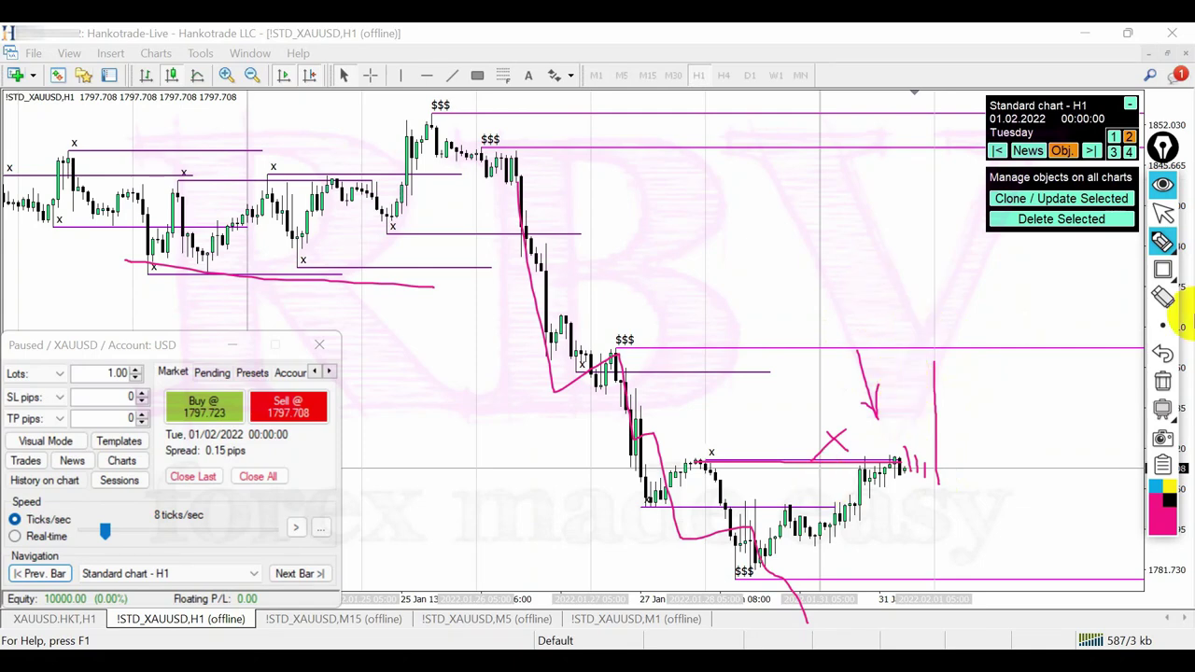
left_click(1163, 294)
- Advance the H1 replay bar by bar to 01/02/2022 06:00
left_click(308, 573)
left_click(308, 573)
left_click(310, 575)
left_click(310, 575)
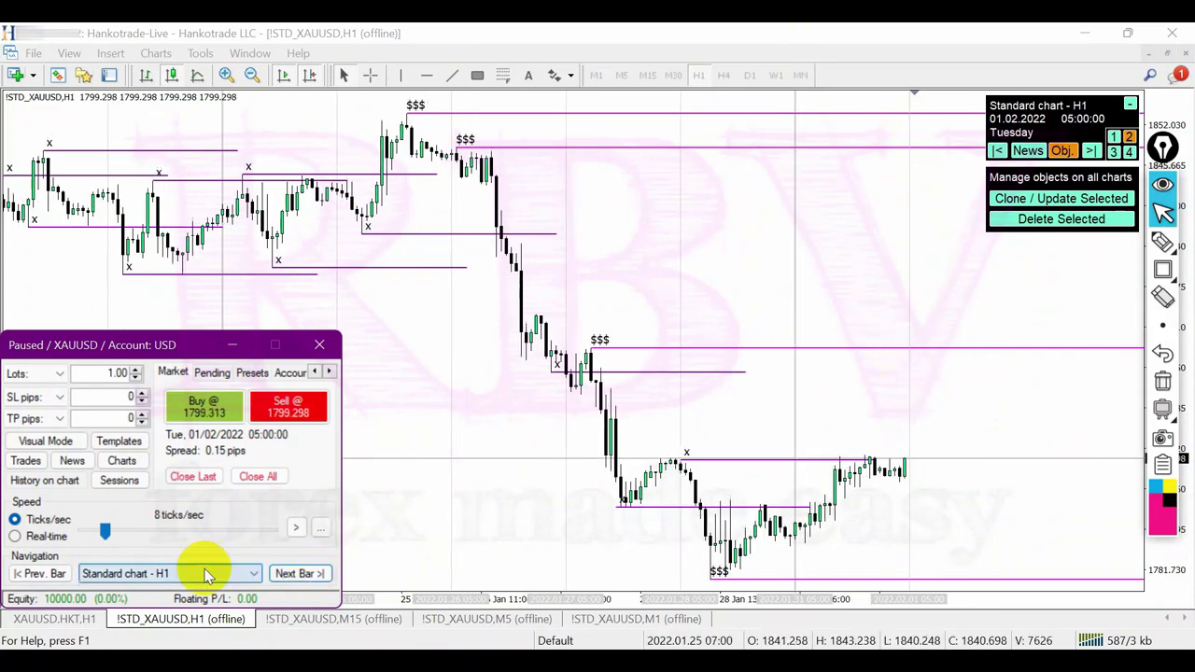
left_click(304, 576)
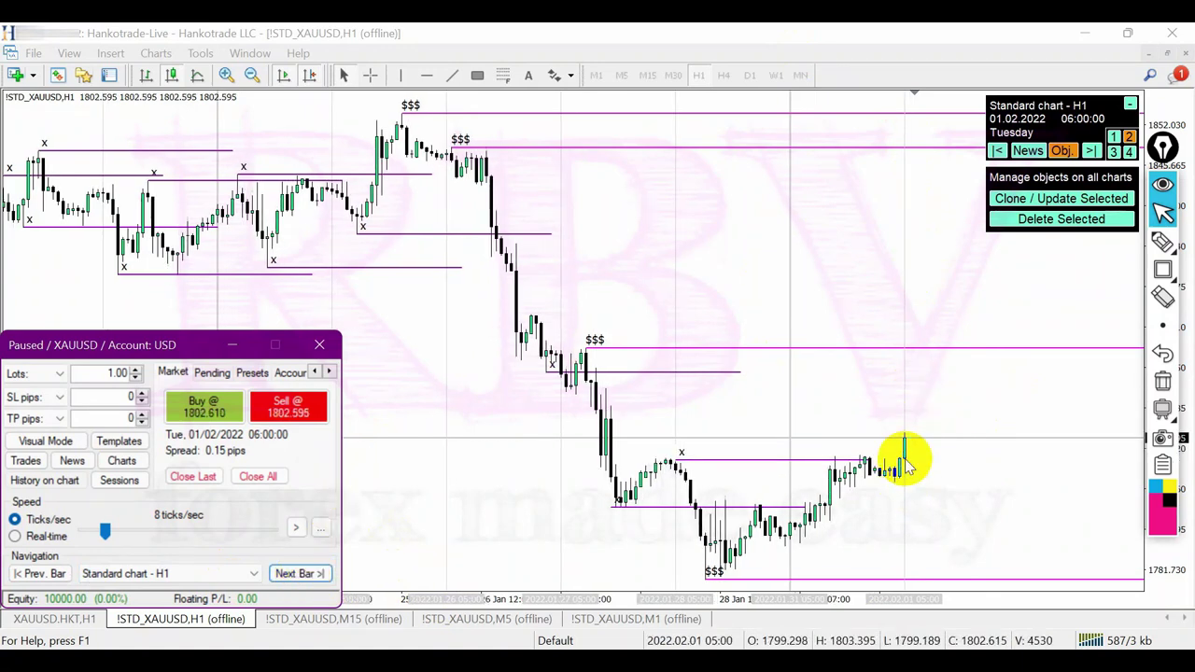
- Copy the x trendline to the most recent swing high and the lowest $$$ trendline to the most recent swing low
double_click(724, 460)
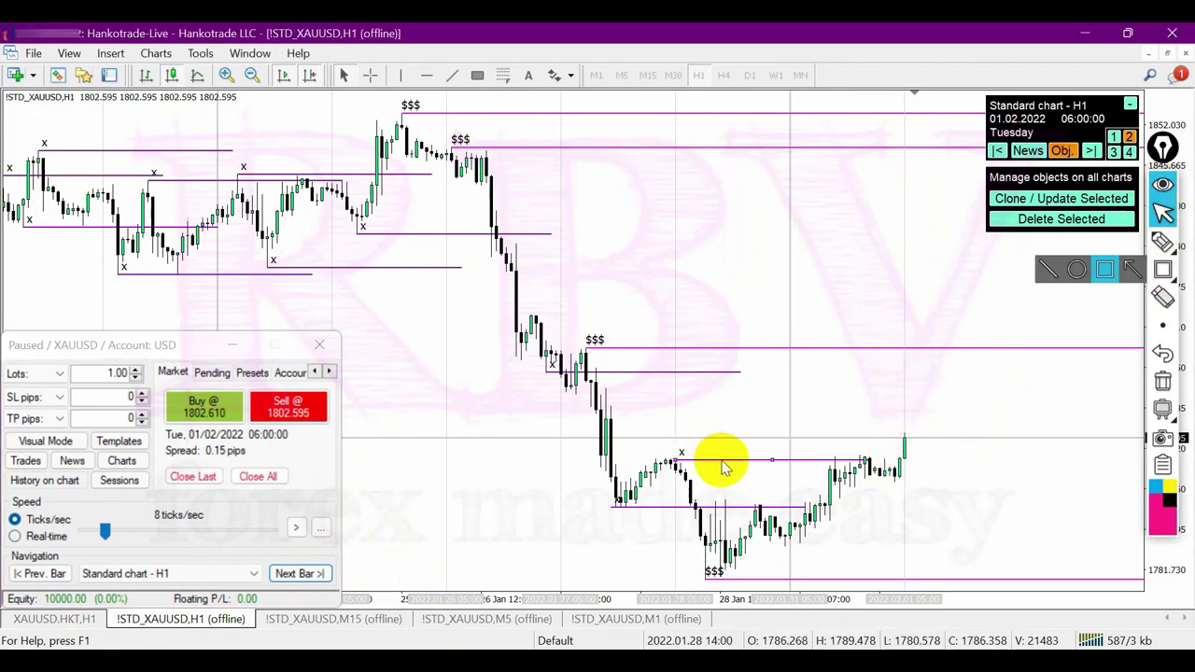
left_click_drag(769, 460, 961, 459)
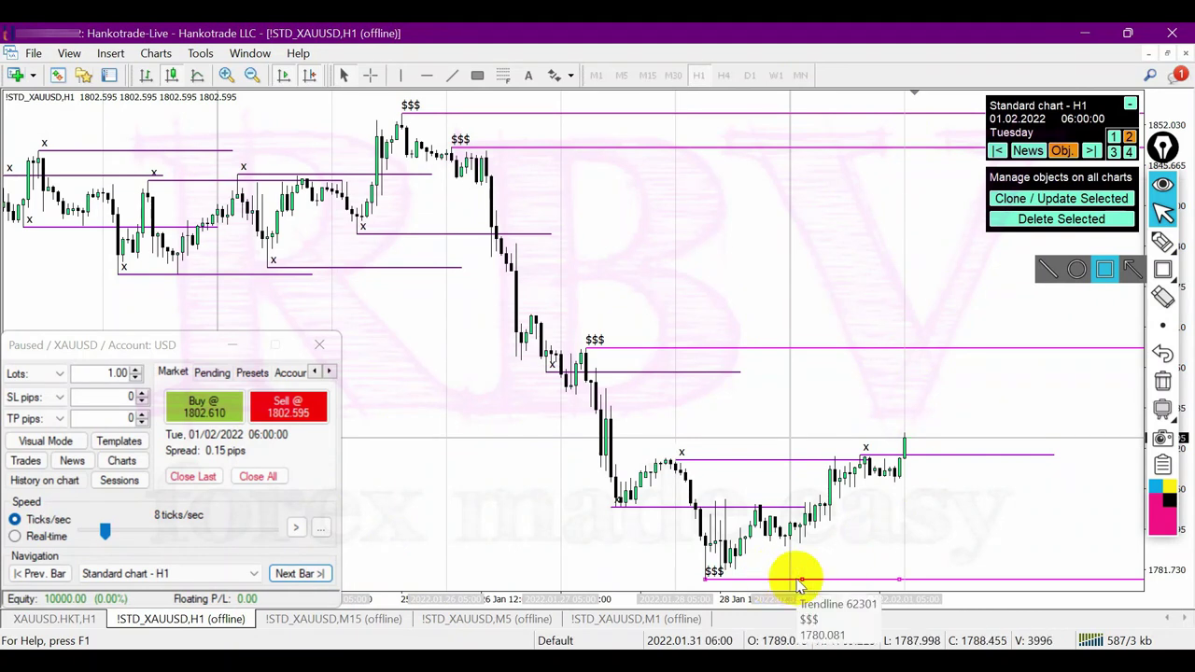
left_click_drag(800, 580, 898, 547)
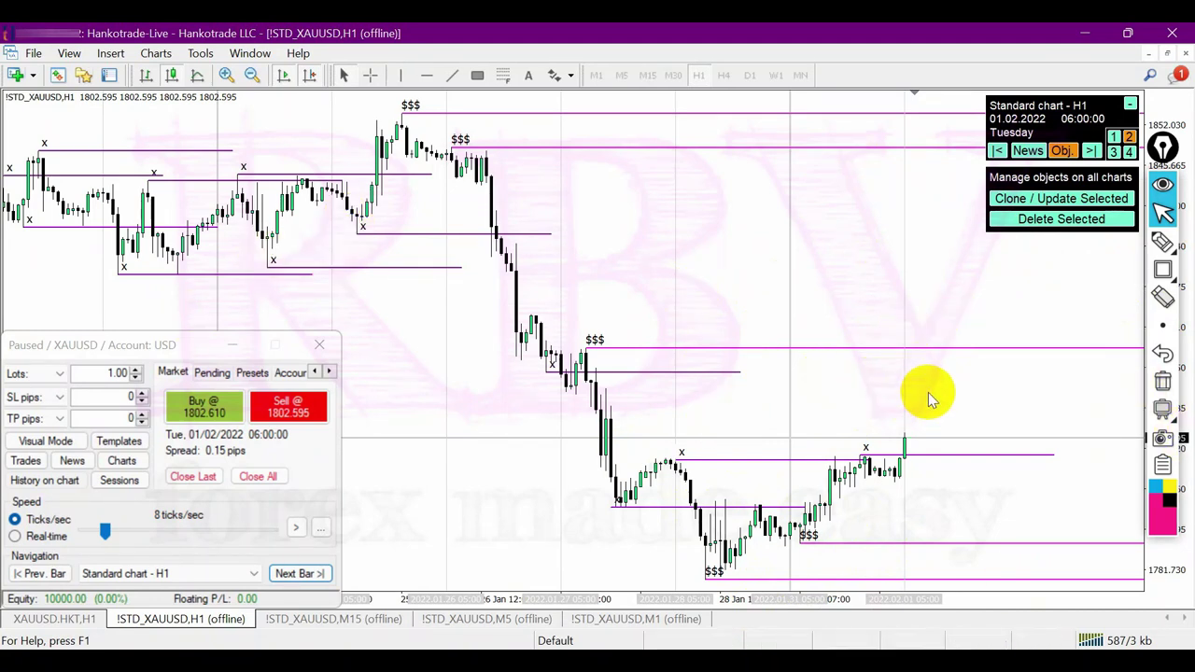
- On the M15 chart, sketch a level with a price path dipping below it and reversing upward, and clear the annotations
left_click(387, 621)
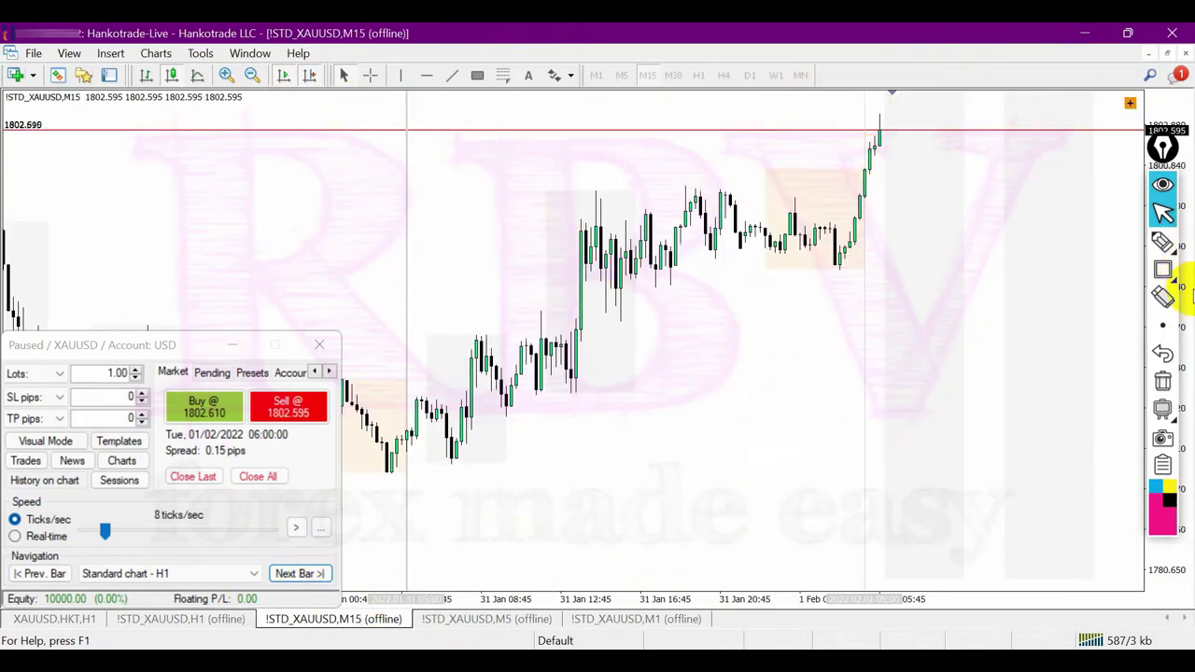
mouse_move(1162, 245)
left_click(1076, 242)
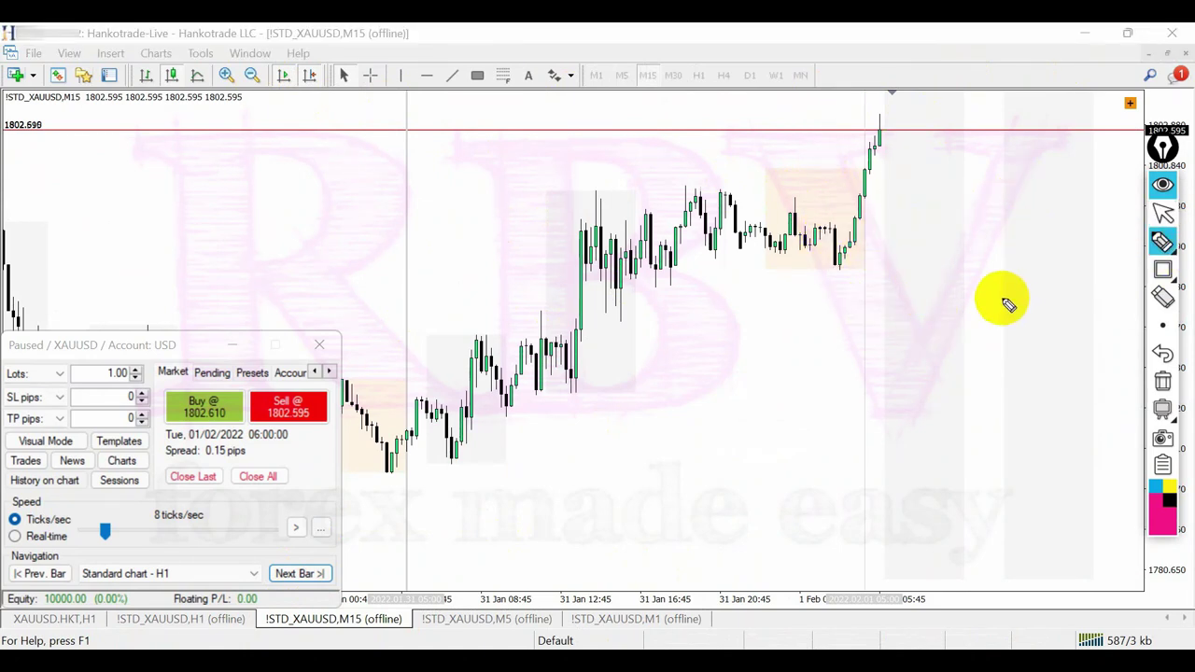
left_click_drag(875, 197, 1027, 195)
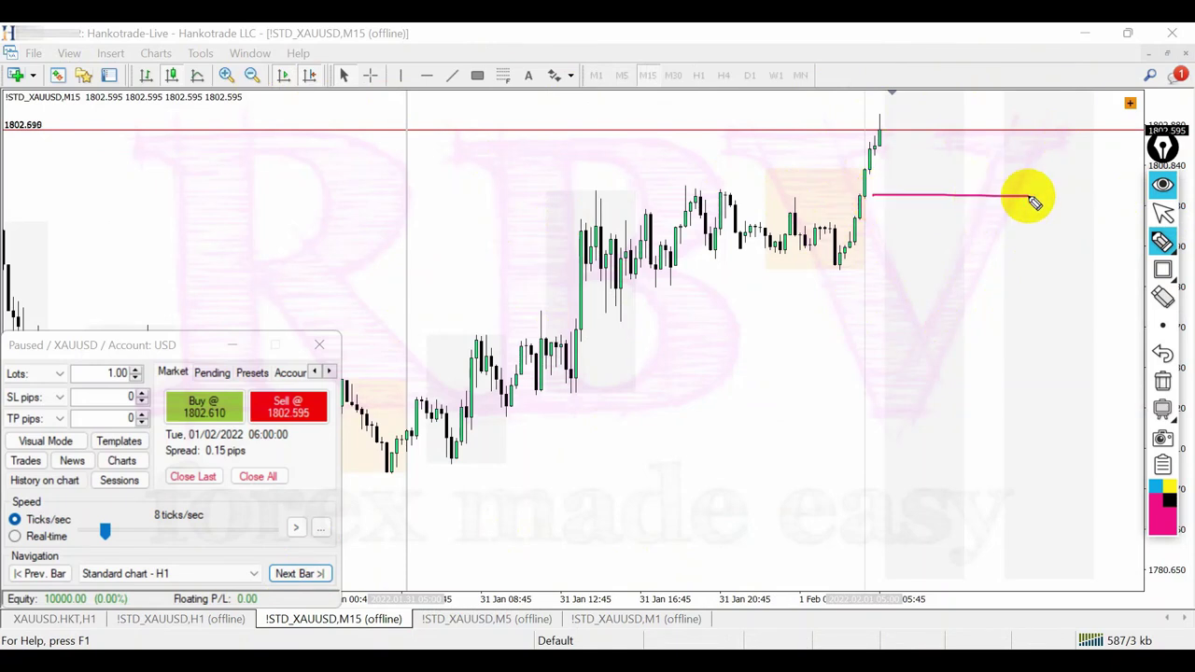
mouse_move(905, 109)
left_mouse_down()
mouse_move(920, 199)
mouse_move(958, 252)
mouse_move(1010, 137)
mouse_move(1010, 175)
left_mouse_up()
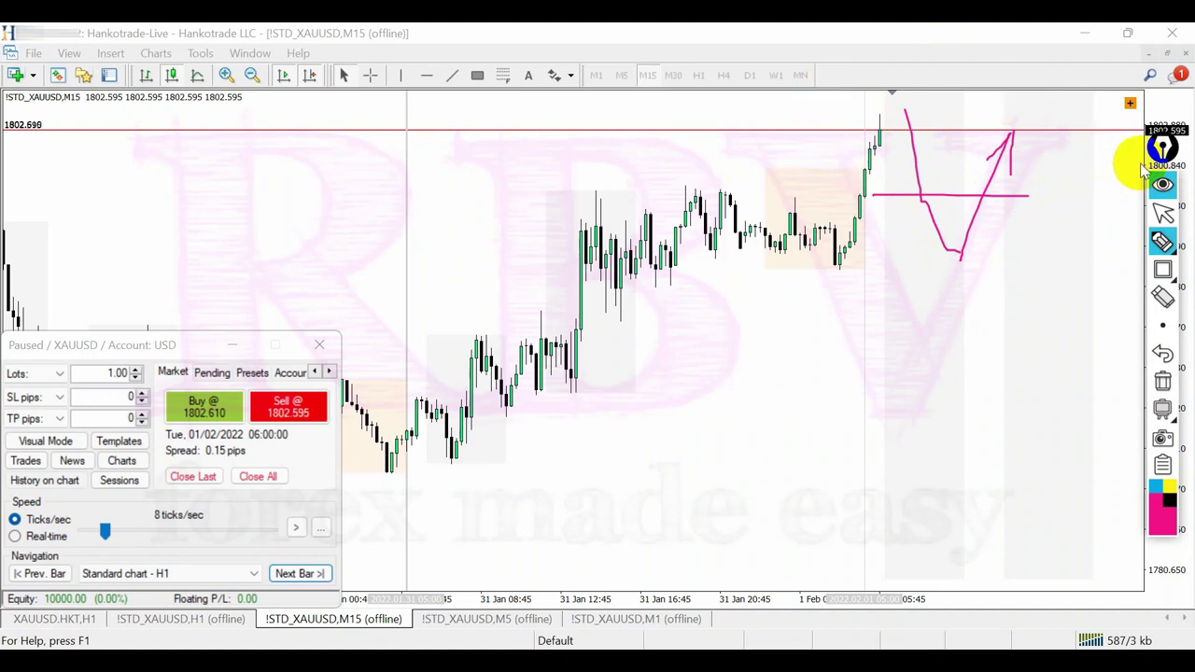
left_click(1162, 381)
- Mark the latest high with a pen peak, clear it, and advance the replay by M15 bars to 06:15
mouse_move(861, 136)
left_mouse_down()
mouse_move(875, 112)
mouse_move(898, 128)
left_mouse_up()
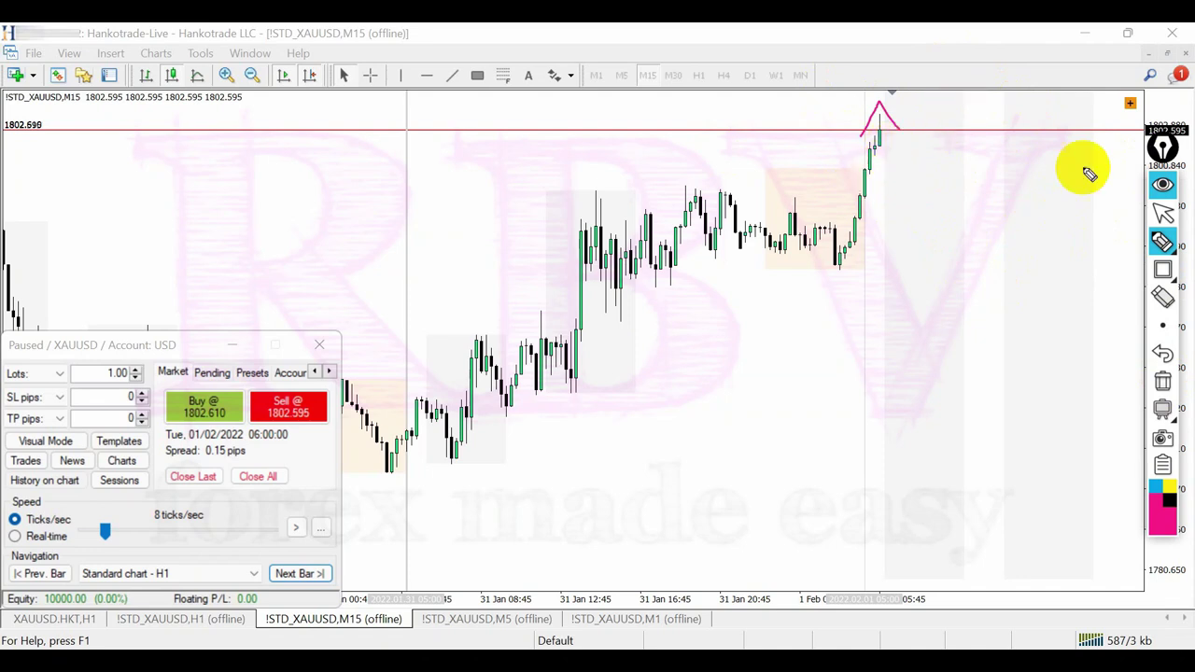
left_click(1162, 211)
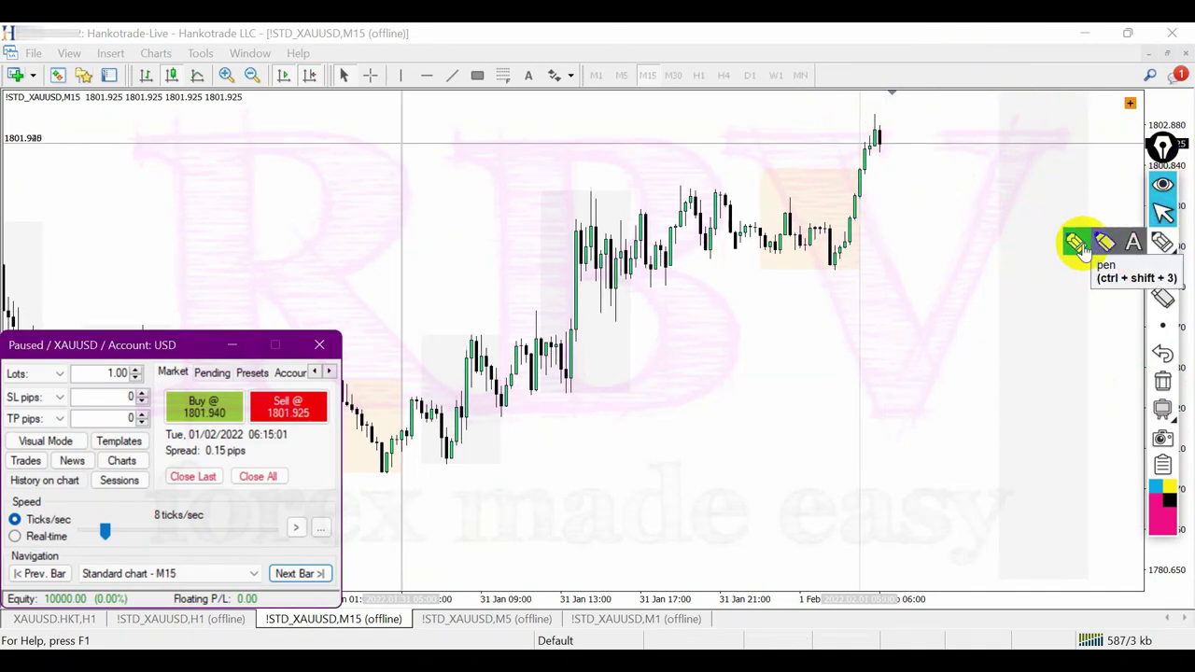
- Mark the new high and the session low with pen peaks and lines, draw a line across the previous highs, and clear the annotations
left_click(1157, 244)
mouse_move(860, 149)
left_mouse_down()
mouse_move(871, 131)
mouse_move(894, 130)
left_mouse_up()
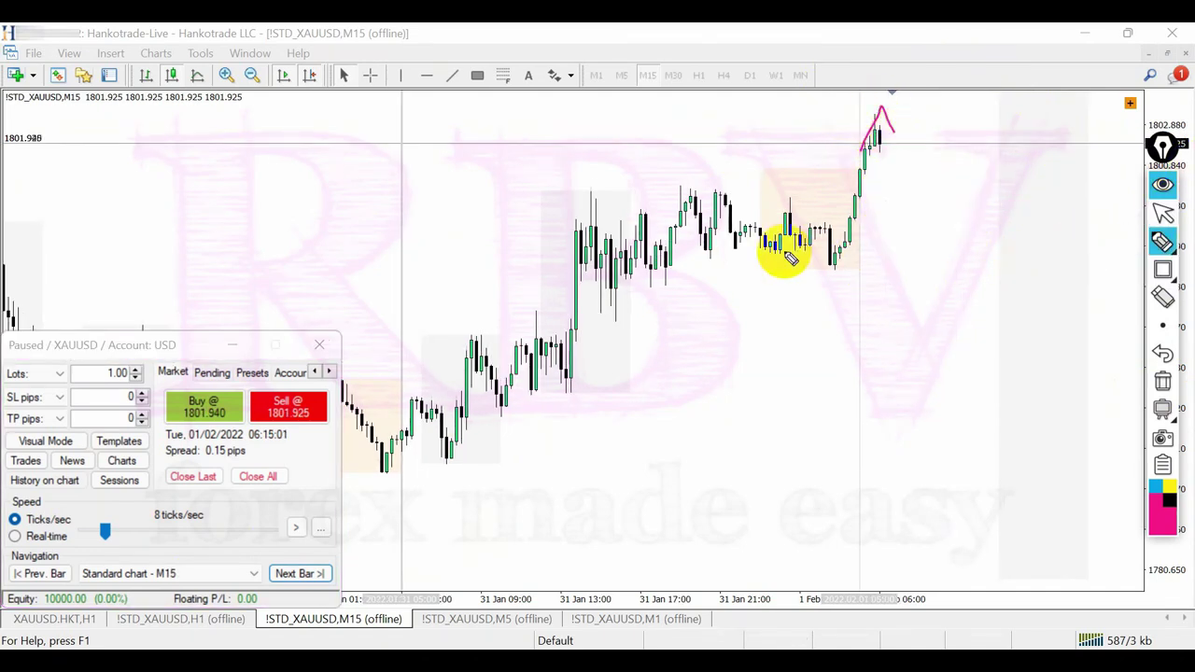
mouse_move(768, 252)
left_mouse_down()
mouse_move(859, 253)
mouse_move(830, 269)
mouse_move(846, 250)
left_mouse_up()
mouse_move(867, 140)
left_mouse_down()
mouse_move(880, 97)
mouse_move(894, 121)
left_mouse_up()
left_click_drag(581, 185, 861, 190)
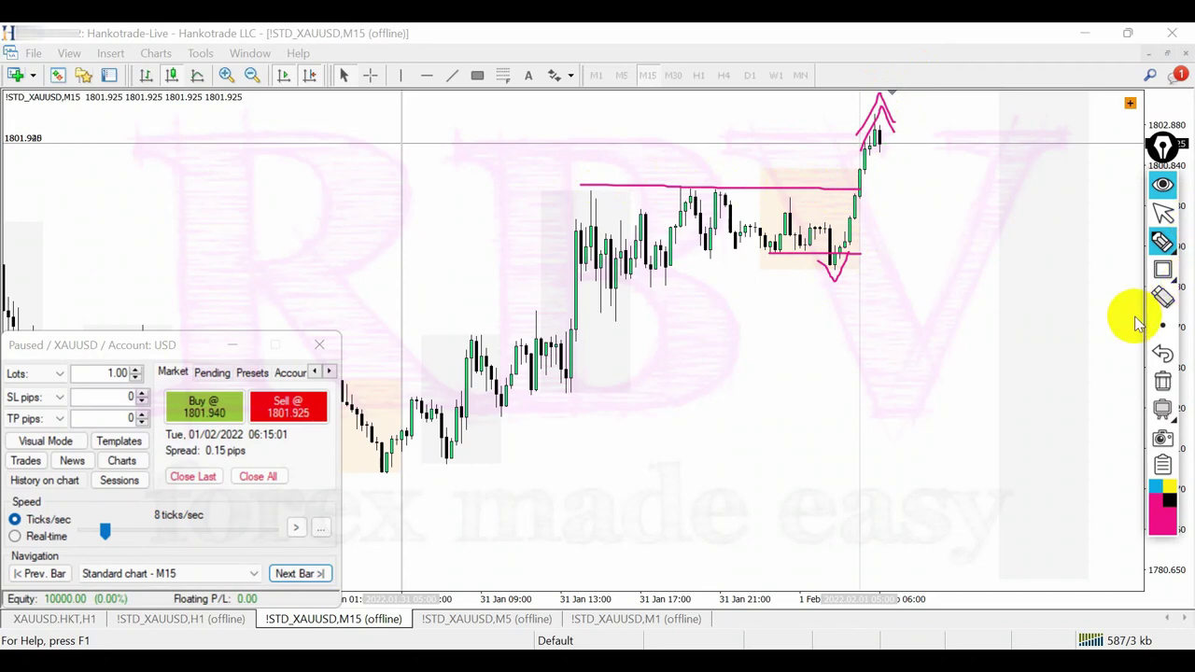
left_click(1162, 213)
- Draw a Fibonacci retracement between the 1795.625 swing low and the 1803.395 high, and advance the M15 replay to 07:15
left_click(298, 573)
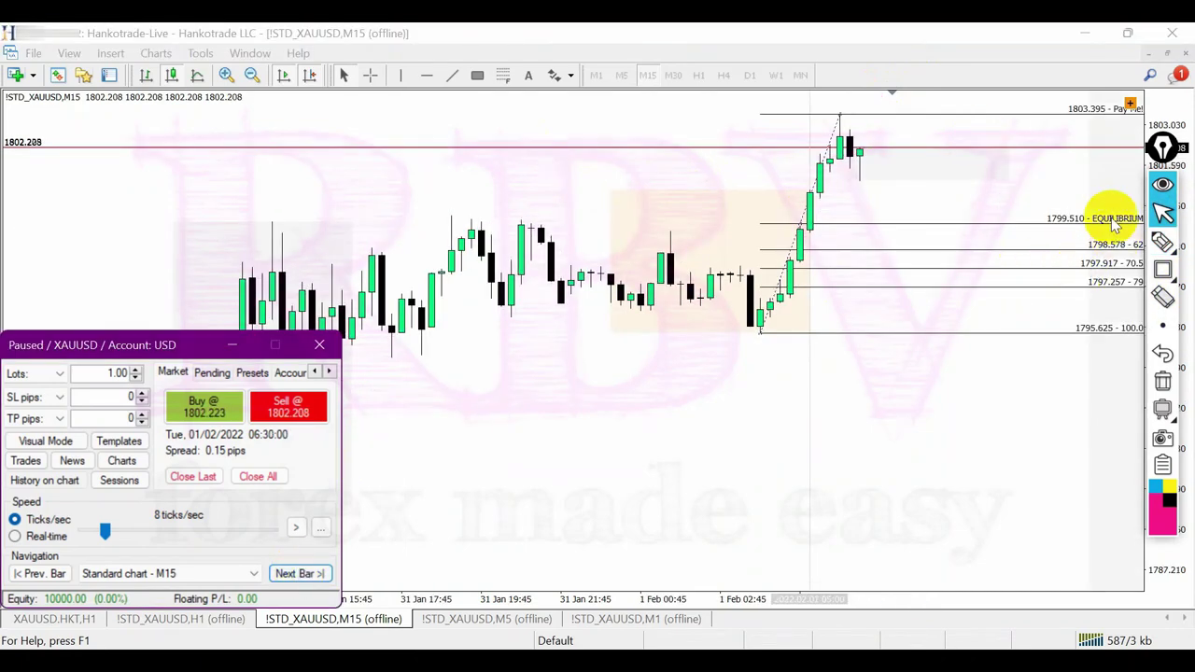
left_click(304, 573)
left_click(303, 573)
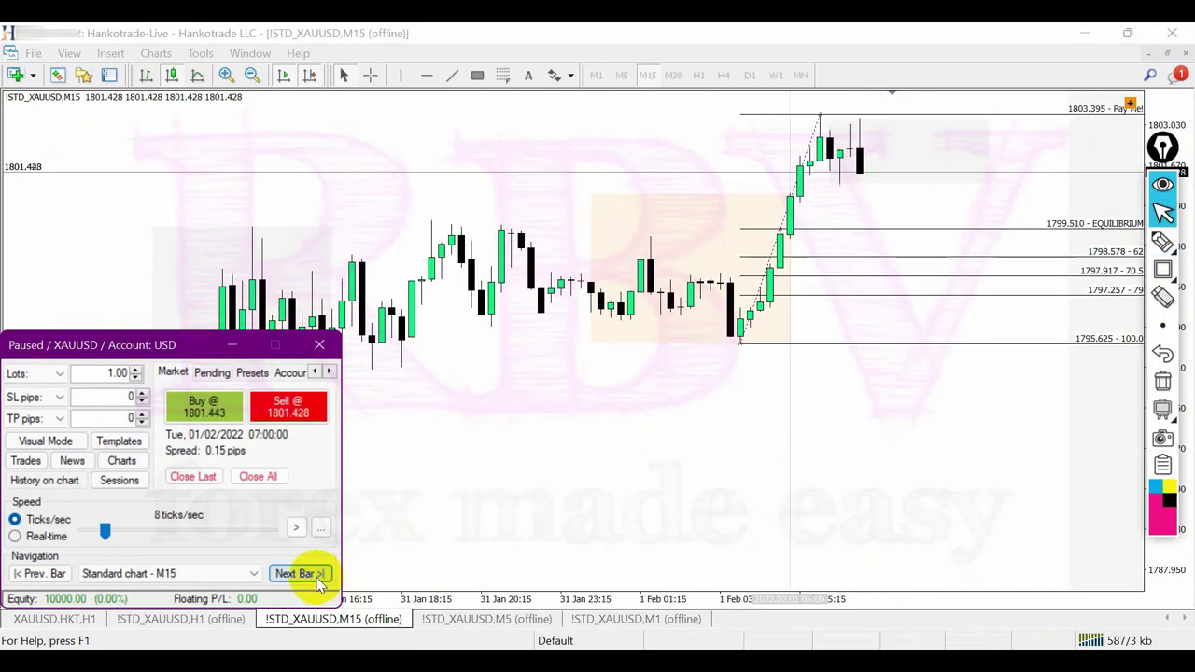
left_click(303, 573)
- Move the Fibonacci's upper anchor to the new high at 1803.659 and clone it to all charts
left_click(813, 122)
left_click_drag(813, 122, 859, 114)
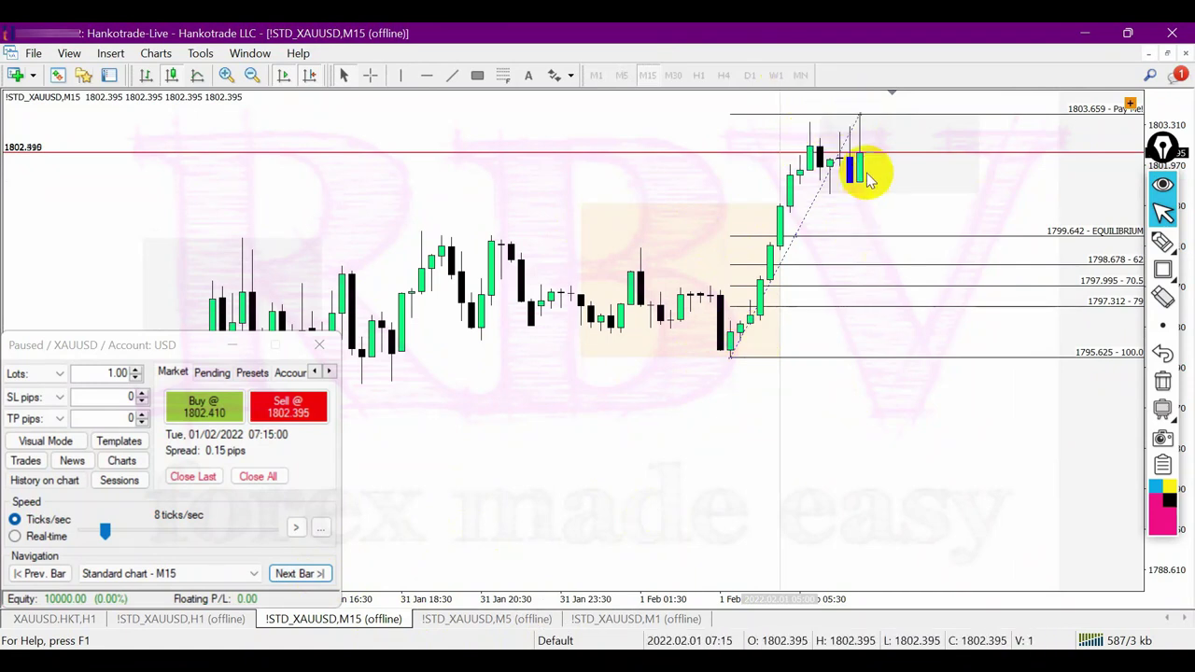
left_click(1129, 104)
left_click(1063, 153)
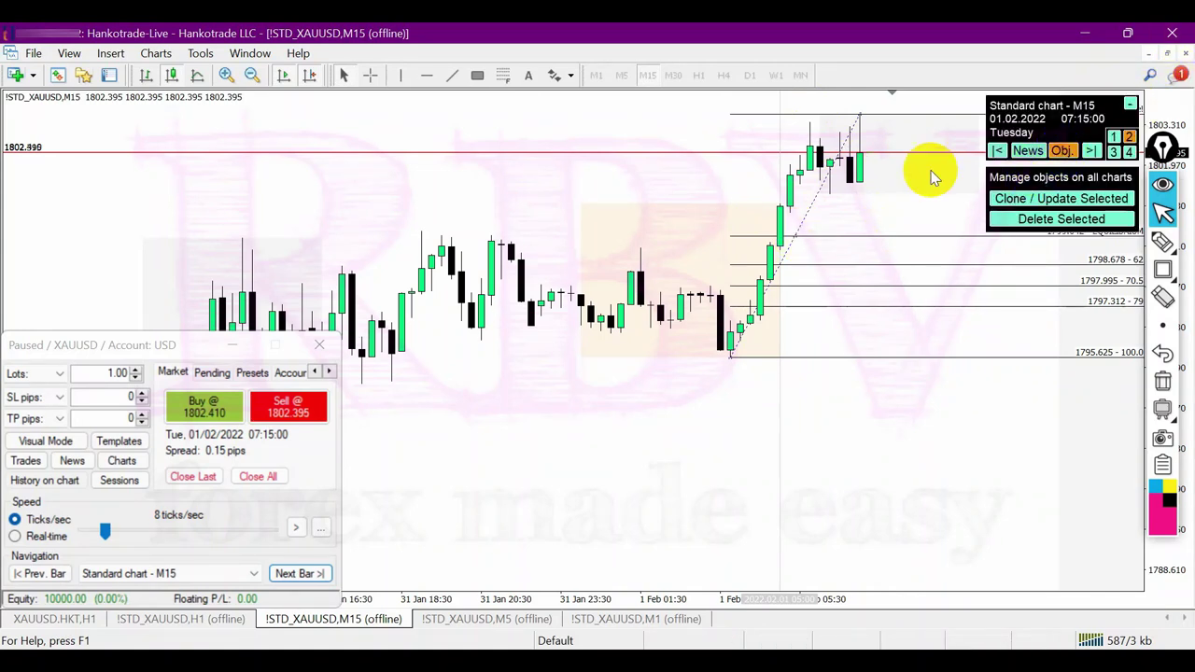
left_click(1130, 103)
- On the M5 chart, set the replay stepping to M5, advance to 07:30 and raise the Fibonacci's upper anchor to 1803.835
left_click(486, 619)
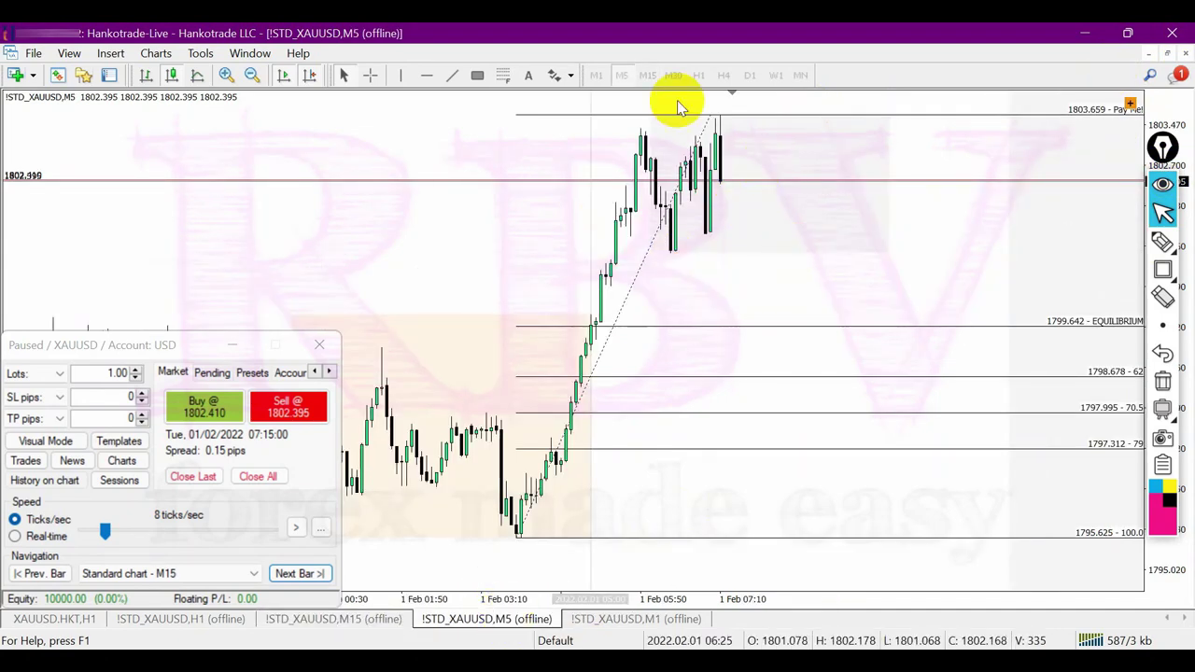
left_click(198, 574)
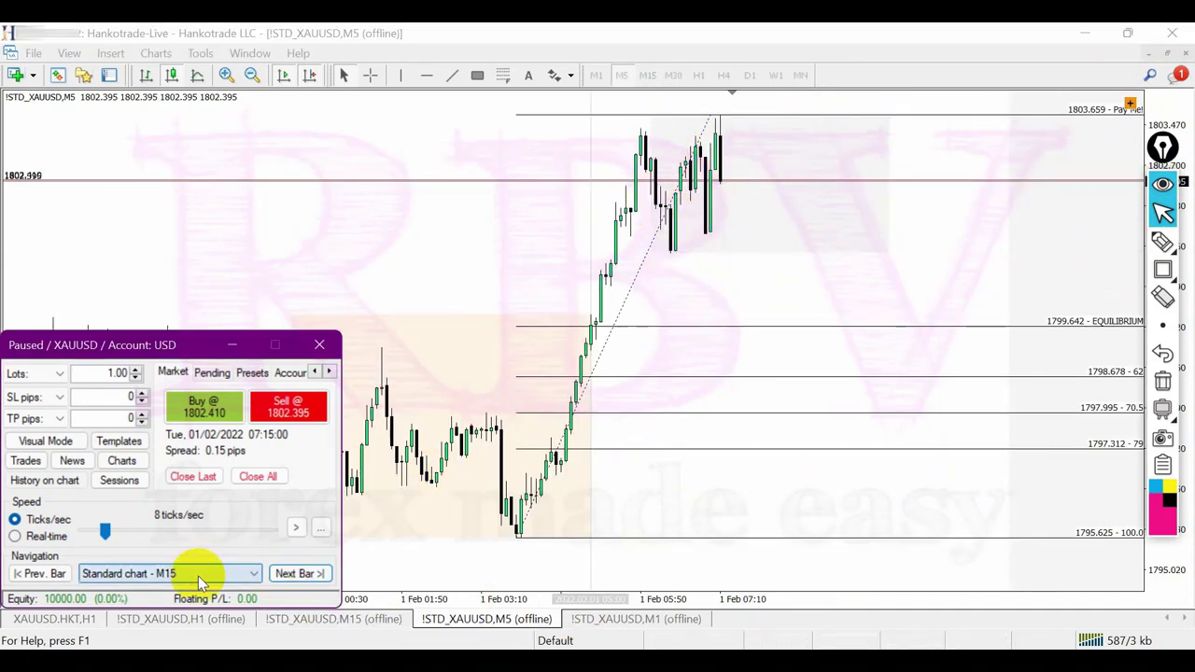
scroll(193, 578, "up", 1)
left_click(709, 122)
left_click_drag(709, 122, 716, 117)
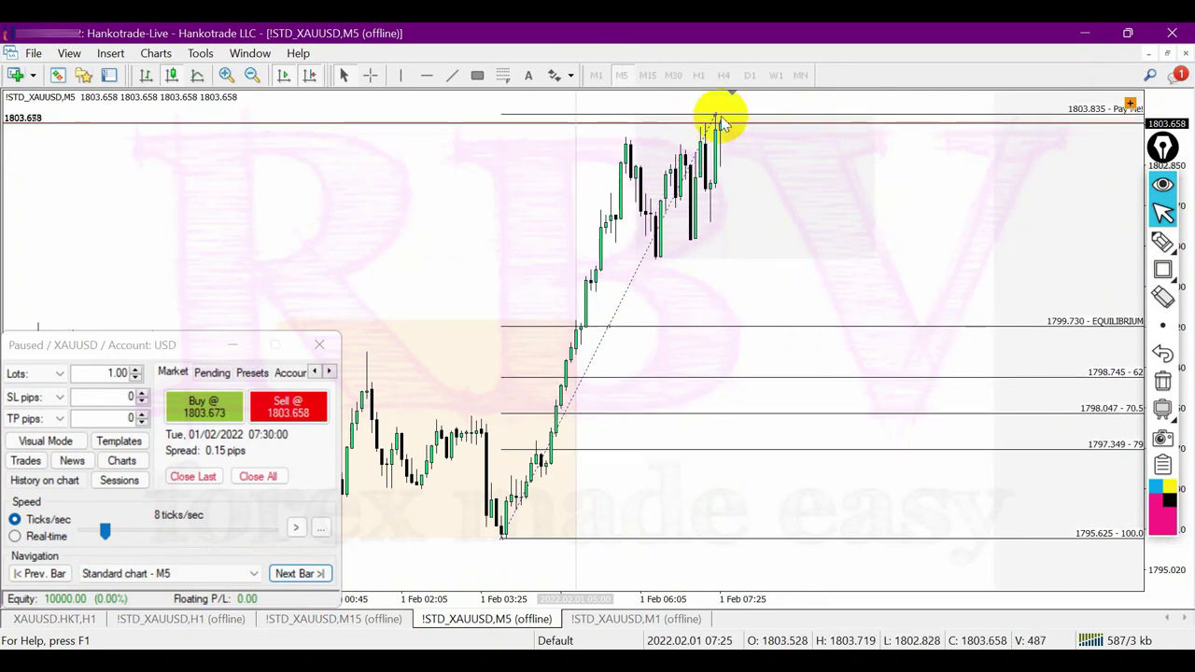
- Advance the M5 replay to 07:55 and extend the Fibonacci's upper anchor to the 1804.298 high
left_click(299, 573)
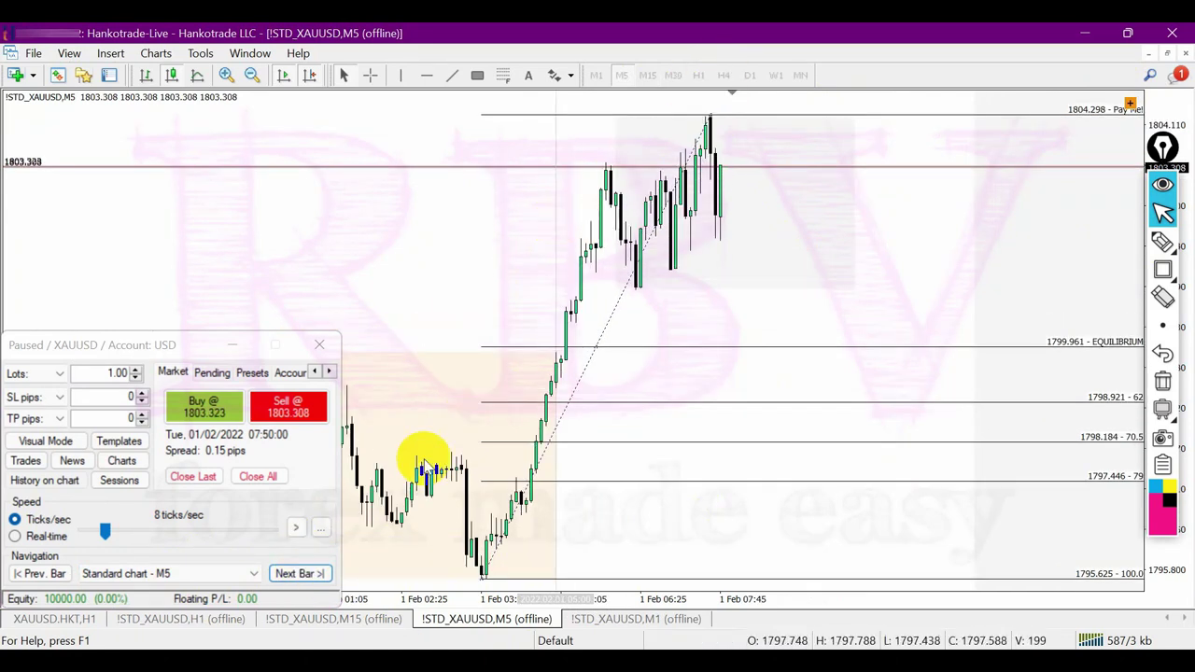
left_click(299, 572)
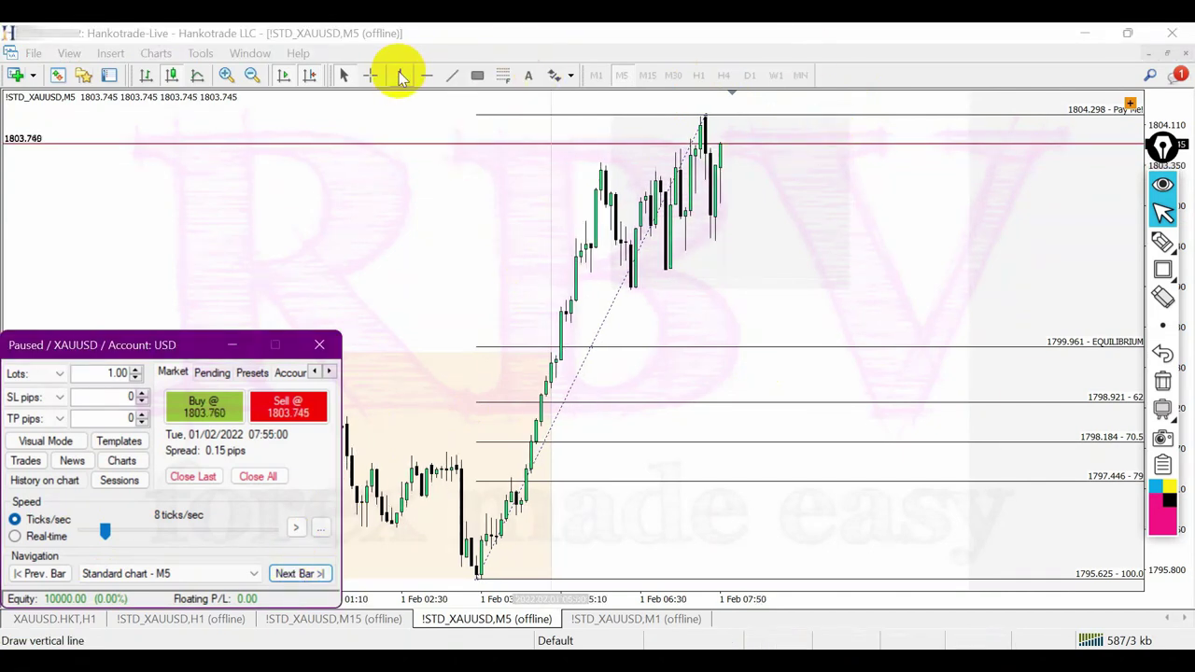
- Mark the minor swing high before the latest peak with freehand pen strokes, sketch an arrow below the lows, and clear the annotations
left_click(1162, 242)
left_click_drag(653, 170, 707, 169)
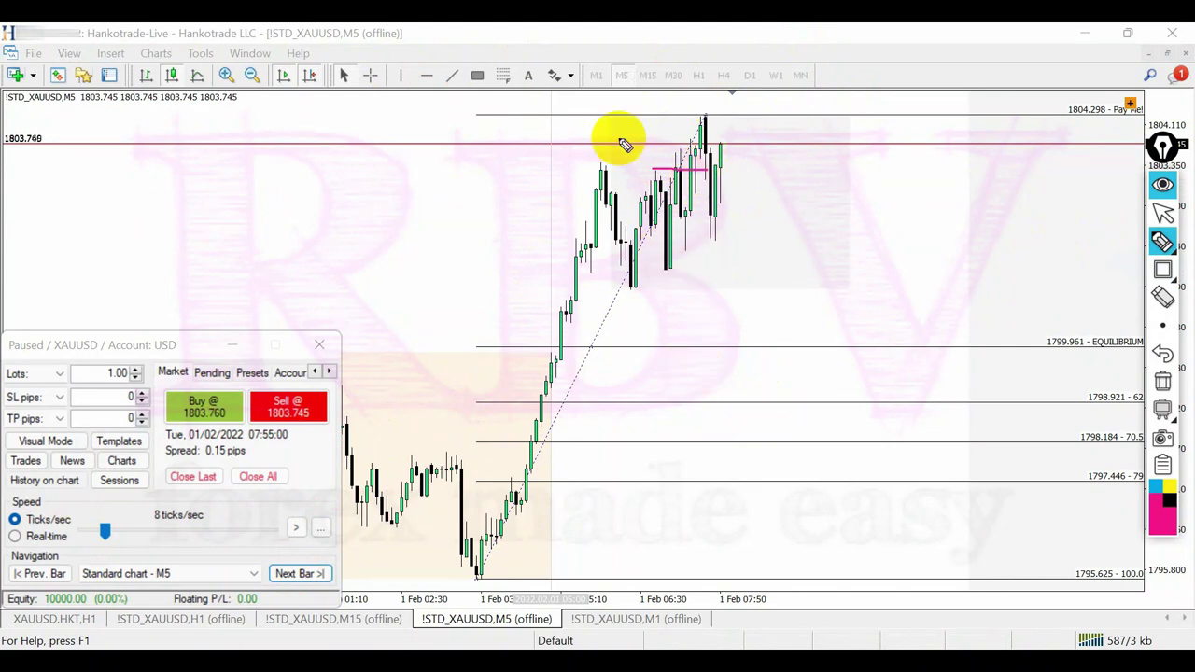
left_click_drag(679, 320, 686, 264)
mouse_move(688, 250)
left_mouse_down()
mouse_move(679, 269)
mouse_move(689, 249)
mouse_move(700, 270)
left_mouse_up()
left_click(1162, 381)
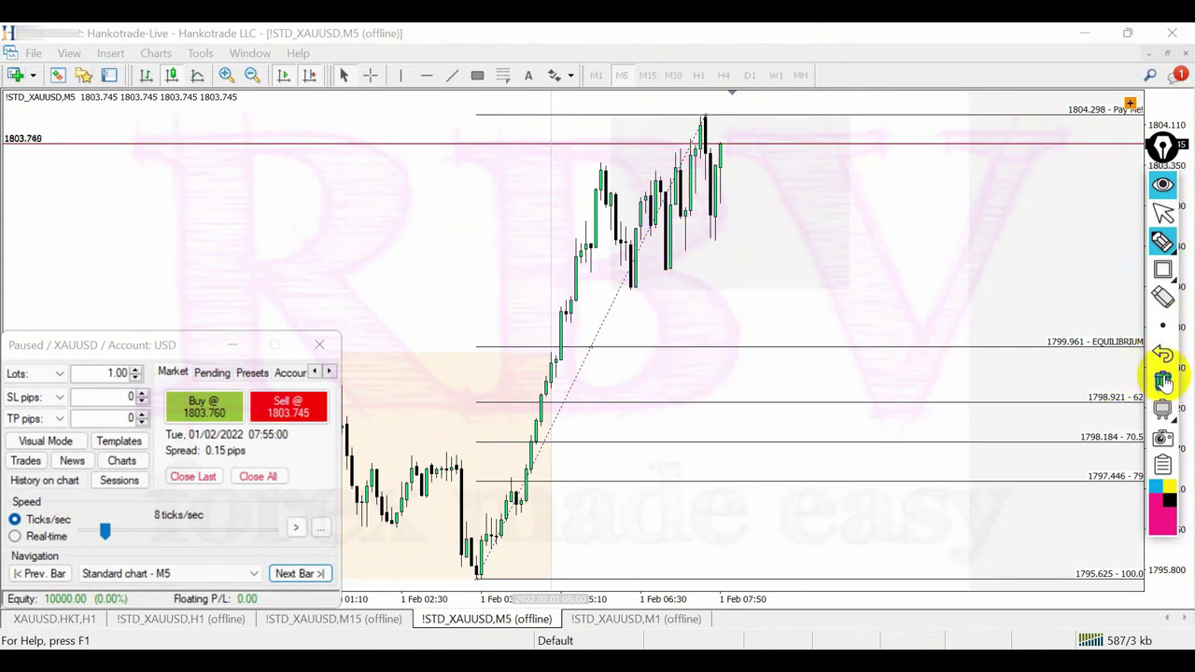
- Advance the M5 replay to 10:10
left_click(301, 579)
left_click(301, 578)
left_click(301, 579)
left_click(301, 579)
left_click(301, 578)
left_click(302, 578)
left_click(302, 578)
left_click(302, 579)
left_click(302, 579)
left_click(301, 578)
left_click(302, 579)
left_click(301, 579)
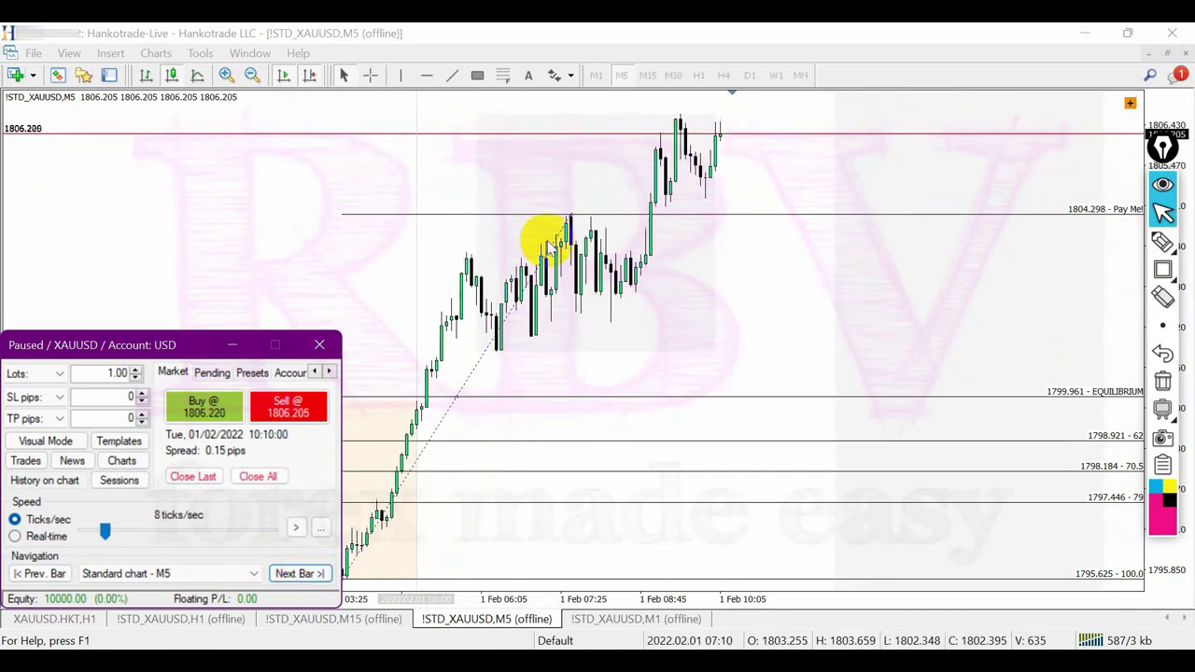
- Sketch pen lines under the consolidation lows and across the 1804.298 high, and clear them
mouse_move(1163, 242)
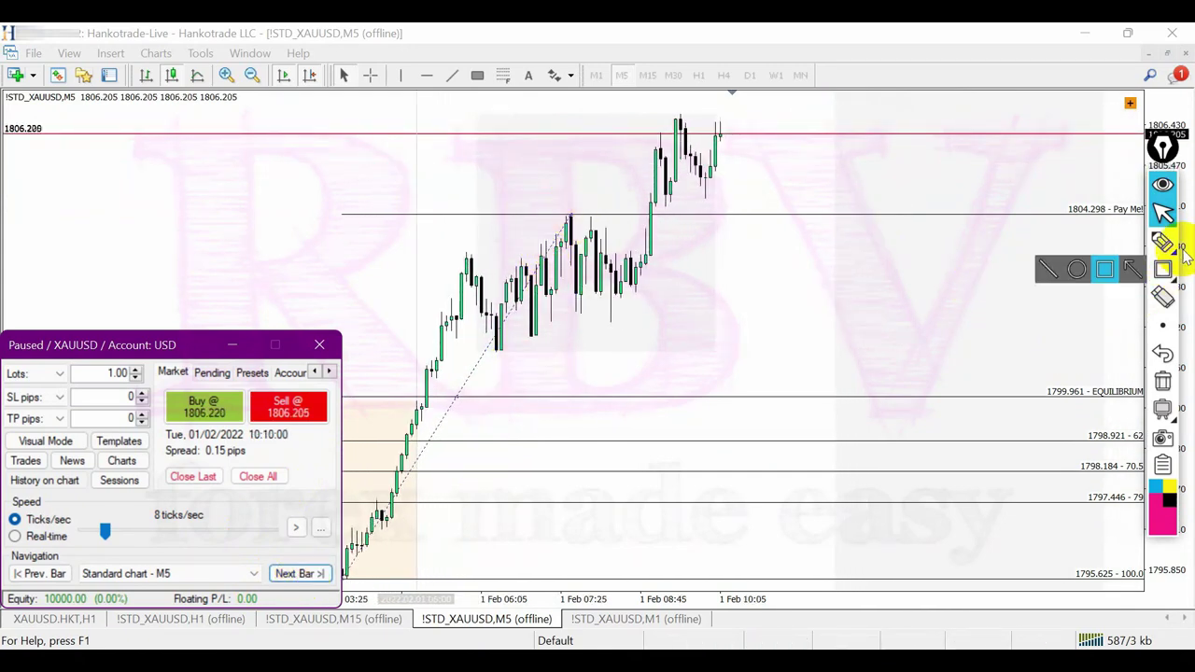
left_click(1076, 246)
left_click_drag(572, 311, 741, 319)
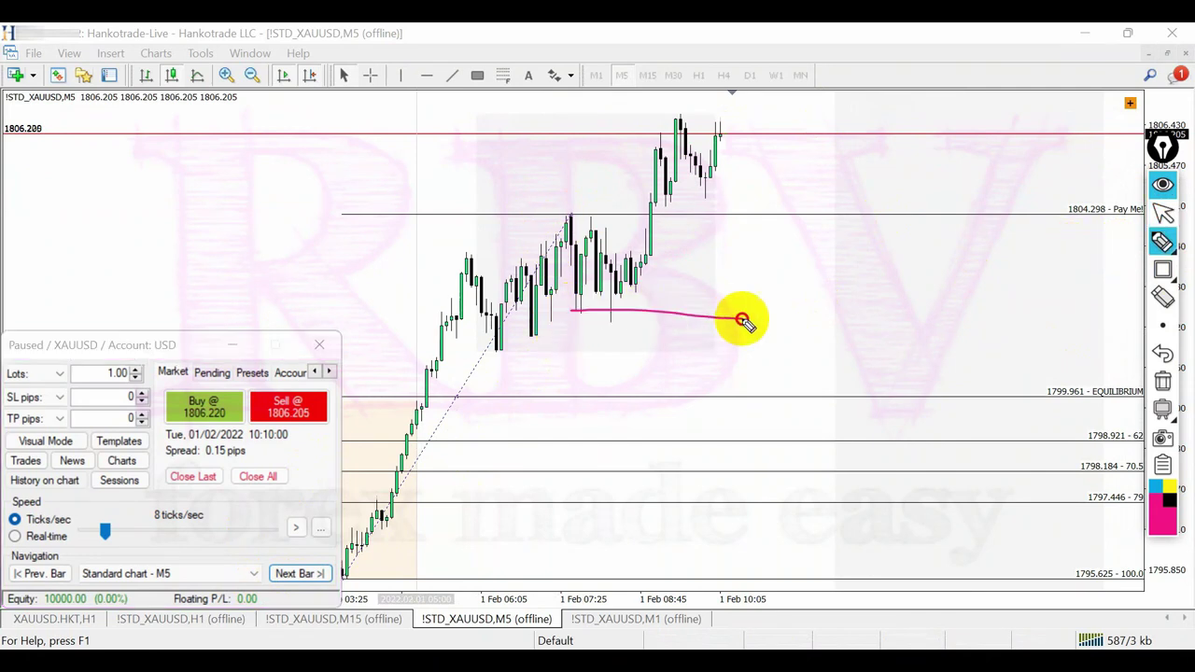
left_click_drag(540, 211, 658, 215)
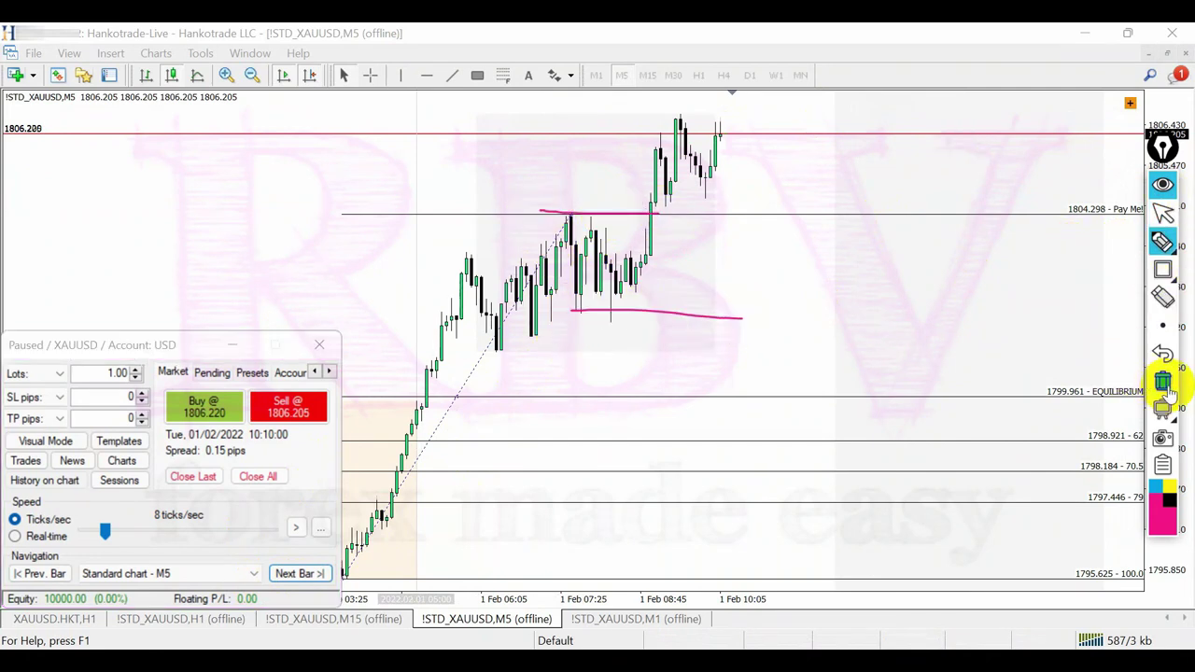
- Re-anchor the Fibonacci retracement from the 1801.748 swing low to the 1806.678 high
left_click_drag(569, 222, 682, 112)
left_click(251, 75)
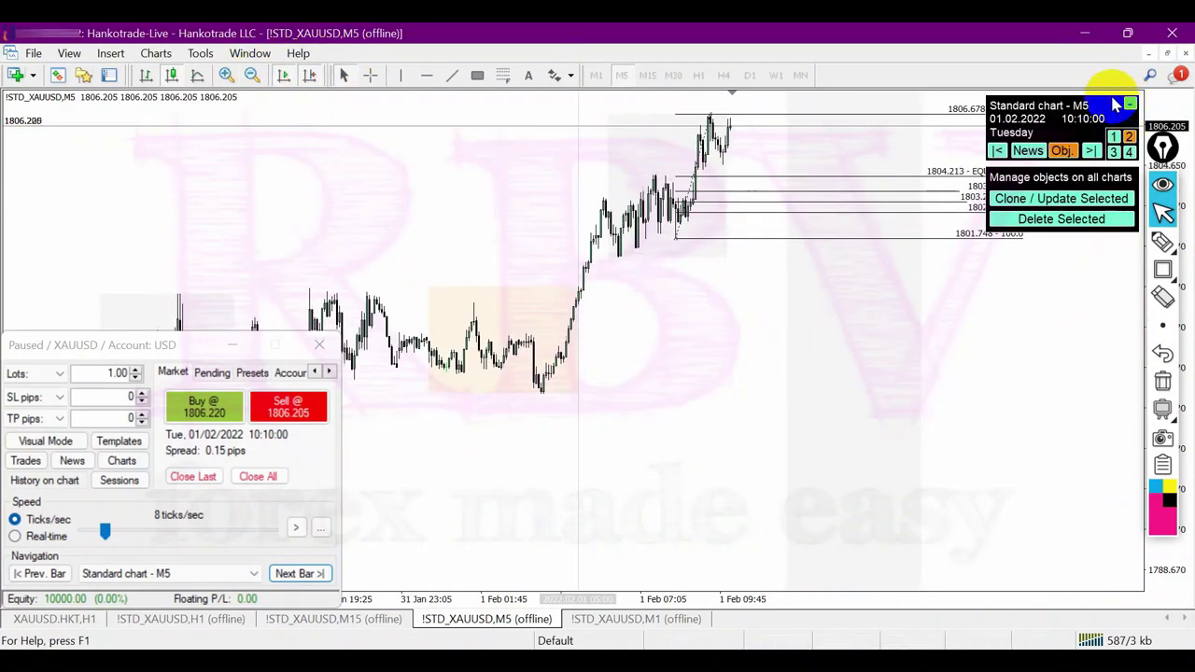
left_click(225, 75)
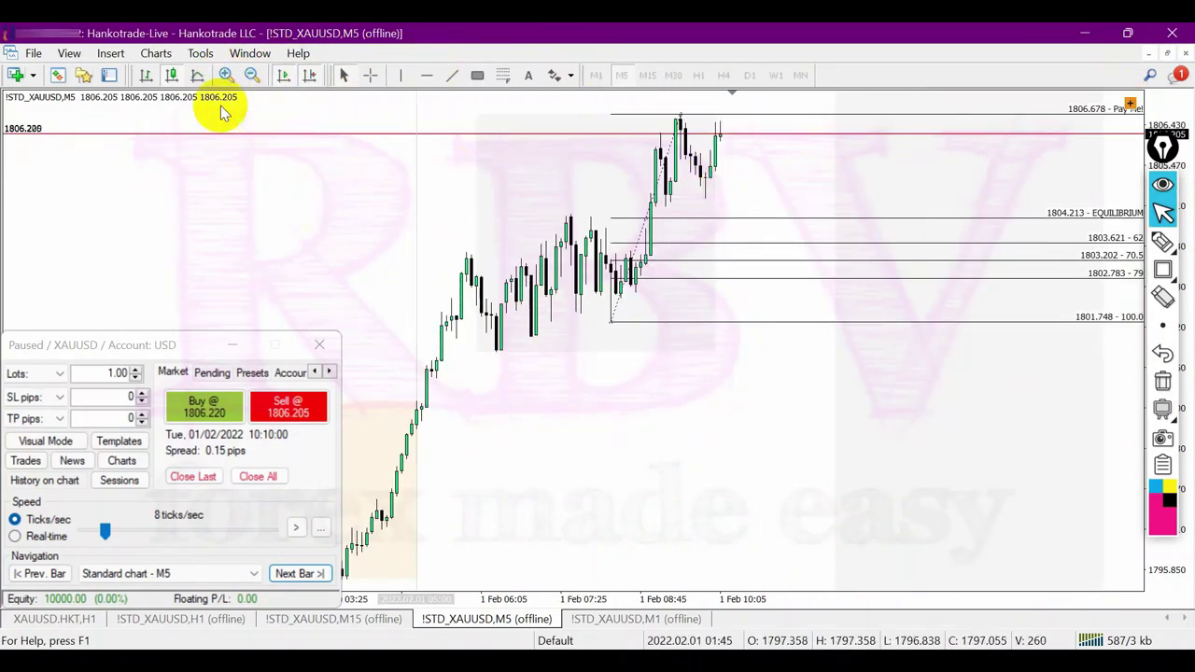
left_click(225, 74)
- Advance the M5 replay to 11:55 and raise the Fibonacci's upper anchor to the 1808.168 high
left_click_drag(573, 118, 702, 117)
left_click(309, 572)
left_click(313, 575)
left_click(315, 578)
left_click(313, 575)
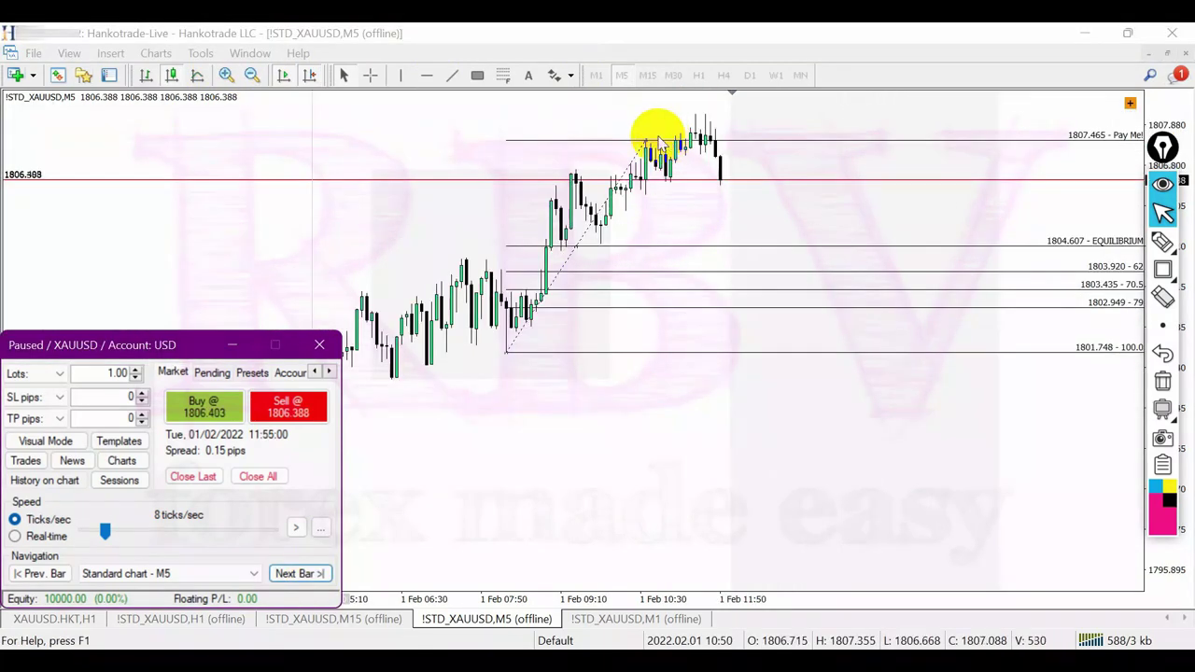
left_click_drag(640, 139, 696, 114)
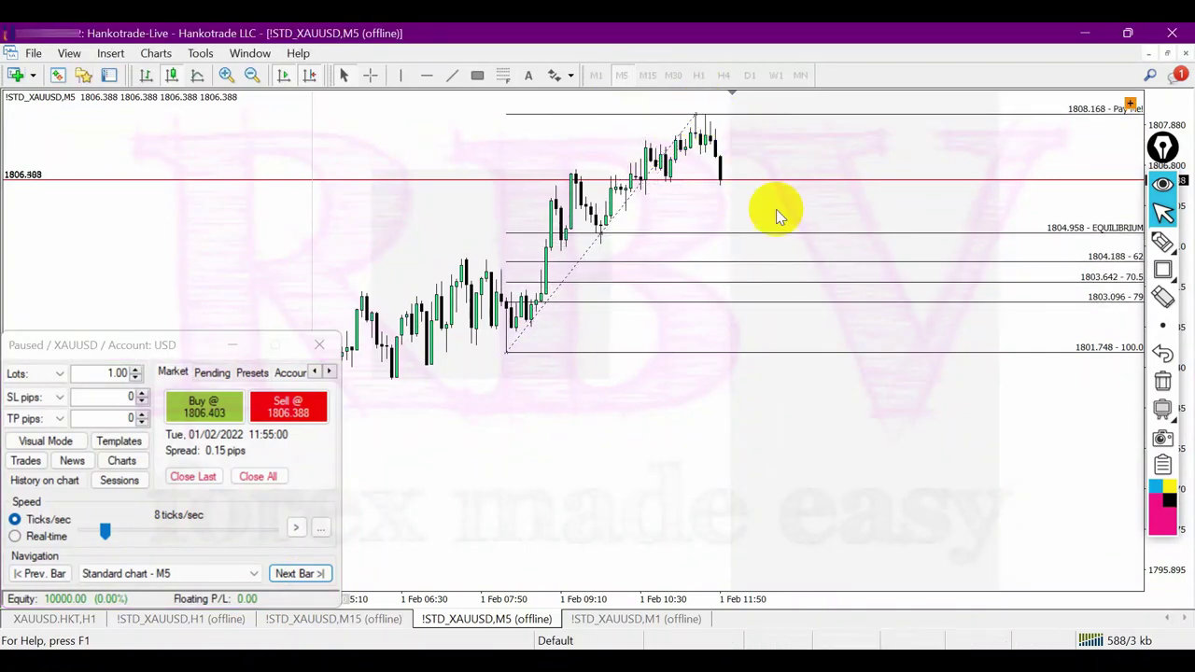
- Advance the M5 replay to 13:05
left_click(326, 574)
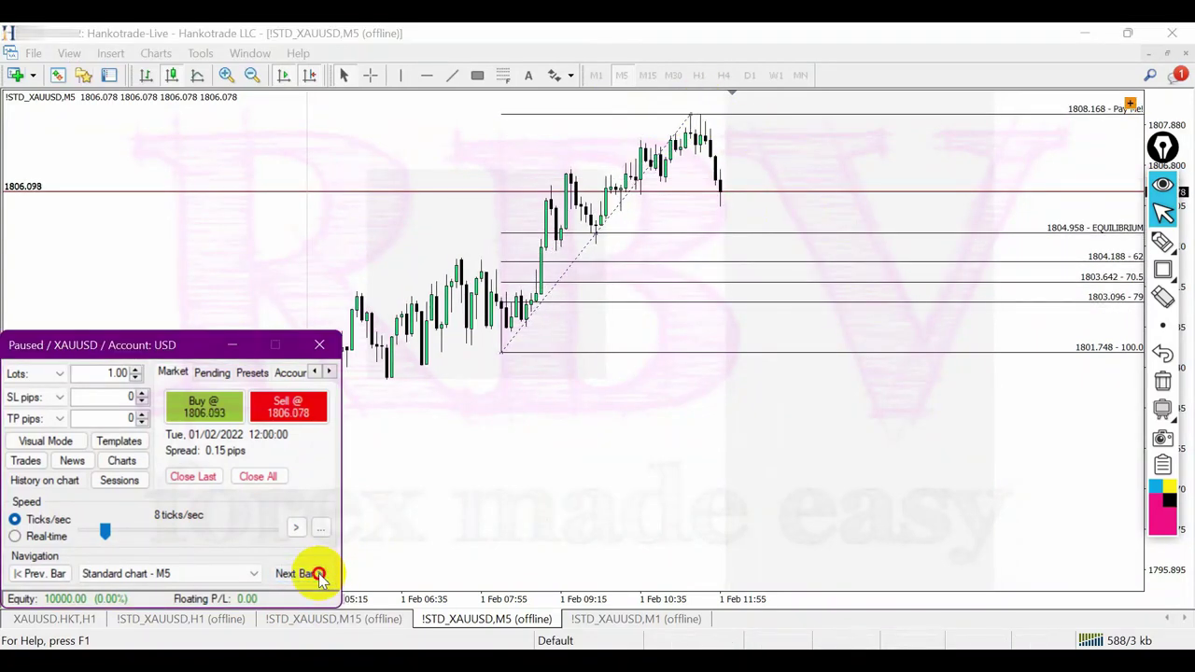
left_click(319, 575)
left_click(318, 575)
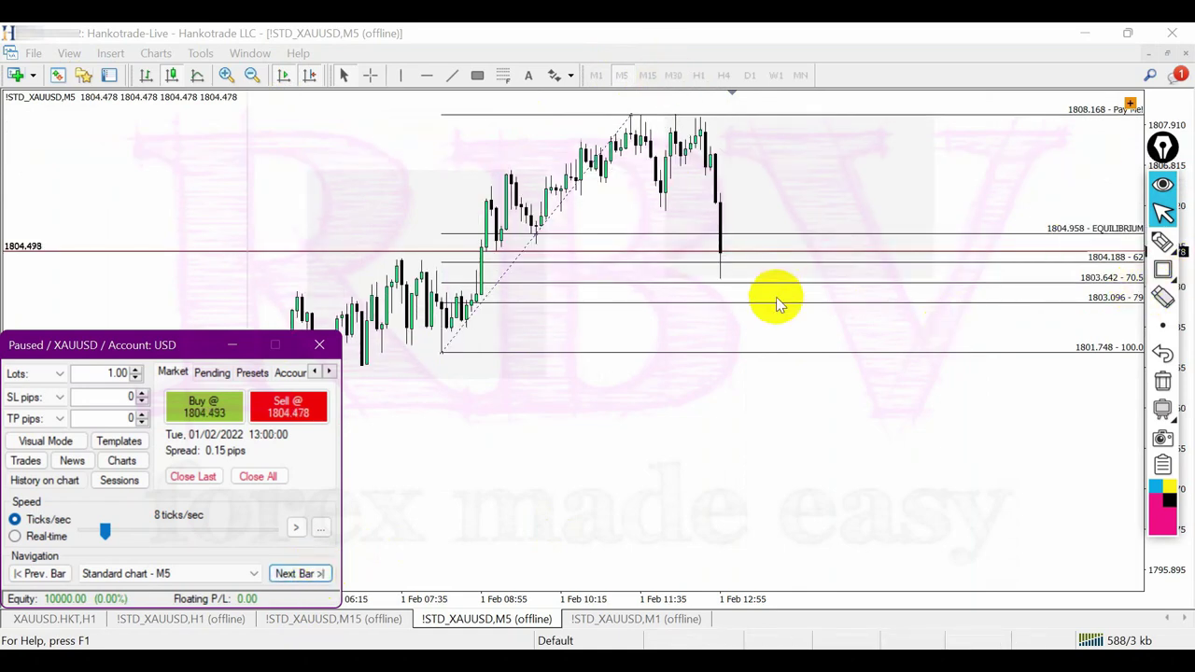
left_click(1163, 270)
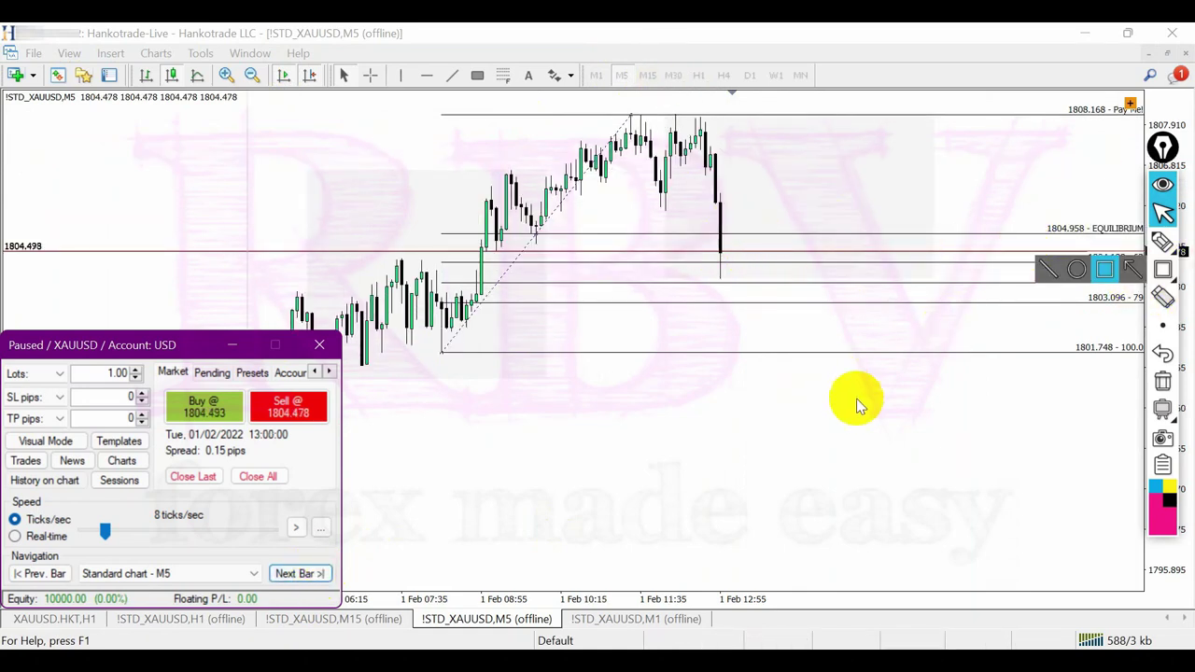
left_click(317, 574)
- Draw a green rectangle spanning the body of the large bullish 13:00 candle and extending past it
left_click(1163, 243)
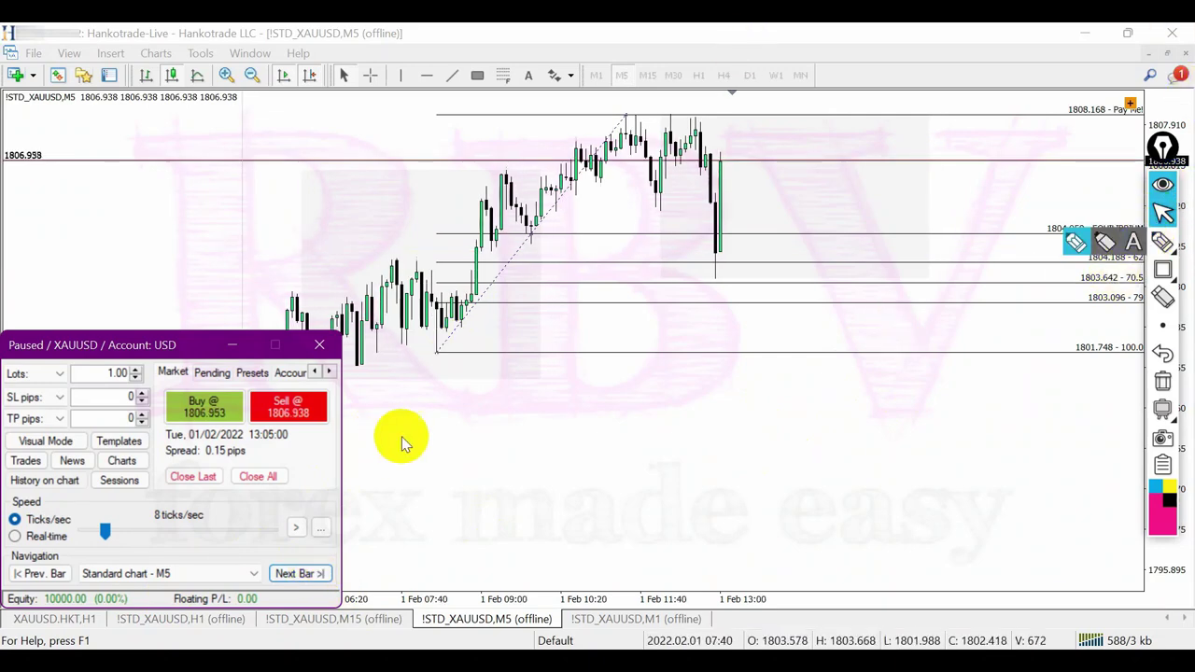
left_click(271, 168)
key("plus")
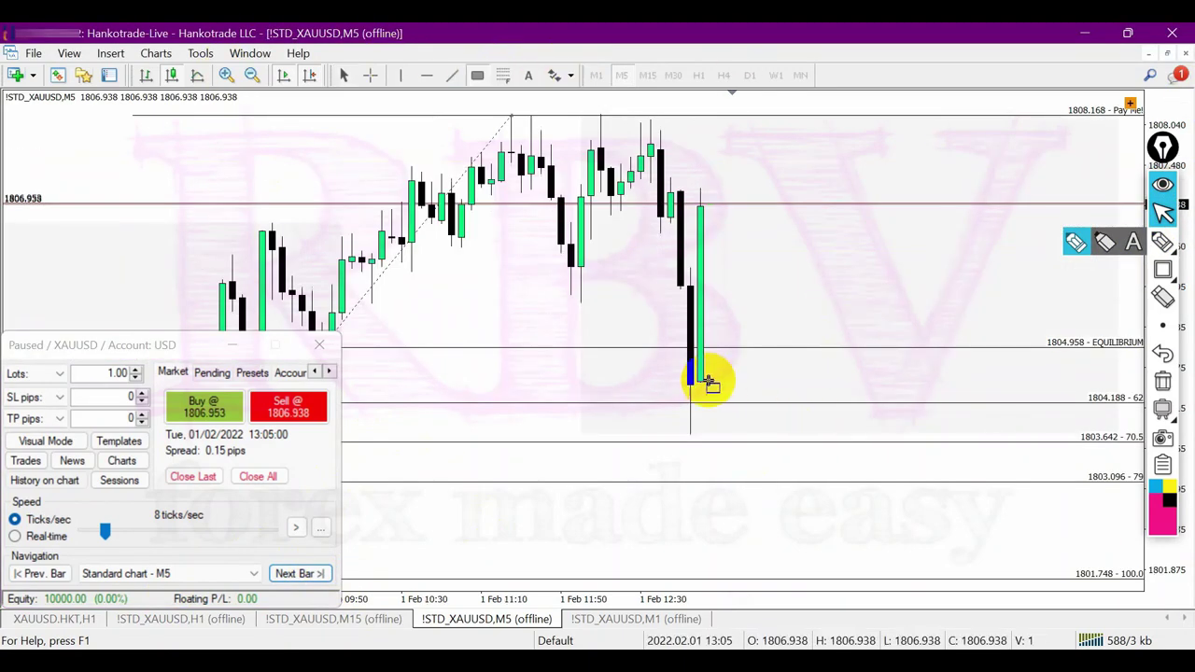
left_click_drag(702, 381, 828, 205)
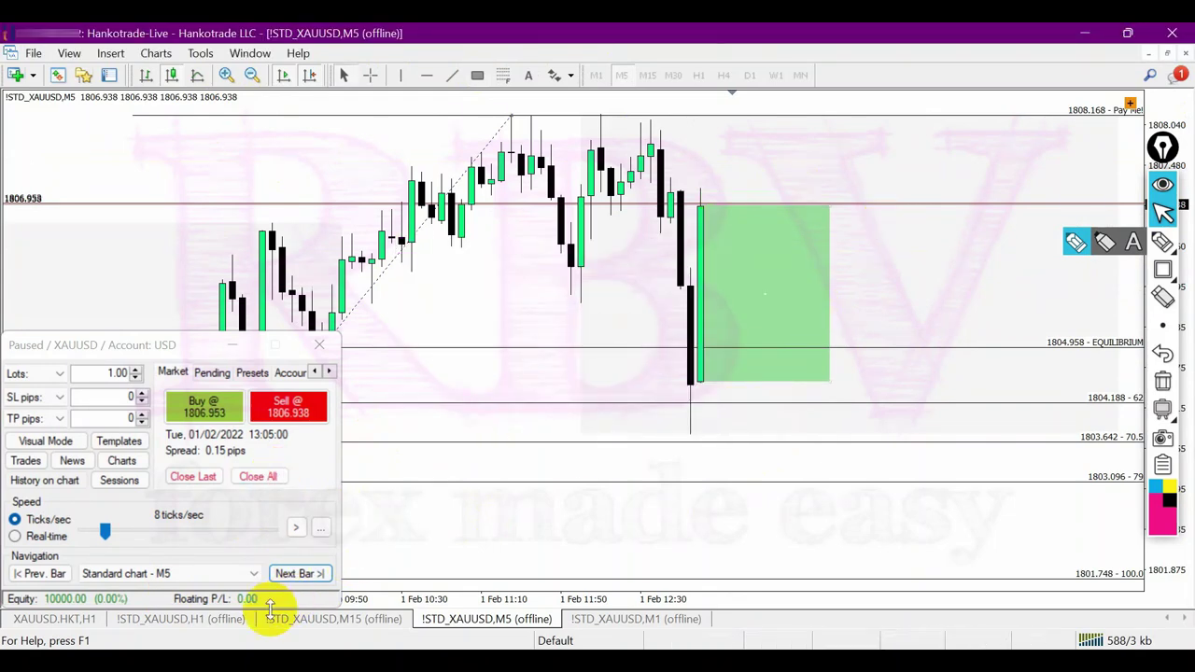
- Advance the M5 replay to 13:25
left_click(331, 573)
left_click(331, 573)
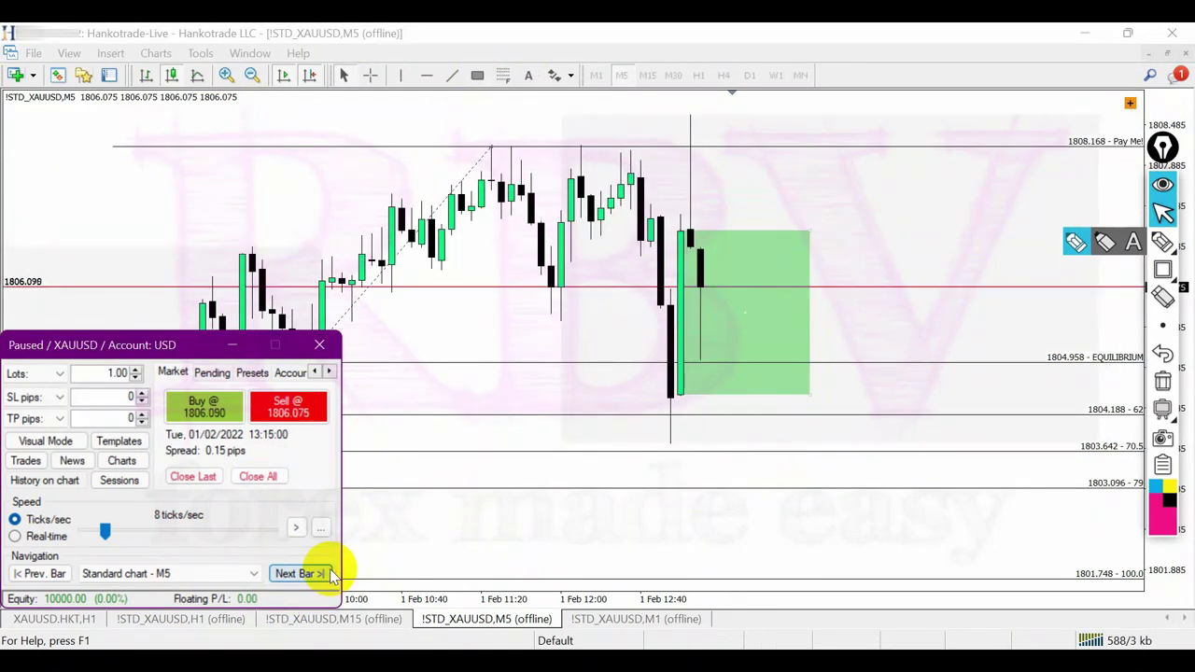
left_click(332, 573)
left_click(331, 573)
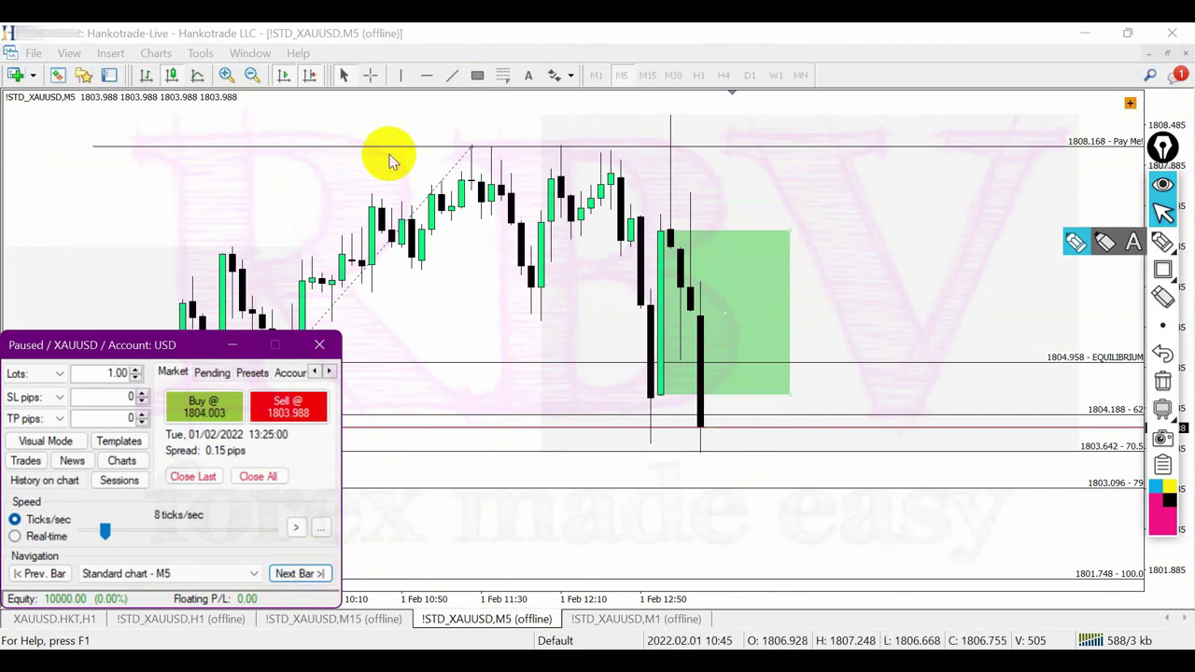
- Delete the green rectangle at the large bullish candle
right_click(728, 314)
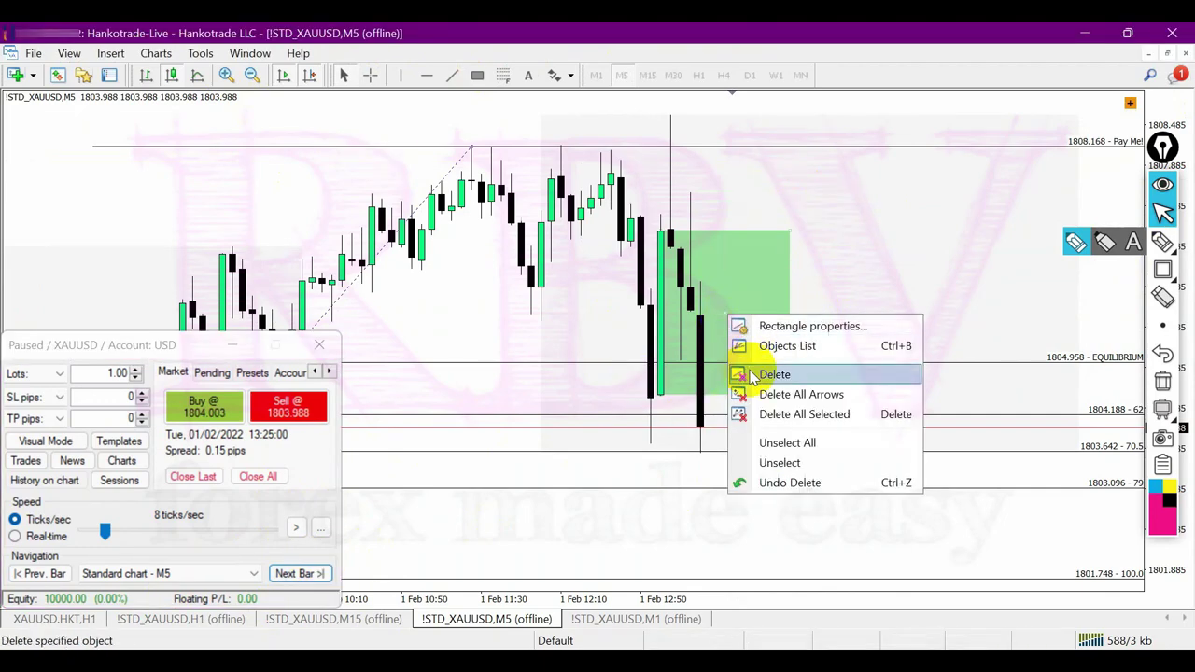
left_click(770, 373)
left_click(252, 77)
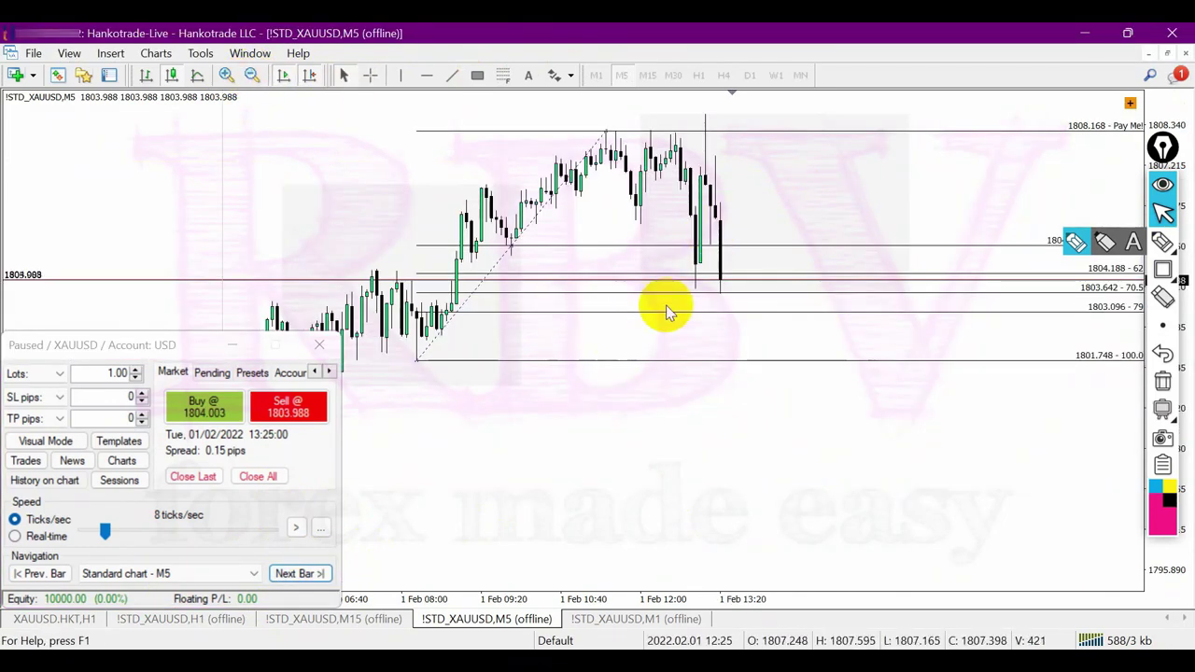
- Advance the M5 replay to 14:45
left_click(299, 575)
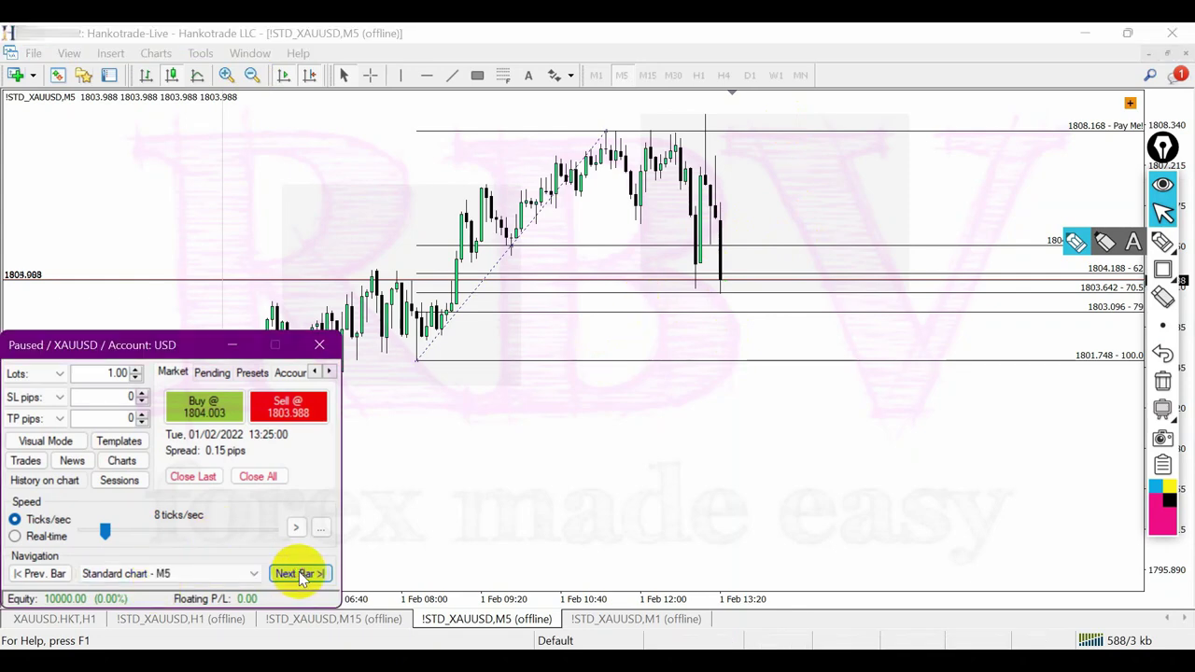
left_click(298, 574)
left_click(299, 574)
left_click(299, 574)
left_click(298, 574)
left_click(298, 574)
left_click(299, 575)
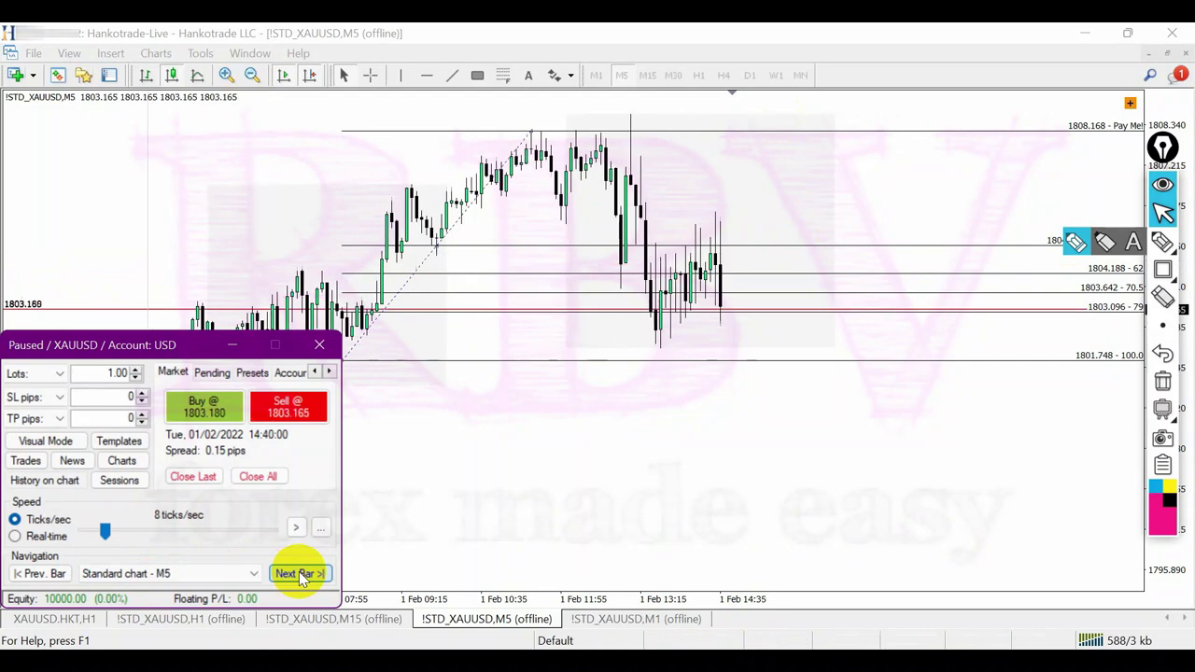
left_click(299, 574)
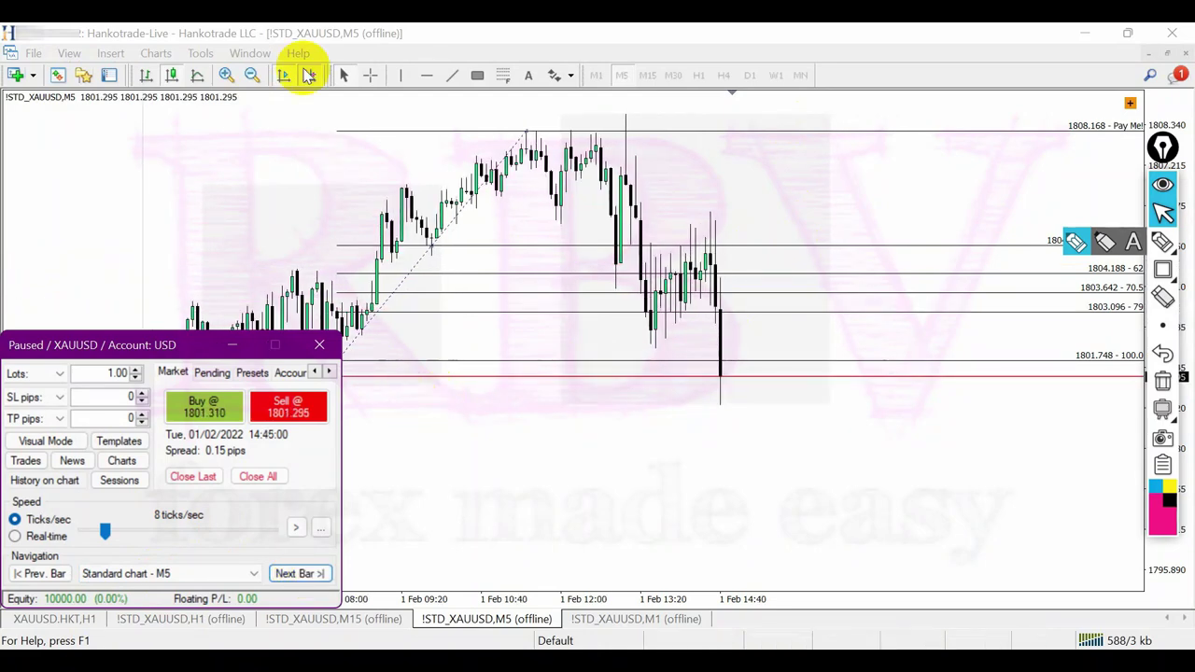
- Move the Fibonacci's lower anchor down to the 1795.625 swing low and advance the M5 replay to 15:05
left_click(252, 75)
mouse_move(546, 287)
left_mouse_down()
mouse_move(539, 278)
mouse_move(427, 461)
mouse_move(401, 427)
mouse_move(402, 437)
left_mouse_up()
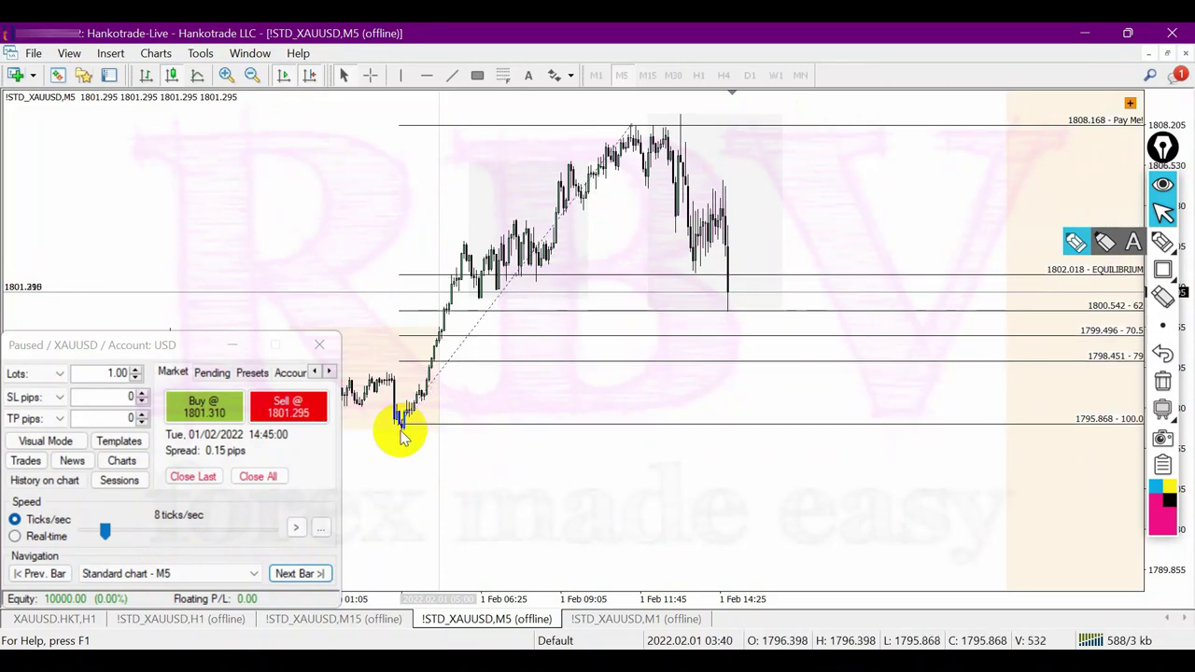
left_click(227, 74)
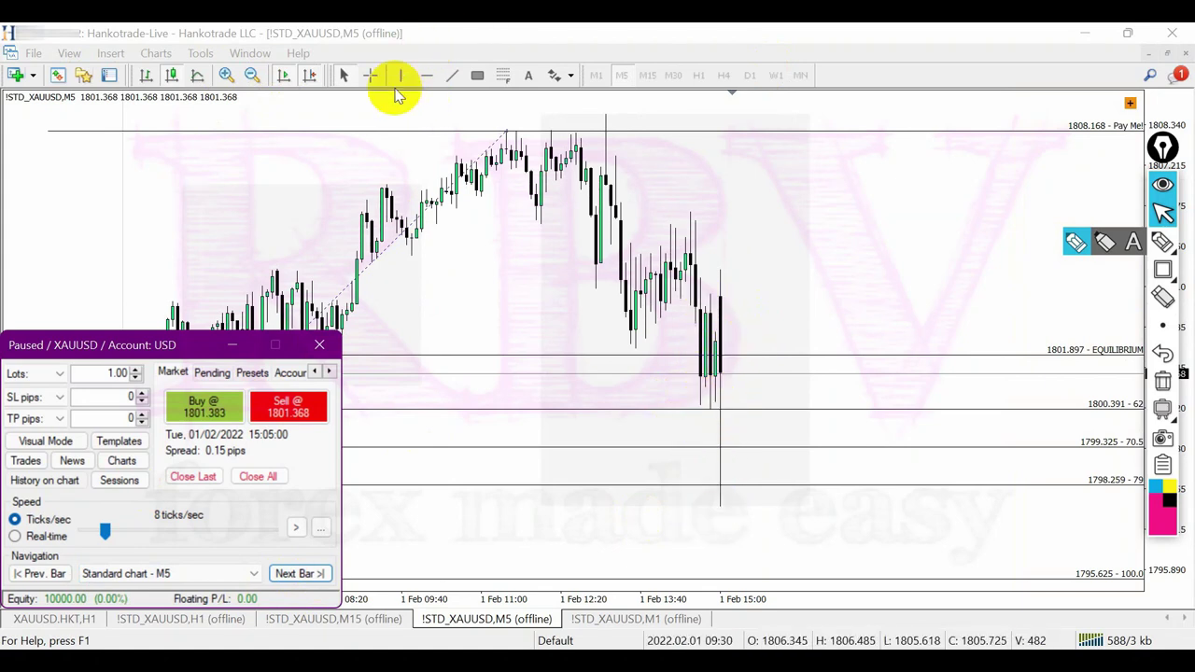
left_click(369, 75)
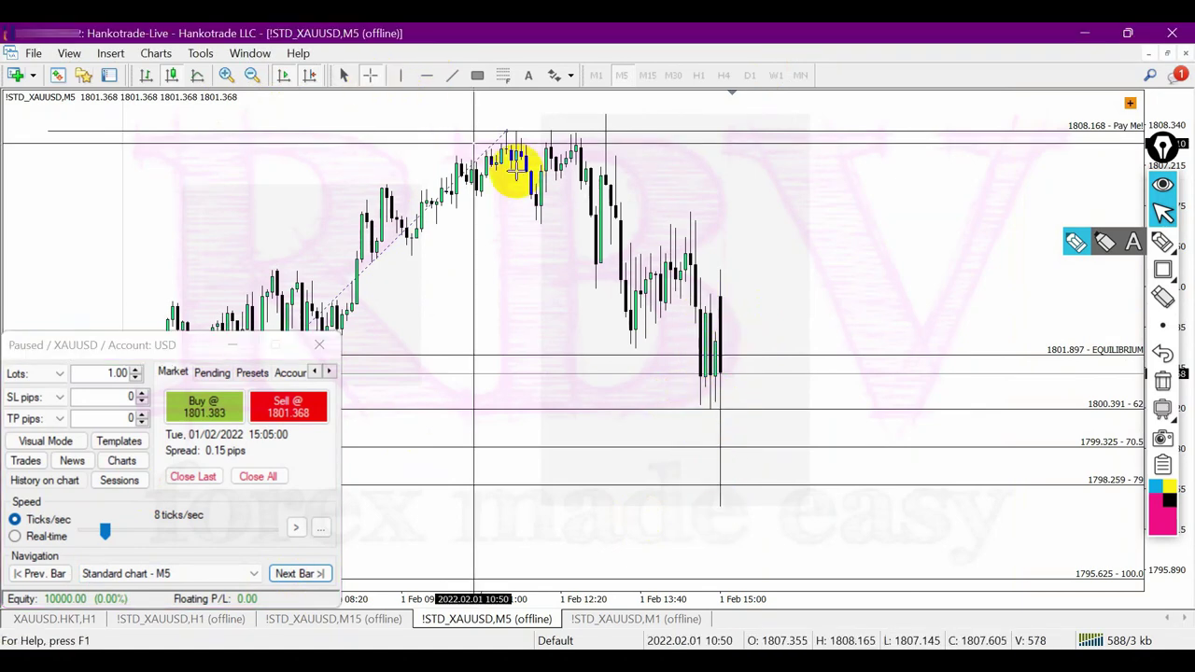
- On the M1 chart, draw a green rectangle over the bullish bounce, from the first green candle's open up to the top of the rise
left_click(650, 619)
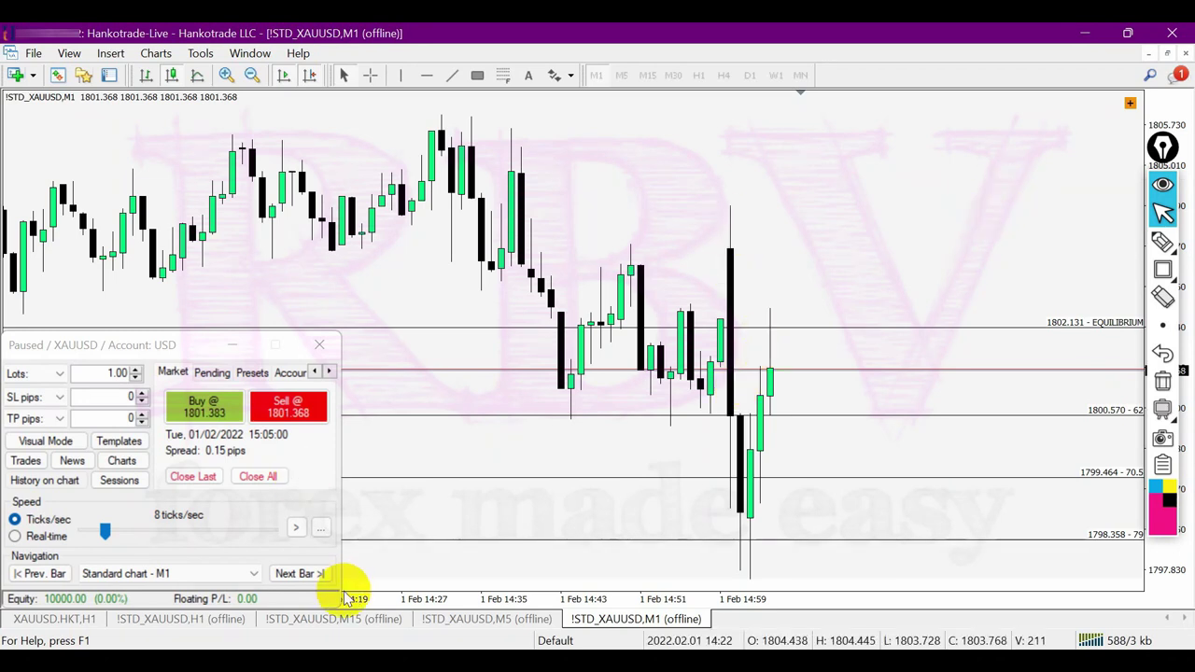
mouse_move(750, 517)
left_mouse_down()
mouse_move(819, 352)
mouse_move(848, 366)
left_mouse_up()
left_click(752, 422)
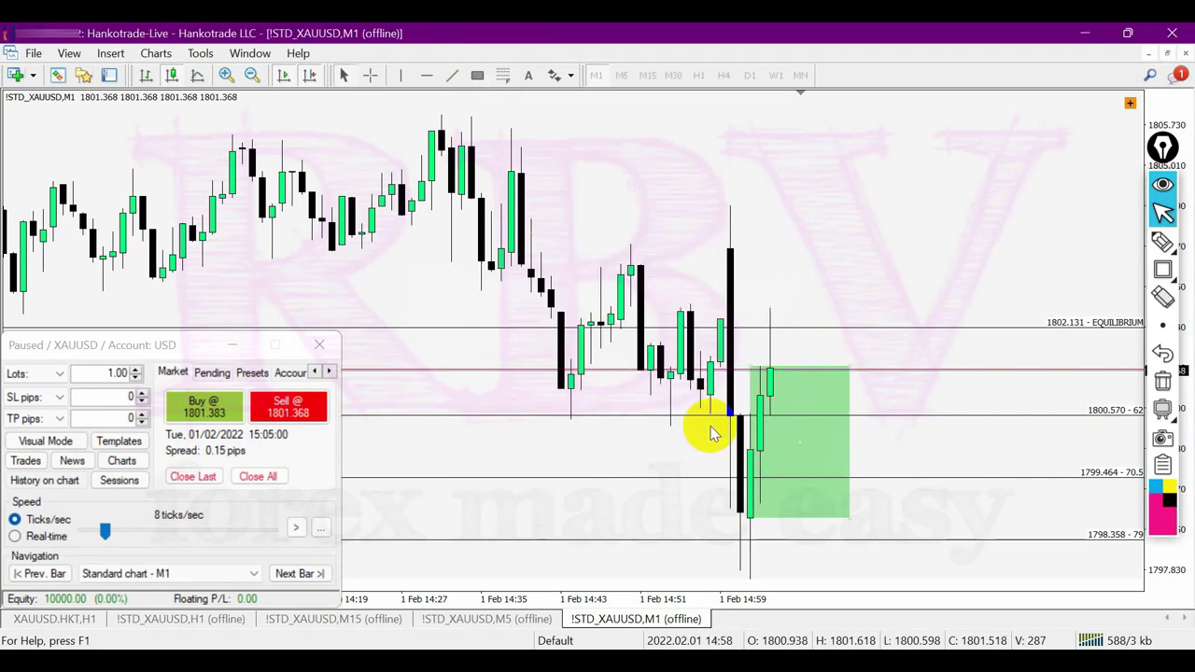
- Advance the M1 replay to 15:07
left_click(297, 573)
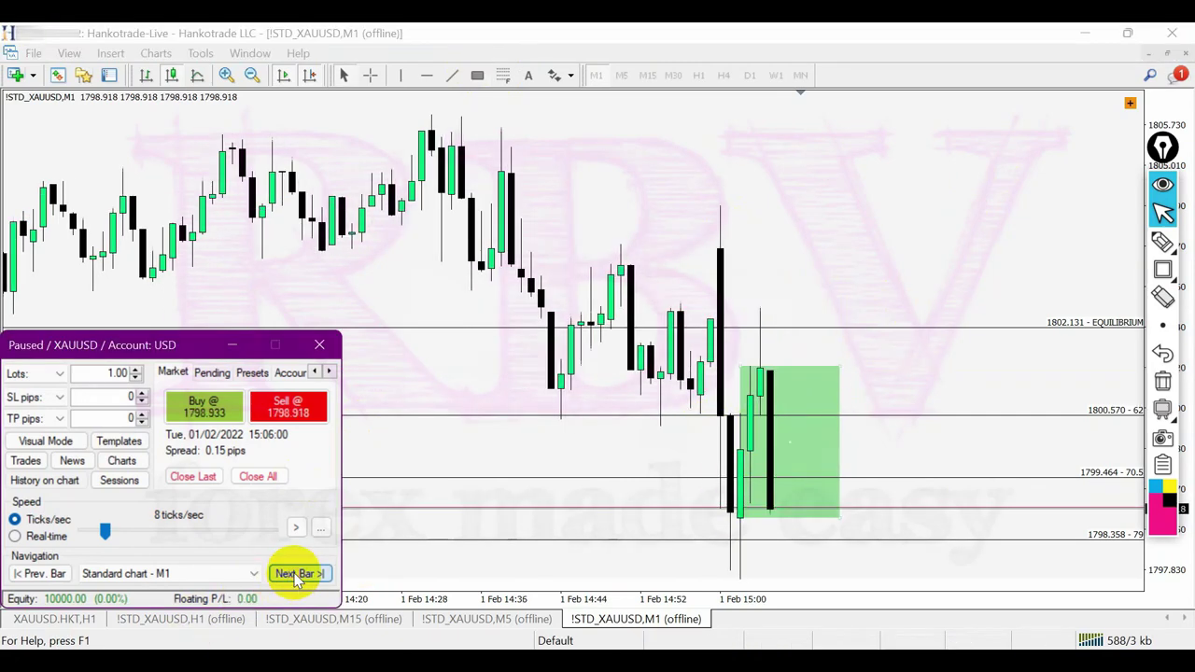
left_click(297, 574)
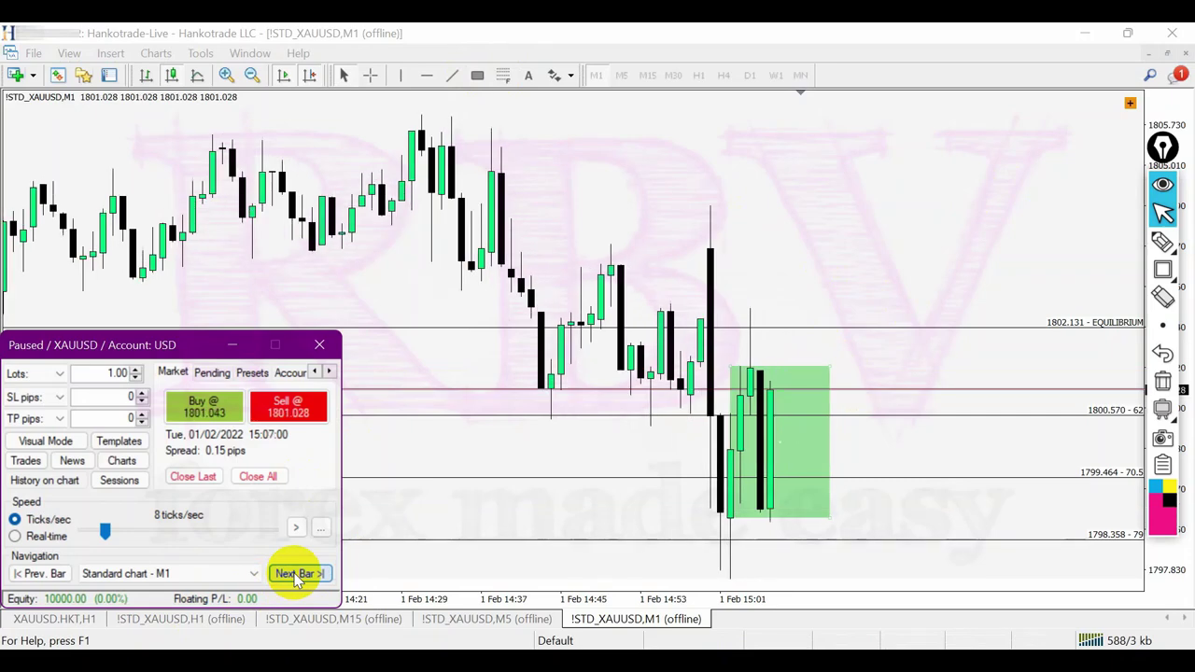
left_click(226, 74)
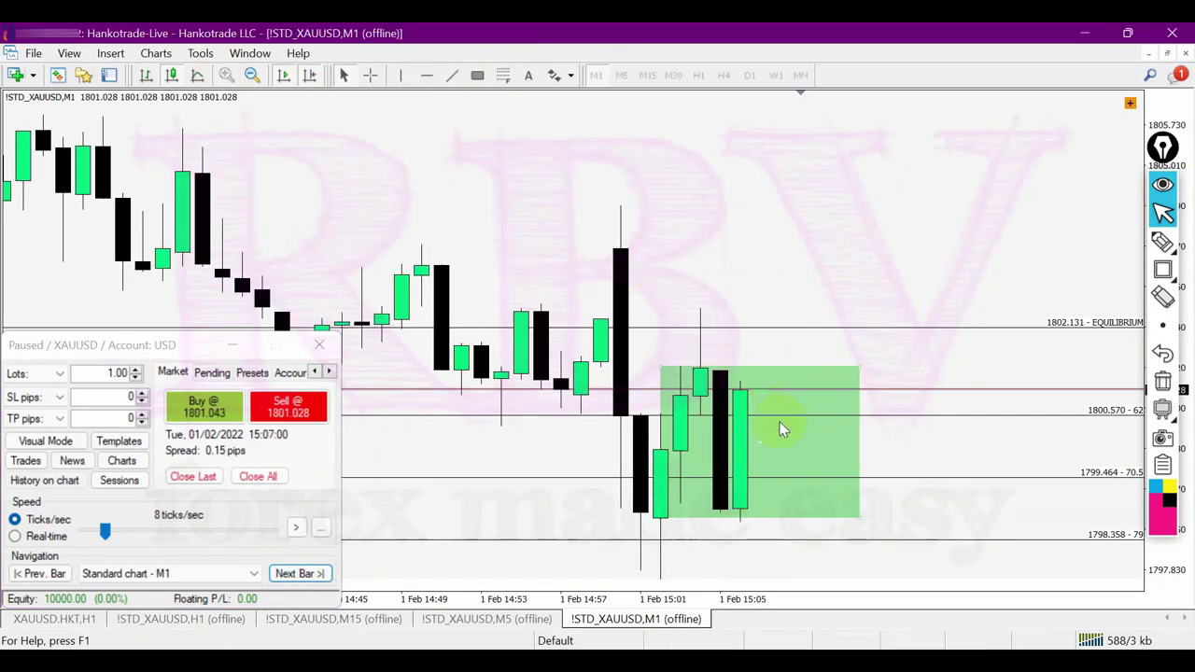
left_click(742, 377)
left_click(725, 371)
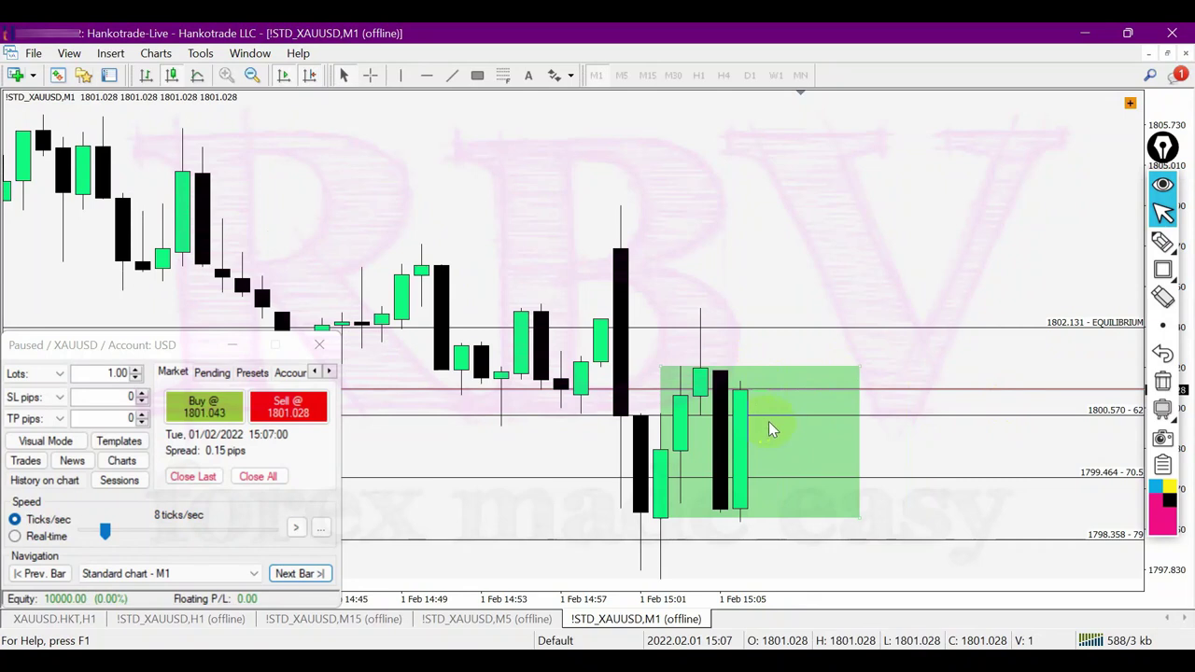
- Run the M1 replay at 40 ticks/sec and pause it at 15:08:07
left_click(297, 529)
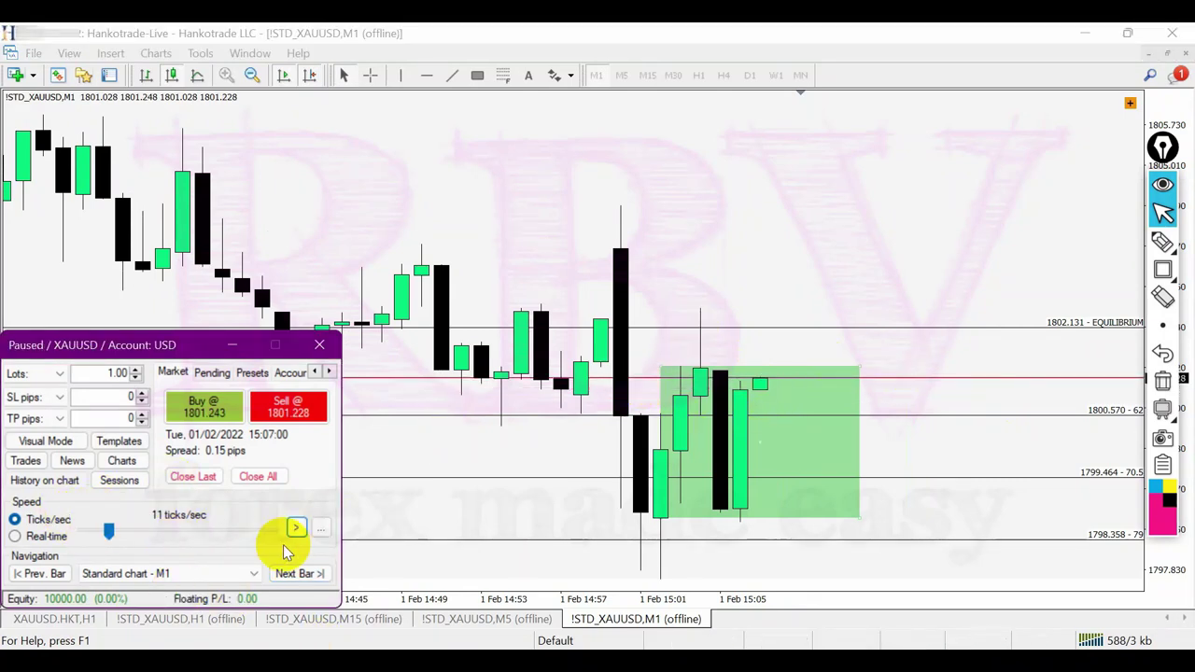
left_click(297, 529)
left_click_drag(108, 532, 126, 531)
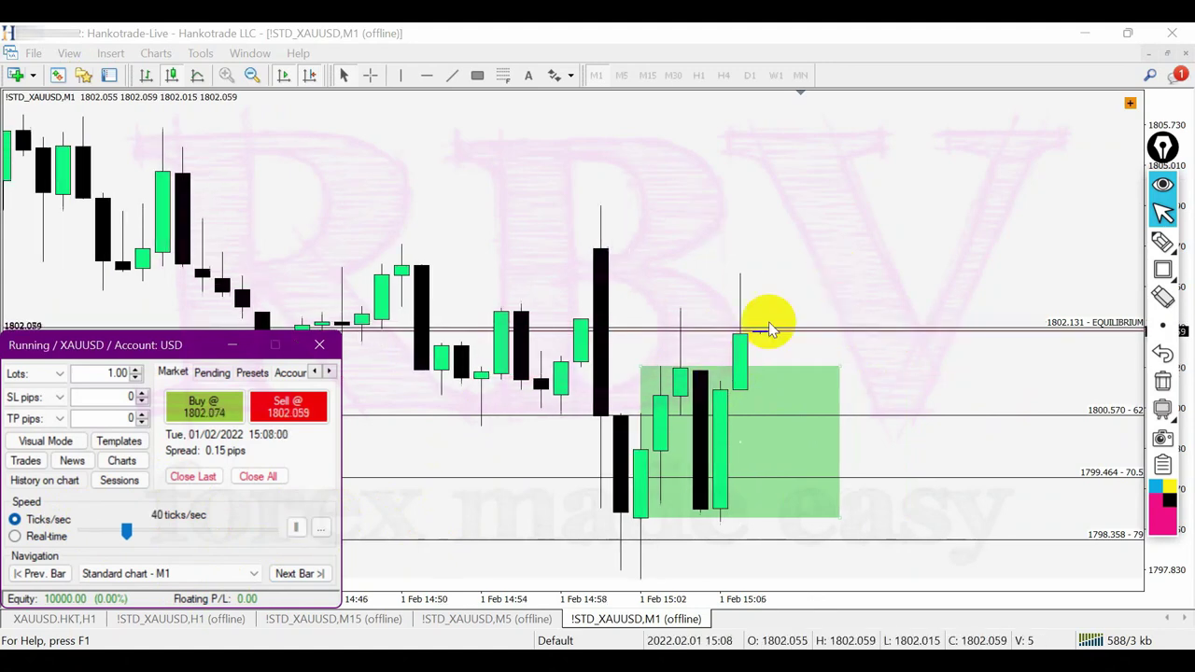
left_click(297, 529)
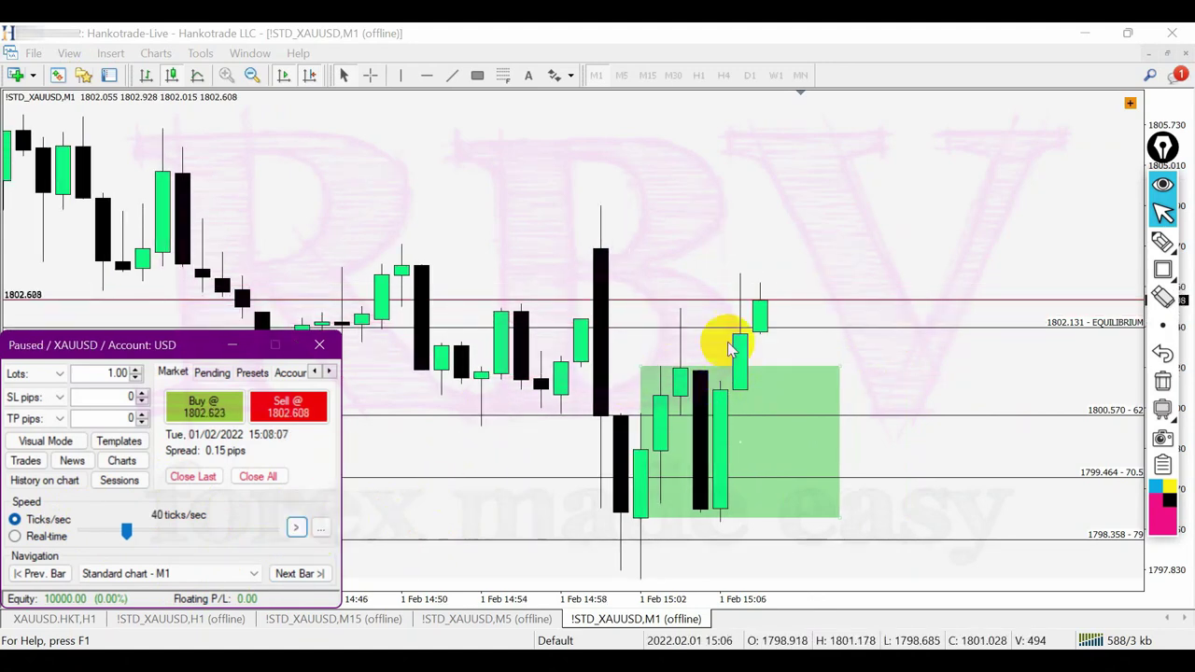
- Slow the M1 replay to 15 ticks/sec and advance it to 15:09
left_click_drag(126, 532, 113, 531)
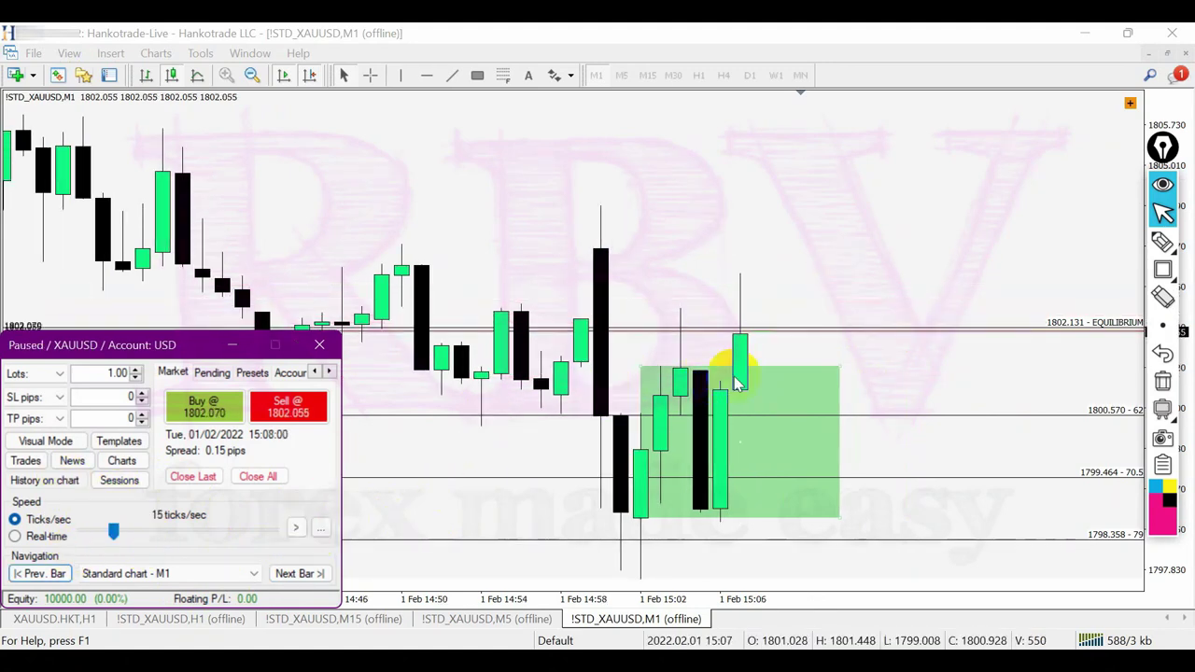
left_click(308, 573)
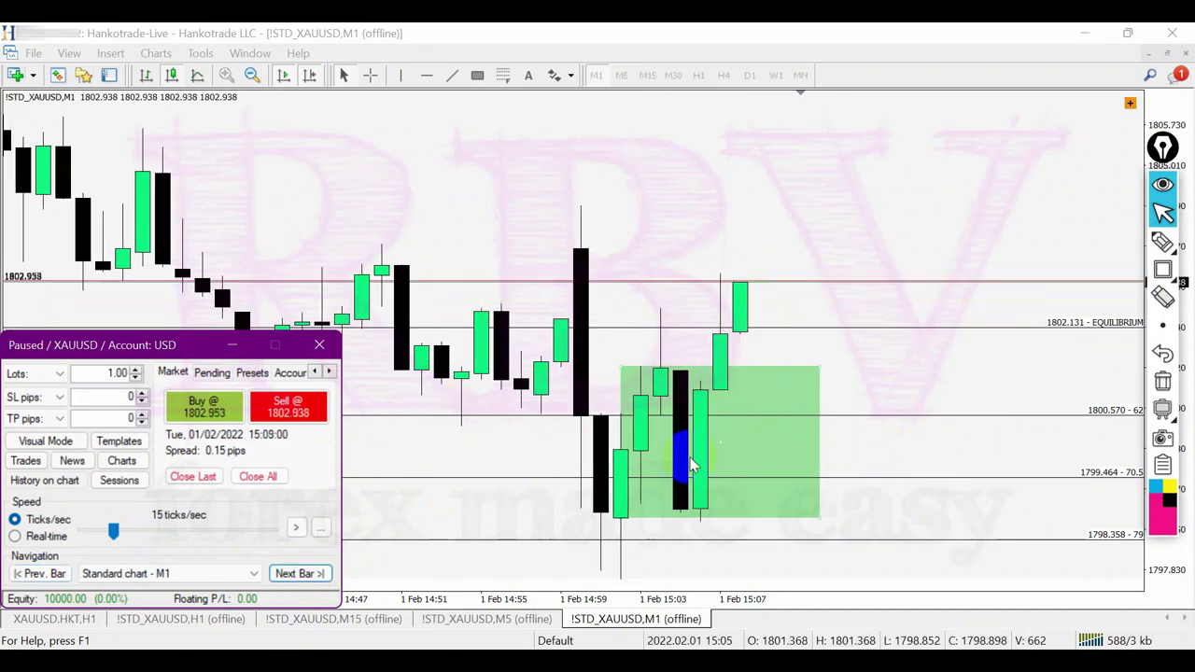
- Shift the green rectangle to start at the large 15:06 bullish candle and stretch it up to the latest candle's close
left_click_drag(728, 448, 790, 435)
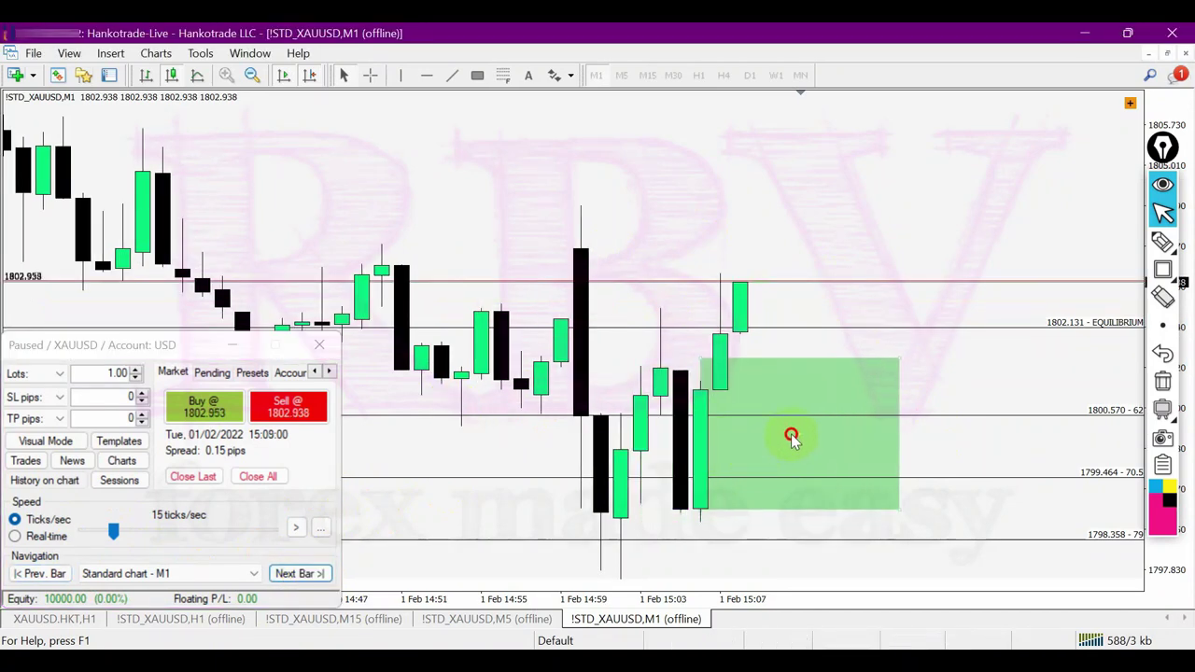
left_click_drag(906, 358, 939, 281)
- Advance the M1 replay bar by bar to 15:13
double_click(308, 573)
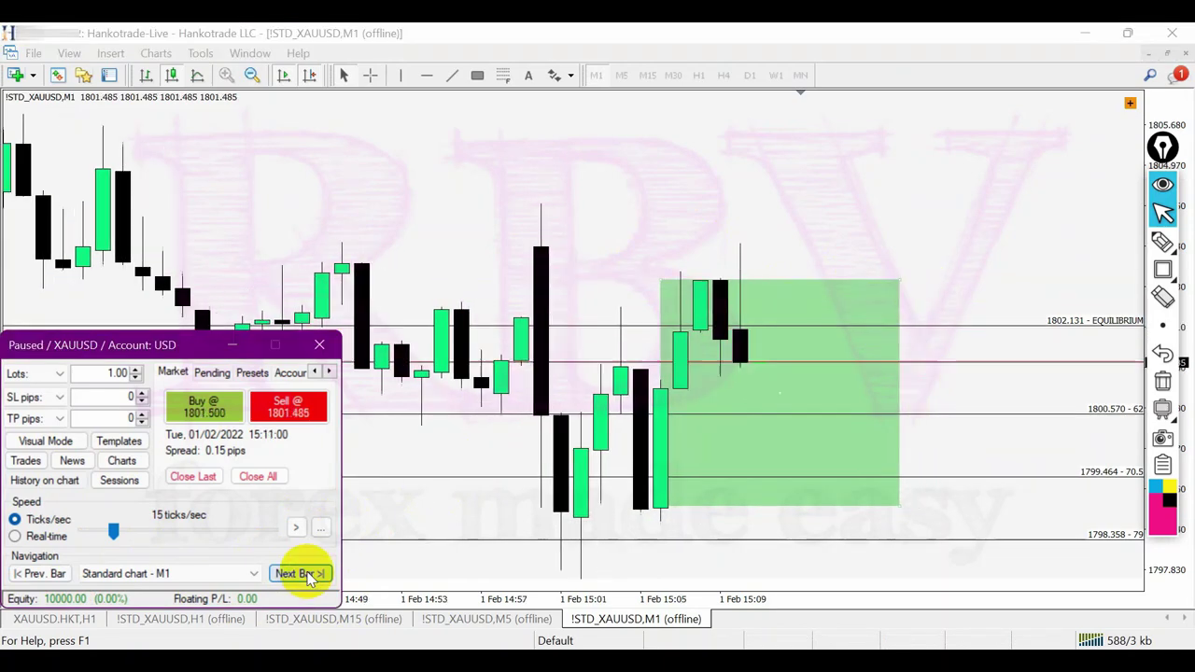
left_click(308, 573)
left_click(308, 574)
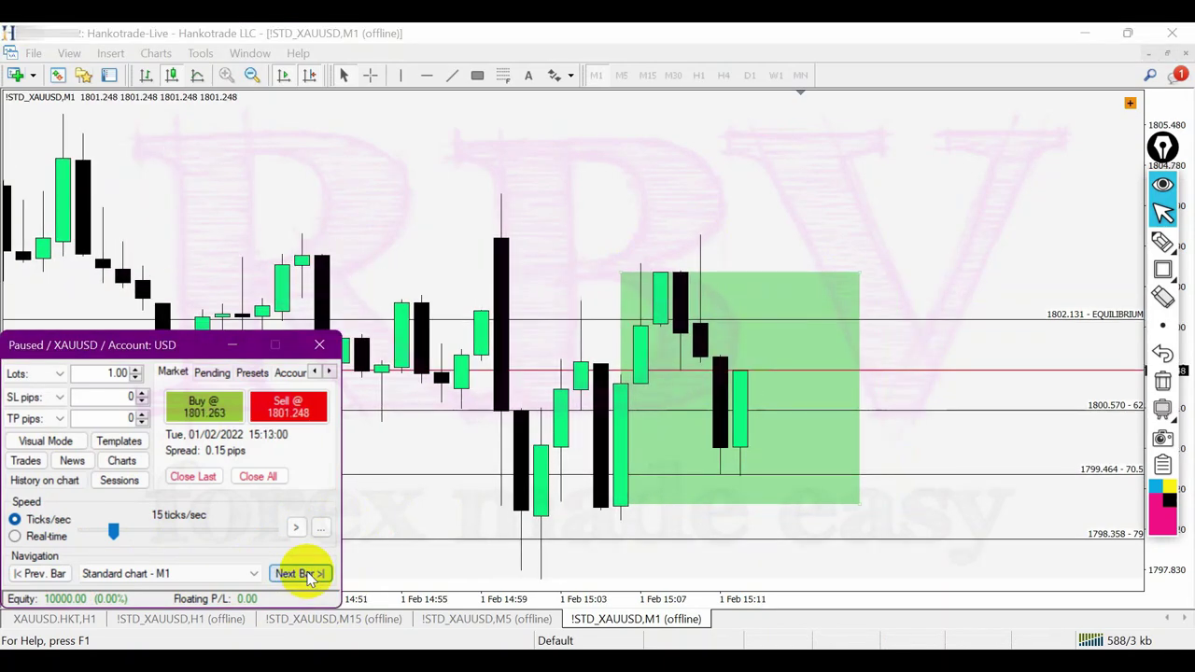
left_click_drag(738, 391, 739, 434)
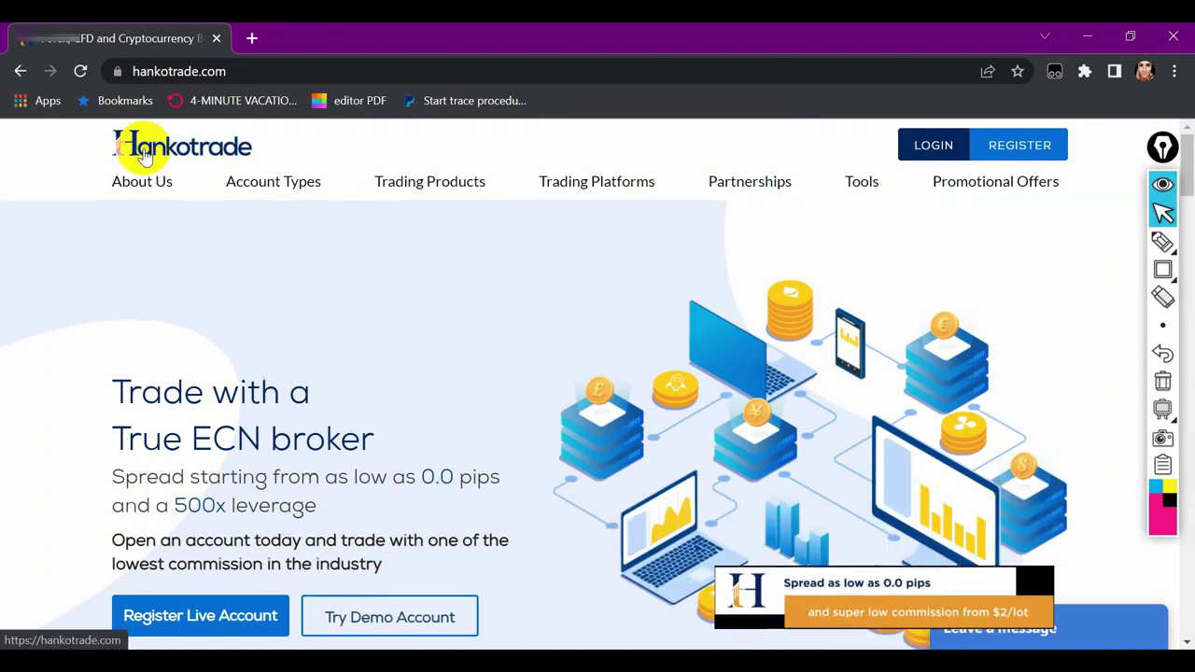
- Switch to the Hankotrade website in the browser, open the ECN account page and examine its deposit, spread, leverage and commission terms
mouse_move(278, 199)
left_click(253, 249)
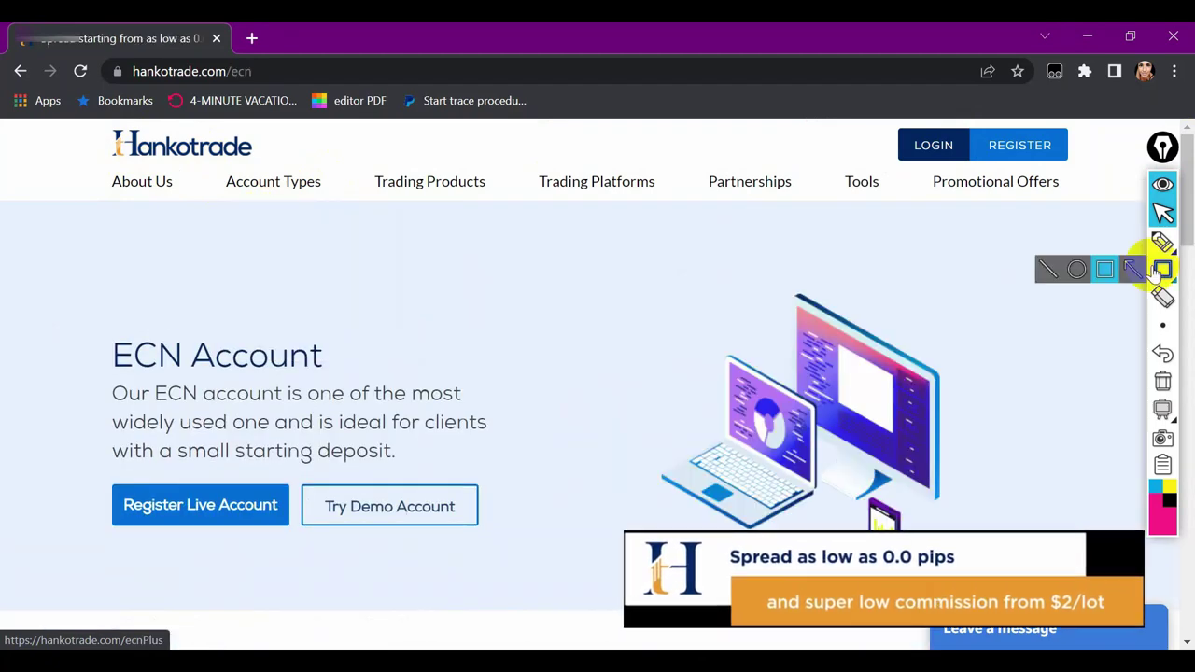
scroll(1187, 229, "down", 1)
left_click_drag(1189, 227, 1189, 347)
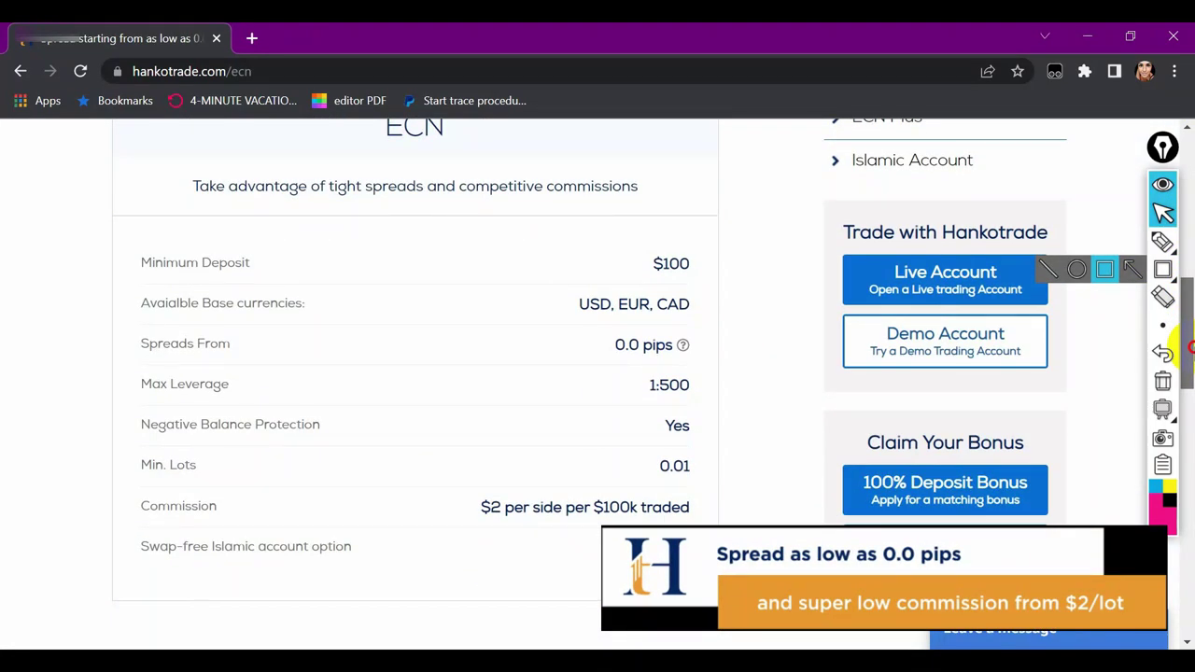
key("alt+Left")
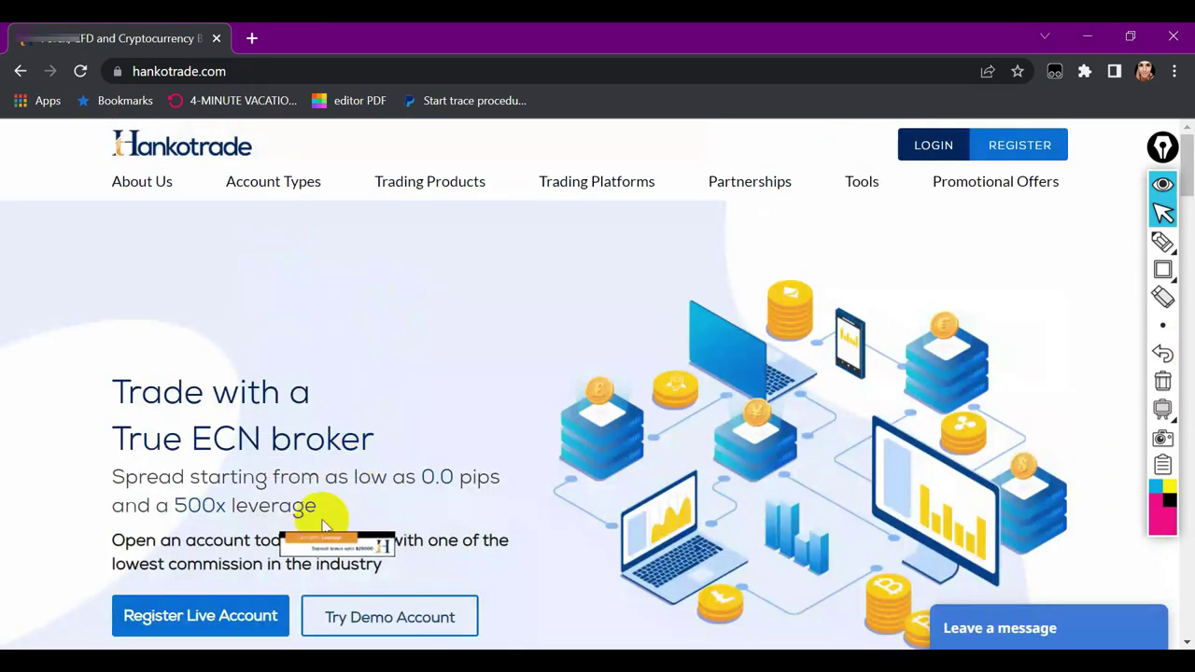
key("alt+Right")
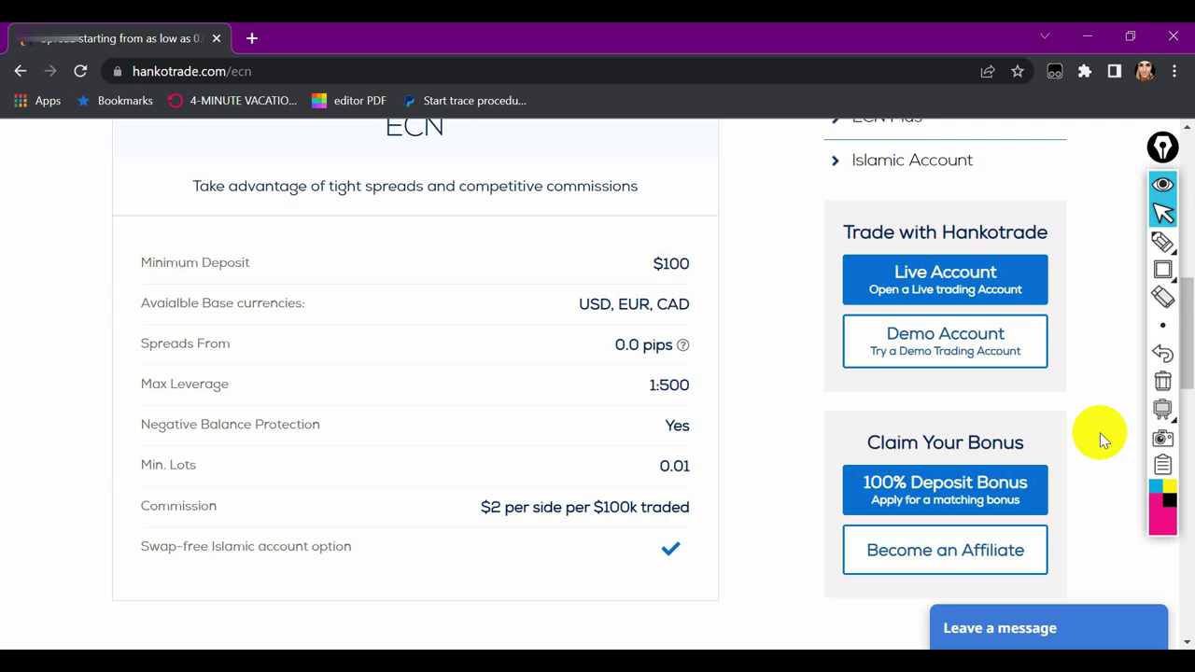
- Open Hankotrade's Trustpilot page, look through its ratings and reviews, and close that page
scroll(1099, 432, "down", 5)
left_click(933, 551)
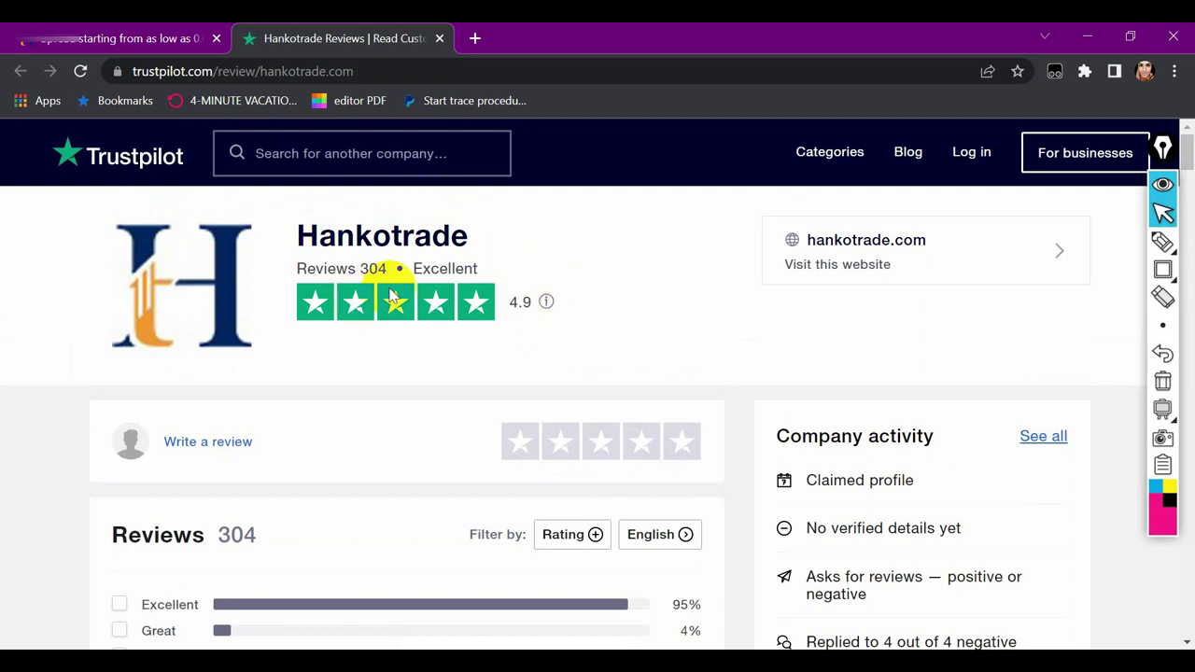
scroll(591, 278, "down", 5)
key("ctrl+w")
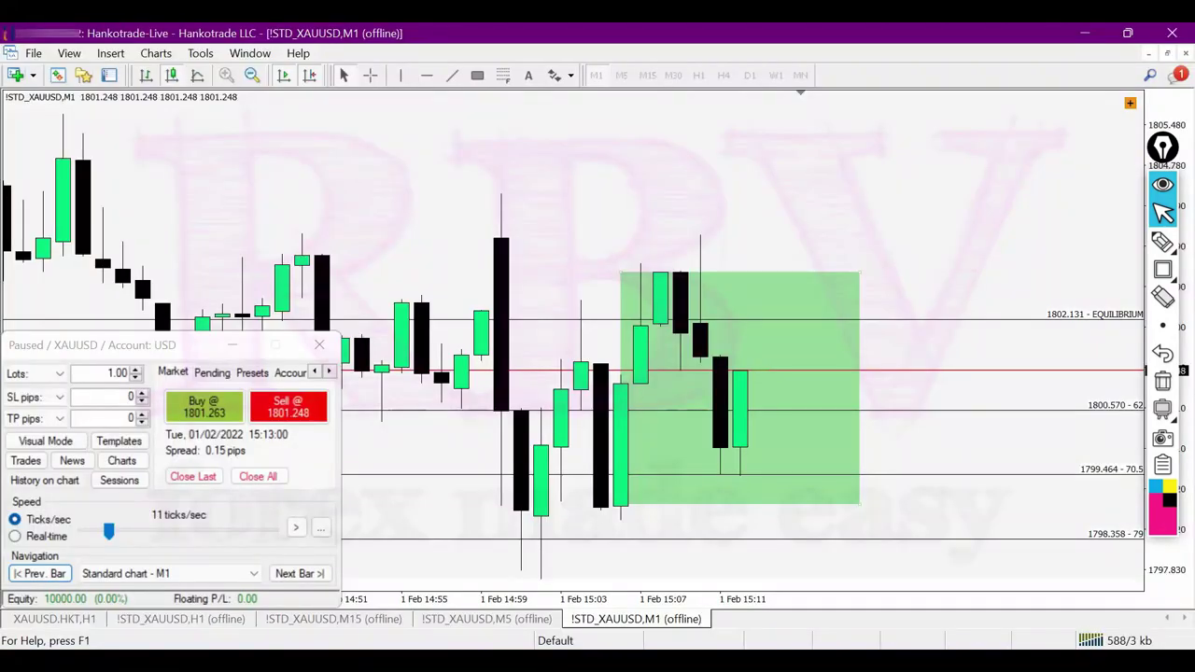
- Back on the M1 chart, run the replay at 11 ticks/sec, buy 1.00 lot of XAUUSD at 1801.723 and pause at 15:13:28
left_click(1162, 326)
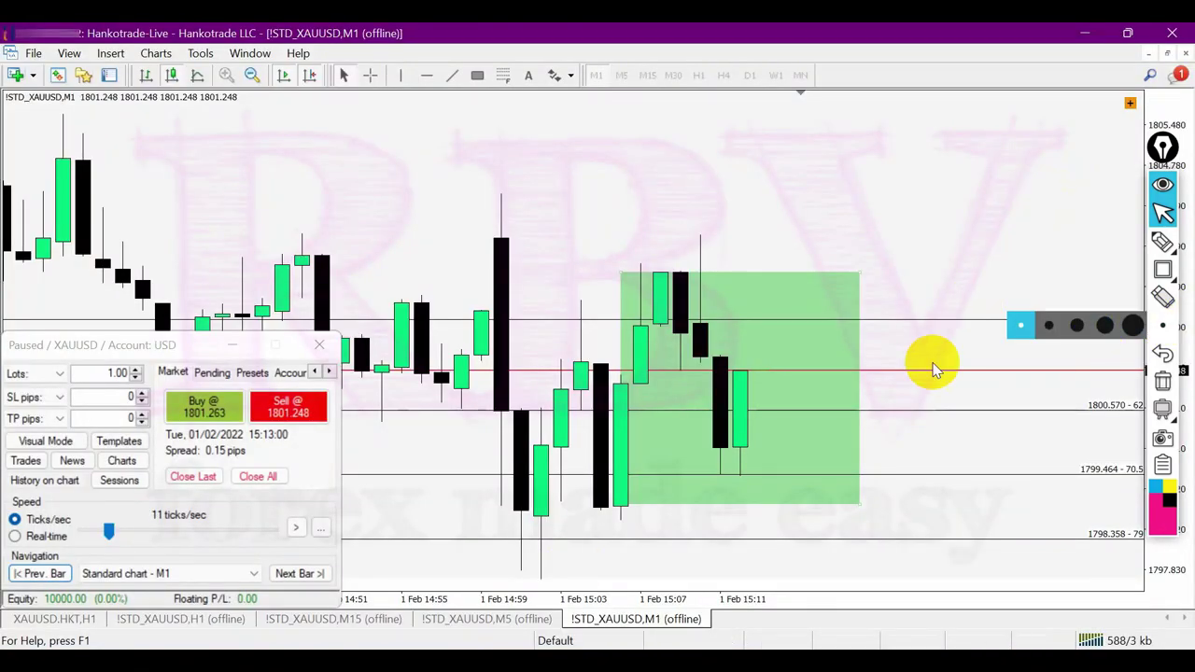
left_click(732, 412)
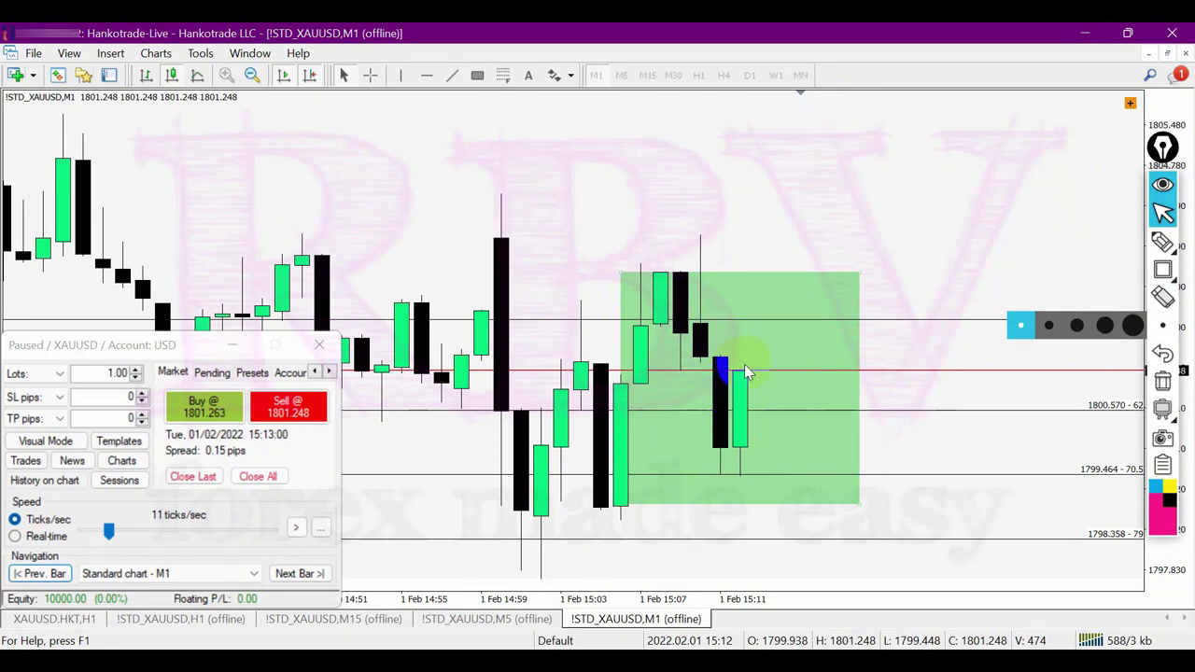
left_click(296, 528)
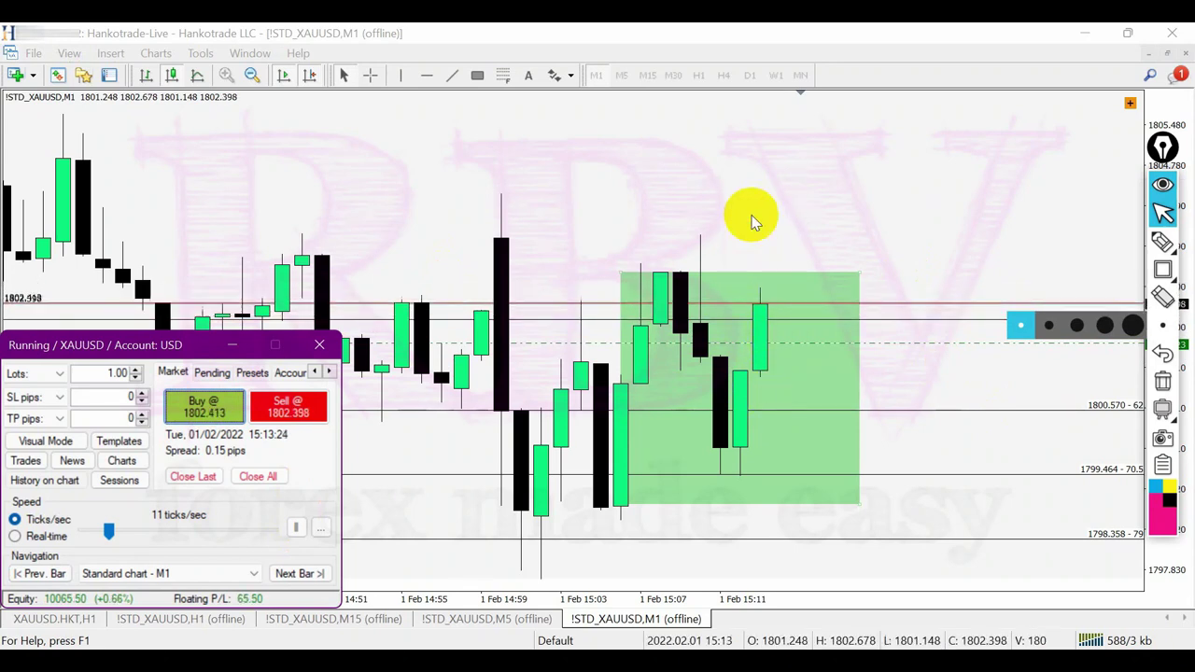
left_click(296, 530)
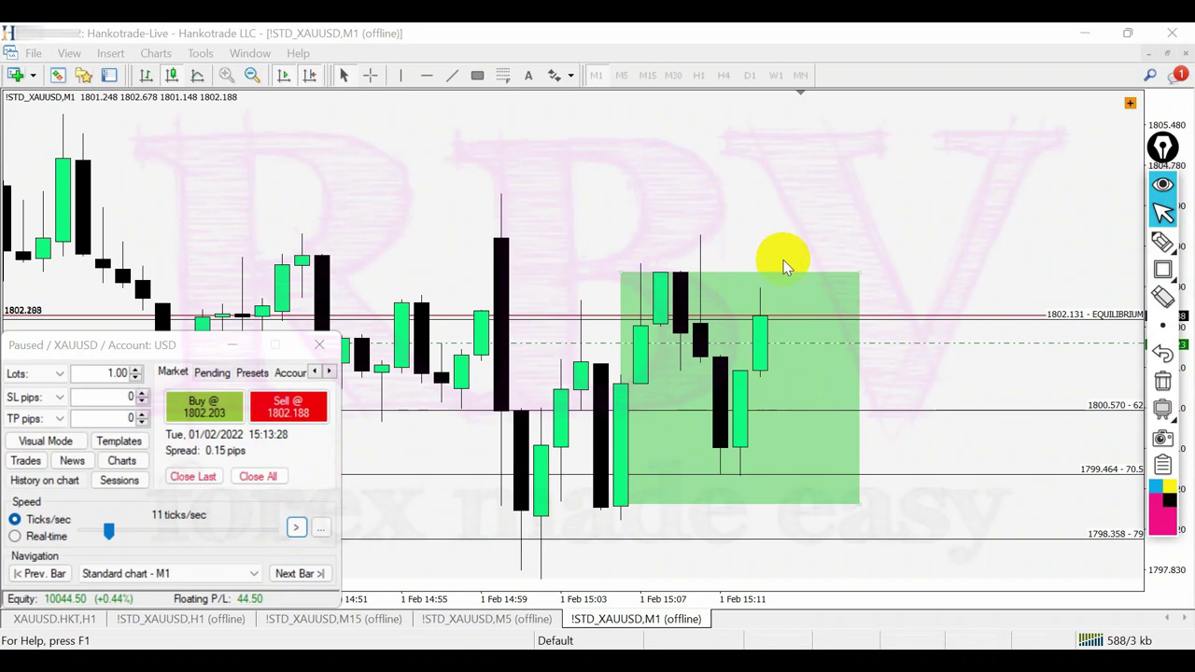
- Add a visual stop loss to the open buy order, placing its line at 1794.548 below the 1795.625 Fibonacci level on the M15 chart
left_click(35, 463)
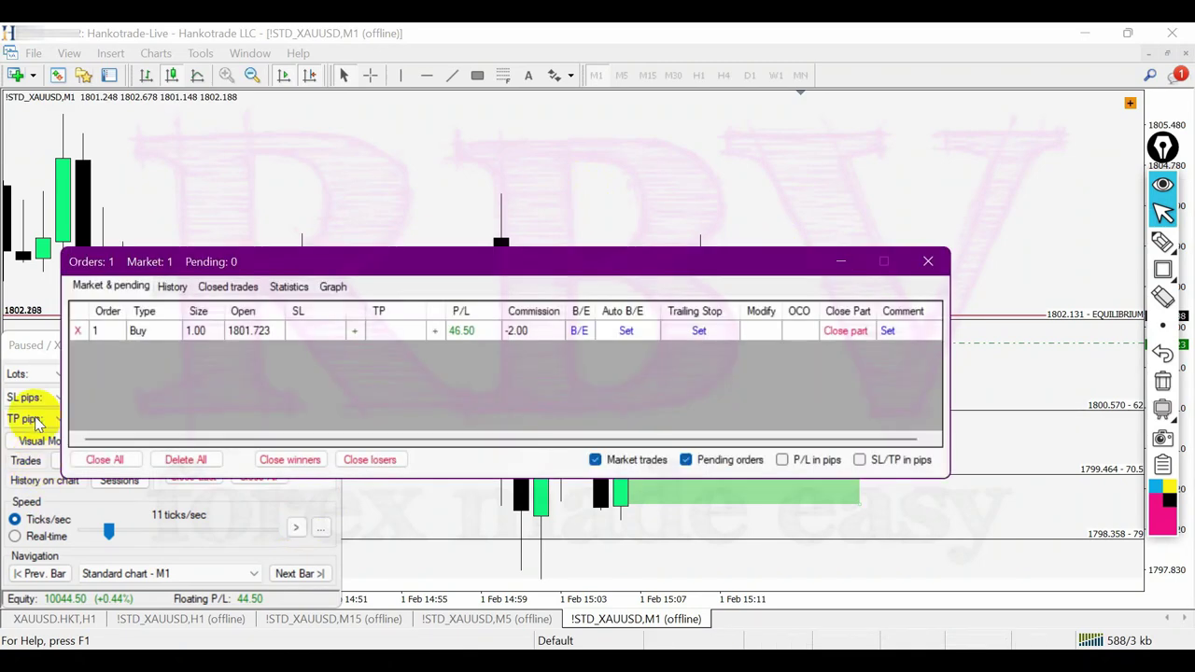
left_click(356, 335)
left_click(511, 359)
left_click(253, 72)
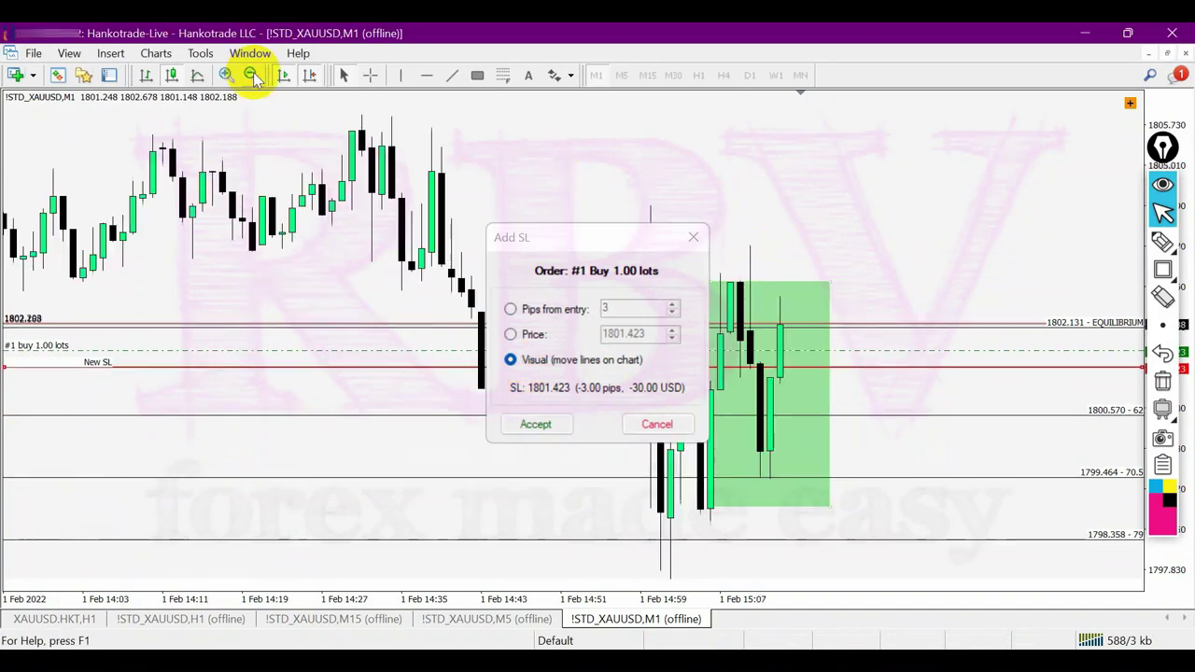
left_click(253, 72)
left_click(253, 72)
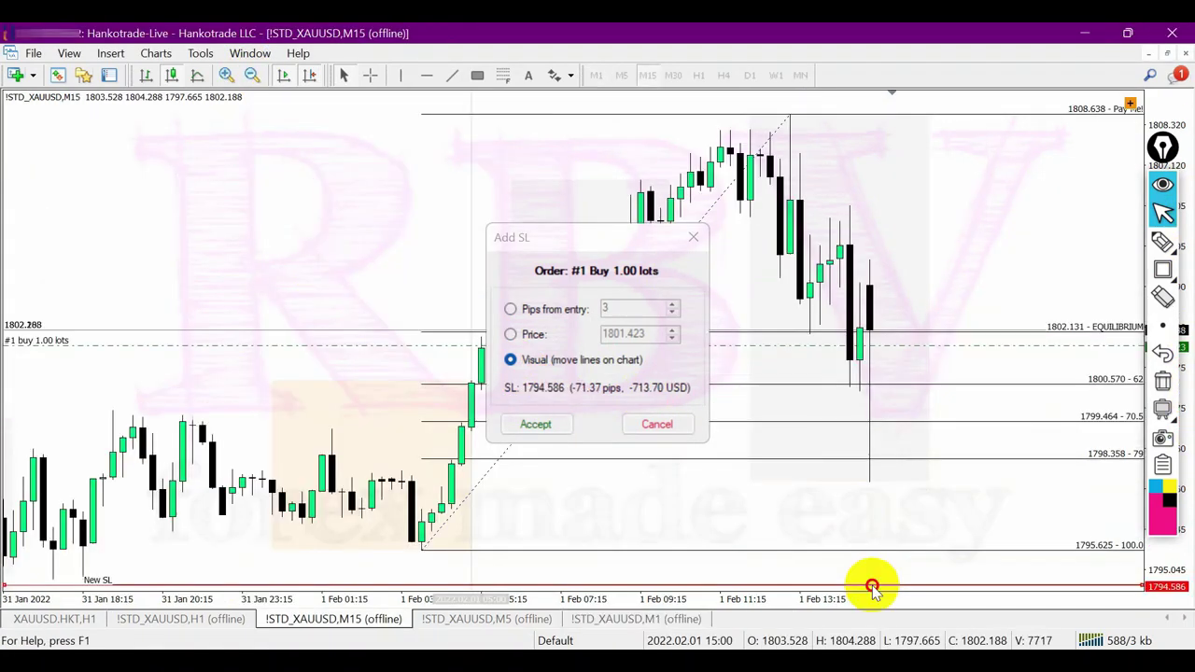
left_click_drag(871, 587, 869, 587)
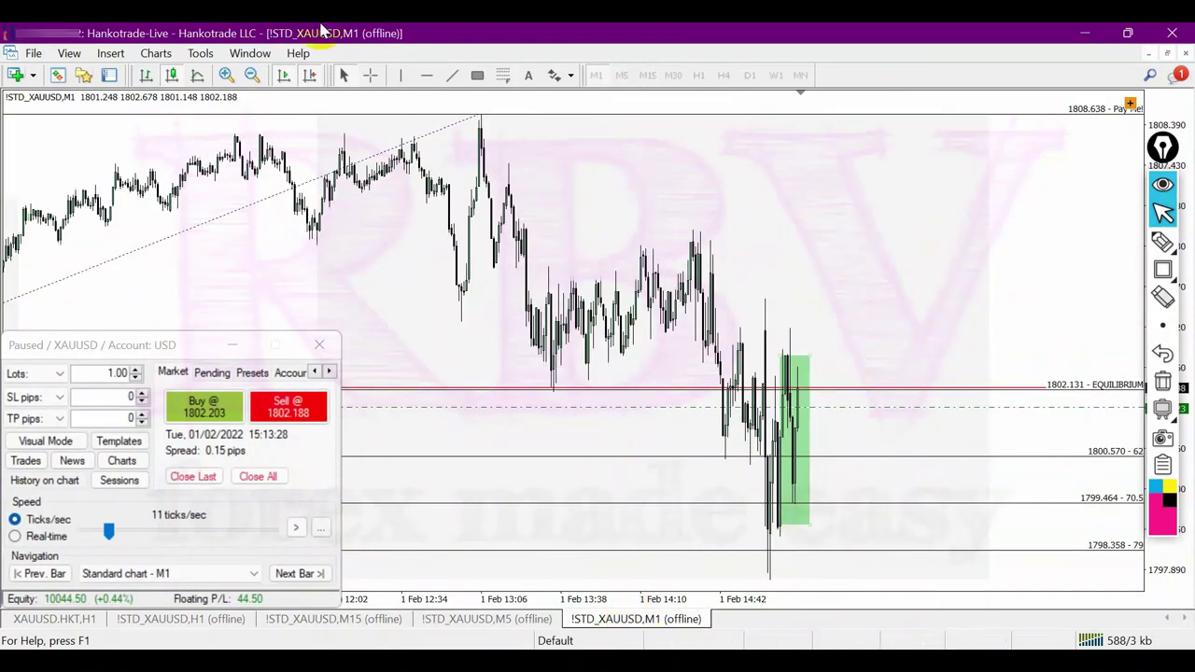
- Advance the M1 replay to 15:21
left_click(226, 76)
left_click(226, 75)
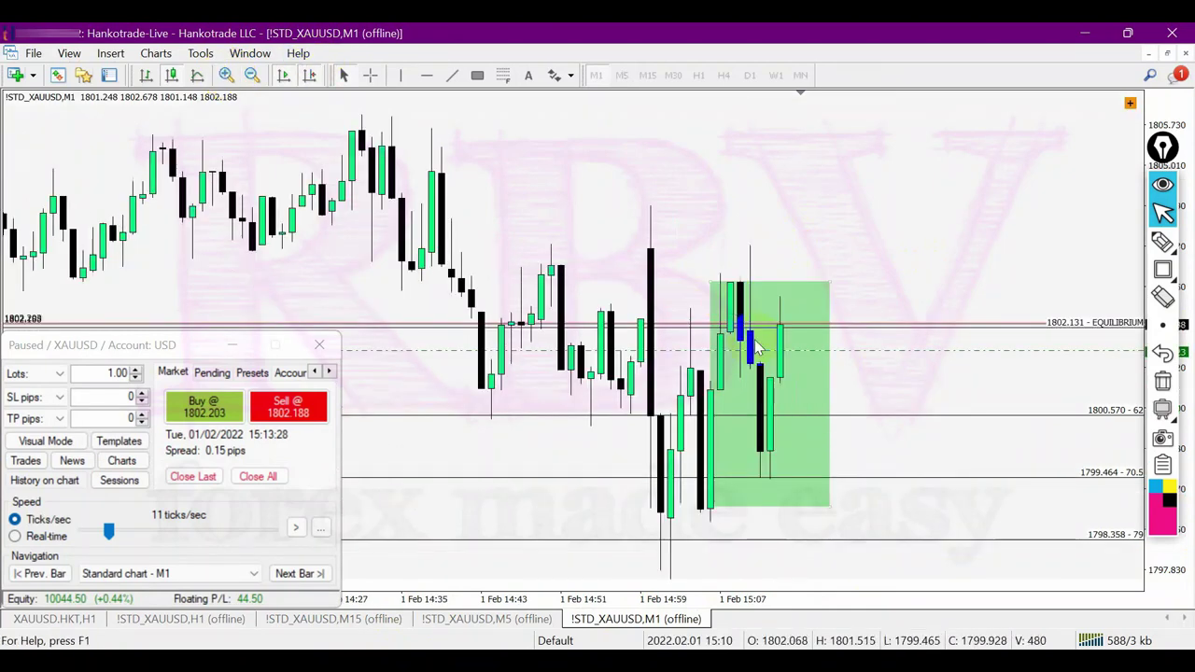
left_click(252, 76)
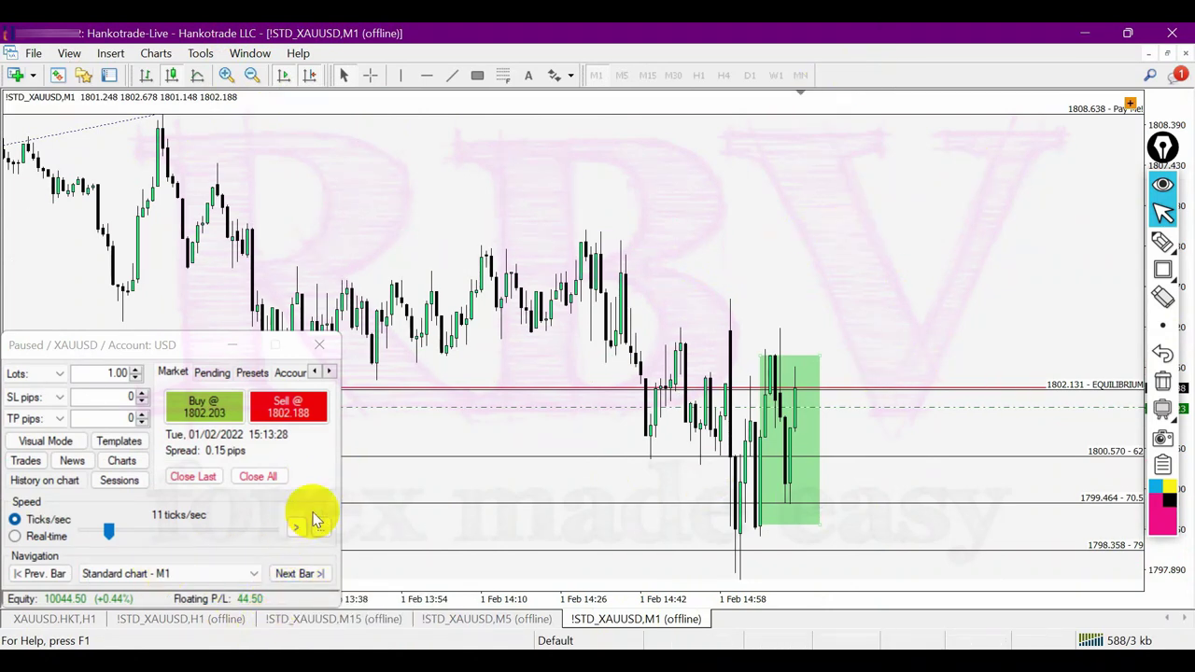
left_click(298, 573)
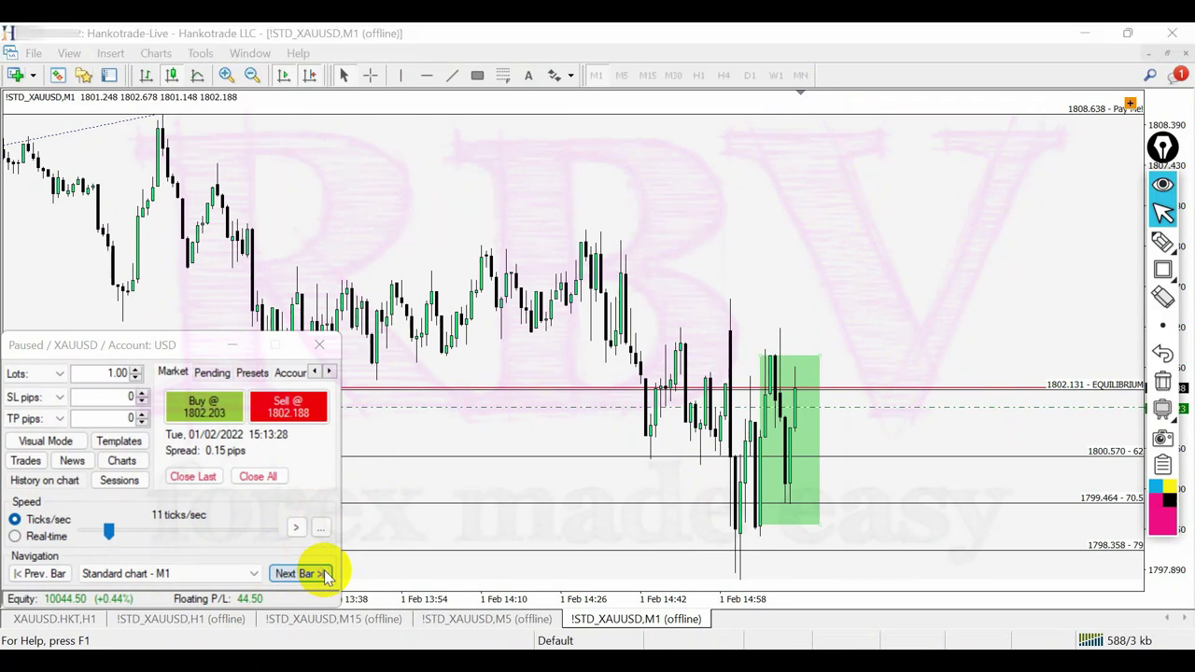
left_click(325, 575)
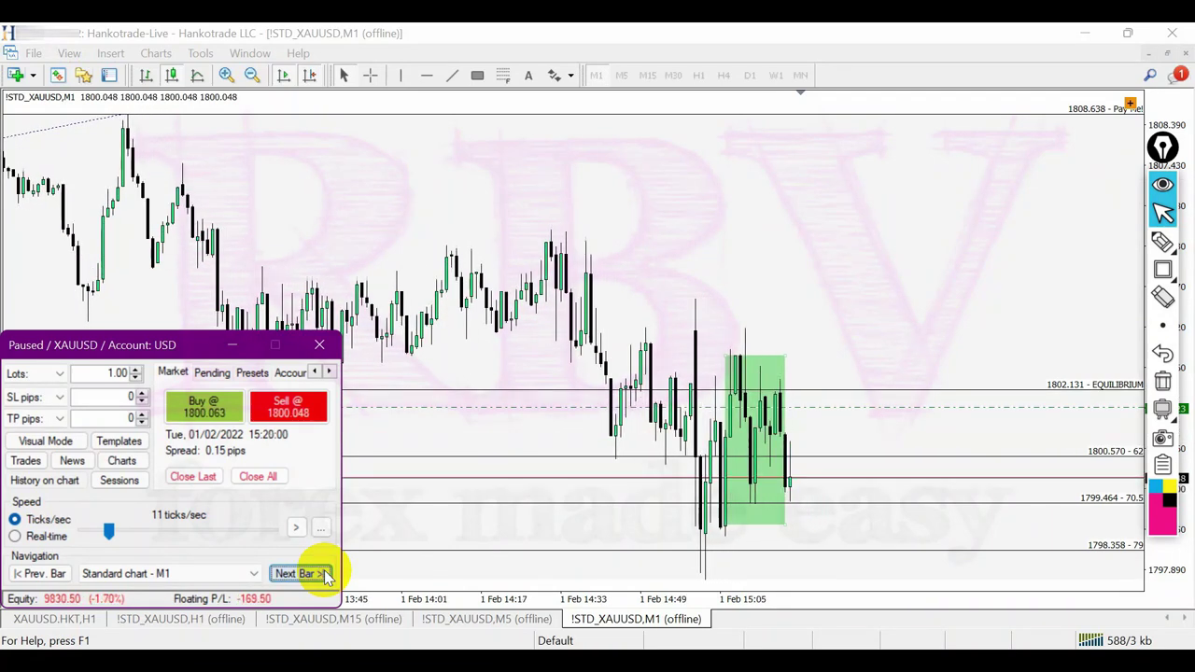
left_click(324, 575)
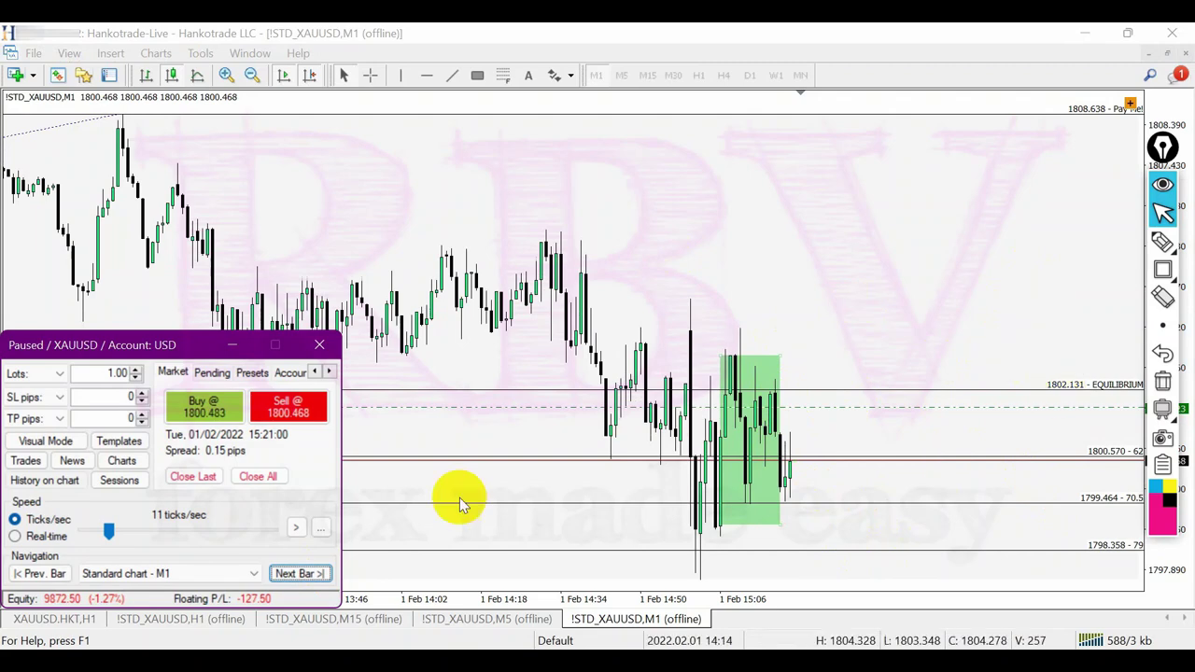
- Advance the M1 replay bar by bar to 15:38 and measure the distance from the buy entry to the current price
left_click(295, 574)
left_click(295, 574)
left_click(295, 574)
left_click(295, 574)
left_click(295, 574)
left_click(295, 574)
left_click(295, 574)
left_click(295, 574)
left_click(295, 574)
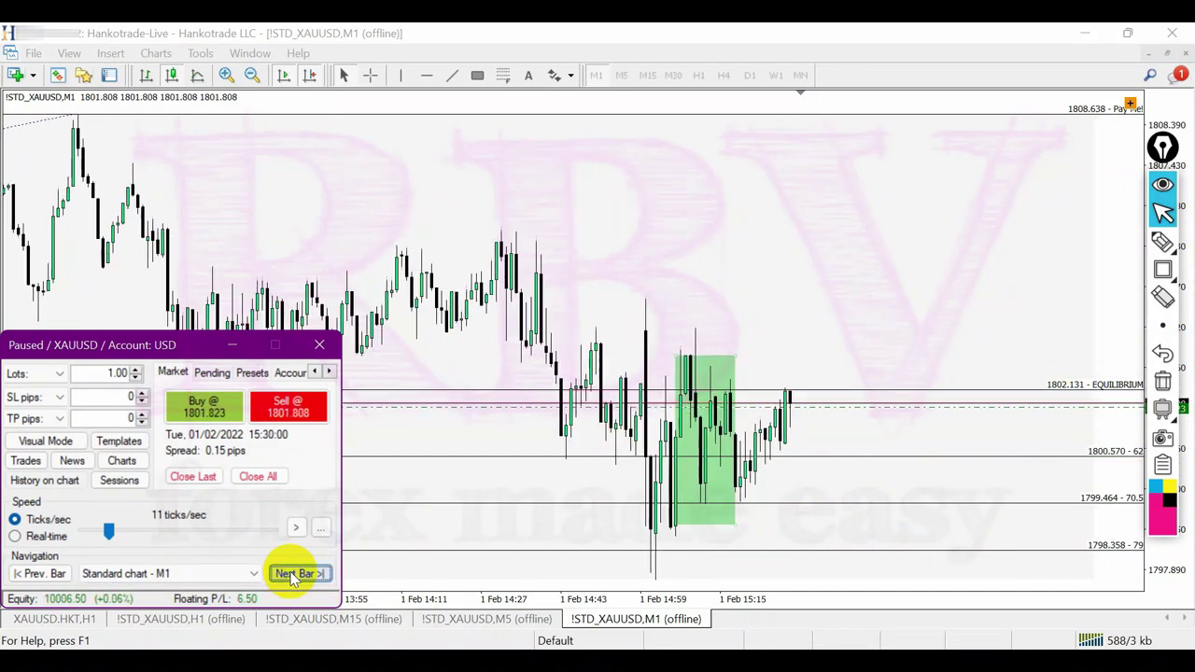
left_click(295, 574)
left_click(295, 574)
left_click(295, 574)
left_click(295, 574)
left_click(295, 575)
left_click(294, 574)
left_click(295, 574)
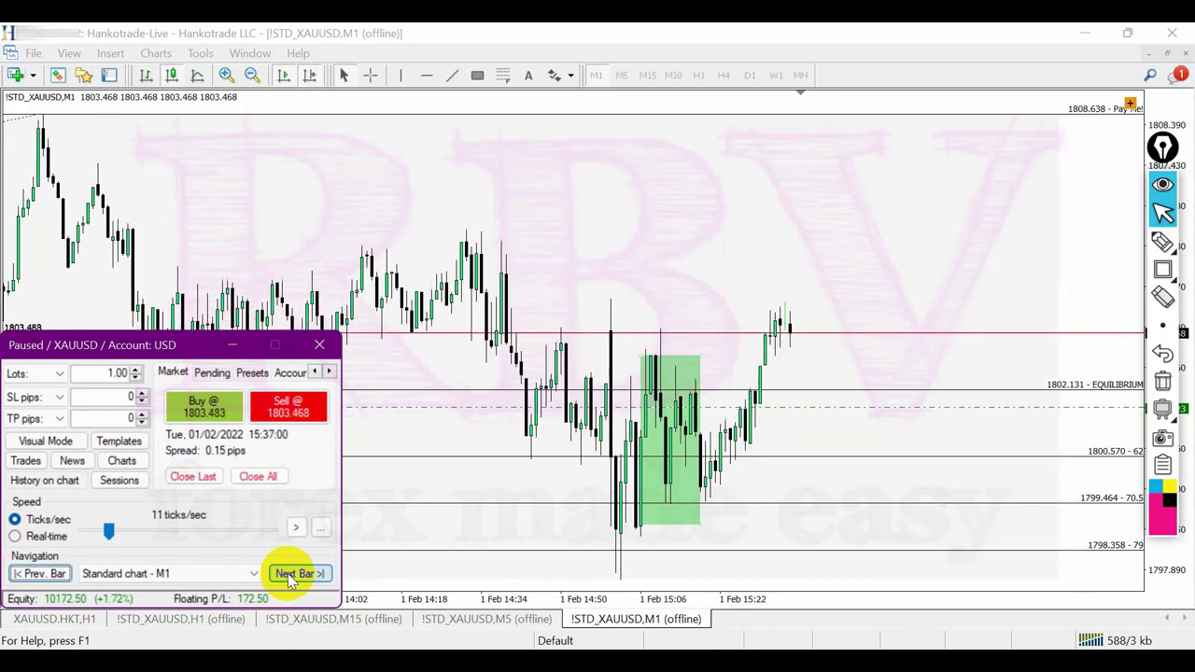
left_click(295, 574)
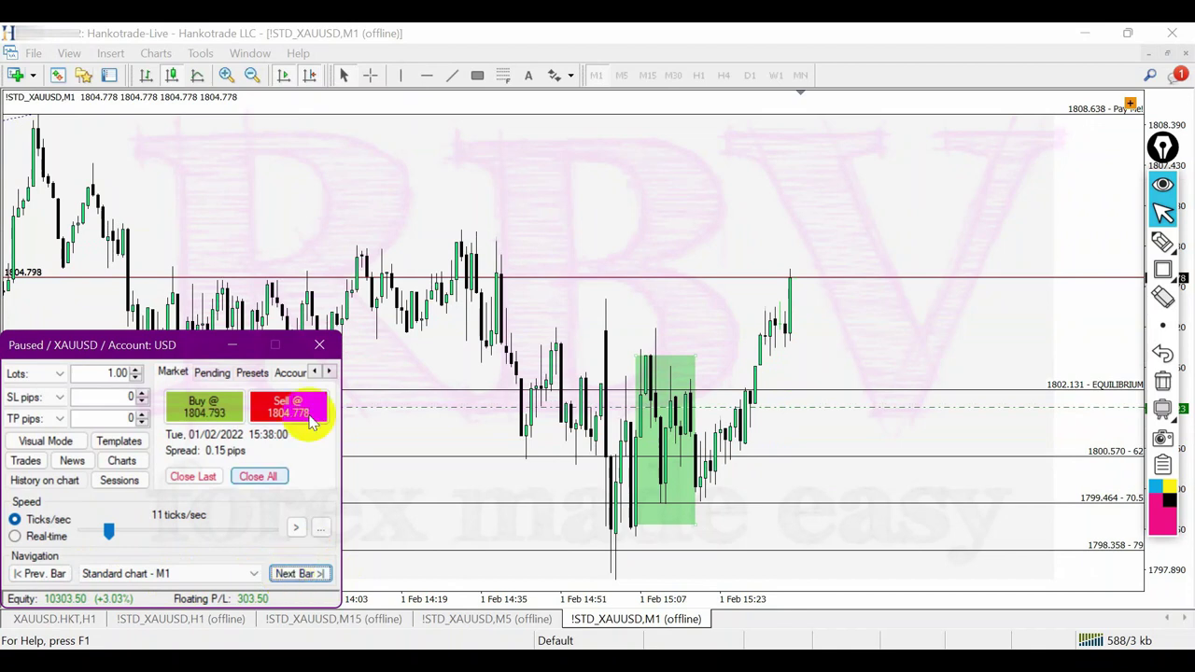
left_click(370, 75)
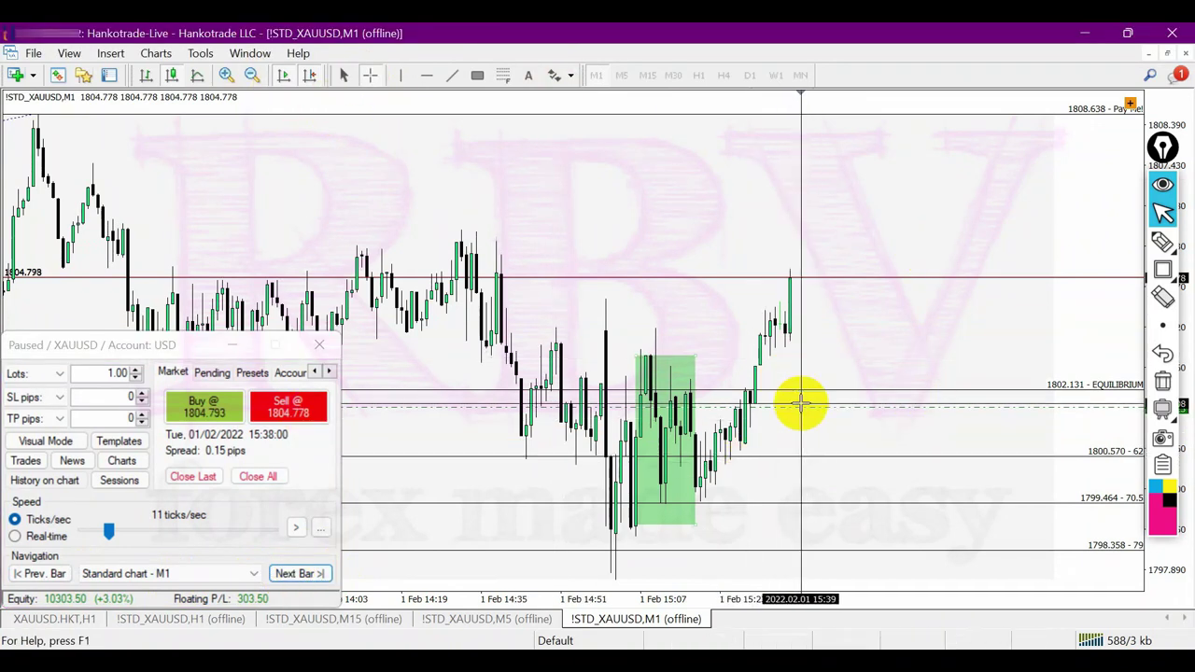
left_click_drag(795, 405, 799, 280)
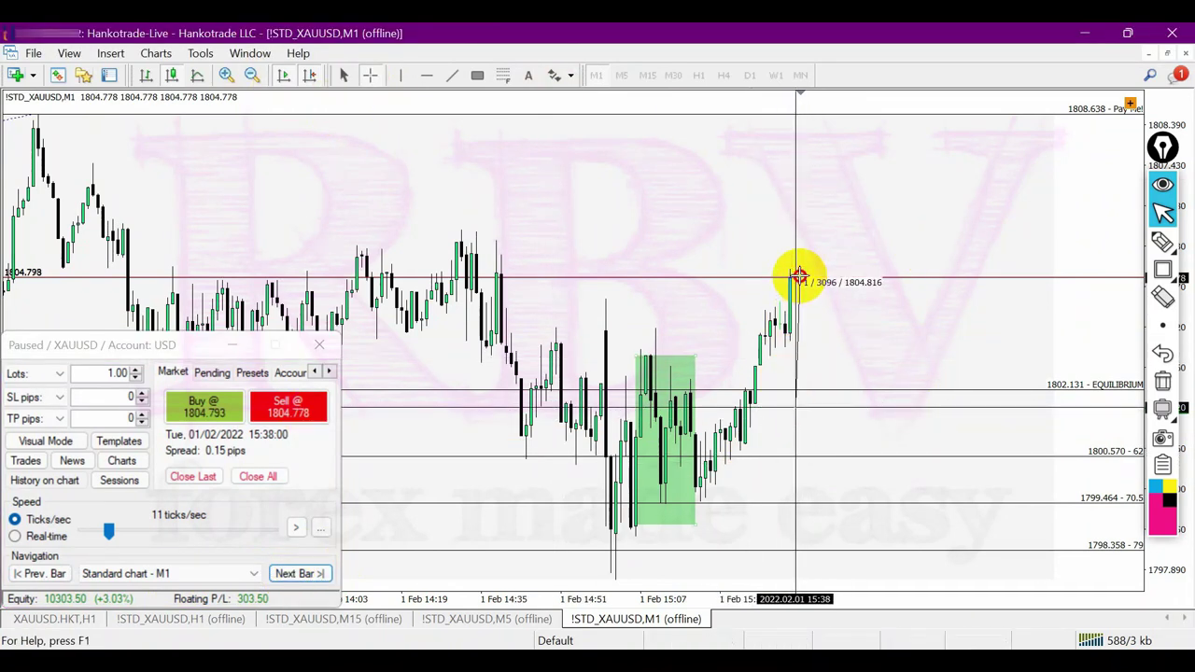
- Partially close the open buy order by 70% and dismiss the orders list
left_click(26, 462)
left_click(849, 332)
left_click(475, 360)
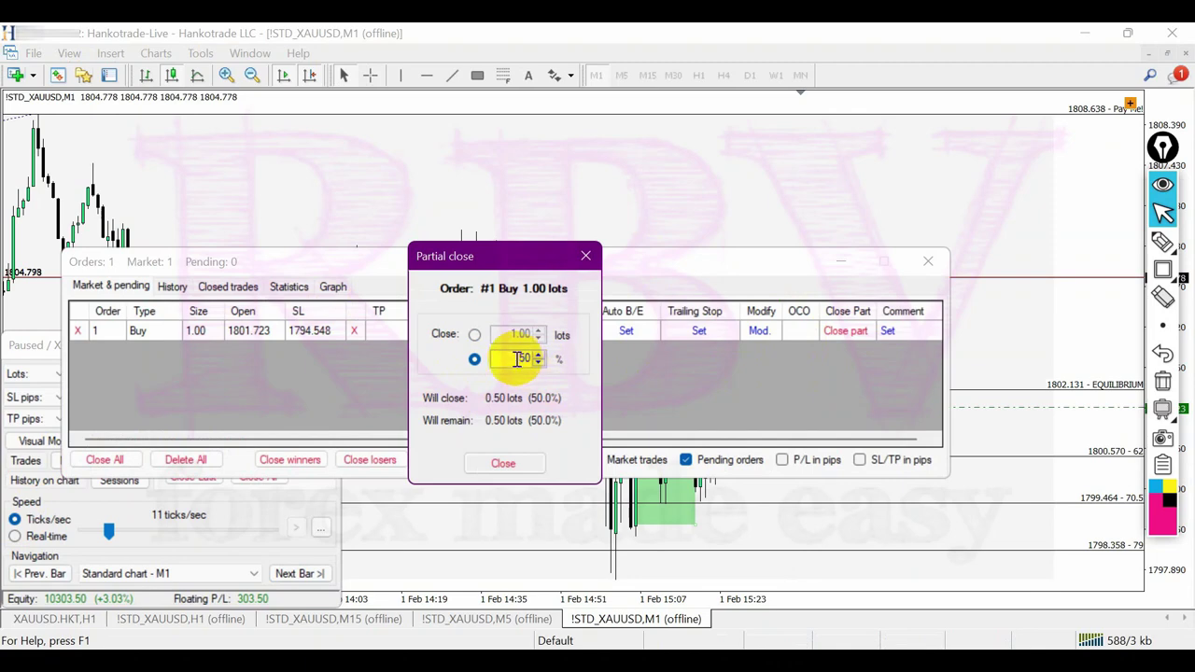
type("70")
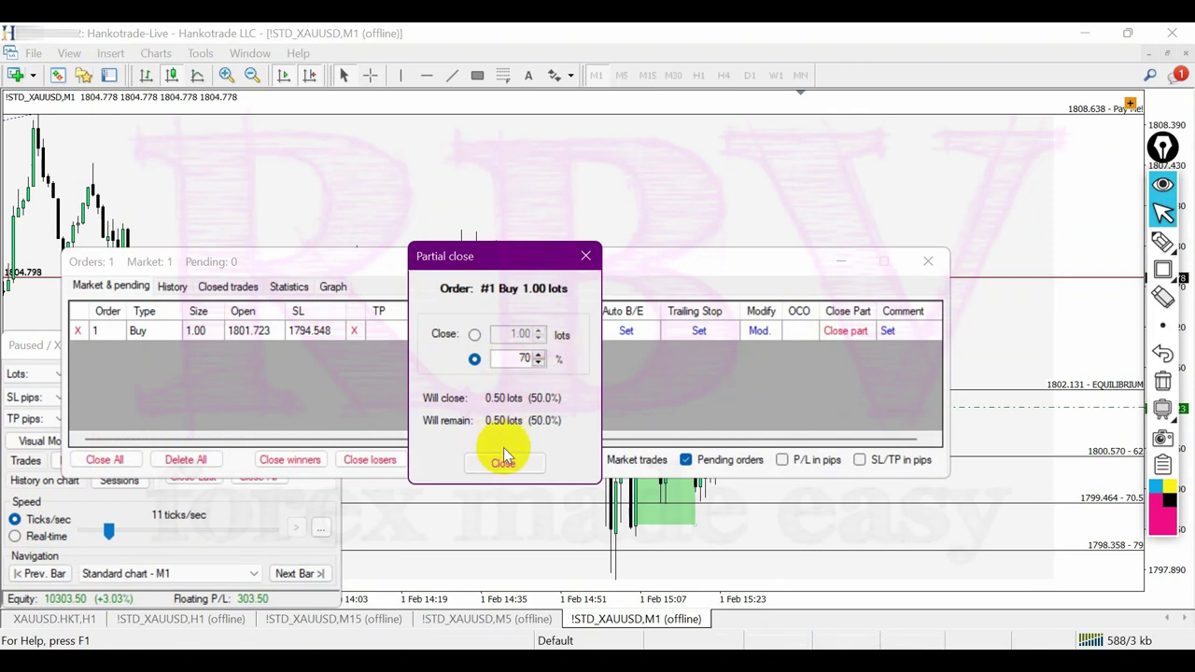
left_click(502, 463)
left_click(932, 263)
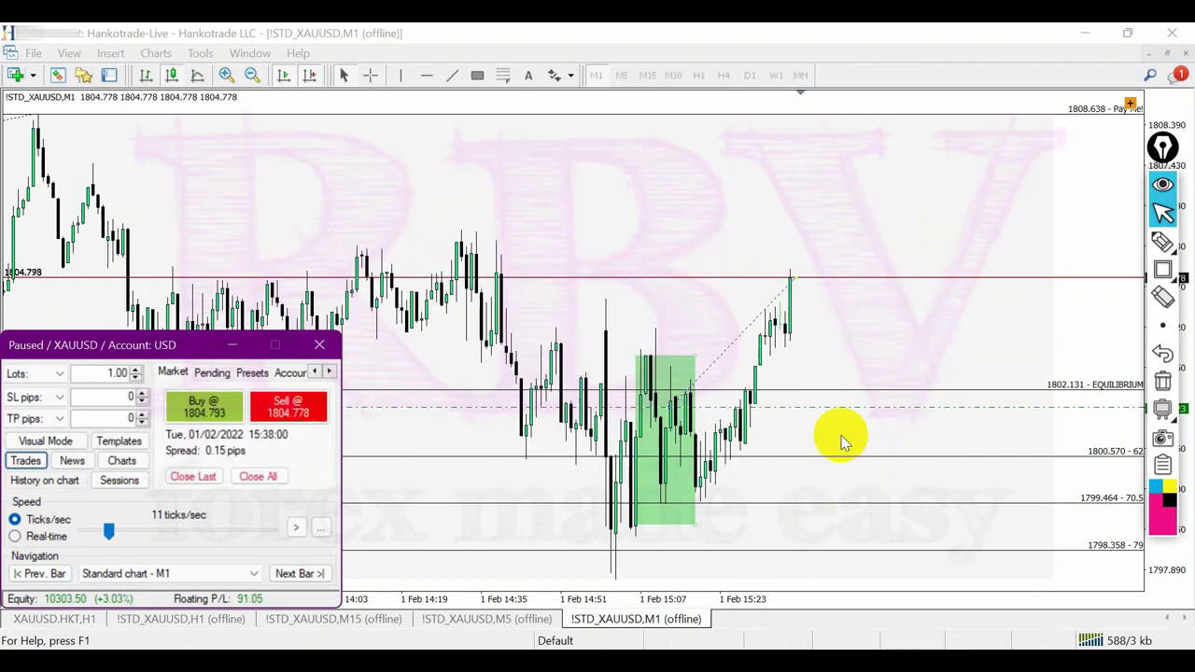
- Advance the M1 replay bar by bar to 15:52 and measure the distance from the buy entry to the current price
left_click(293, 577)
left_click(294, 577)
left_click(293, 577)
left_click(294, 577)
left_click(293, 577)
left_click(294, 577)
left_click(293, 577)
left_click(293, 577)
left_click(293, 577)
left_click(293, 577)
left_click(293, 577)
left_click(293, 575)
left_click(293, 575)
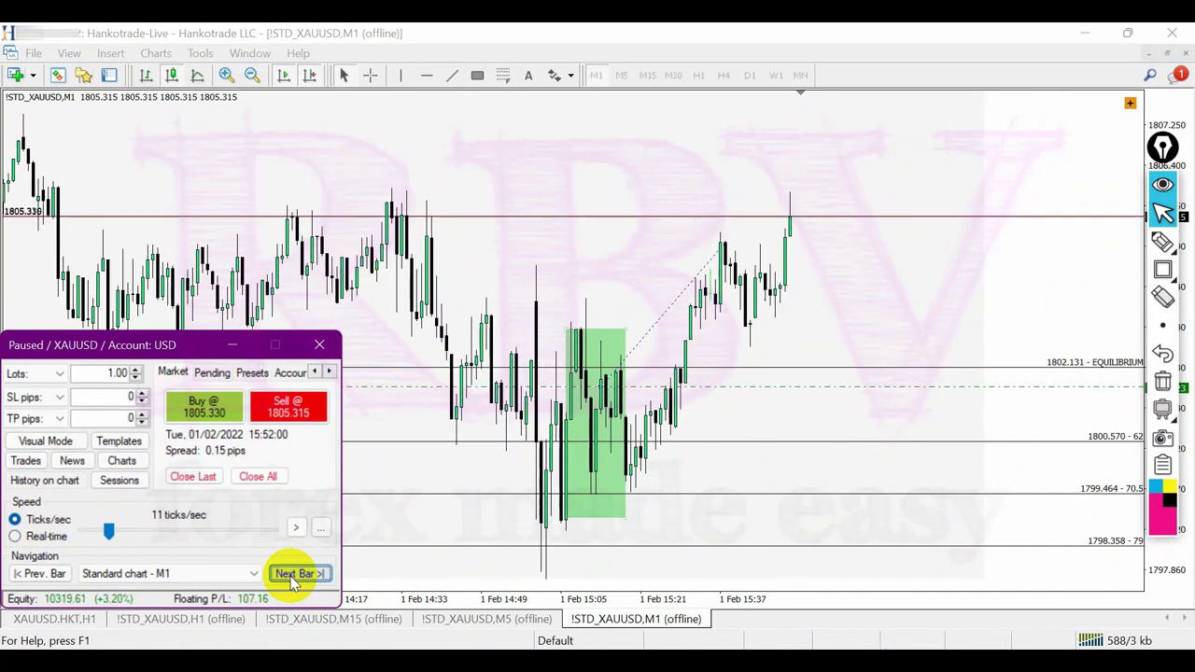
left_click(369, 74)
left_click_drag(791, 382, 793, 218)
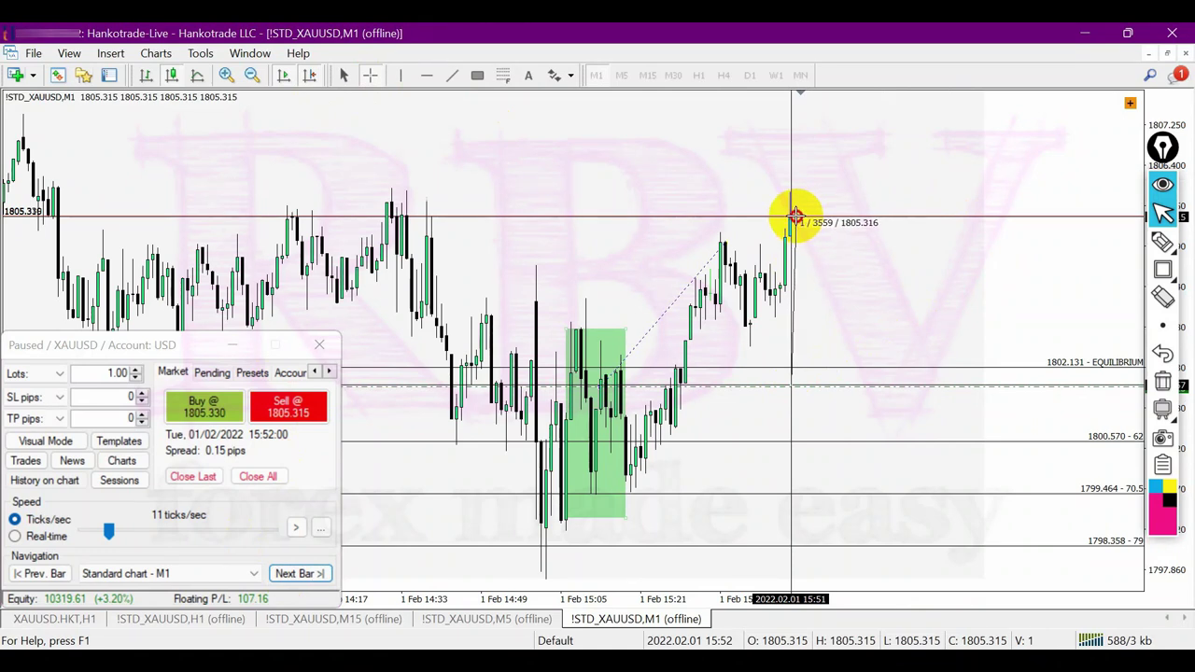
- Advance the M1 replay to 15:53 and measure the distance from the buy entry to the current price
left_click_drag(793, 218, 792, 216)
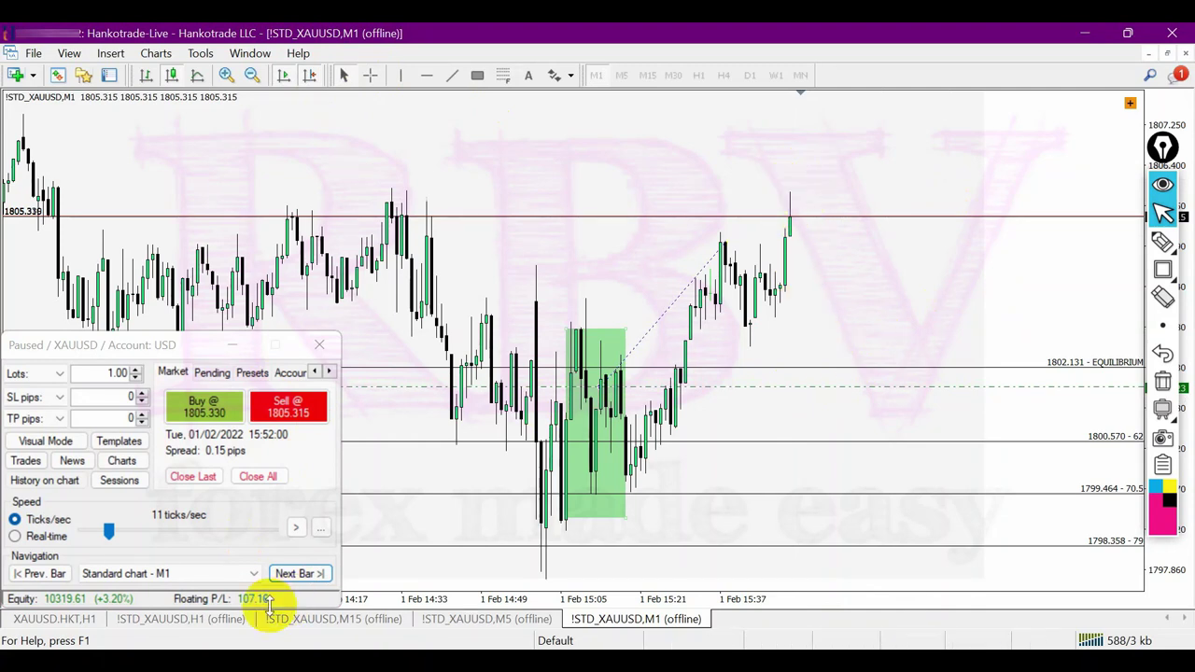
left_click(311, 576)
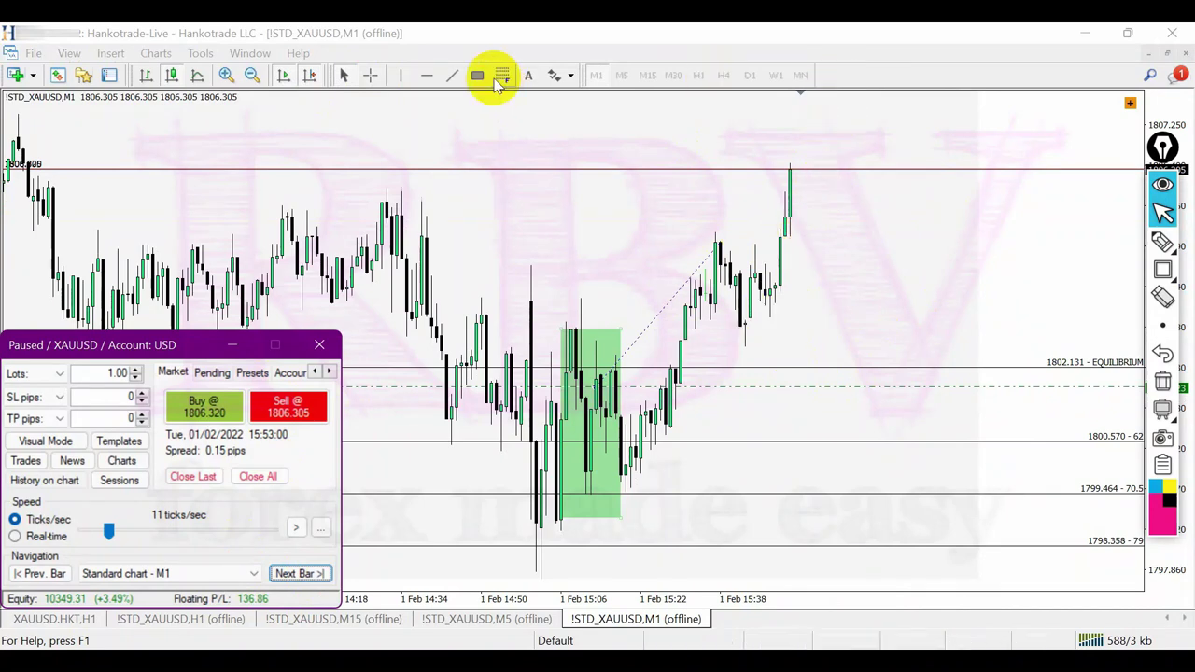
left_click(370, 75)
left_click_drag(794, 381, 800, 169)
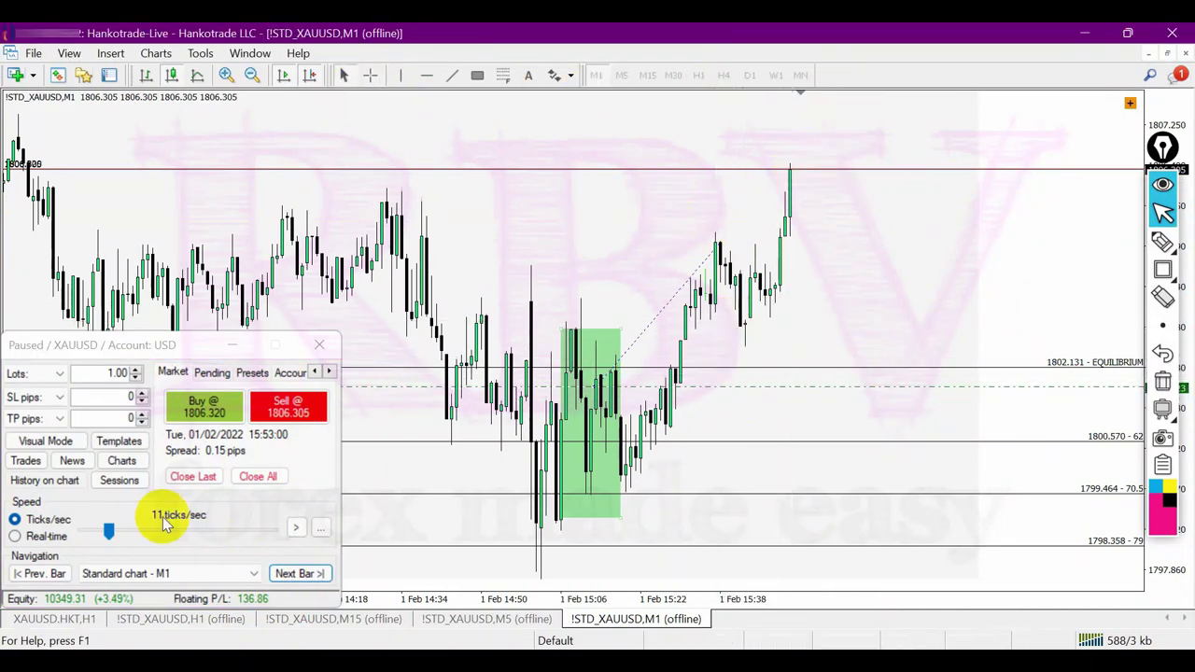
- Partially close 0.20 lots of the open buy order and move its stop loss to break-even
left_click(26, 461)
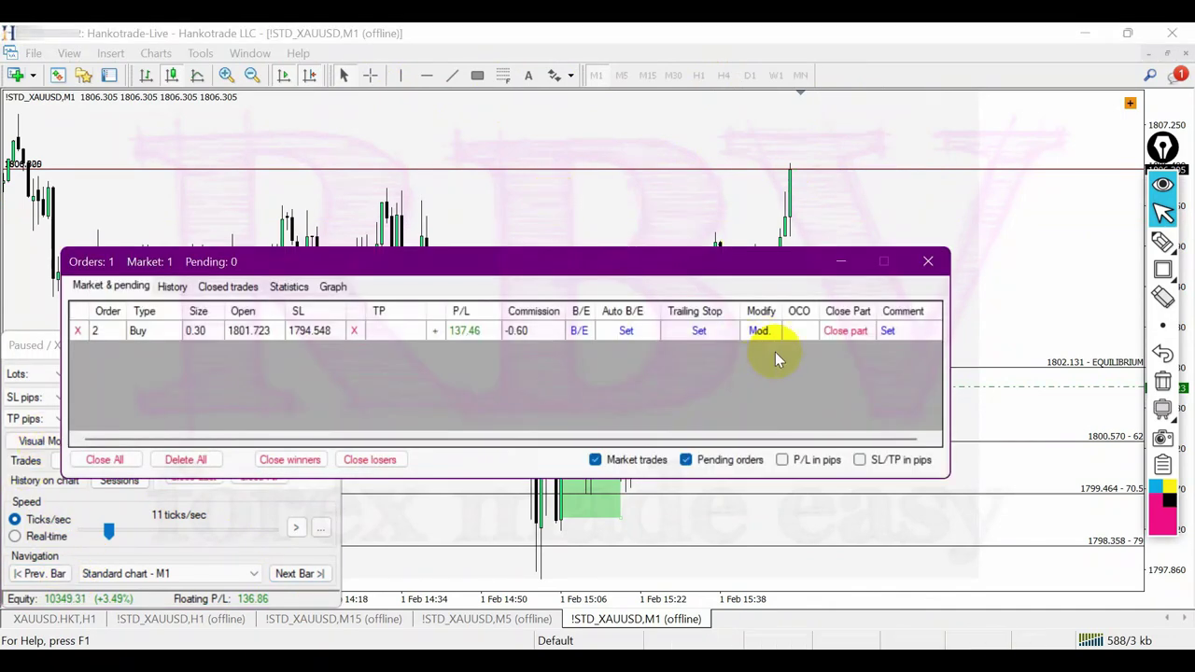
left_click(845, 332)
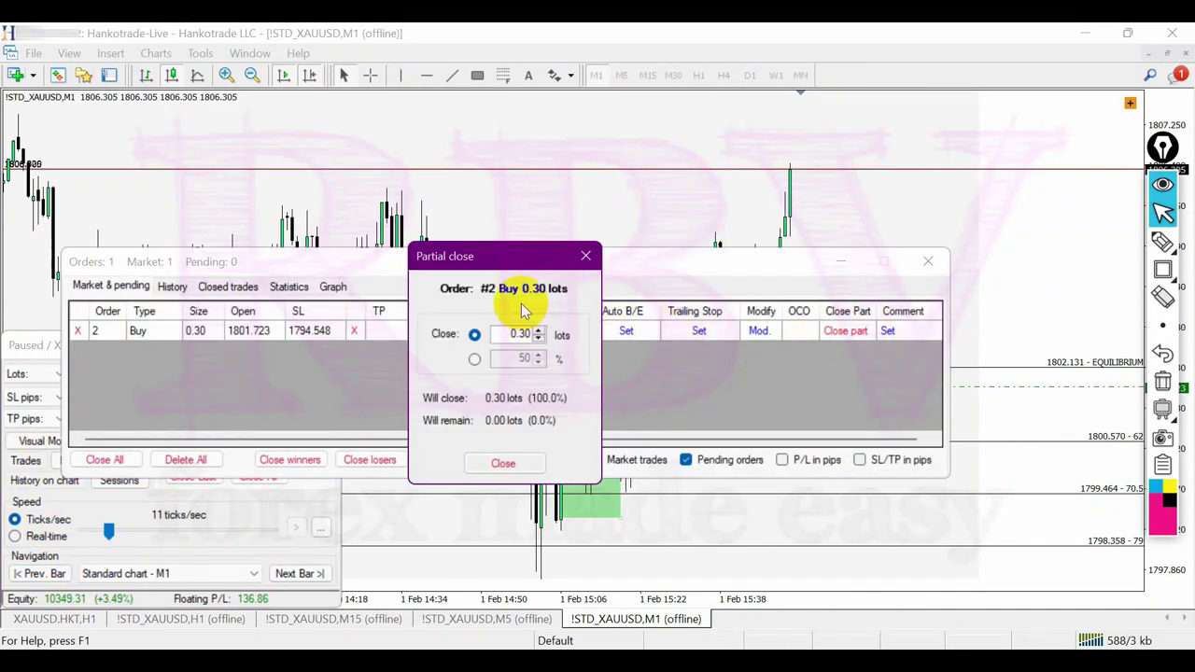
left_click(474, 359)
left_click(474, 335)
left_click_drag(522, 334, 547, 333)
type("20")
left_click(509, 461)
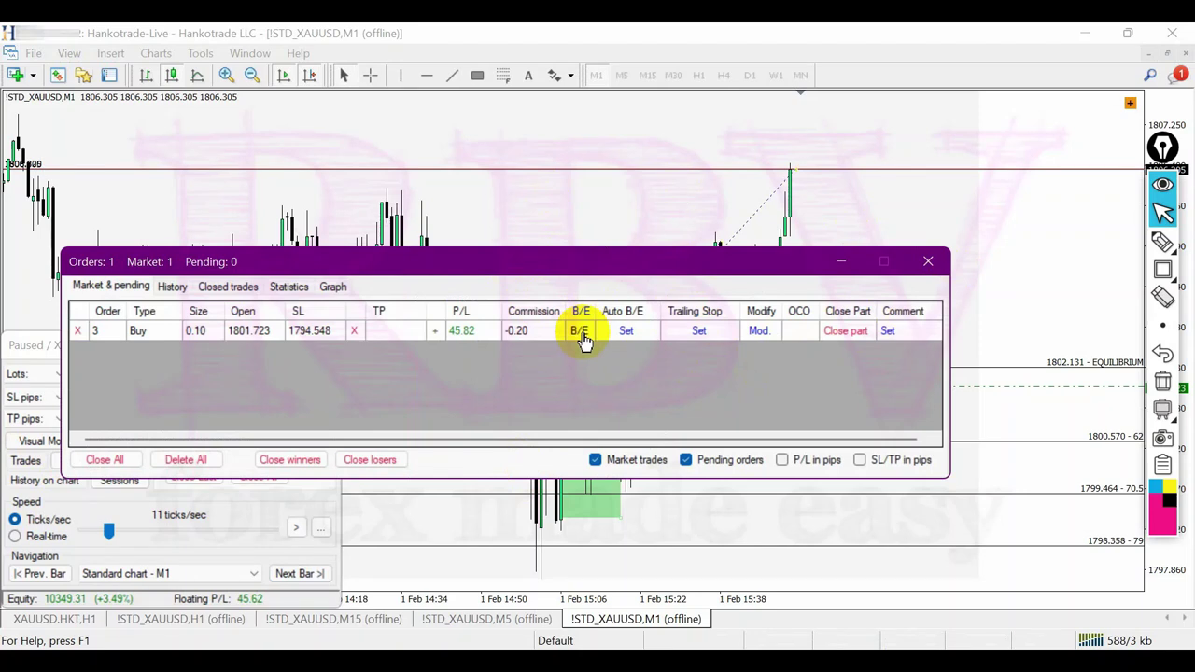
left_click(933, 260)
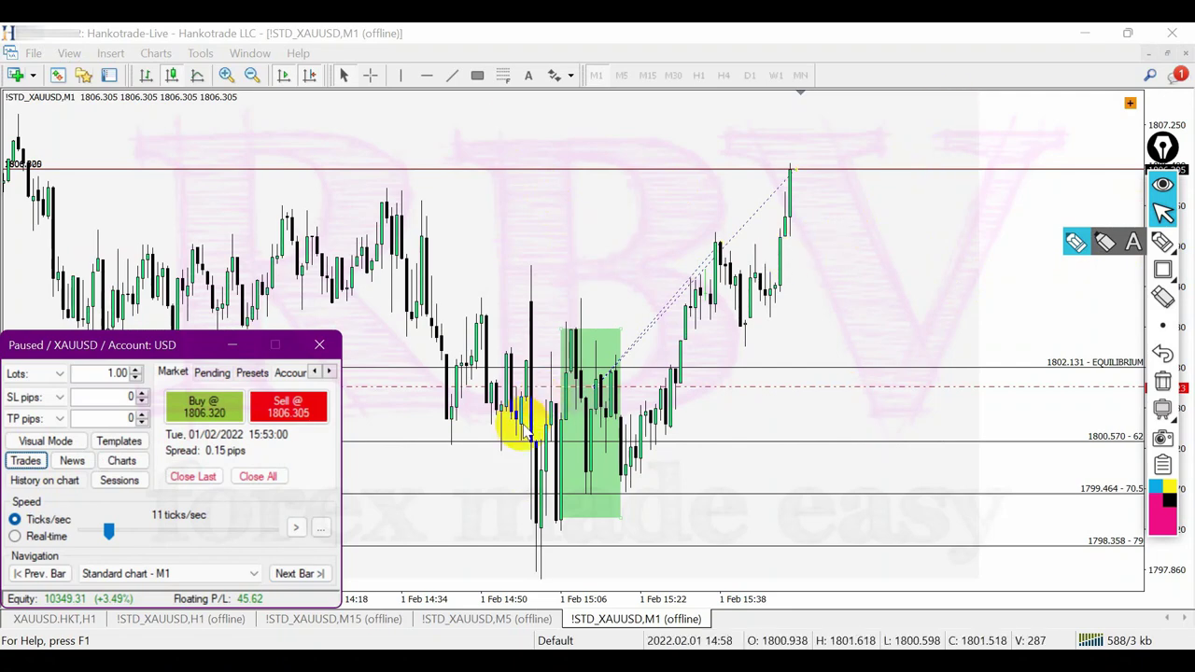
- Advance the M1 replay bar by bar to 16:34 and measure the distance from the buy entry to the current price
left_click(316, 575)
left_click(297, 573)
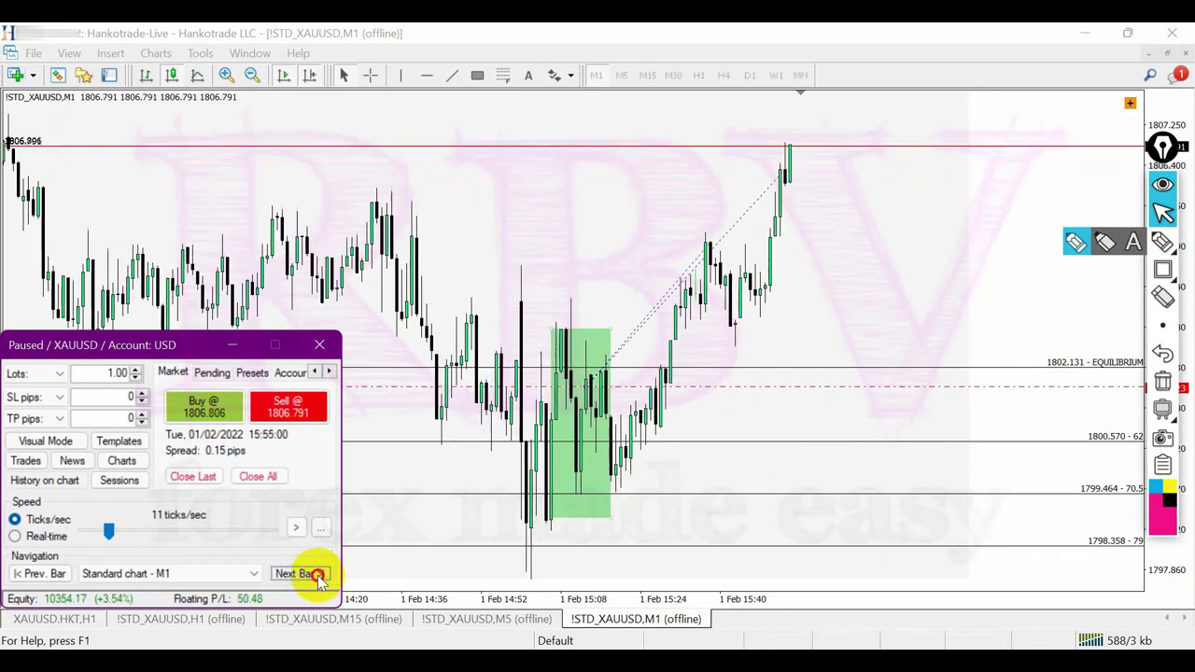
left_click(297, 573)
left_click(297, 573)
left_click(297, 573)
left_click(297, 573)
left_click(318, 576)
left_click(317, 576)
left_click(317, 576)
left_click(317, 576)
left_click(318, 575)
left_click(317, 576)
left_click(298, 573)
left_click(299, 573)
left_click(299, 573)
left_click(299, 573)
left_click(299, 573)
left_click(298, 573)
left_click(298, 574)
left_click(299, 573)
left_click(318, 576)
left_click(317, 576)
left_click(317, 576)
left_click(317, 576)
left_click(317, 576)
left_click(317, 576)
left_click(317, 576)
left_click(317, 576)
left_click(317, 576)
left_click(317, 576)
left_click(317, 576)
left_click(318, 576)
left_click(317, 576)
left_click(318, 576)
left_click(317, 576)
left_click(318, 576)
left_click(317, 576)
left_click(317, 576)
left_click(318, 576)
left_click(317, 576)
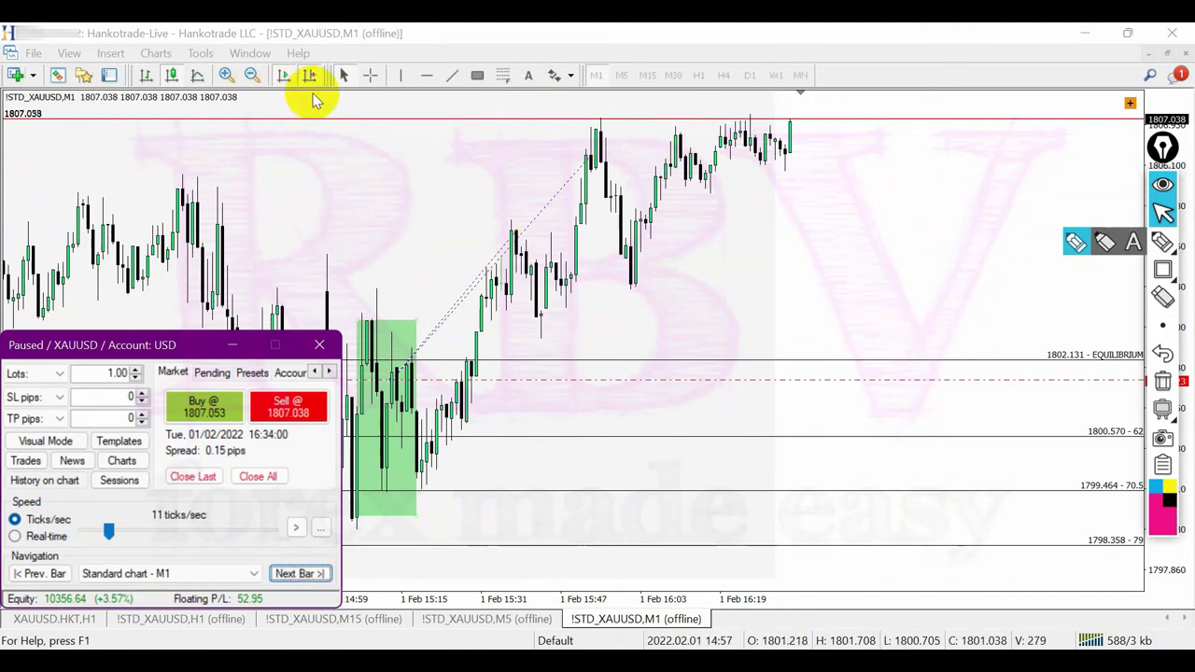
left_click(369, 75)
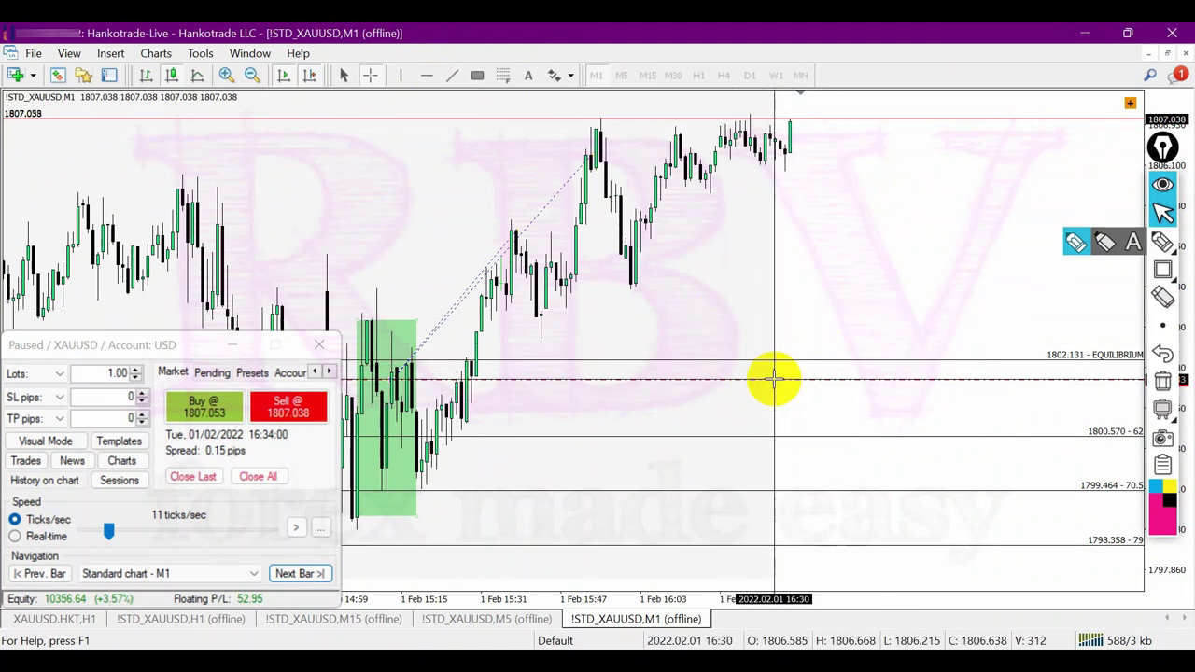
left_click_drag(771, 379, 797, 118)
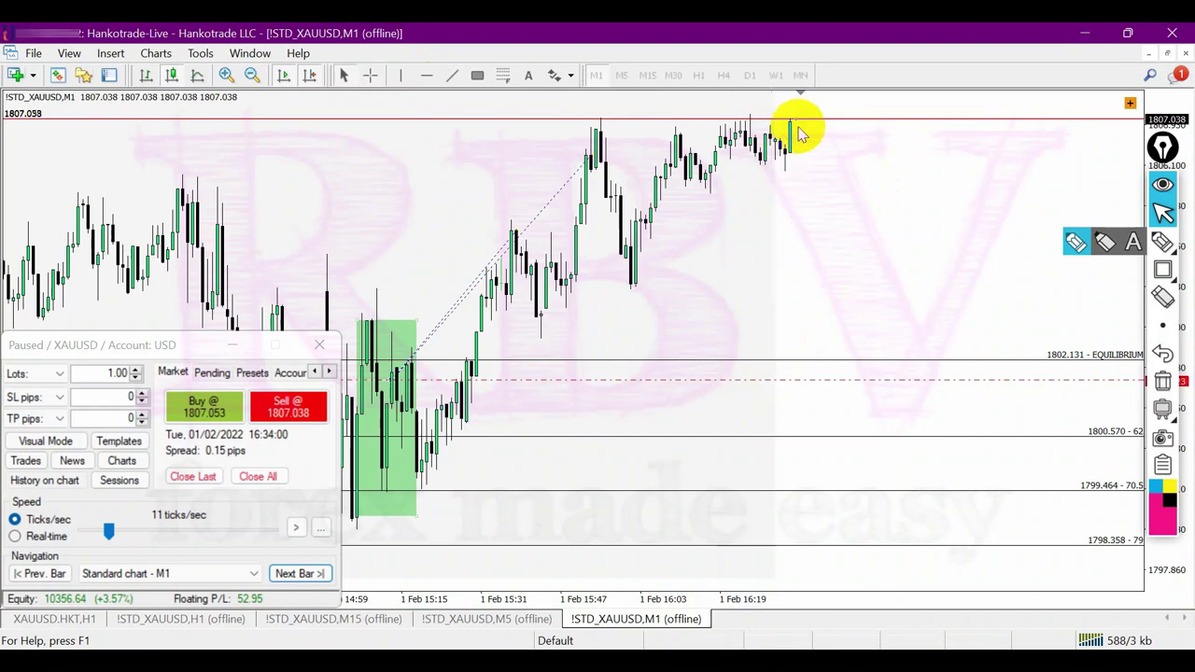
- Partially close the remaining buy order by 50%, dismiss the orders list, and shift the replay control window slightly upward
left_click(26, 460)
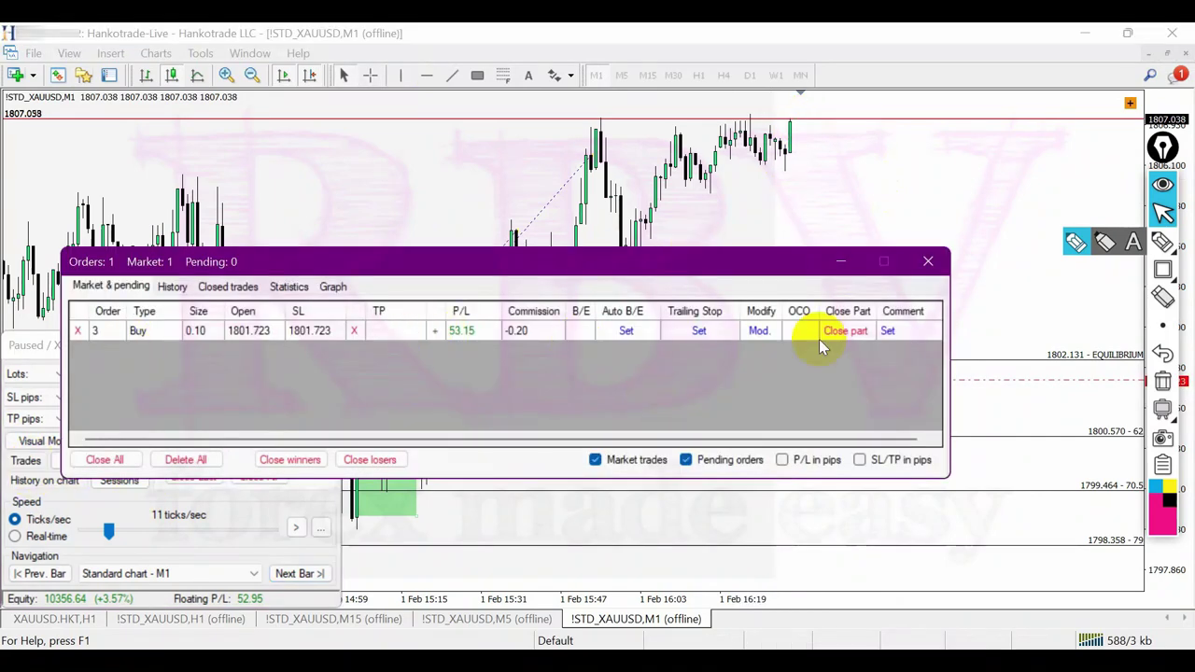
left_click(845, 331)
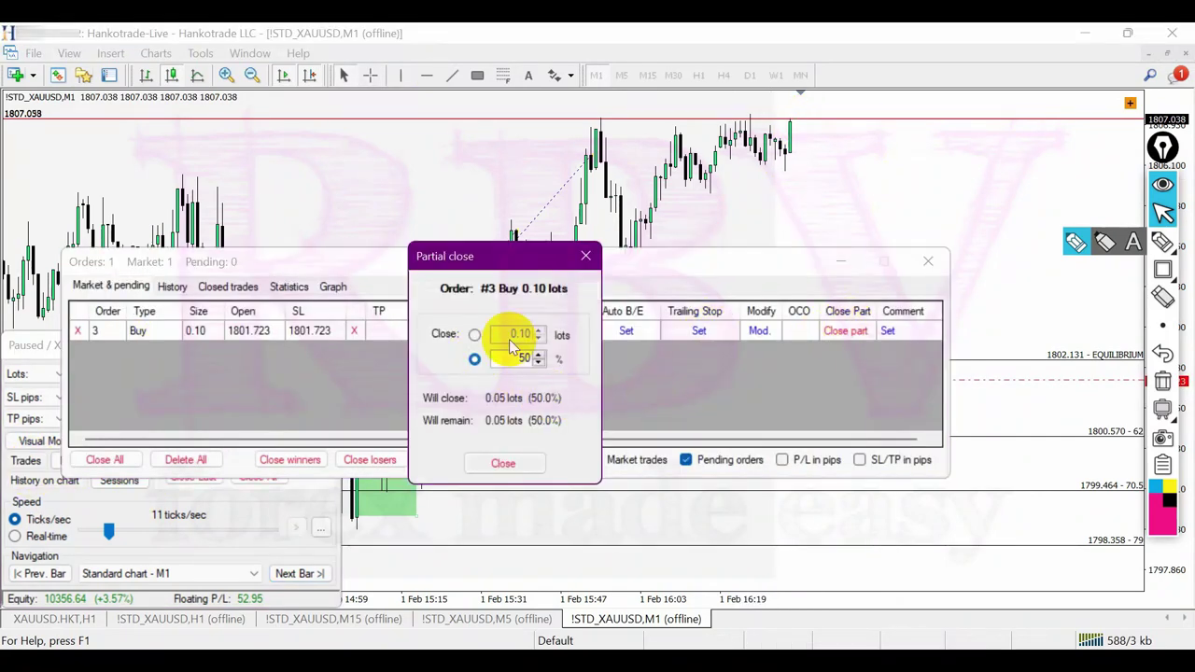
left_click(505, 463)
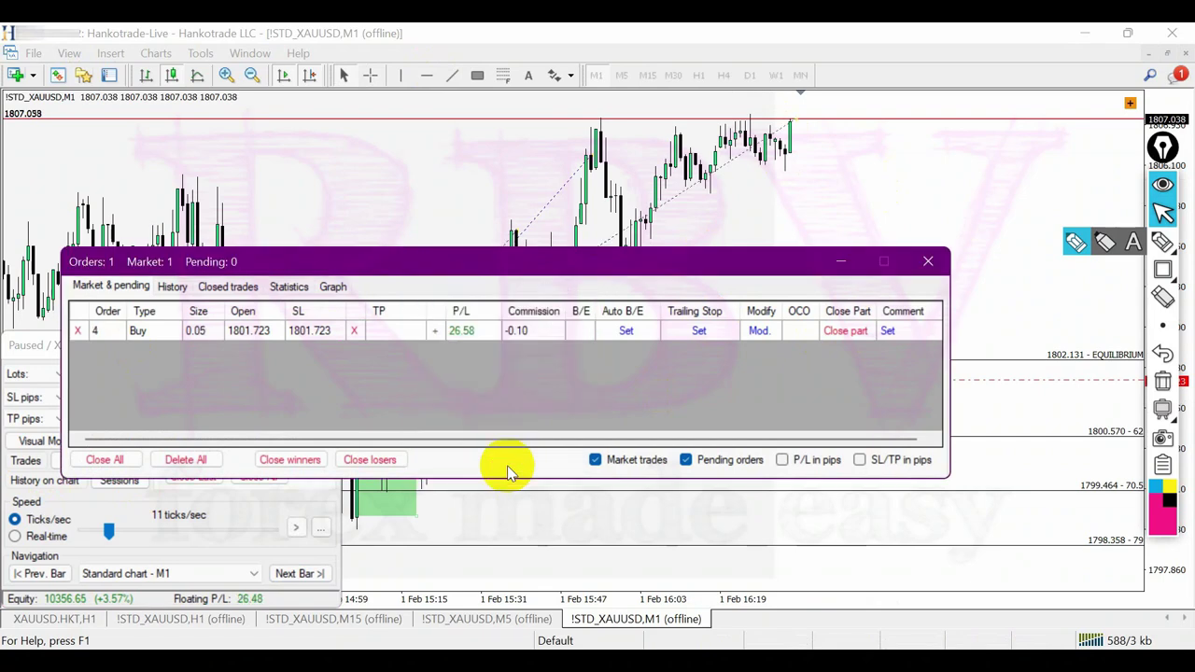
left_click(928, 261)
left_click_drag(160, 355, 164, 327)
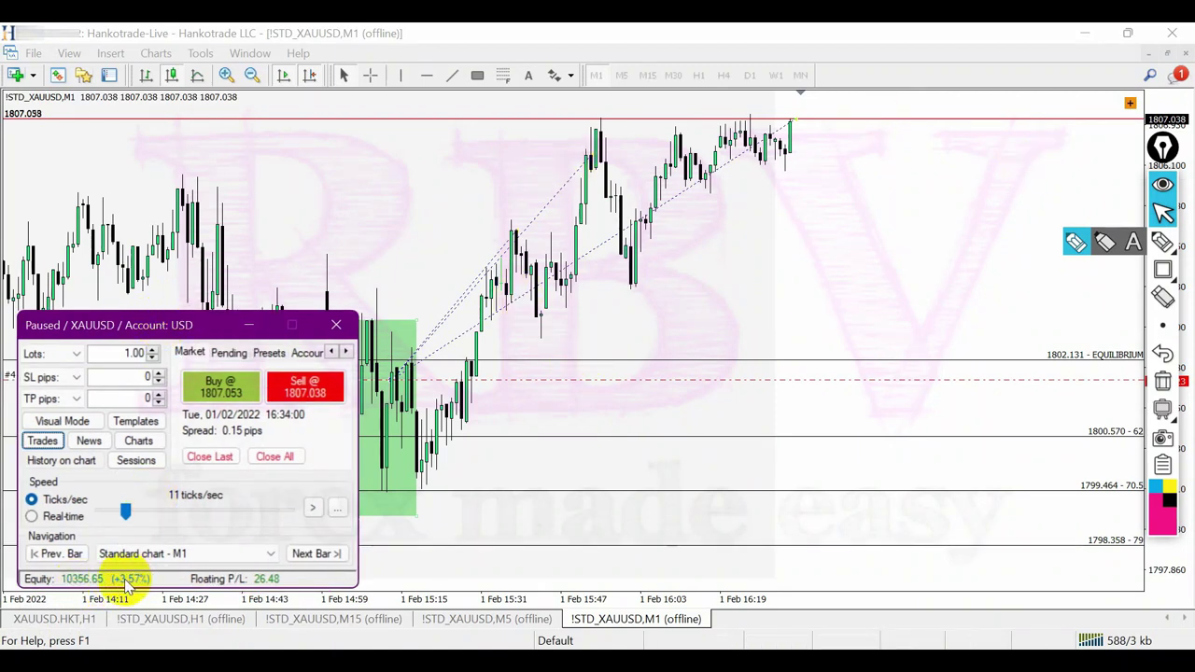
- Show the H1 chart, set the replay to step in H1 bars, and advance it to 2 February 2022, 06:00
left_click(513, 619)
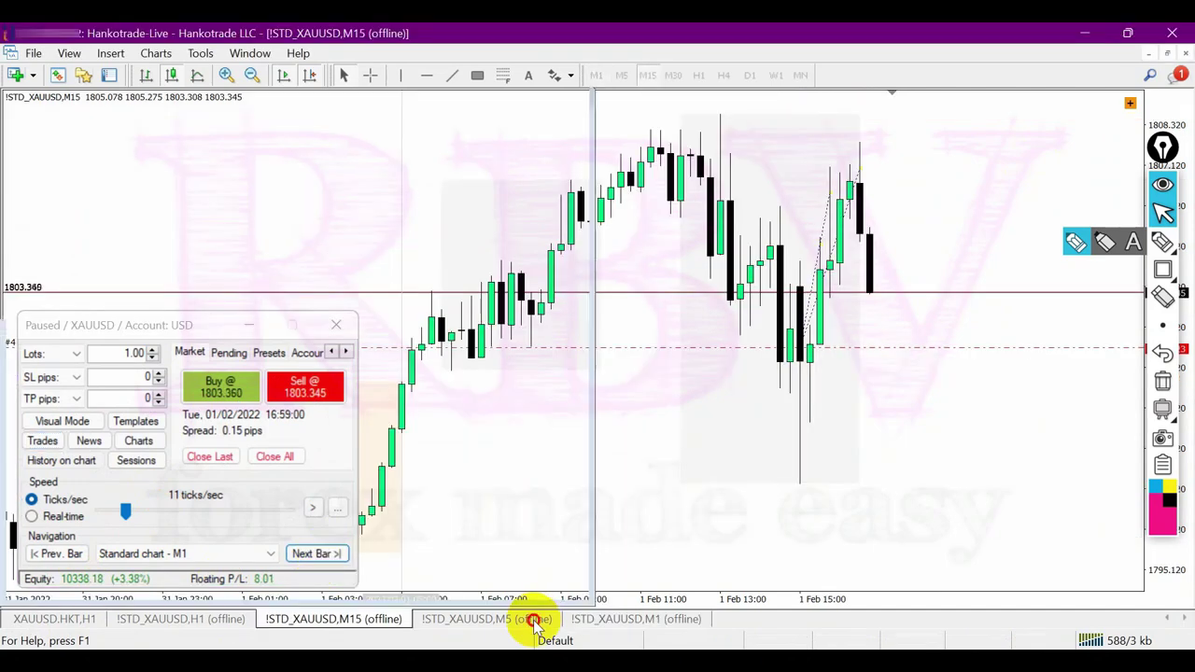
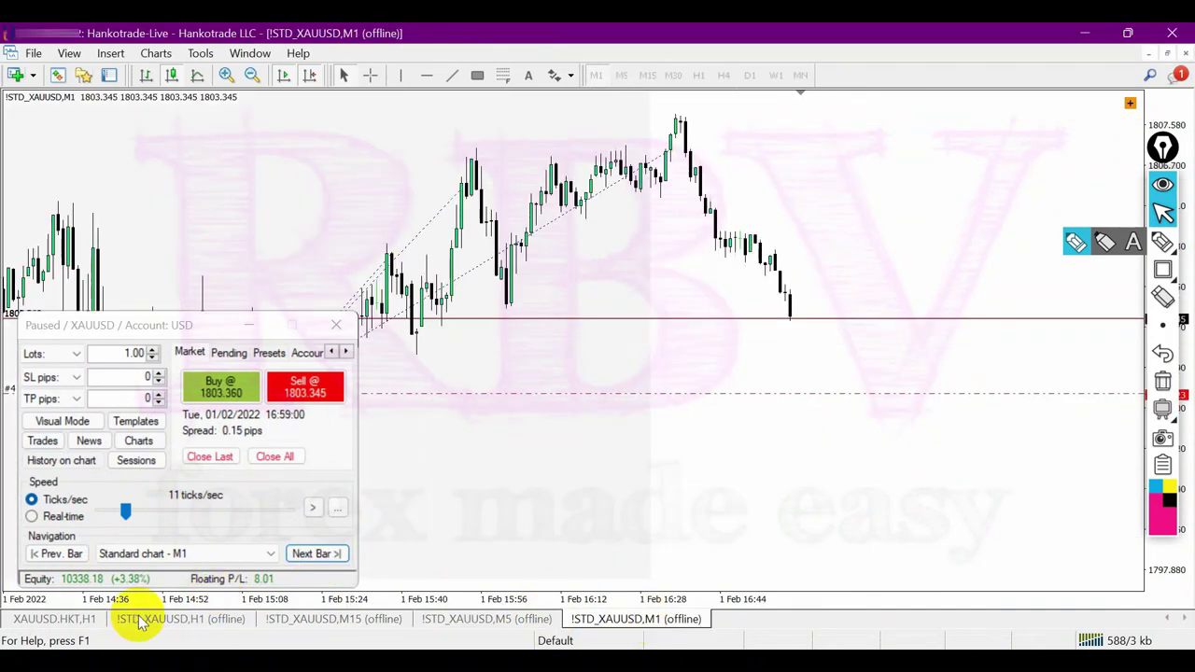
left_click(167, 556)
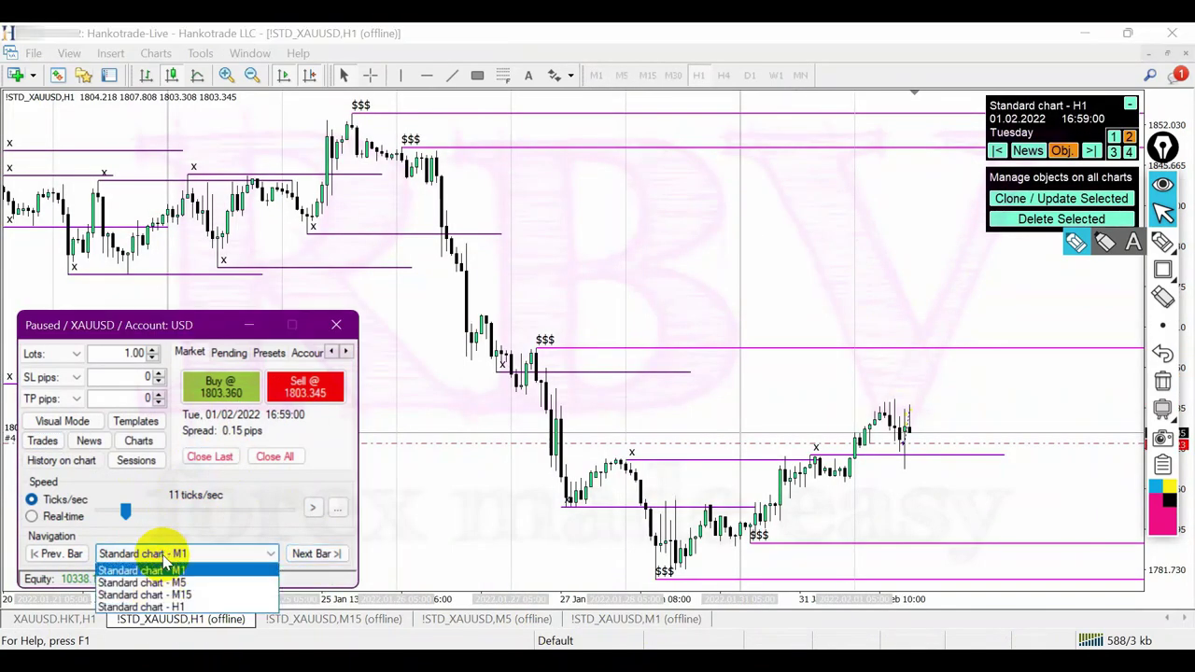
left_click(192, 606)
left_click(327, 556)
left_click(322, 556)
left_click(322, 556)
left_click(322, 556)
left_click(323, 558)
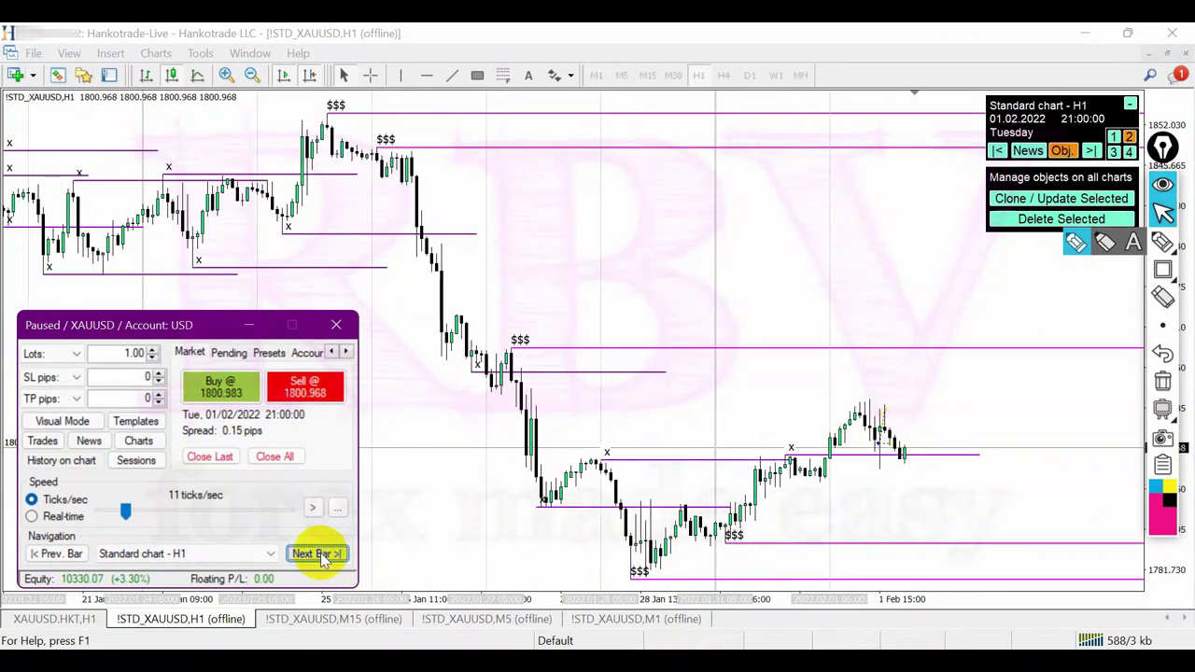
left_click(322, 554)
left_click(321, 555)
left_click(321, 554)
left_click(321, 554)
left_click(321, 552)
left_click(321, 552)
left_click(321, 552)
left_click(321, 552)
- Mark the latest H1 low with an x line and the 1 February swing high with a $$$ liquidity line
left_click(226, 75)
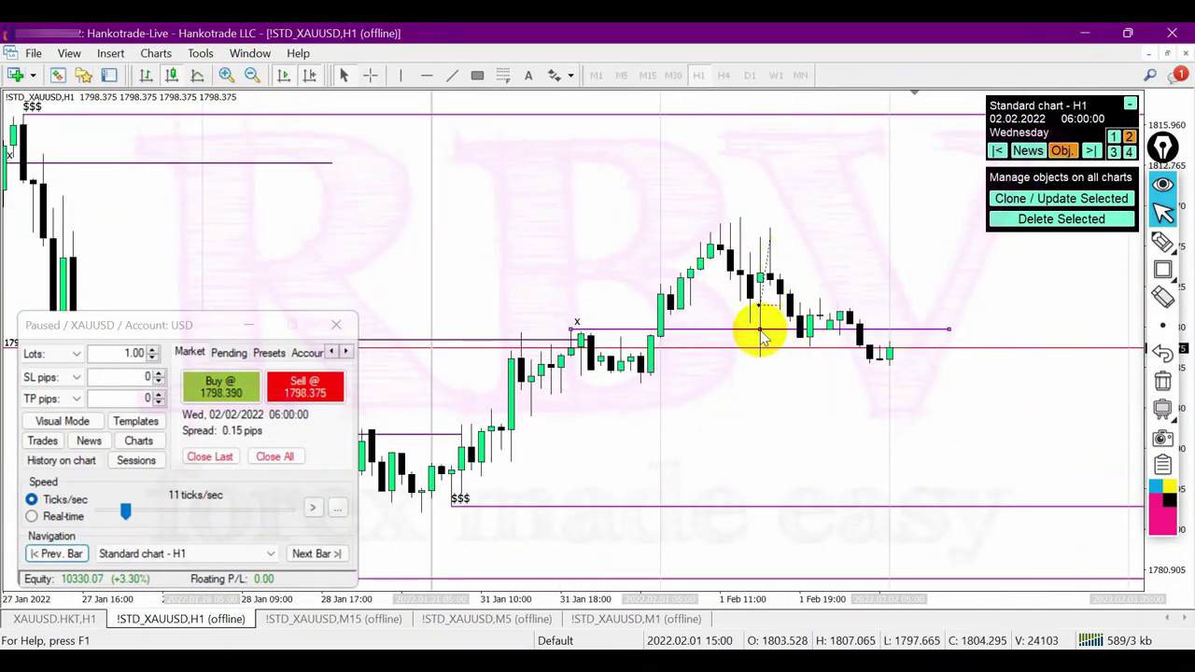
mouse_move(761, 334)
left_mouse_down()
mouse_move(992, 375)
mouse_move(1058, 364)
left_mouse_up()
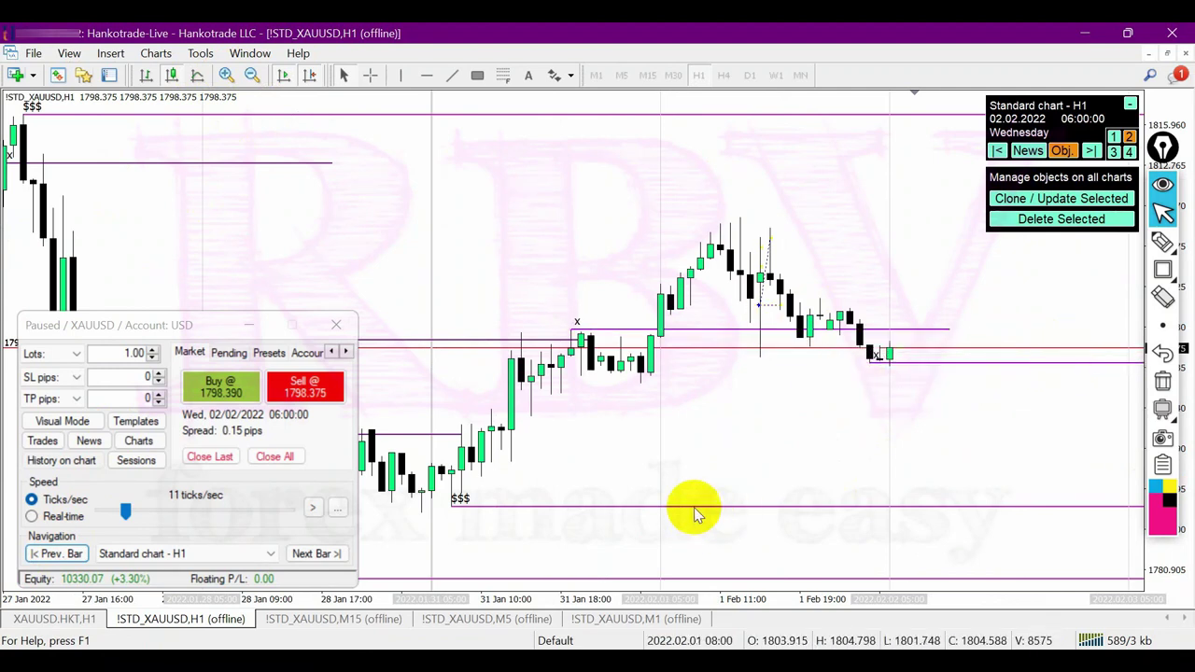
double_click(642, 509)
left_click_drag(642, 509, 934, 221)
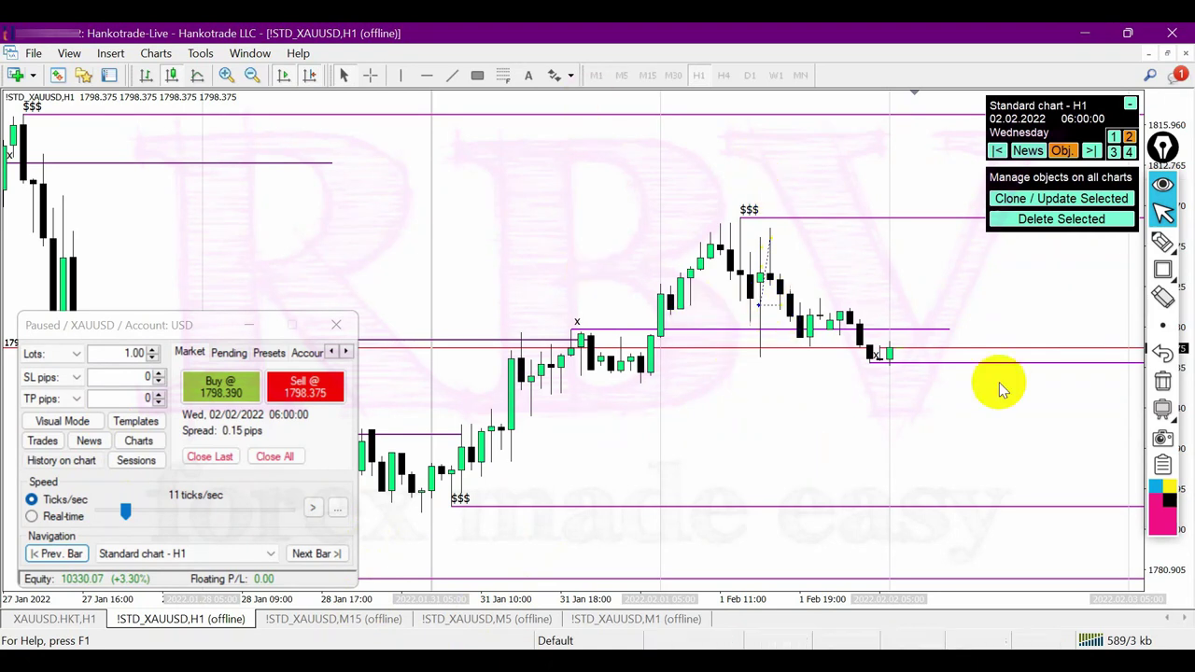
- Show the M1 chart and widen the empty space after its latest bar
key("Left")
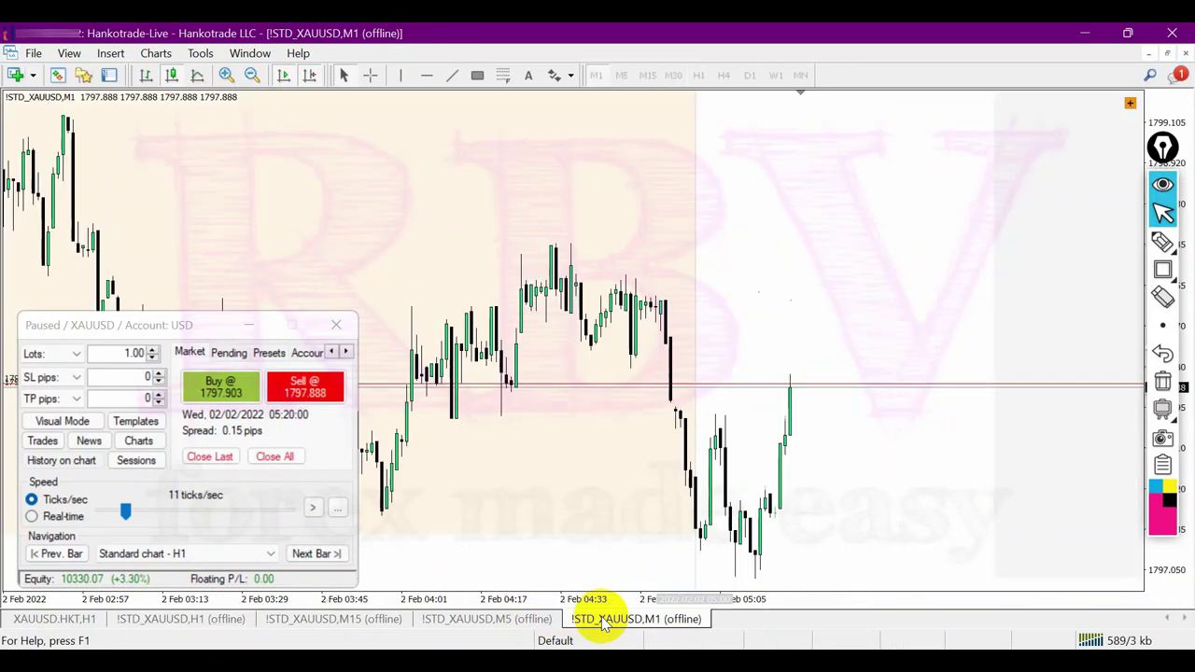
left_click(603, 619)
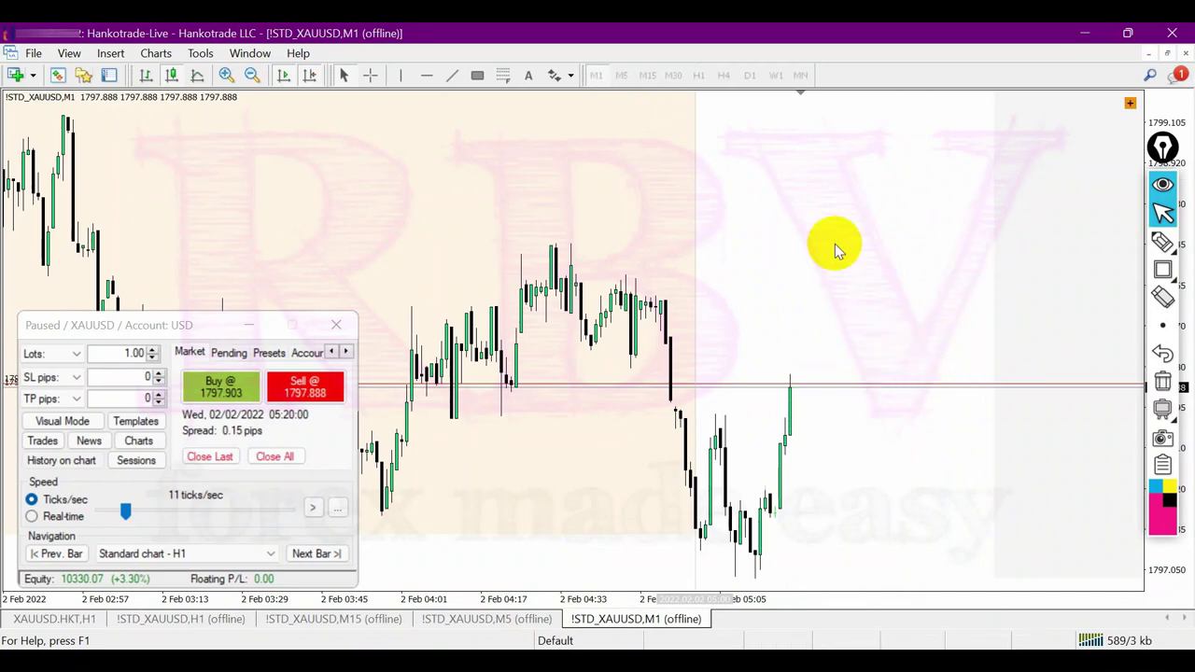
left_click_drag(801, 94, 764, 94)
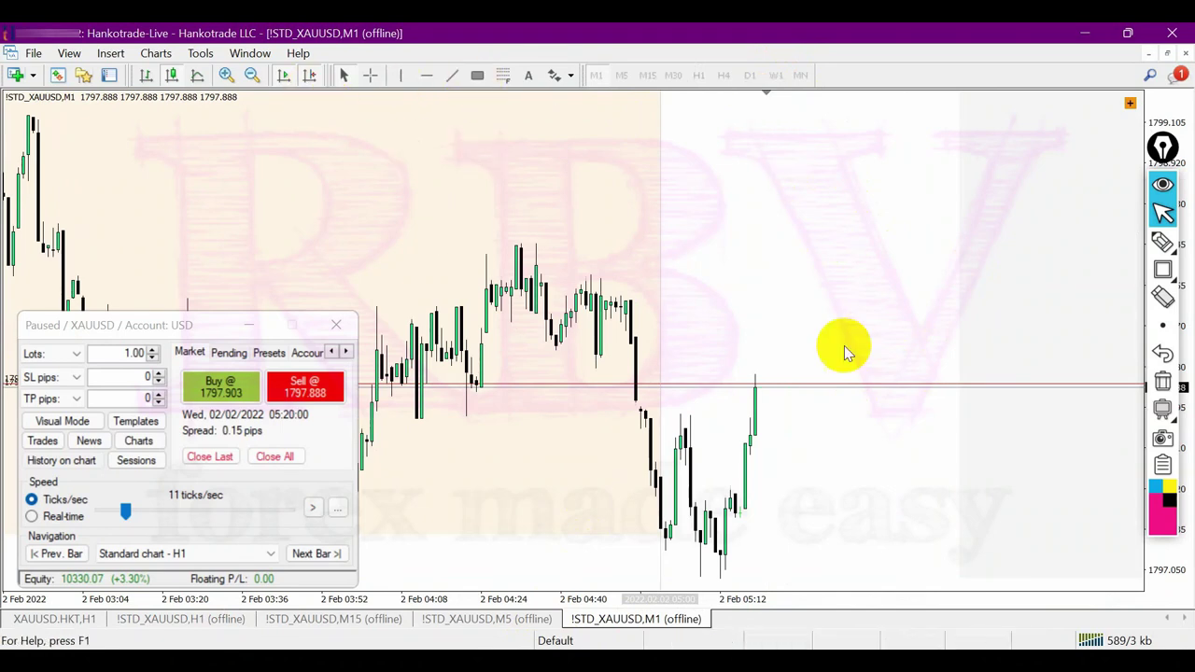
- Sketch horizontal pen lines across the M1 swing high before the drop and the low near 05:00, and clear both
mouse_move(1163, 243)
left_click(1078, 248)
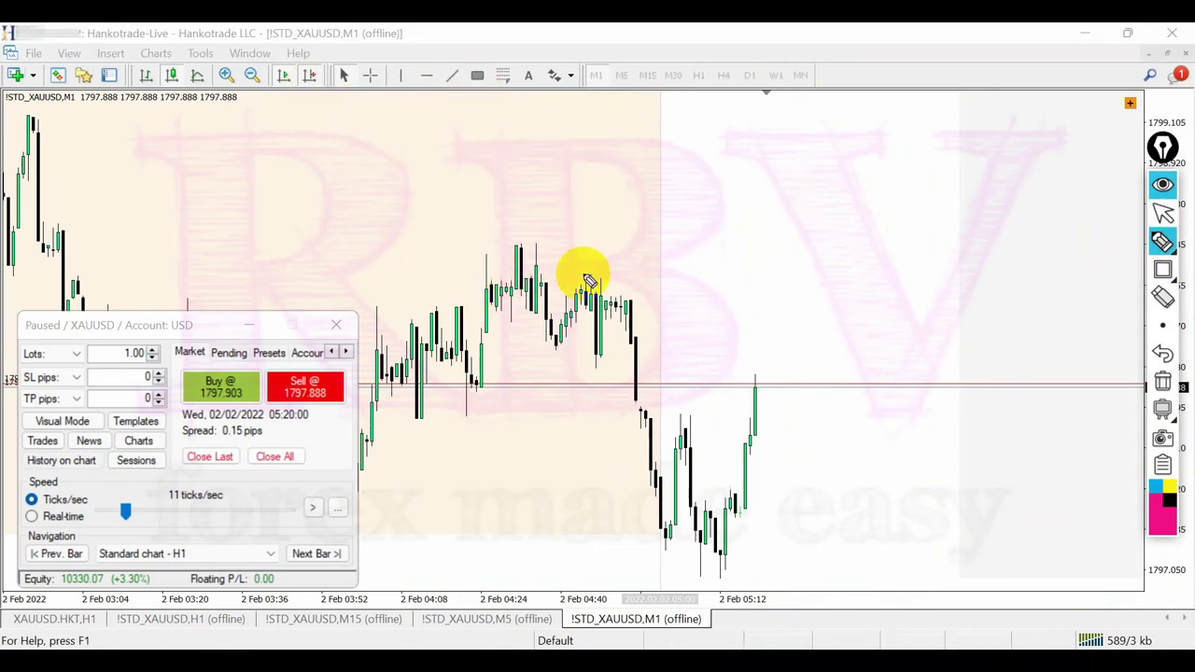
left_click_drag(566, 295, 671, 295)
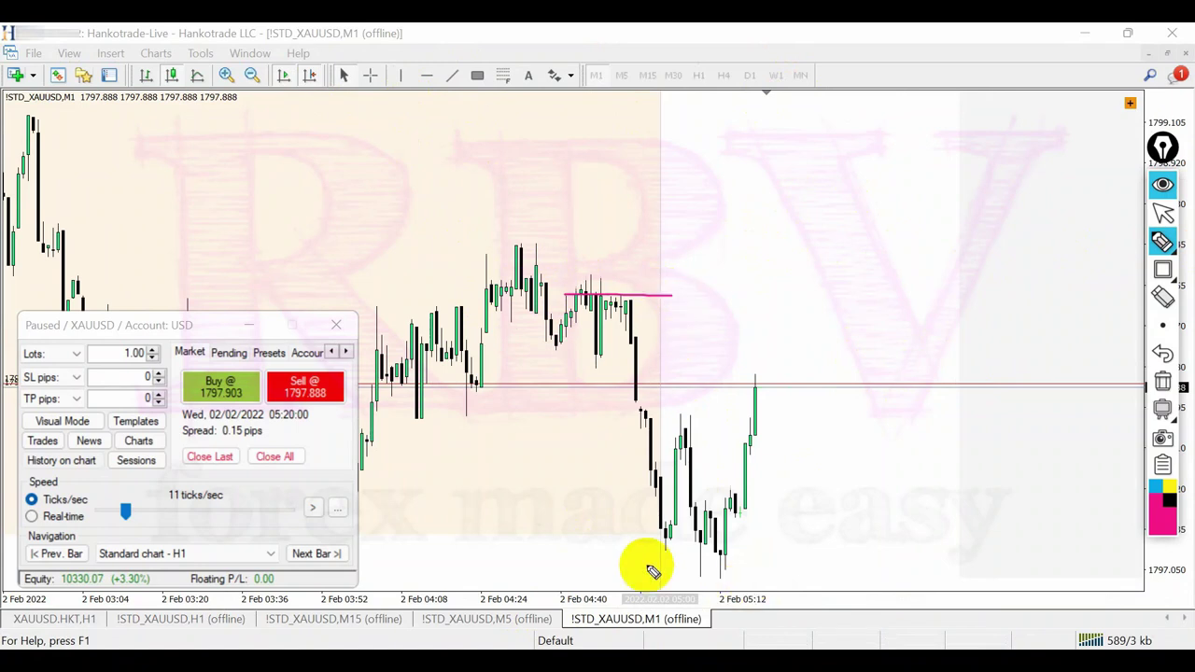
left_click_drag(639, 539, 847, 539)
mouse_move(1161, 241)
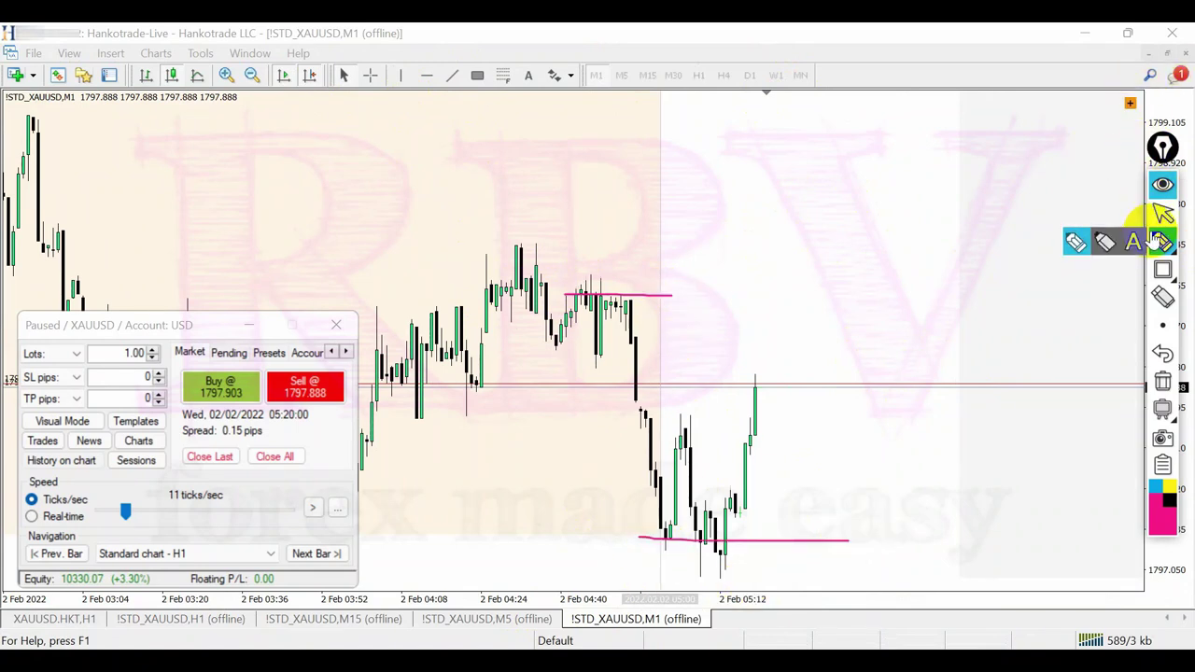
left_click(1163, 383)
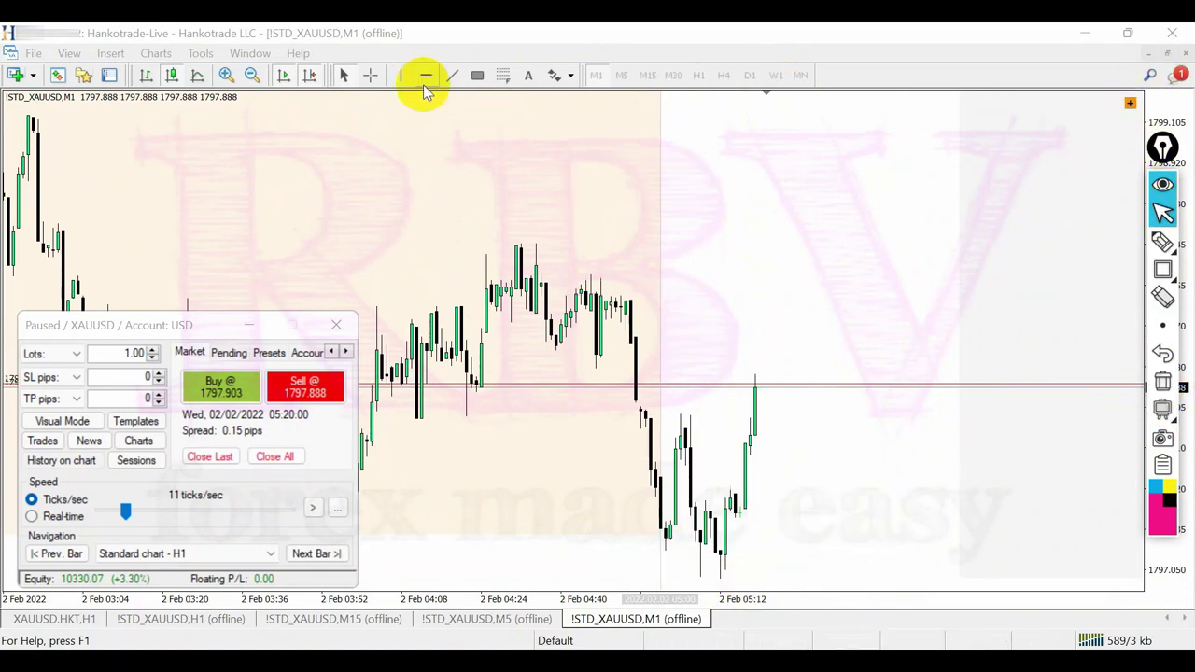
- Draw a Fibonacci retracement on the M1 chart from the swing high at 1798.405 down to the low at 1797.008
left_click(503, 75)
left_click_drag(591, 272, 721, 579)
left_click(691, 422)
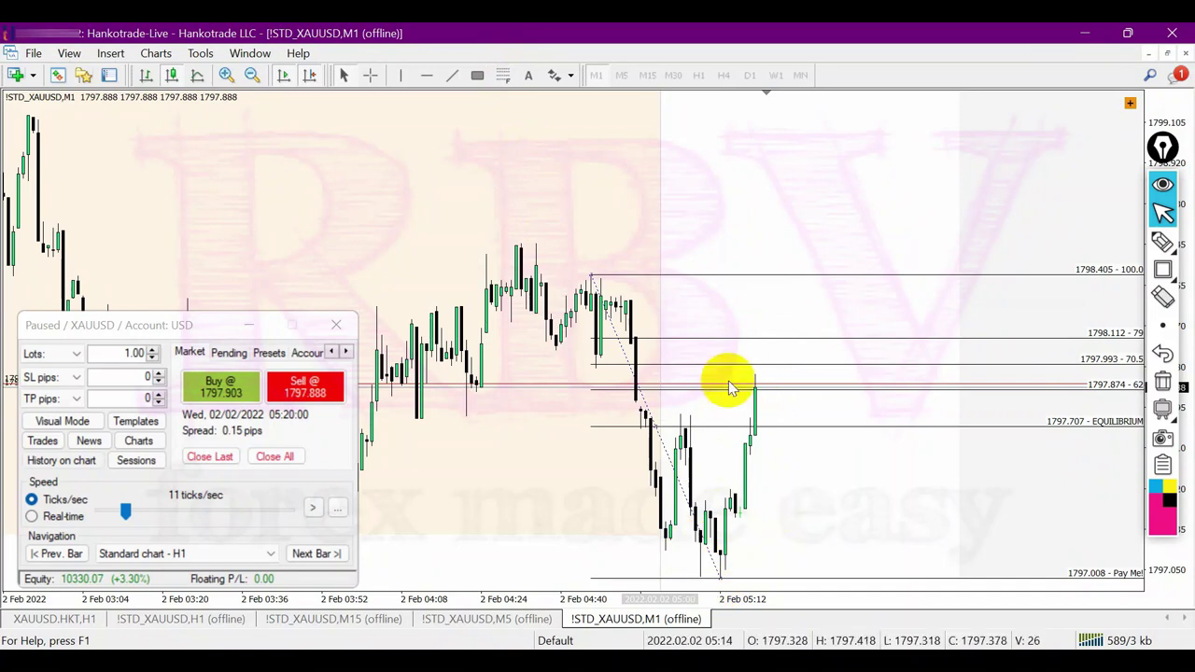
- Set the replay to step in M1 bars and advance it bar by bar to 05:27 on 2 February
left_click(213, 552)
left_click(166, 576)
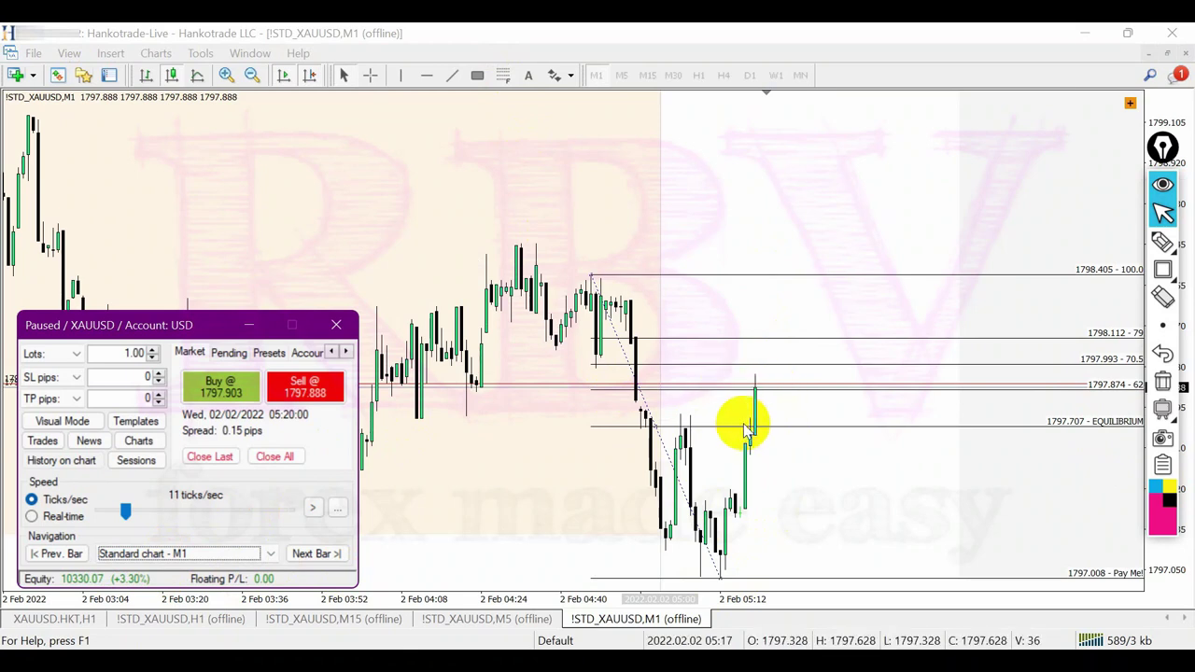
left_click(316, 554)
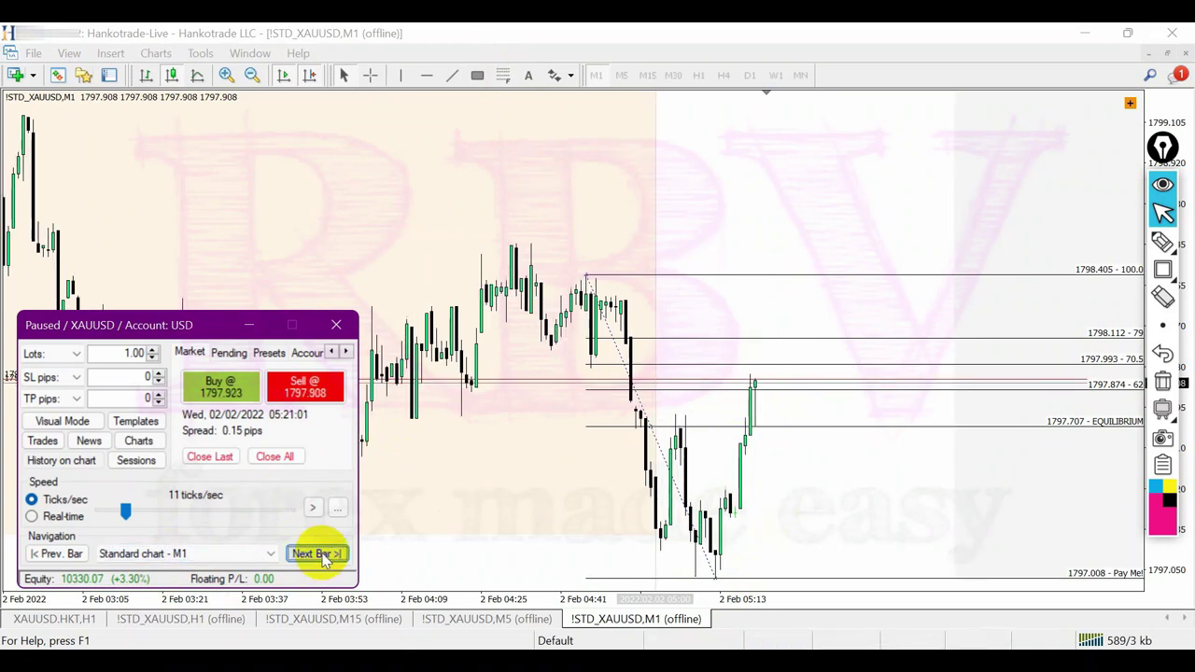
left_click(318, 555)
left_click(318, 554)
left_click(317, 554)
left_click(317, 555)
left_click(227, 74)
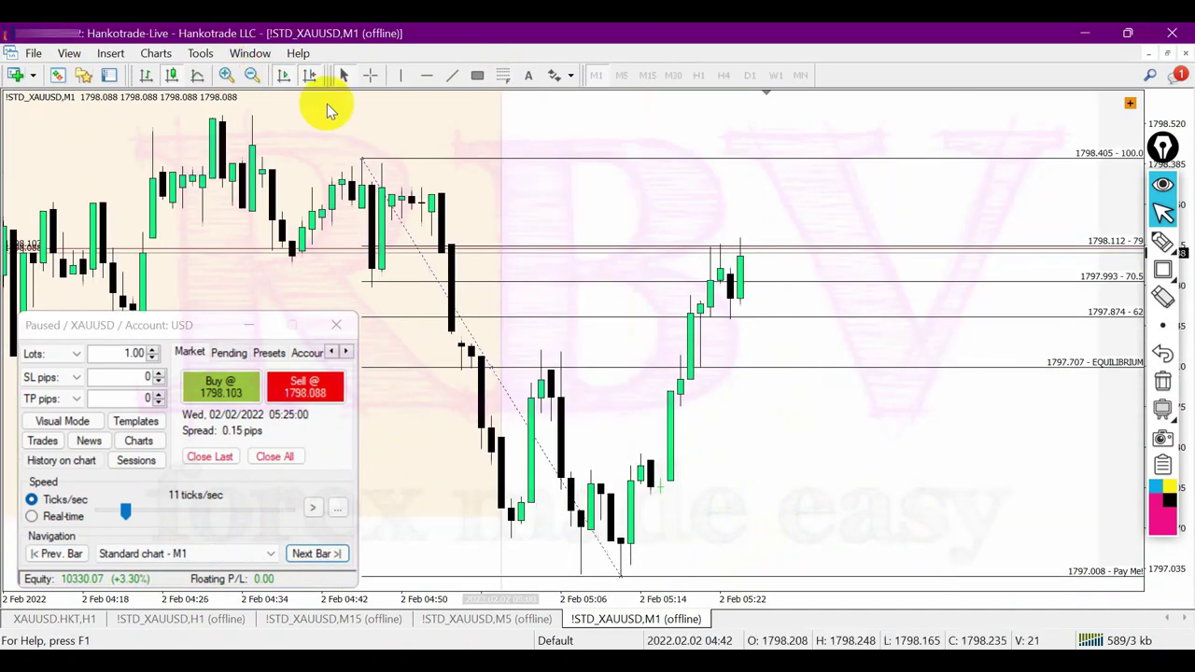
left_click(319, 555)
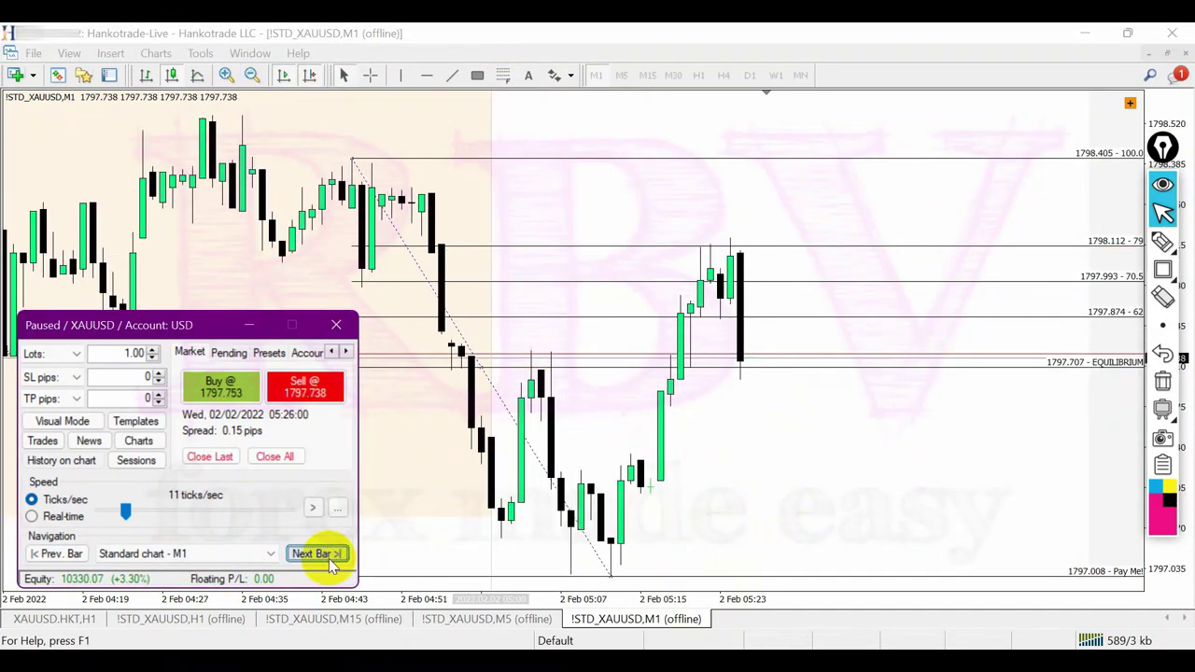
left_click(329, 559)
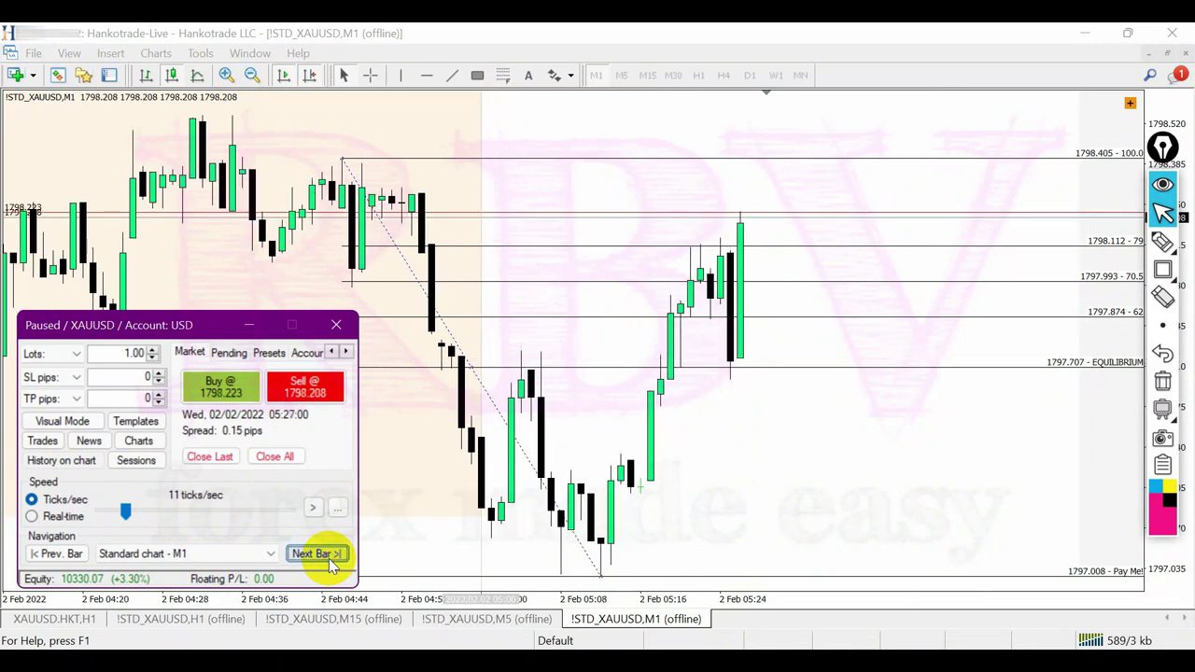
- Advance the M1 replay bar by bar to 05:30 on 2 February
left_click(329, 558)
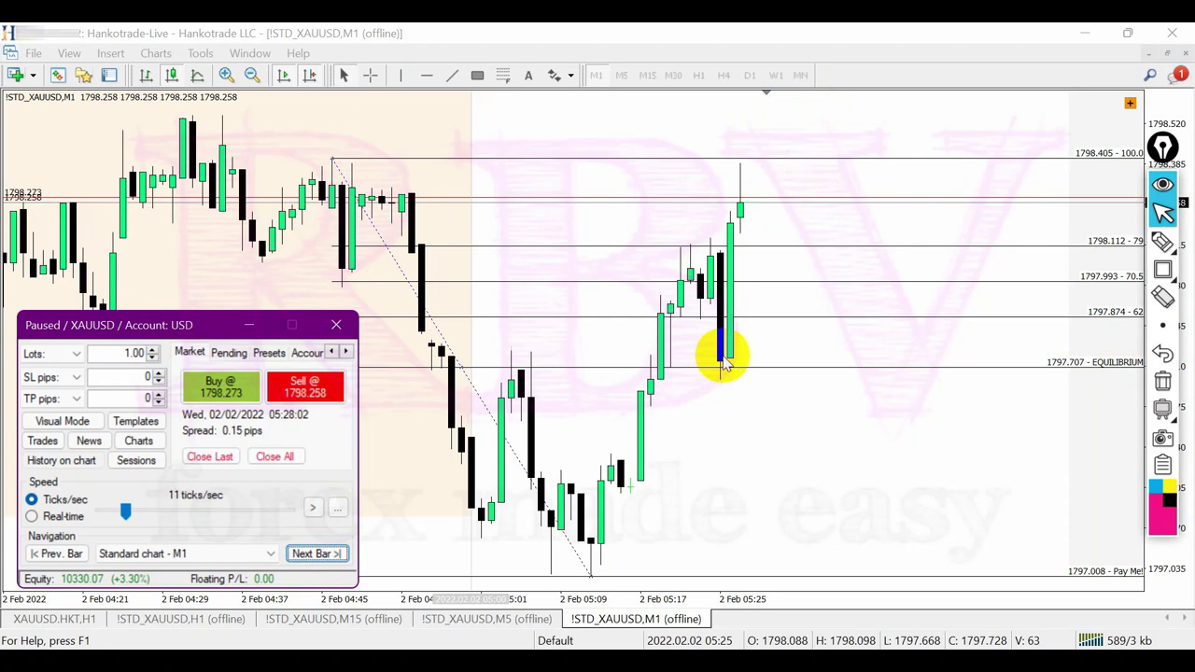
left_click(327, 557)
left_click(328, 558)
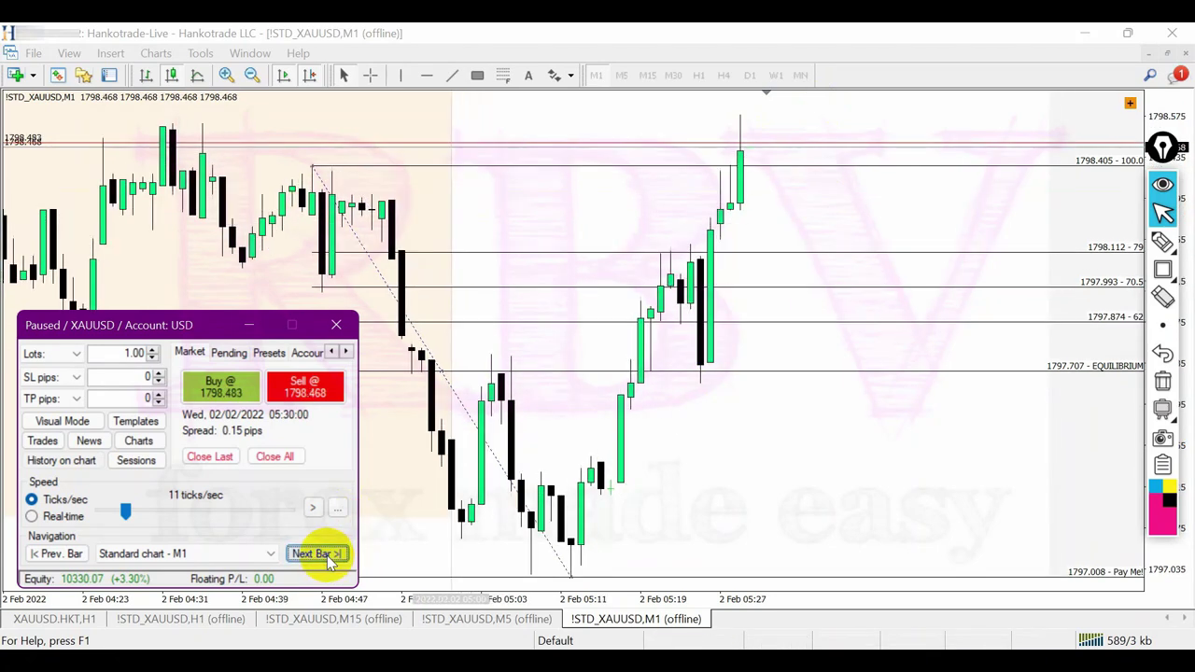
- Move the start of the M1 Fibonacci retracement to the earlier swing high at 1799.138, keeping its end at the 1797.008 low
left_click(252, 77)
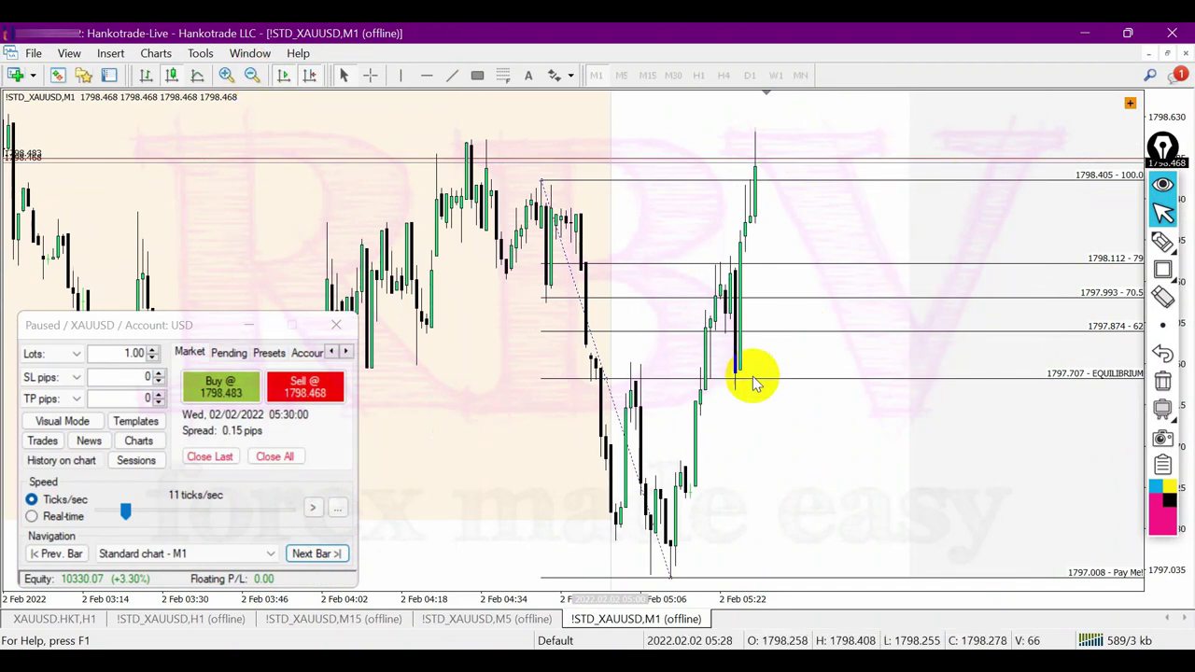
left_click(252, 75)
left_click_drag(218, 323, 138, 376)
left_click_drag(658, 446, 373, 362)
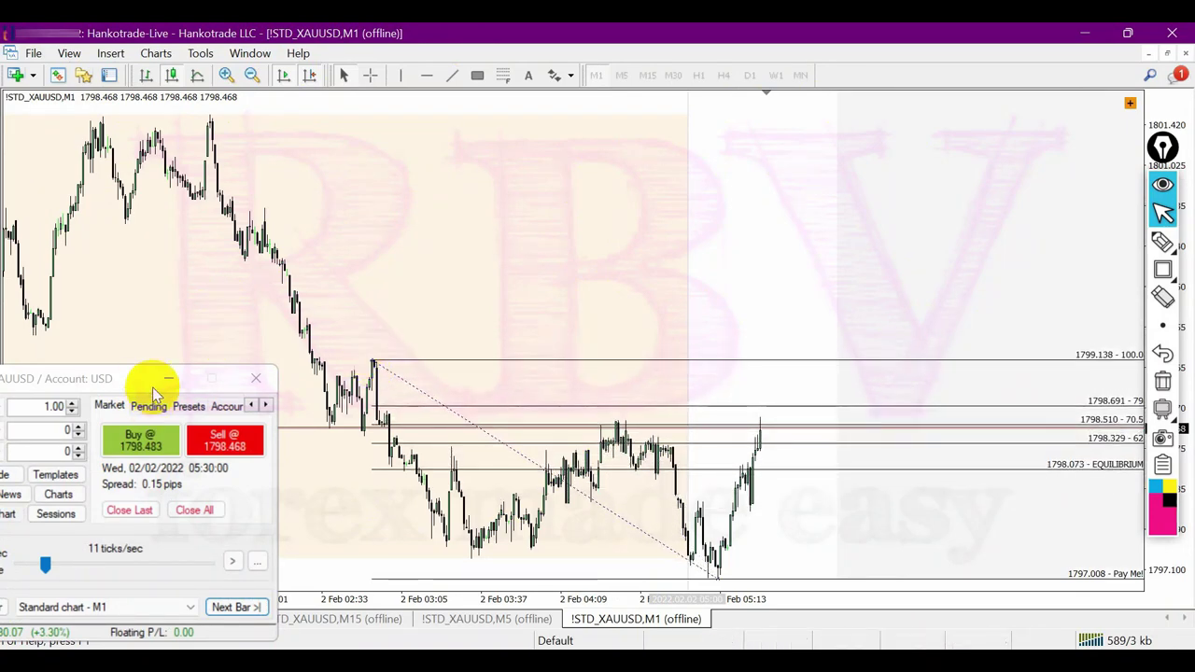
left_click_drag(143, 383, 218, 352)
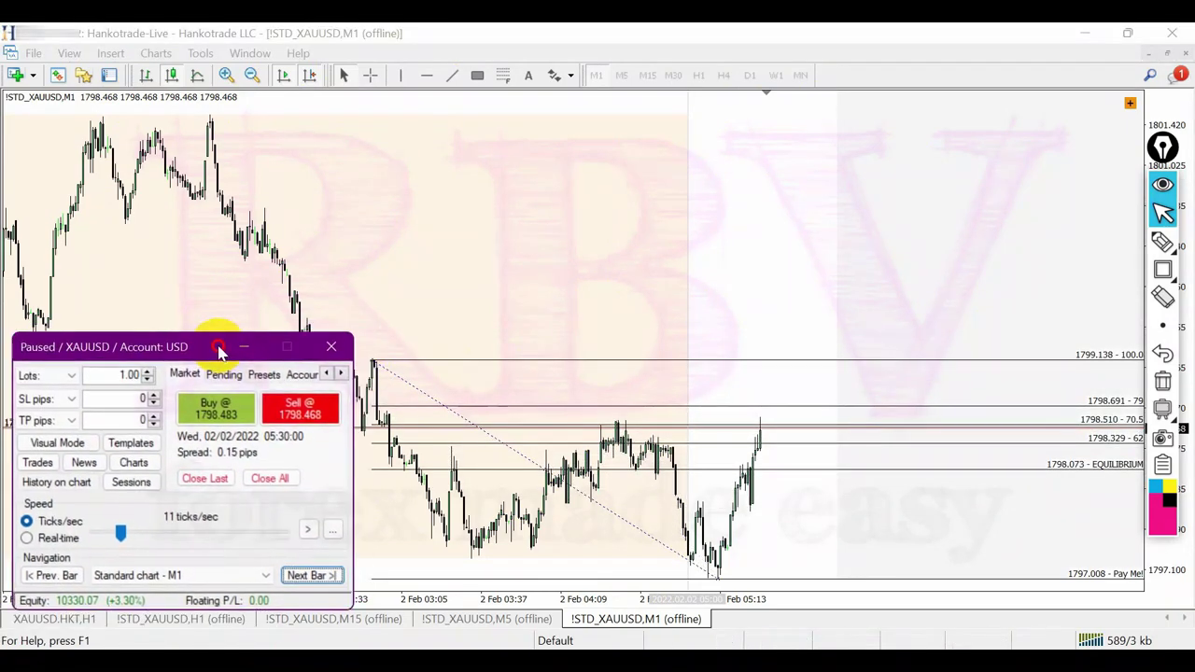
- Advance the M1 replay bar by bar to 06:00
left_click(225, 77)
left_click(309, 577)
left_click(308, 577)
left_click(308, 577)
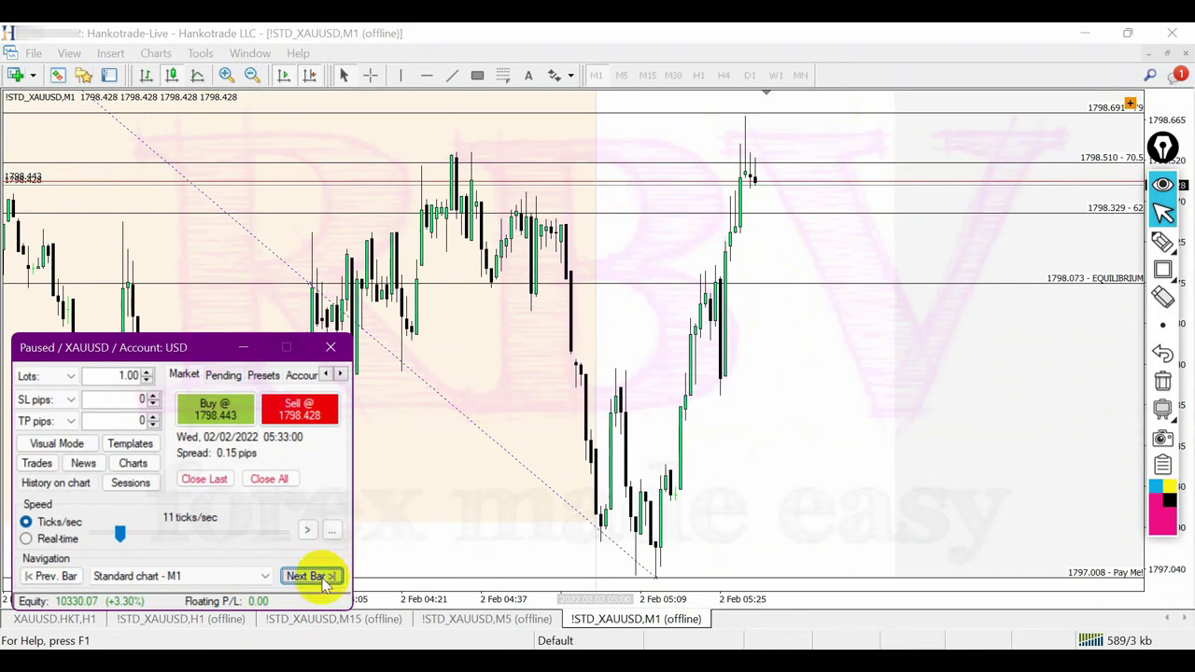
left_click(323, 578)
left_click(323, 579)
left_click(323, 579)
left_click(321, 578)
left_click(321, 578)
left_click(321, 578)
left_click(321, 578)
left_click(321, 578)
left_click(321, 578)
left_click(321, 577)
left_click(321, 578)
left_click(321, 578)
left_click(321, 578)
left_click(321, 578)
left_click(321, 578)
left_click(321, 578)
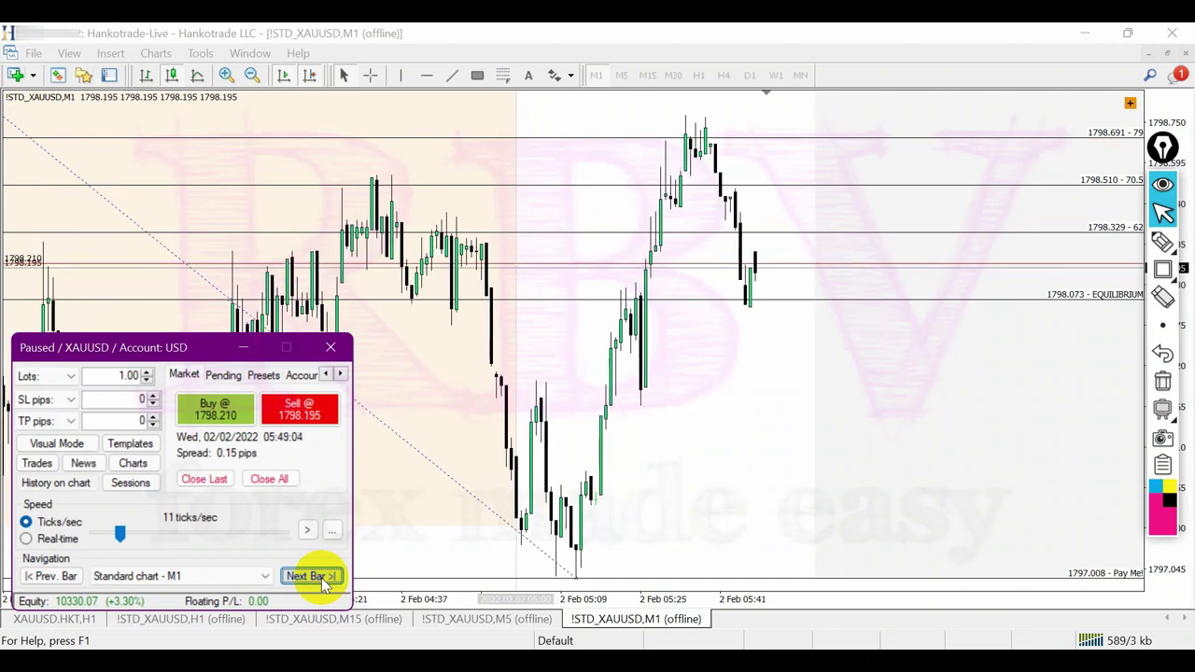
left_click(321, 578)
left_click(321, 578)
left_click(321, 578)
left_click(321, 578)
left_click(322, 577)
left_click(321, 578)
left_click(321, 577)
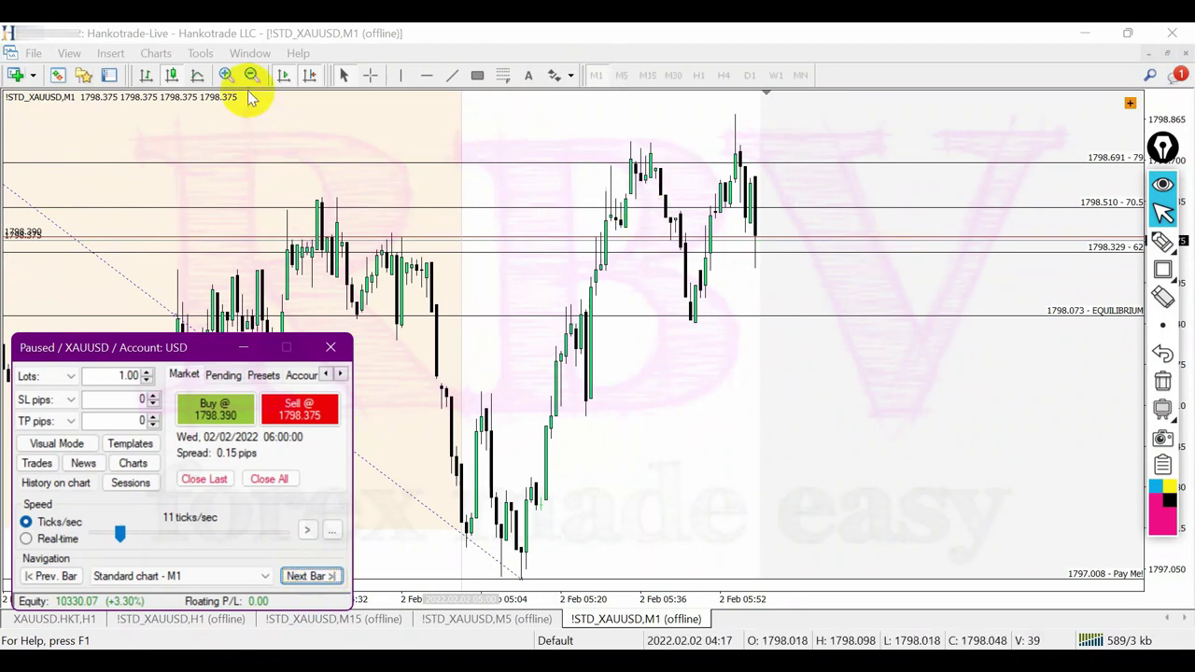
- Draw a rectangle over the bearish M1 bars starting at 05:56, extending it past the latest bar
left_click(225, 75)
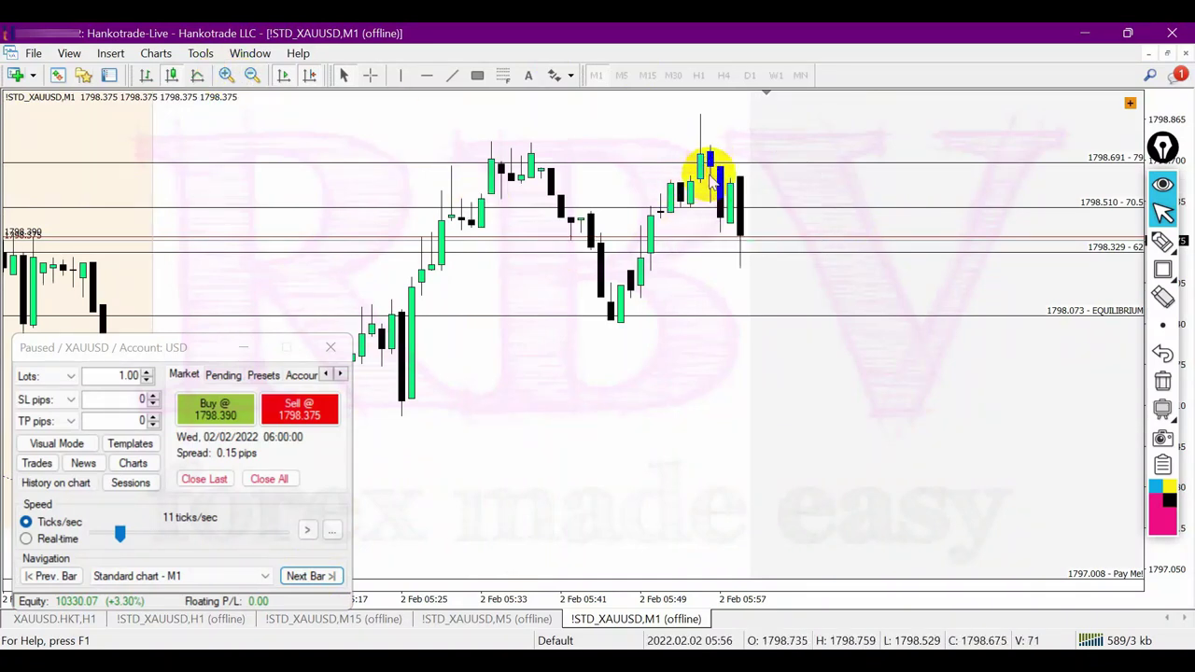
left_click(477, 75)
mouse_move(708, 180)
left_mouse_down()
mouse_move(726, 154)
mouse_move(792, 235)
mouse_move(807, 219)
left_mouse_up()
left_click(680, 421)
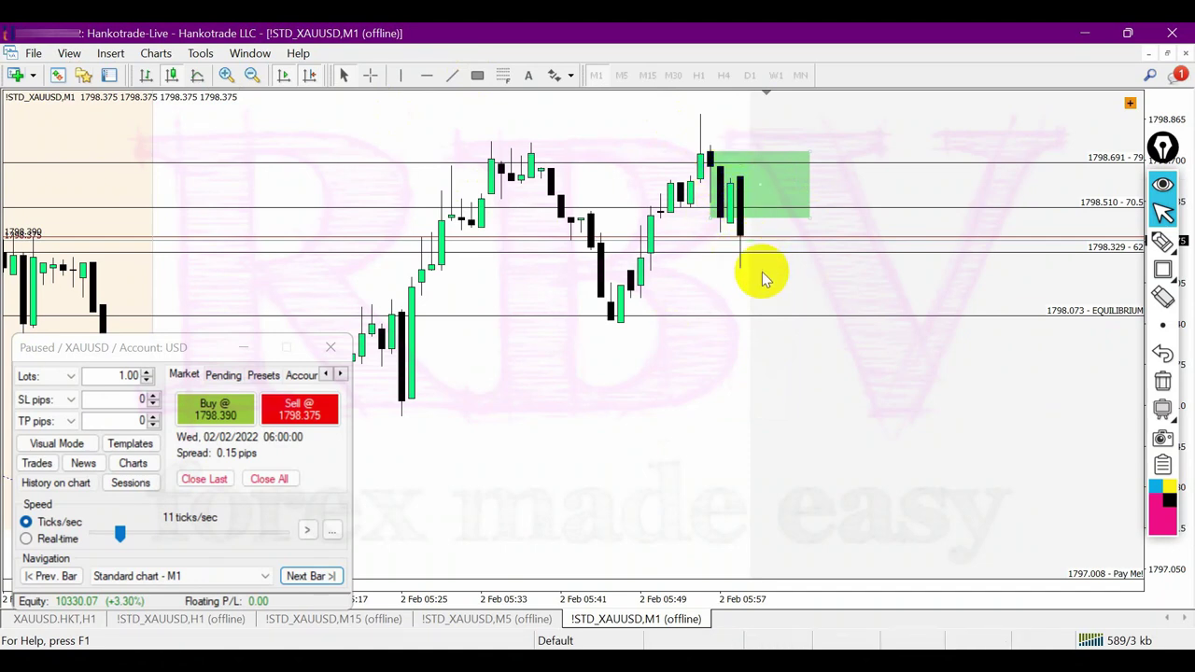
- Sketch a pen line at the latest bar's low and a projected drop through it, and clear the sketch
left_click(1162, 241)
left_click(1074, 245)
left_click_drag(739, 269, 850, 279)
left_click_drag(779, 267, 774, 235)
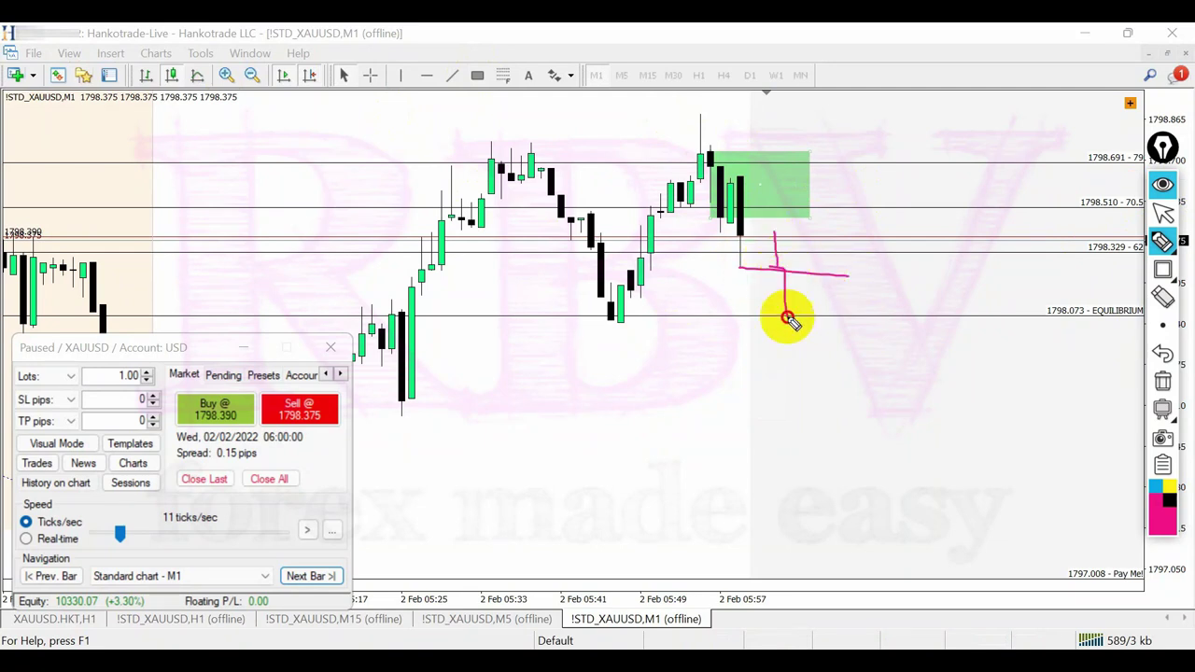
mouse_move(770, 291)
left_mouse_down()
mouse_move(807, 318)
mouse_move(819, 446)
mouse_move(929, 560)
left_mouse_up()
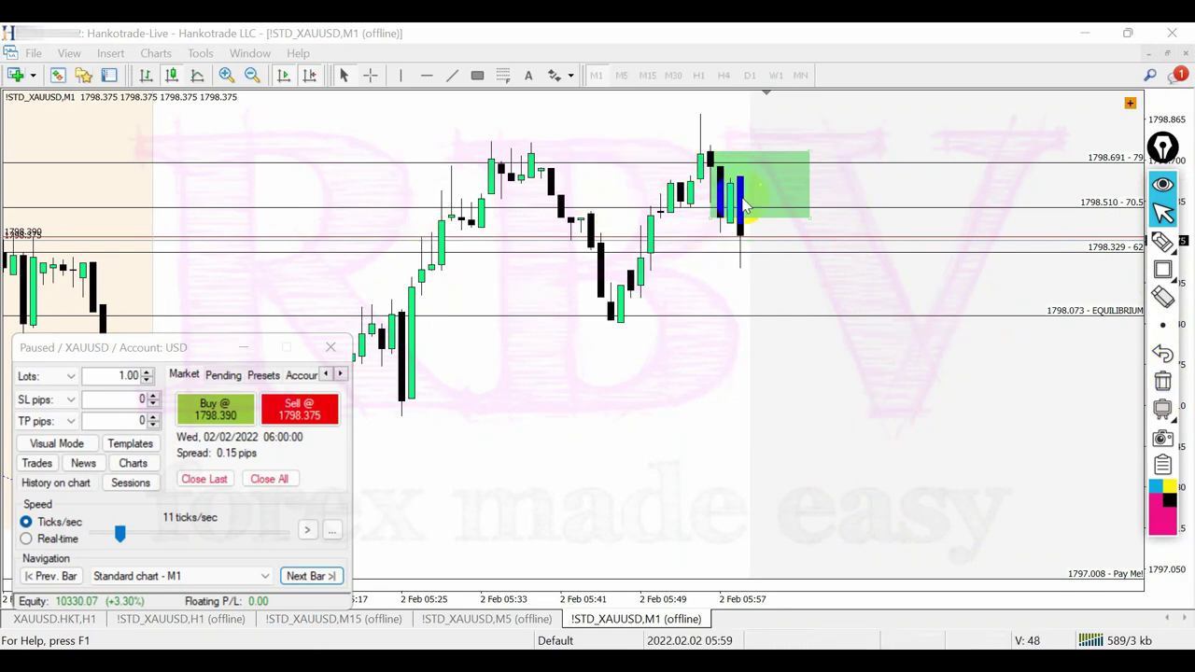
- Play the replay tick by tick from 06:00 and pause it at 06:01:05
left_click(251, 76)
left_click(252, 77)
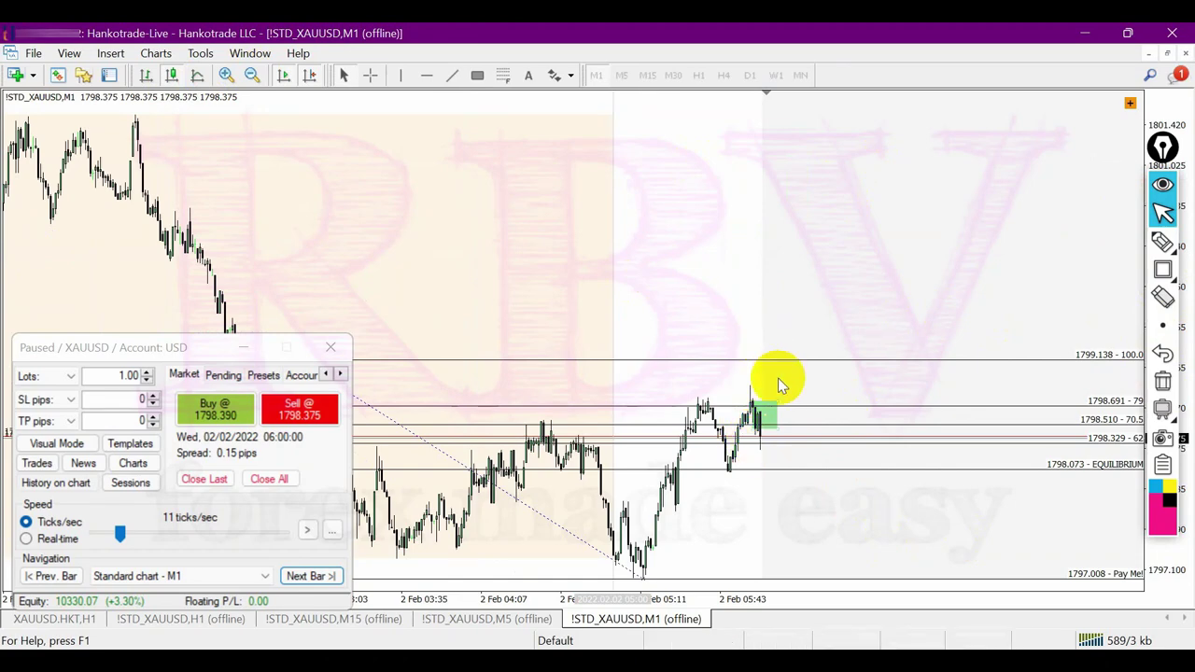
left_click(226, 76)
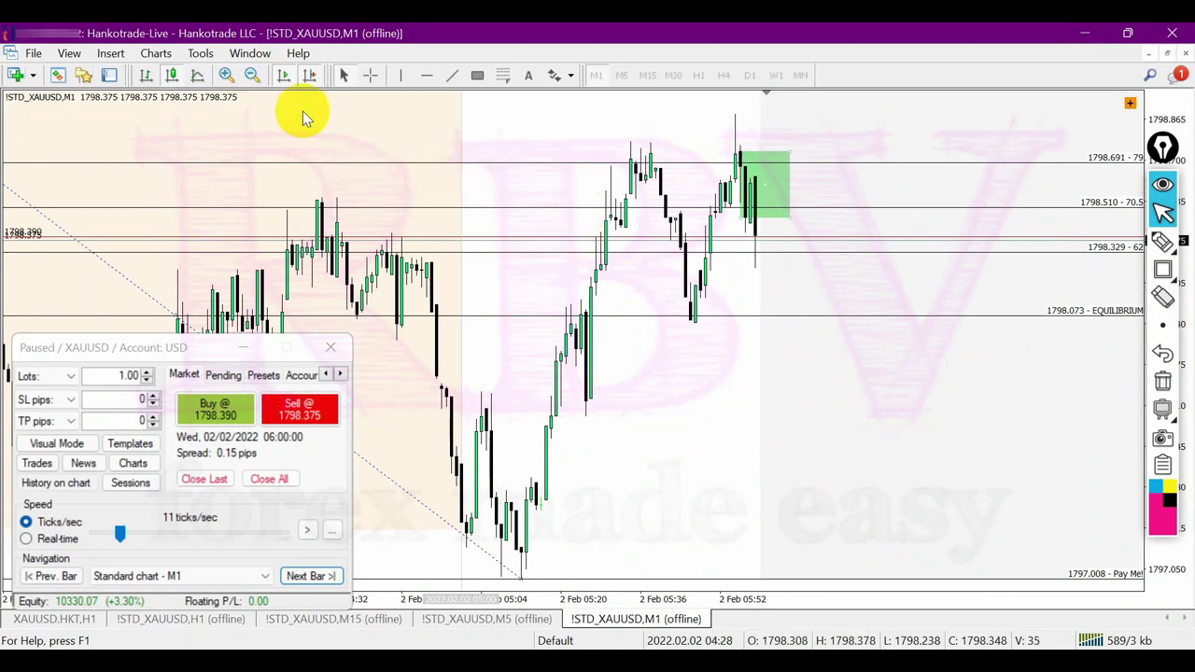
left_click(252, 76)
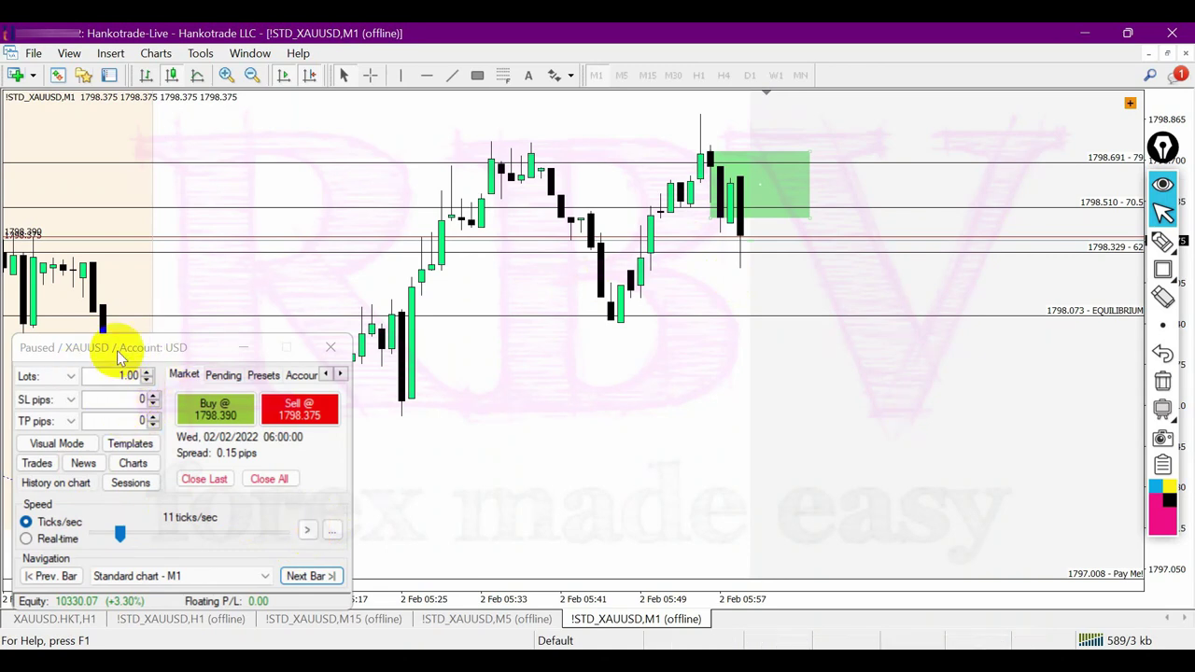
left_click(308, 531)
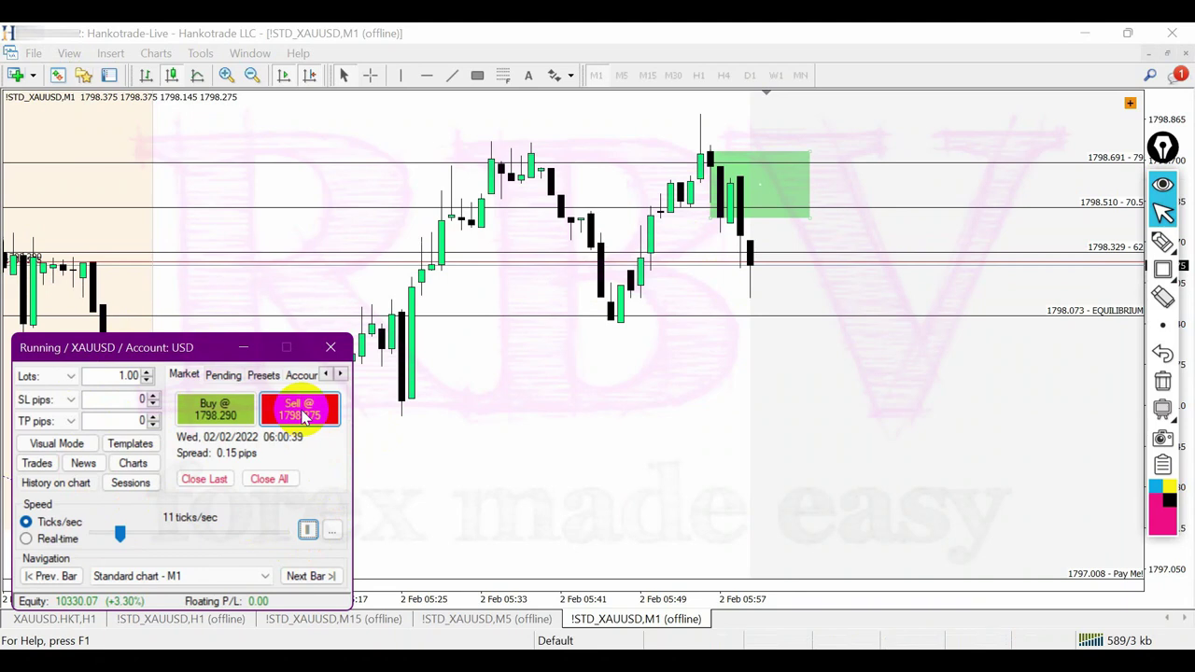
left_click(308, 530)
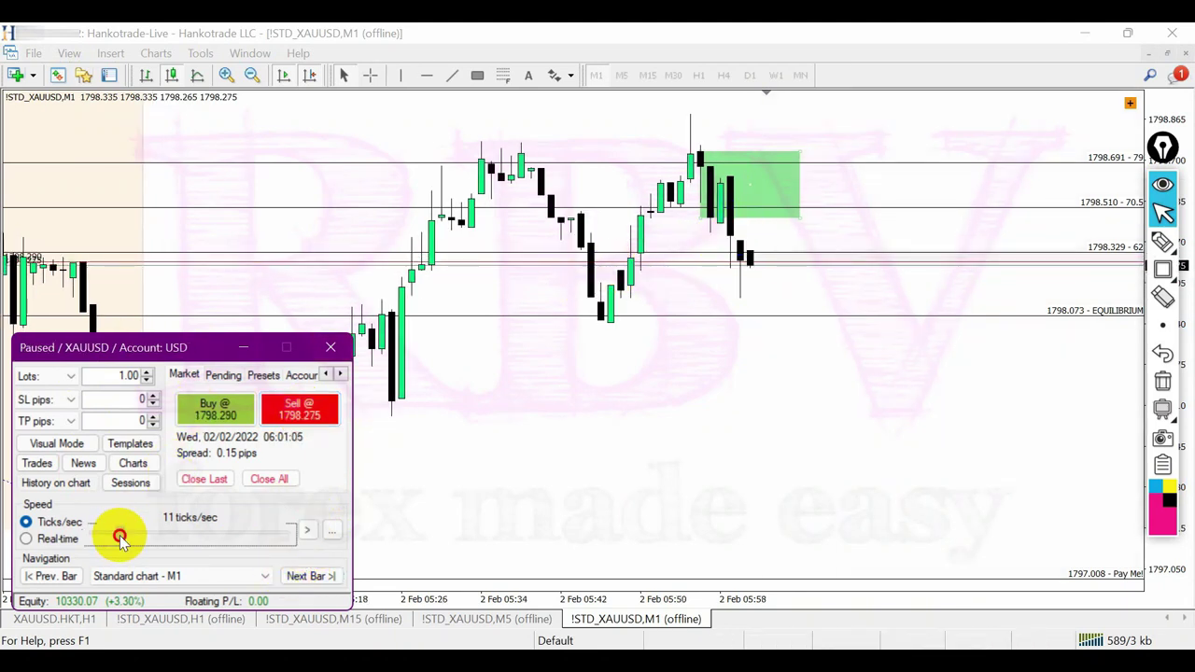
- Slow the replay to 8 ticks/sec, play it and pause at 06:02:36
left_click(227, 74)
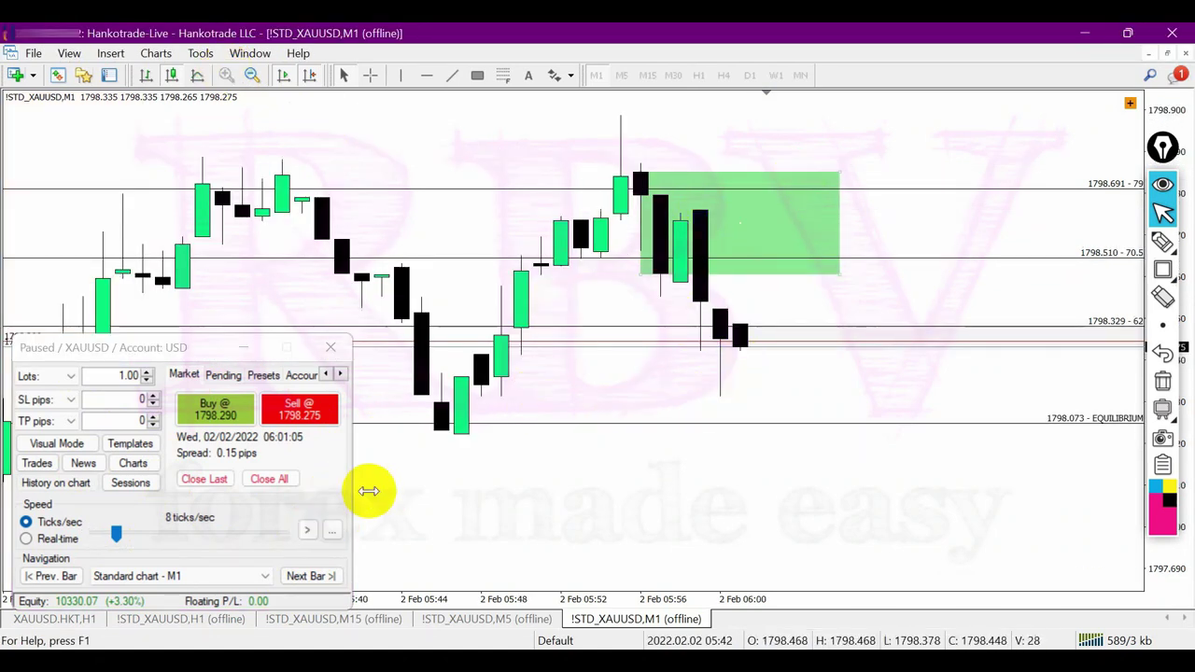
left_click(309, 530)
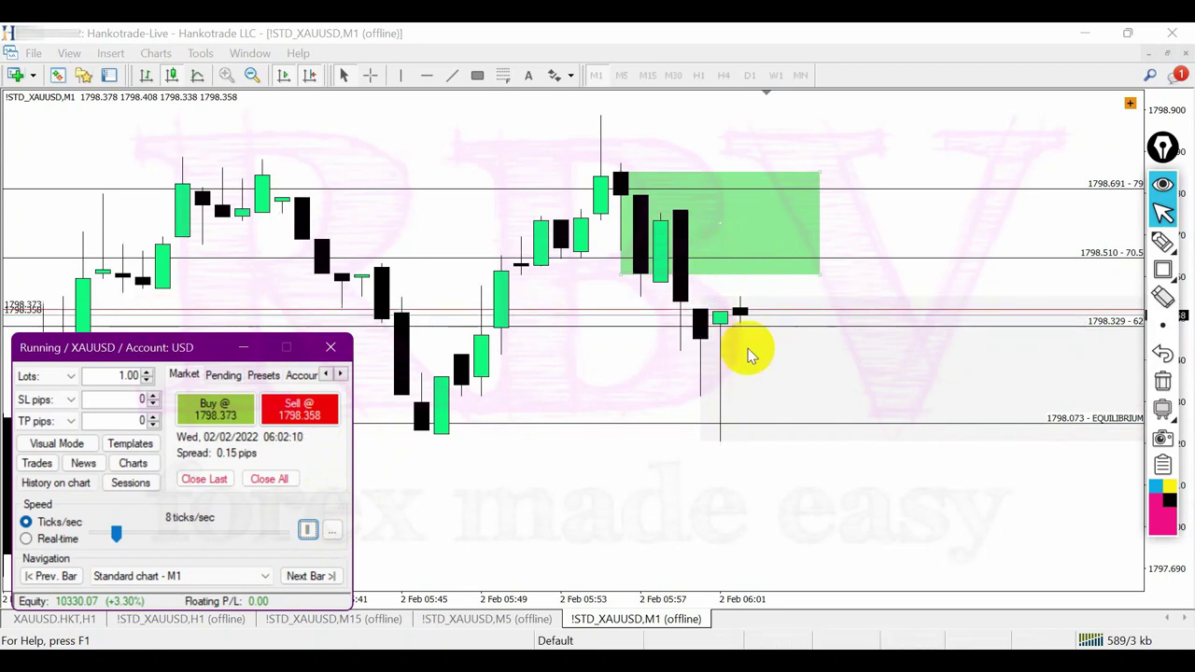
left_click(308, 530)
- Move the green rectangle to start at the 05:59 bearish bar and extend its lower edge to the 06:00 bar's body low
left_click_drag(724, 227, 782, 262)
left_click_drag(875, 311, 876, 341)
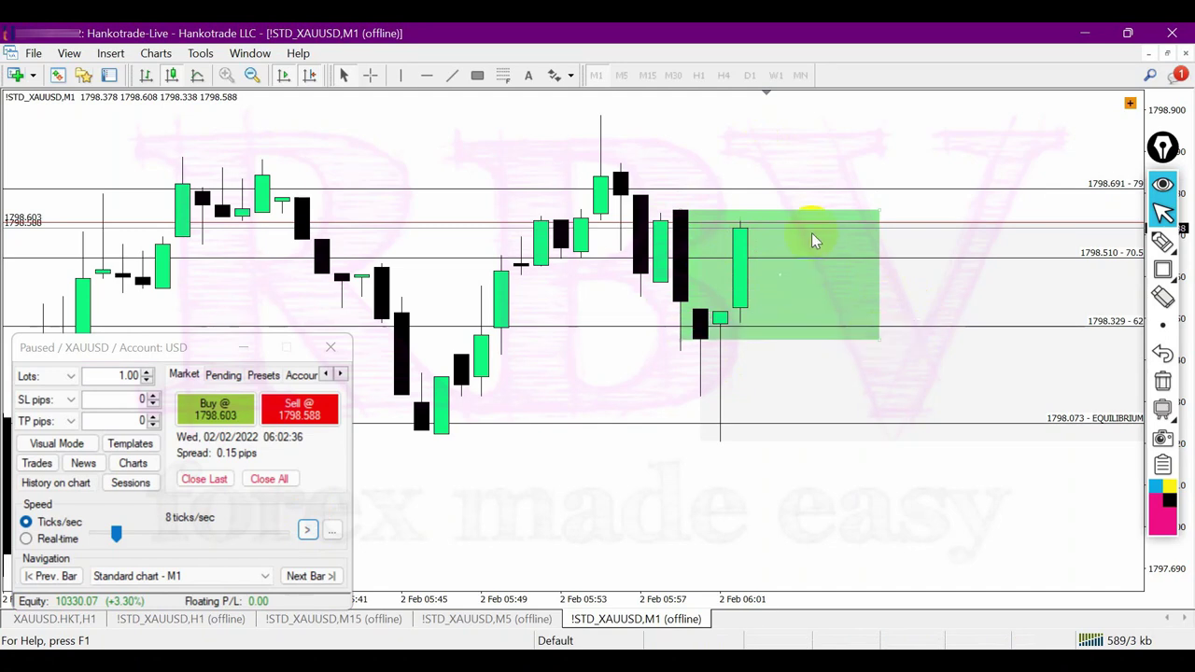
- Advance the replay to 06:04, play it on, and sell 1.00 lots at market at 1798.245, pausing at 06:04:11
left_click(311, 576)
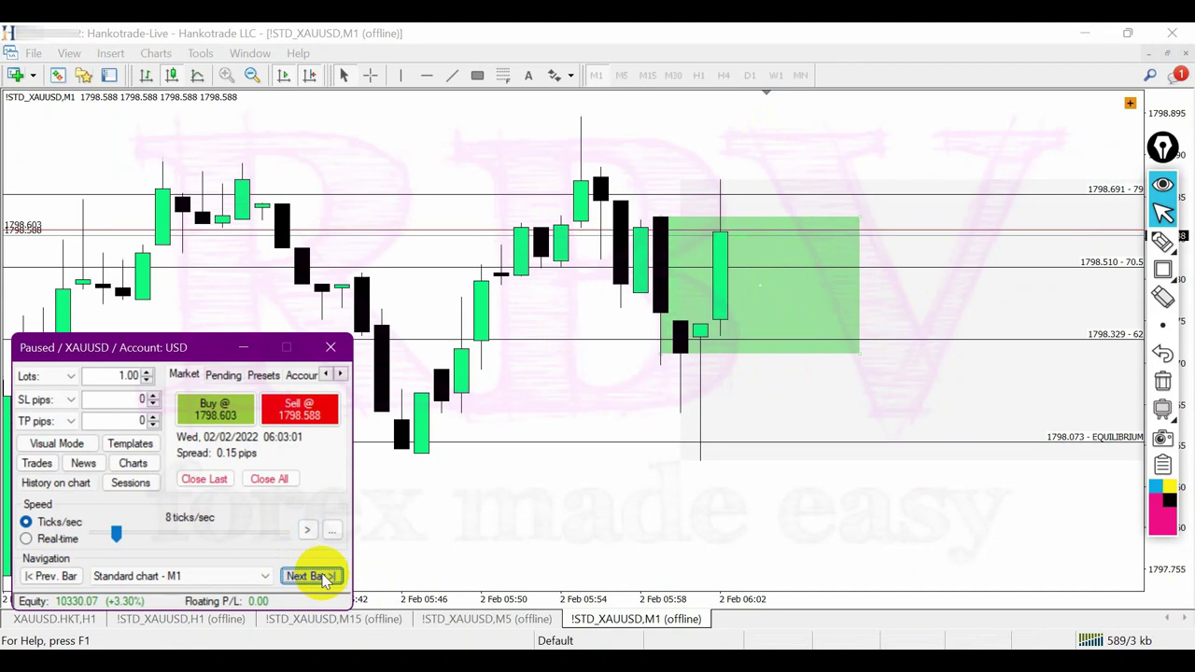
left_click(322, 577)
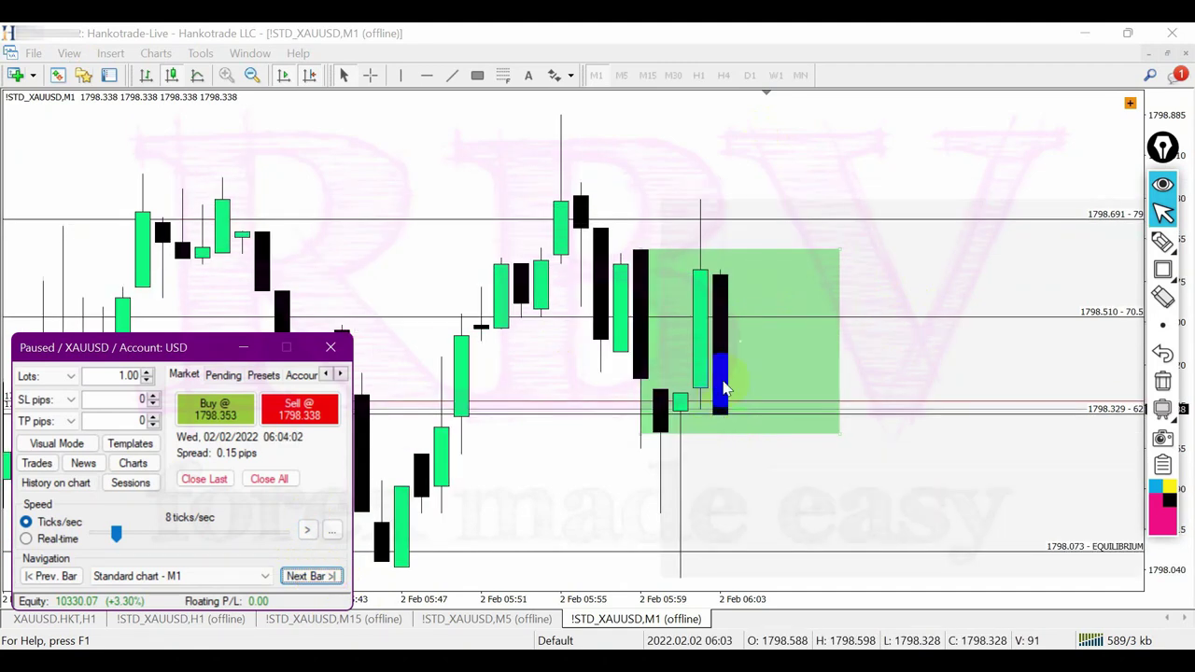
left_click(308, 530)
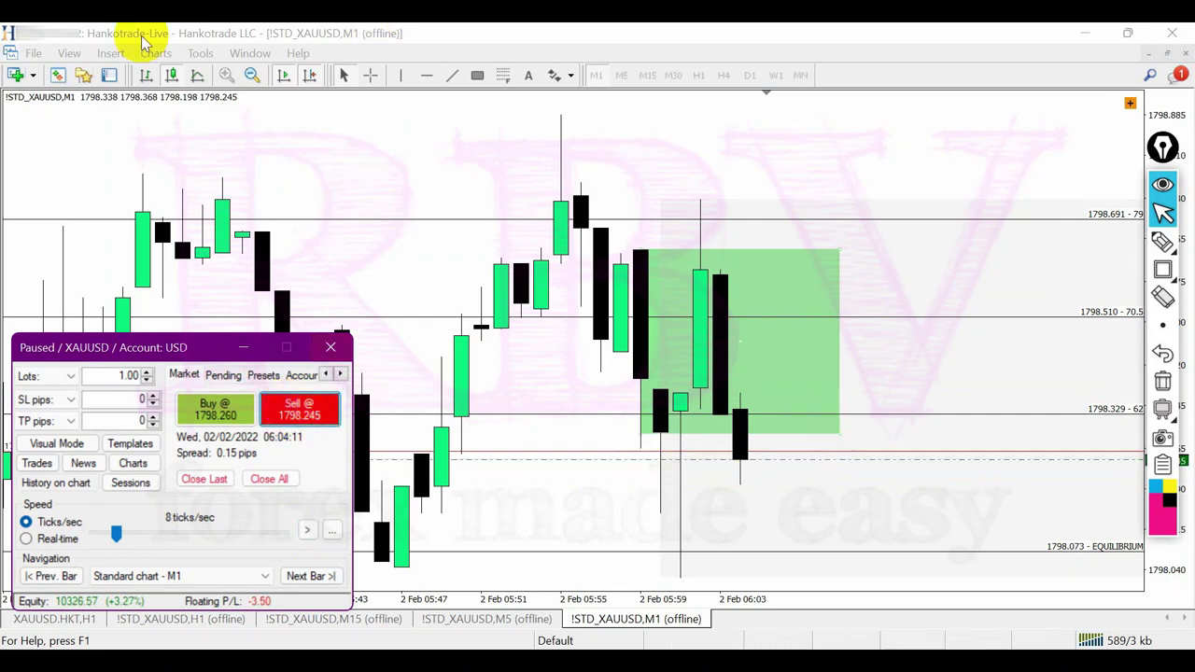
- Add a stop loss at 1800.277 to the 1.00-lot sell order by placing its line visually on the chart
left_click(252, 74)
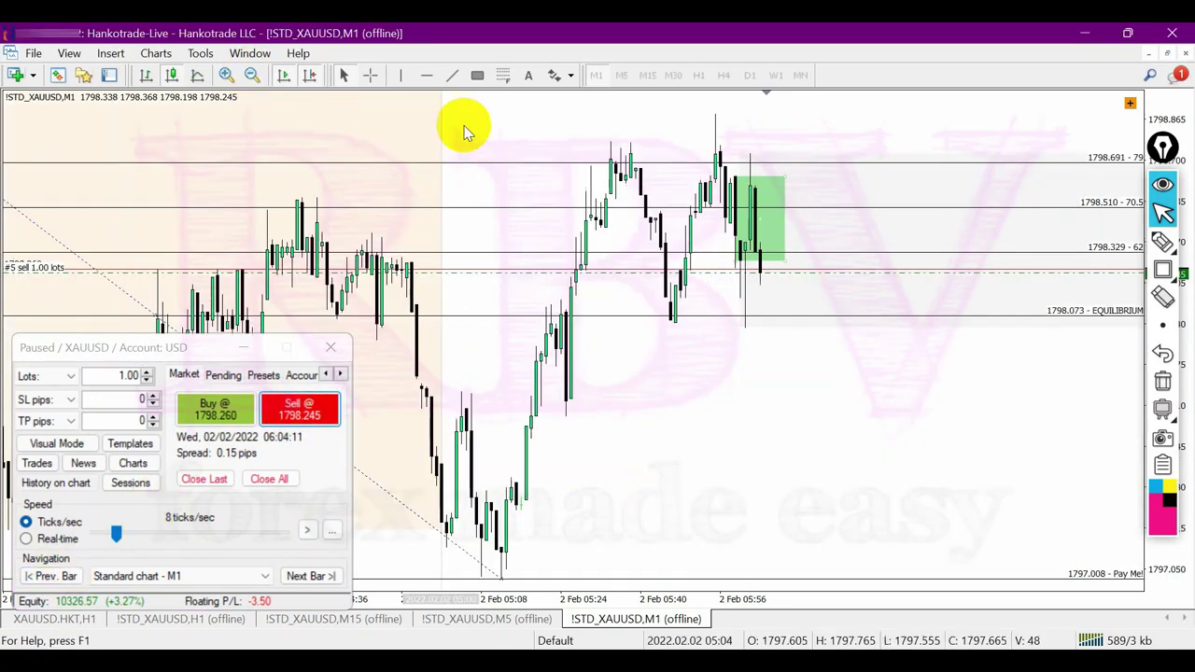
left_click(252, 74)
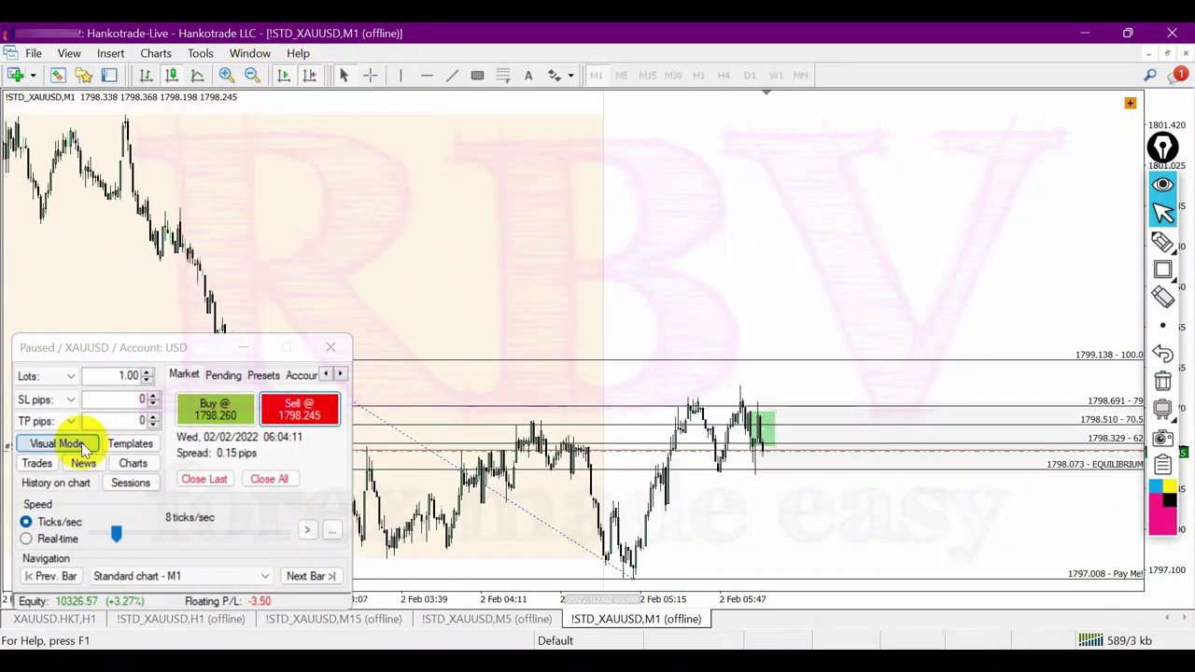
left_click(38, 463)
left_click(358, 334)
left_click(523, 360)
left_click(876, 360)
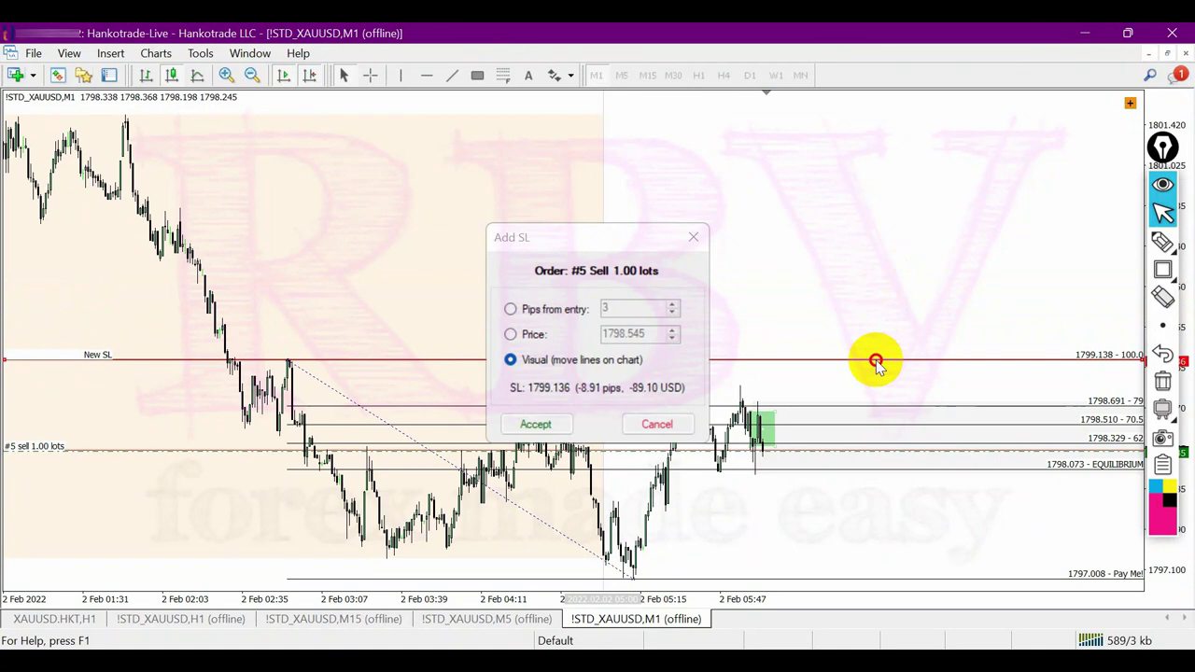
left_click_drag(876, 360, 887, 243)
left_click(558, 425)
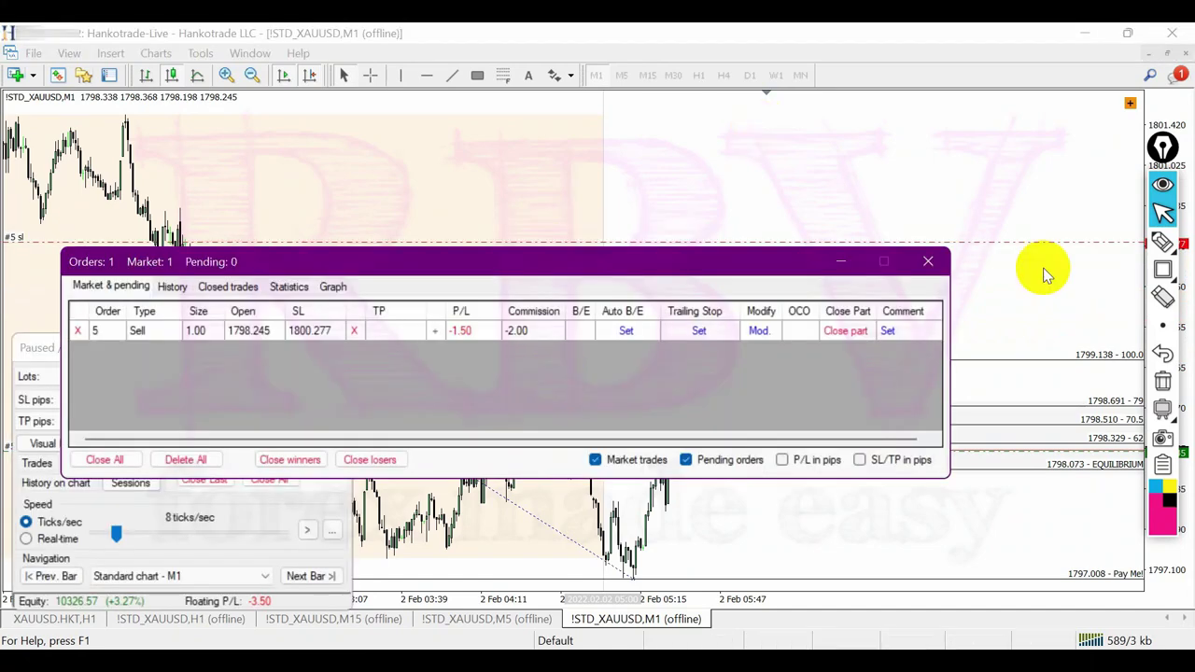
left_click(930, 259)
- Advance the M1 replay bar by bar to 06:29 with the sell order open
left_click(225, 76)
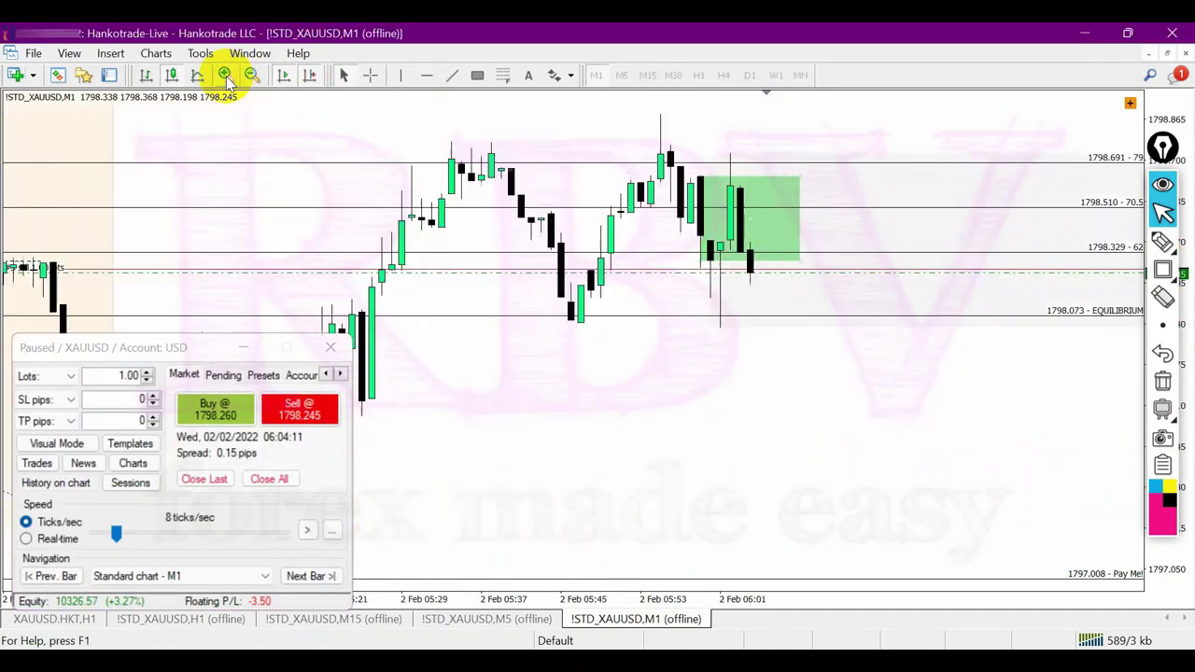
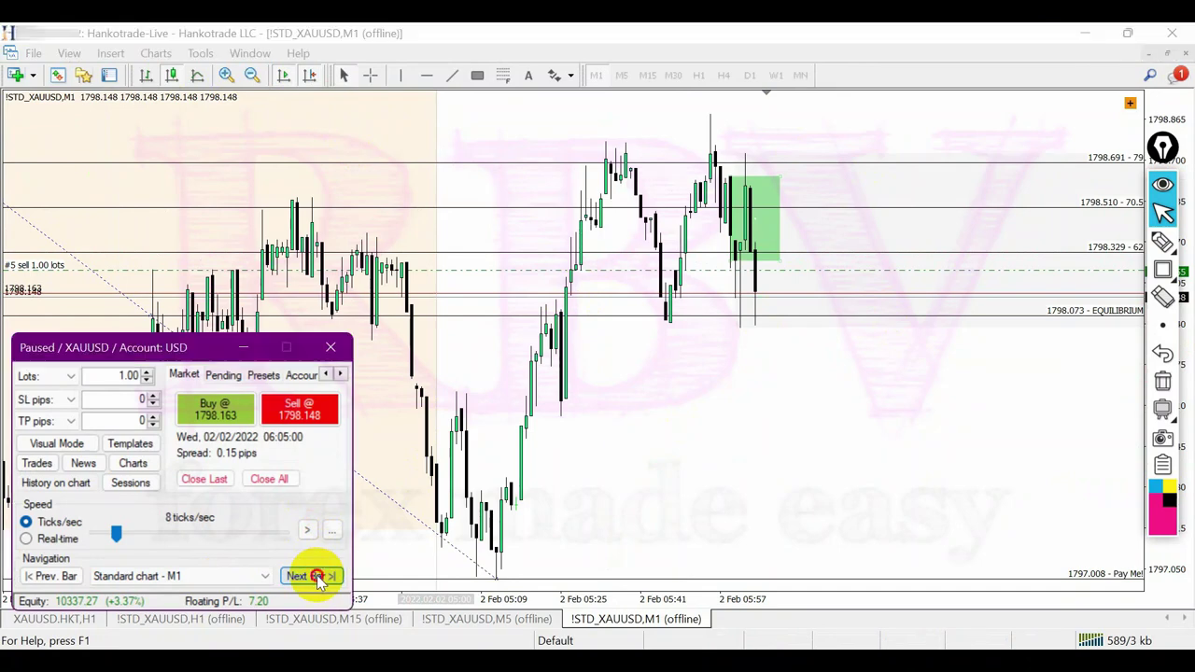
left_click(311, 576)
left_click(311, 576)
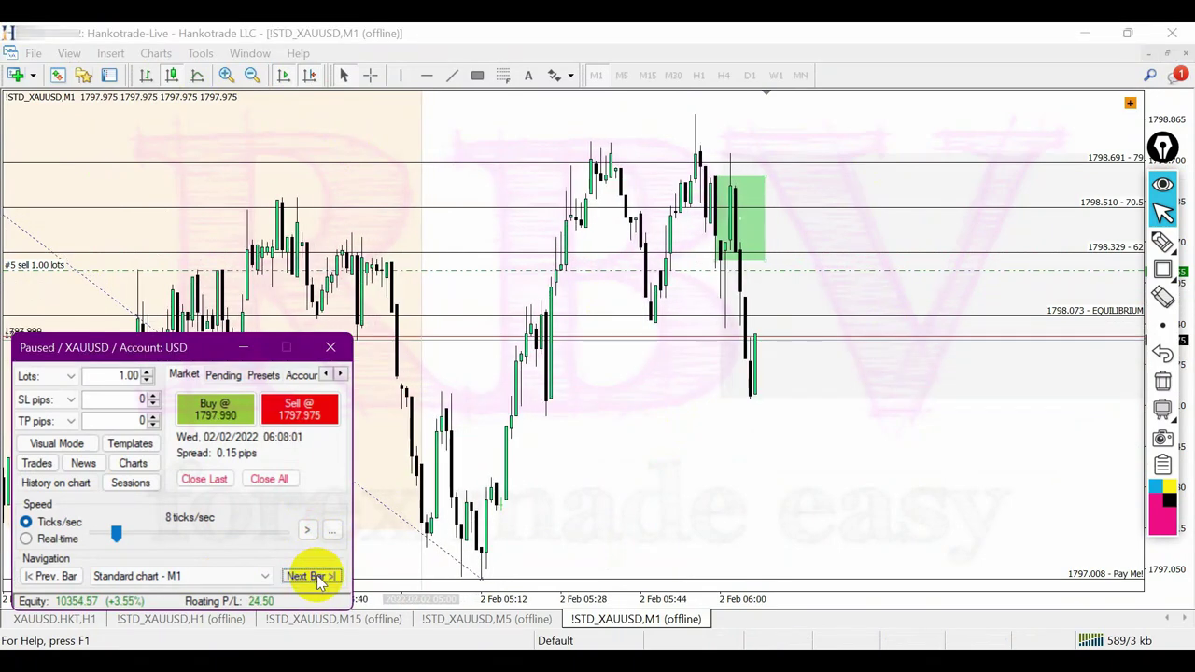
left_click(311, 576)
left_click(310, 576)
left_click(311, 576)
left_click(310, 576)
left_click(311, 576)
left_click(311, 576)
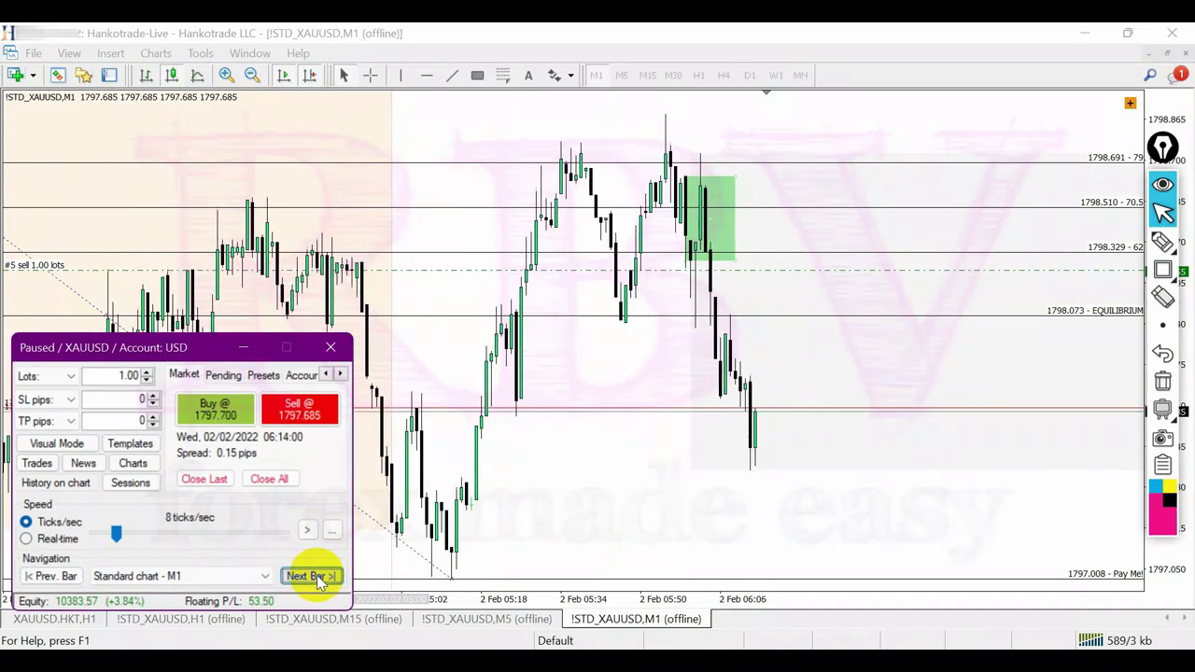
left_click(311, 576)
left_click(310, 576)
left_click(311, 576)
left_click(311, 576)
left_click(311, 576)
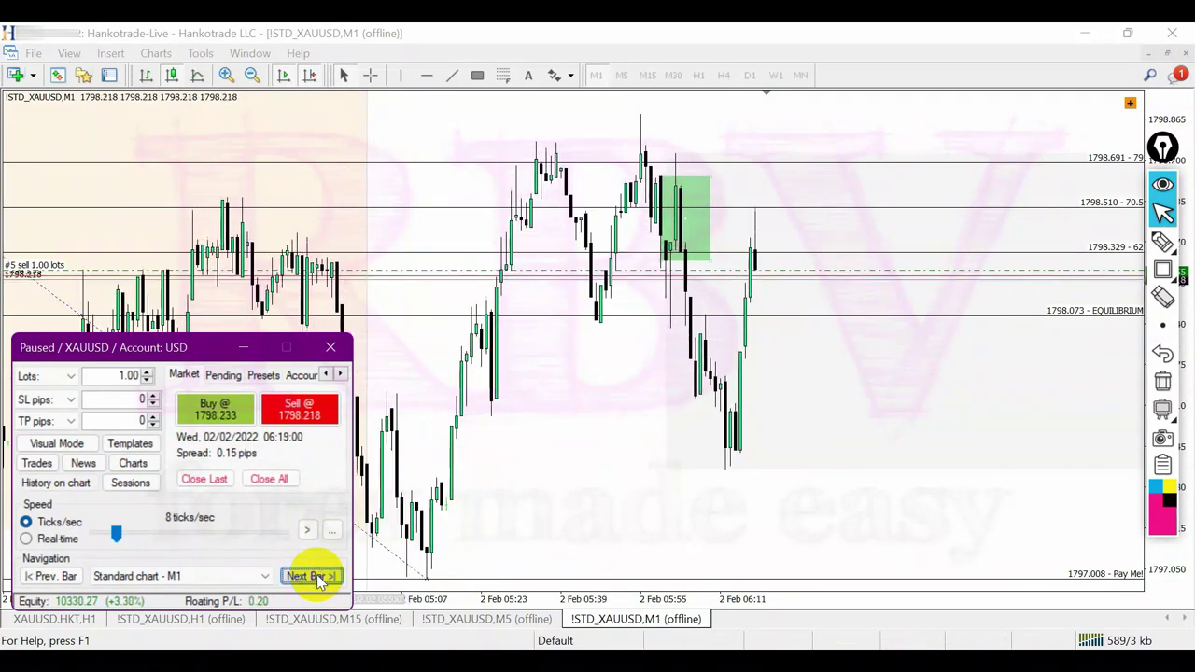
left_click(311, 576)
left_click(315, 577)
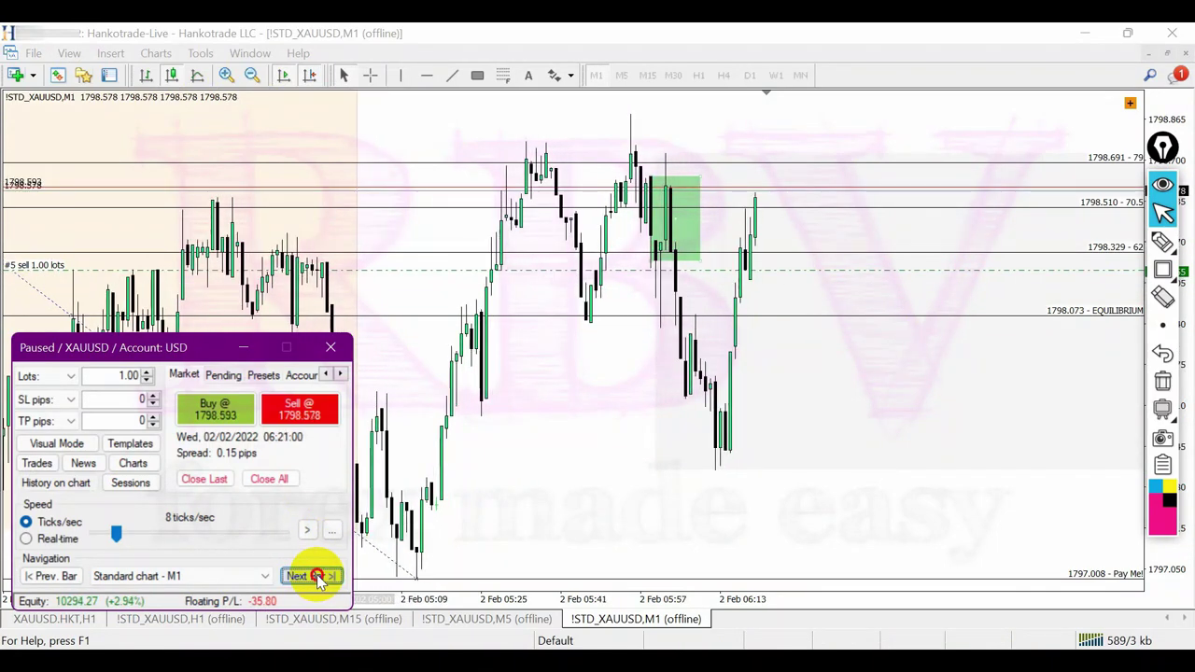
left_click(315, 577)
left_click(316, 577)
left_click(315, 577)
left_click(316, 577)
left_click(315, 577)
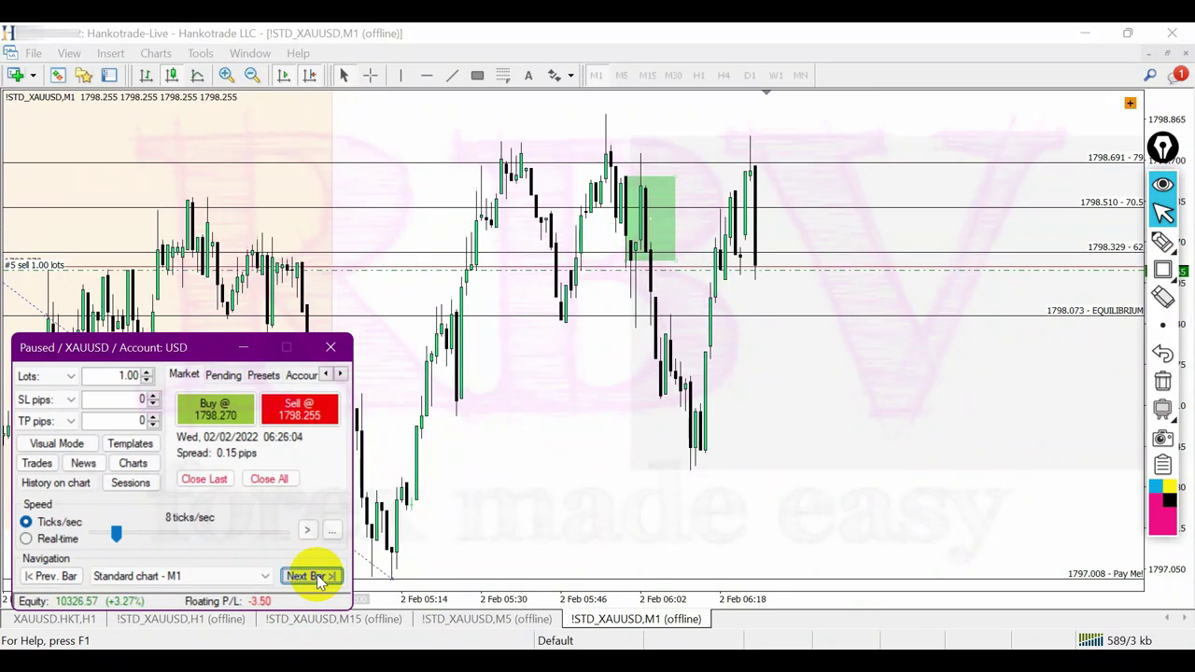
left_click(315, 576)
left_click(316, 577)
left_click(315, 577)
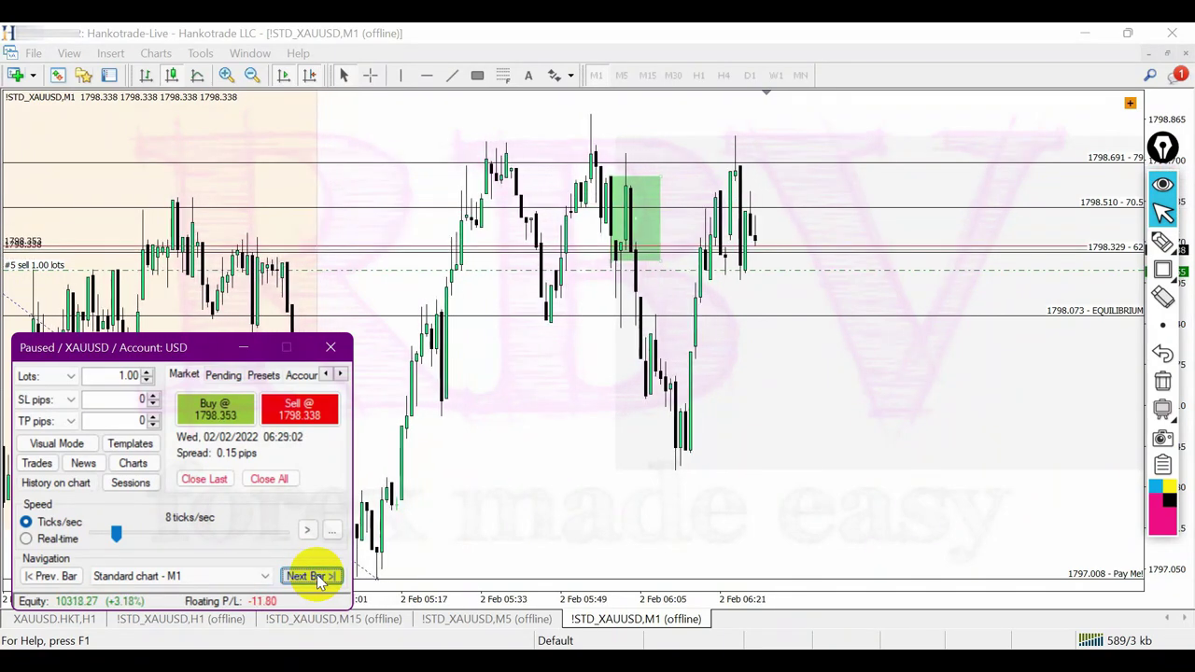
- Advance the M1 replay bar by bar from 06:29 to 07:06 with the 1.00-lot sell order open
left_click(315, 577)
left_click(315, 577)
left_click(316, 576)
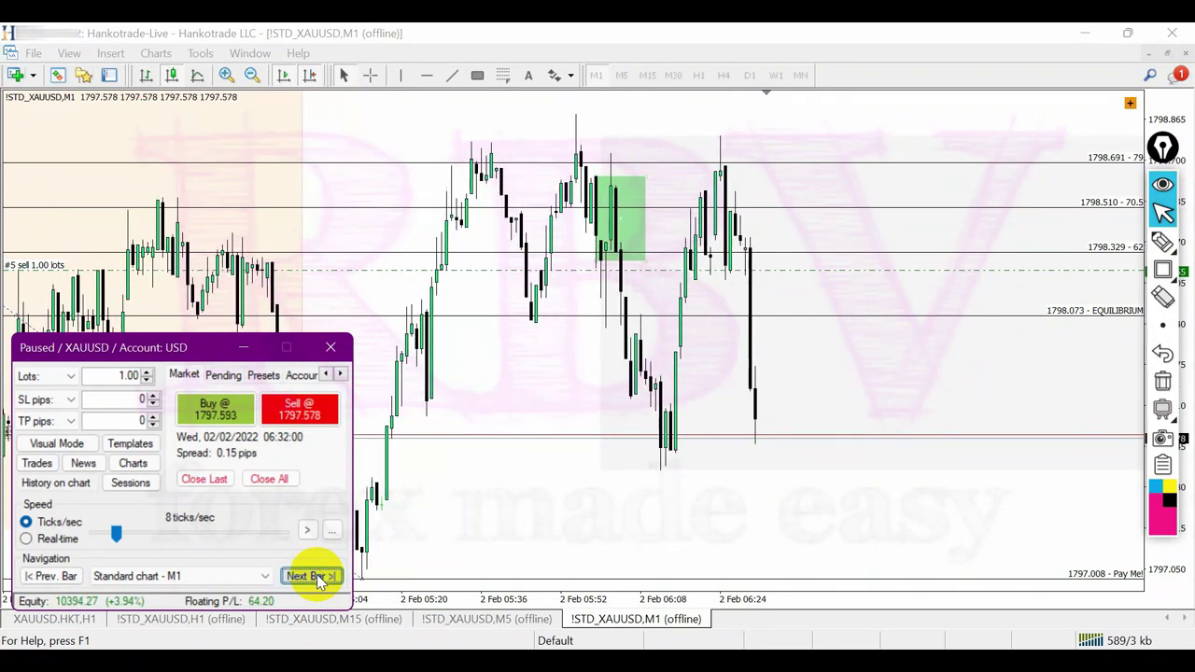
left_click(315, 577)
left_click(315, 576)
left_click(316, 577)
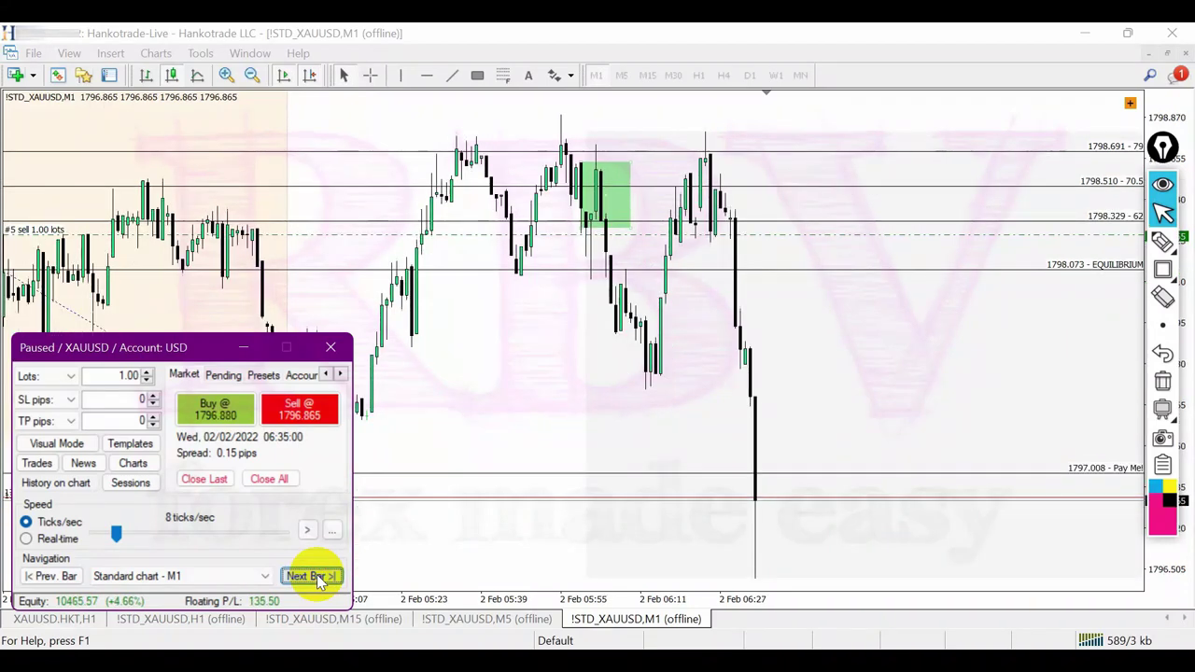
left_click(316, 577)
left_click(315, 577)
left_click(315, 576)
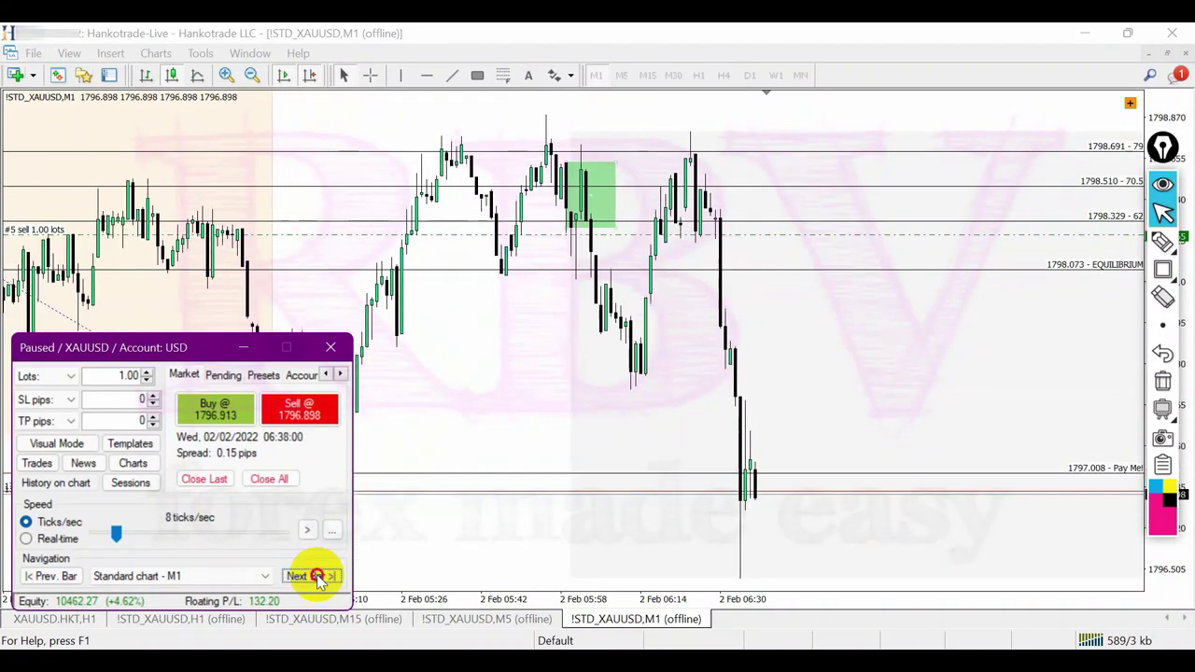
left_click(315, 577)
left_click(315, 577)
left_click(315, 577)
left_click(315, 577)
left_click(315, 577)
left_click(316, 577)
left_click(315, 577)
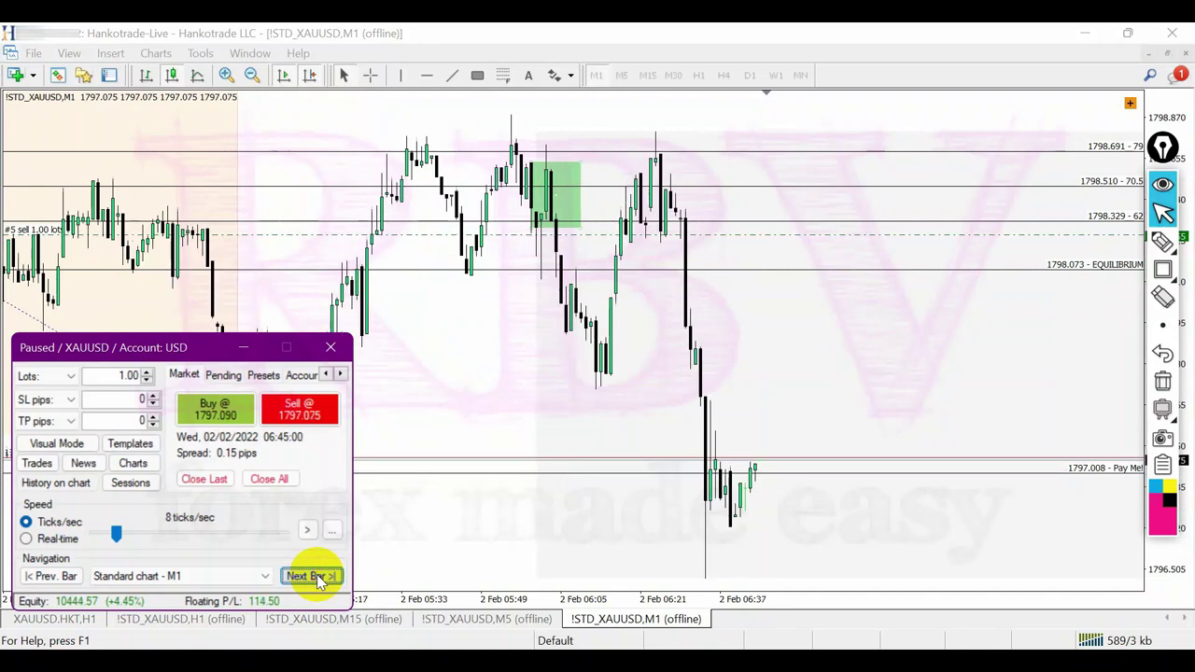
left_click(316, 577)
left_click(316, 577)
left_click(316, 577)
left_click(316, 577)
left_click(316, 577)
left_click(316, 577)
left_click(315, 576)
left_click(315, 577)
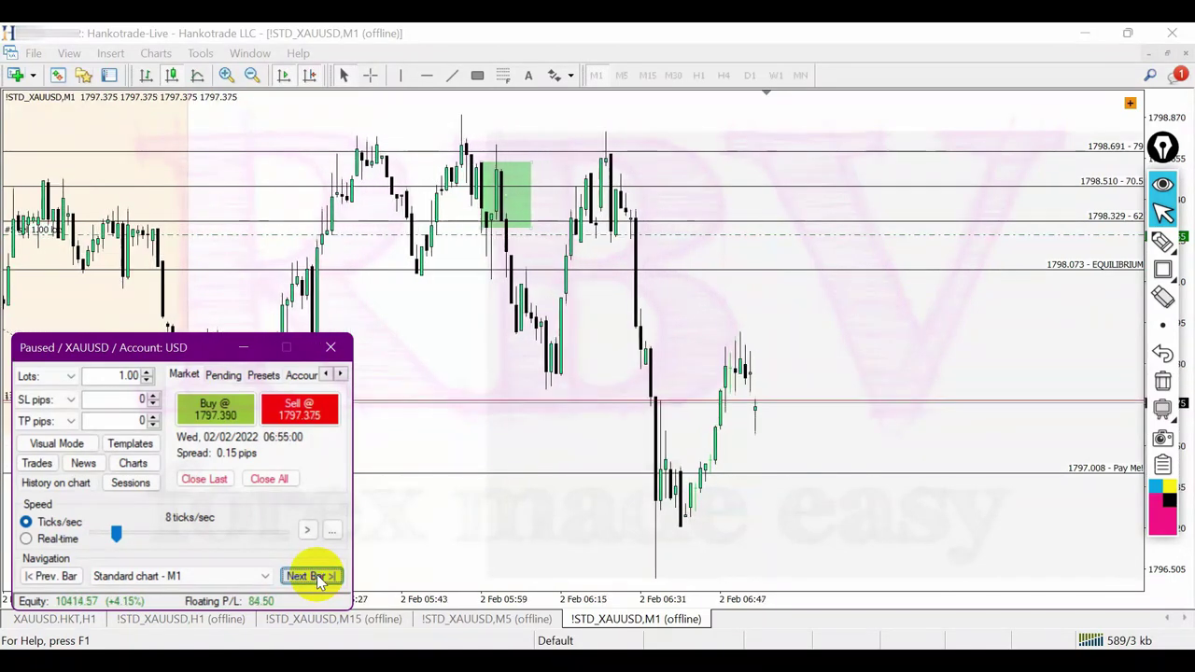
left_click(316, 577)
left_click(316, 577)
left_click(315, 577)
left_click(316, 577)
left_click(315, 577)
left_click(316, 577)
left_click(316, 577)
left_click(315, 577)
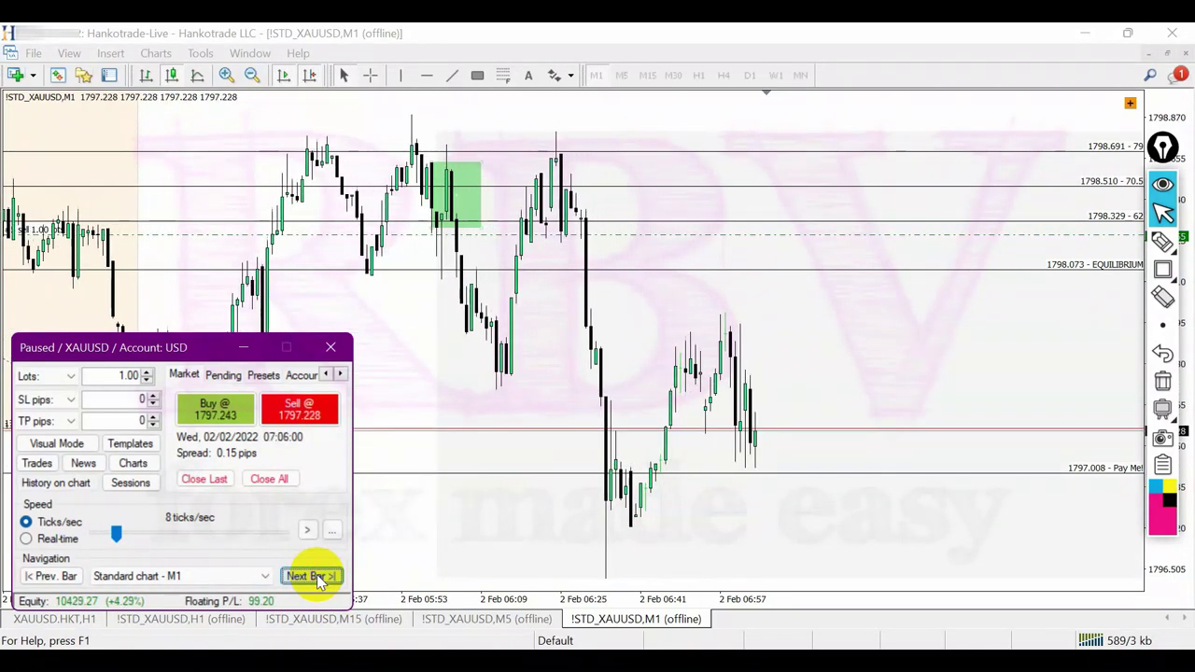
left_click(316, 577)
- Measure the distance from the sell entry line down to the lowest wick after entry on the M1 chart
left_click(371, 74)
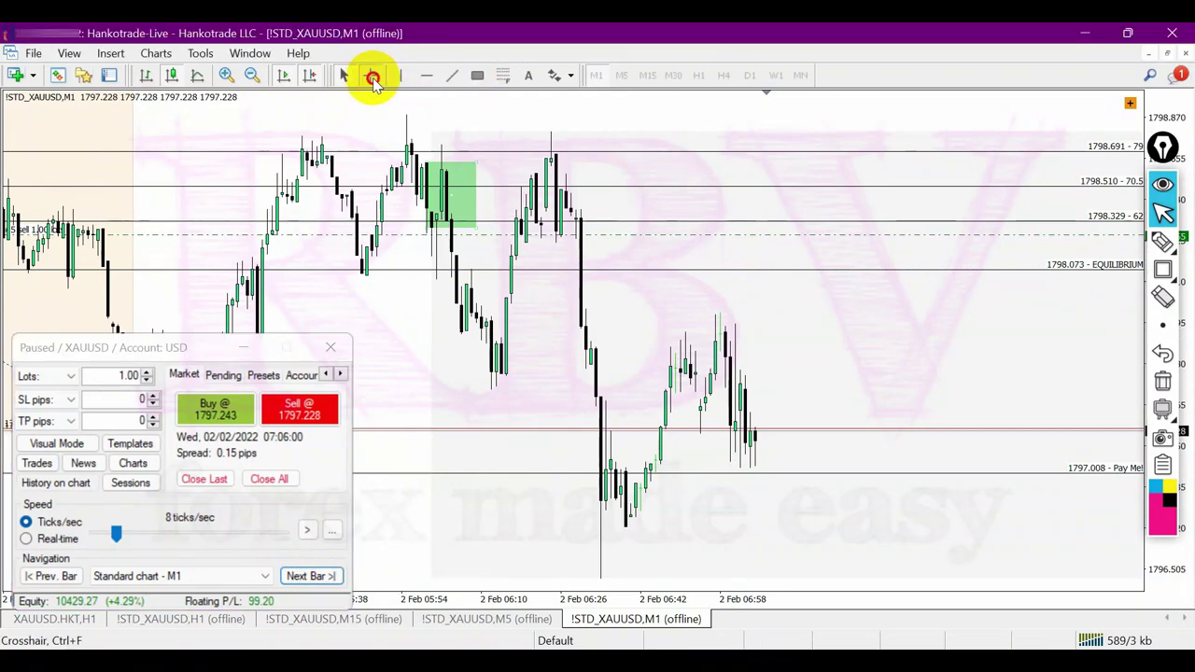
left_click_drag(682, 238, 608, 582)
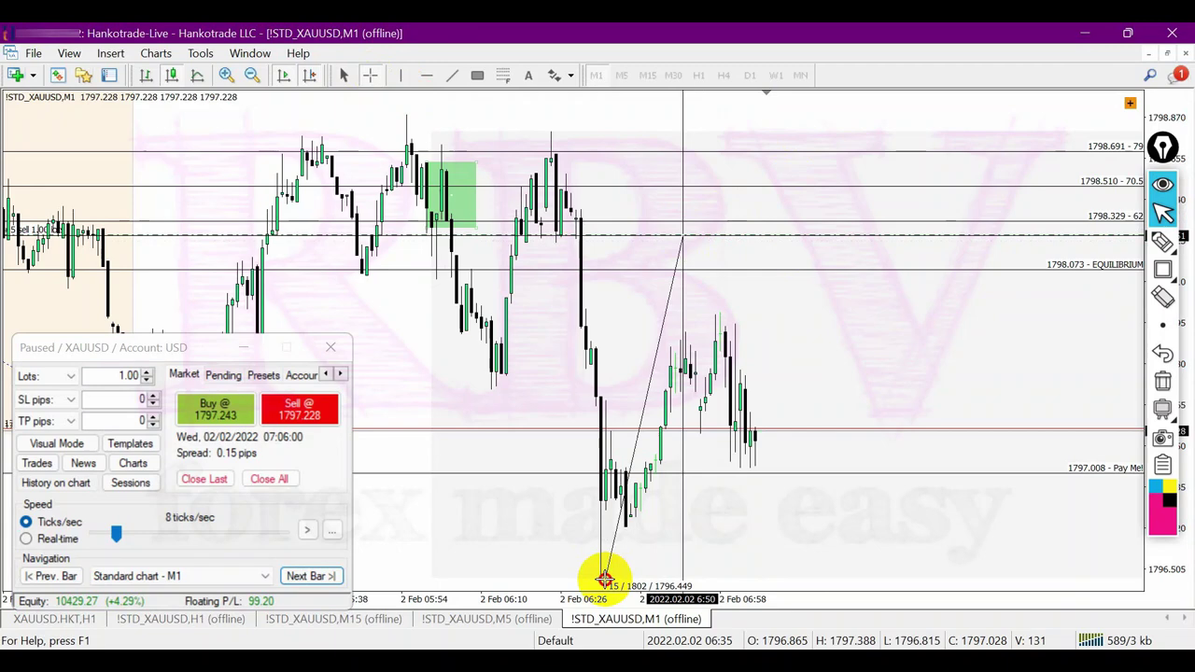
left_click_drag(605, 578, 605, 578)
- Advance the M1 replay bar by bar to 07:41 while the sell trade keeps running
left_click(311, 576)
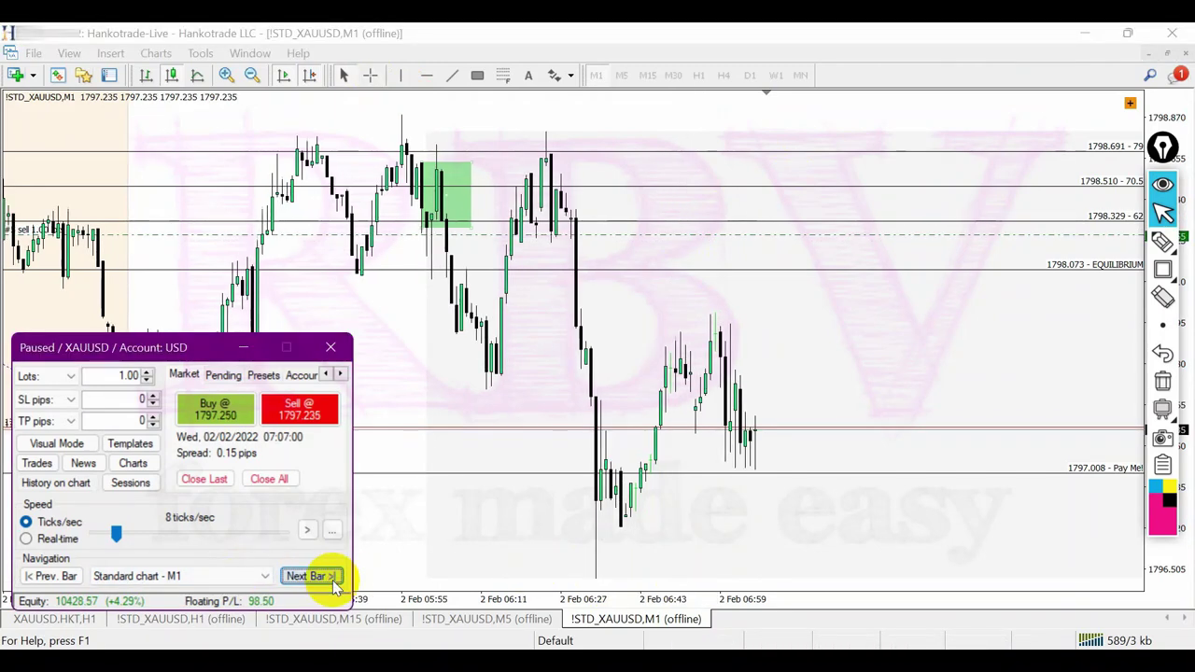
left_click(312, 576)
left_click(312, 576)
left_click(312, 576)
left_click(312, 575)
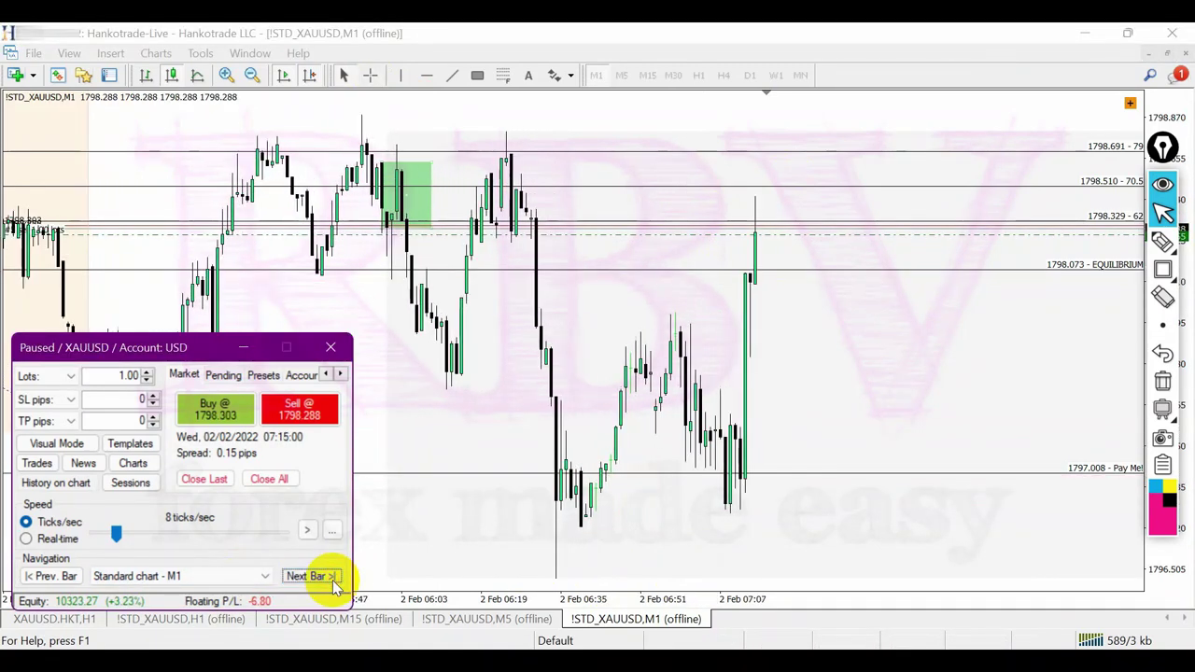
left_click(312, 576)
left_click(334, 582)
left_click(333, 583)
left_click(333, 583)
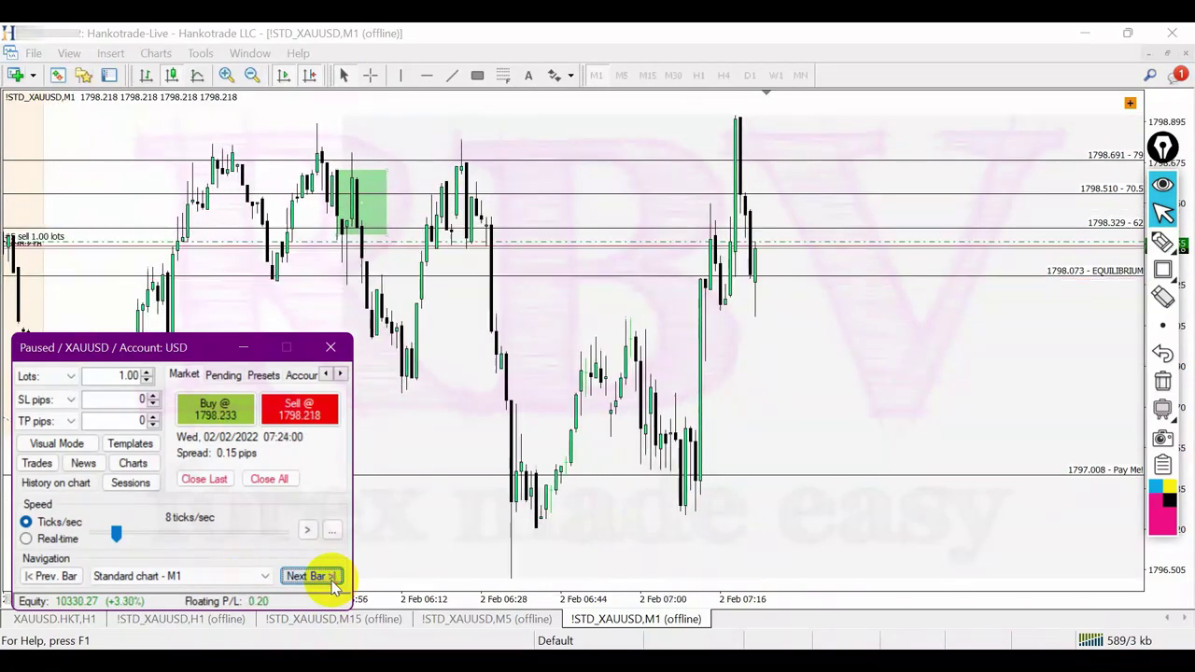
left_click(333, 583)
left_click(333, 583)
left_click(322, 576)
left_click(322, 576)
left_click(688, 301)
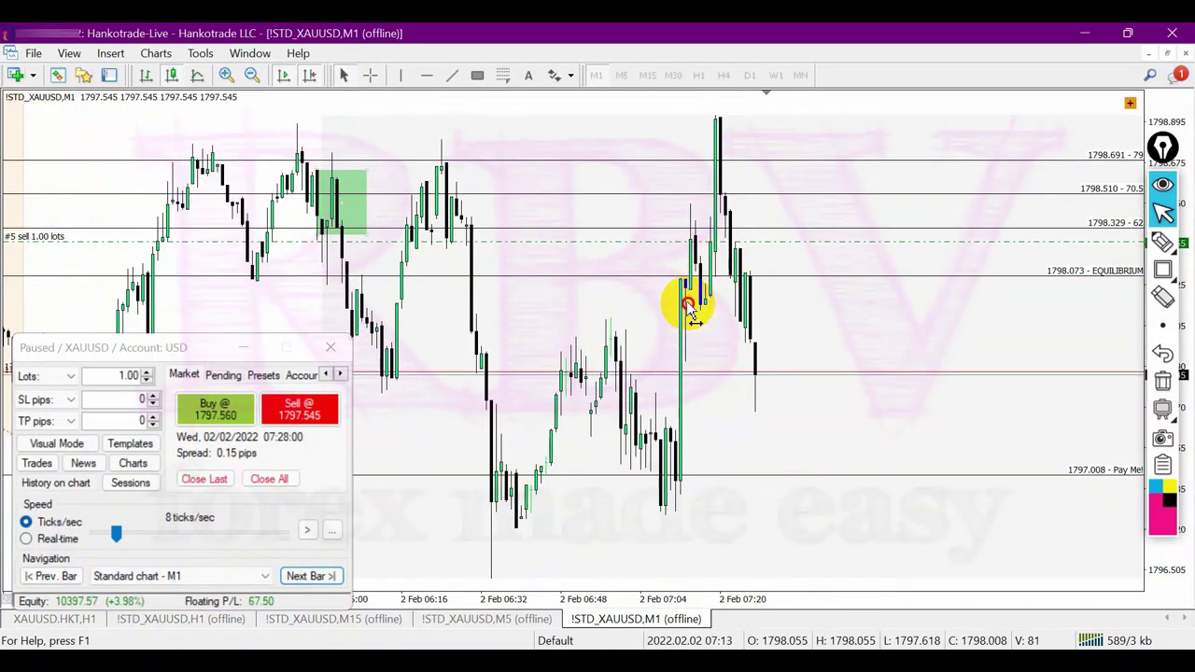
left_click(328, 576)
left_click(331, 576)
left_click(331, 575)
left_click(331, 576)
left_click(331, 576)
left_click(332, 576)
left_click(331, 576)
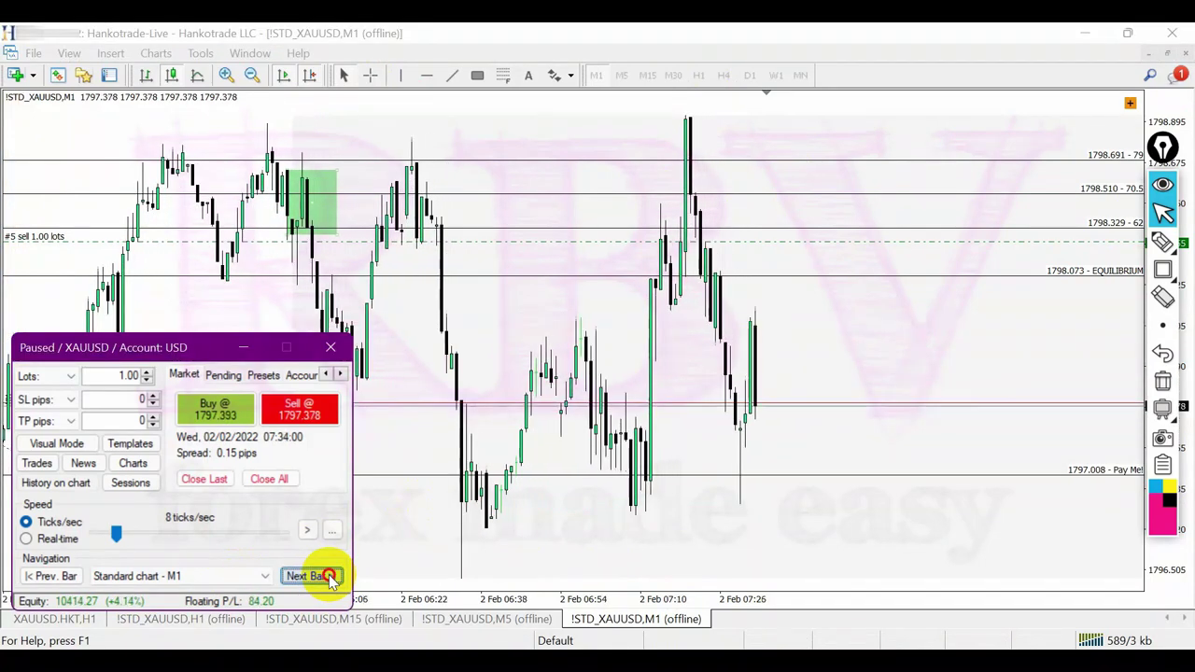
left_click(331, 576)
left_click(331, 575)
left_click(331, 576)
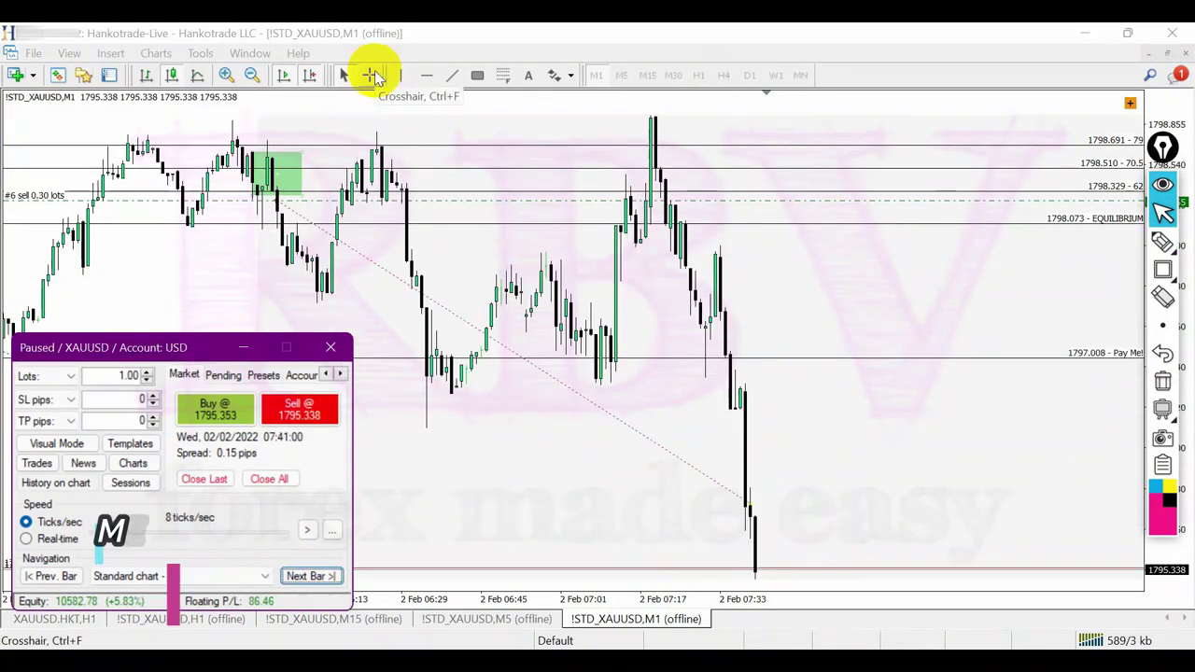
- Measure from the sell entry line to the current price at 07:41, and again after advancing the replay one bar to 07:42
left_click(371, 74)
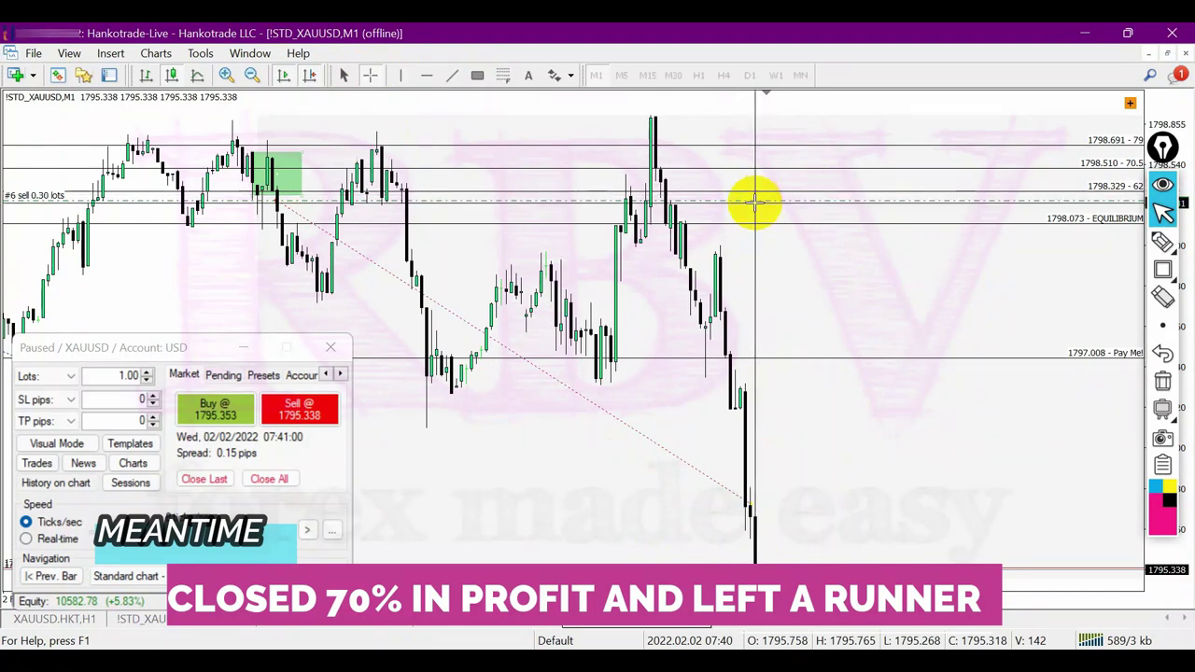
left_click_drag(754, 201, 754, 571)
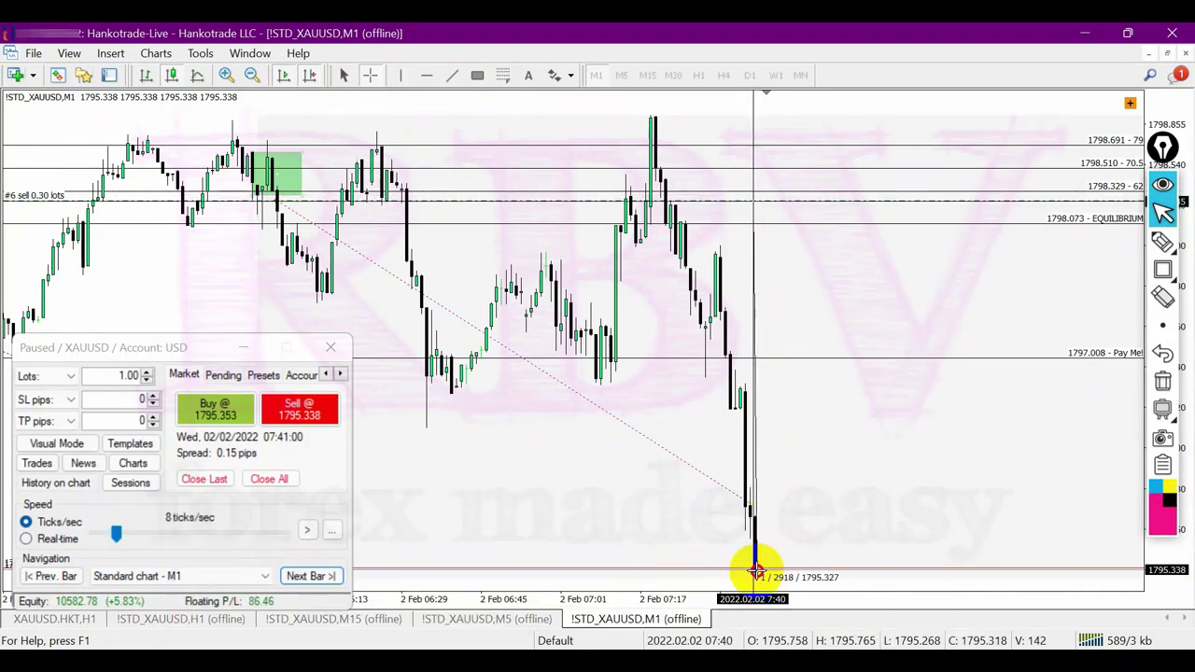
left_click(314, 576)
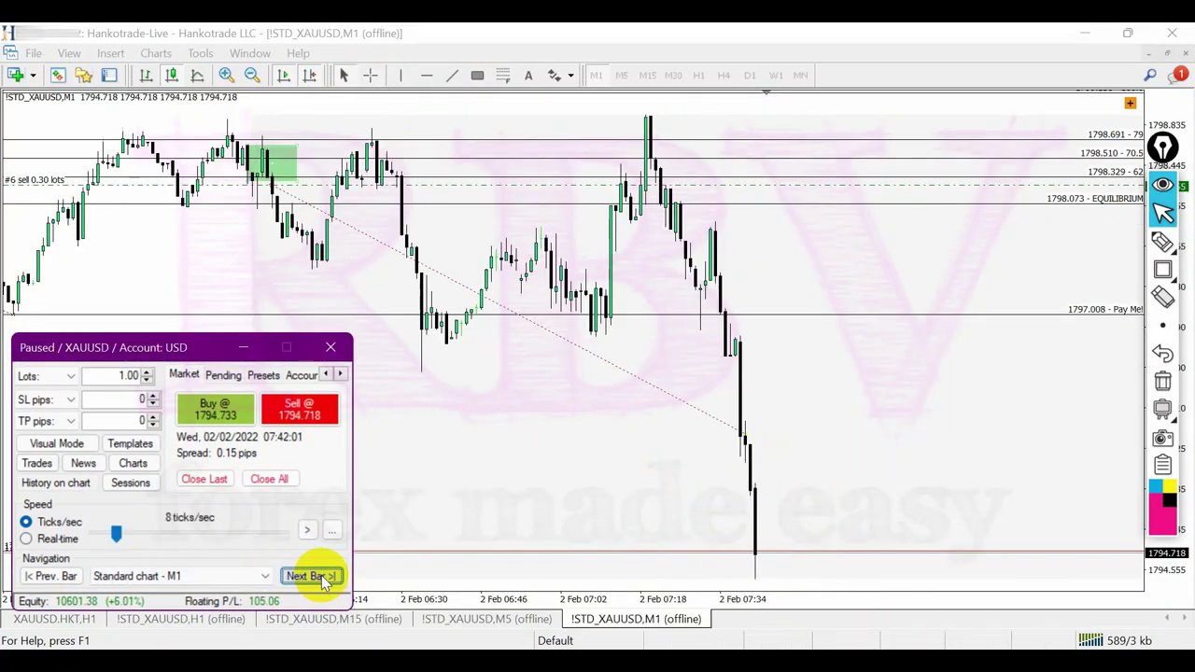
left_click(370, 75)
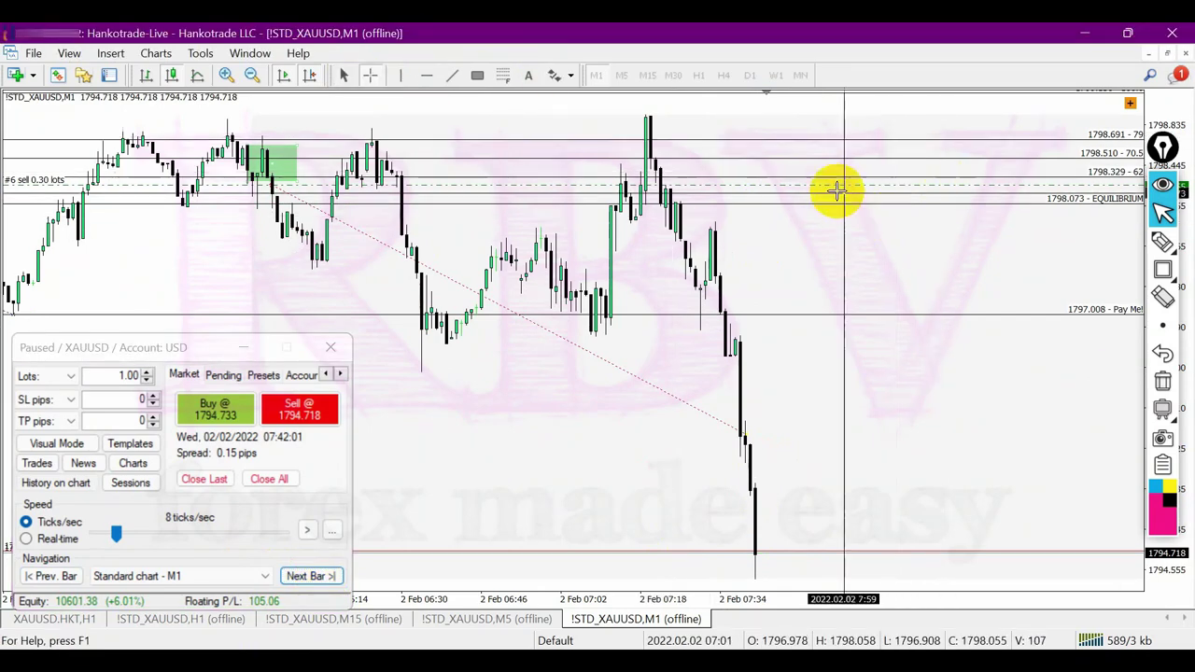
mouse_move(803, 187)
left_mouse_down()
mouse_move(731, 563)
mouse_move(761, 558)
left_mouse_up()
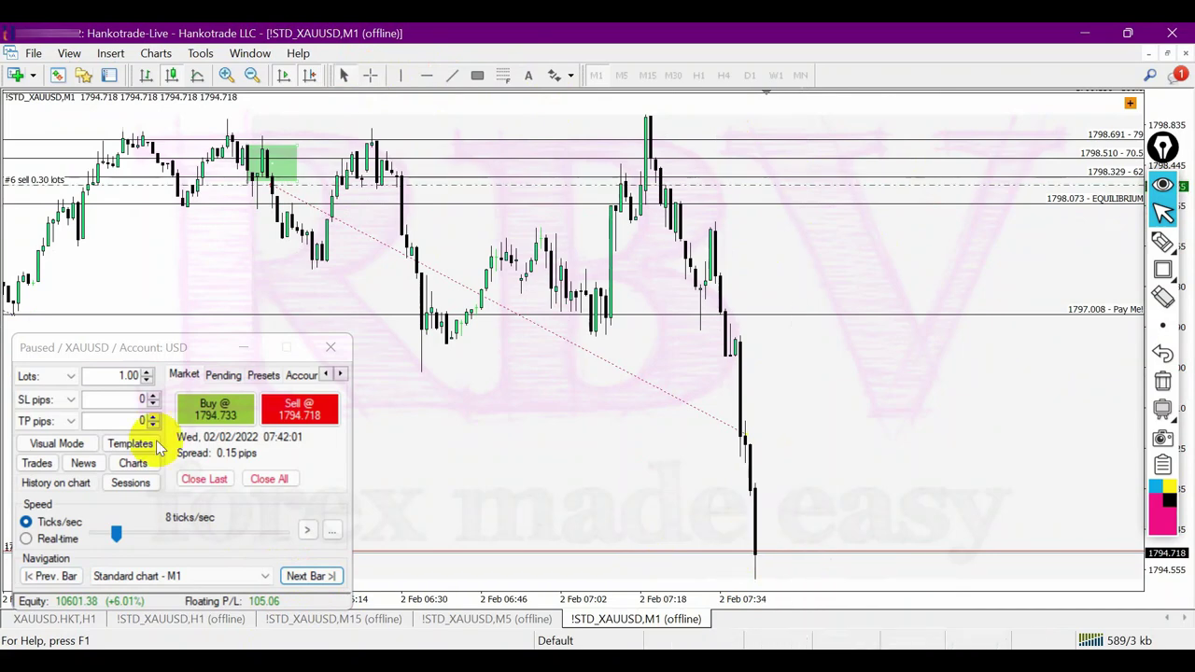
- Close 0.20 lots of the 0.30-lot sell order and move the stop loss of the remaining 0.10 lots to break-even
left_click(35, 463)
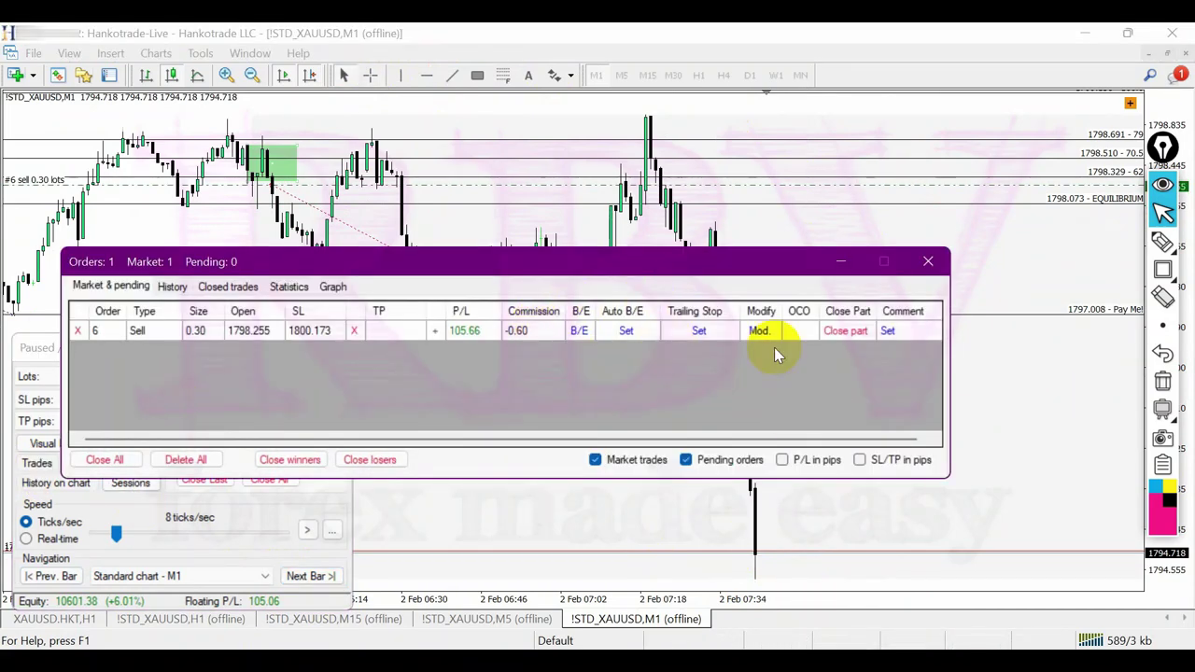
left_click(844, 332)
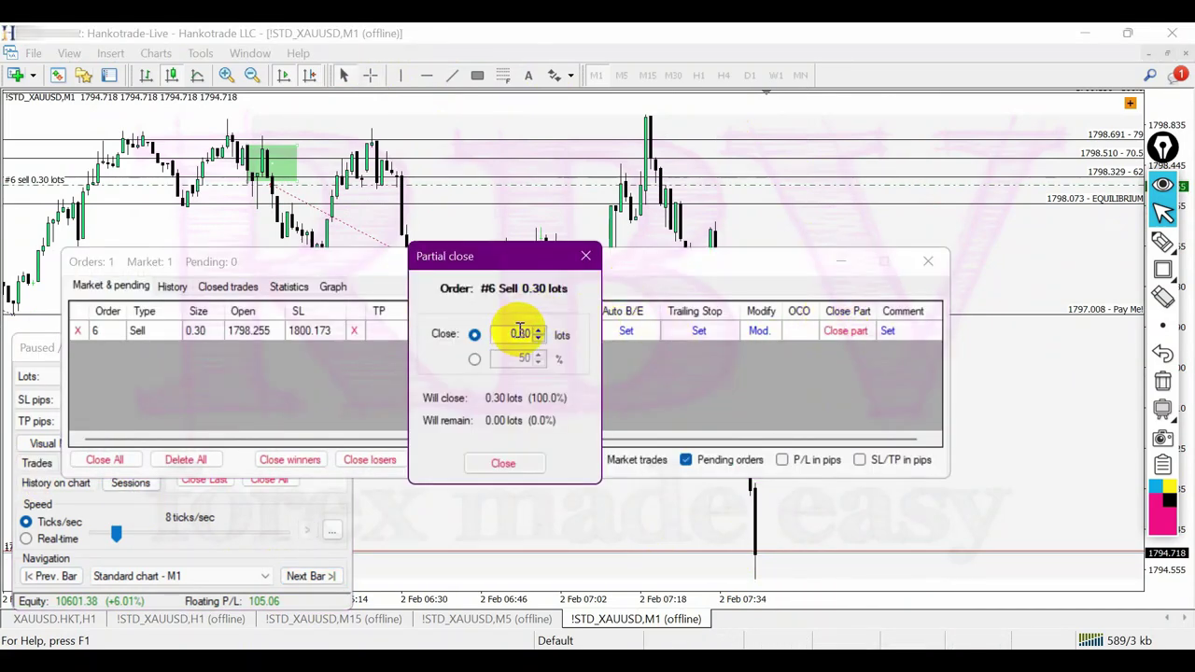
left_click(504, 463)
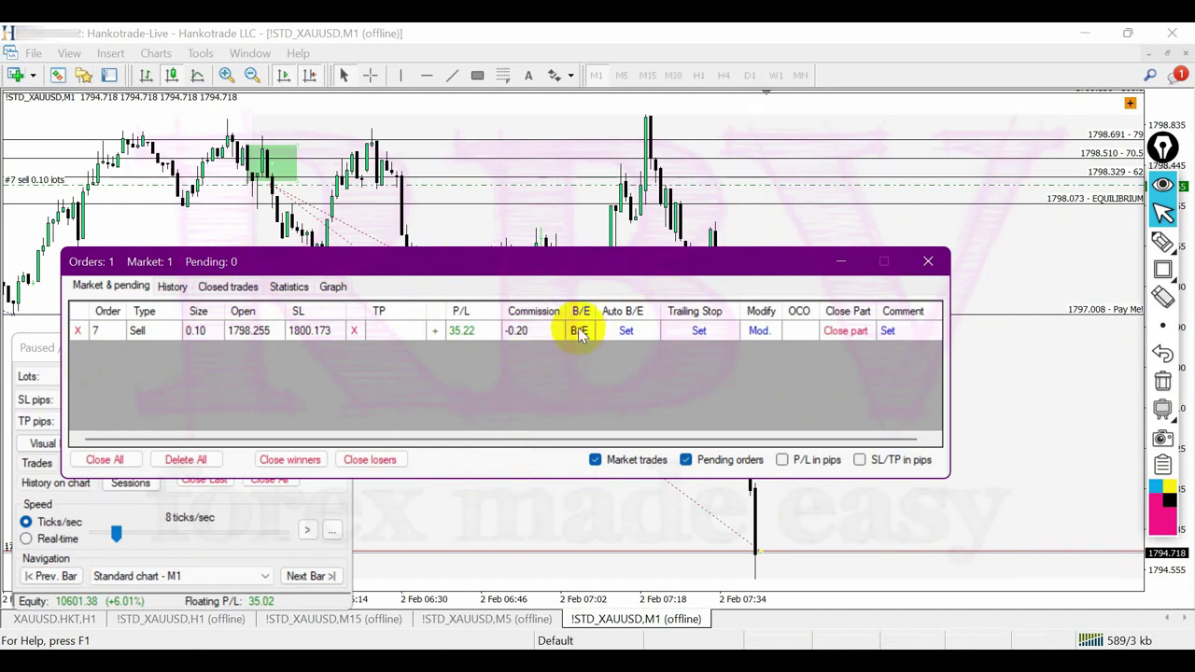
left_click(929, 262)
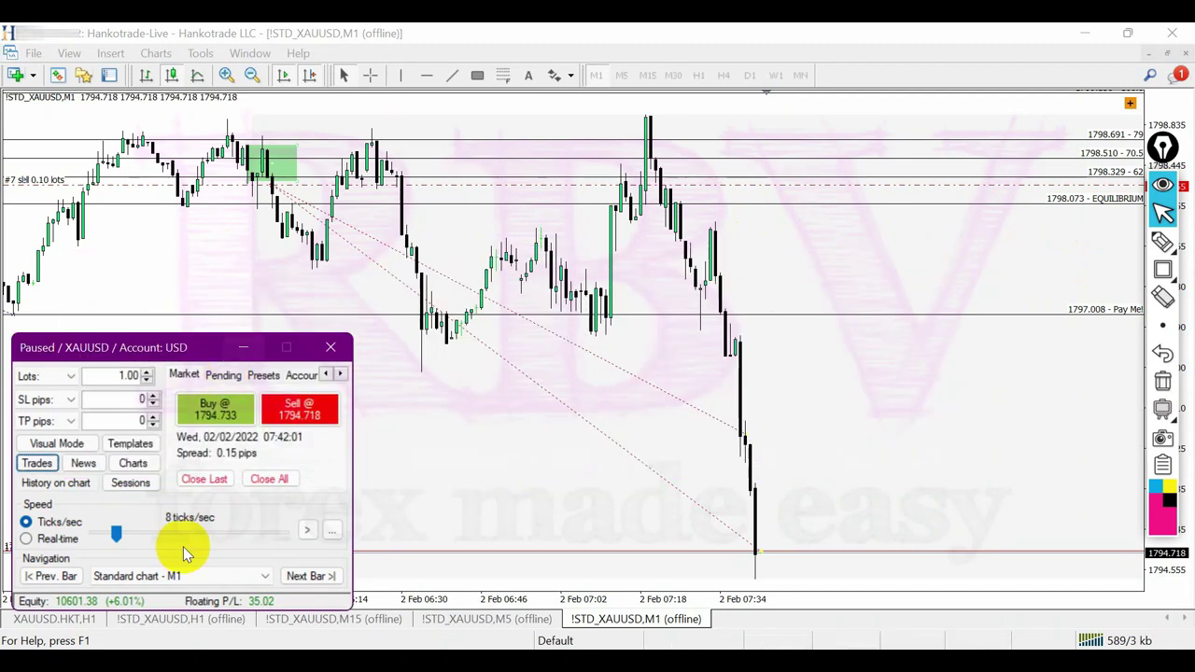
- Advance the M1 replay bar by bar from 07:42 to 08:19 with the 0.10-lot runner
left_click(310, 576)
left_click(310, 576)
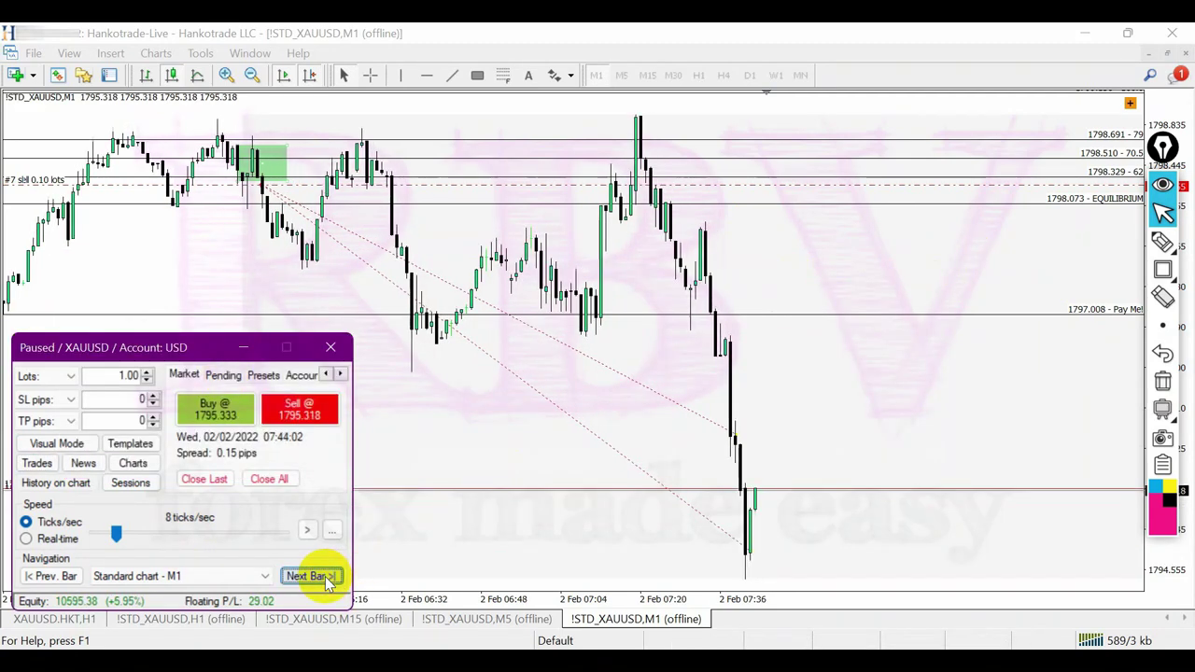
left_click(326, 579)
left_click(326, 580)
left_click(325, 579)
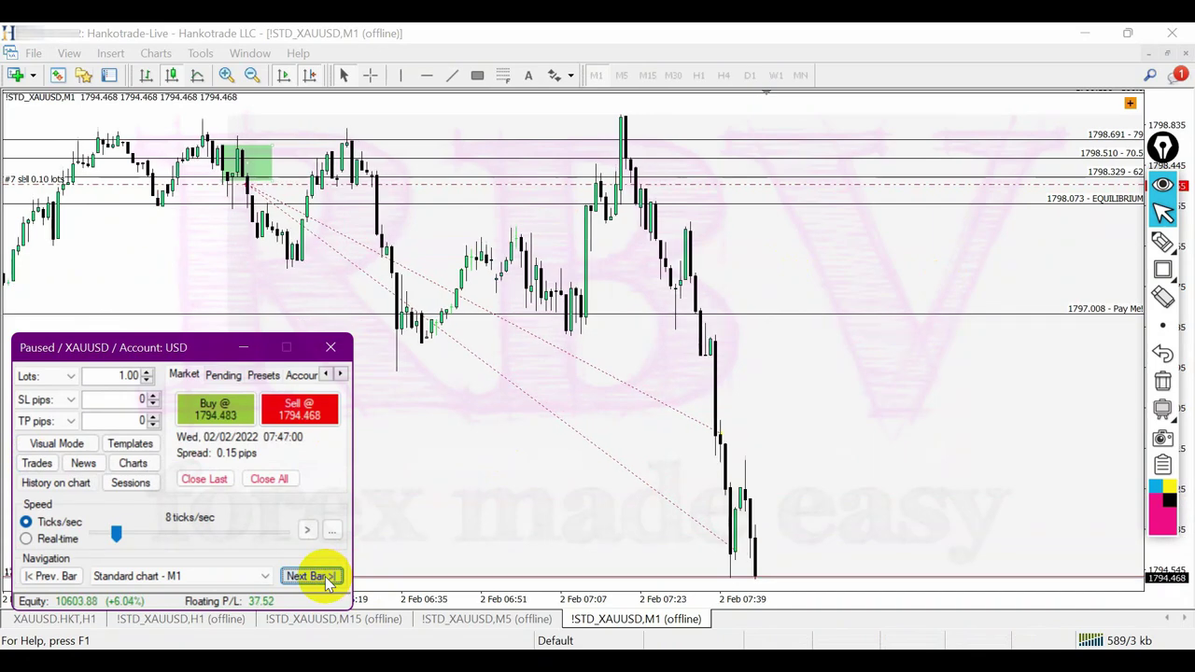
left_click(326, 580)
left_click(326, 580)
left_click(325, 580)
left_click(325, 580)
left_click(326, 580)
left_click(325, 580)
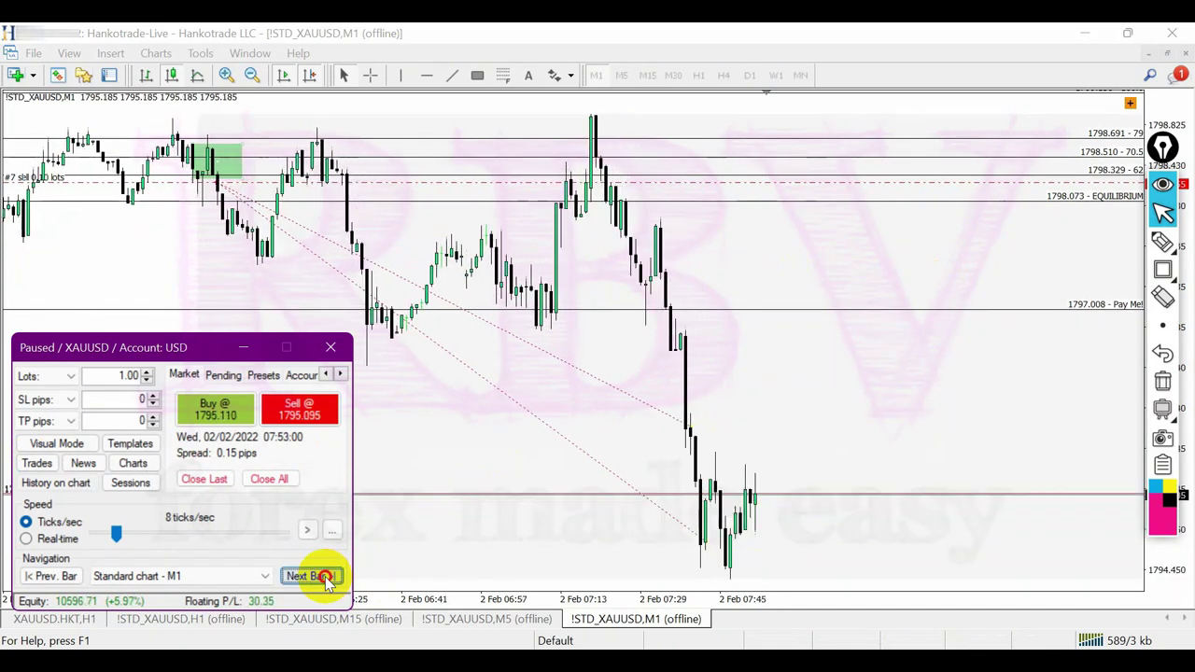
left_click(326, 580)
left_click(326, 580)
left_click(325, 580)
left_click(326, 580)
left_click(326, 580)
left_click(326, 580)
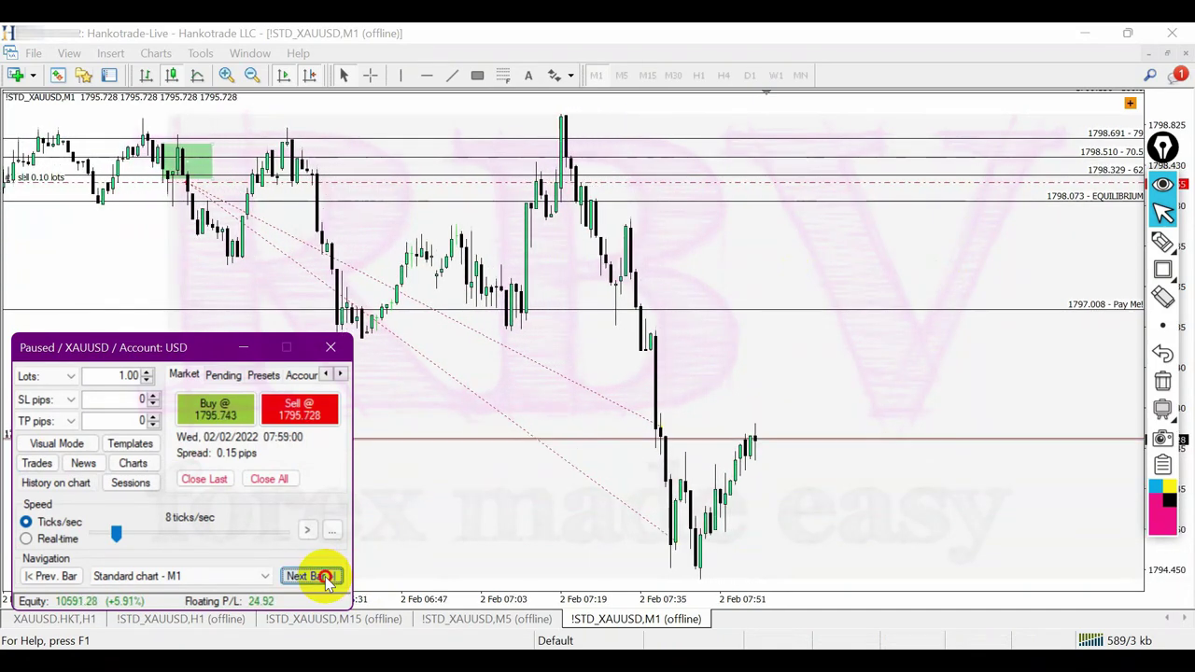
left_click(325, 580)
left_click(326, 580)
left_click(326, 580)
left_click(326, 579)
left_click(325, 579)
left_click(326, 579)
left_click(326, 579)
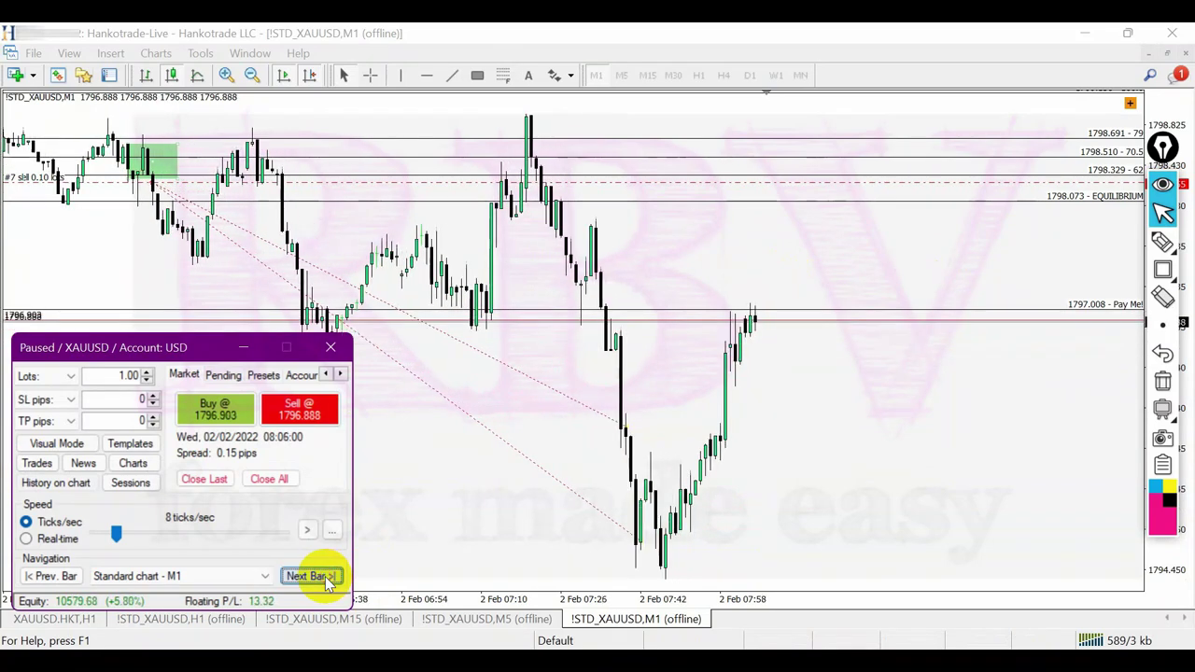
left_click(325, 579)
left_click(325, 580)
left_click(326, 580)
left_click(326, 579)
left_click(326, 580)
left_click(326, 580)
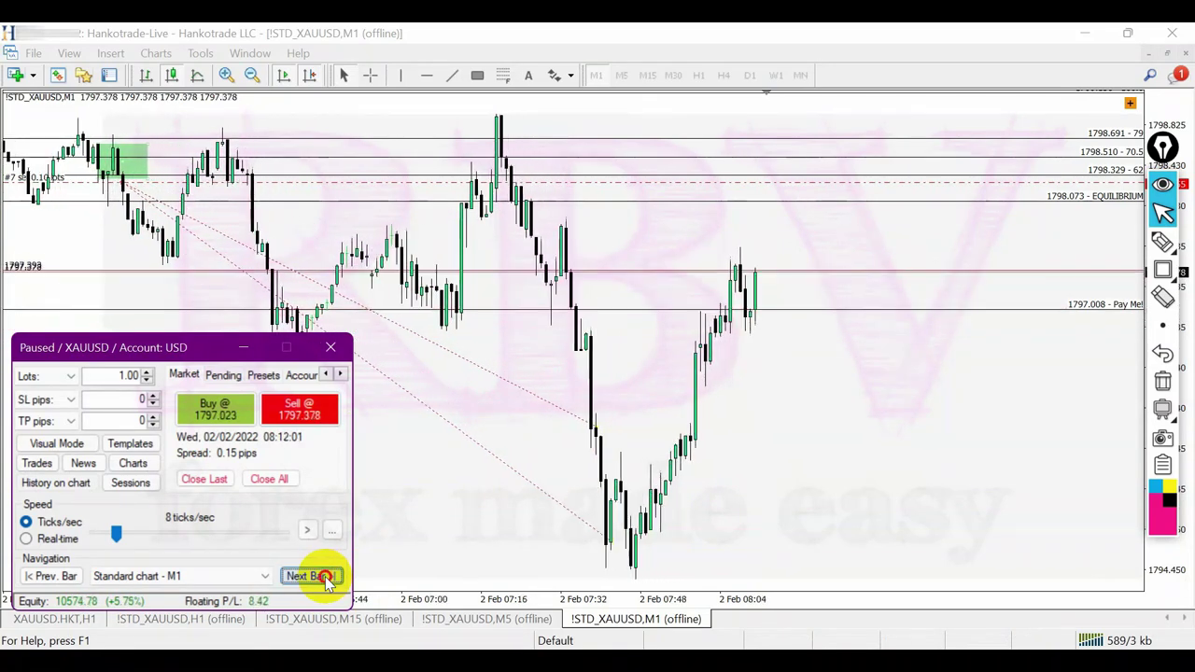
left_click(326, 580)
left_click(326, 580)
left_click(326, 579)
left_click(326, 579)
left_click(326, 580)
left_click(326, 579)
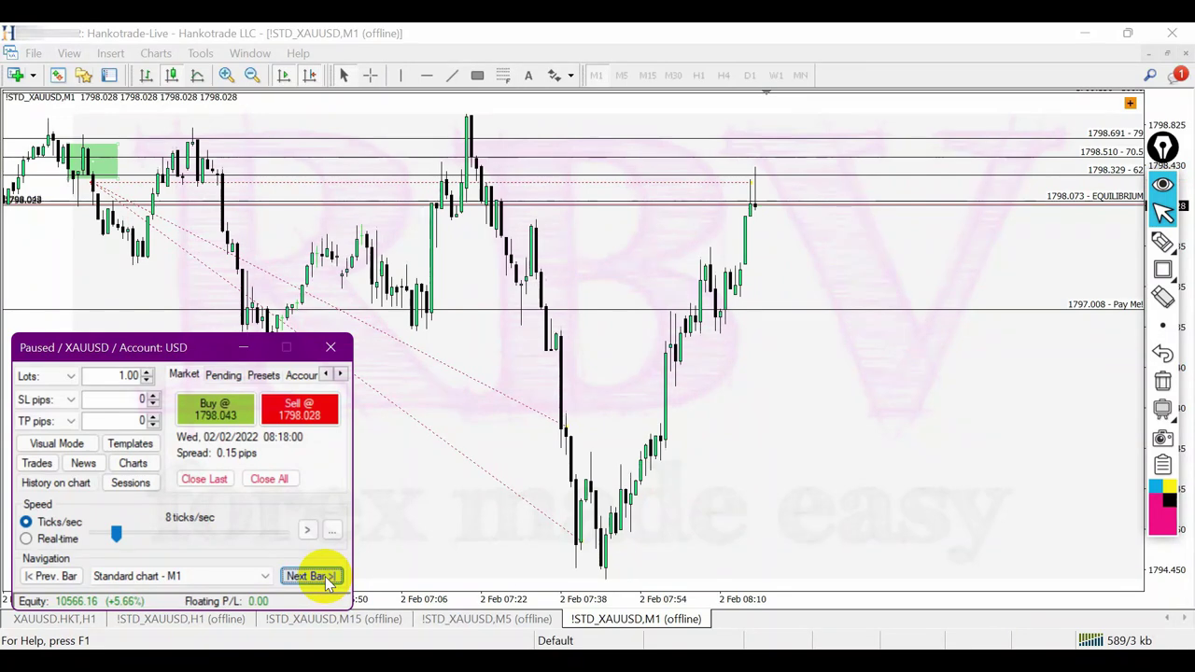
left_click(326, 580)
- Examine the completed sell trade on the M5 chart and the zoomed-out M1 chart, ending on M5
left_click(486, 620)
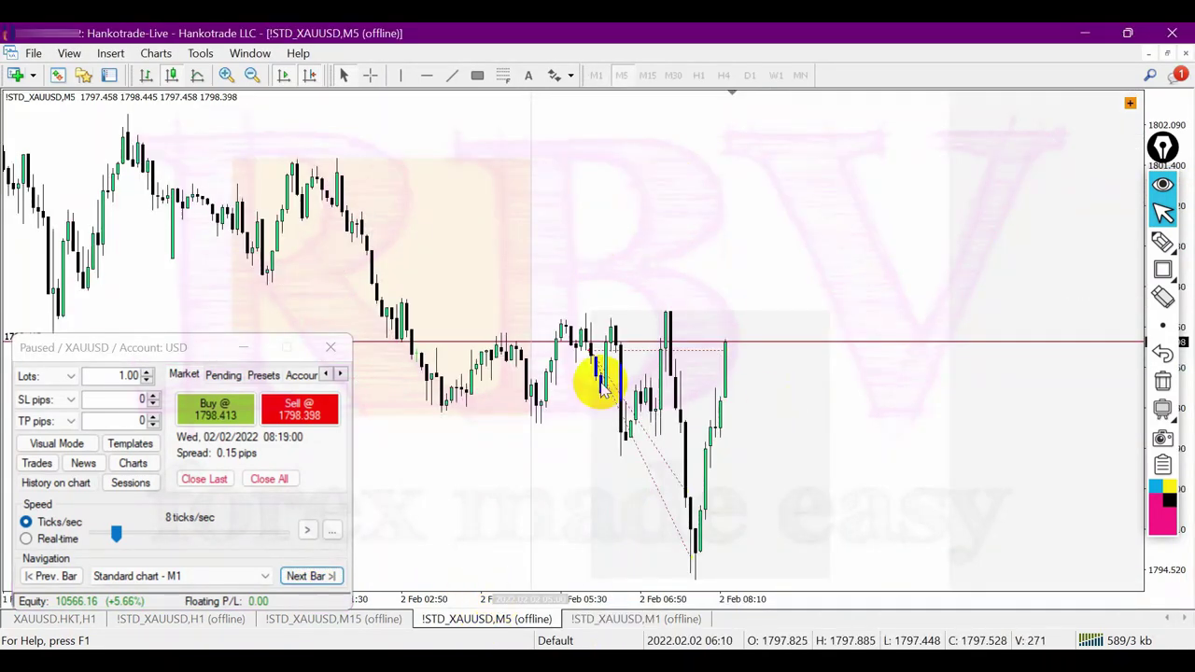
left_click(632, 620)
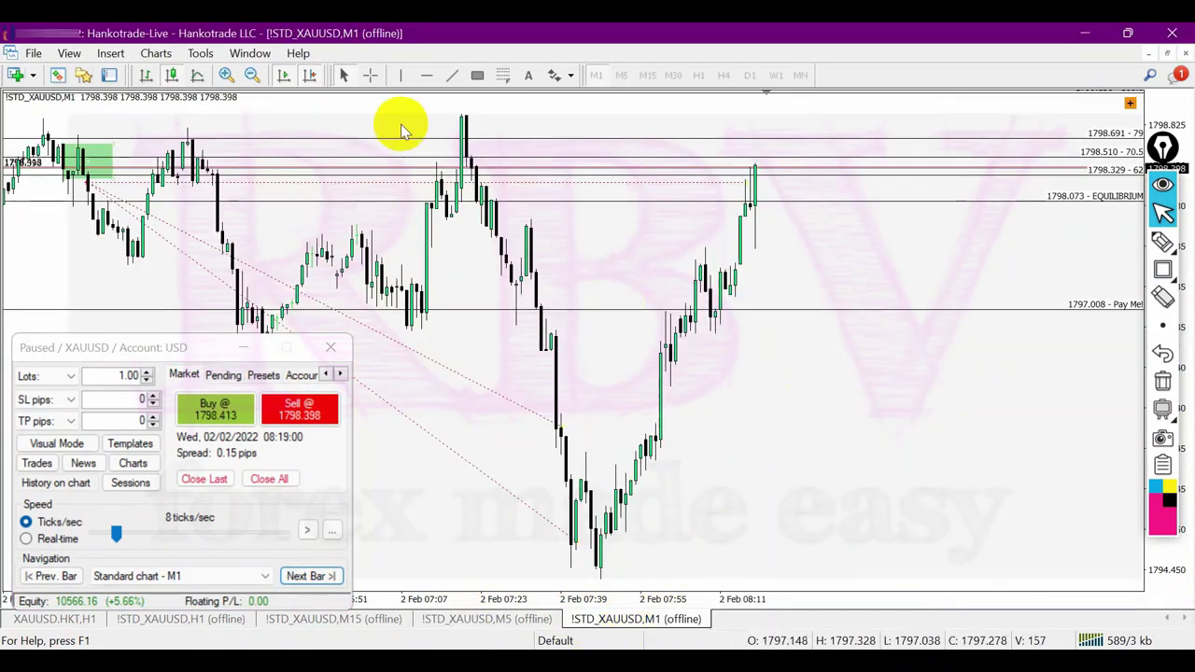
left_click(252, 77)
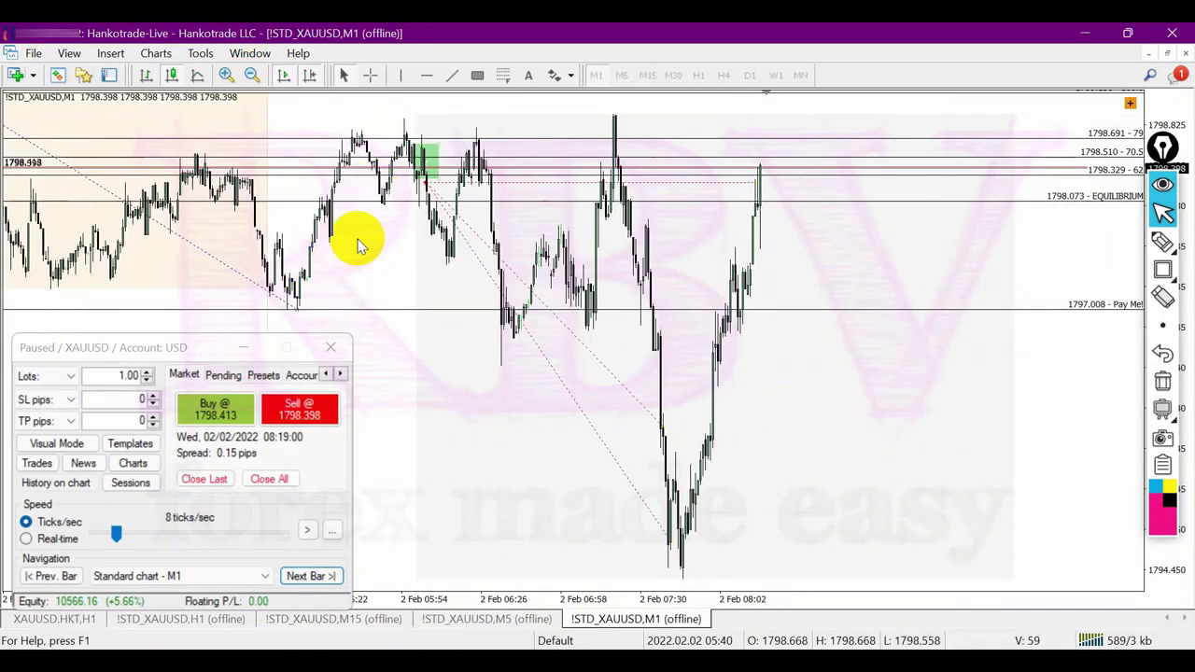
left_click(252, 76)
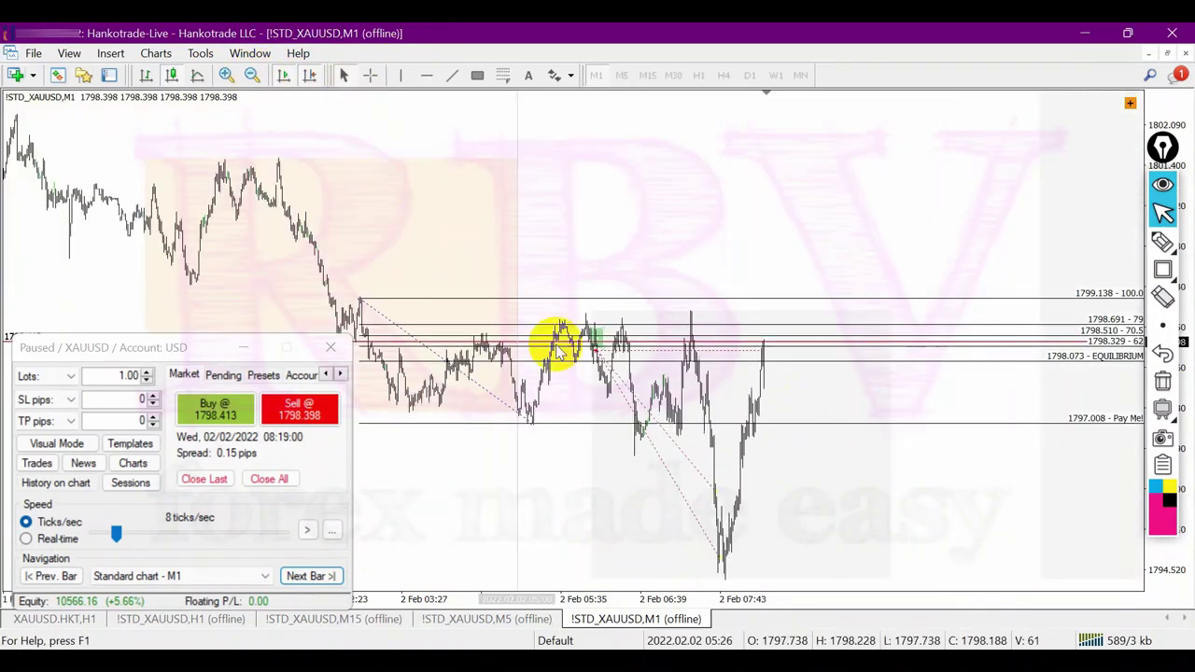
right_click(607, 342)
left_click(507, 316)
left_click(523, 619)
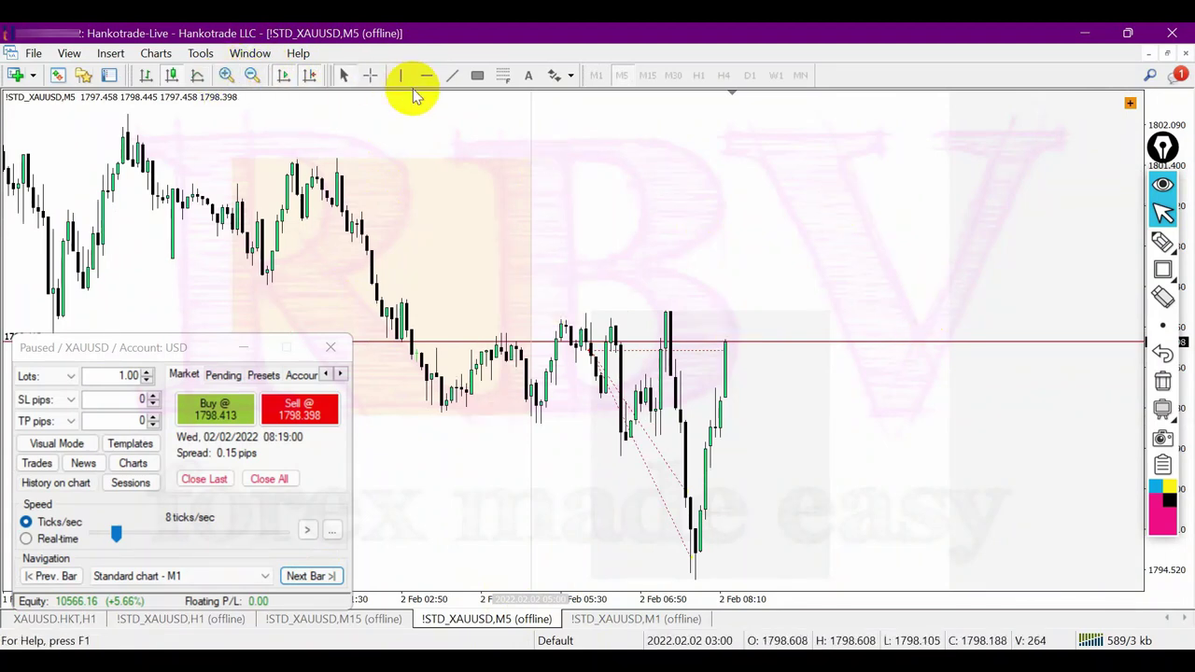
- Draw a Fibonacci retracement on the M5 chart from the 1798.928 swing high to the 1794.358 low
left_click(502, 76)
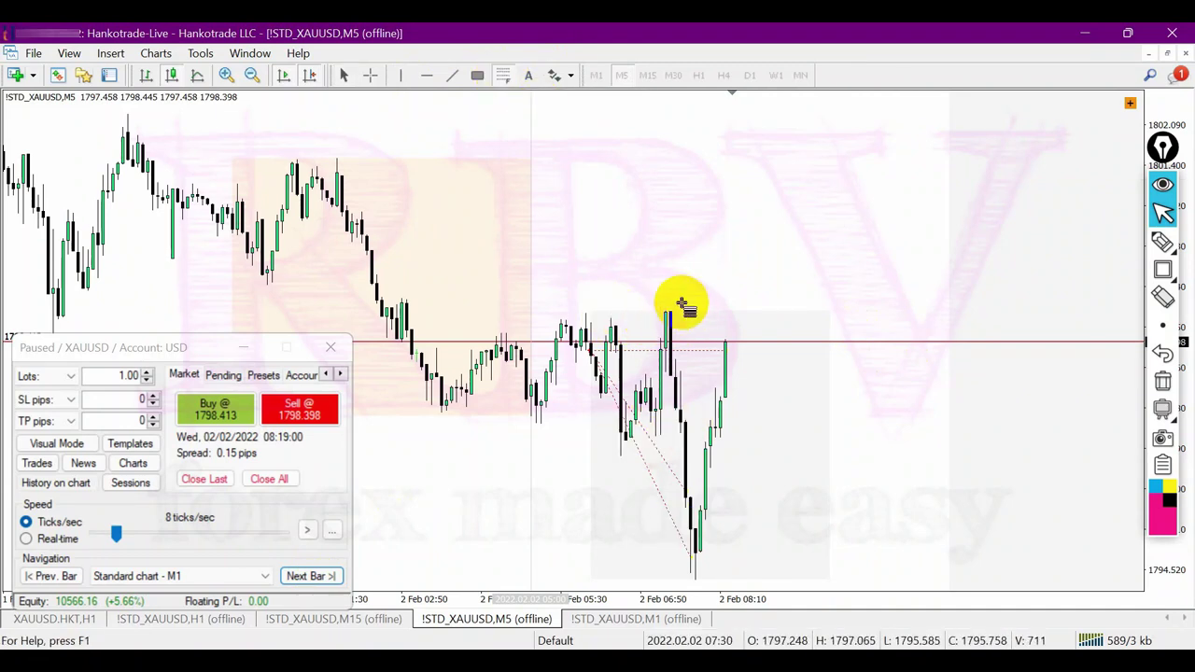
left_click_drag(669, 311, 698, 580)
left_click(681, 419)
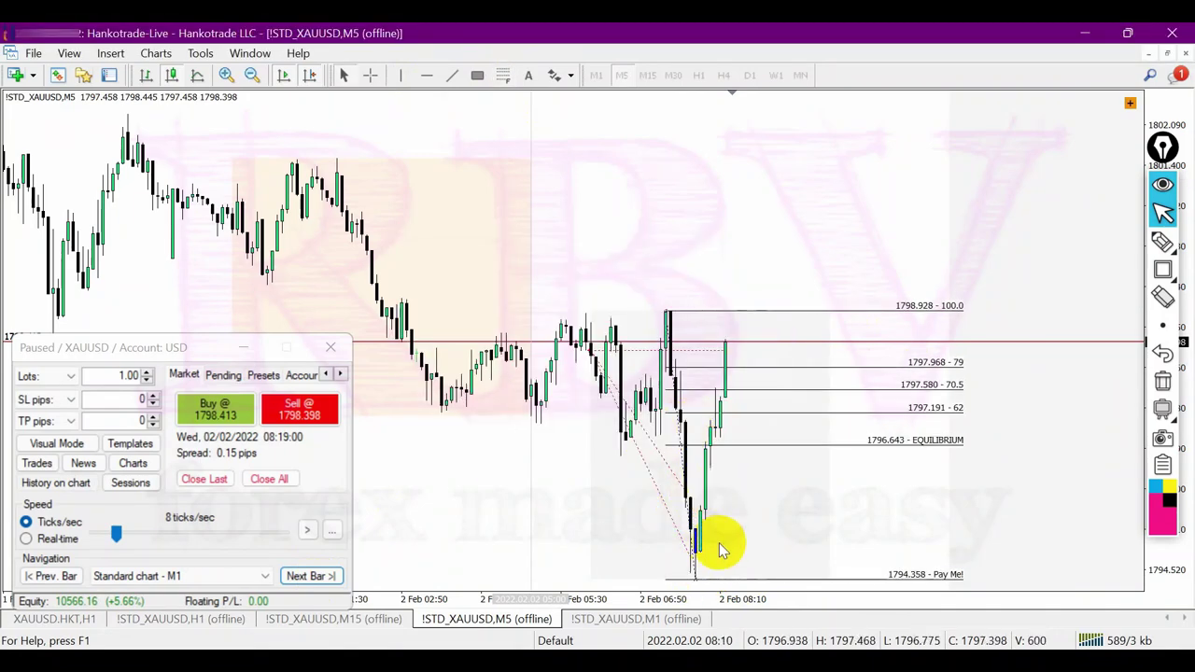
- Set the replay navigation to the M5 standard chart and advance bar by bar to 08:25
left_click(224, 571)
left_click(182, 603)
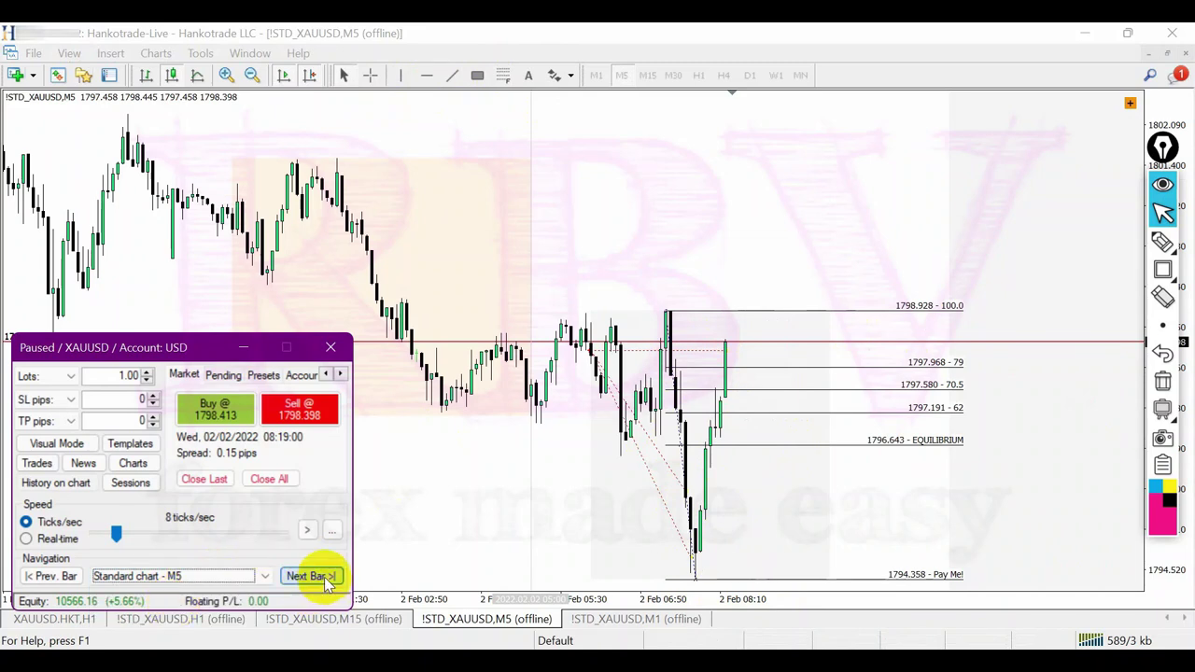
left_click(310, 576)
left_click(310, 576)
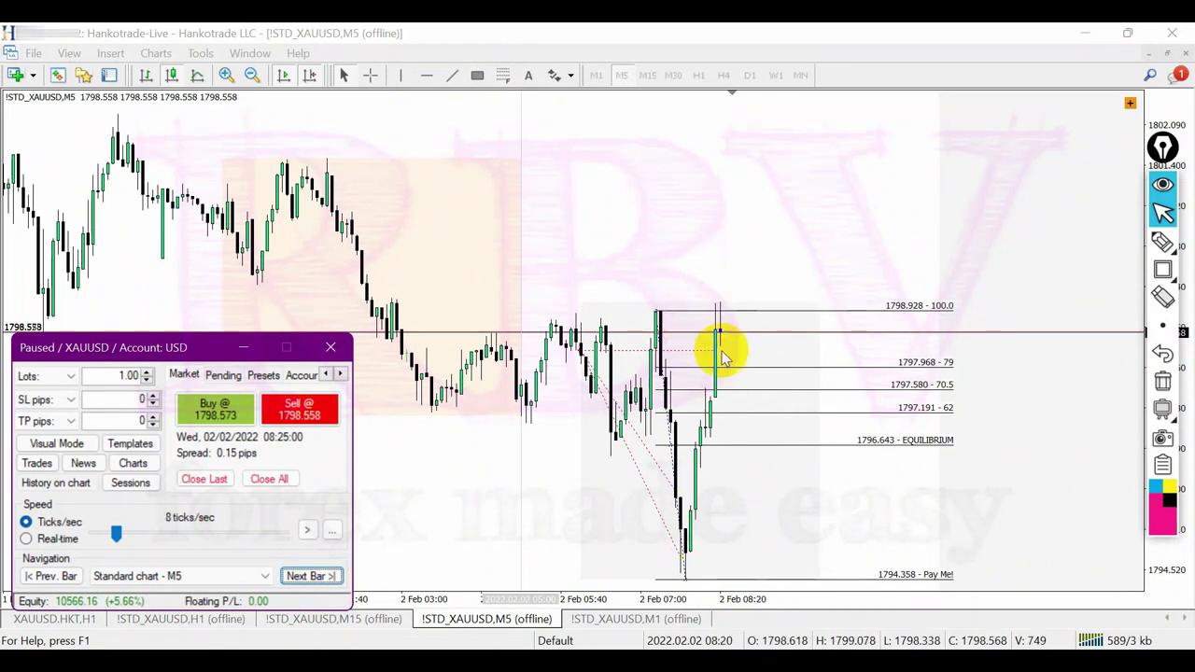
- Delete the Fibonacci retracement from the M5 chart and advance the replay to 08:35
right_click(660, 318)
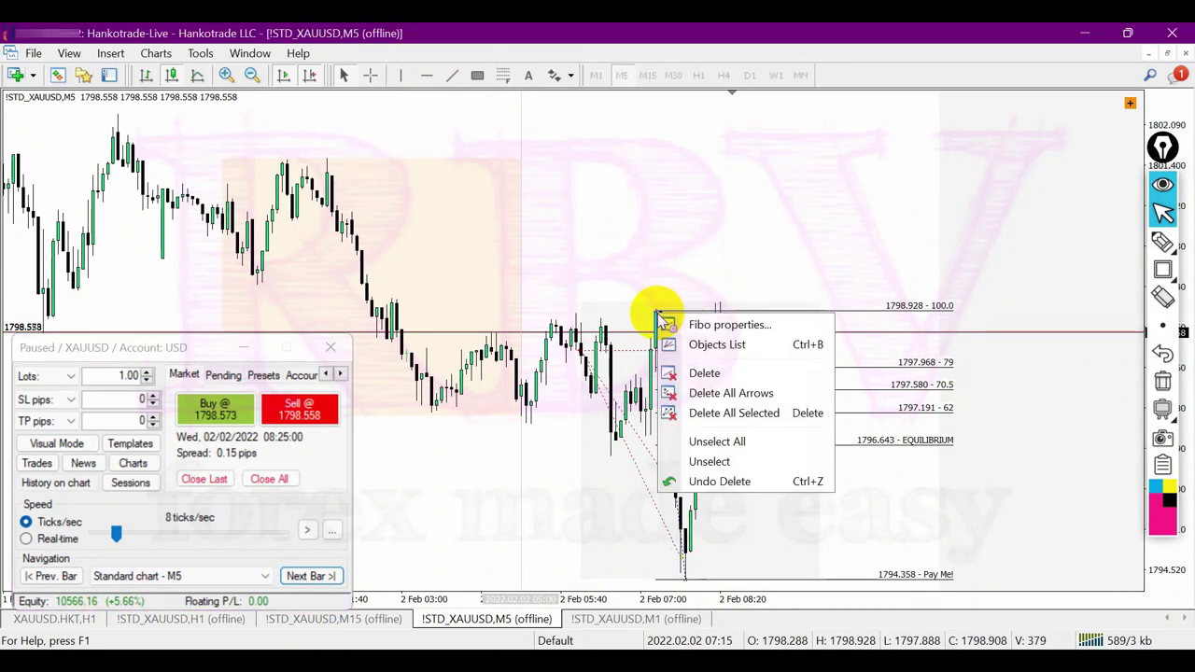
left_click(706, 374)
left_click(309, 576)
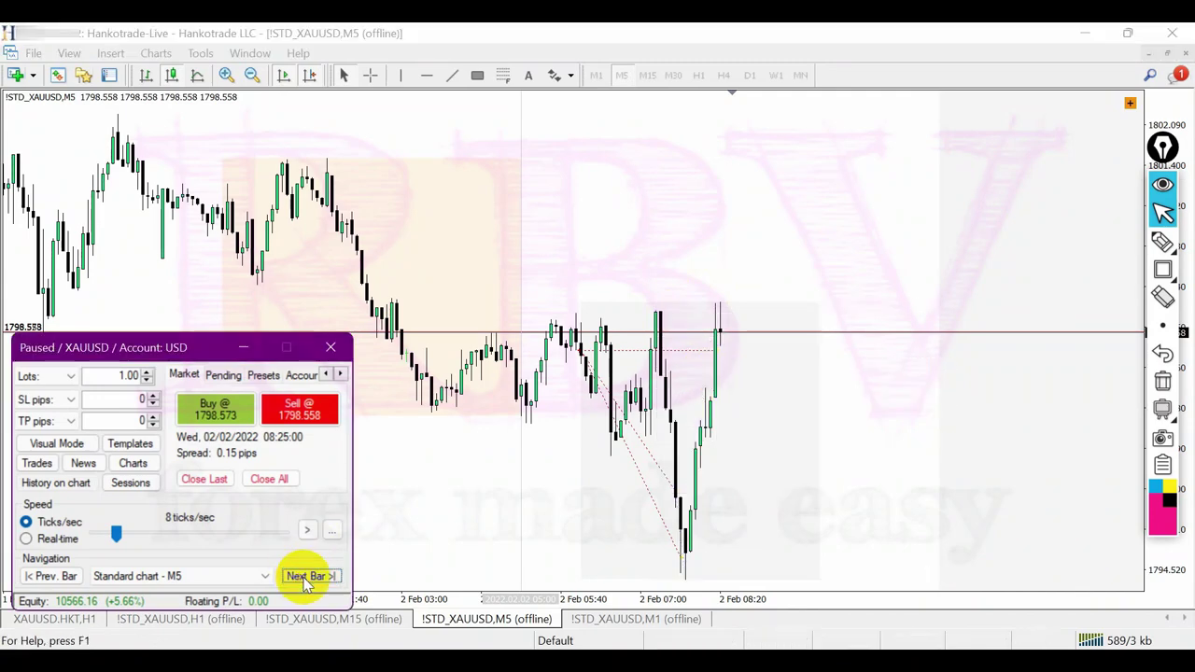
left_click(306, 577)
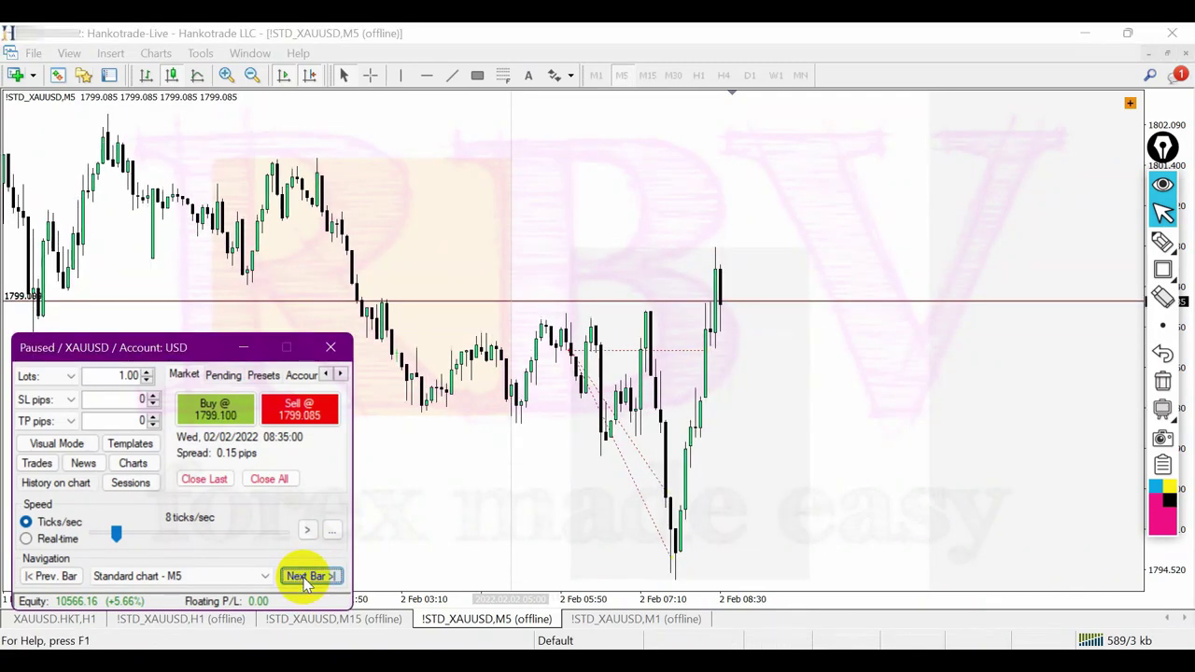
- Draw a Fibonacci retracement from the 1801.518 swing high to the 1794.358 low and advance the M5 replay to 08:45
left_click(320, 161)
mouse_move(320, 160)
left_mouse_down()
mouse_move(616, 480)
mouse_move(682, 581)
left_mouse_up()
left_click(683, 421)
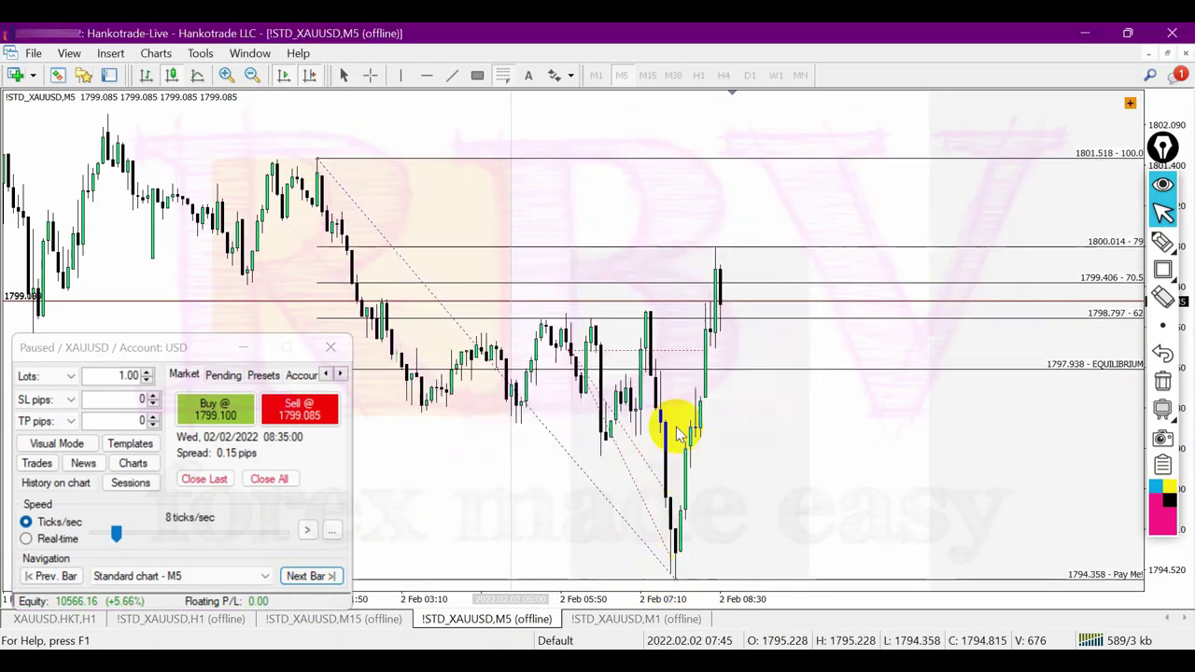
left_click(227, 76)
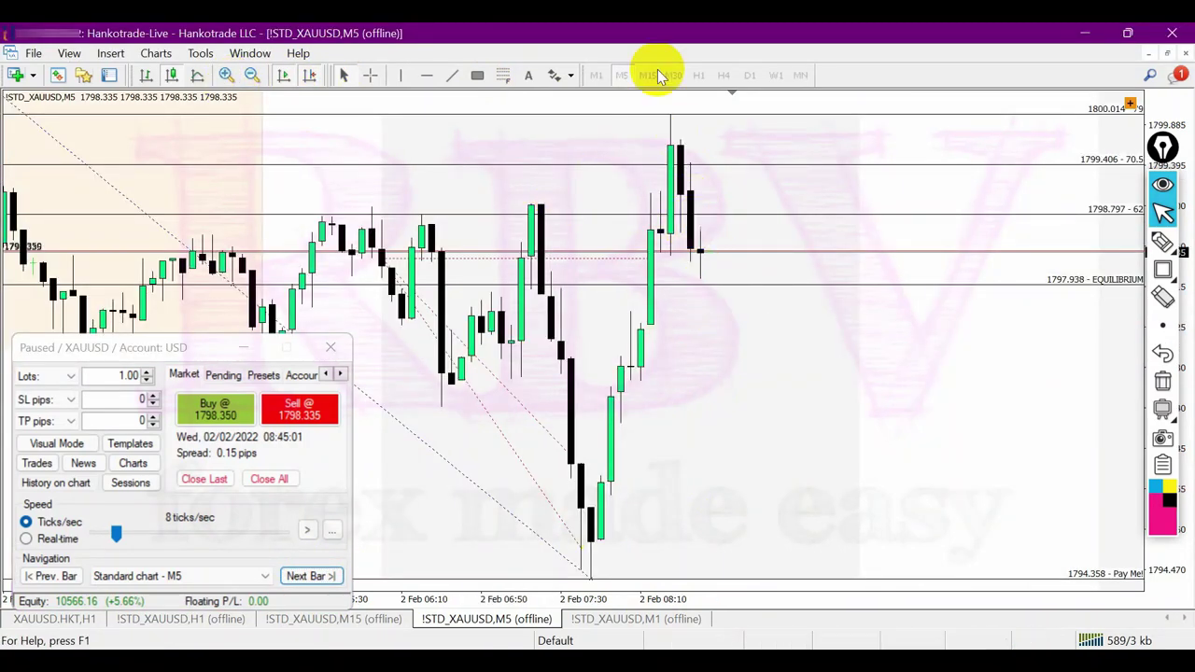
- Mark a short horizontal pen line across the latest M5 candles near the current price, and clear the annotation
mouse_move(1163, 241)
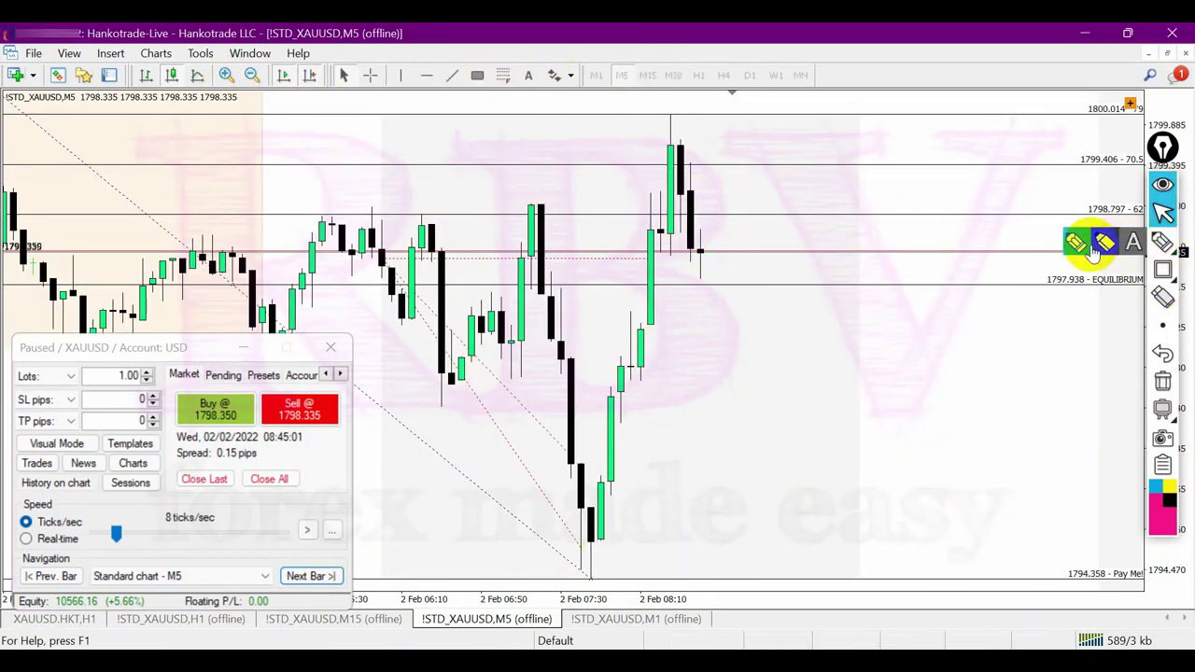
left_click(1088, 245)
left_click_drag(670, 254, 731, 253)
left_click(1162, 186)
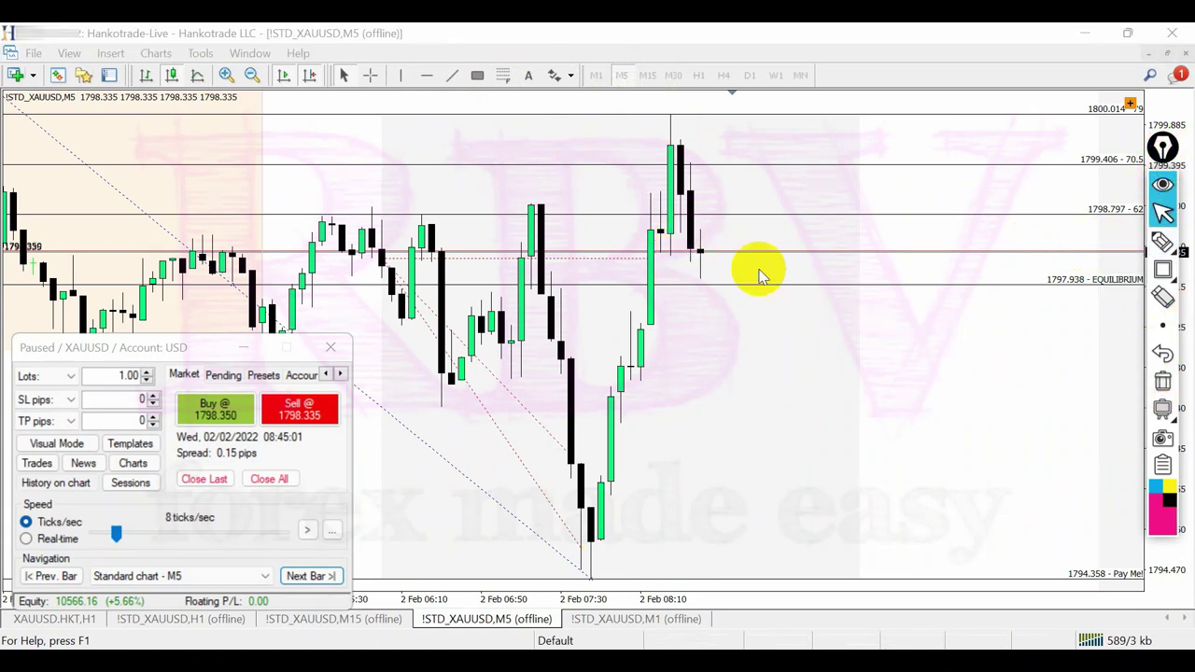
- Advance the M5 replay bar by bar from 08:45 to 09:50, following price through the Fibonacci levels
left_click(321, 577)
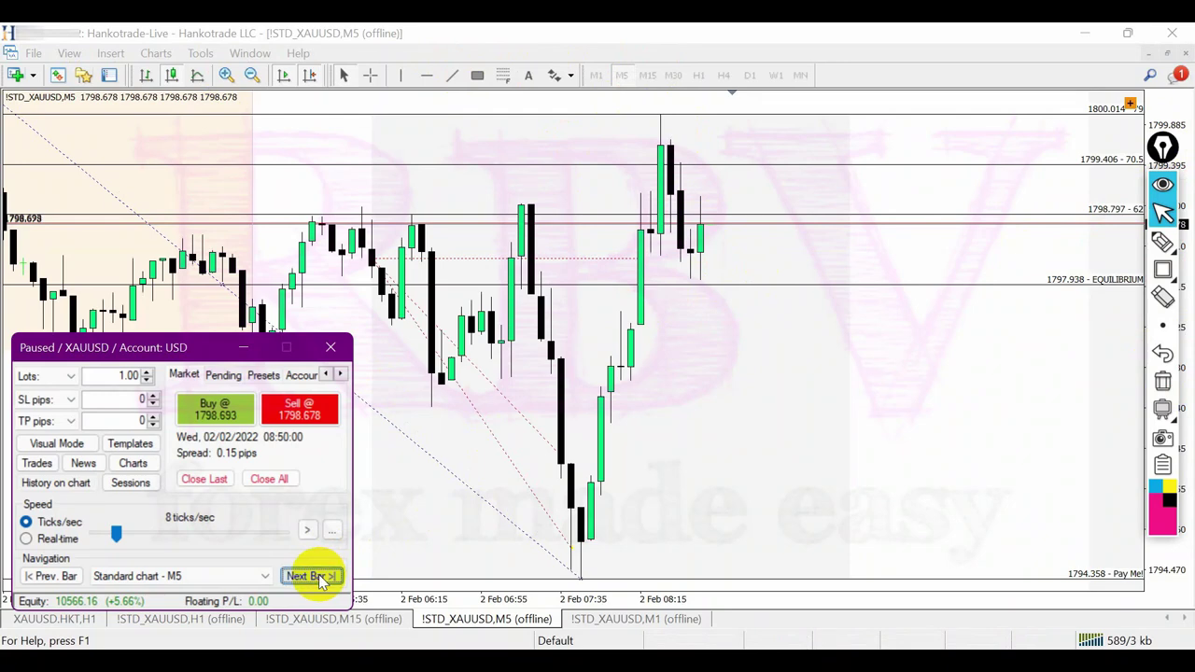
left_click(320, 577)
left_click(321, 577)
left_click(321, 577)
left_click(320, 576)
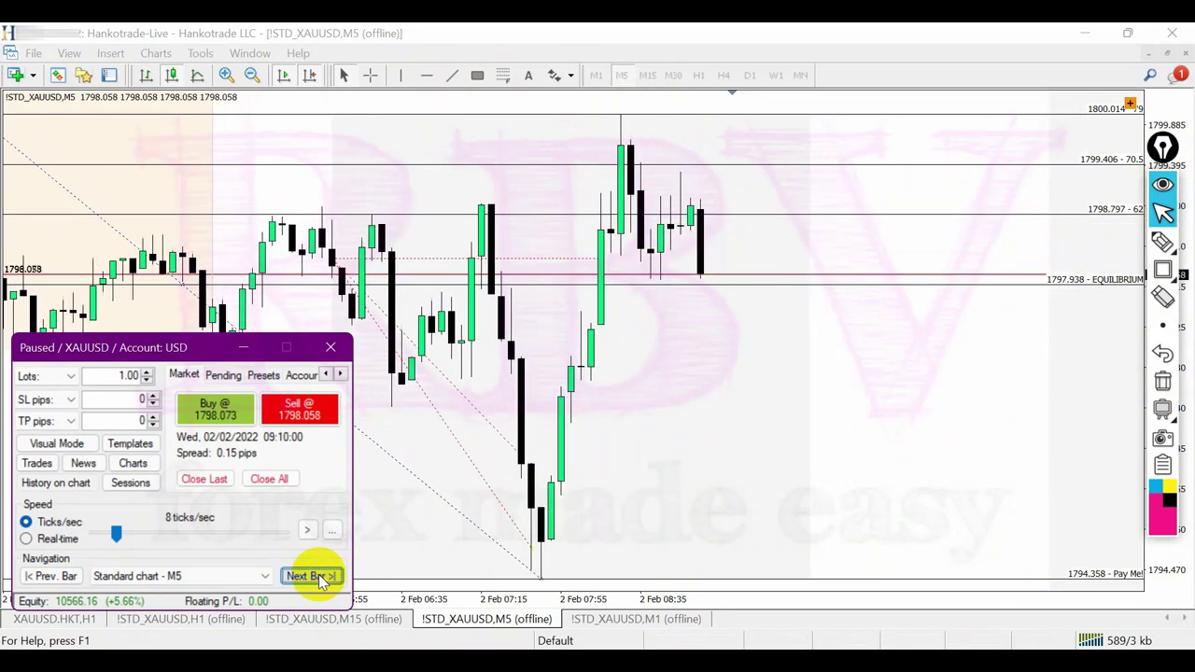
left_click(320, 577)
left_click(320, 577)
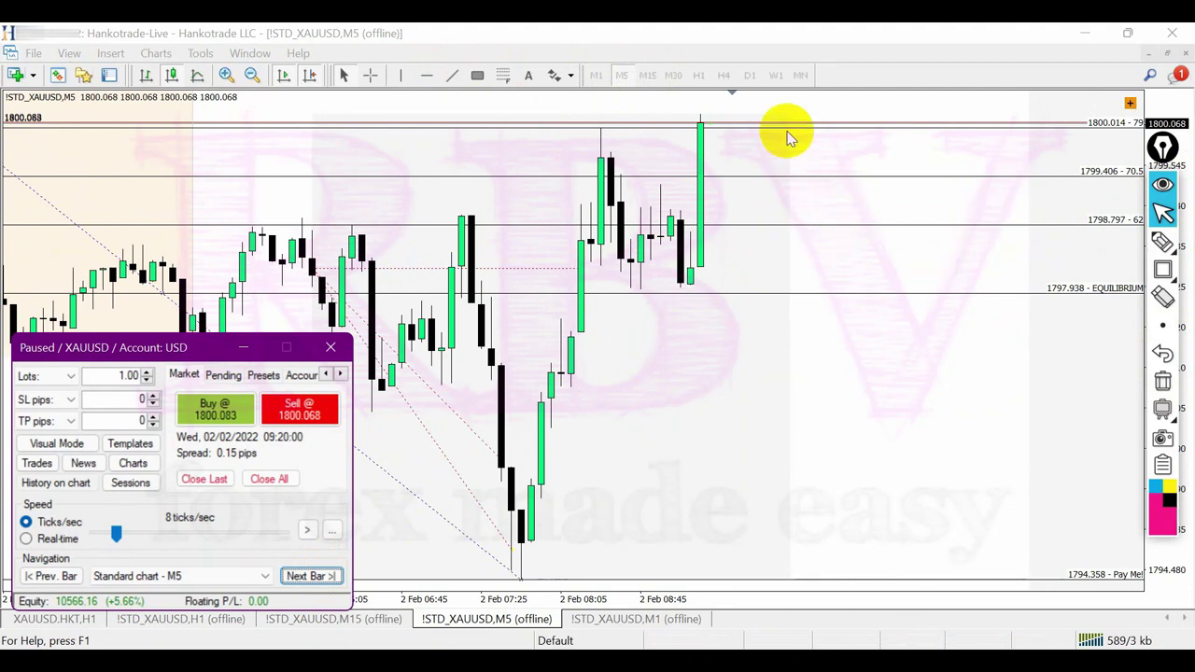
left_click(320, 577)
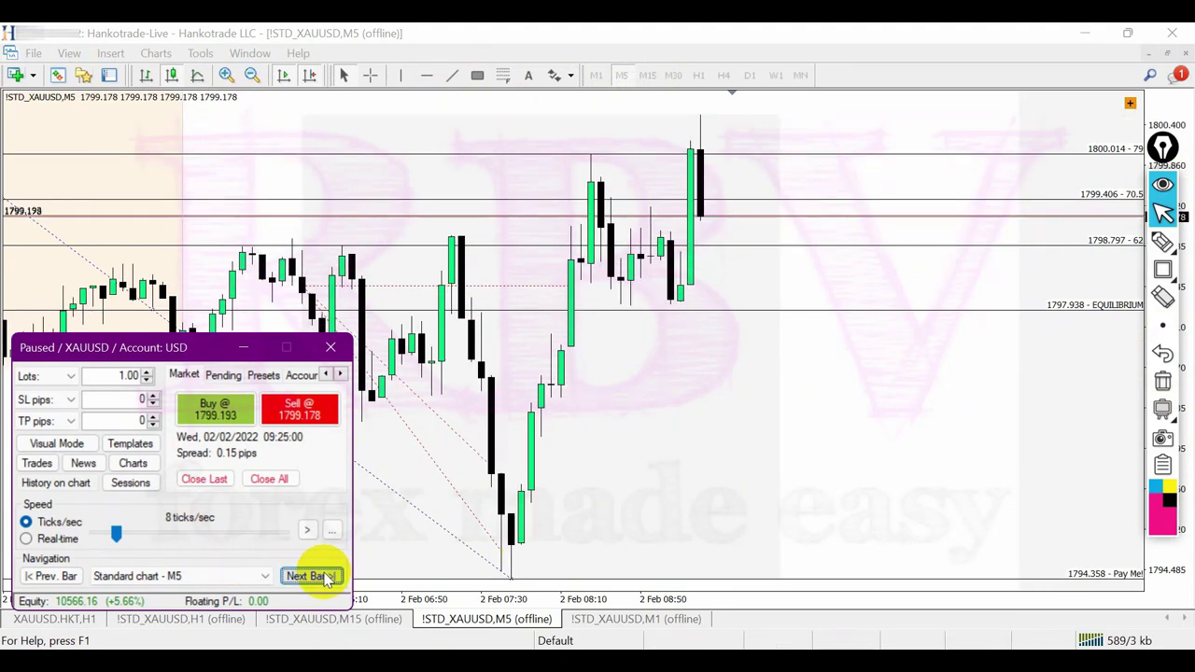
left_click(320, 577)
left_click(320, 577)
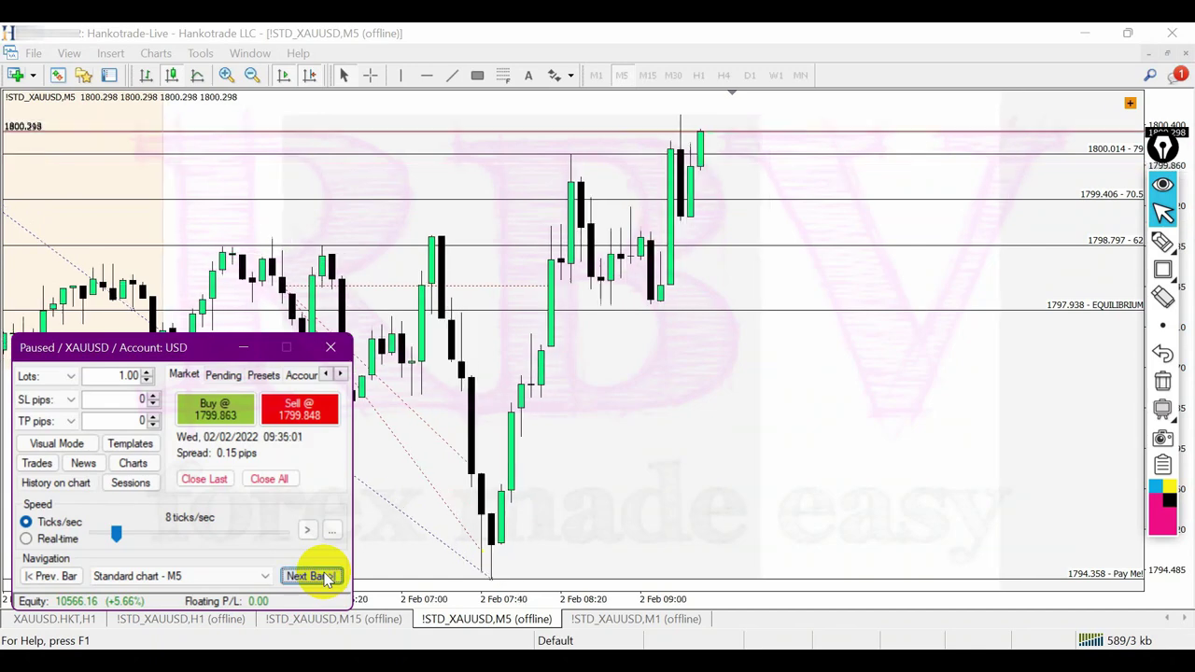
left_click(320, 577)
left_click(324, 577)
left_click(324, 577)
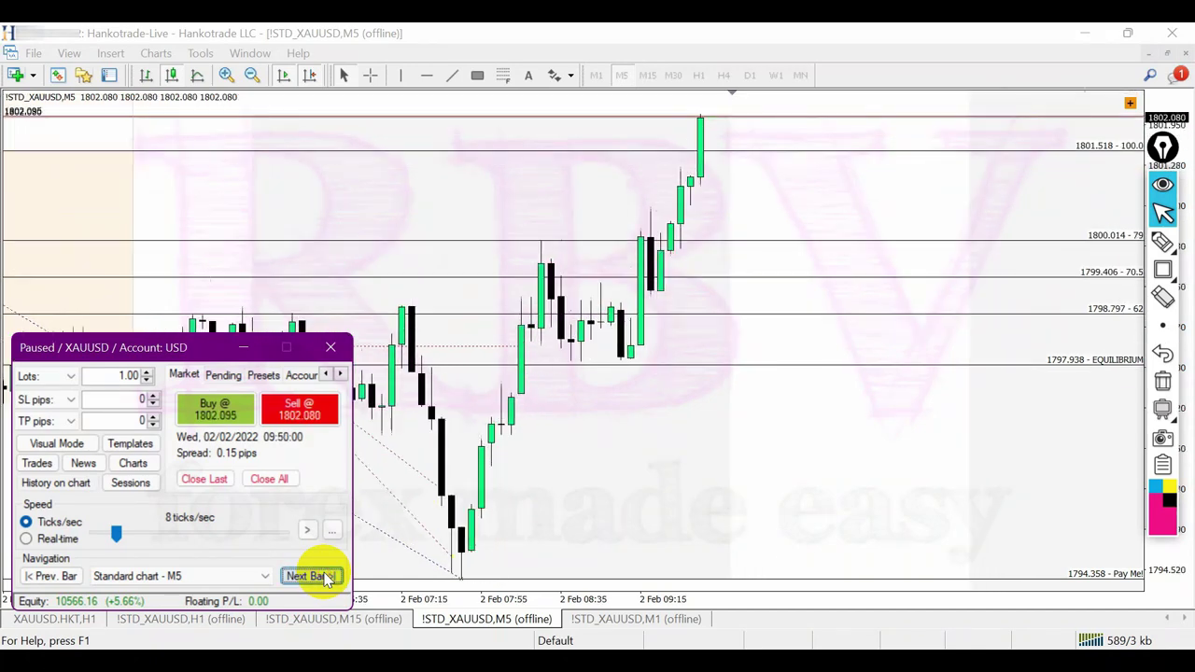
- Remove the Fibonacci retracement from the M5 chart and advance the replay bar by bar to 11:15
left_click(252, 75)
left_click(252, 76)
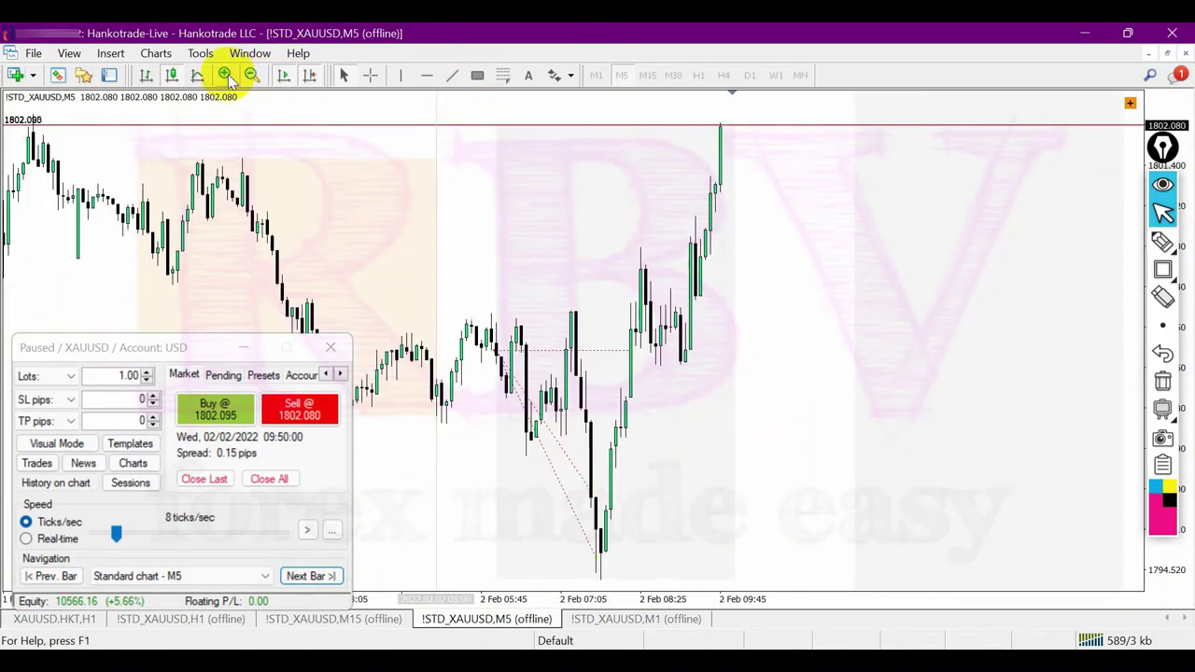
left_click(225, 75)
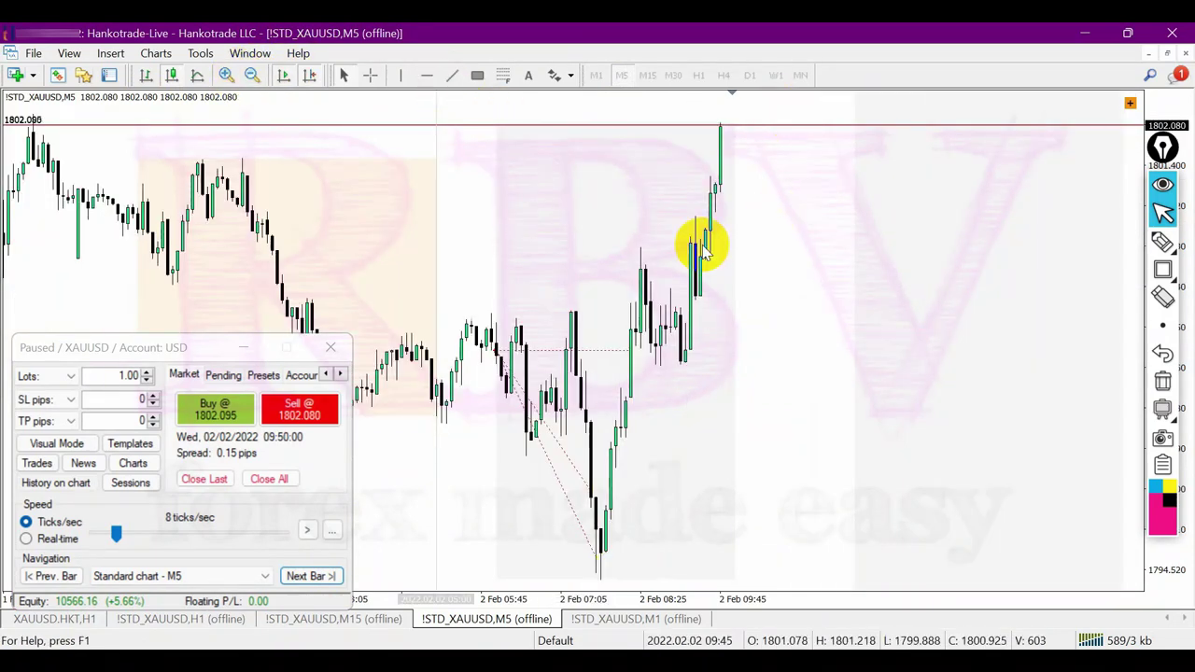
left_click(308, 575)
left_click(308, 575)
left_click(308, 575)
left_click(308, 575)
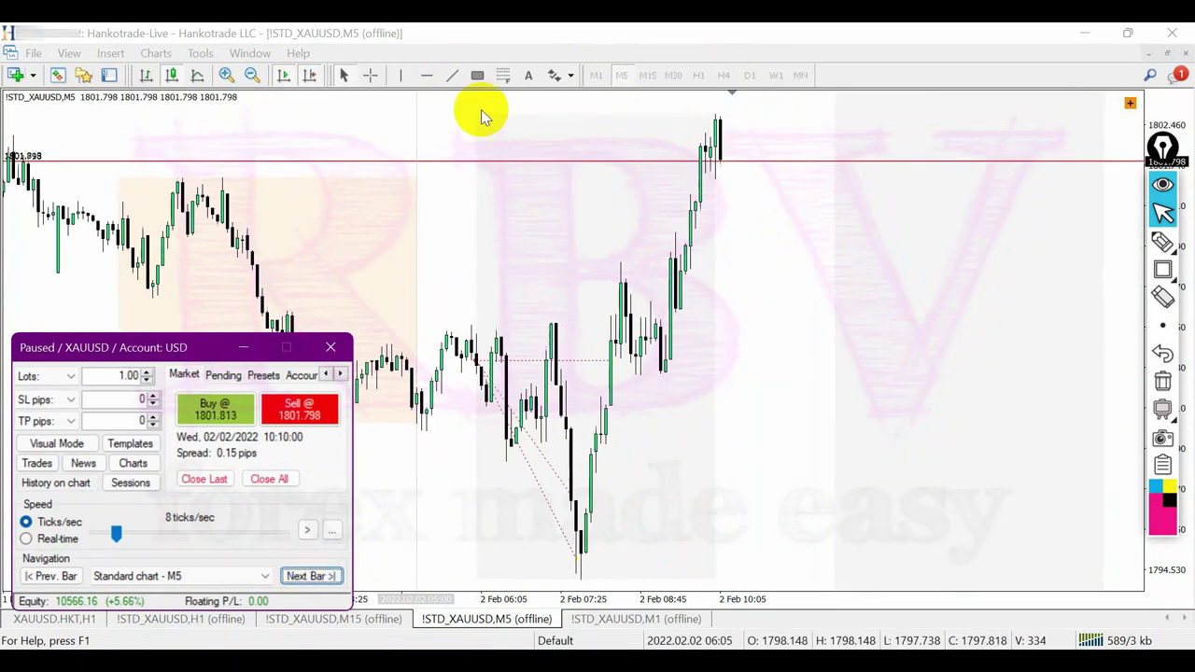
left_click(302, 577)
left_click(301, 577)
left_click(302, 577)
left_click(302, 577)
left_click(301, 576)
left_click(302, 577)
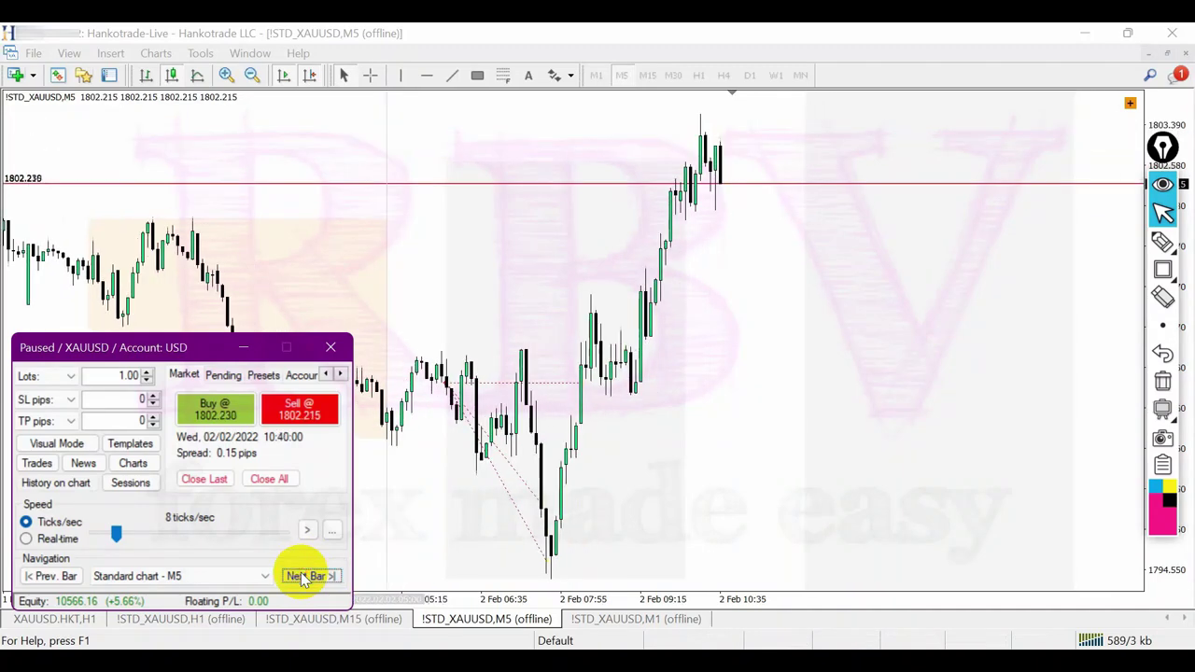
left_click(302, 577)
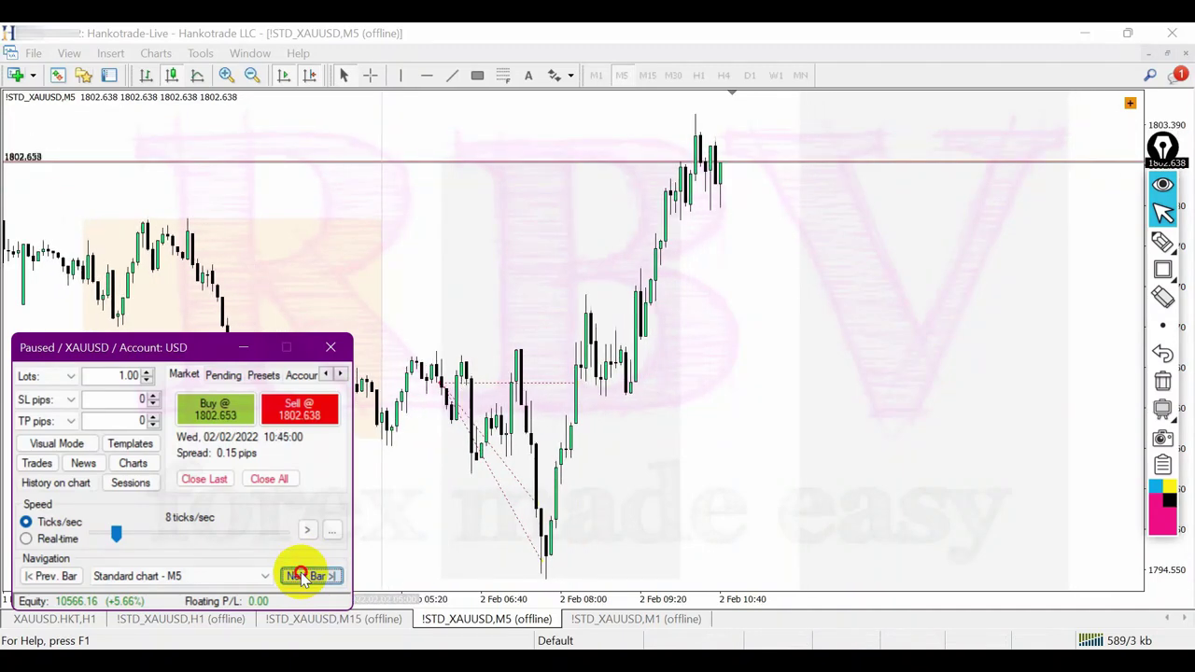
left_click(301, 577)
left_click(301, 577)
left_click(301, 576)
left_click(301, 577)
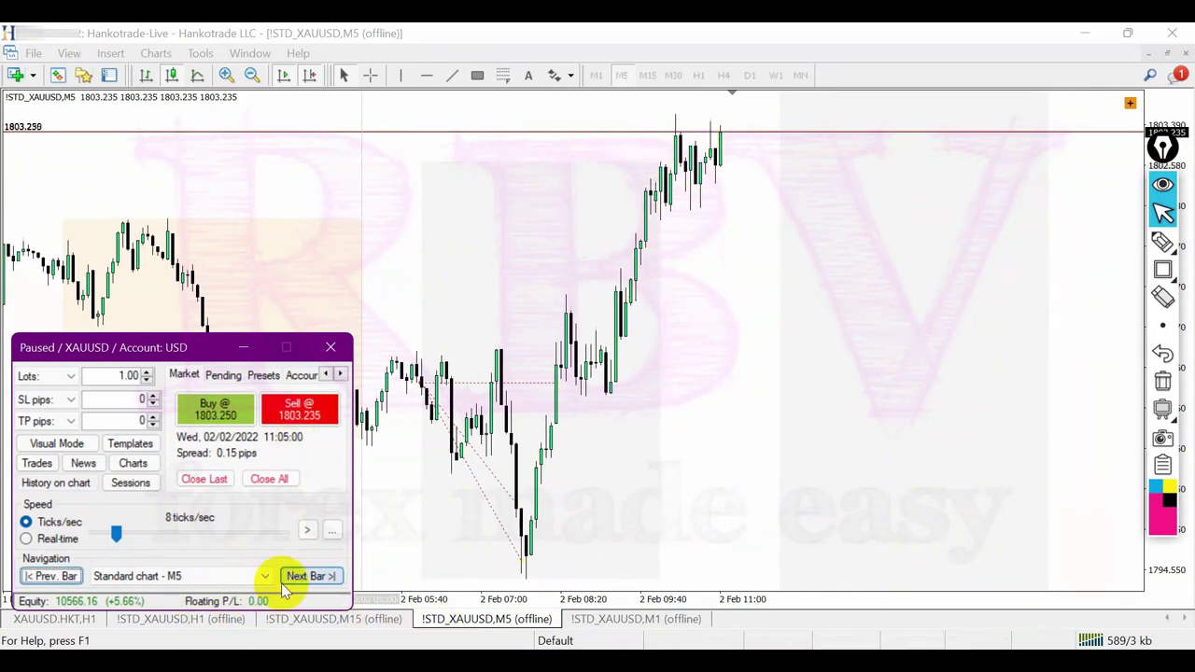
left_click(311, 577)
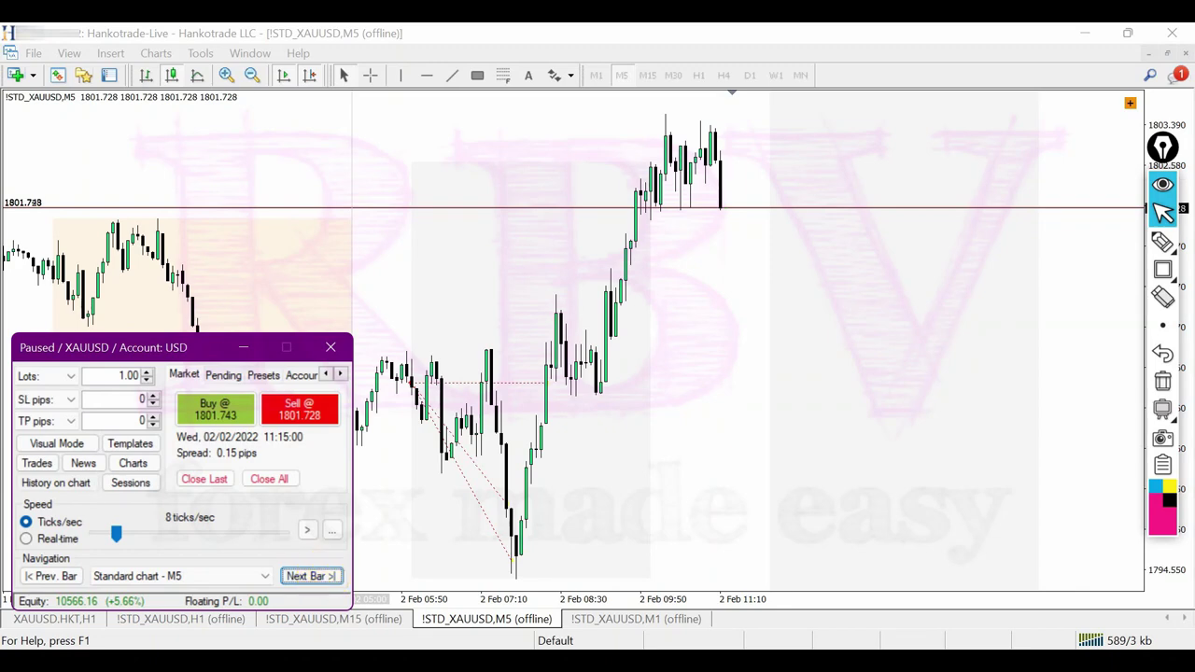
- Switch to the M15 chart, set the replay navigation to M15, and advance two bars to 11:45
left_click(406, 623)
left_click(217, 575)
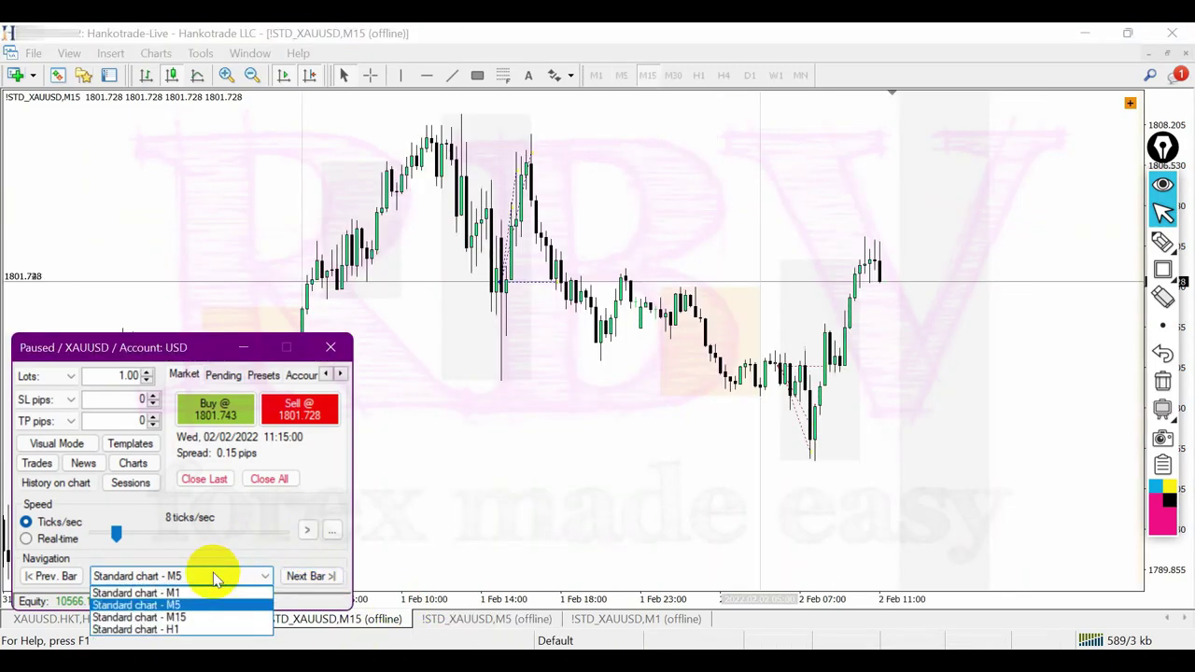
left_click(172, 618)
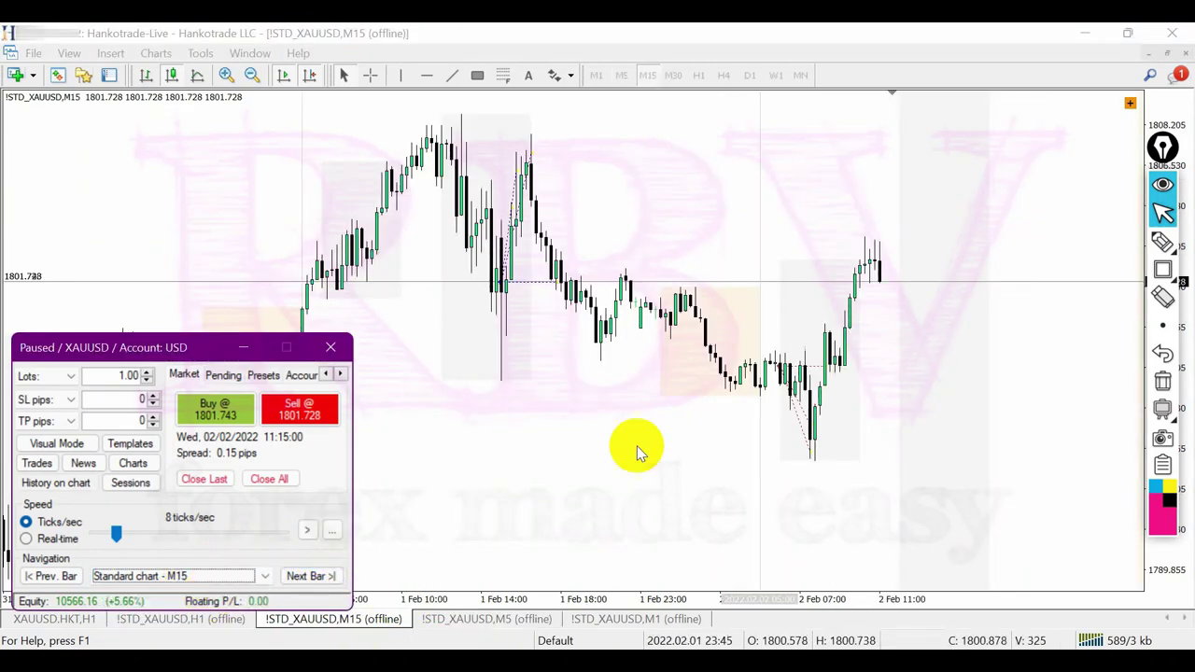
left_click(322, 578)
left_click(322, 579)
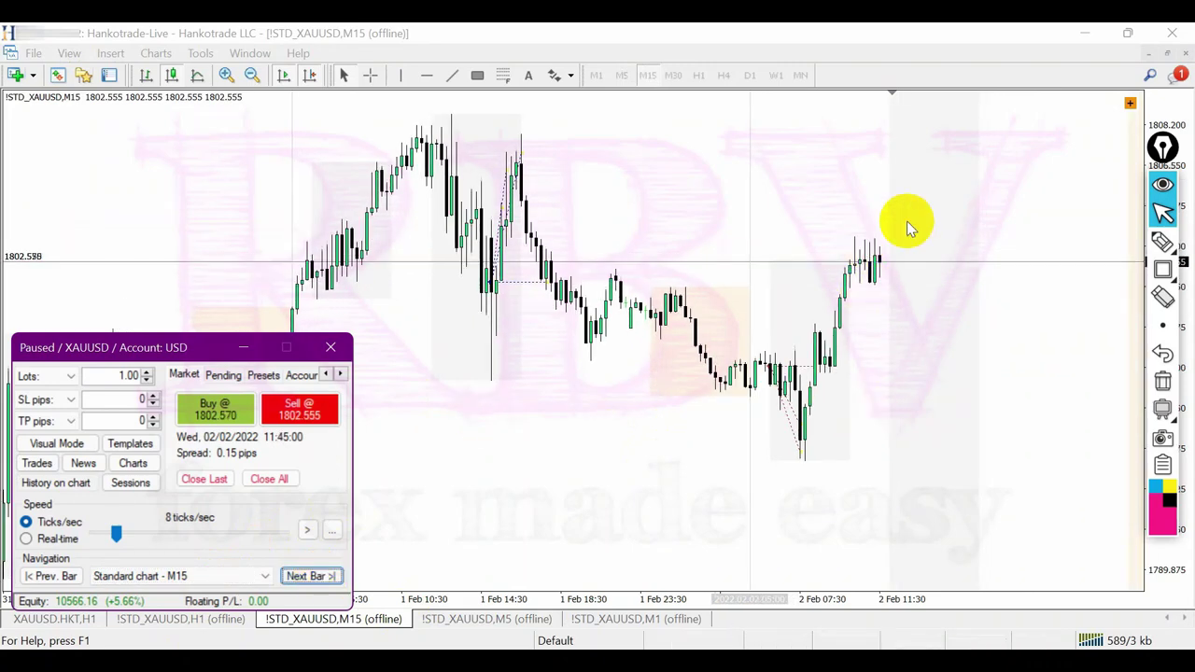
- Draw a Fibonacci retracement on the M15 chart from the 1 Feb 16:30 high at 1807.808 to the 2 Feb 07:45 low at 1794.358
left_click(504, 75)
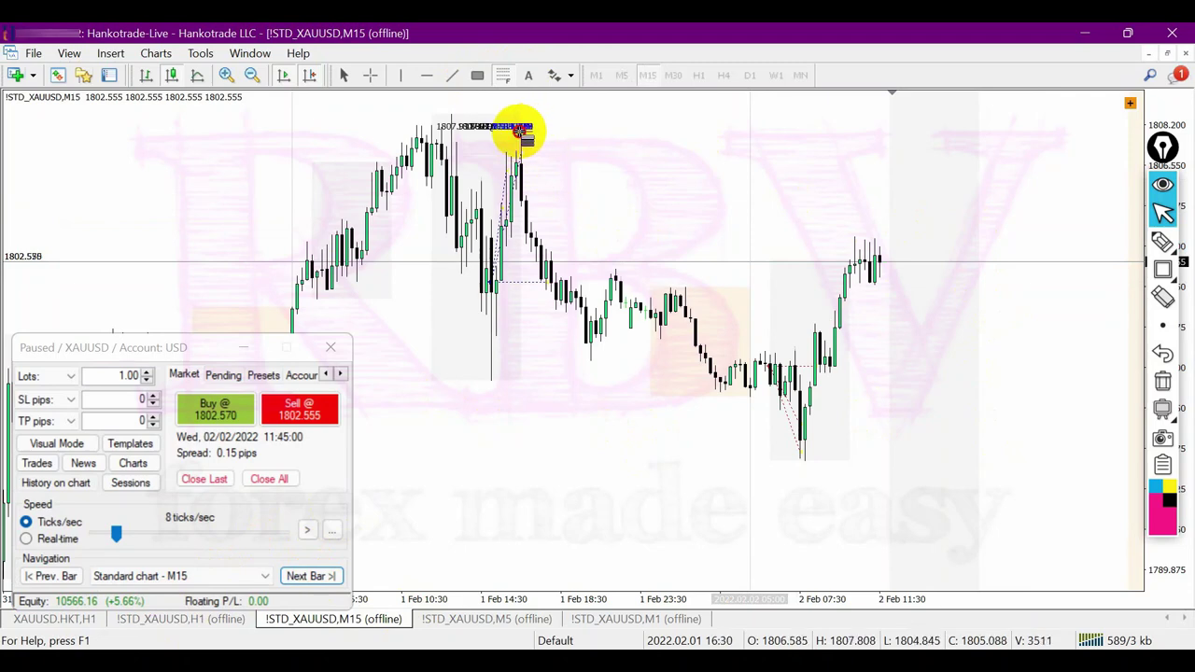
left_click_drag(520, 130, 803, 462)
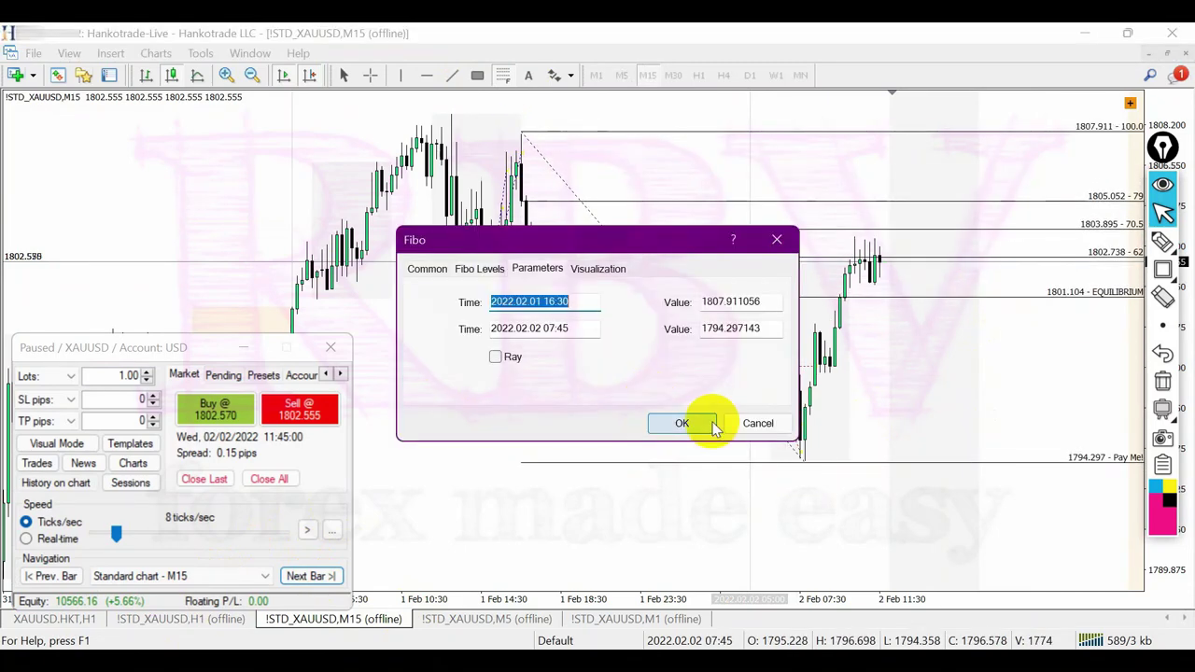
left_click(682, 423)
- Advance the M15 replay bar by bar from 11:45 to 13:30, following price against the Fibonacci levels
left_click(317, 576)
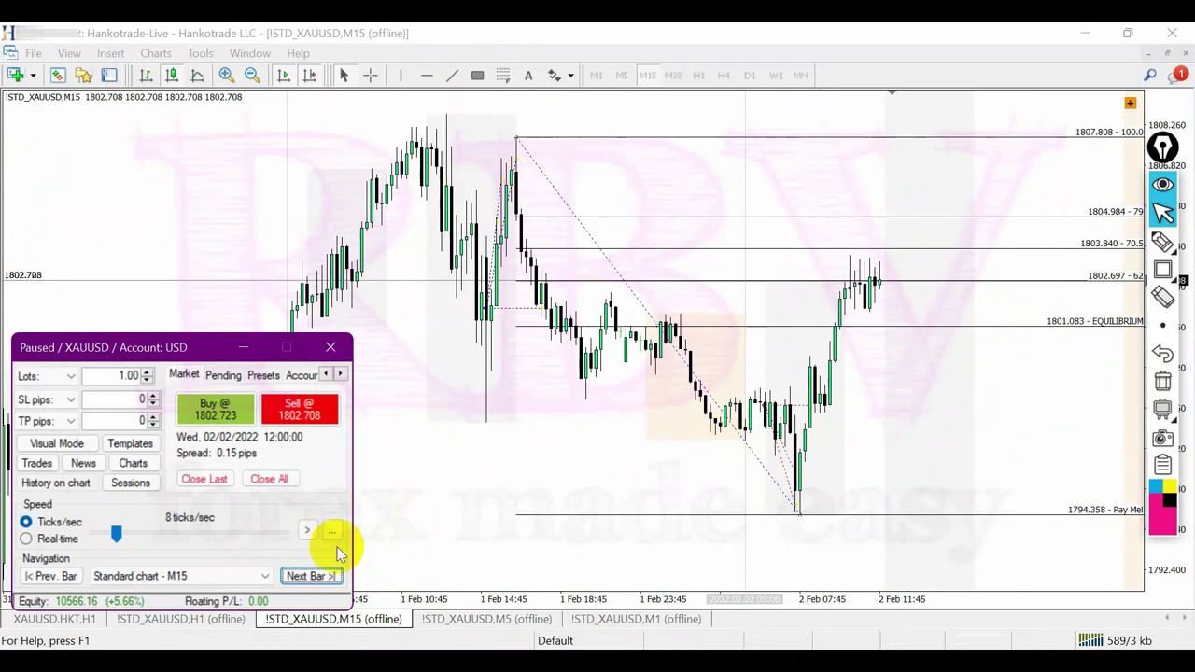
left_click(314, 575)
left_click(314, 575)
left_click(315, 575)
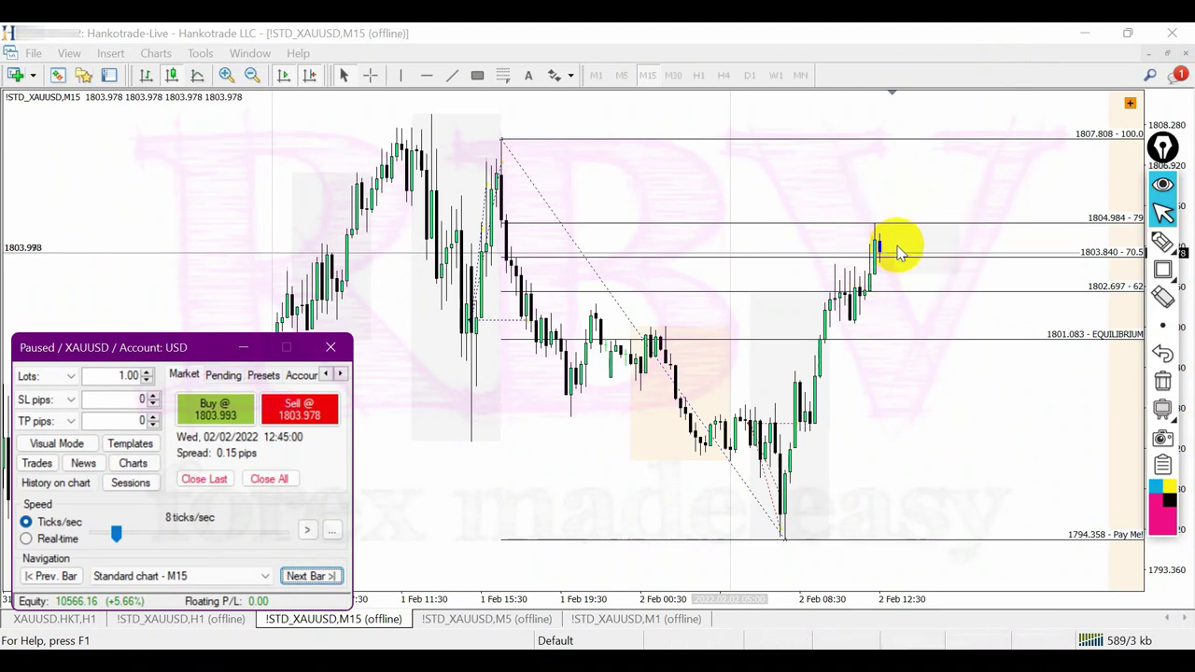
left_click(314, 576)
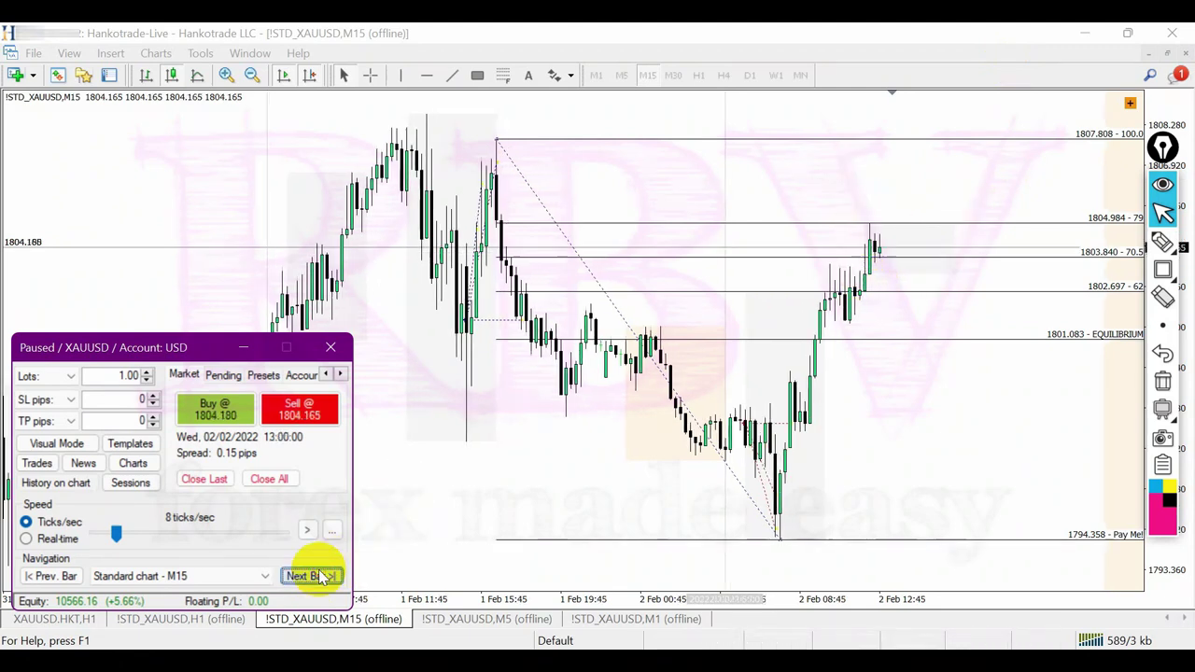
left_click(320, 576)
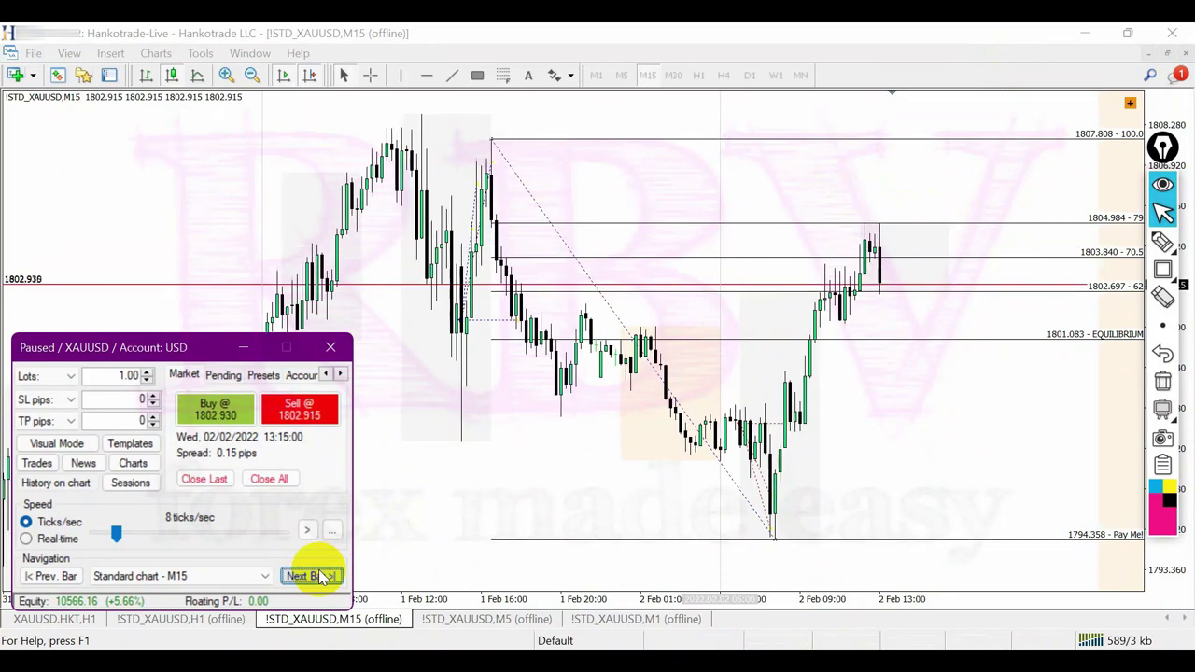
left_click(888, 373)
key("plus")
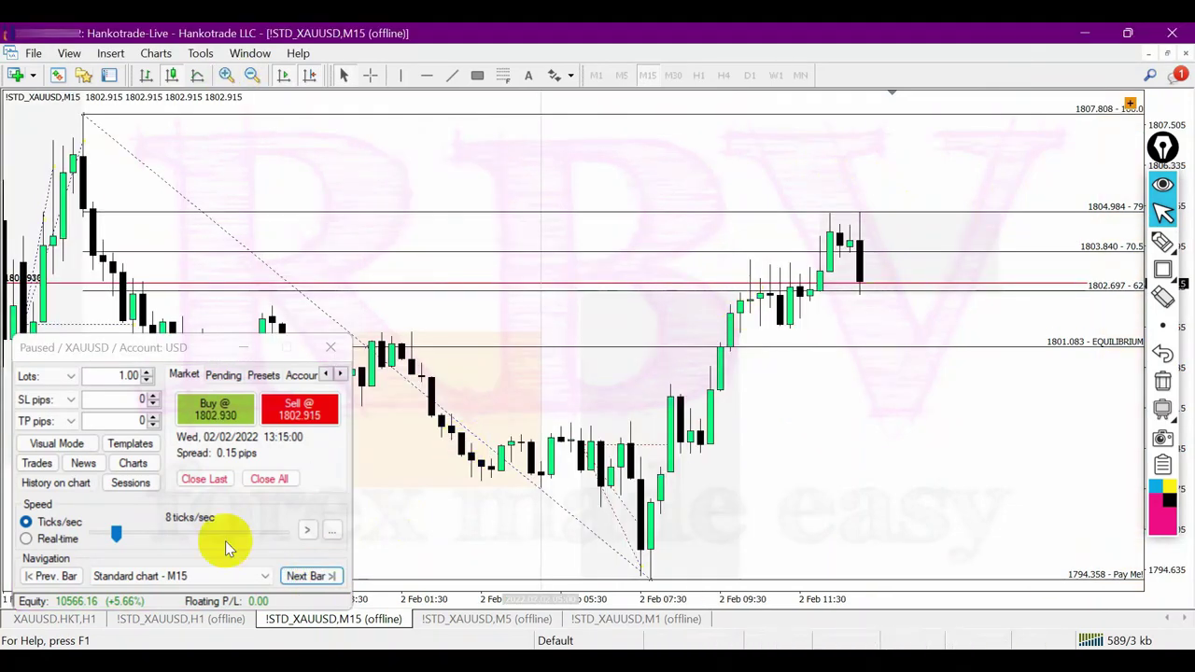
left_click(304, 578)
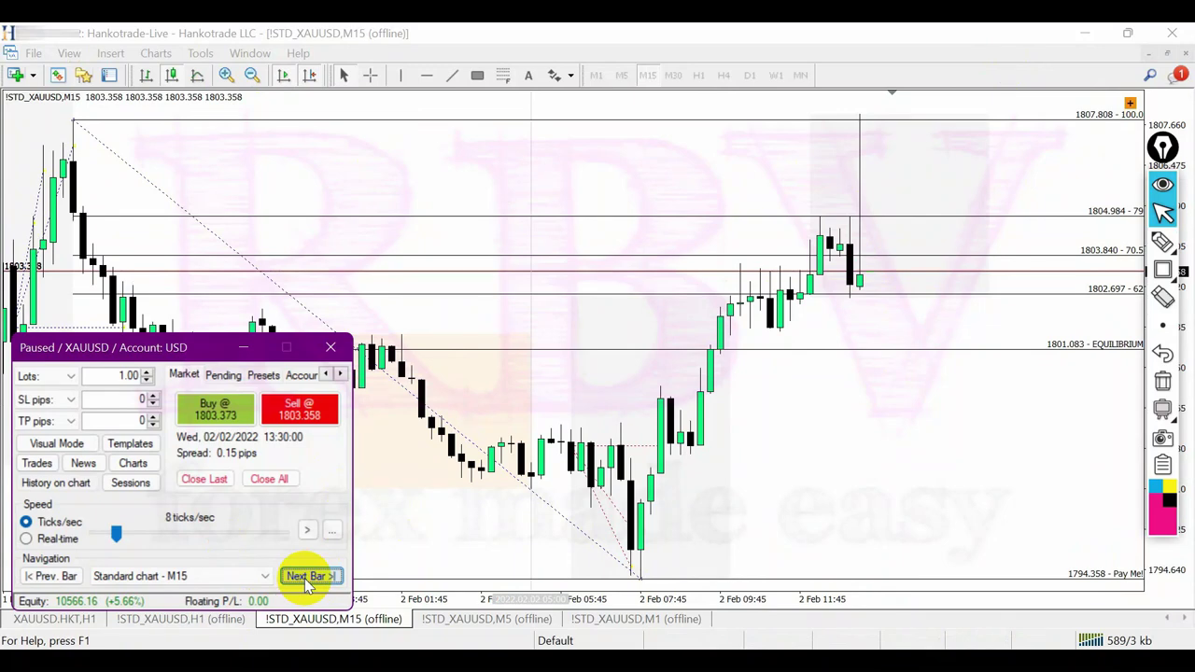
- Move the upper anchor of the M15 Fibonacci retracement to the higher 1 Feb swing high at 1808.638
left_click(847, 280)
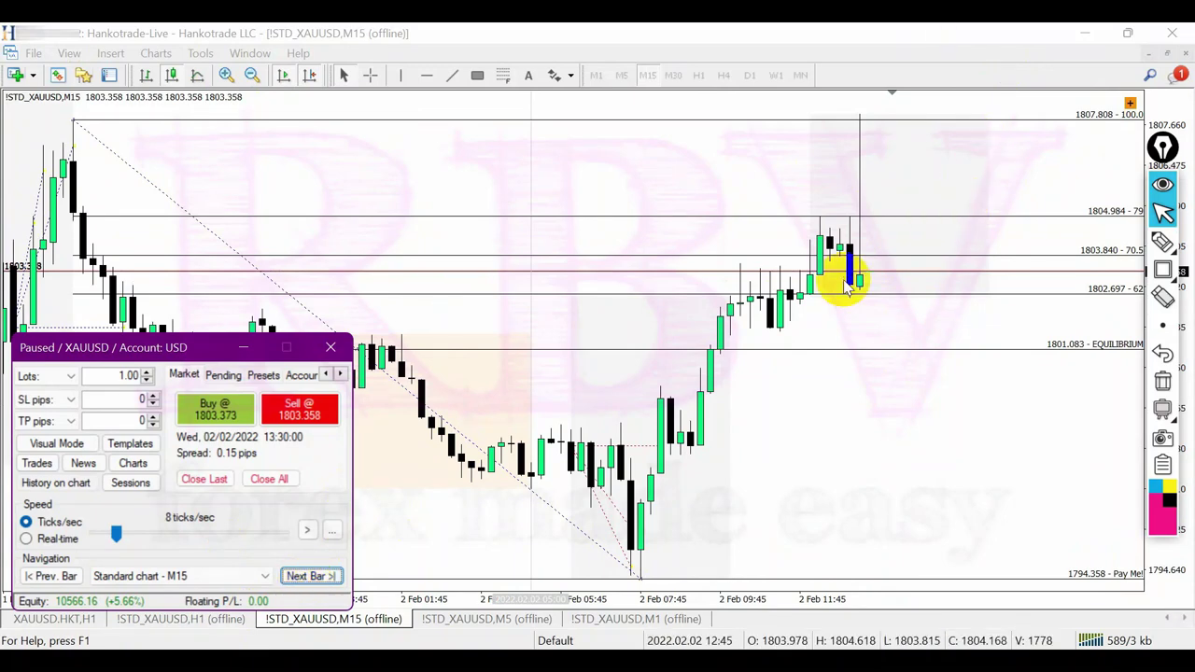
left_click(253, 74)
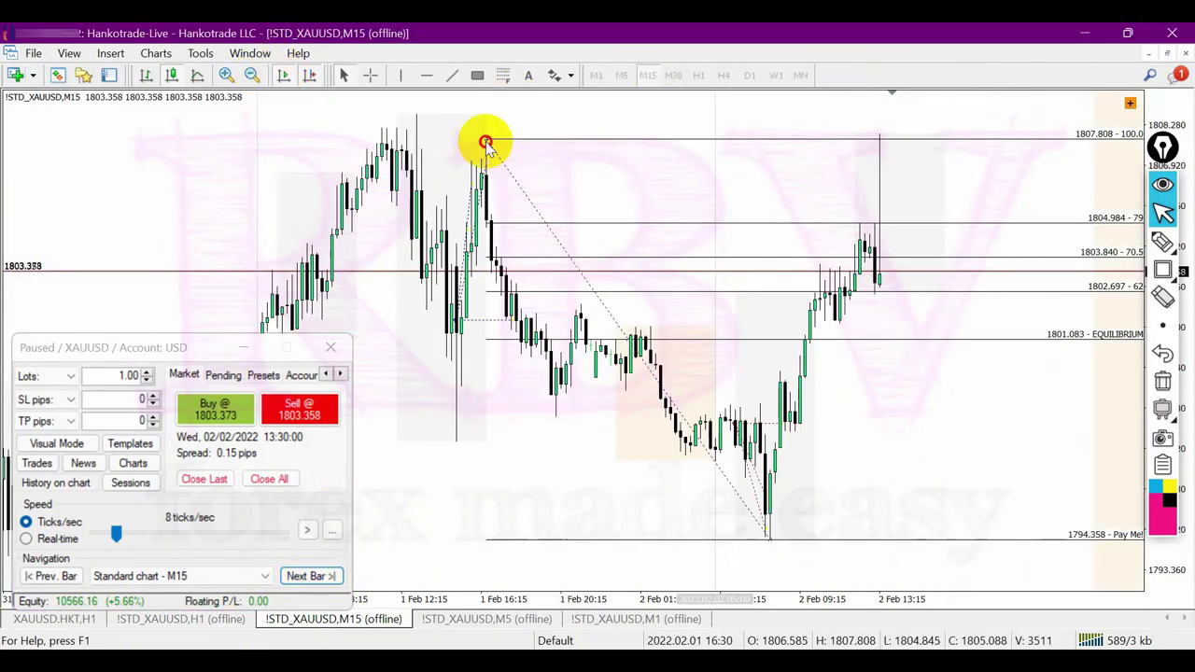
left_click_drag(485, 142, 416, 118)
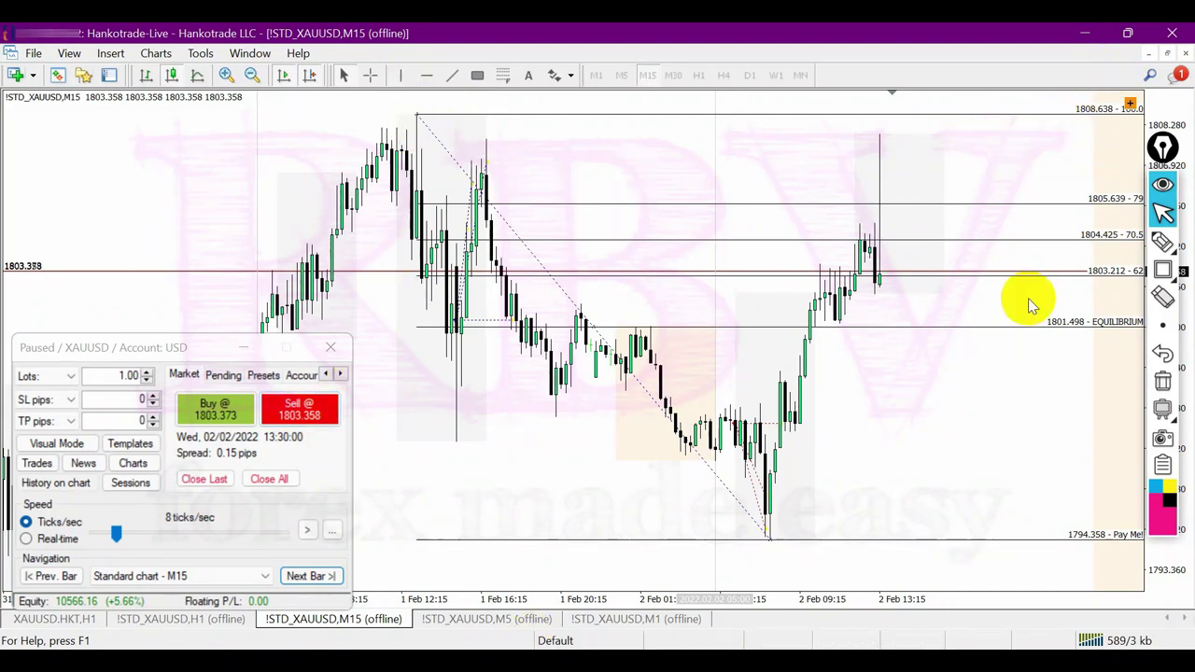
left_click(226, 75)
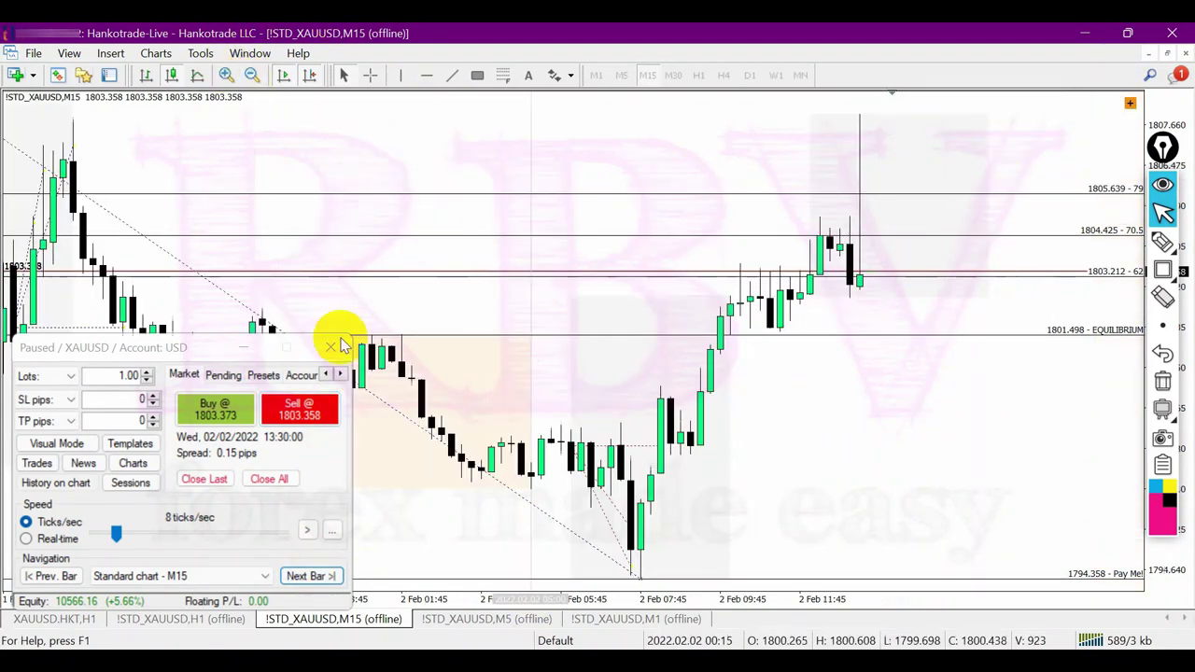
left_click(341, 345)
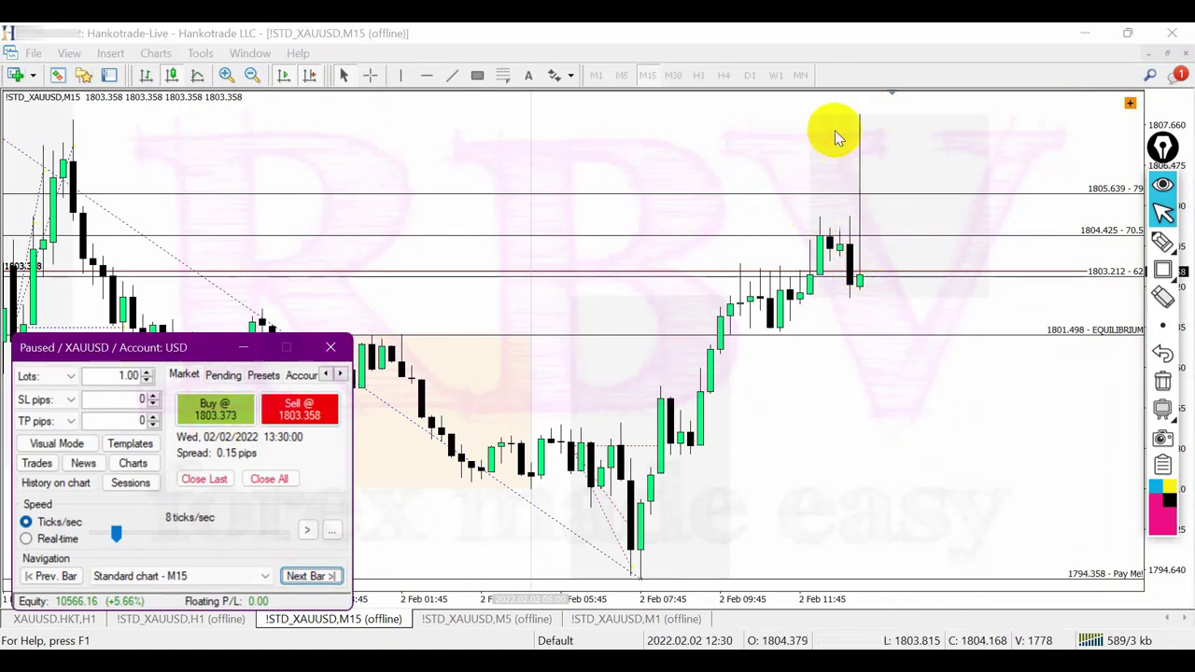
- Advance the M15 replay bar by bar to 14:15, pausing at 14:00 to mark the latest bearish drop through equilibrium with a green rectangle
left_click(321, 575)
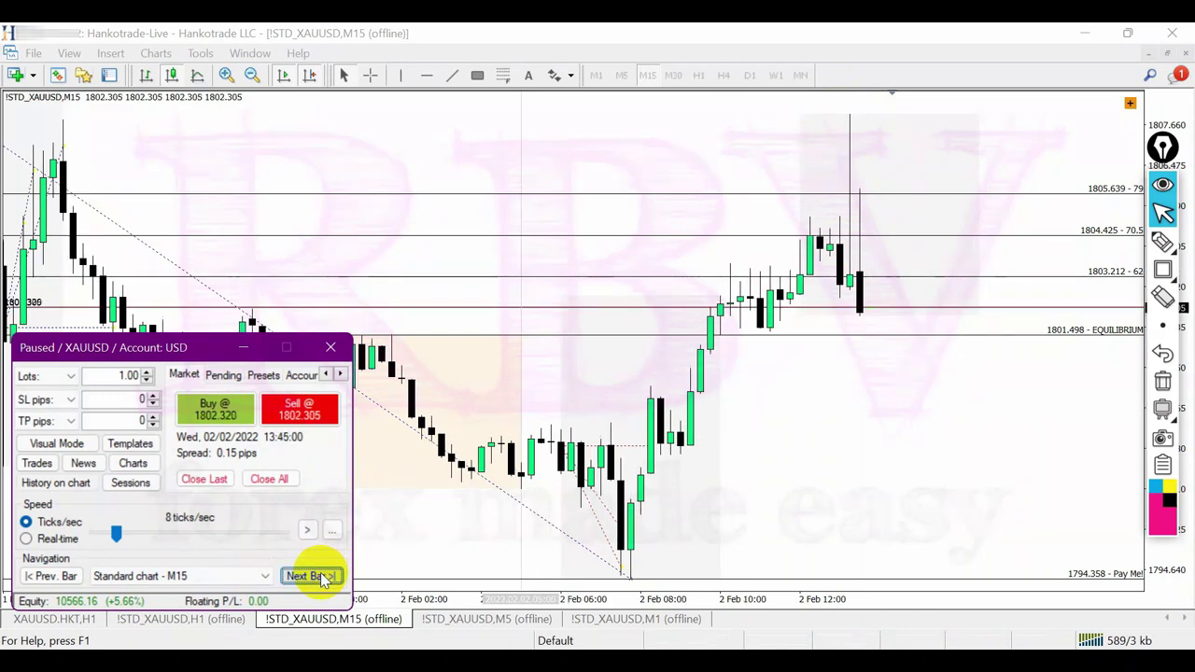
left_click(321, 576)
left_click(477, 75)
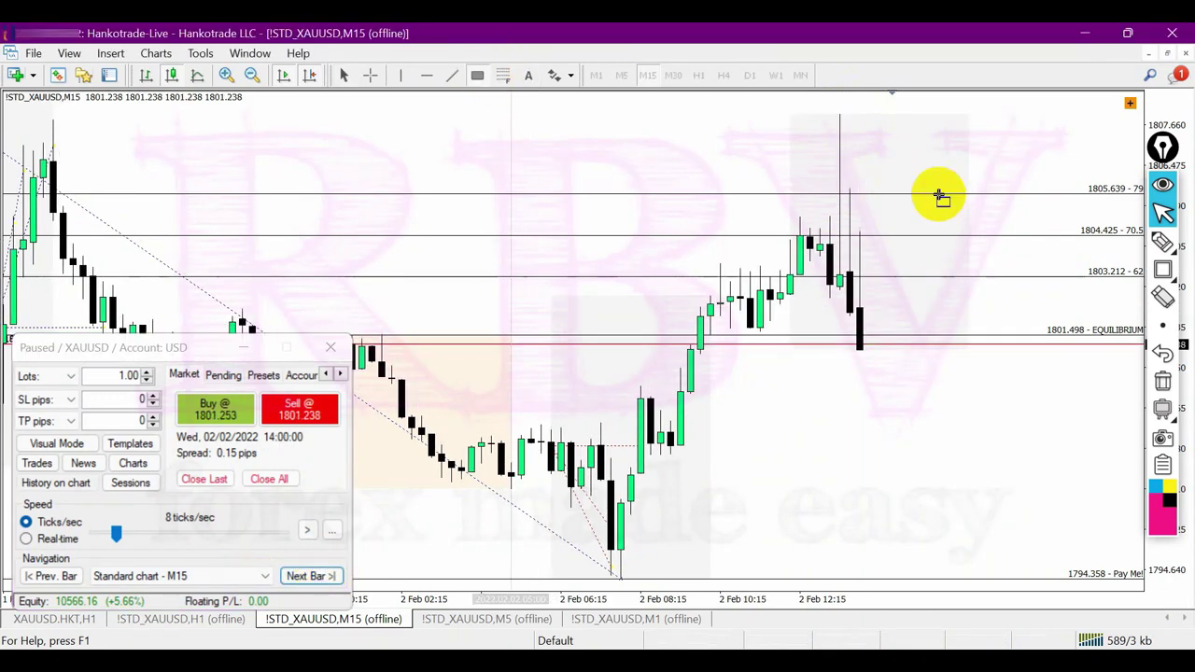
left_click_drag(852, 273, 909, 351)
left_click(683, 421)
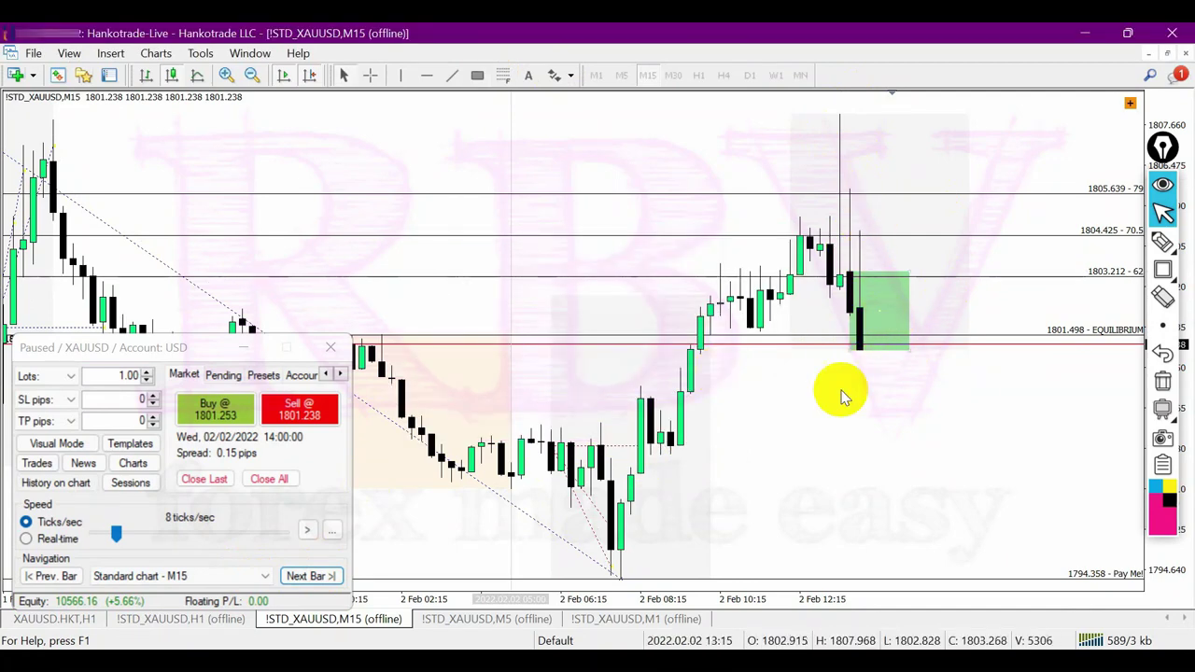
left_click(317, 577)
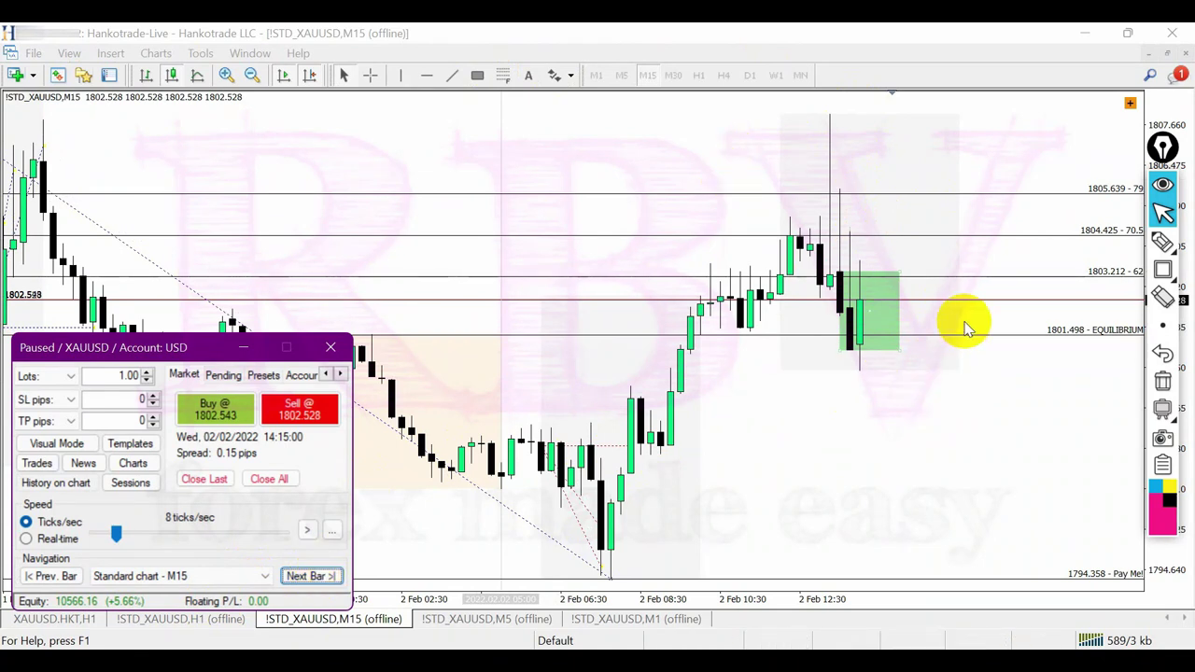
- Advance the XAUUSD M15 replay bar by bar to 15:30 on 2 February 2022
left_click(226, 75)
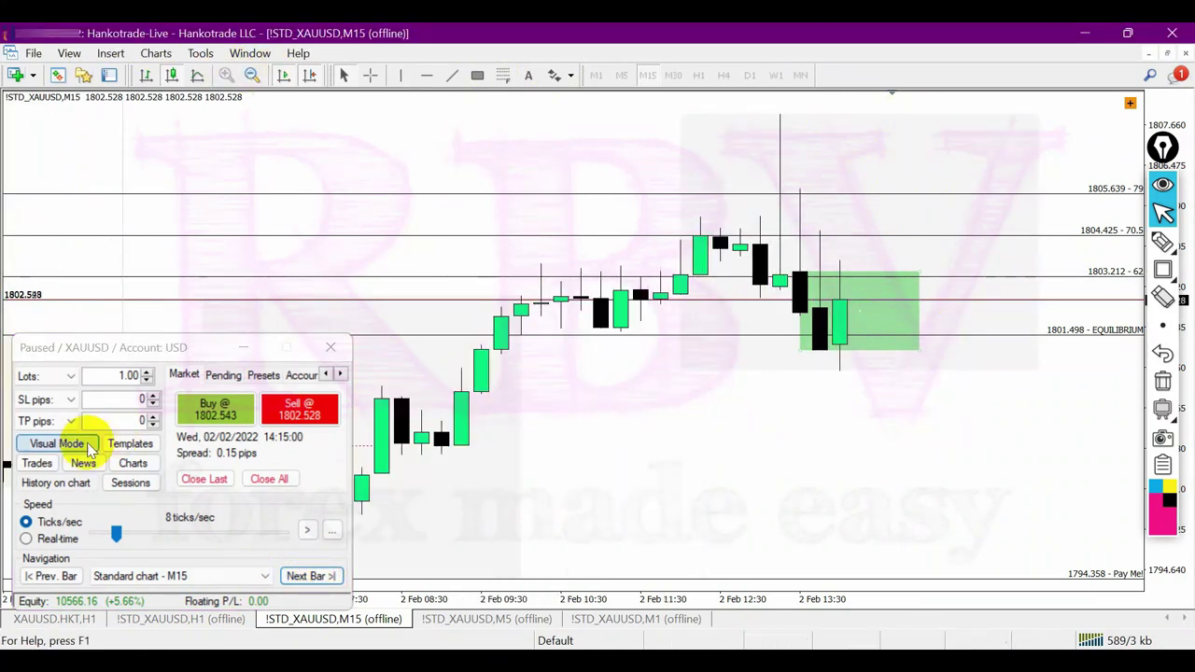
left_click(315, 577)
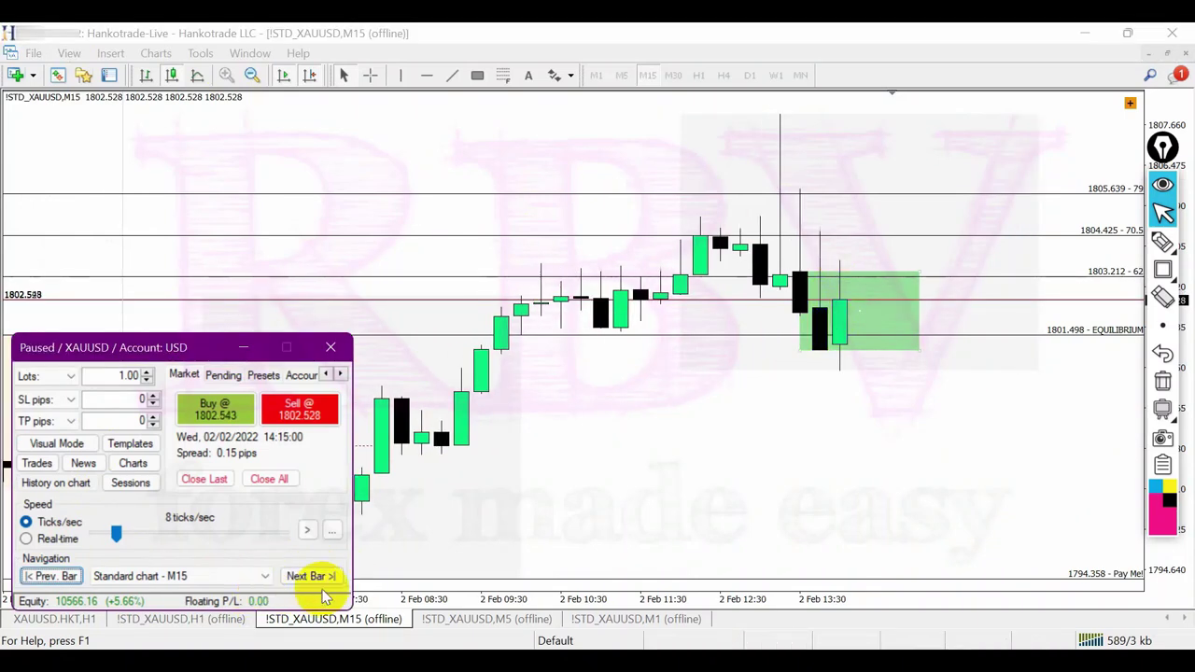
left_click(316, 577)
left_click(316, 577)
left_click(316, 577)
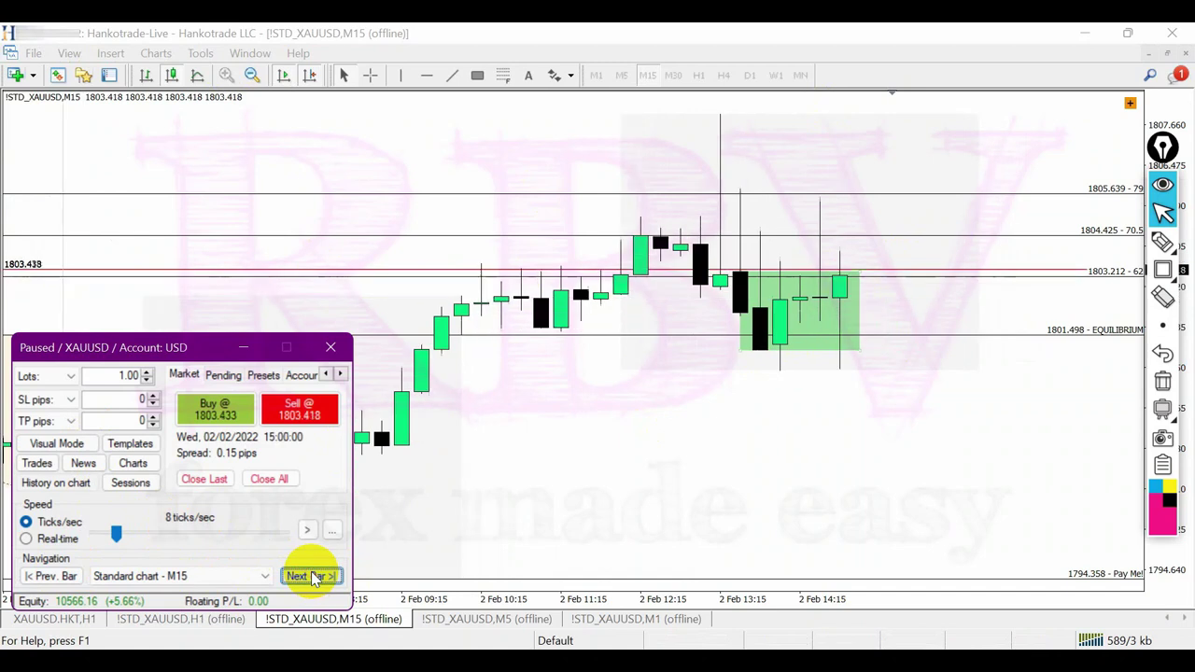
left_click(316, 577)
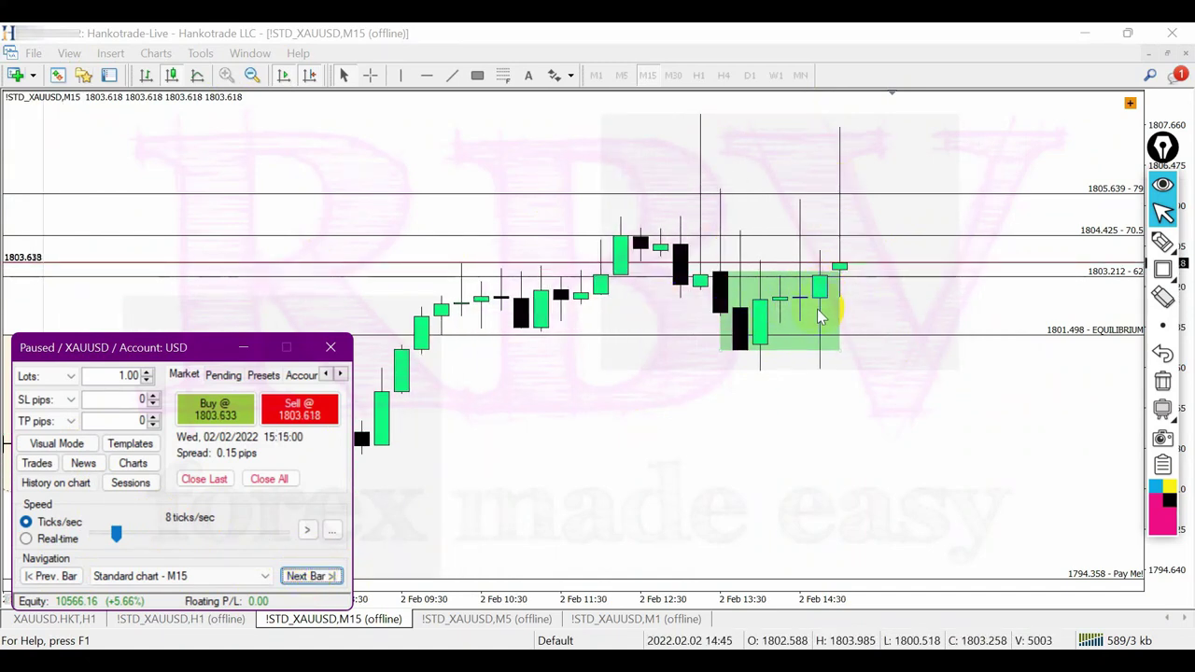
left_click(315, 577)
- Delete the Fibonacci retracement and the green rectangle from the M15 chart
left_click(252, 75)
left_click(252, 75)
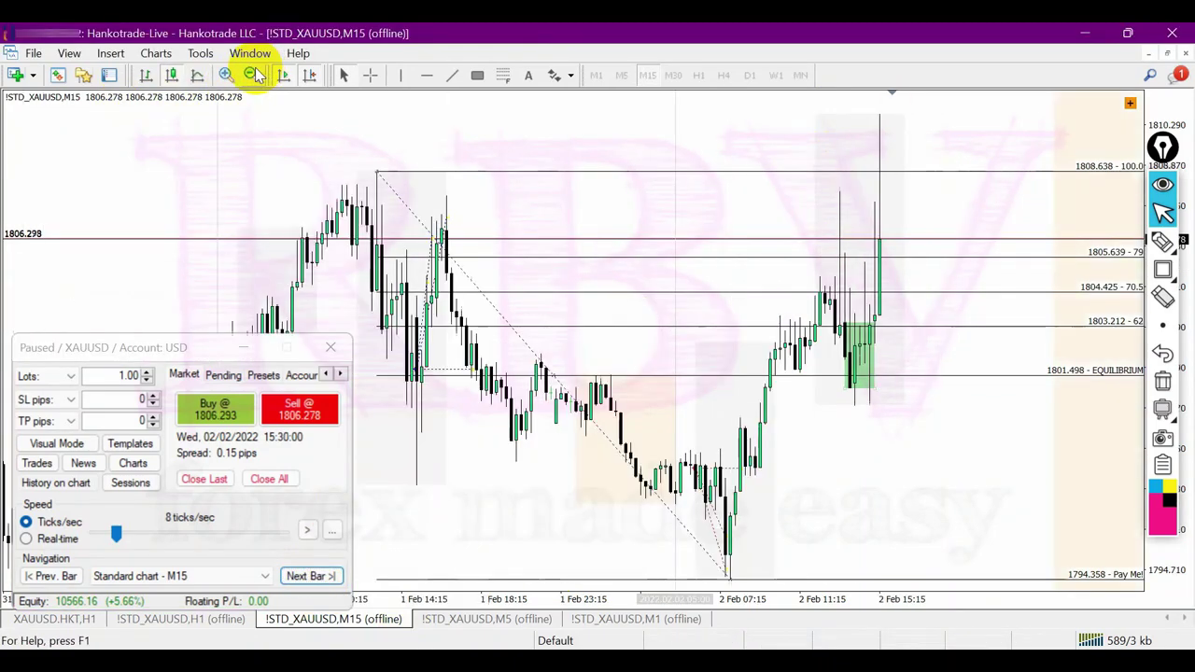
right_click(377, 172)
left_click(454, 231)
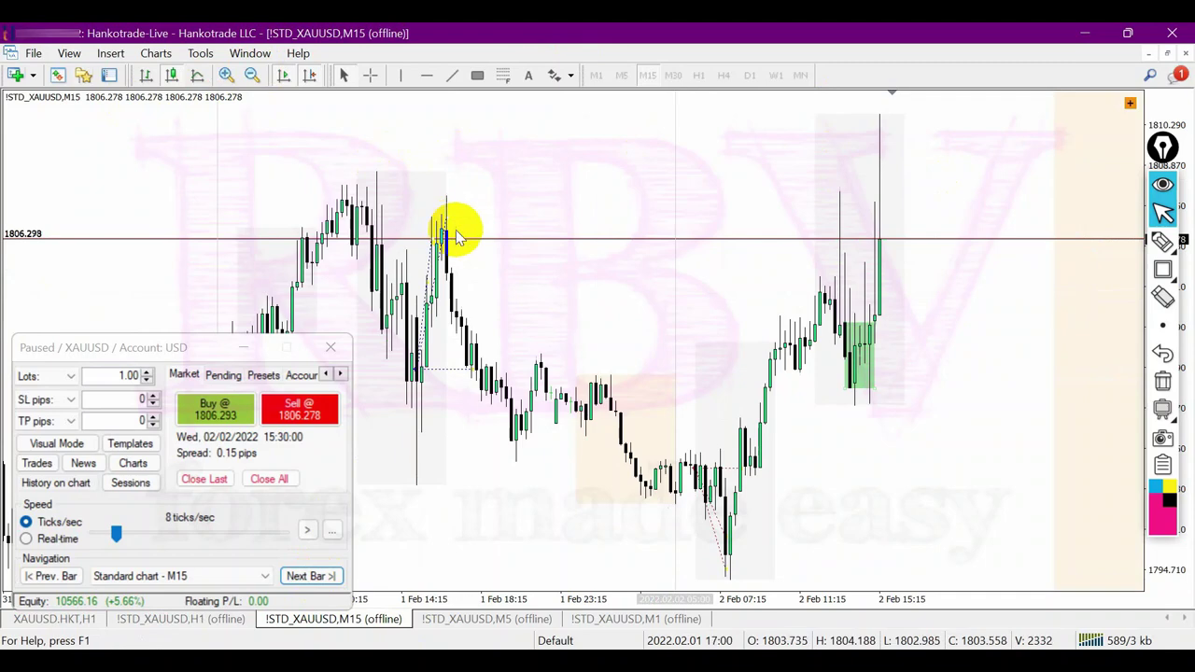
- On the H1 chart, replace the $$$ line at the broken 1 February swing high with a shorter line marked x
left_click(229, 619)
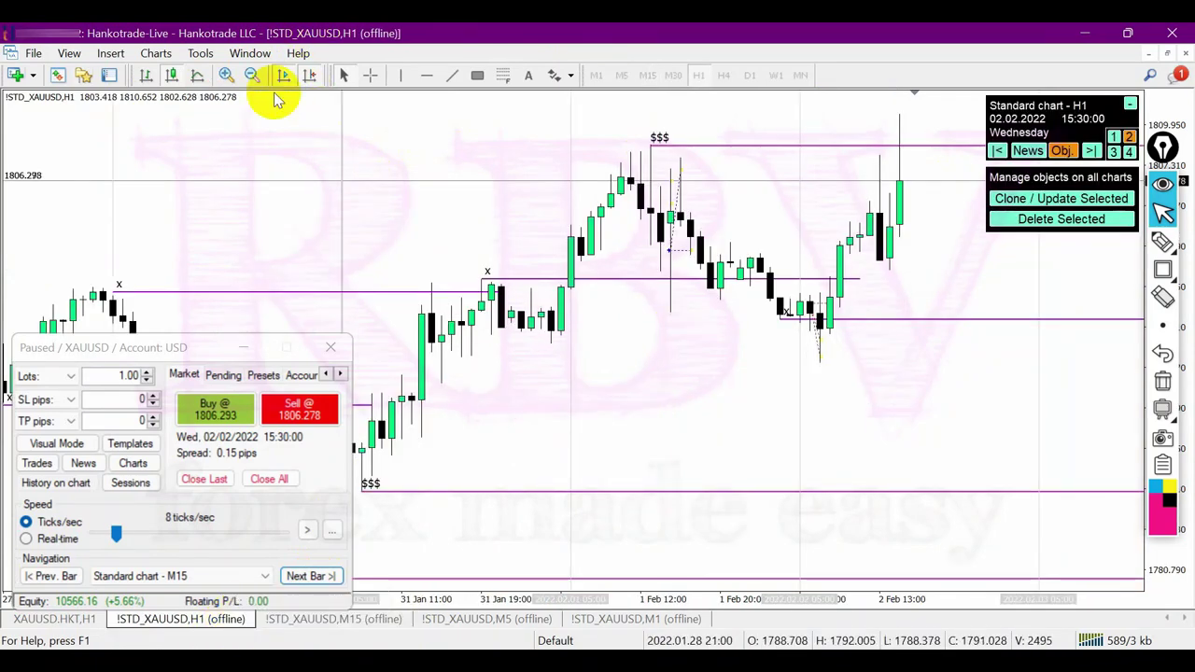
left_click(304, 79)
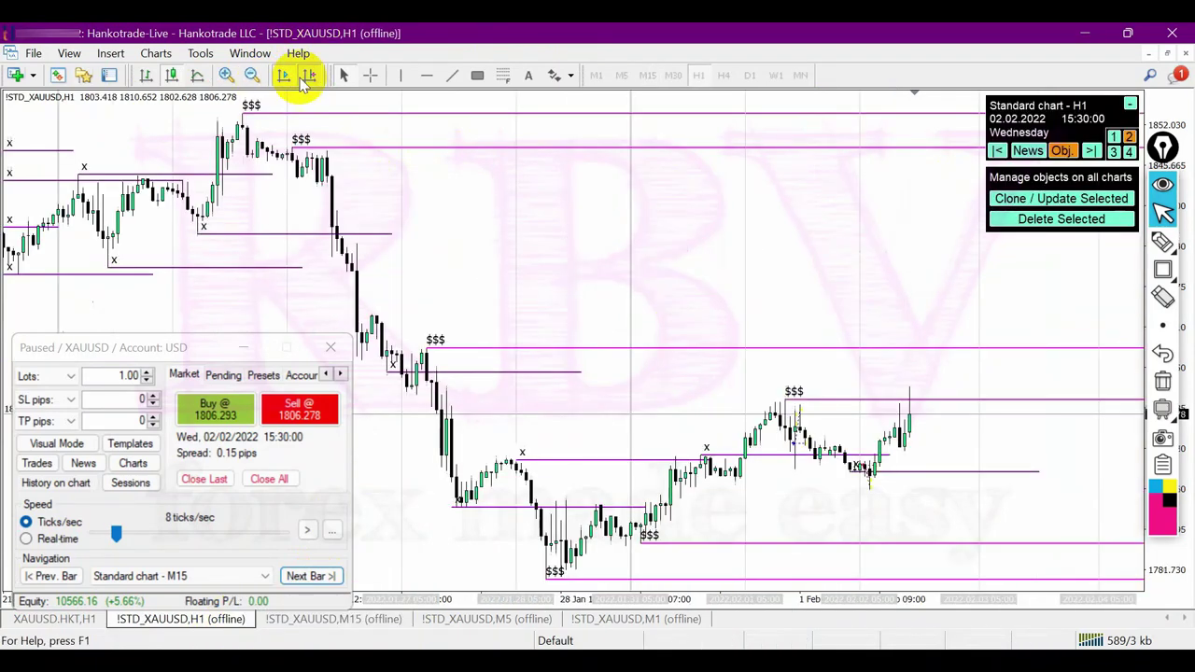
right_click(794, 401)
left_click(807, 455)
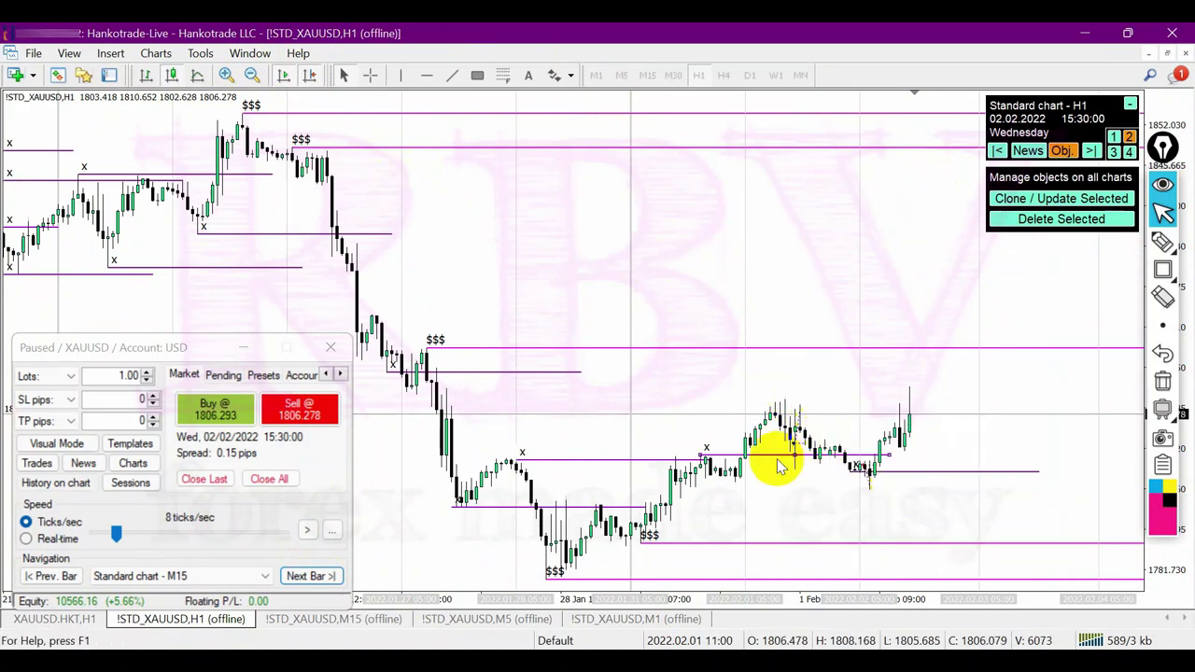
left_click(887, 401)
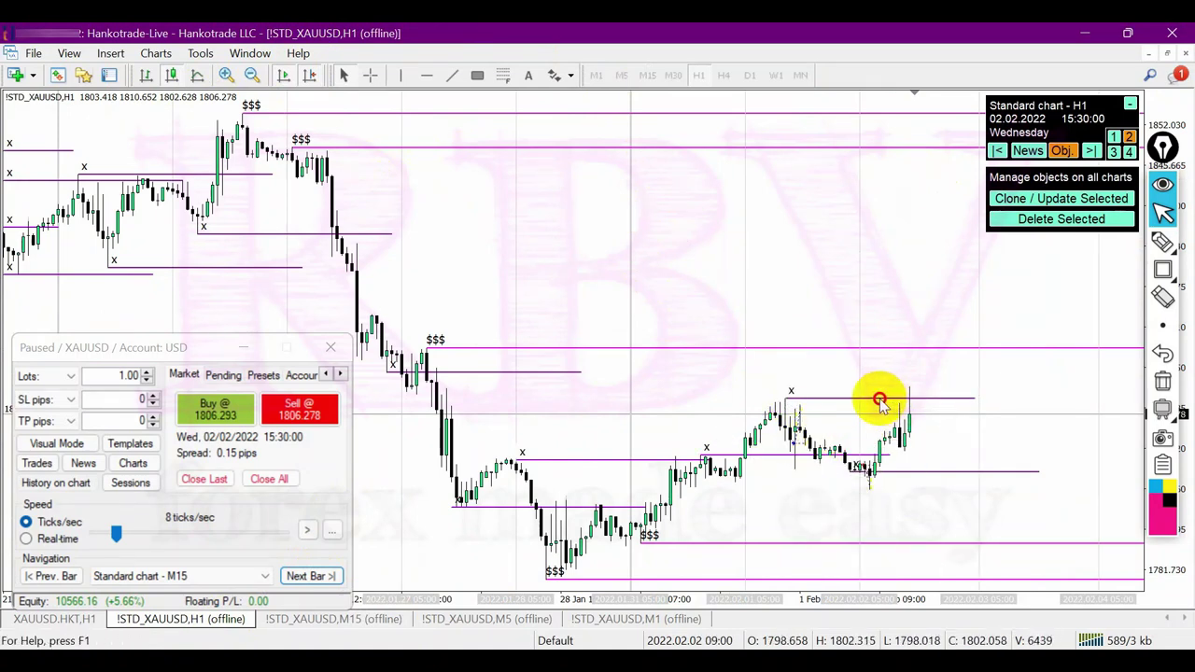
key("ctrl+Tab")
left_click(252, 75)
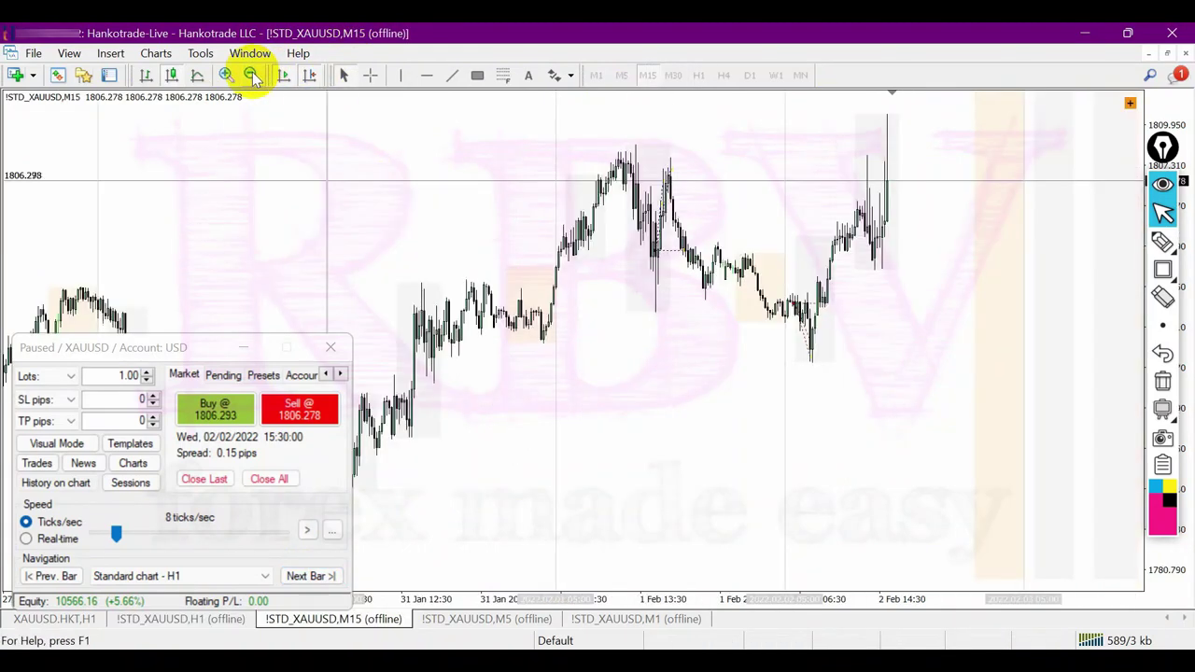
left_click(252, 75)
left_click(252, 75)
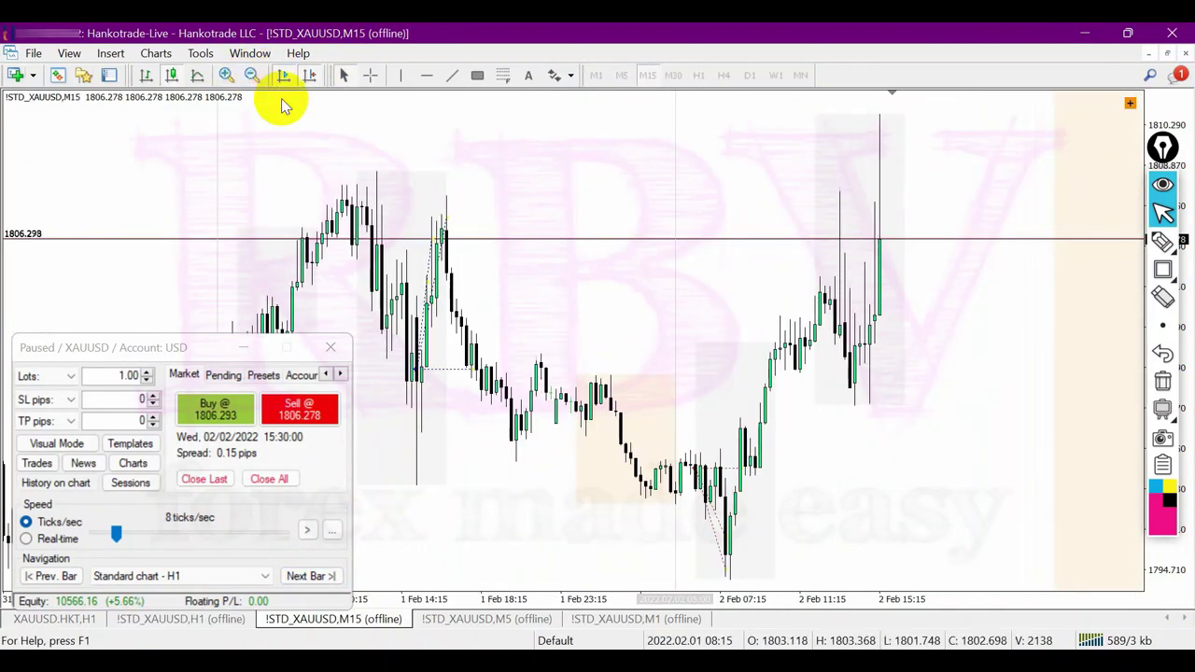
left_click(226, 75)
- Advance the H1 chart replay bar by bar to 06:00 on 3 February 2022
left_click(221, 620)
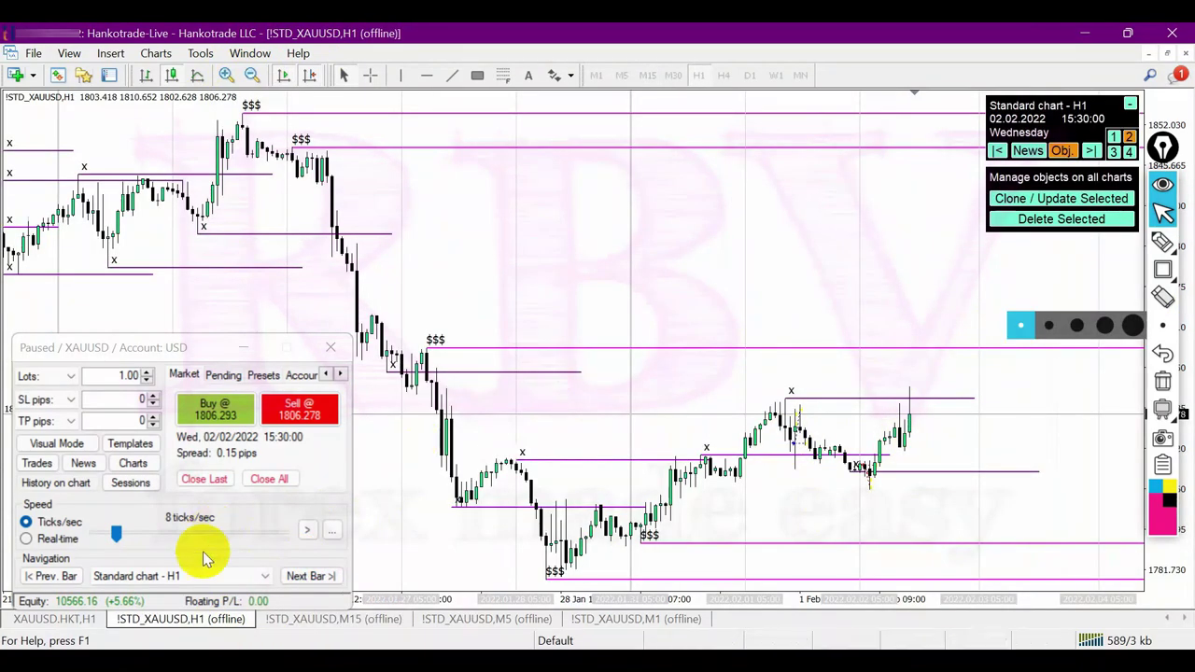
left_click(311, 576)
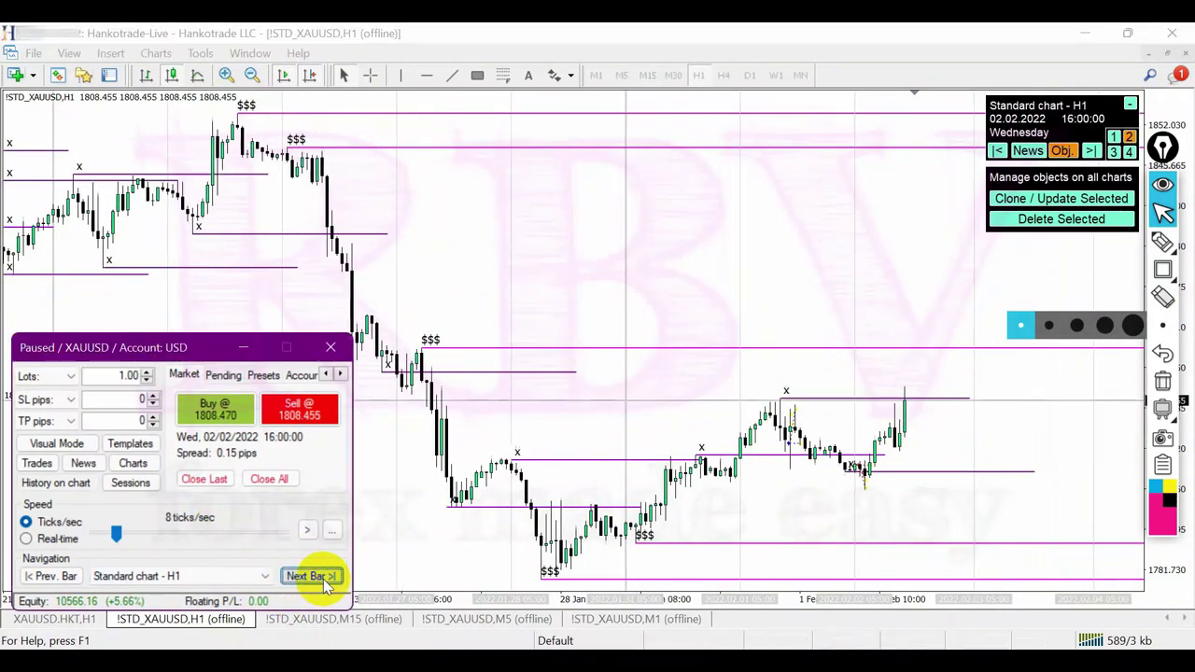
left_click(311, 576)
left_click(311, 576)
left_click(311, 576)
left_click(311, 576)
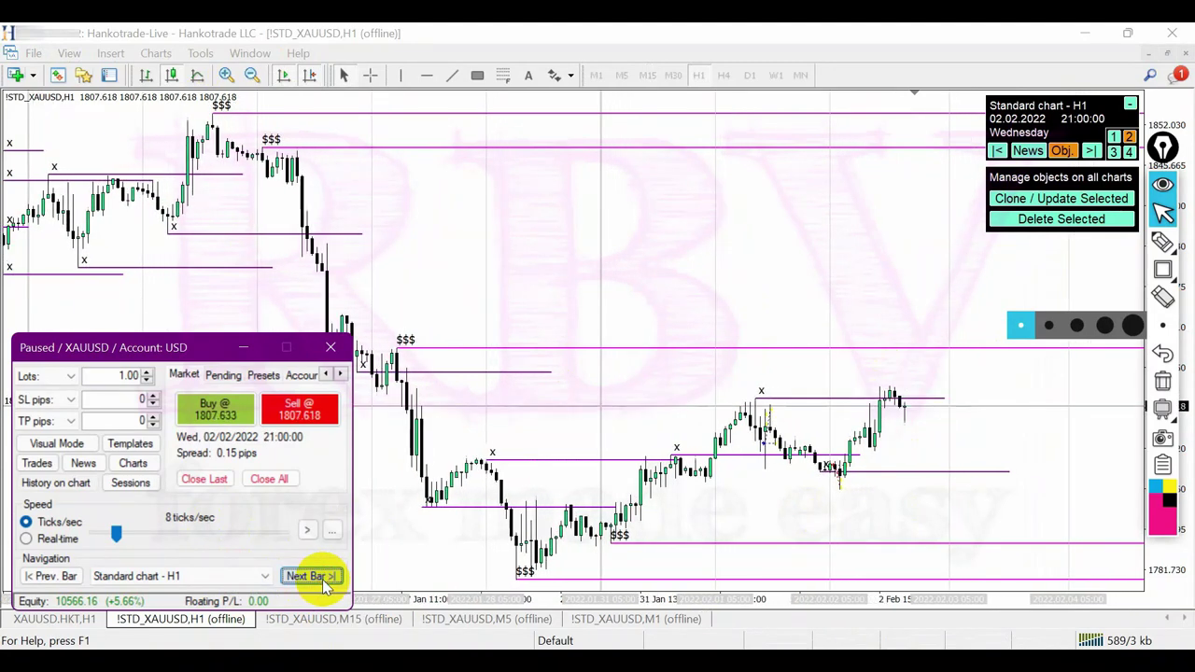
left_click(311, 576)
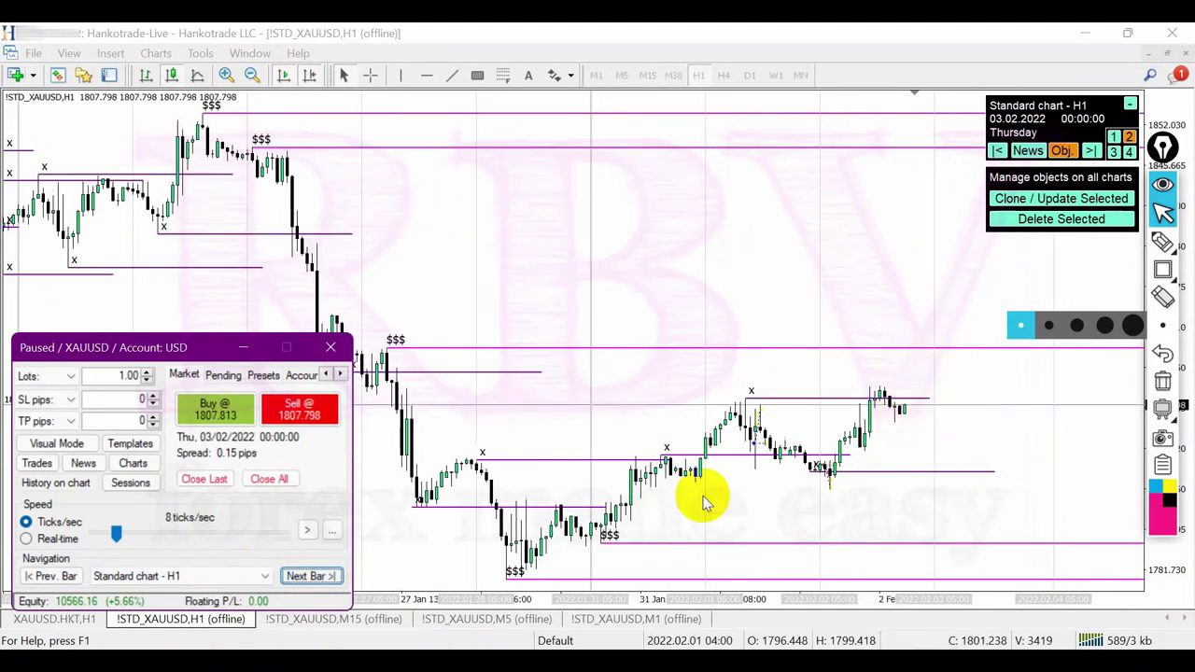
left_click(320, 576)
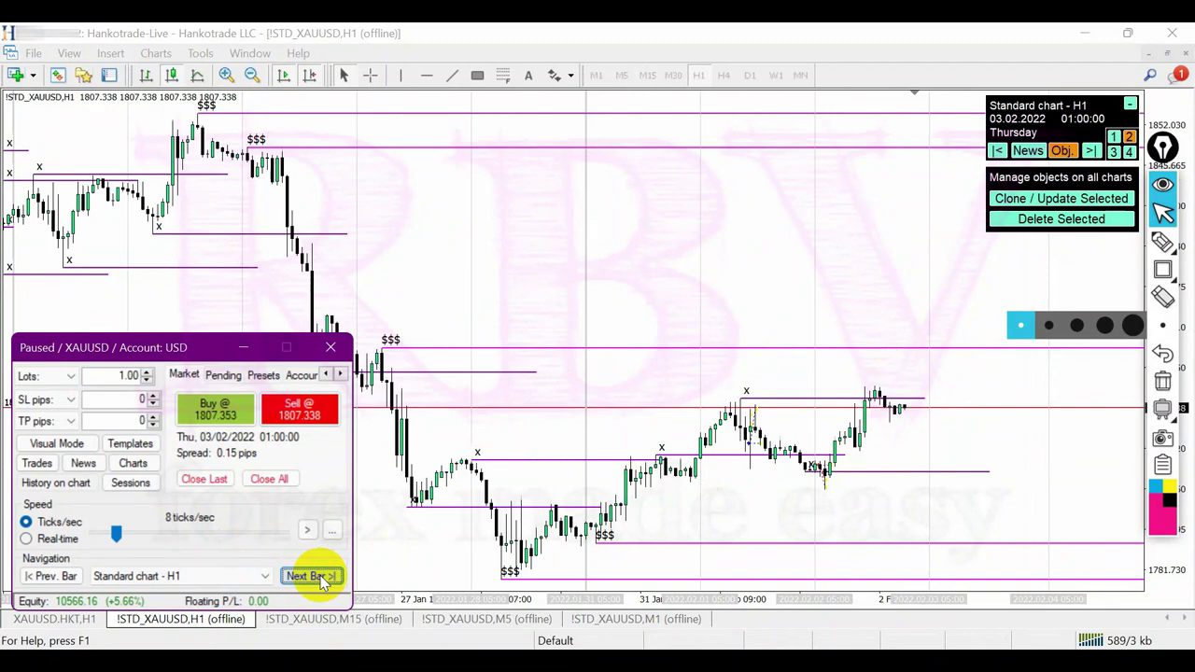
left_click(319, 575)
left_click(319, 576)
left_click(319, 576)
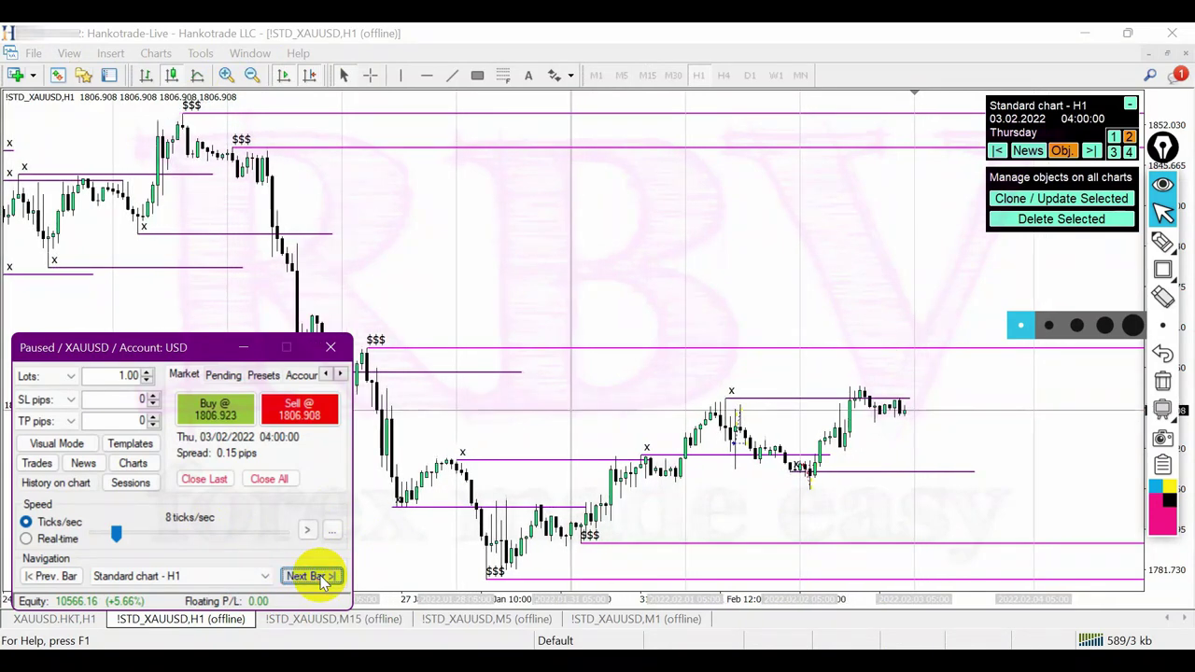
left_click(320, 576)
left_click(319, 576)
- Mark the 2 February swing high and swing low on the H1 chart with horizontal lines labelled $$$
left_click(881, 290)
key("plus")
key("plus")
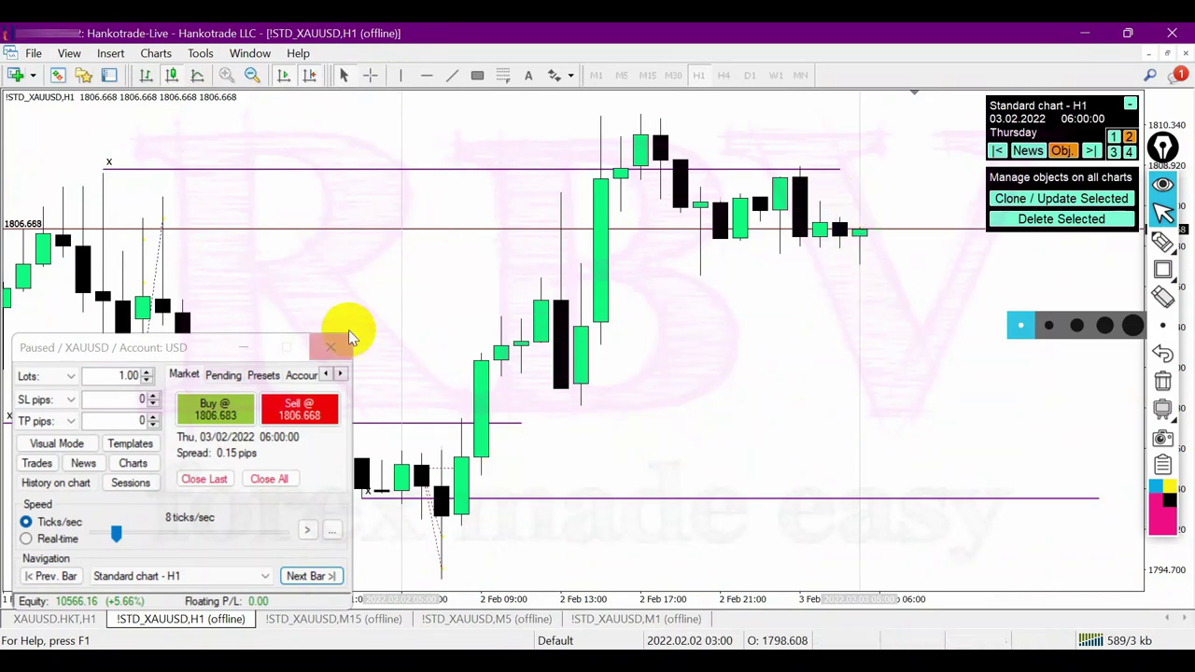
left_click(252, 74)
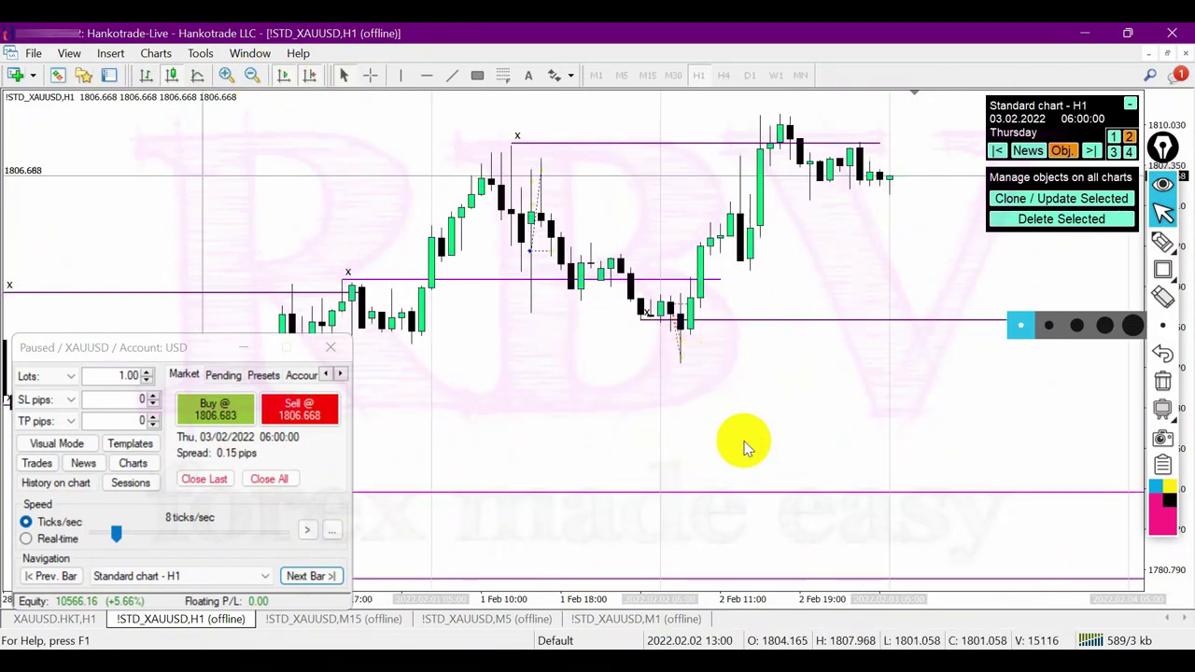
left_click(252, 74)
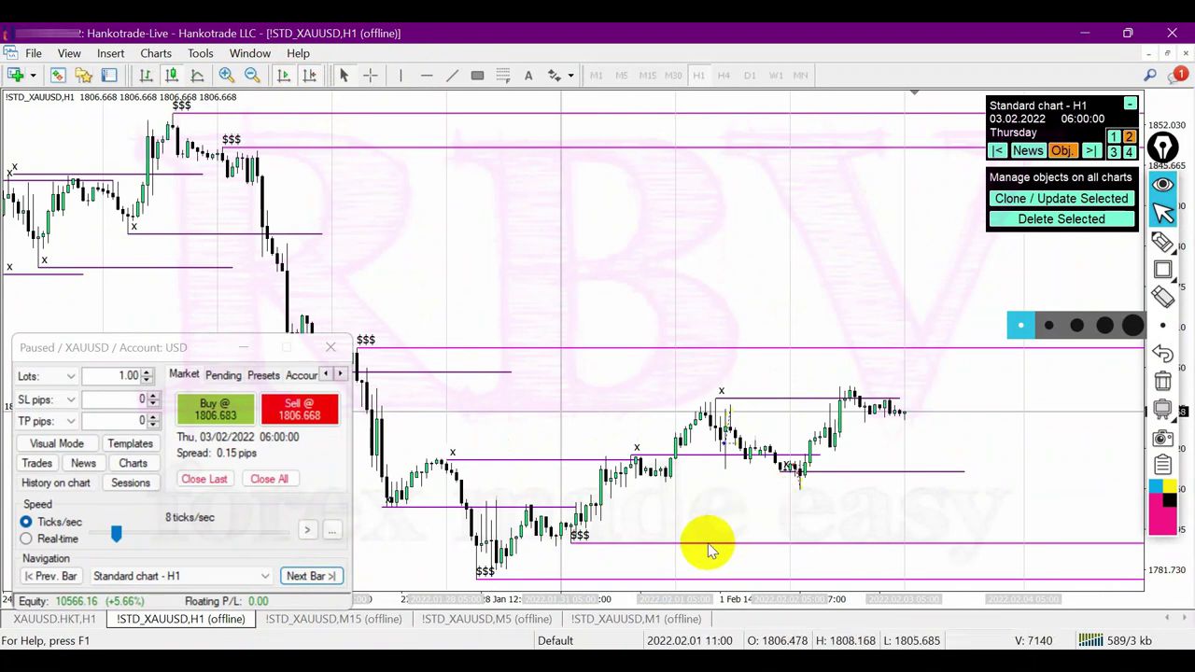
left_click_drag(662, 549, 944, 393)
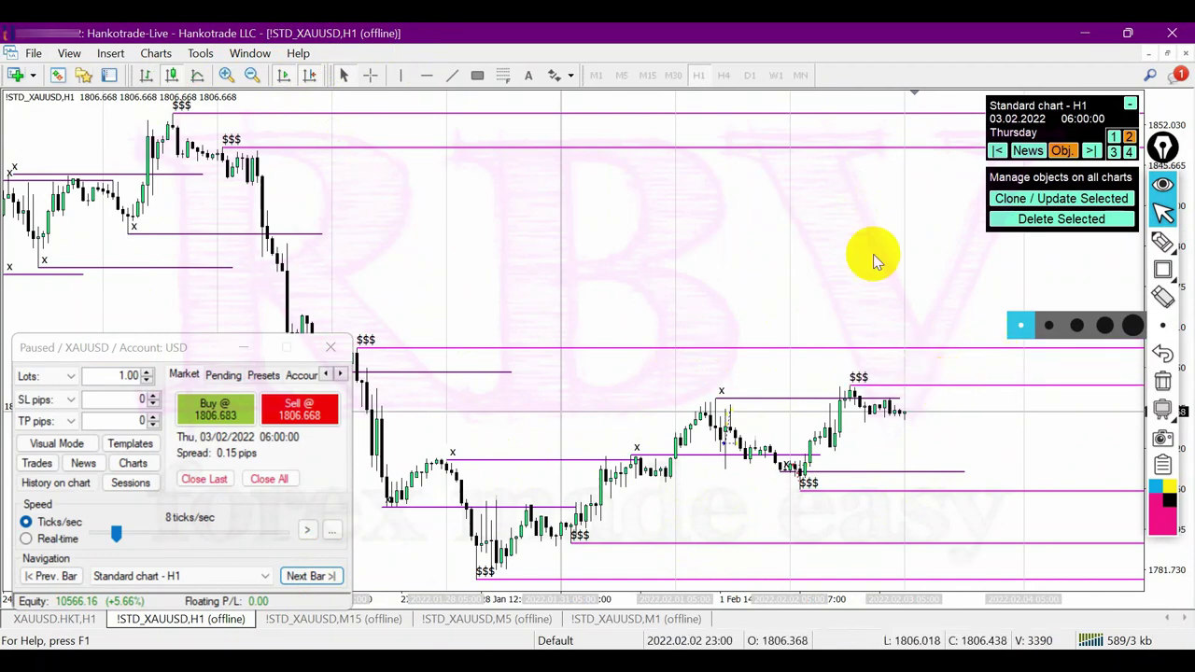
left_click(234, 76)
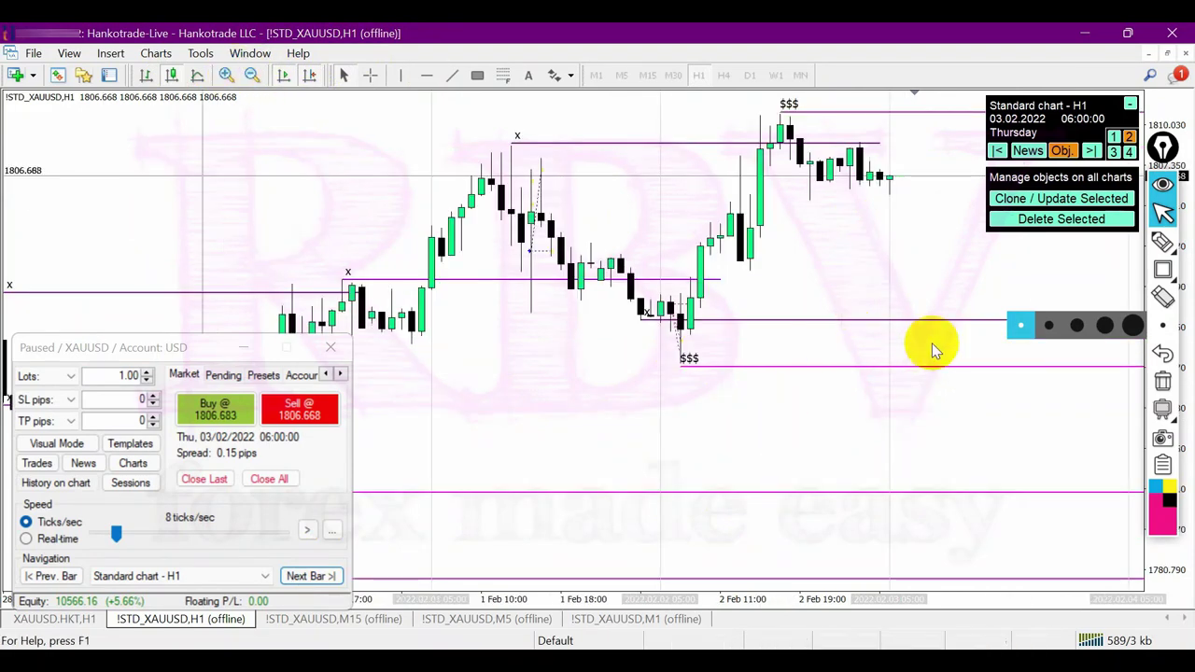
- On the M5 chart, draw a Fibonacci retracement from the 03:25 high at 1807.648 to the 05:45 low at 1805.435
left_click(387, 618)
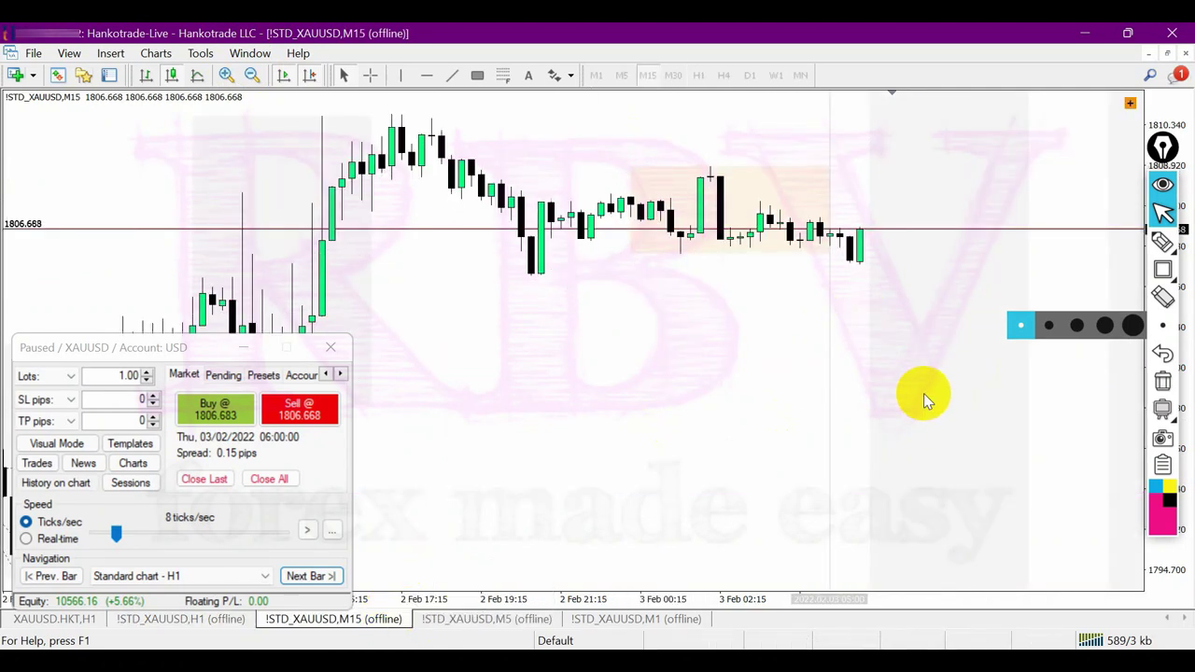
left_click(507, 618)
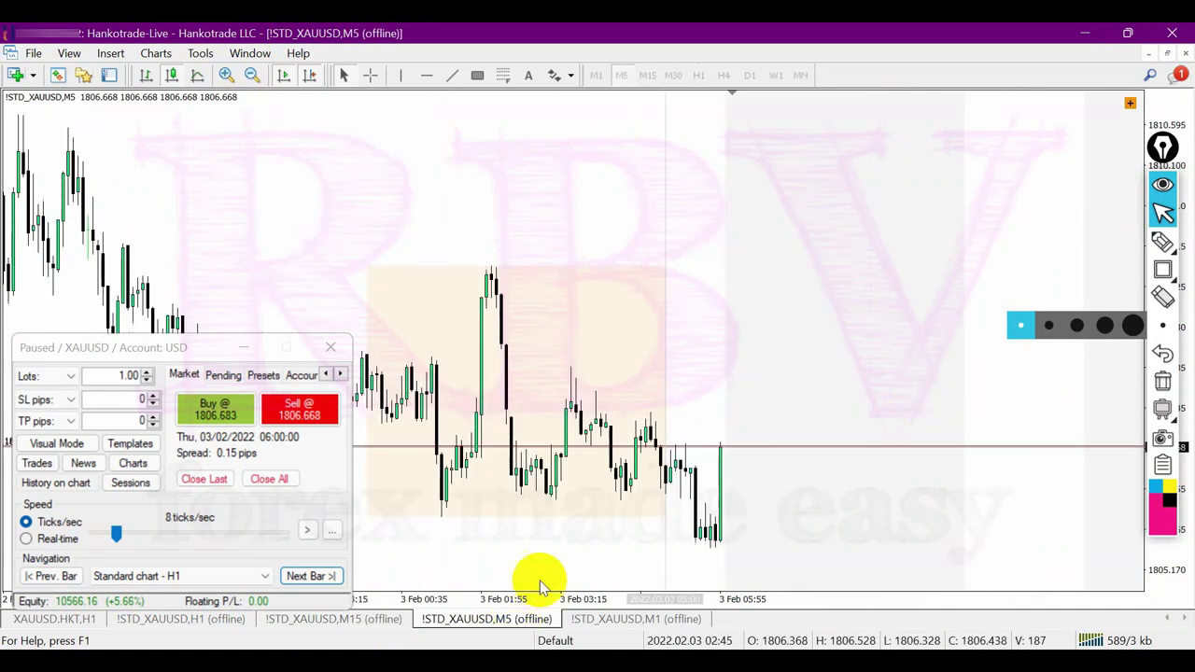
left_click(504, 73)
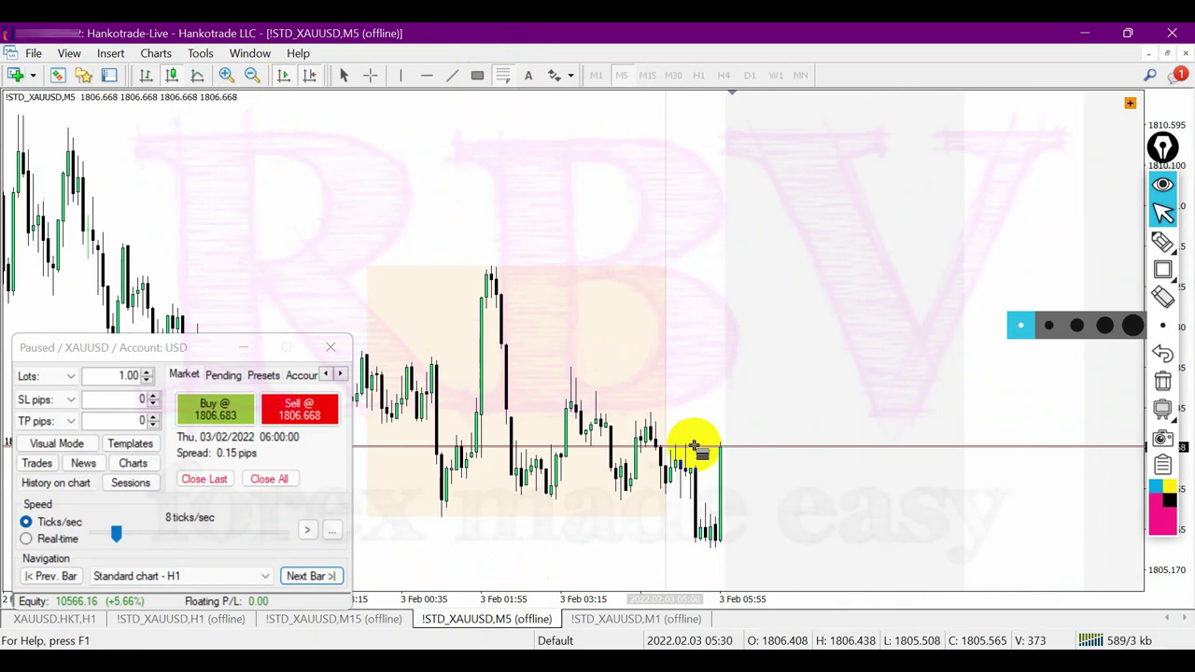
left_click_drag(571, 366, 717, 542)
double_click(658, 485)
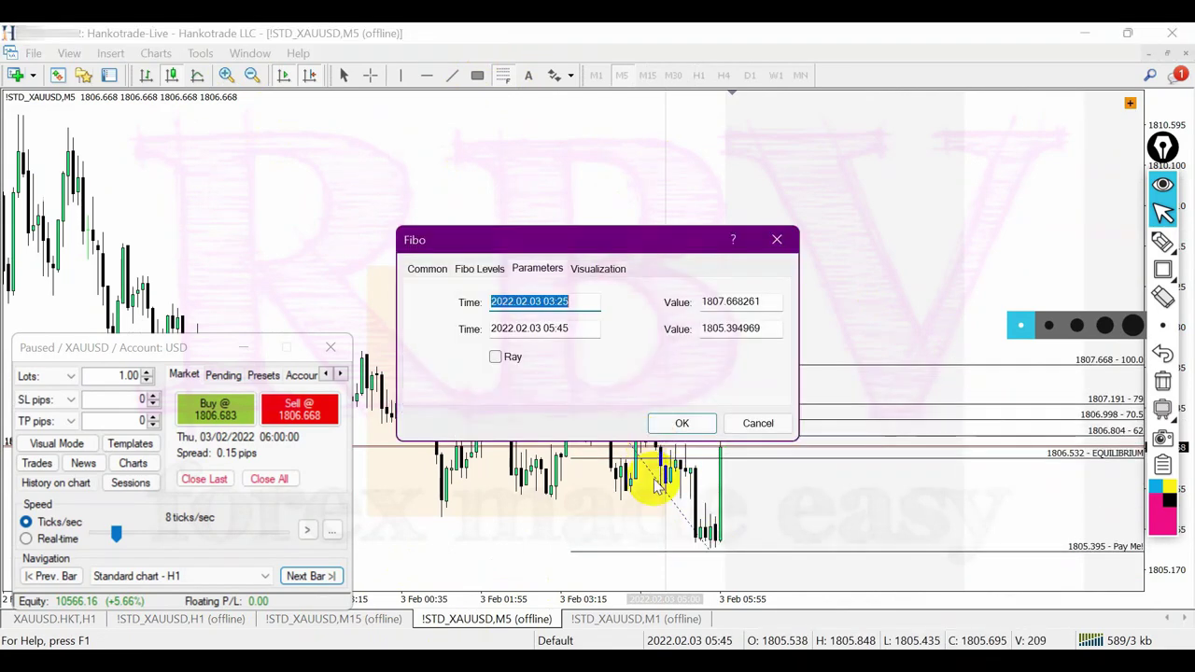
left_click(683, 426)
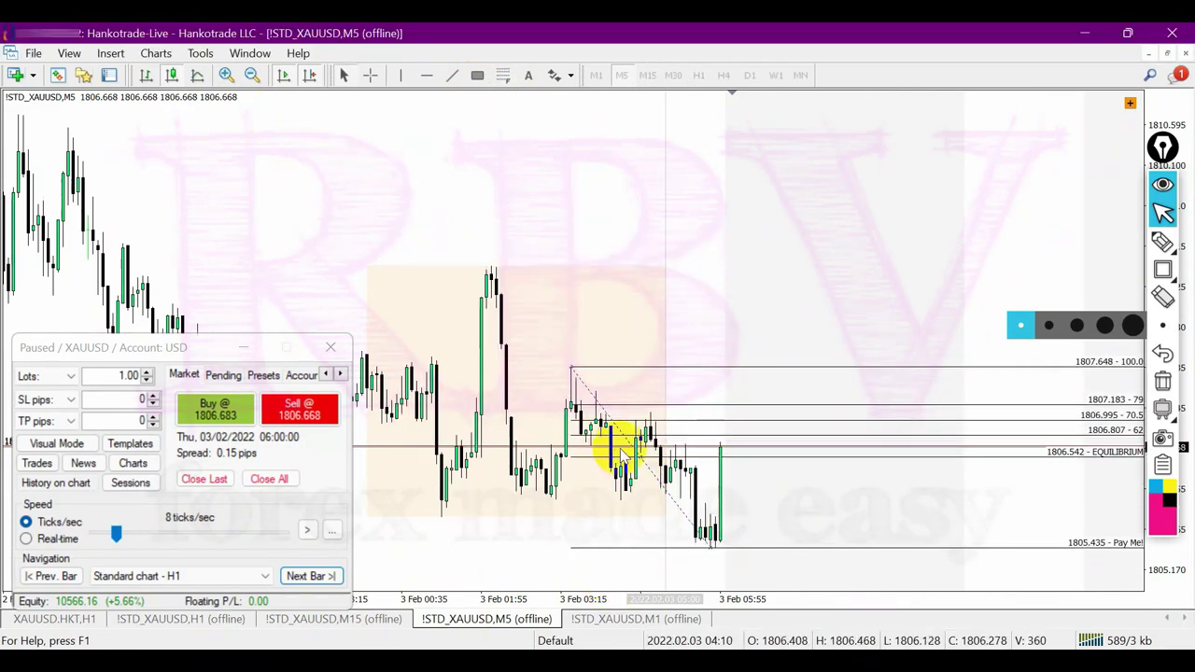
- Set the replay navigation to Standard chart - M5 and advance to 06:10 on 3 February
left_click(227, 75)
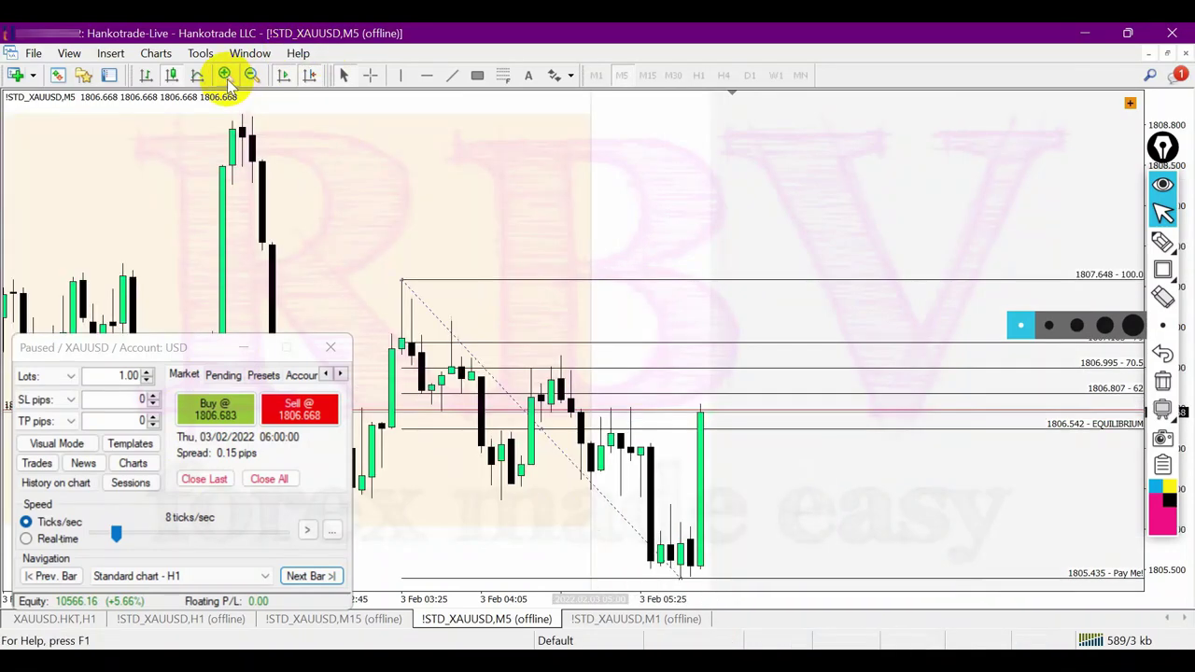
left_click(224, 581)
left_click(177, 604)
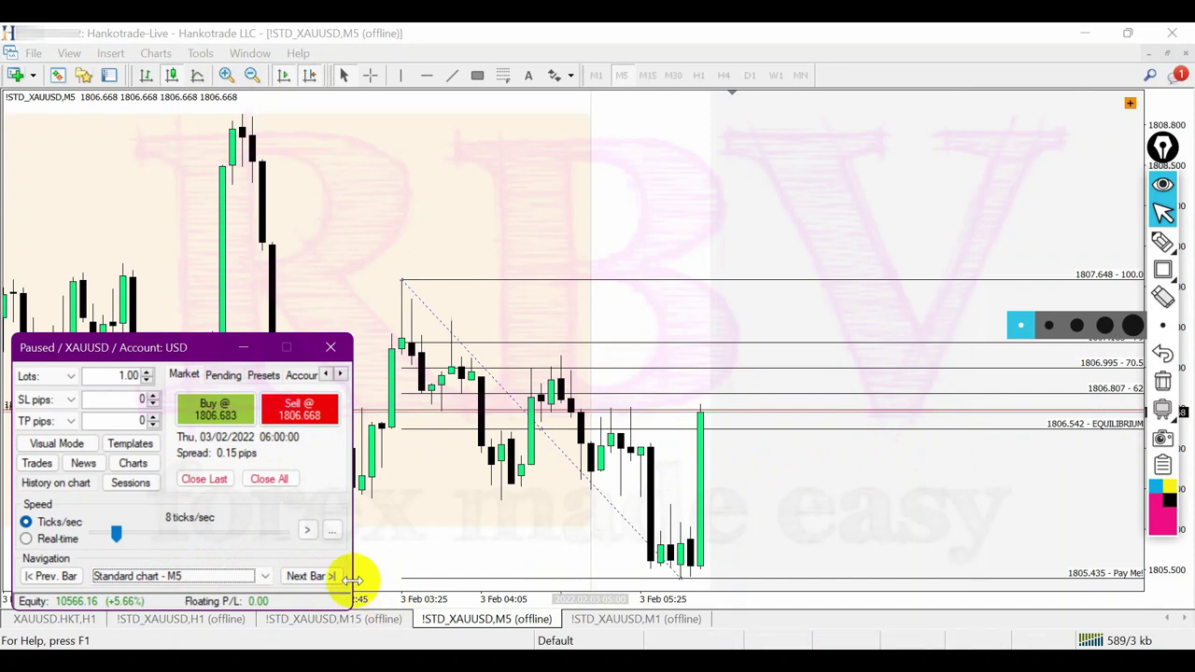
left_click(308, 576)
- Delete the Fibonacci retracement from the M5 chart
right_click(698, 571)
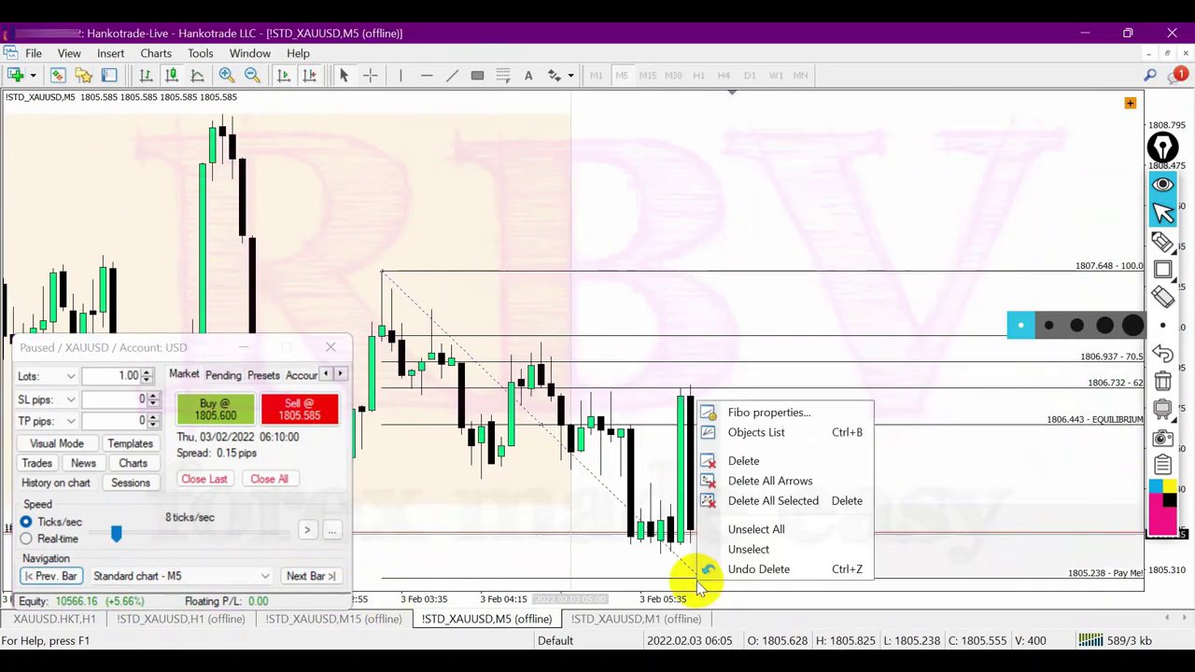
left_click(758, 462)
- Advance the replay to 06:15 on the M1 chart and draw a green rectangle over the sell-off from the latest swing high
left_click(644, 619)
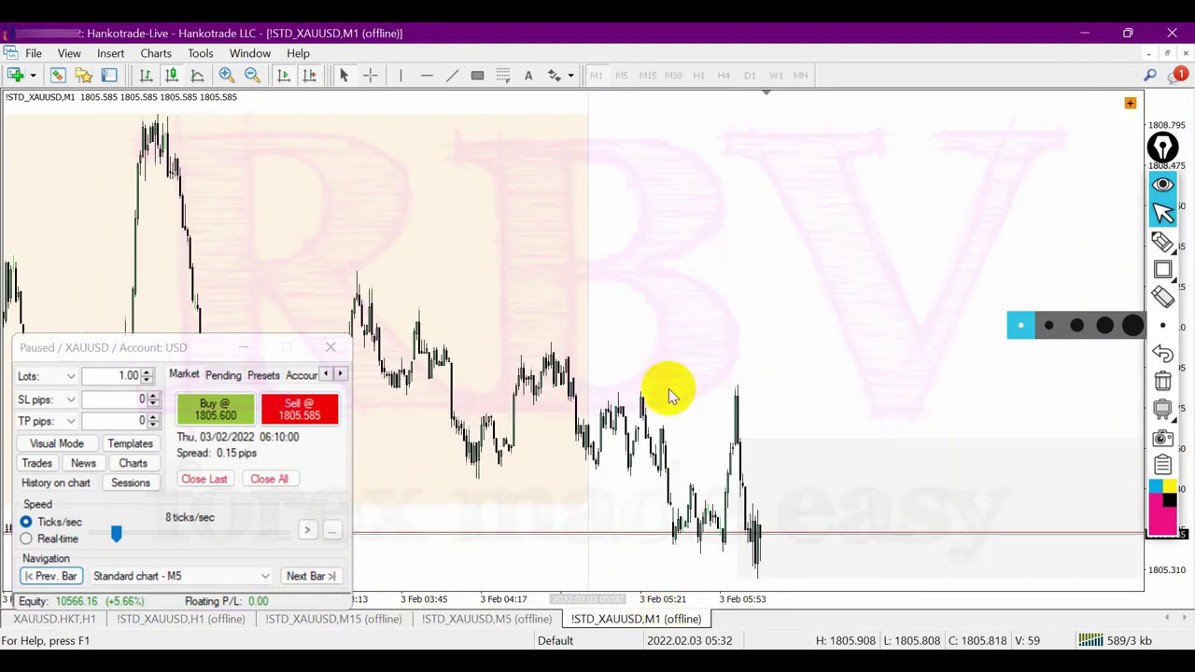
left_click(223, 74)
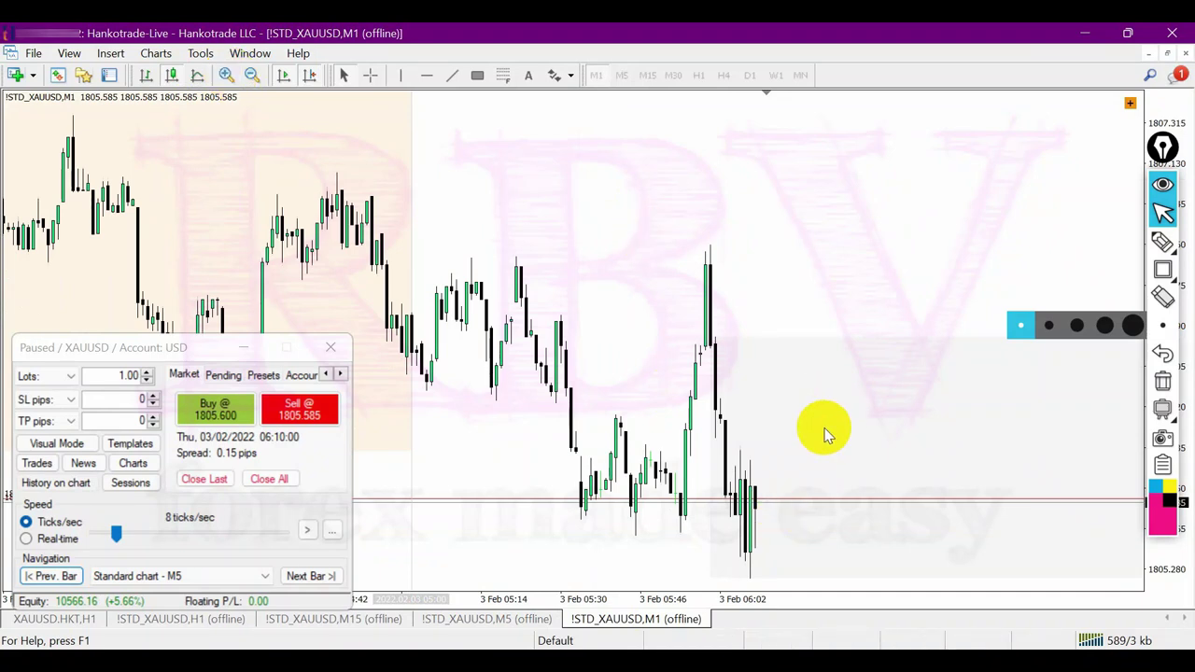
key("F12")
left_click(479, 74)
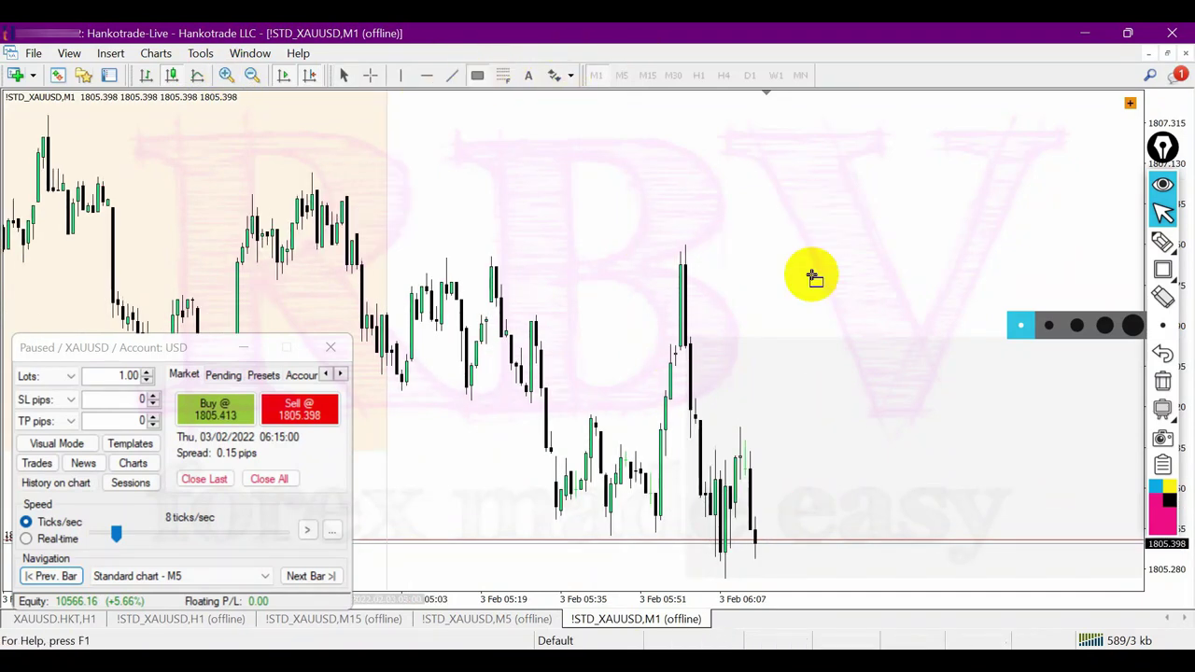
left_click_drag(684, 264, 829, 515)
left_click(681, 421)
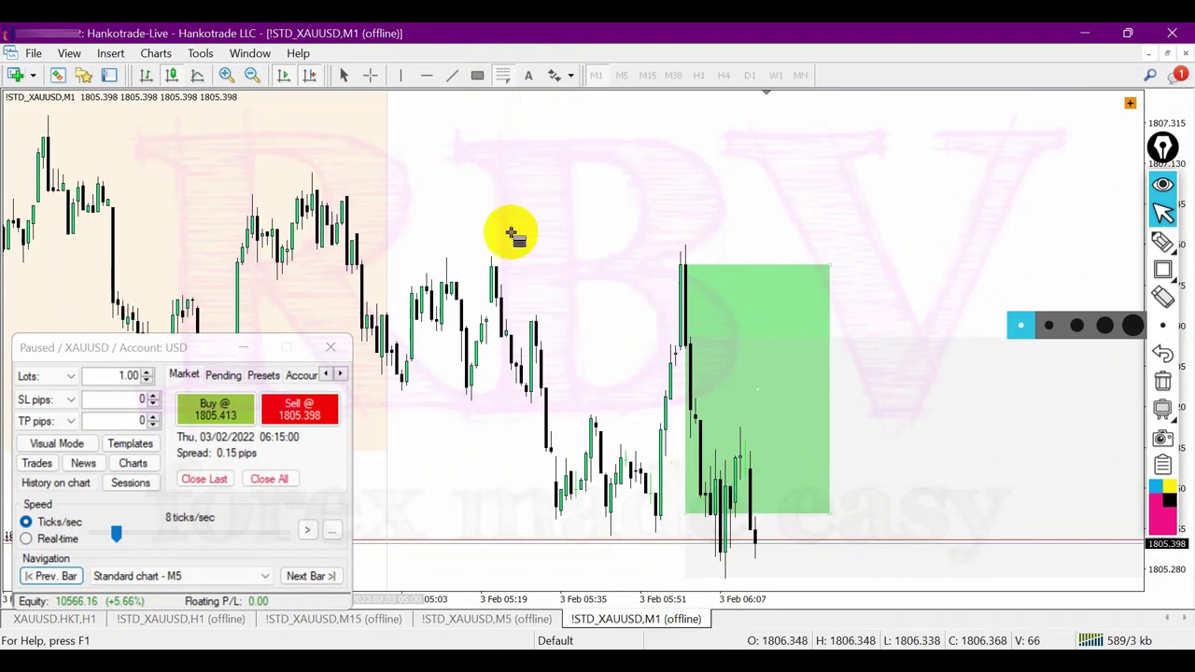
- Draw a Fibonacci retracement on the M1 chart from the 1807.088 swing high to the 1805.435 low
left_click_drag(312, 170, 612, 535)
left_click(684, 422)
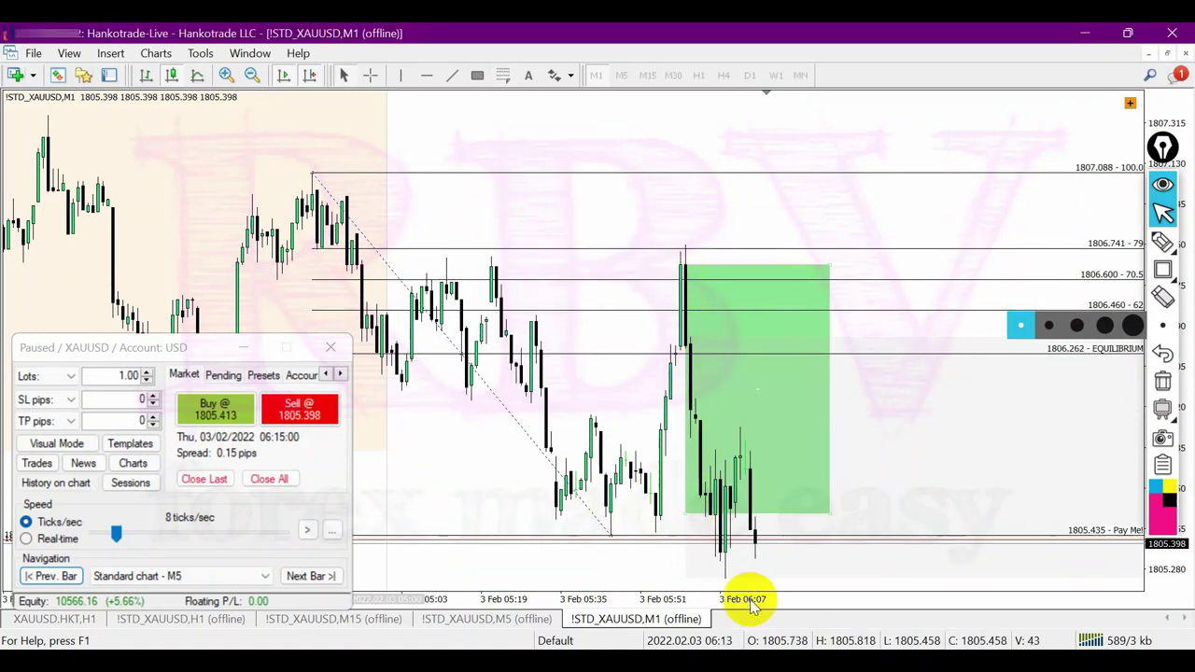
- Mark the latest swing low and the lower high beside the green zone with pen strokes, and clear the strokes
key("plus")
left_click(1162, 240)
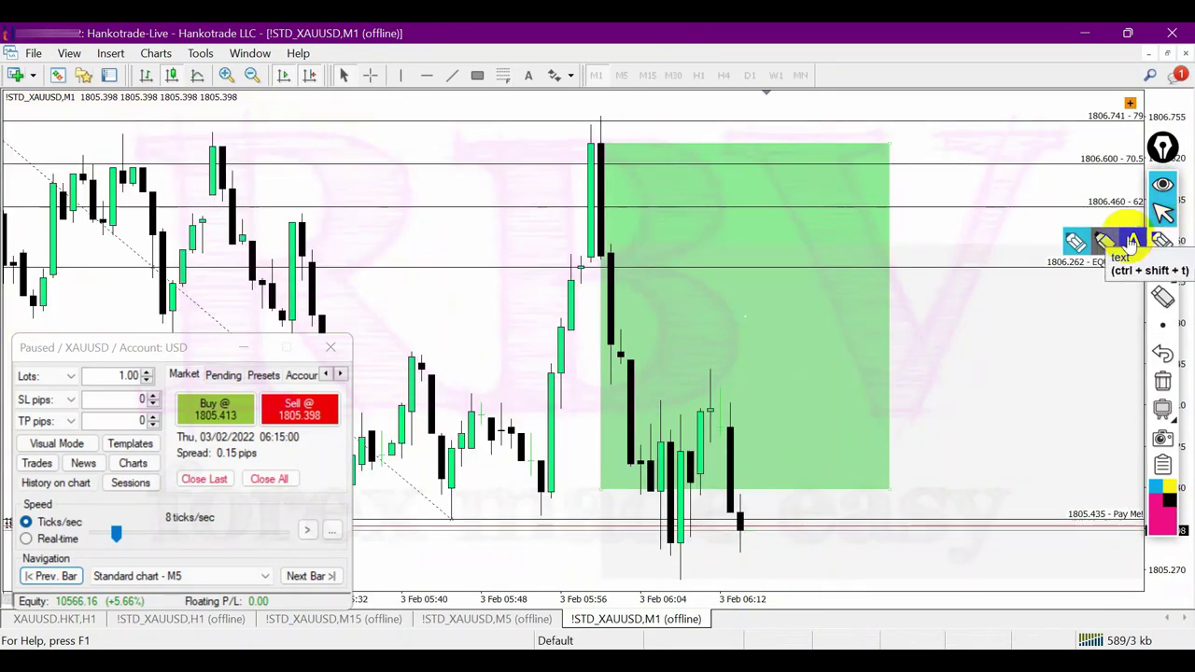
left_click_drag(679, 576, 855, 588)
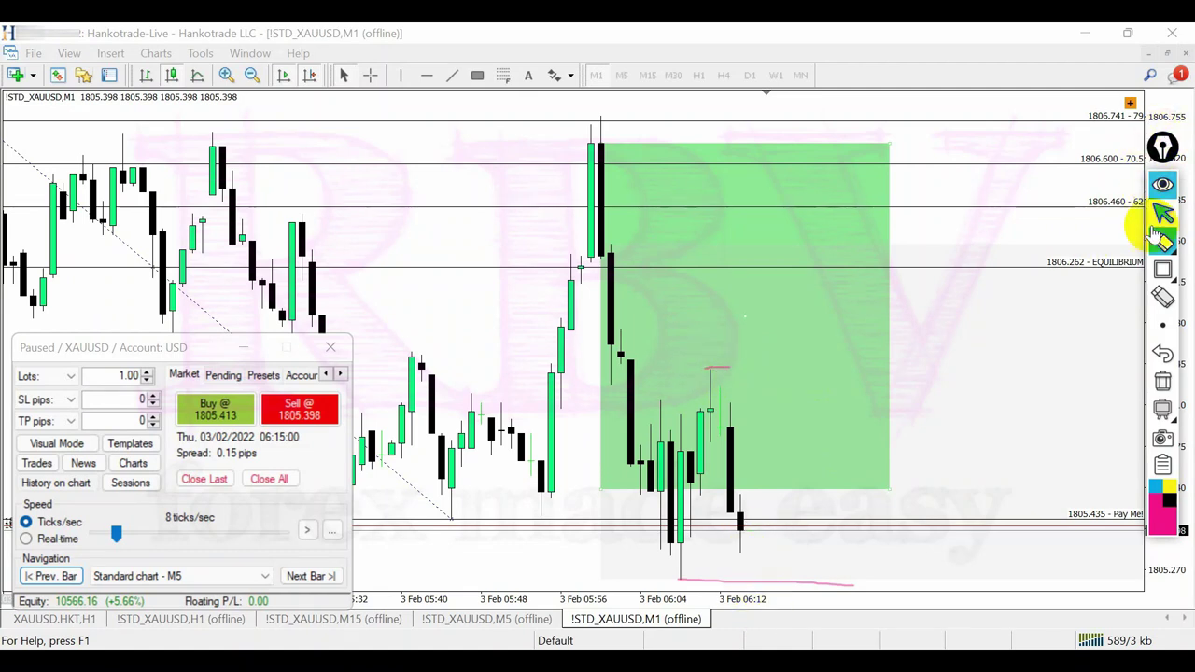
left_click(1164, 381)
left_click(252, 75)
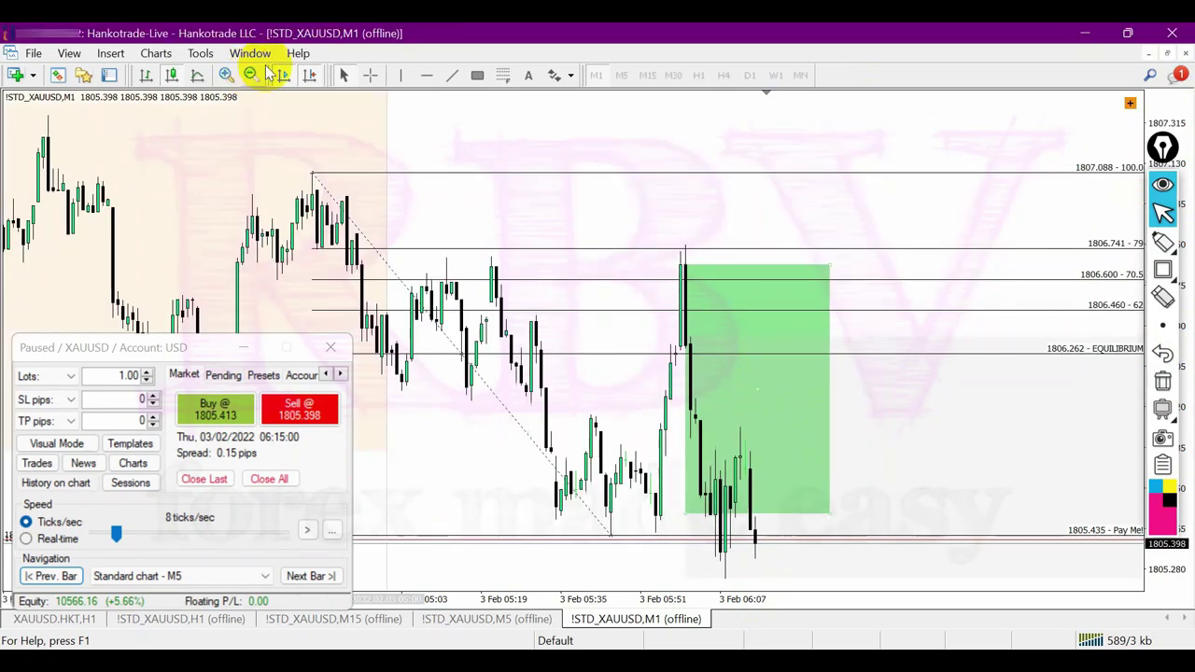
- Set the replay navigation to Standard chart - M1 and advance bar by bar to 06:27 on 3 February
left_click(241, 576)
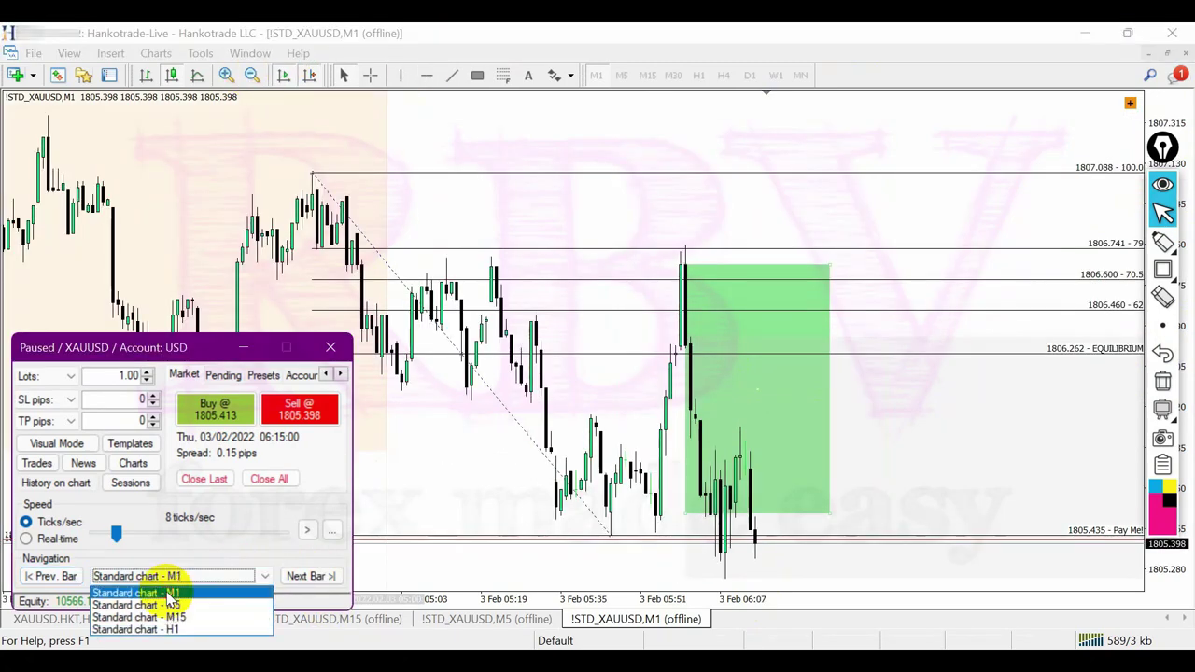
left_click(140, 592)
left_click(309, 576)
left_click(309, 576)
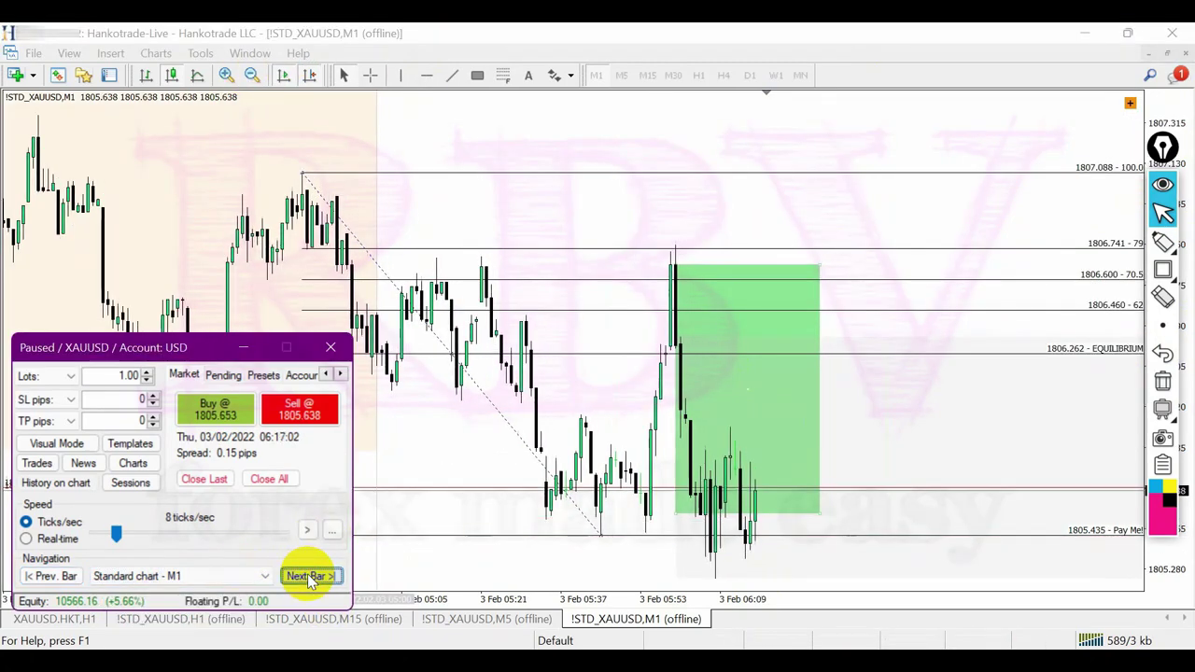
left_click(310, 577)
left_click(309, 576)
left_click(309, 576)
left_click(309, 575)
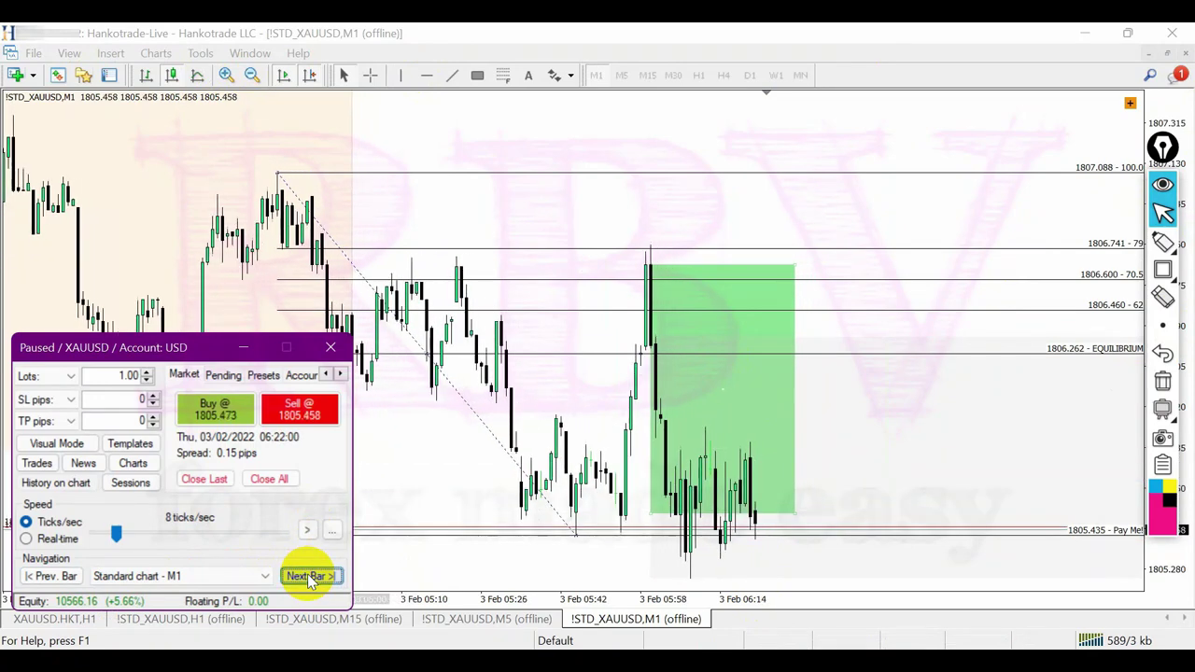
left_click(310, 577)
left_click(310, 577)
left_click(308, 576)
left_click(309, 576)
left_click(309, 576)
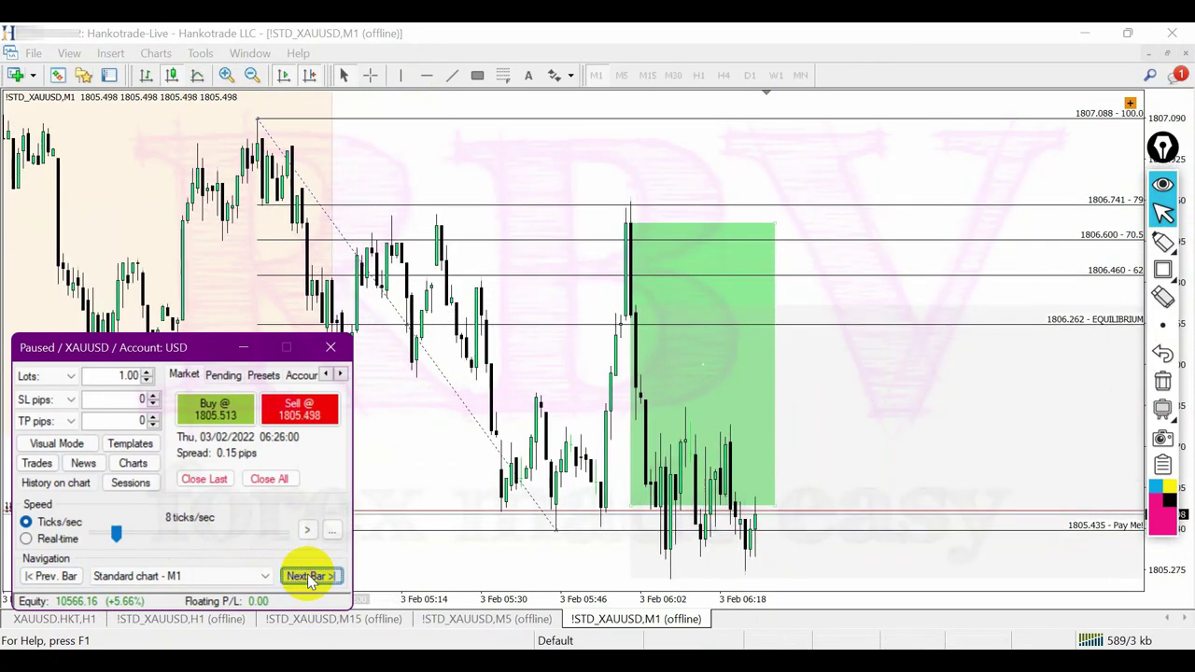
left_click(309, 575)
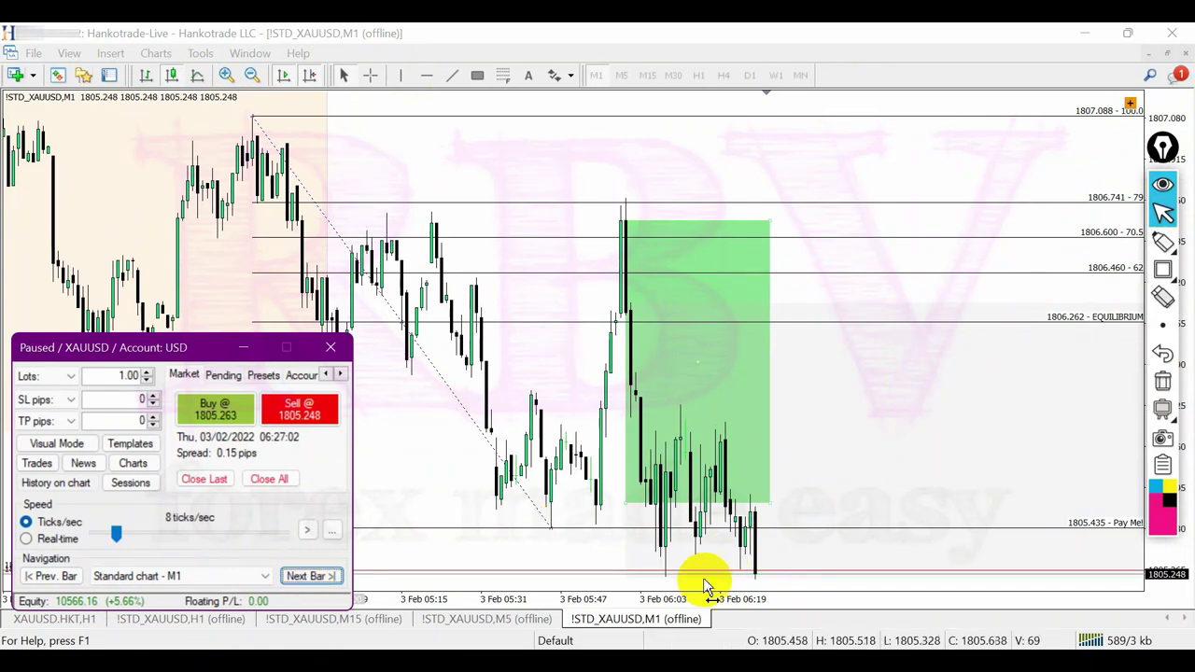
- Re-anchor the Fibonacci retracement from the 1805.928 swing high to the 1805.228 low and delete the green rectangle
left_click(226, 75)
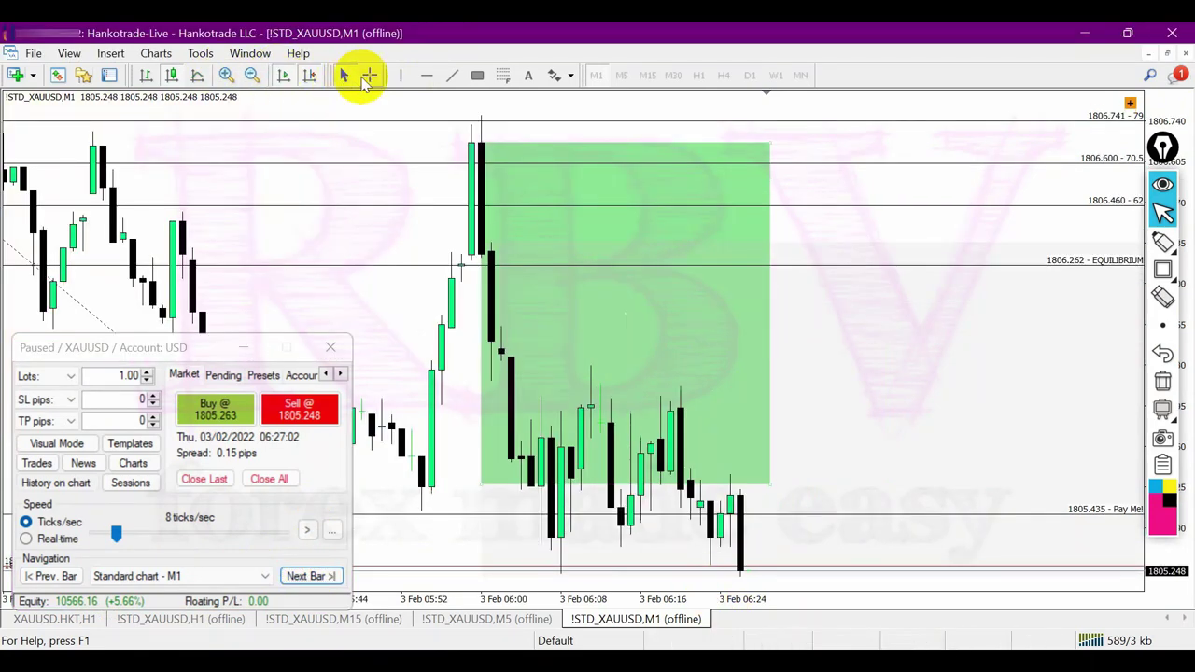
left_click(369, 74)
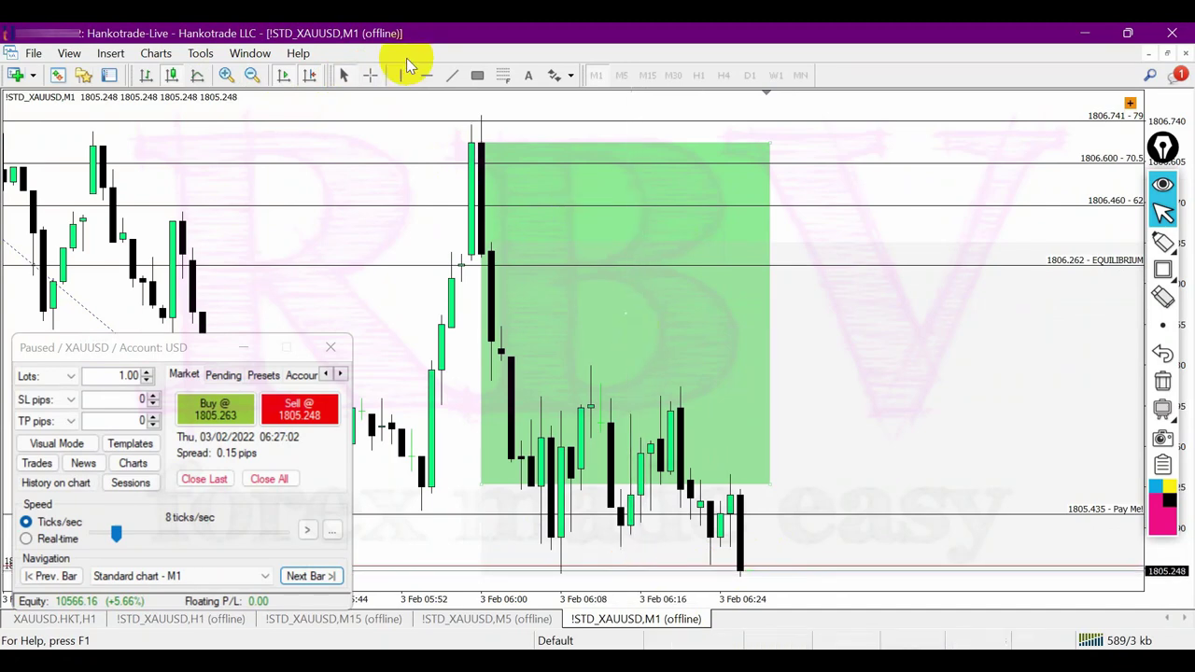
left_click(251, 75)
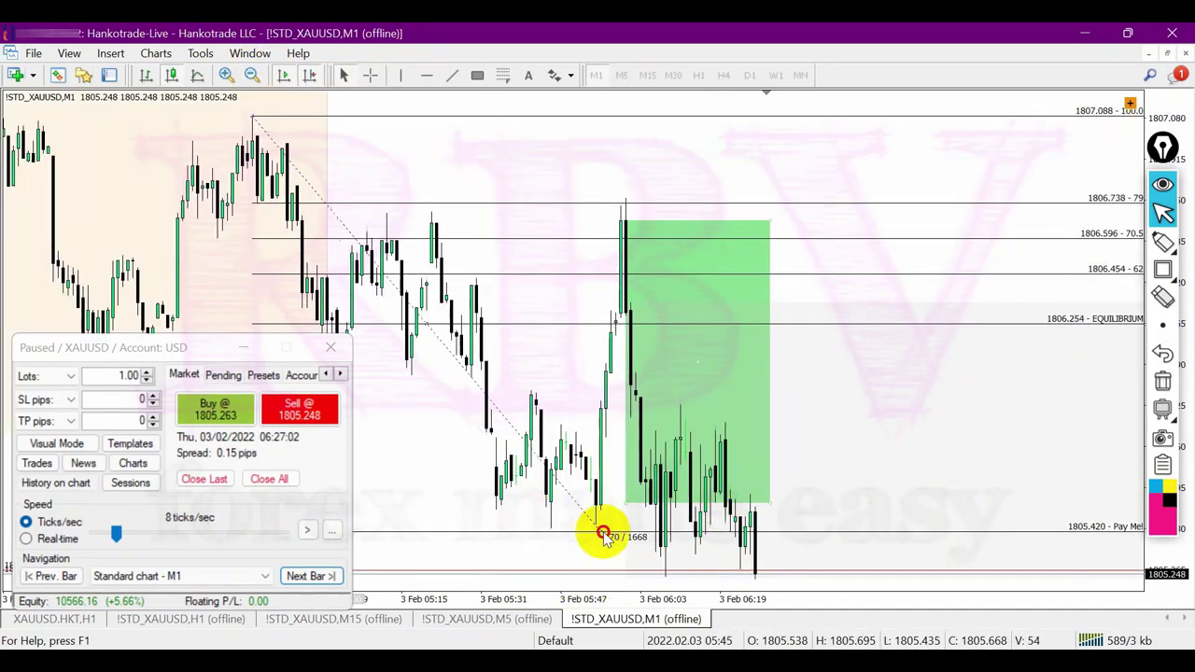
left_click_drag(734, 588, 755, 573)
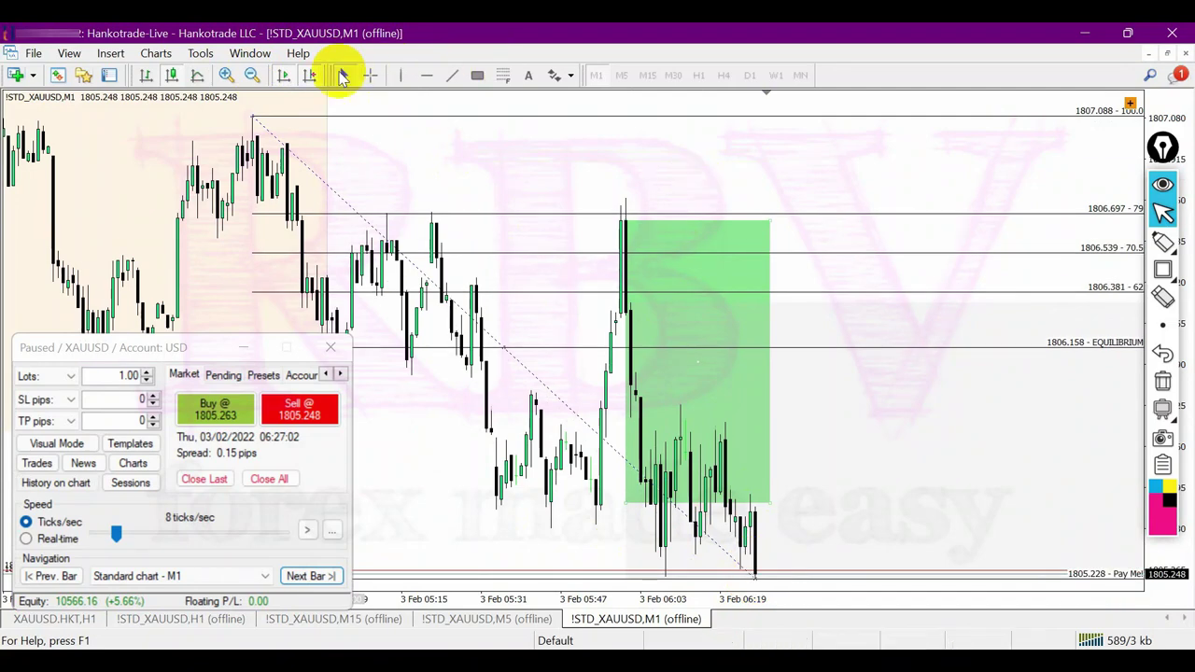
left_click_drag(252, 119, 681, 405)
right_click(699, 366)
left_click(719, 419)
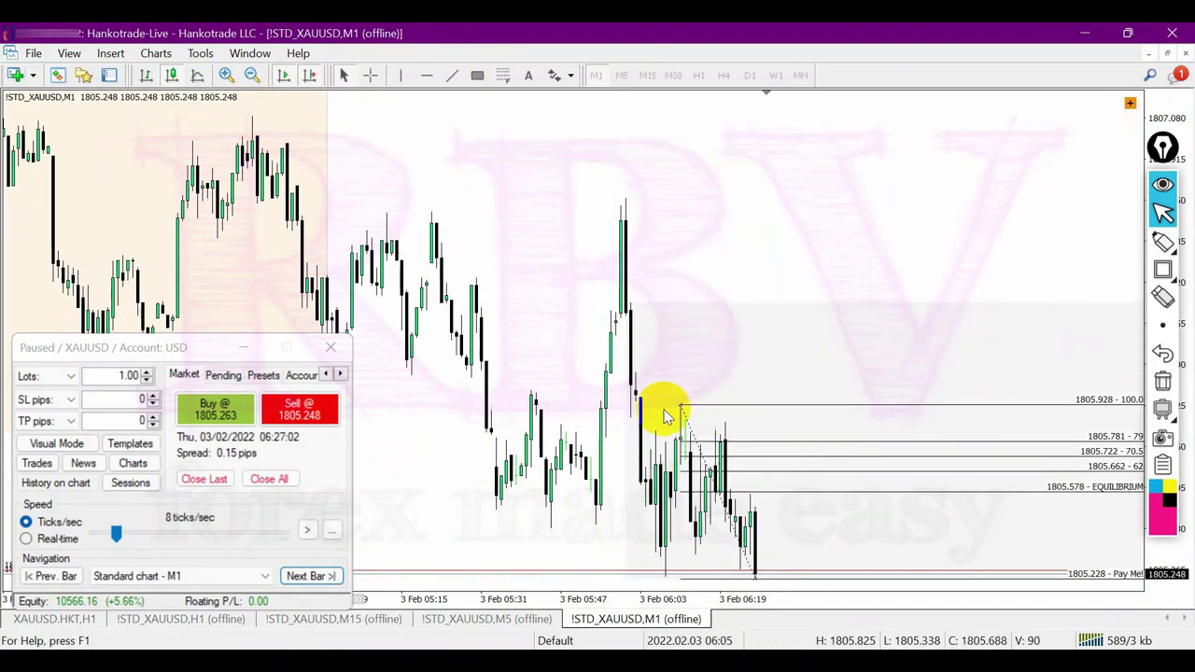
- Advance the M1 replay to 06:31 and extend the Fibonacci retracement's low to 1805.198
key("plus")
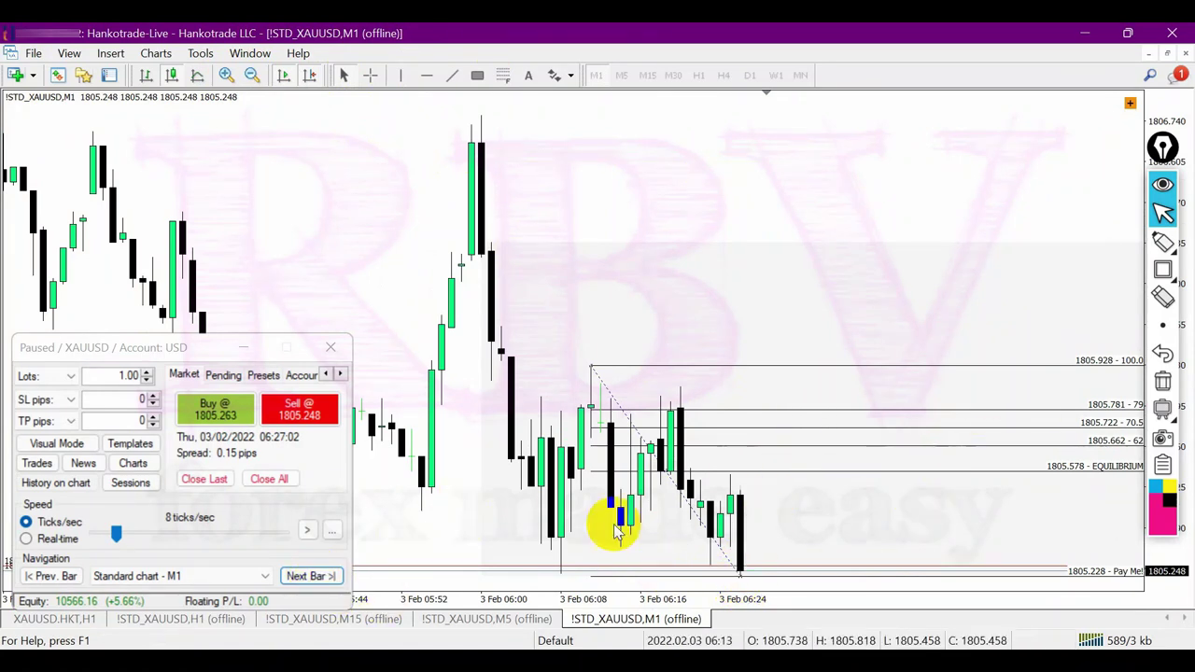
left_click(298, 578)
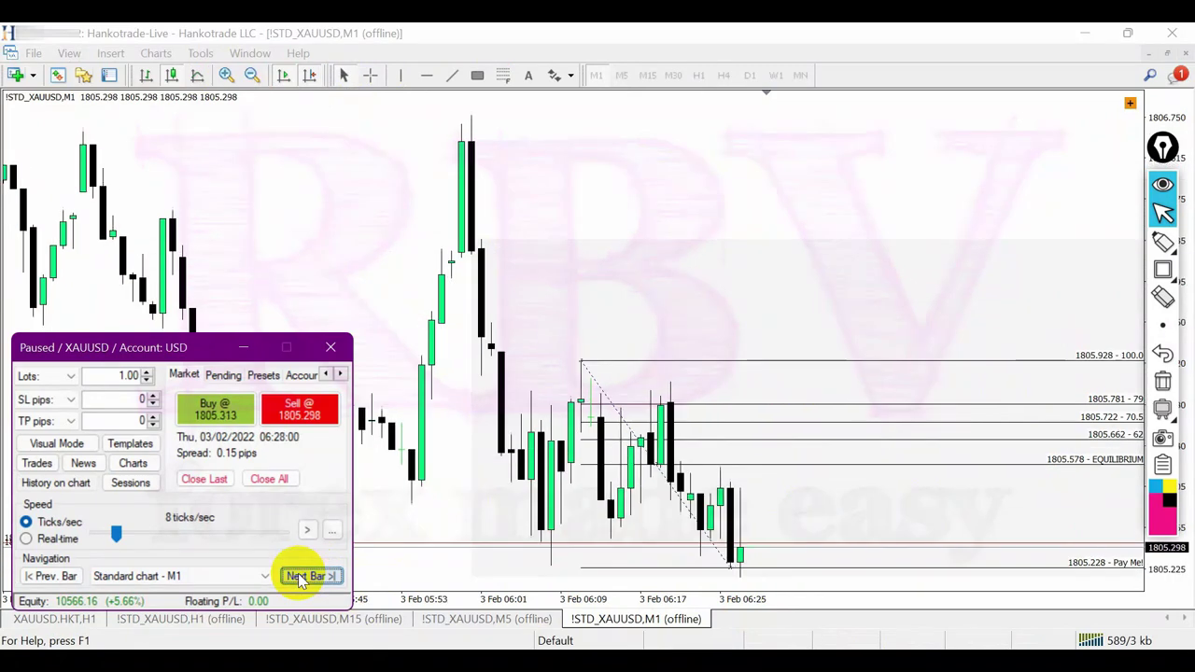
left_click(298, 578)
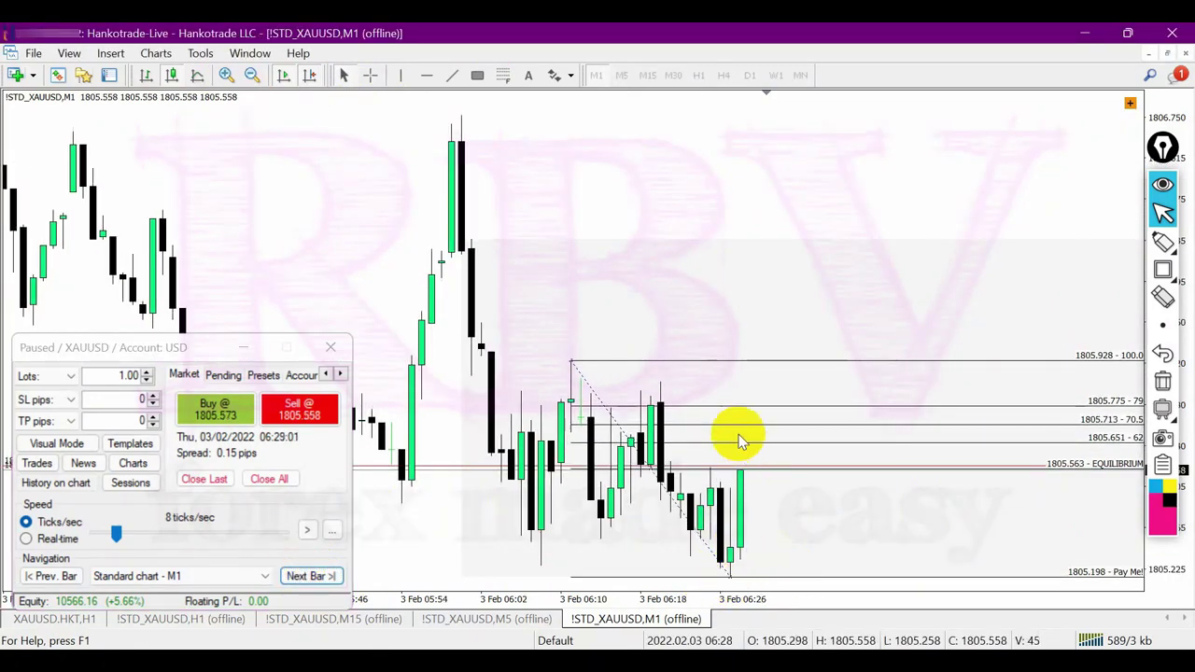
left_click(318, 577)
left_click(325, 579)
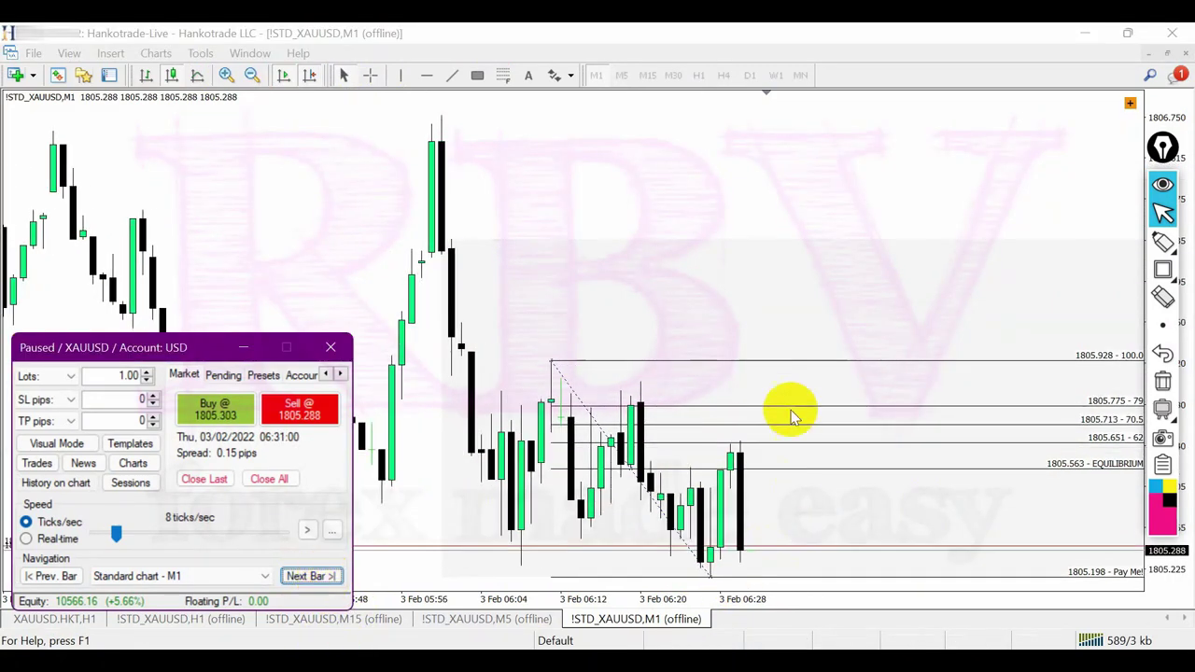
- Draw a light green background rectangle spanning the body of the latest large bearish candle
left_click(476, 77)
left_click_drag(742, 454, 808, 554)
left_click(681, 421)
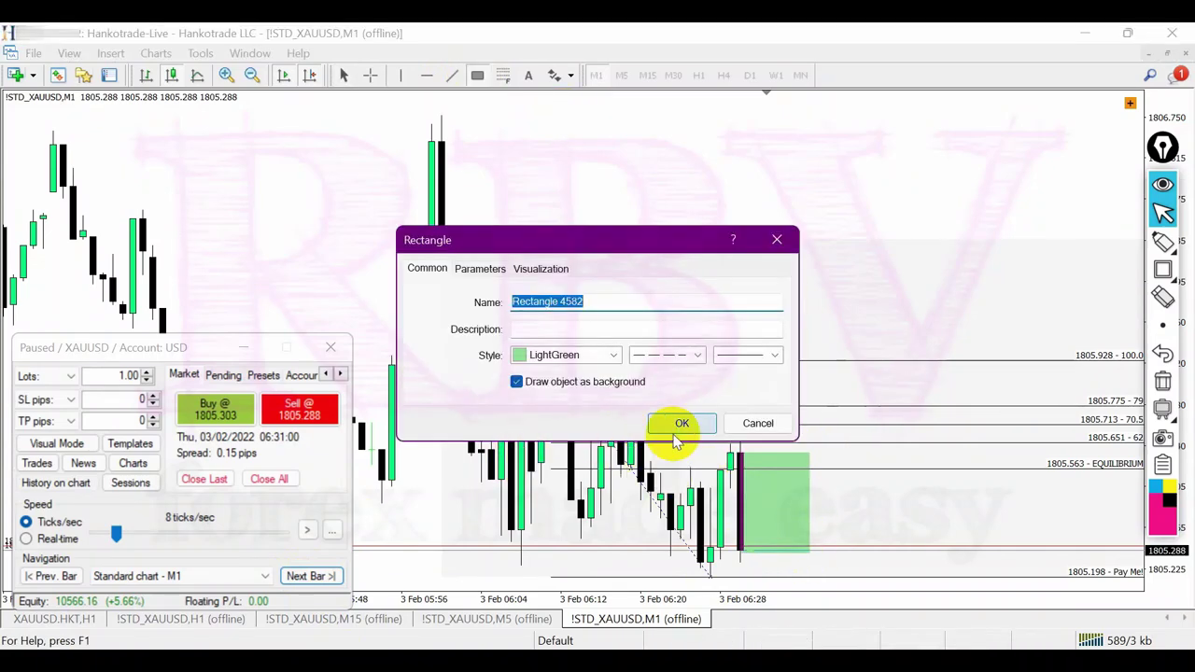
- Advance the M1 replay to 06:34
left_click(315, 579)
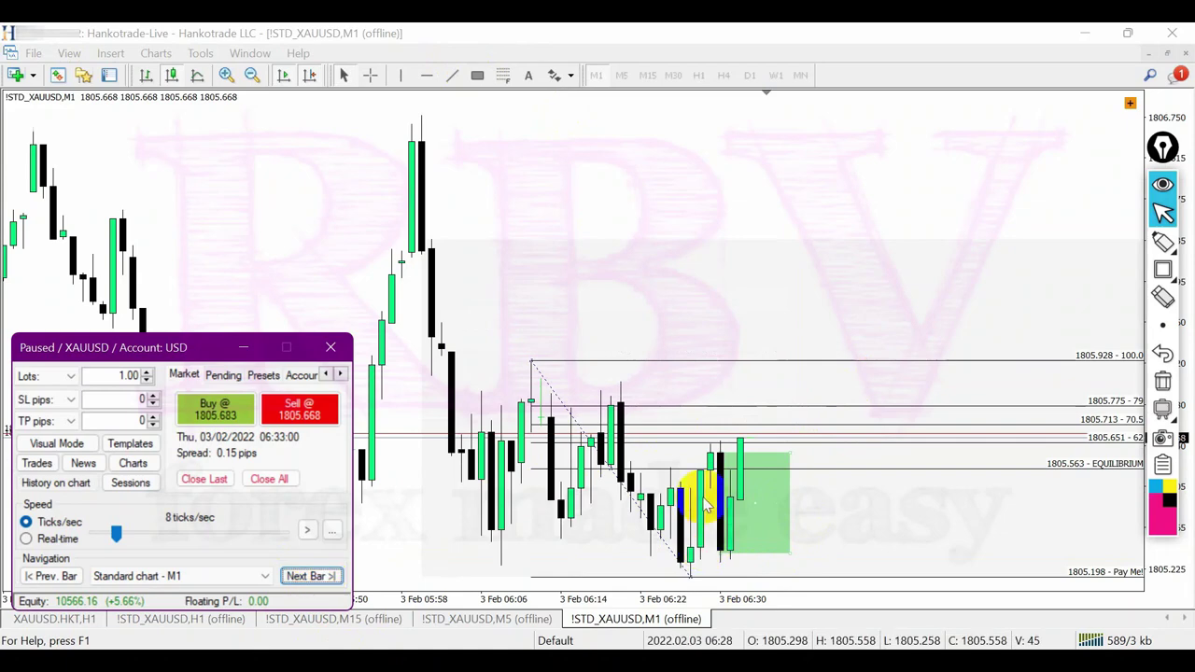
left_click(227, 75)
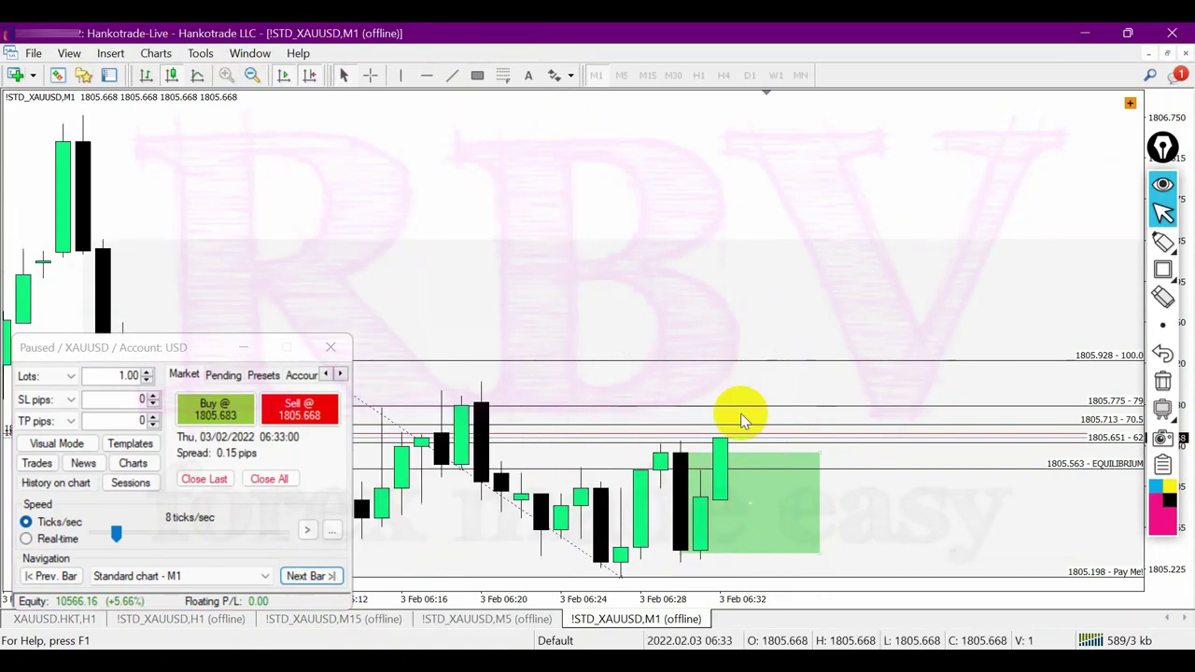
left_click(310, 576)
left_click(252, 74)
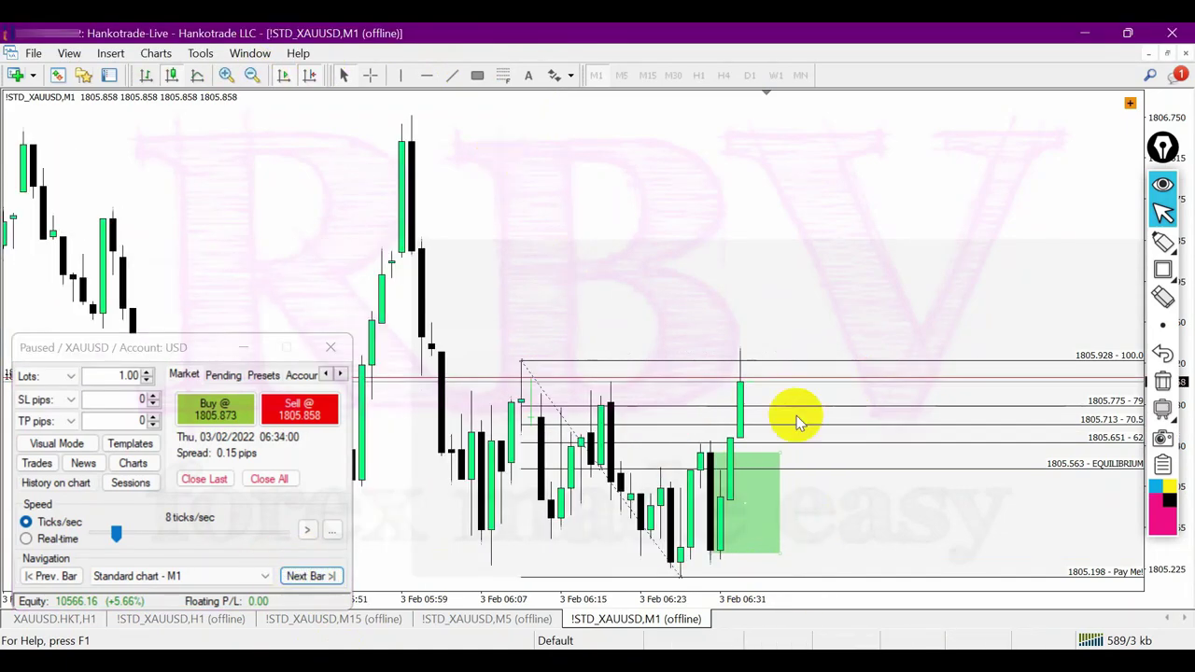
- Move the Fibonacci retracement's high anchor to the 1806.758 swing high and delete the green rectangle
left_click_drag(521, 363, 411, 117)
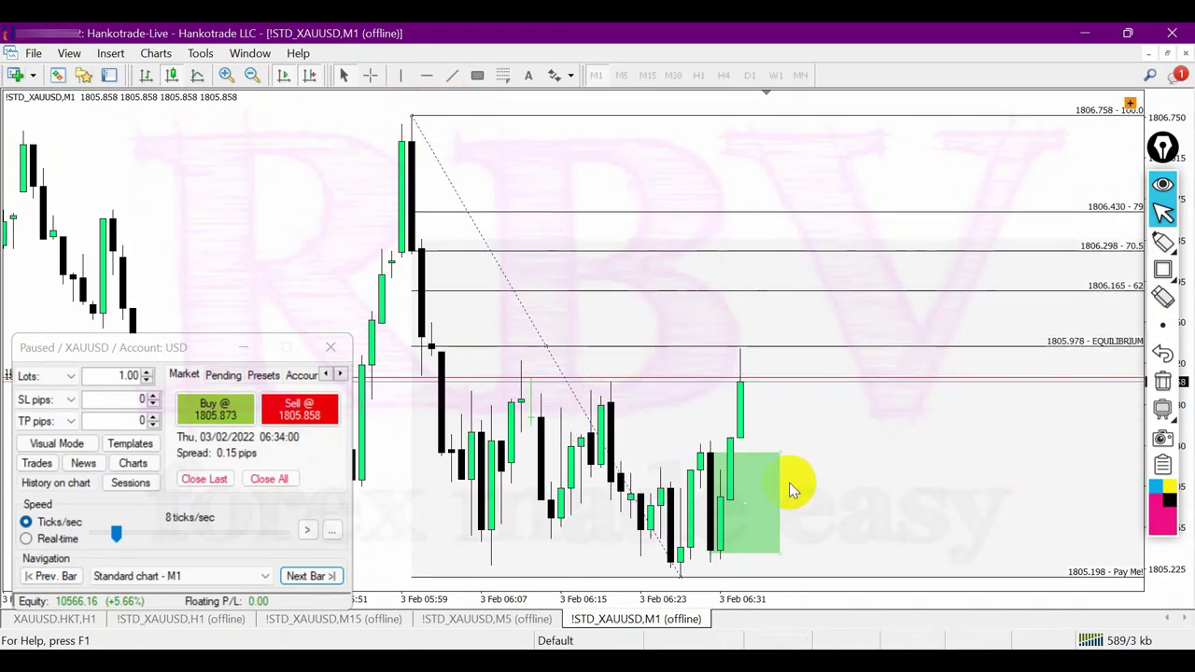
right_click(747, 501)
left_click(784, 384)
- Advance the replay to 06:36 and draw a light green rectangle over the sell-off starting at the 06:34 candle
left_click(311, 575)
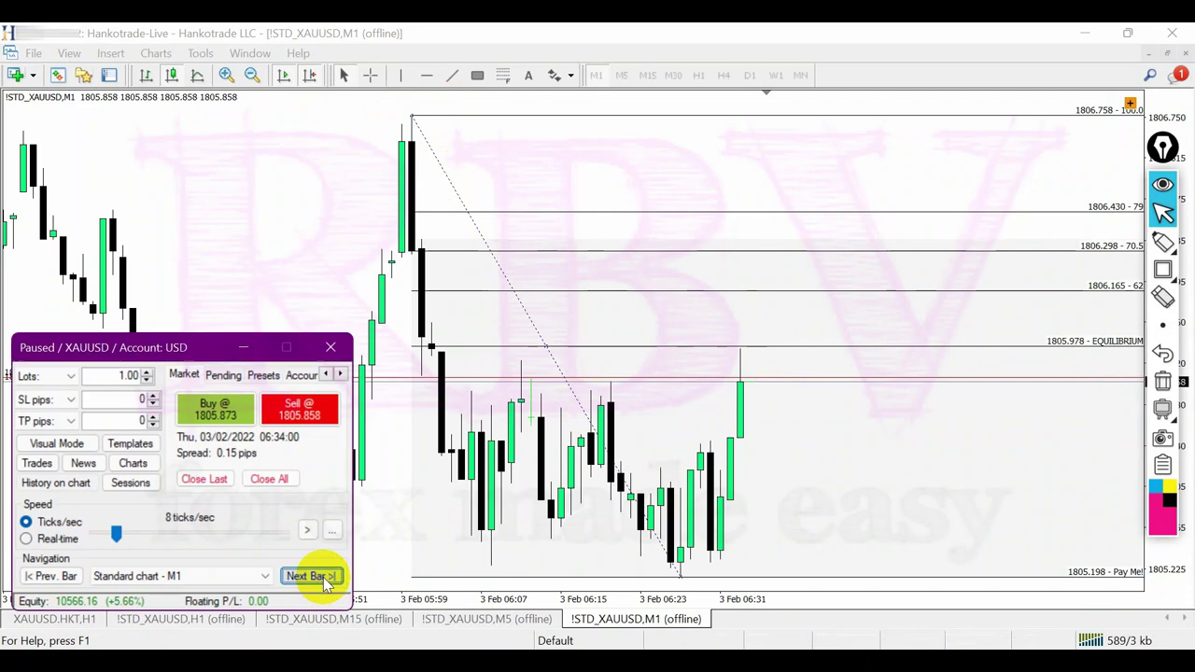
left_click(477, 75)
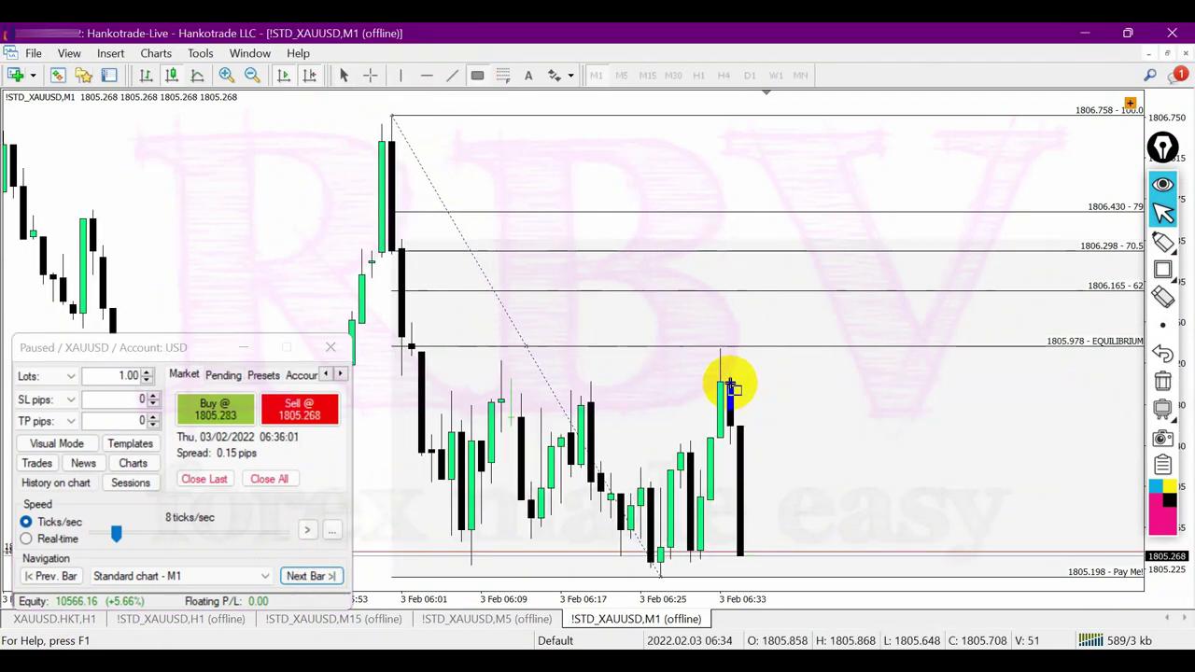
mouse_move(730, 381)
left_mouse_down()
mouse_move(776, 475)
mouse_move(838, 556)
left_mouse_up()
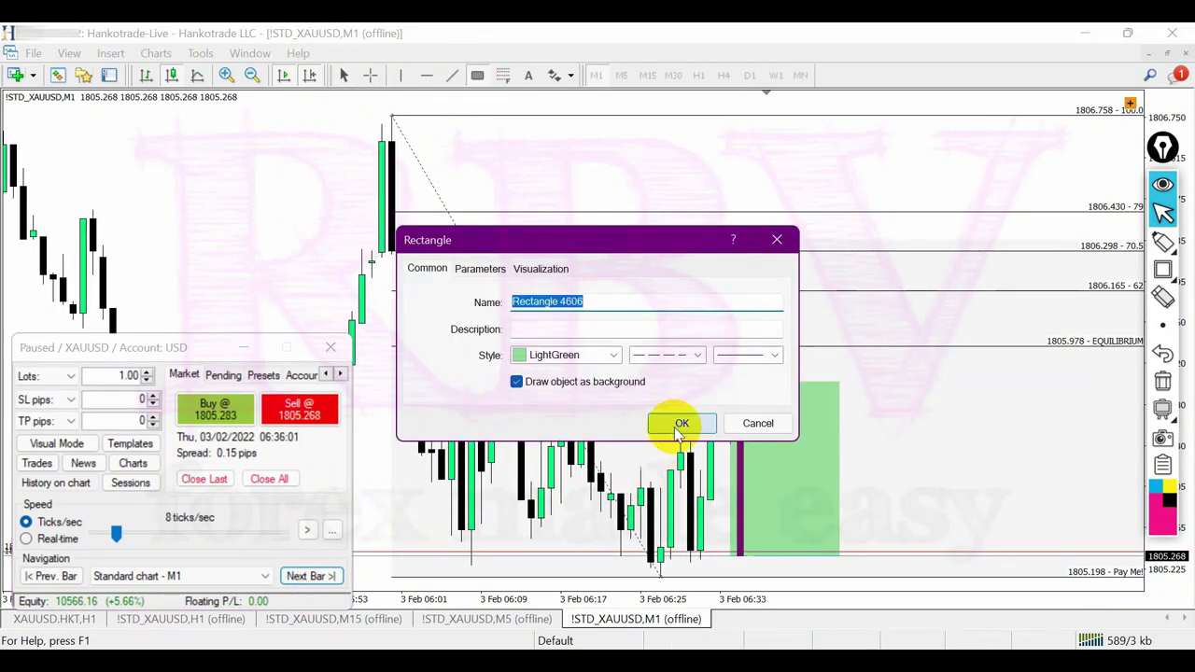
left_click(680, 422)
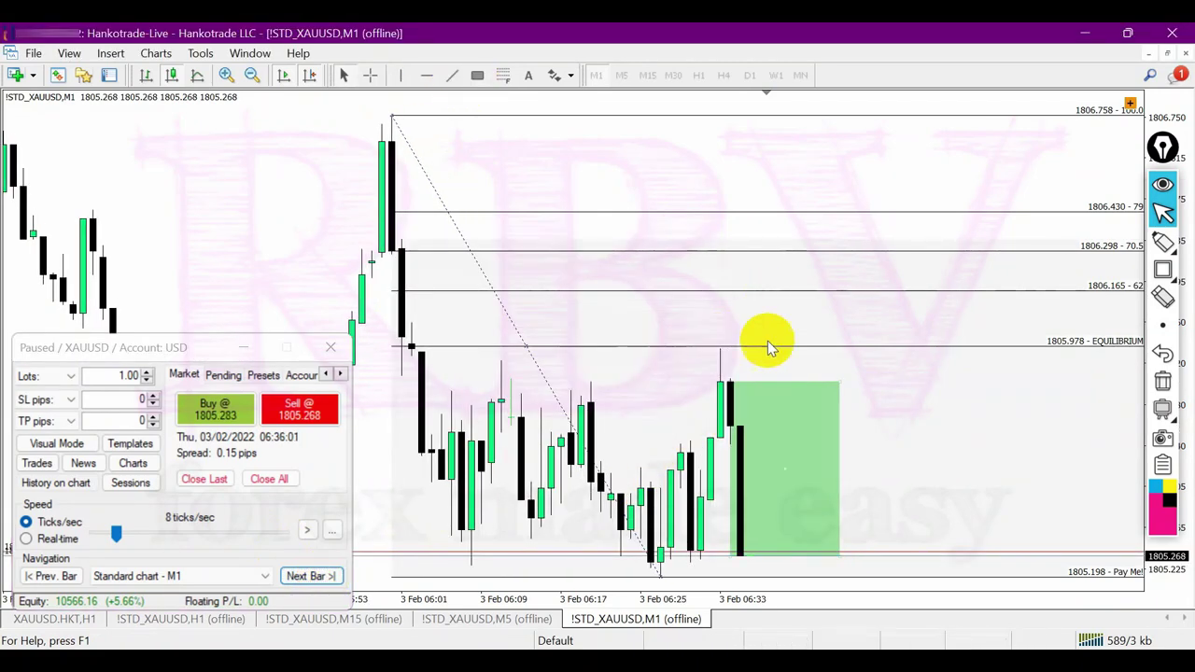
- Advance the replay to 06:38 and re-anchor the Fibonacci retracement from the 1805.968 high to the 1805.188 low
left_click(310, 576)
left_click(311, 576)
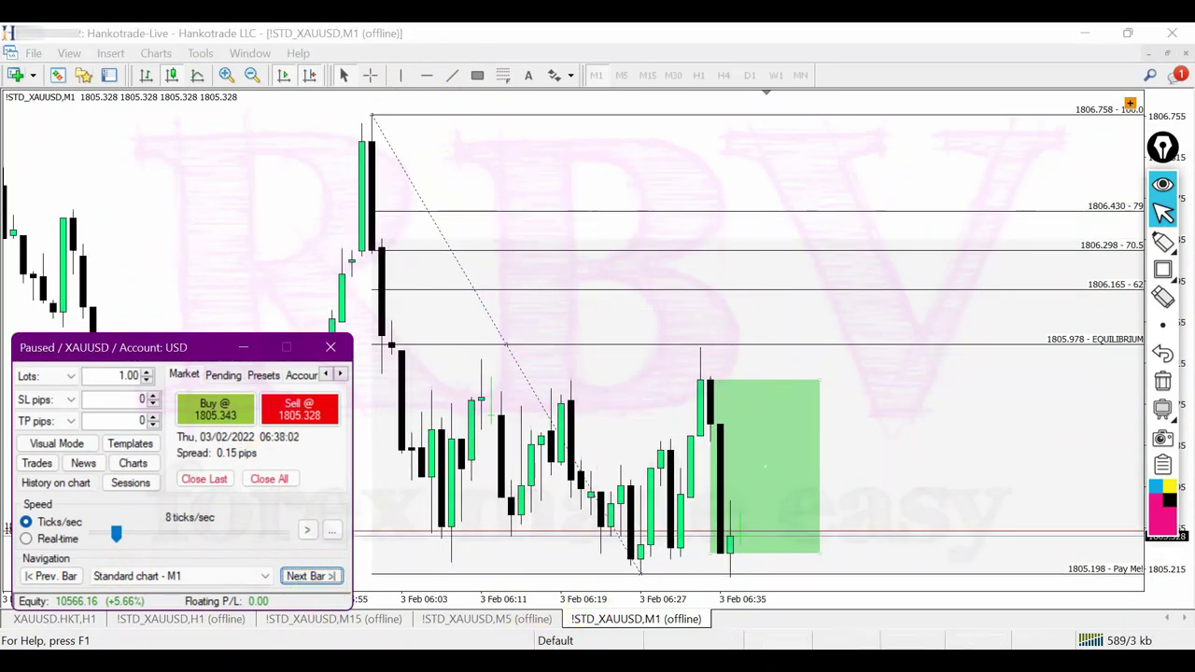
left_click(728, 539)
left_click(645, 576)
left_click(734, 568)
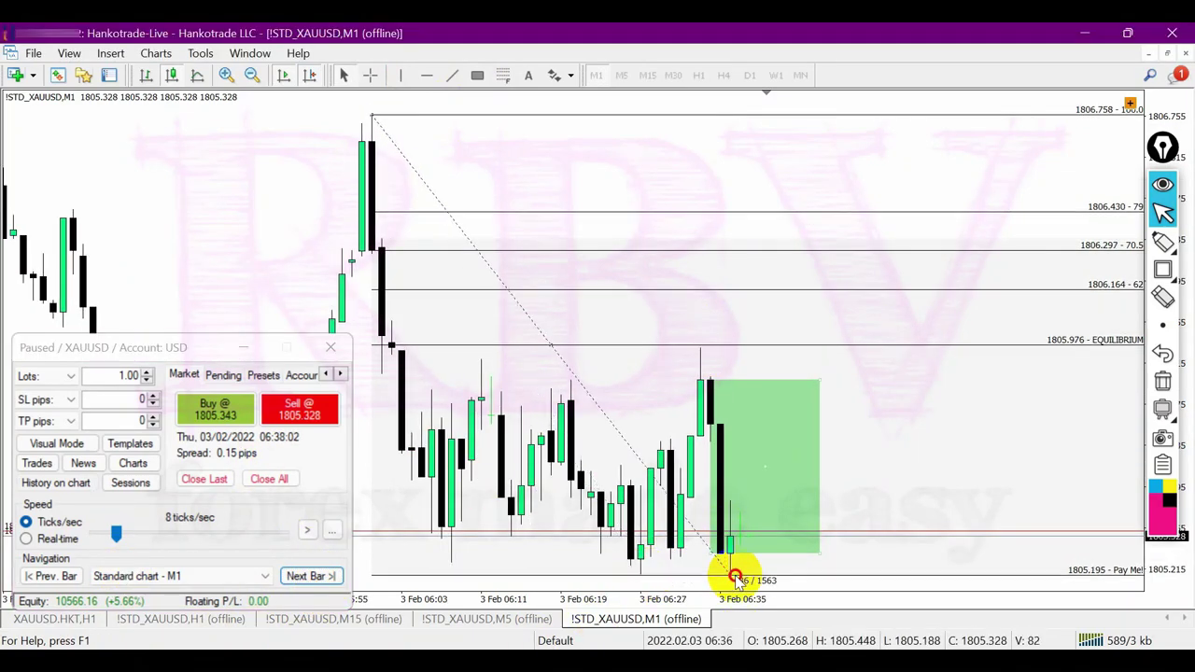
mouse_move(379, 124)
left_mouse_down()
mouse_move(547, 121)
mouse_move(680, 346)
mouse_move(700, 347)
left_mouse_up()
- Mark the broken swing high and the swept equal lows with pink pen lines, and clear the lines
left_click(1164, 270)
left_click(1163, 240)
left_click_drag(565, 378, 738, 384)
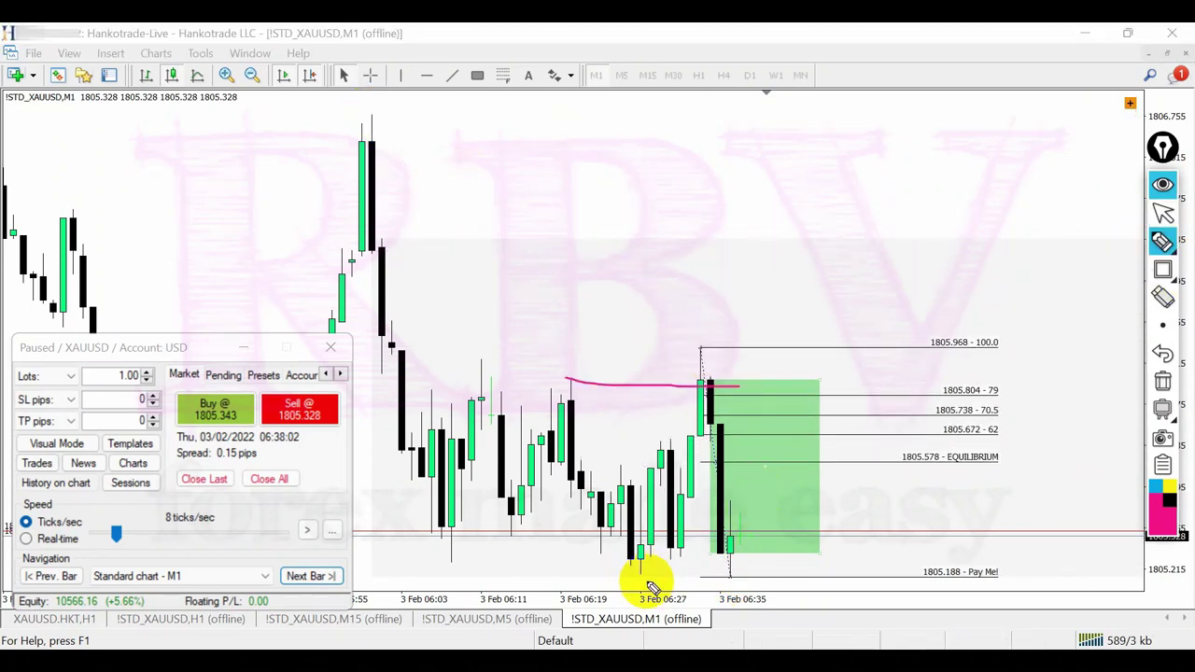
left_click_drag(643, 576, 753, 573)
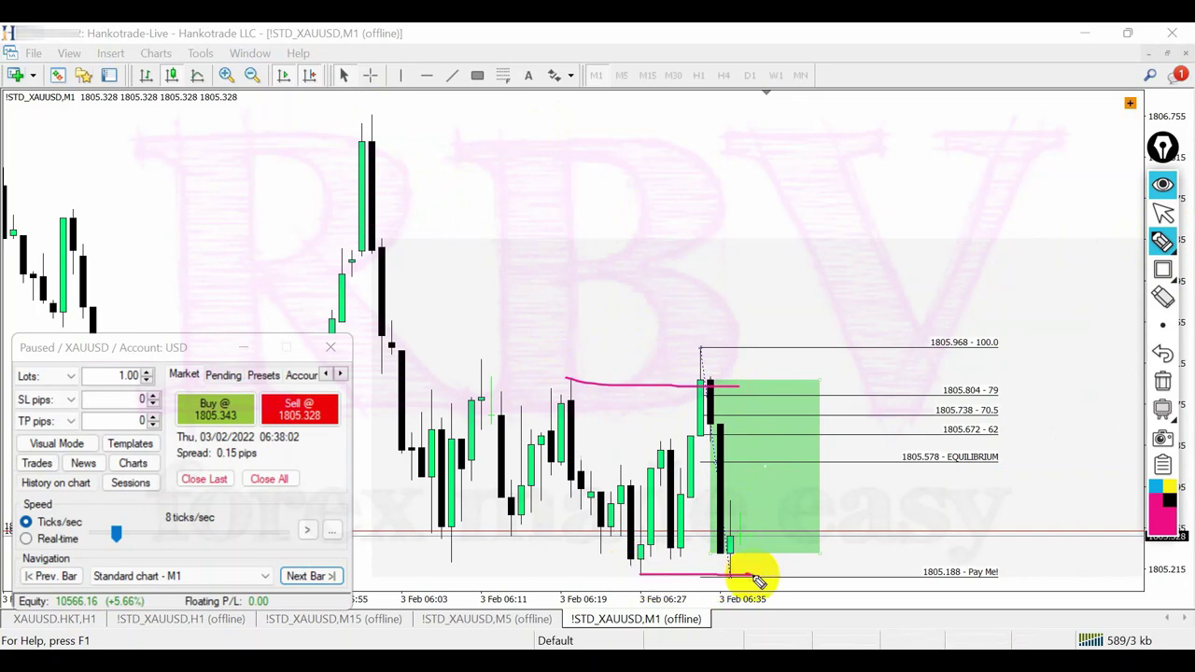
left_click(1162, 381)
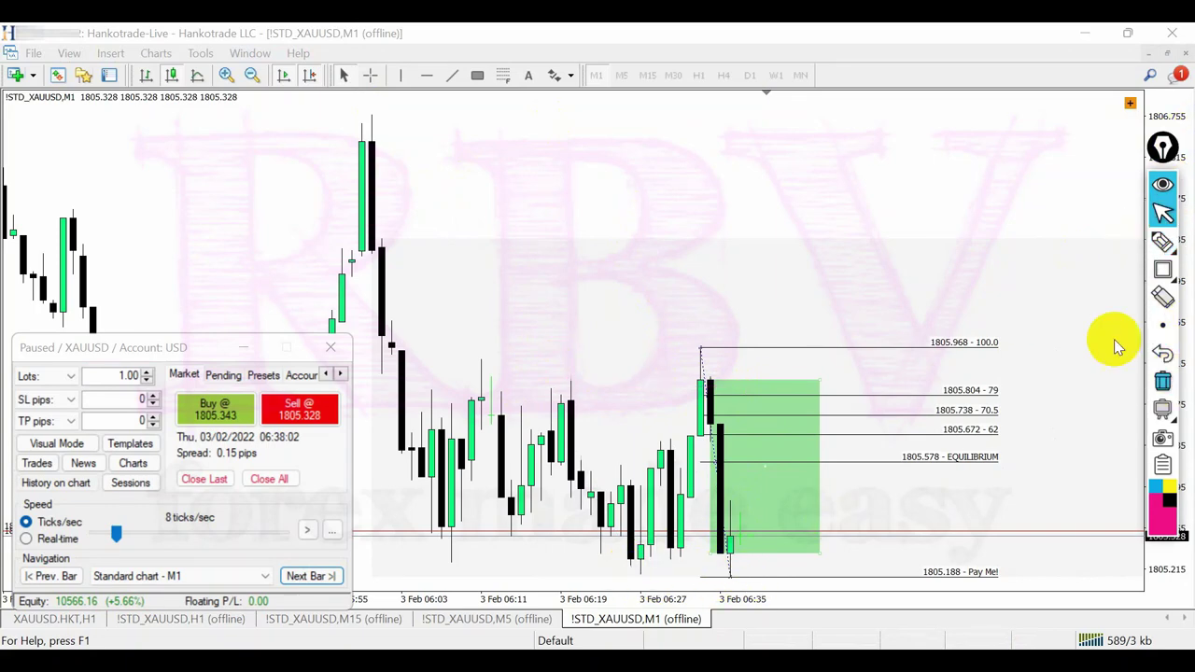
- Delete the green rectangle from the M1 chart and advance the replay to 06:44
key("plus")
left_click(259, 83)
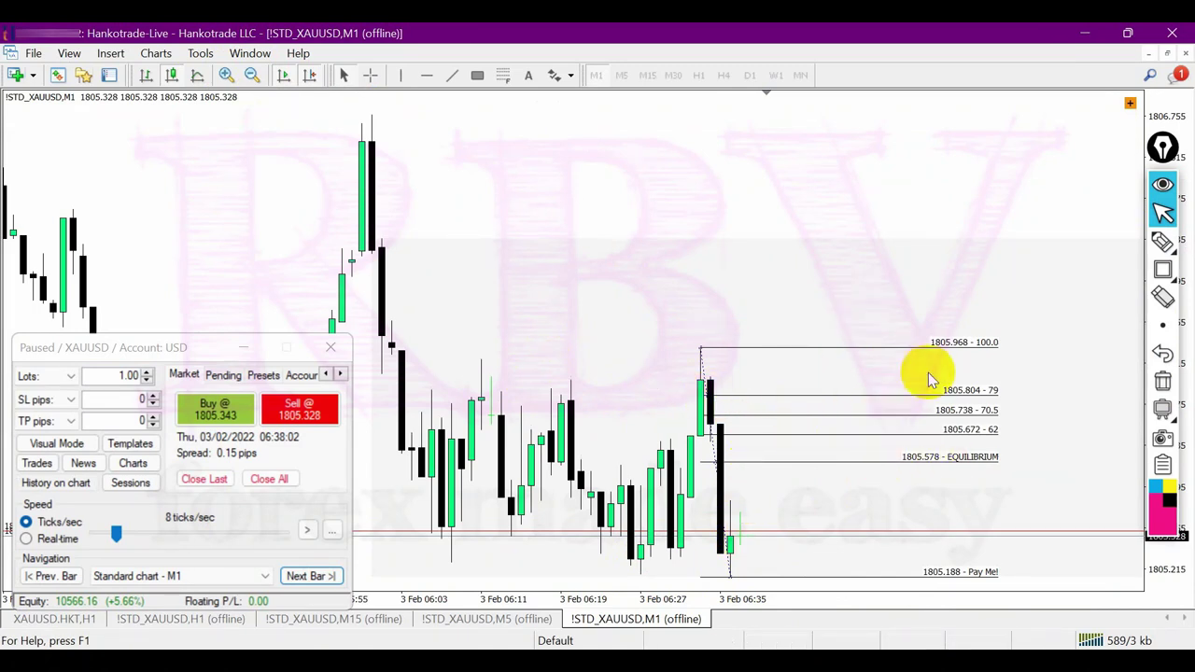
left_click(309, 576)
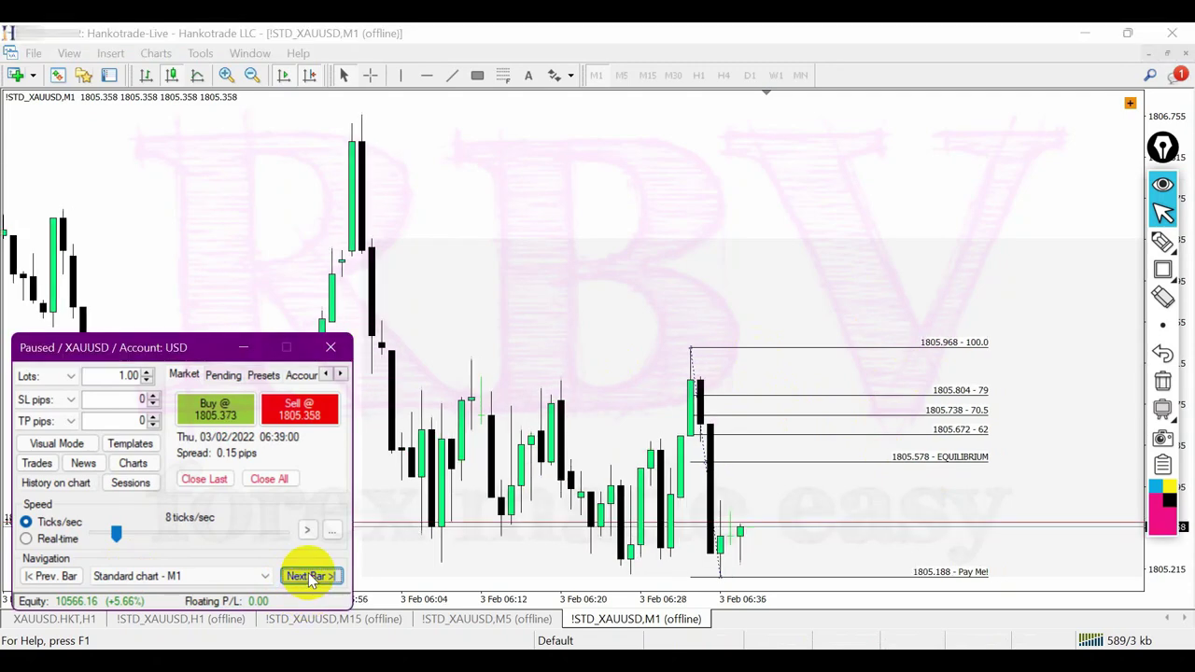
left_click(309, 576)
left_click(310, 577)
left_click(311, 578)
left_click(310, 578)
left_click(311, 578)
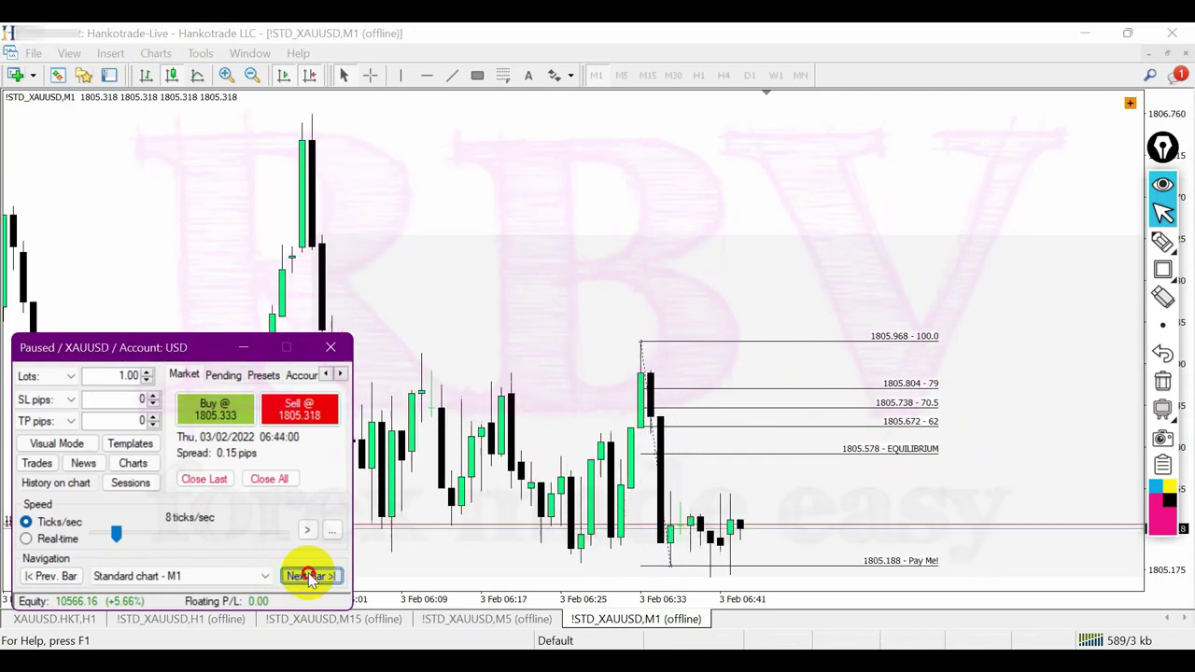
- Advance the M1 replay to 06:50 and re-anchor the Fibonacci retracement's low to 1805.148
left_click(311, 578)
left_click(311, 578)
left_click(311, 578)
left_click(311, 578)
left_click(311, 578)
left_click(310, 578)
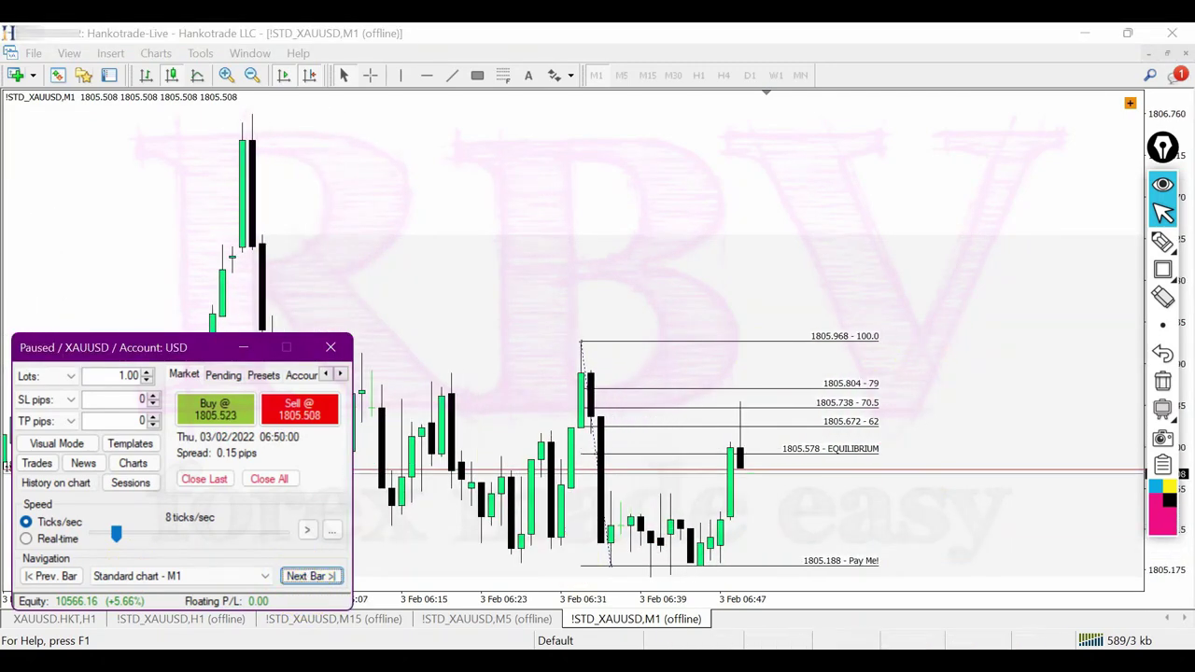
left_click_drag(613, 565, 650, 577)
- Advance the replay to 06:53 and draw a light green rectangle over the sell-off starting at the 06:51 candle
left_click(331, 578)
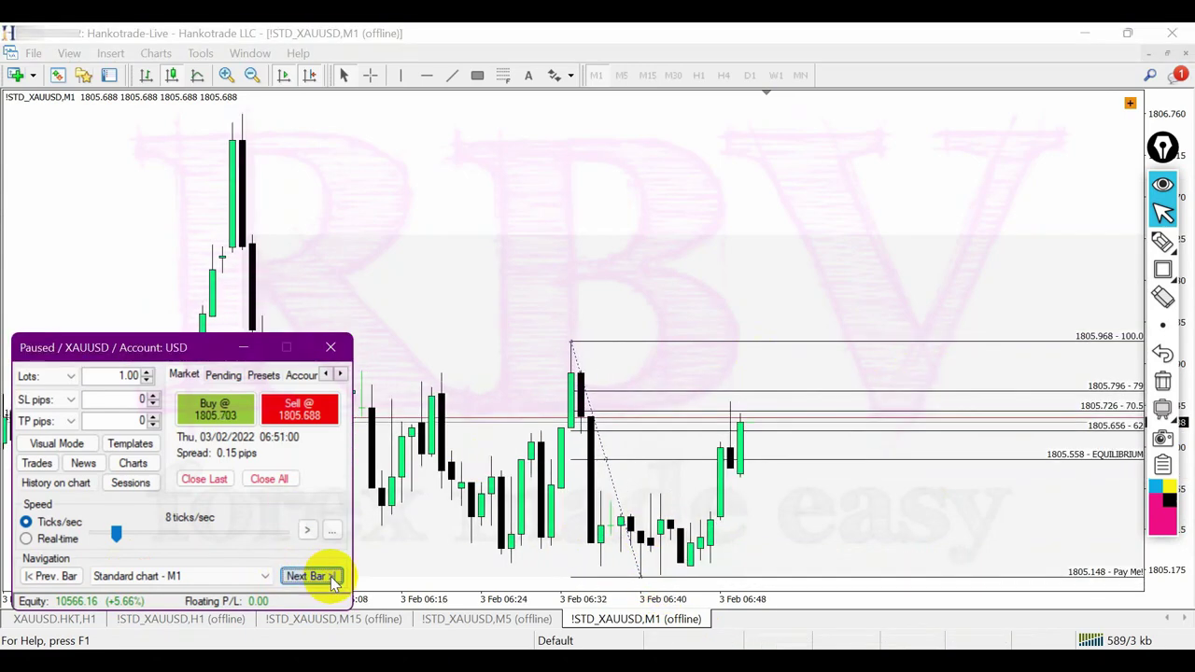
left_click(331, 578)
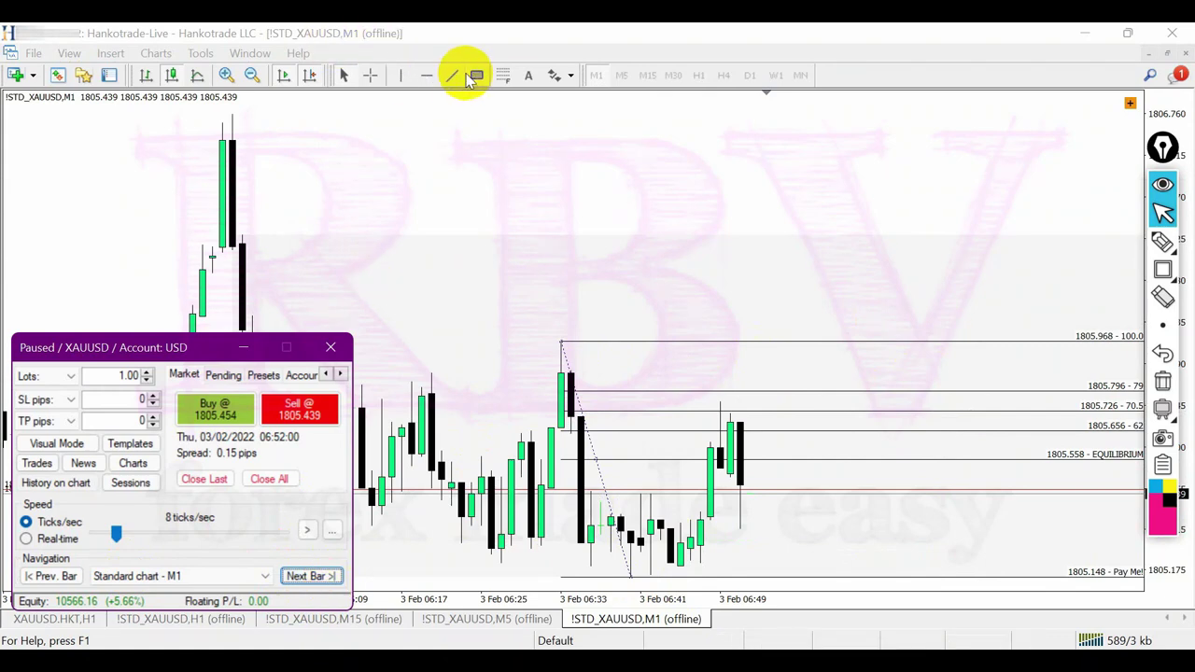
left_click(476, 75)
left_click_drag(742, 424, 813, 479)
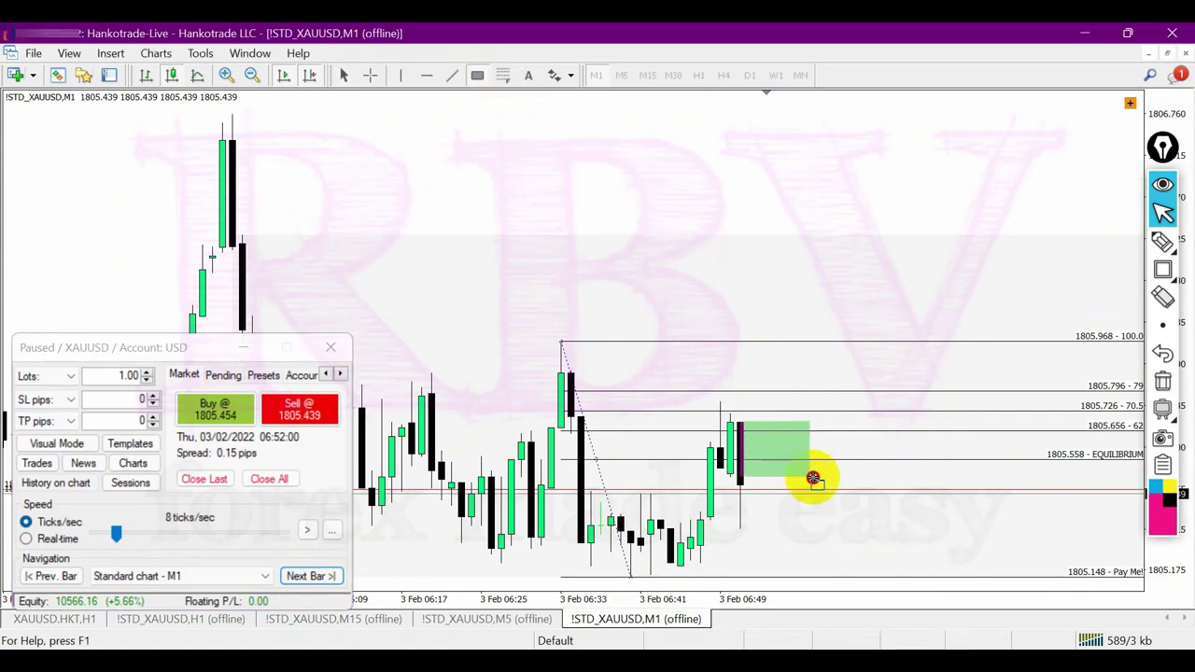
left_click(667, 425)
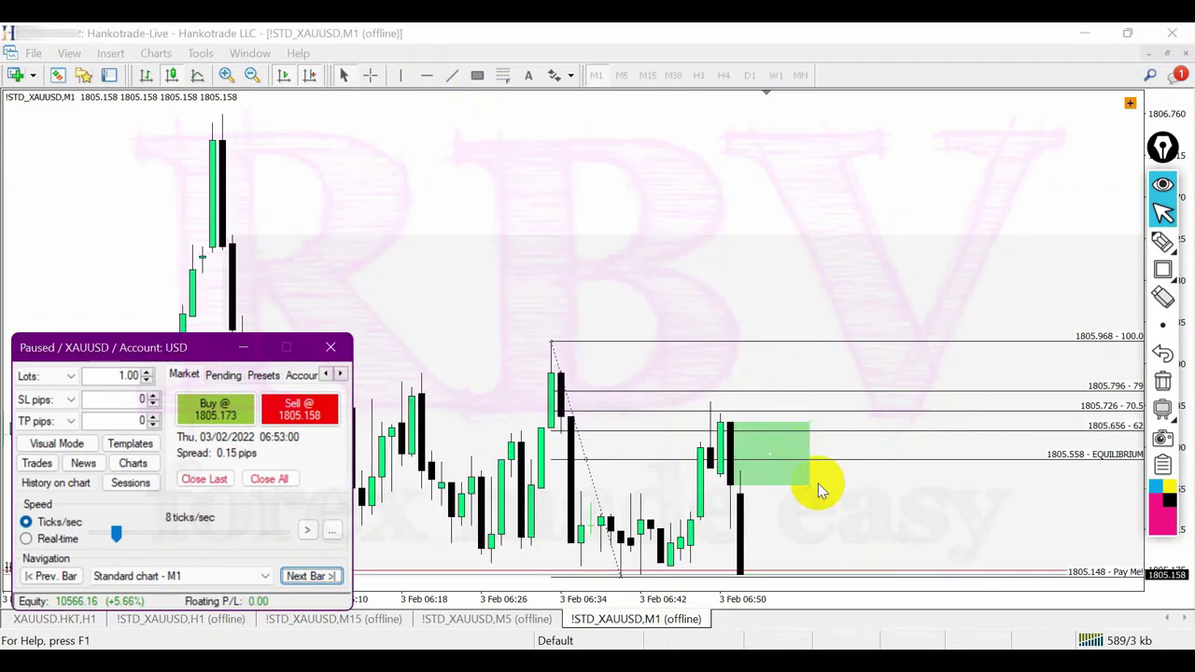
left_click_drag(812, 505, 860, 575)
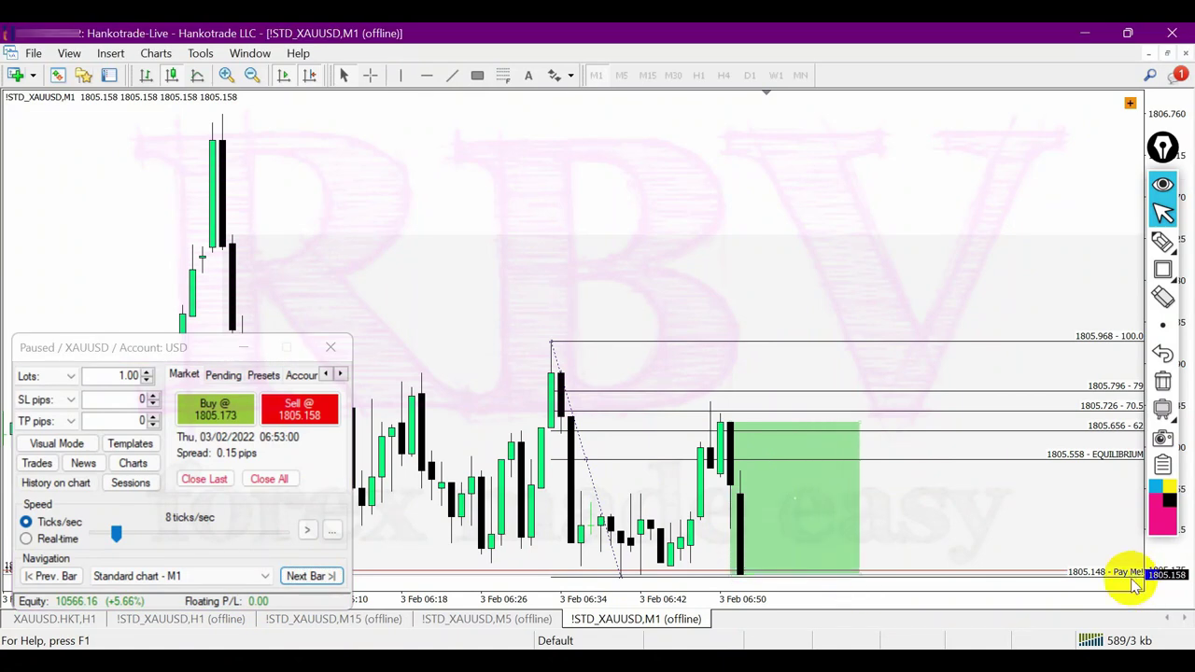
- Advance the replay to 06:55 and examine the recent M1 lows and wider price structure with the crosshair
left_click(318, 577)
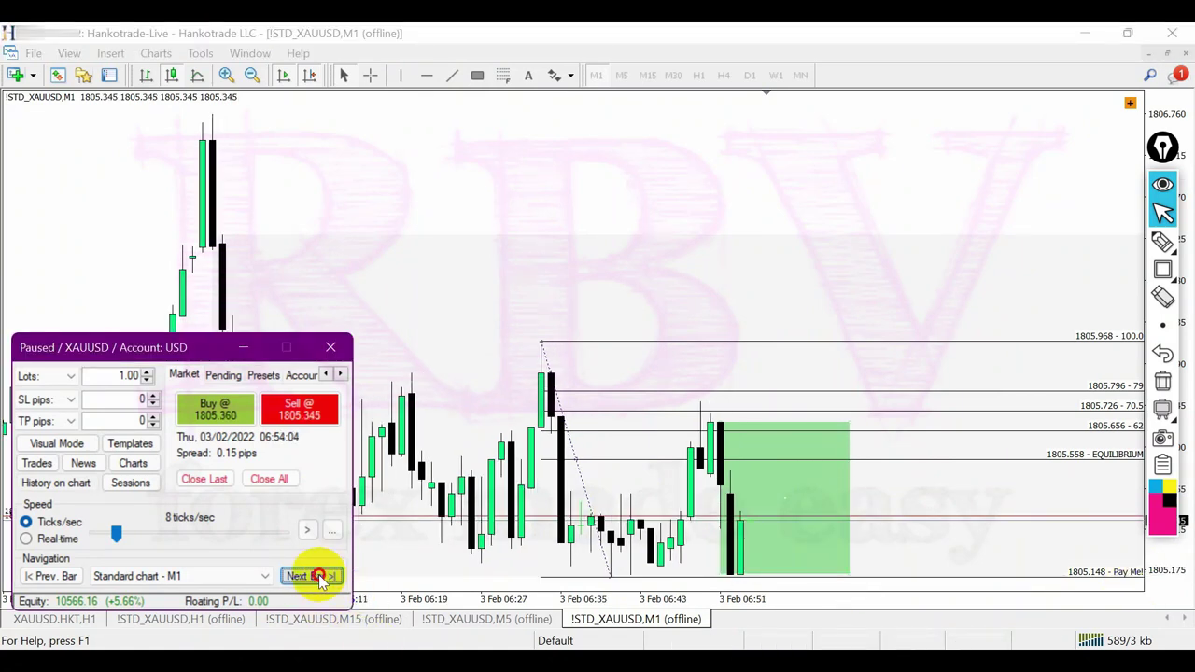
left_click(317, 577)
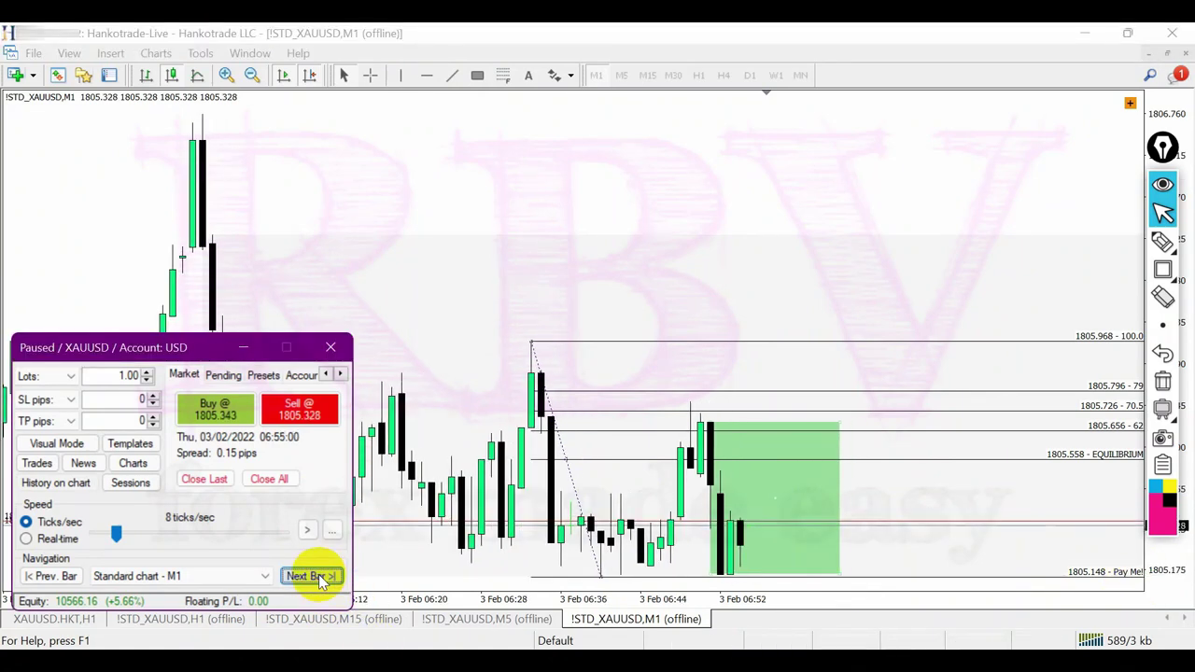
left_click(227, 75)
left_click(252, 74)
left_click(252, 74)
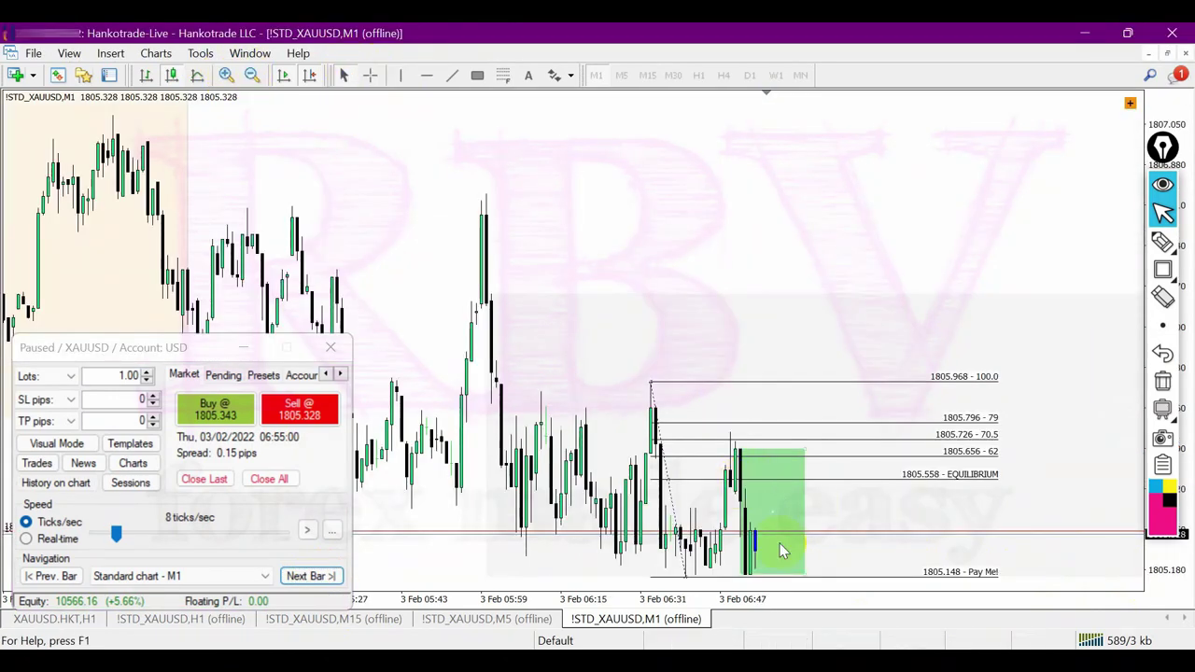
left_click(370, 75)
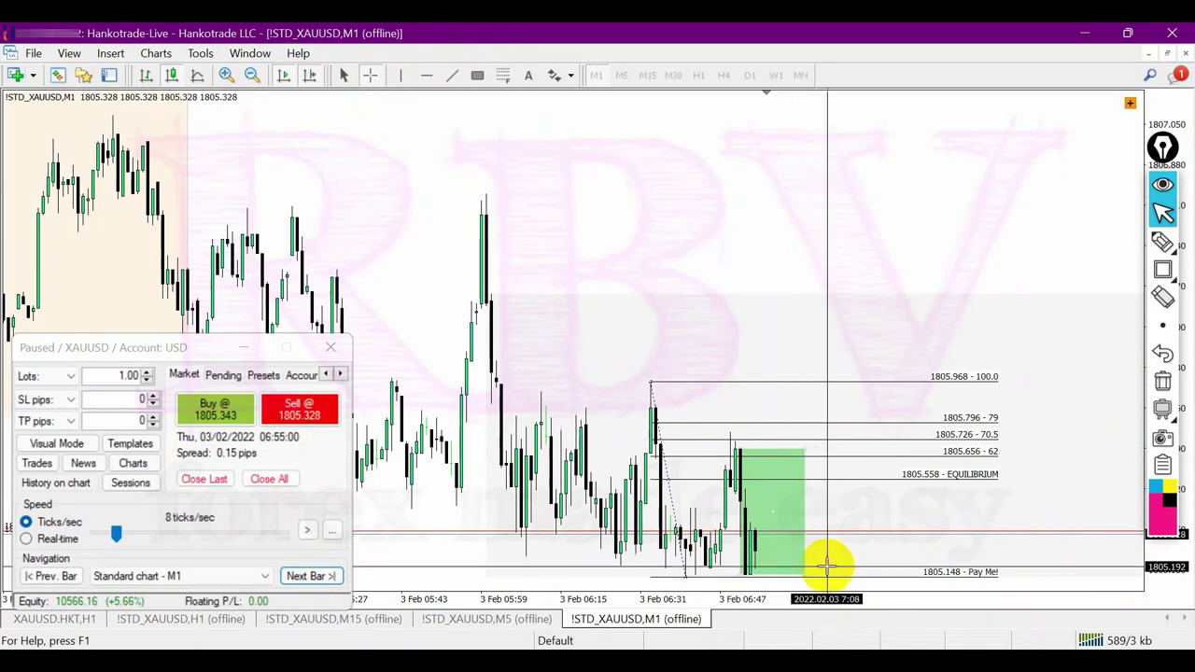
left_click(1040, 506)
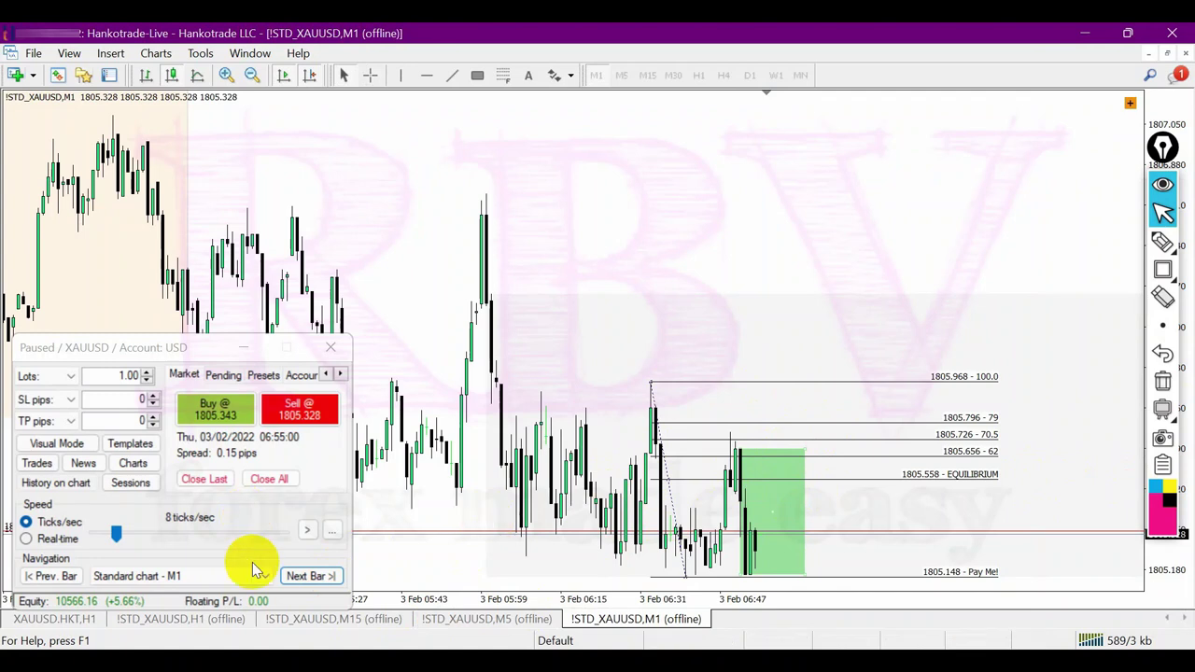
left_click(227, 74)
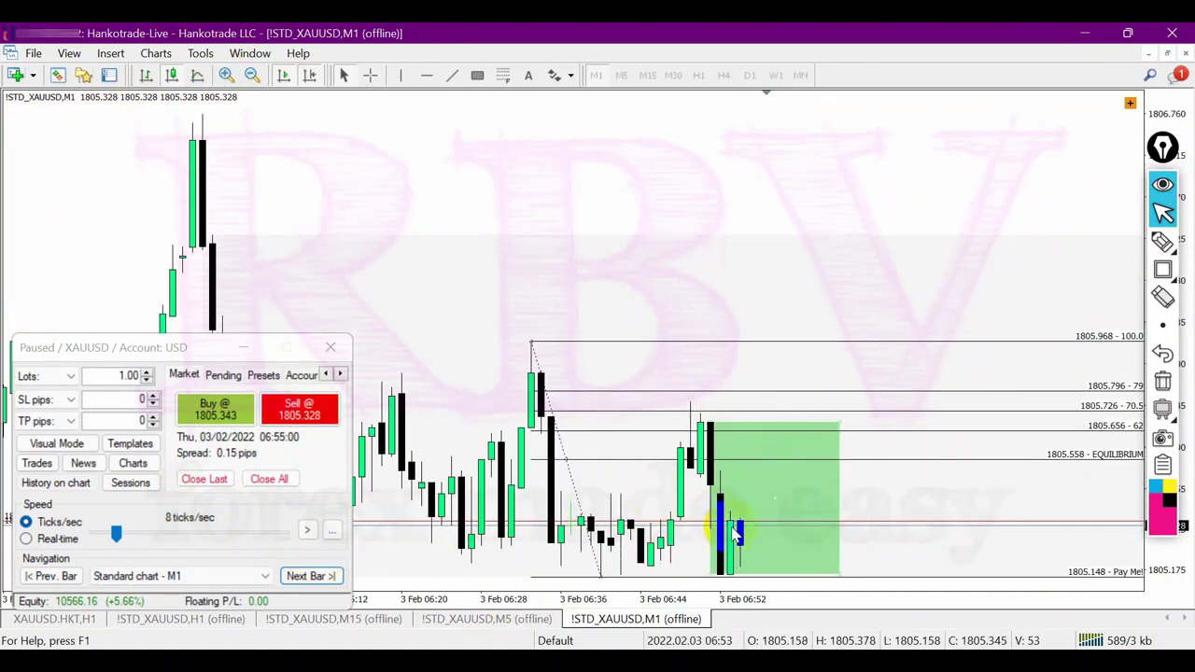
- Advance the replay to 07:04 and re-anchor the Fibonacci retracement's low to 1804.858
left_click(308, 576)
left_click(311, 577)
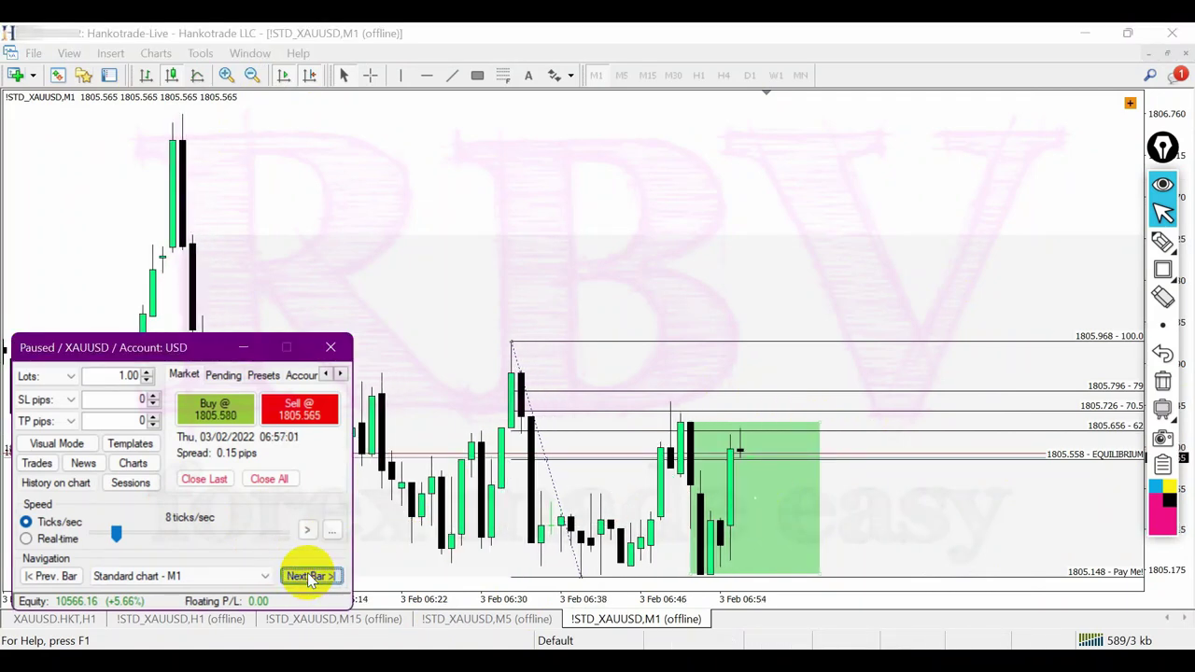
left_click(311, 578)
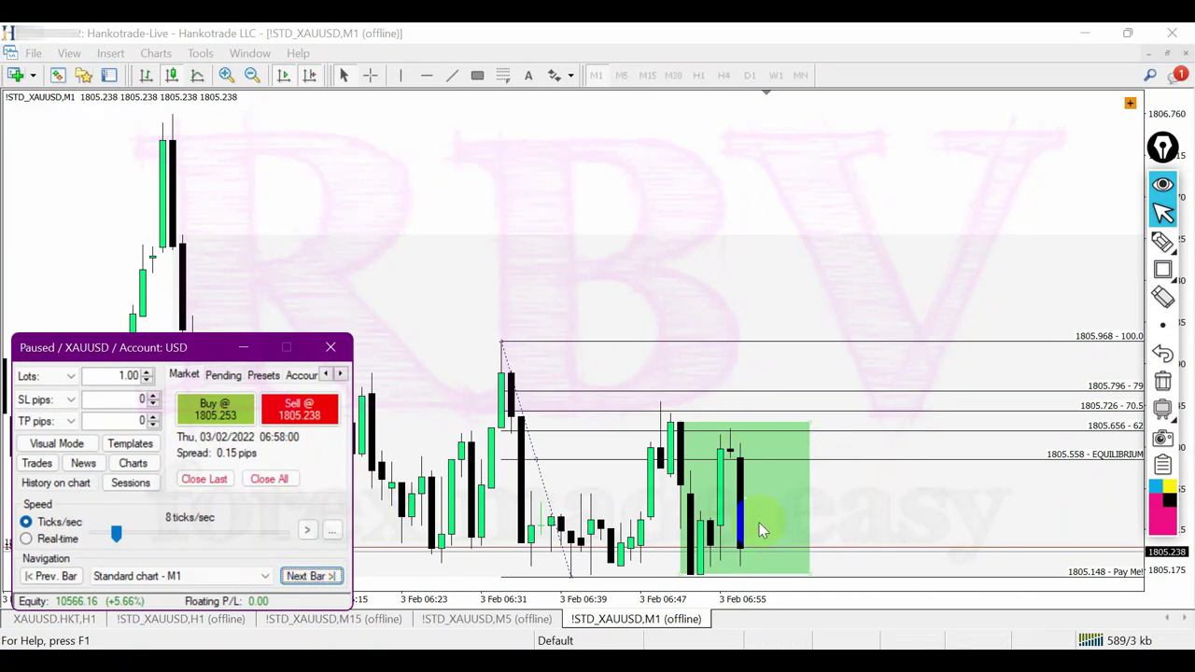
left_click(333, 576)
left_click(333, 576)
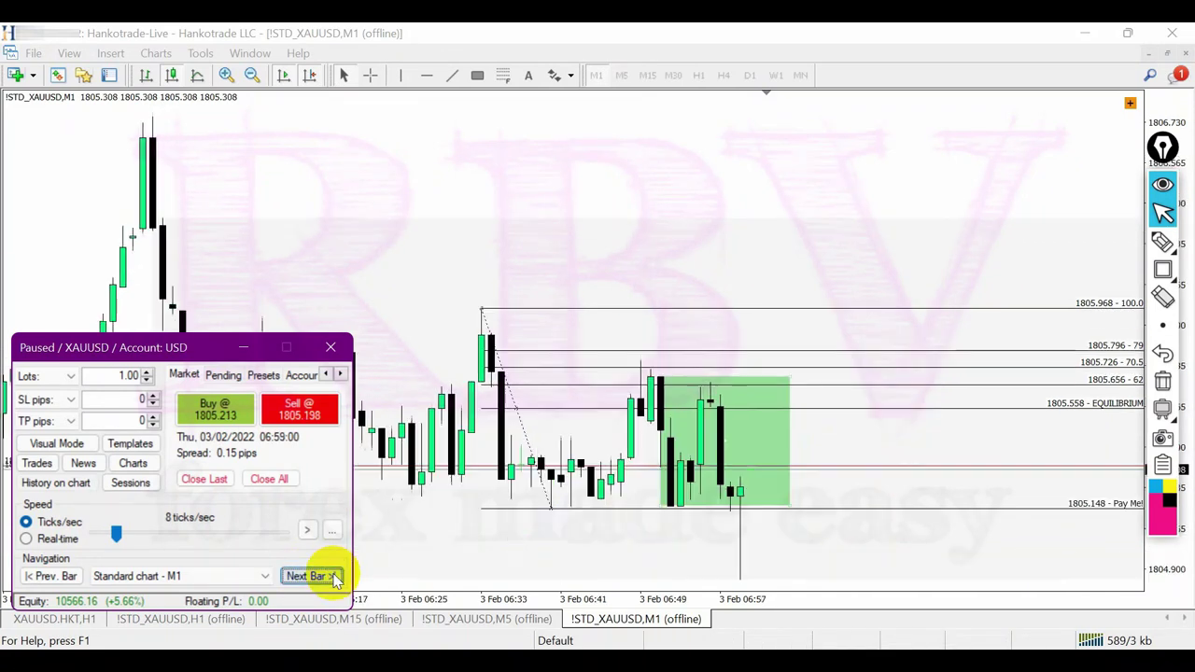
left_click(334, 577)
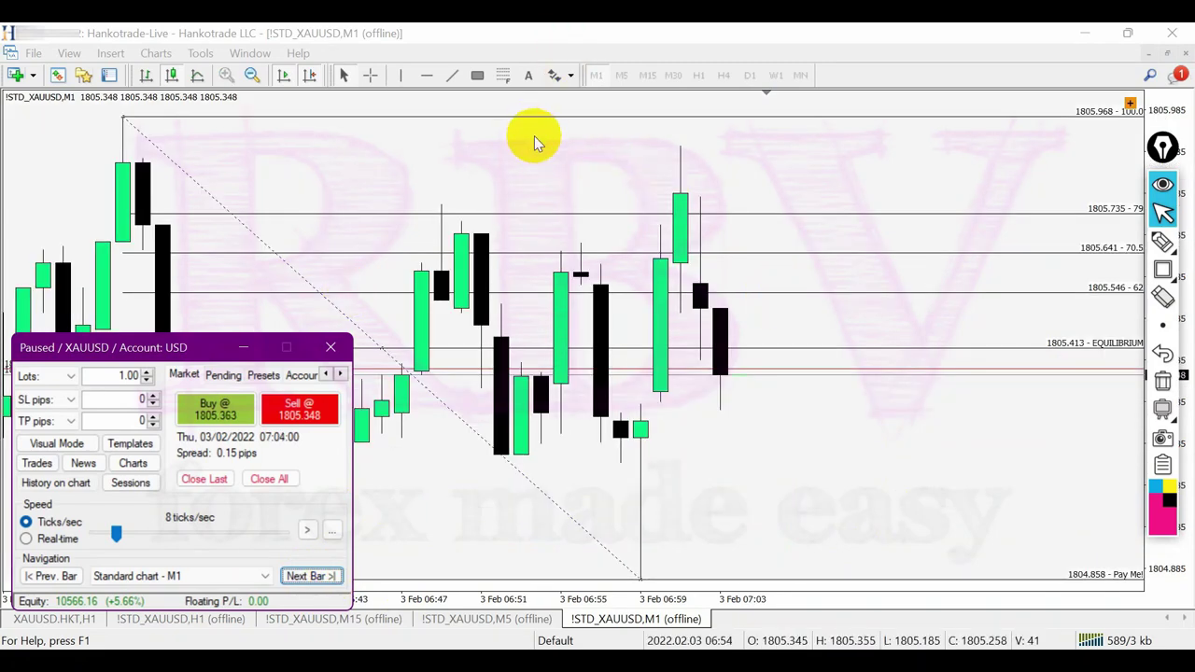
- Draw a light green rectangle over the sell-off starting at the 07:02 candle and advance the replay to 07:05
left_click(482, 75)
mouse_move(695, 291)
left_mouse_down()
mouse_move(721, 278)
mouse_move(840, 374)
left_mouse_up()
left_click(683, 421)
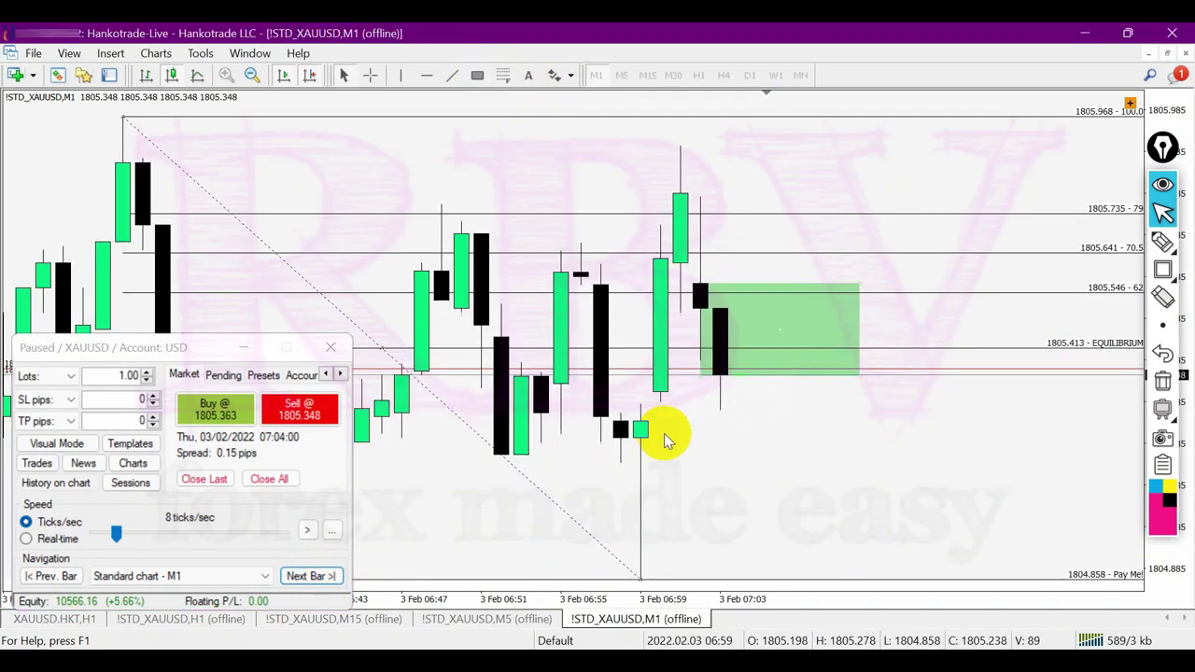
key("F12")
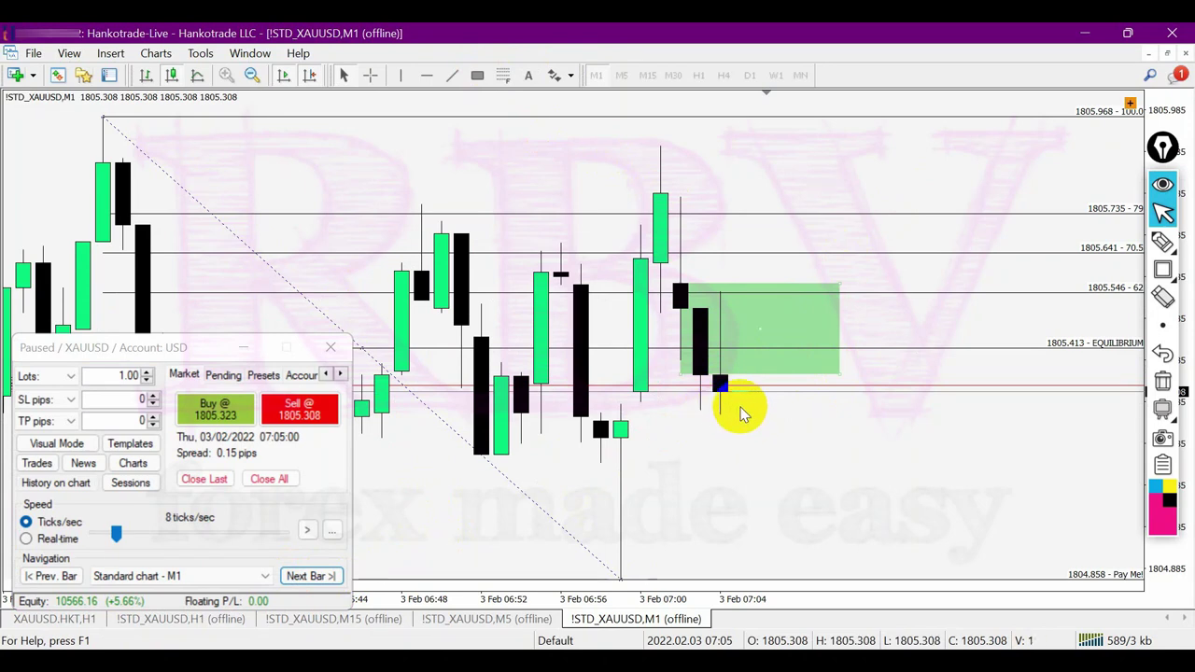
- Run the replay tick by tick to 07:05:29, lowering its speed to 5 ticks/sec along the way
left_click(248, 74)
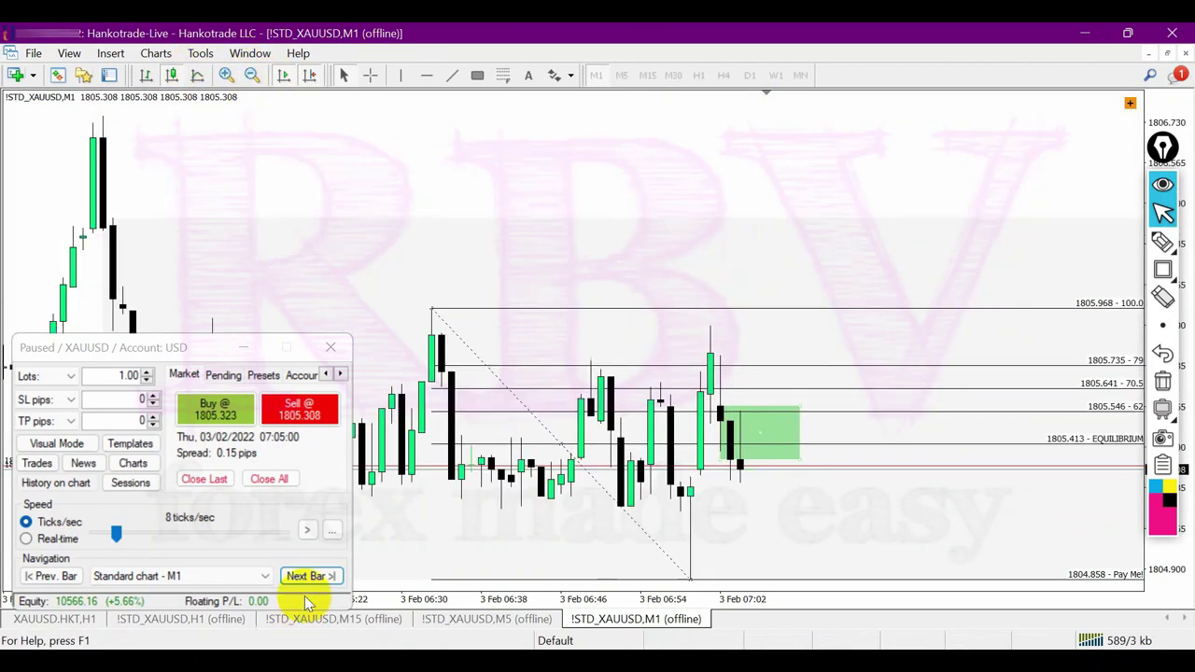
left_click(307, 530)
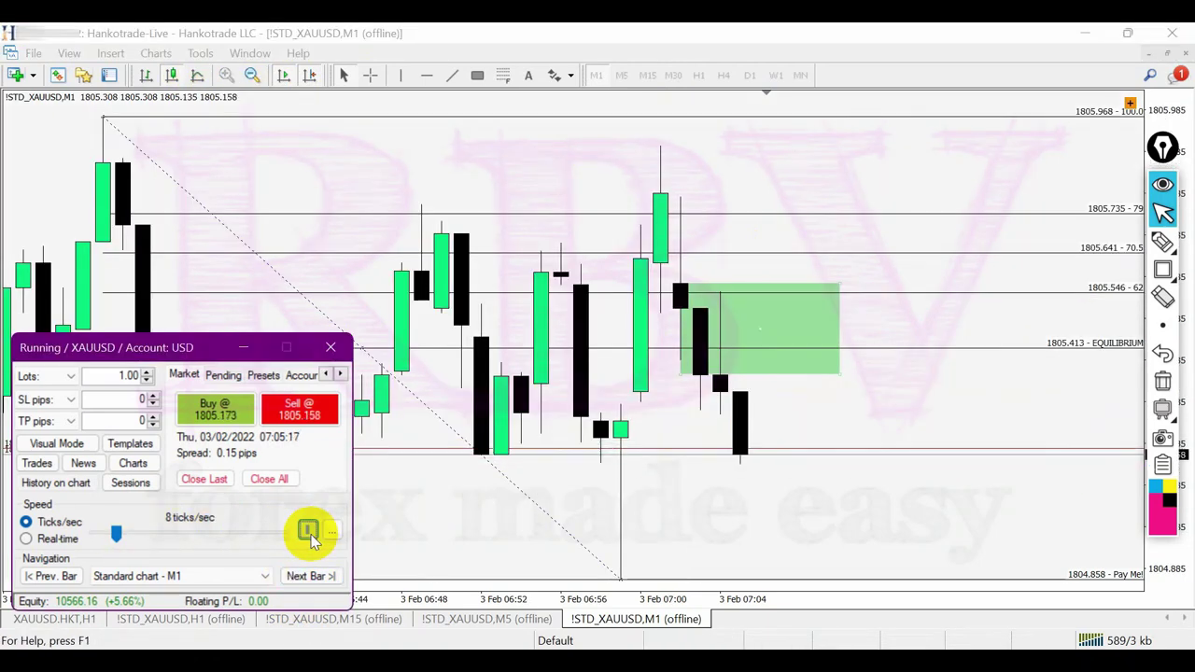
left_click(308, 531)
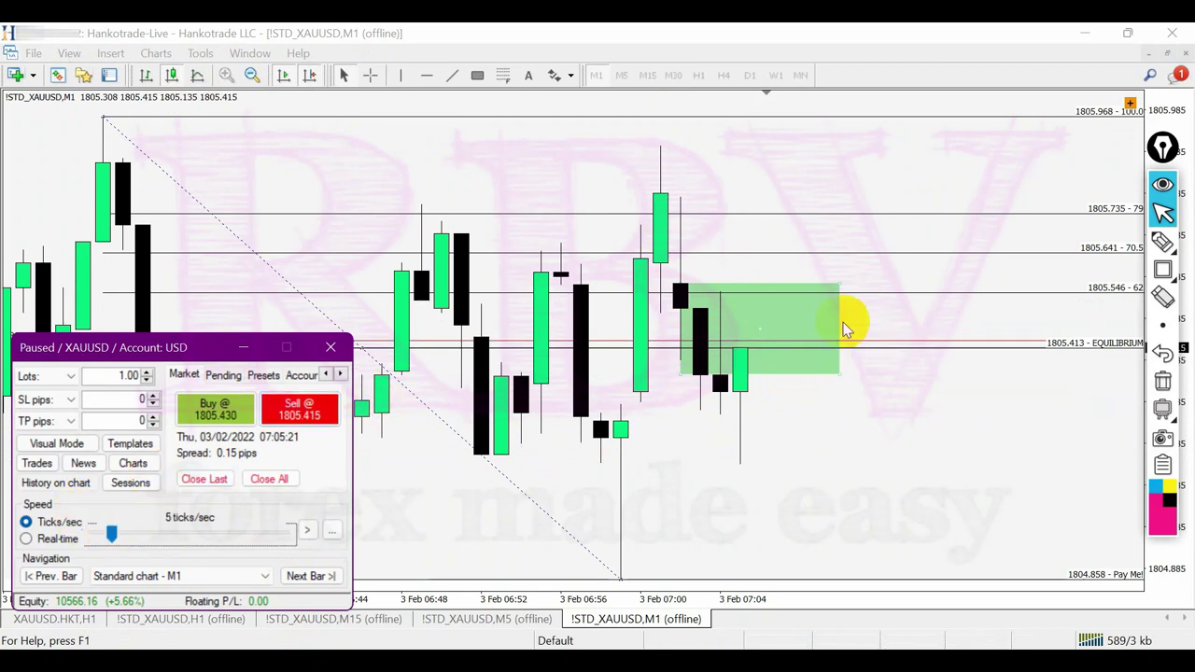
left_click(310, 527)
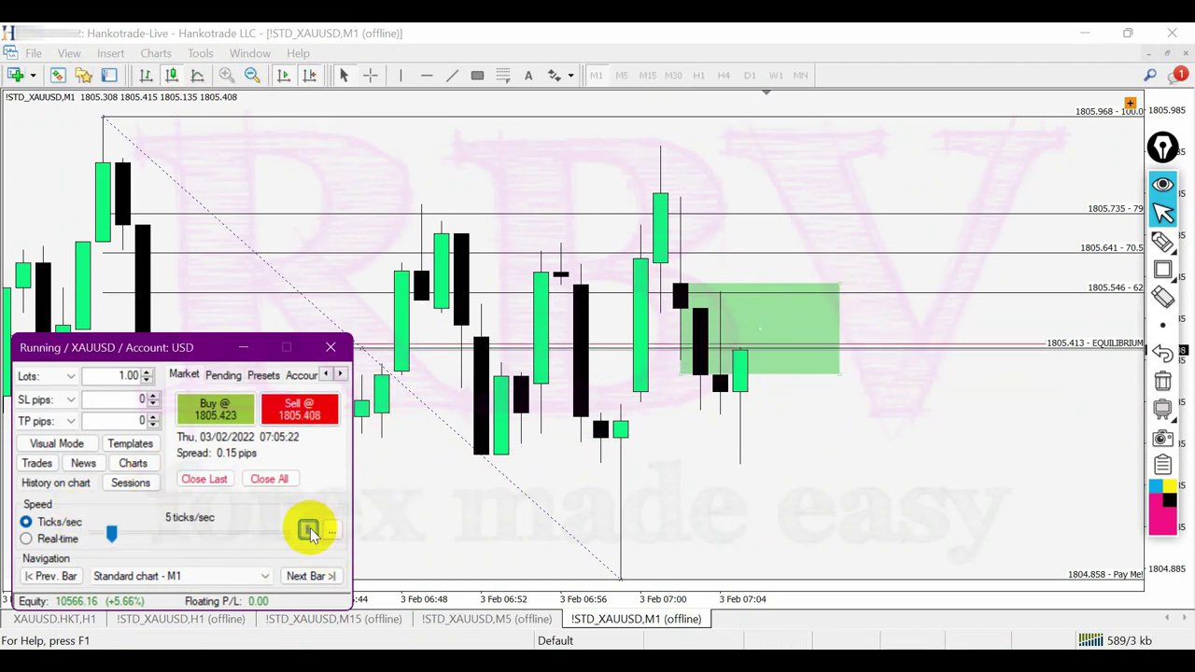
left_click(310, 528)
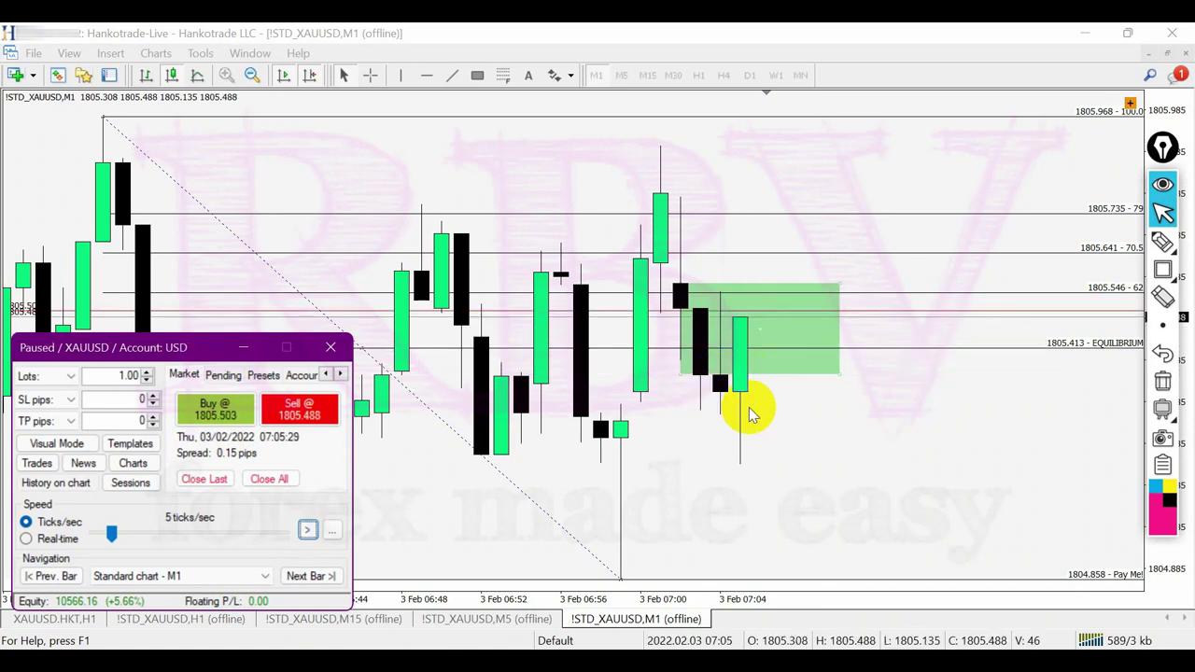
- Mark the 07:04 candle's low with a pink pen line and a downward arrow, and clear the drawings
left_click(1162, 241)
left_click_drag(719, 415, 804, 416)
left_click_drag(745, 333, 768, 422)
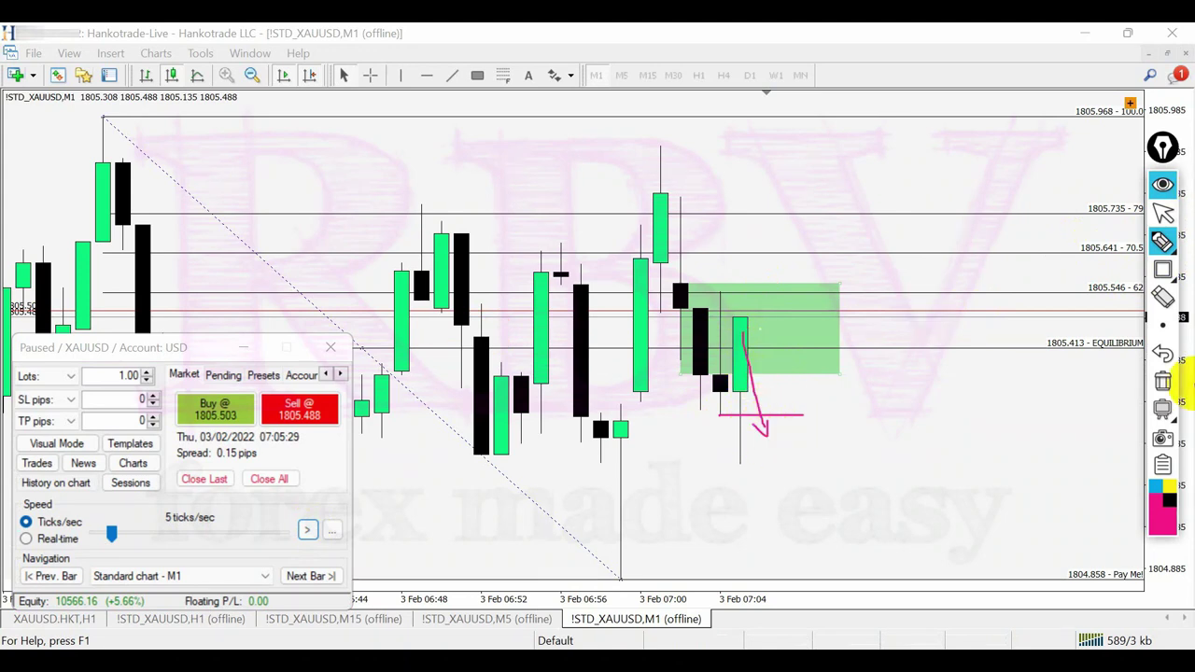
left_click(1162, 383)
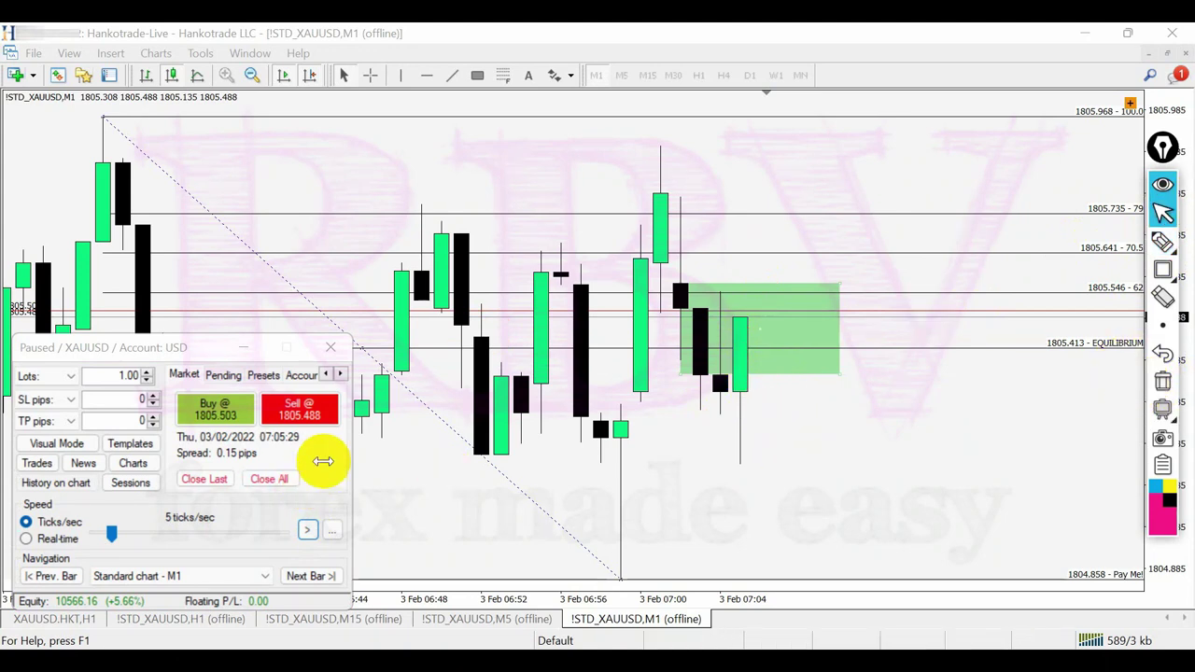
- Slow the replay to 4 ticks/sec, run it past 07:06, and advance bar by bar to 07:08
left_click_drag(111, 532, 110, 533)
left_click(308, 532)
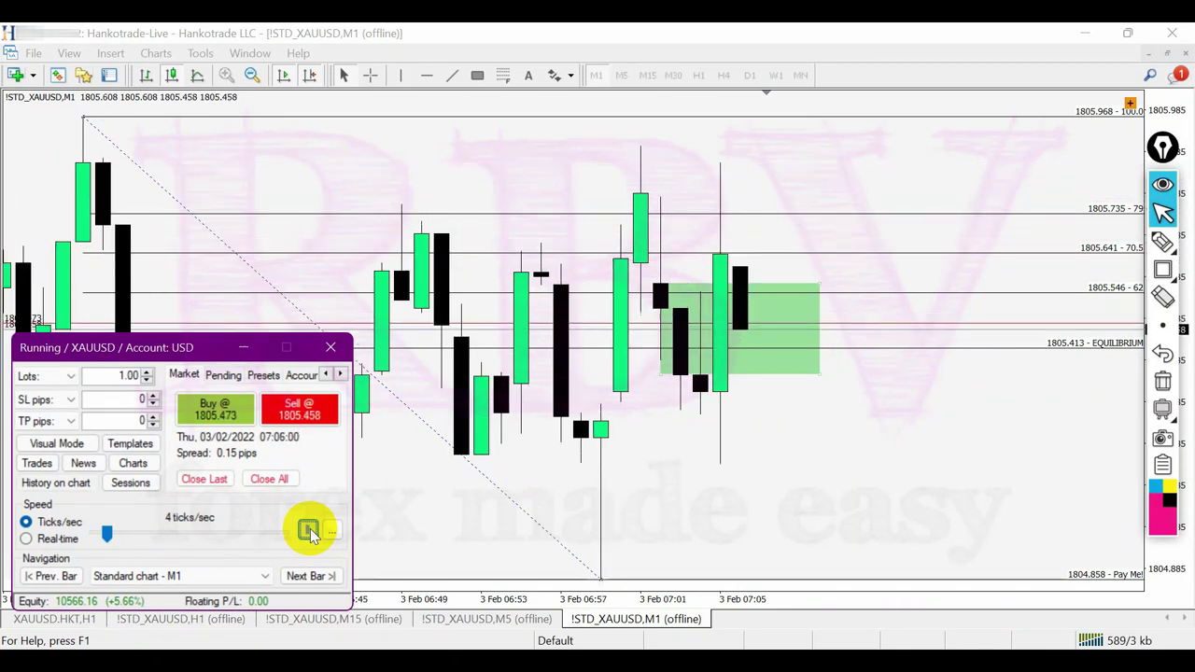
left_click(310, 528)
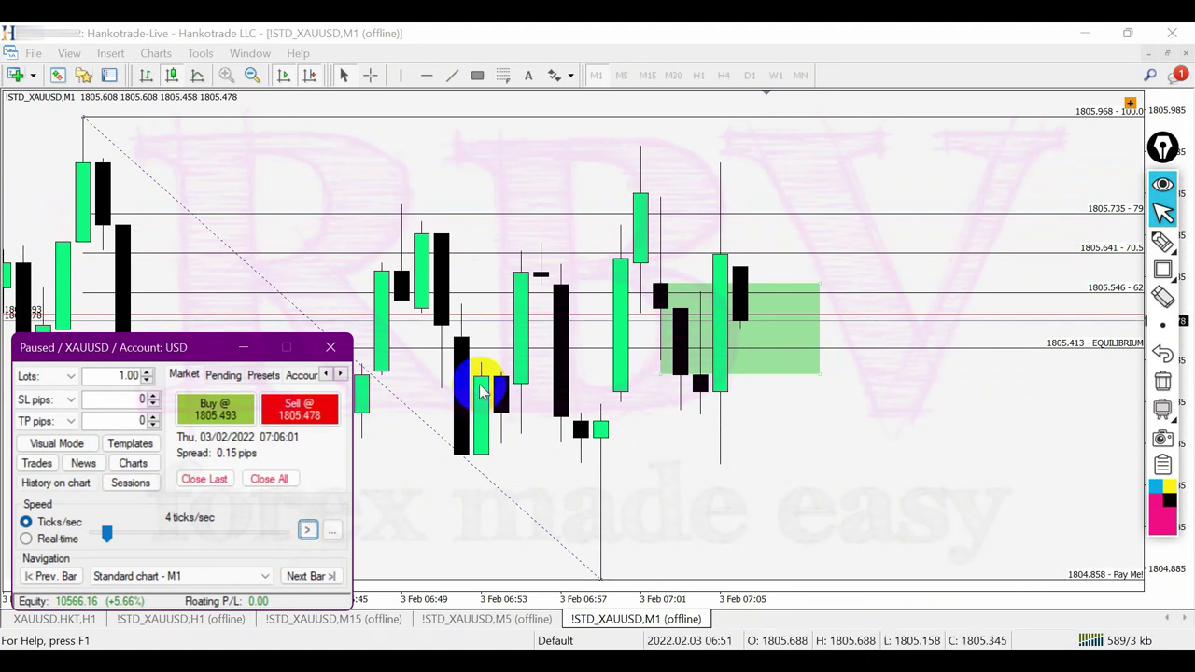
left_click(310, 576)
left_click(311, 575)
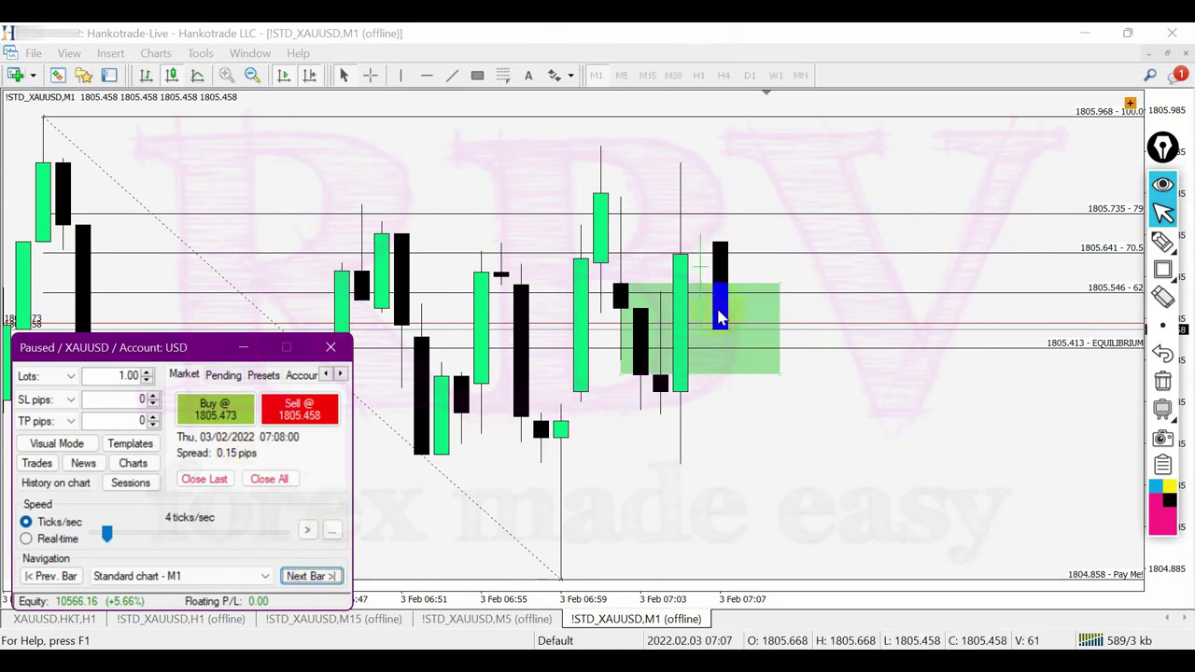
- Resume the tick replay and open a 1.00-lot market sell on XAUUSD during the 07:08 candle
left_click(308, 531)
left_click(299, 409)
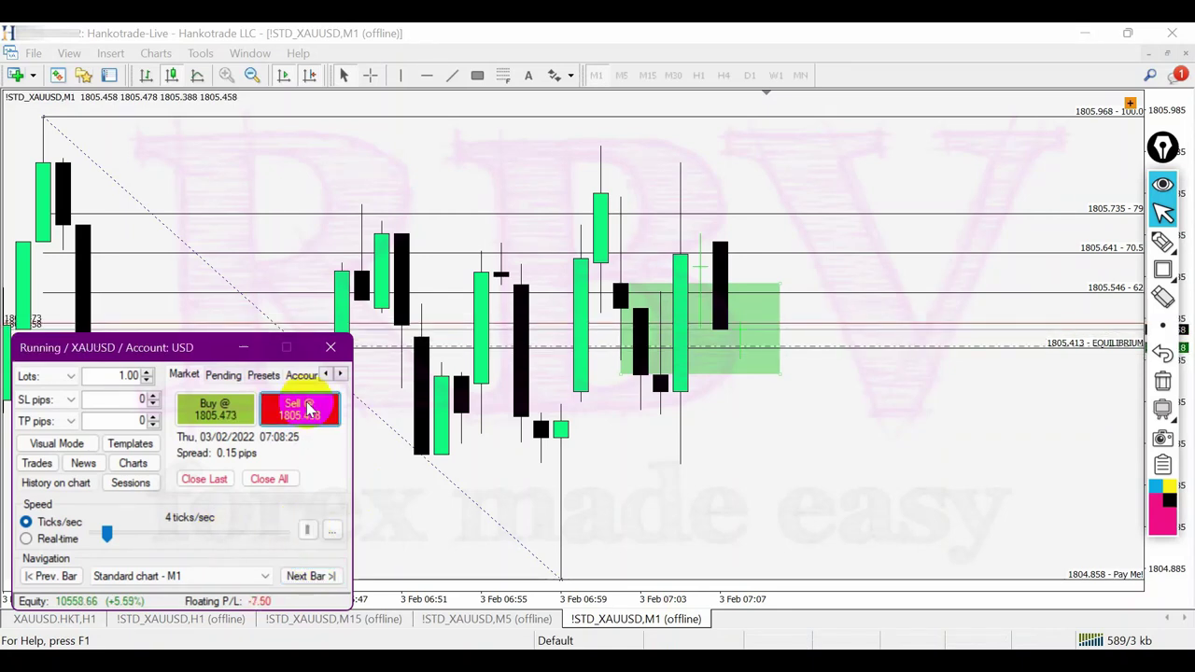
left_click(738, 335)
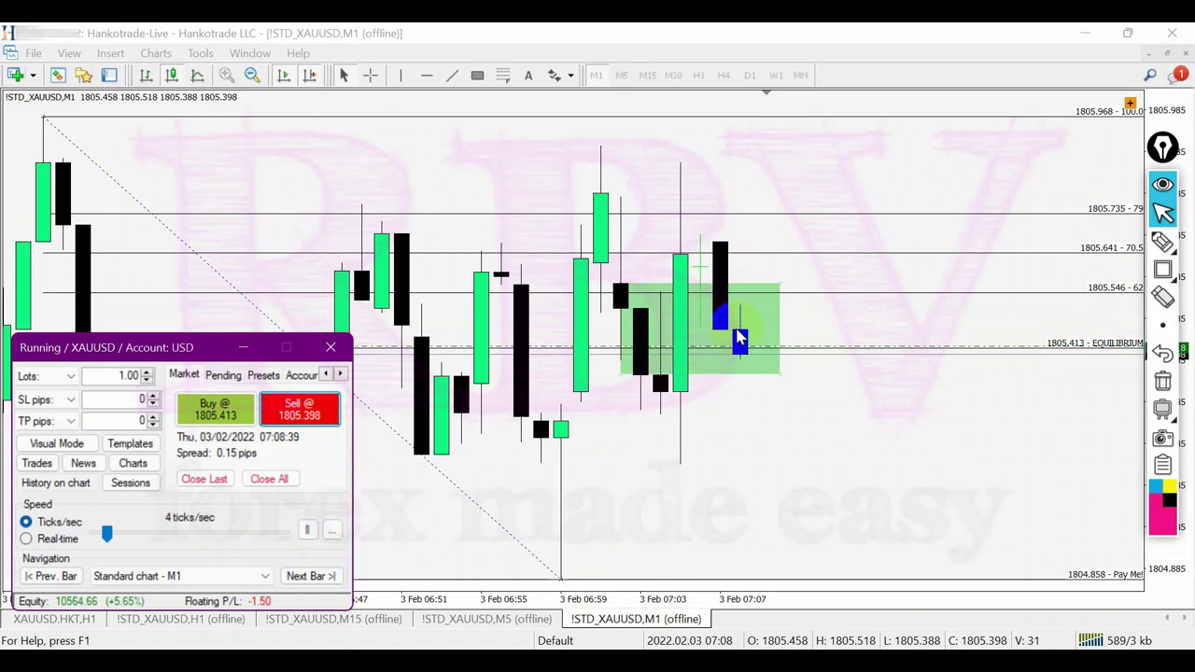
- Let the replay run with the sell position open and pause it at 07:10:08
left_click(727, 364)
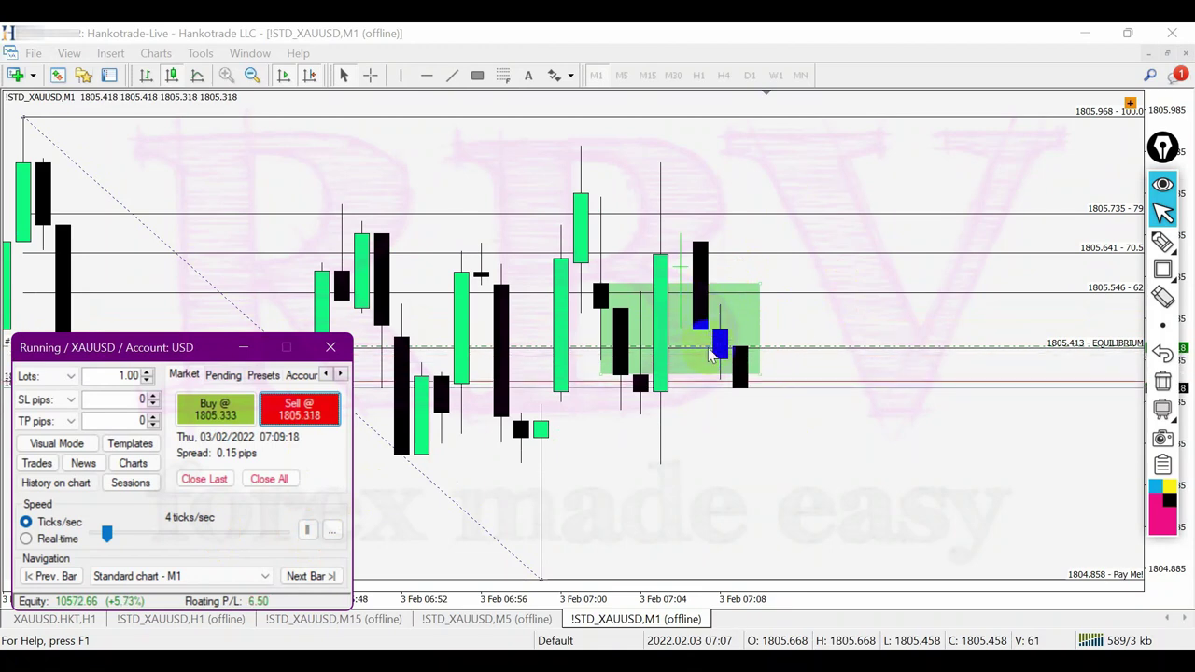
left_click(736, 383)
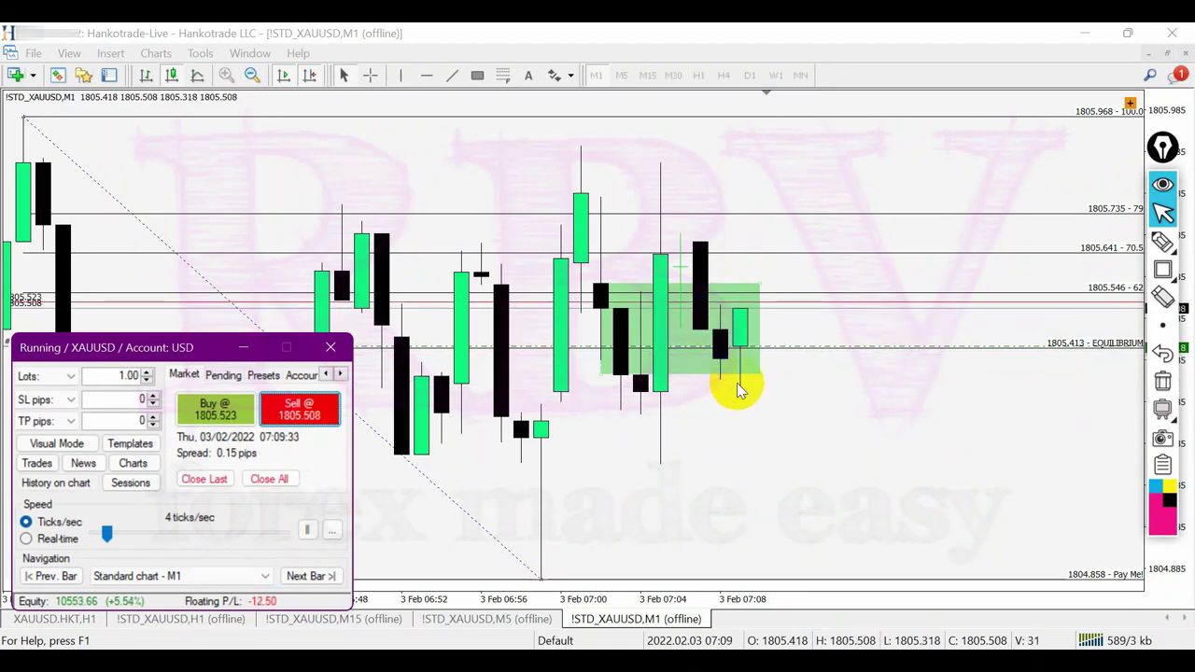
left_click(788, 435)
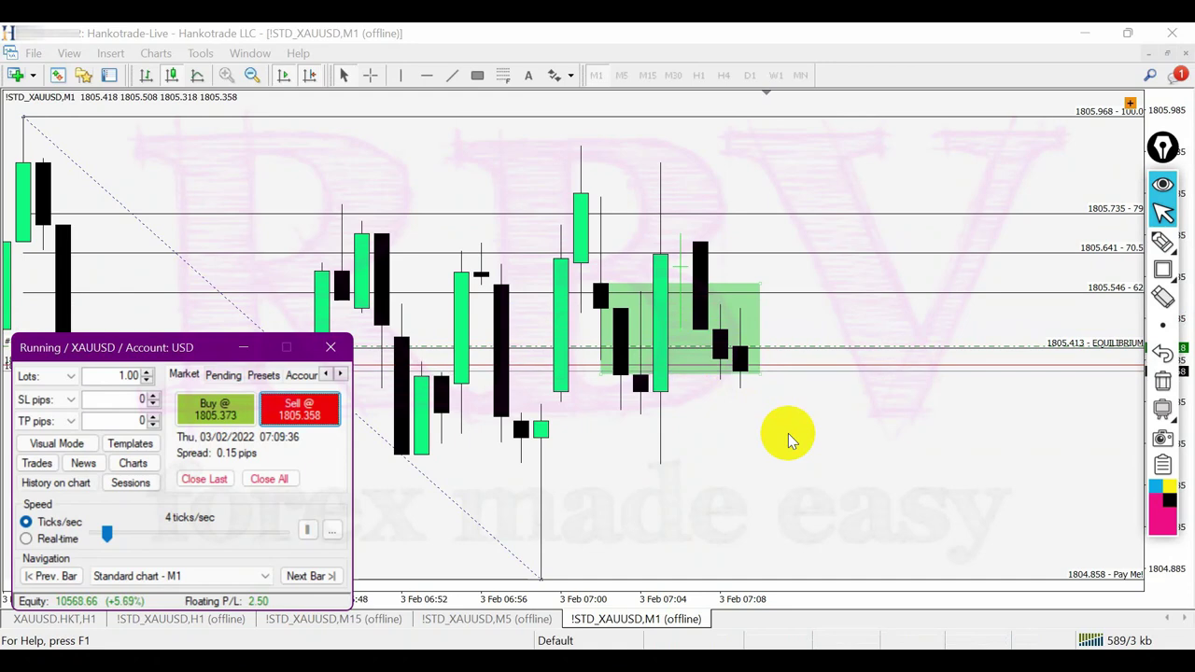
left_click(252, 73)
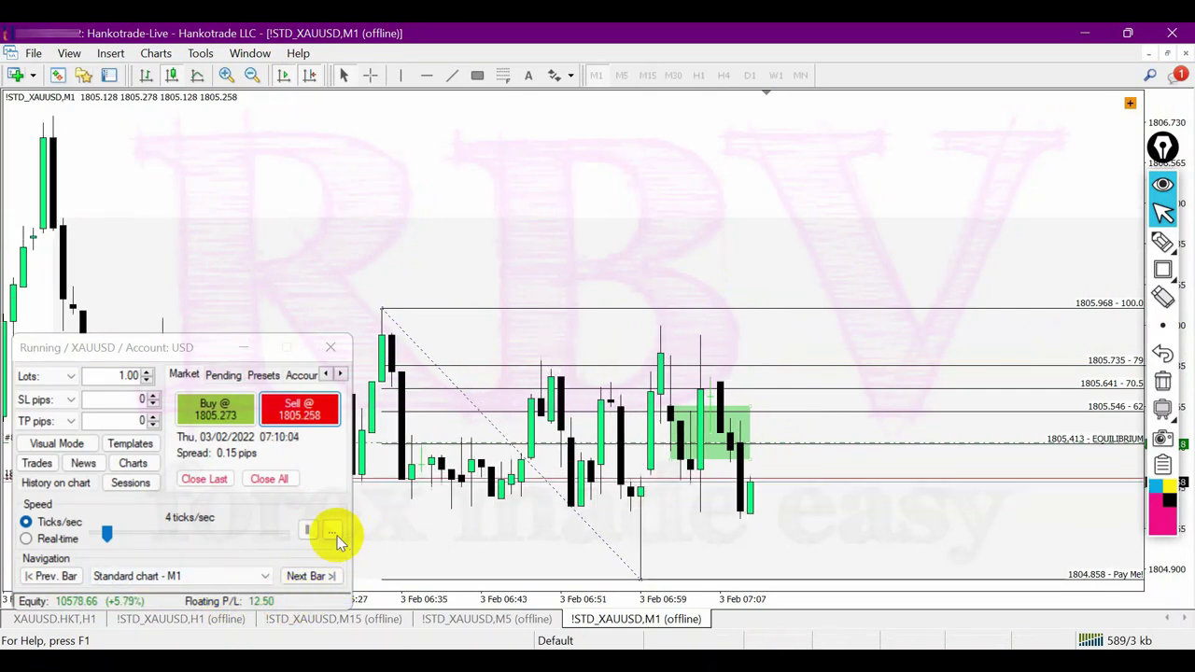
left_click(307, 530)
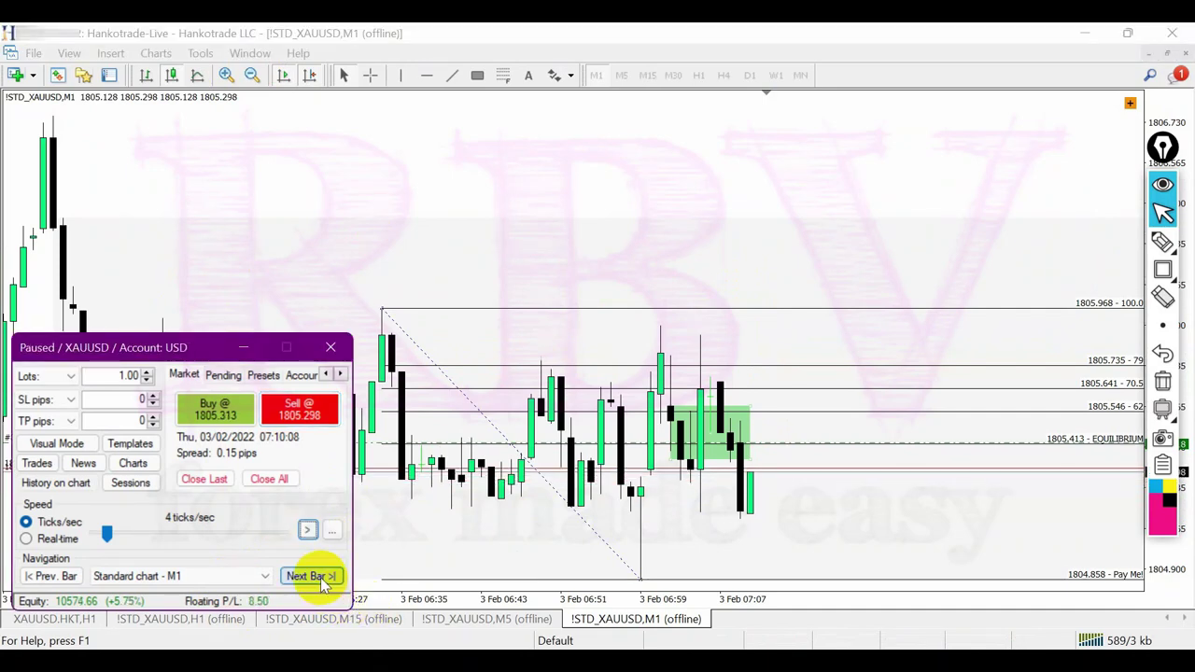
- Advance the replay bar by bar to 07:13 and add a visually placed stop loss at 1807.024 to the open sell
left_click(313, 576)
left_click(313, 576)
left_click(312, 576)
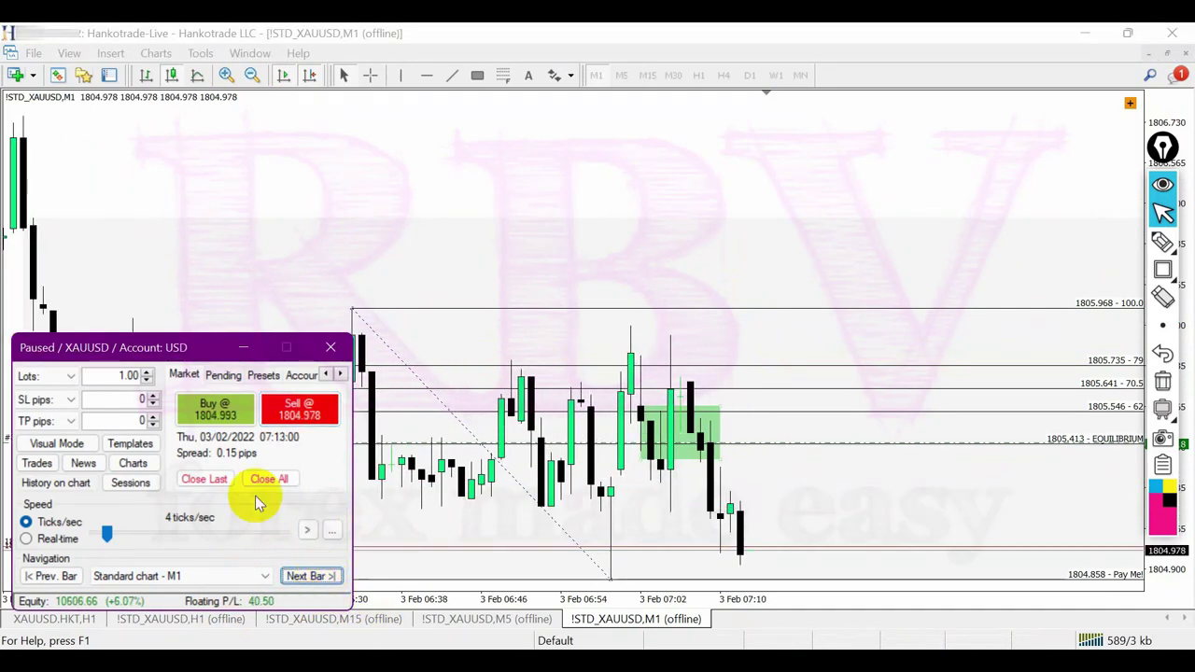
left_click(39, 464)
left_click(344, 326)
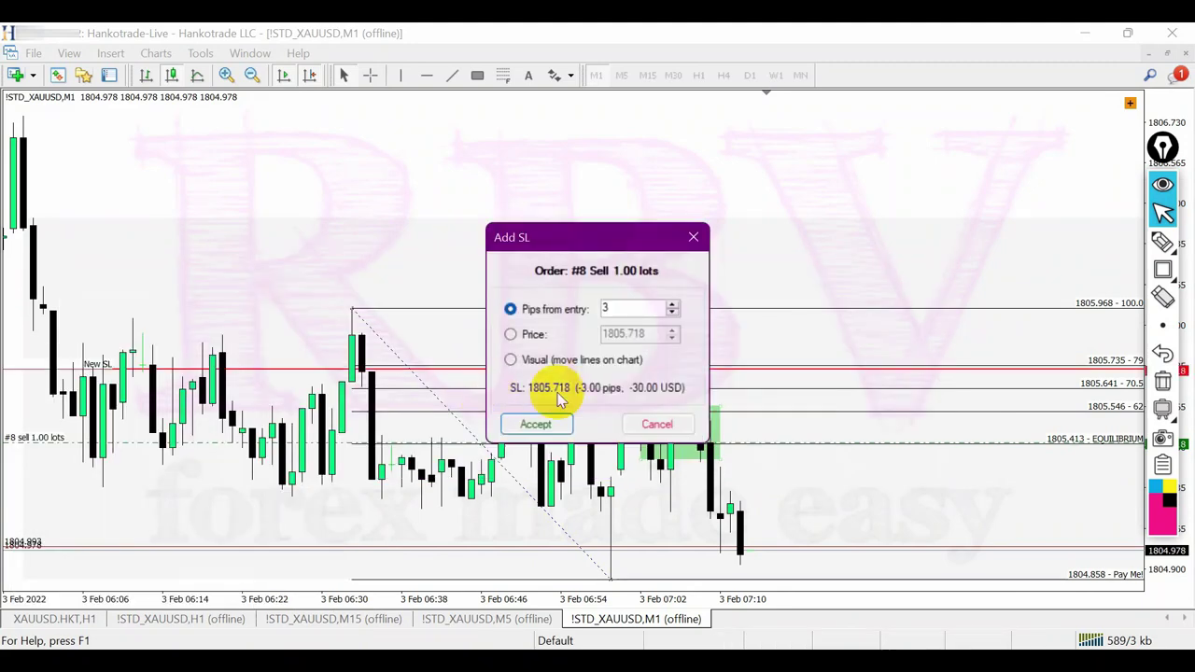
left_click(509, 361)
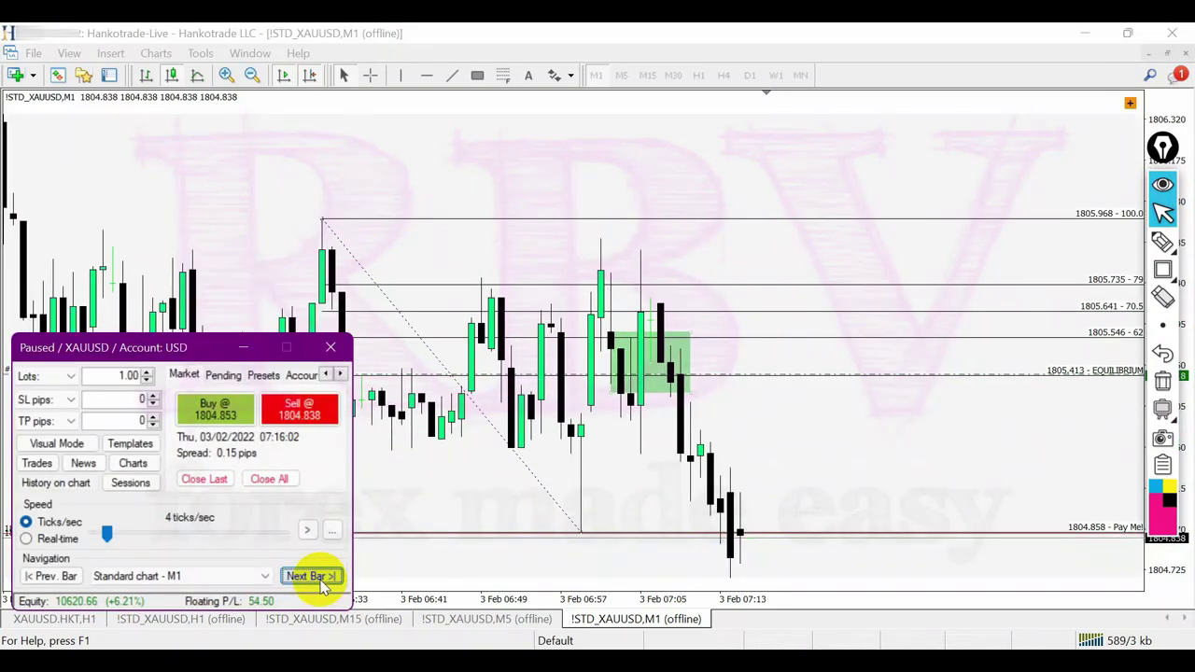
- Measure the drop from the sell entry to the latest low, and advance the replay bar by bar to 07:29
left_click(370, 75)
left_click_drag(747, 373, 732, 565)
left_click(314, 576)
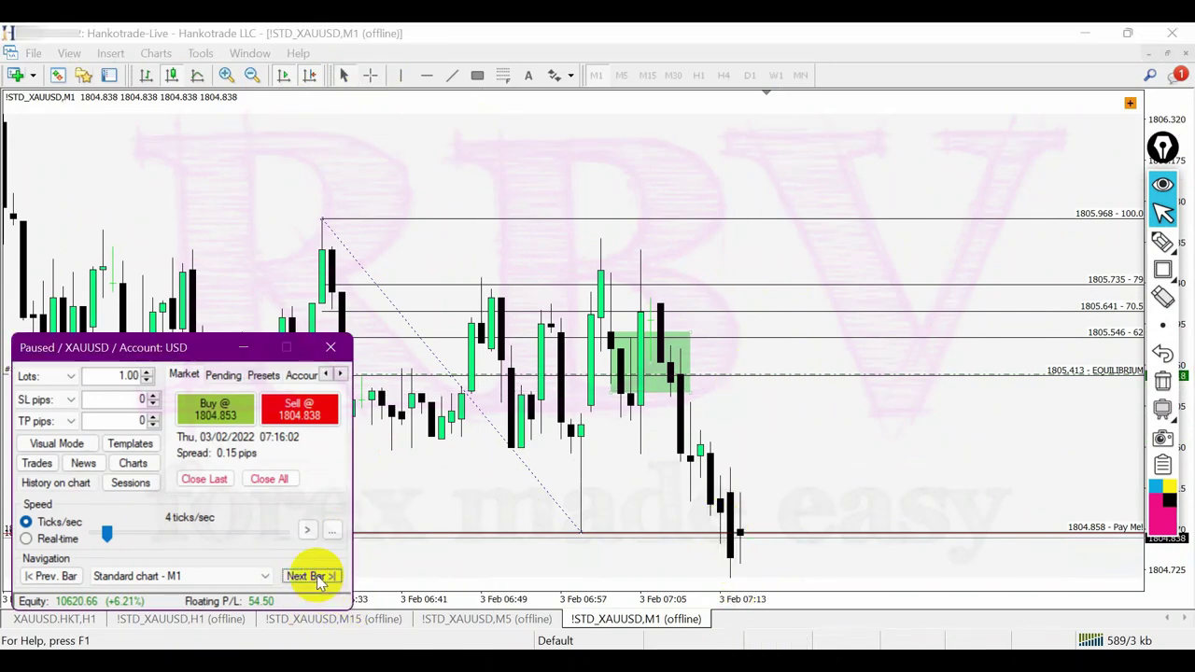
left_click(315, 576)
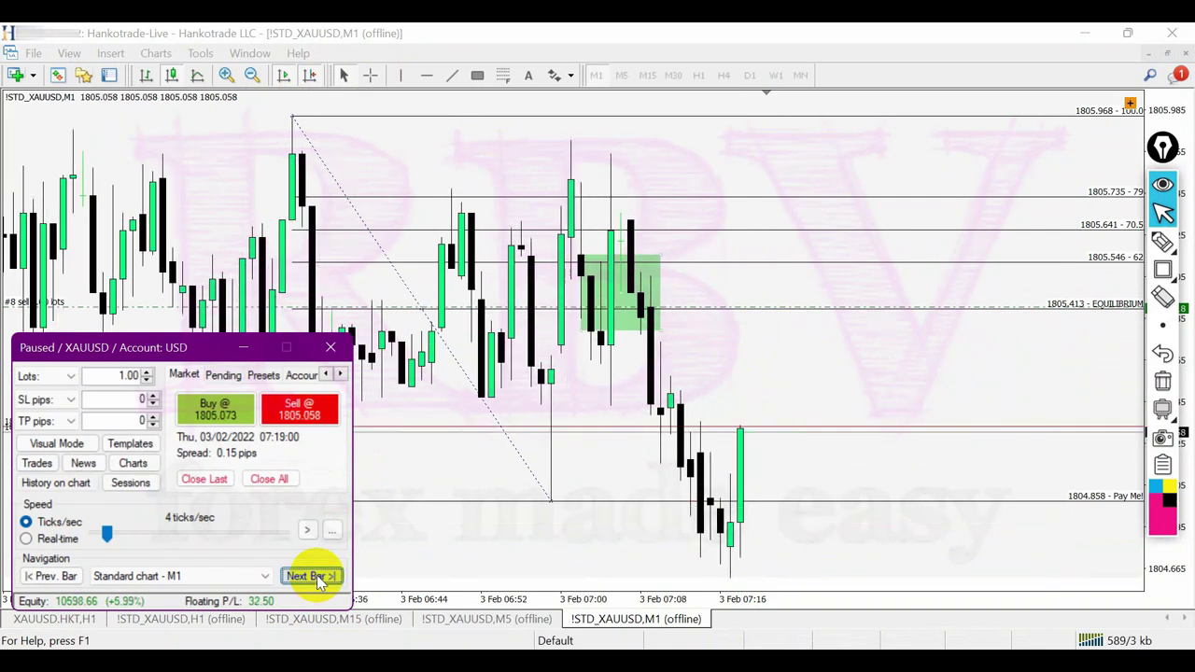
left_click(315, 576)
left_click(315, 576)
left_click(315, 575)
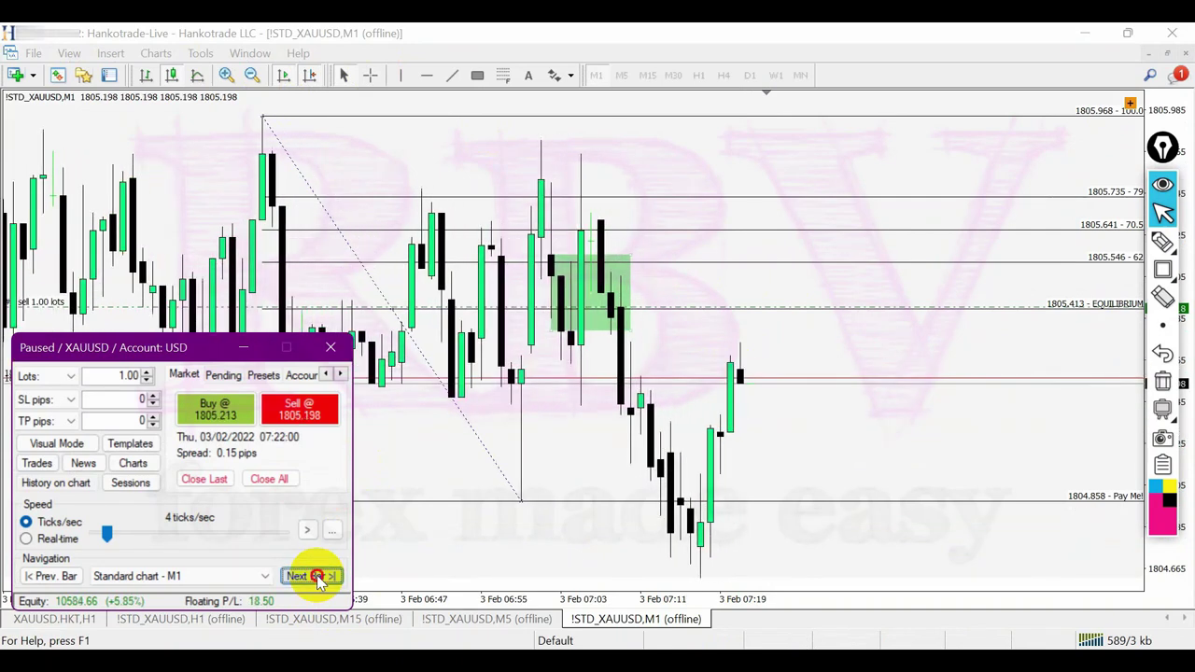
left_click(315, 576)
left_click(315, 576)
left_click(314, 576)
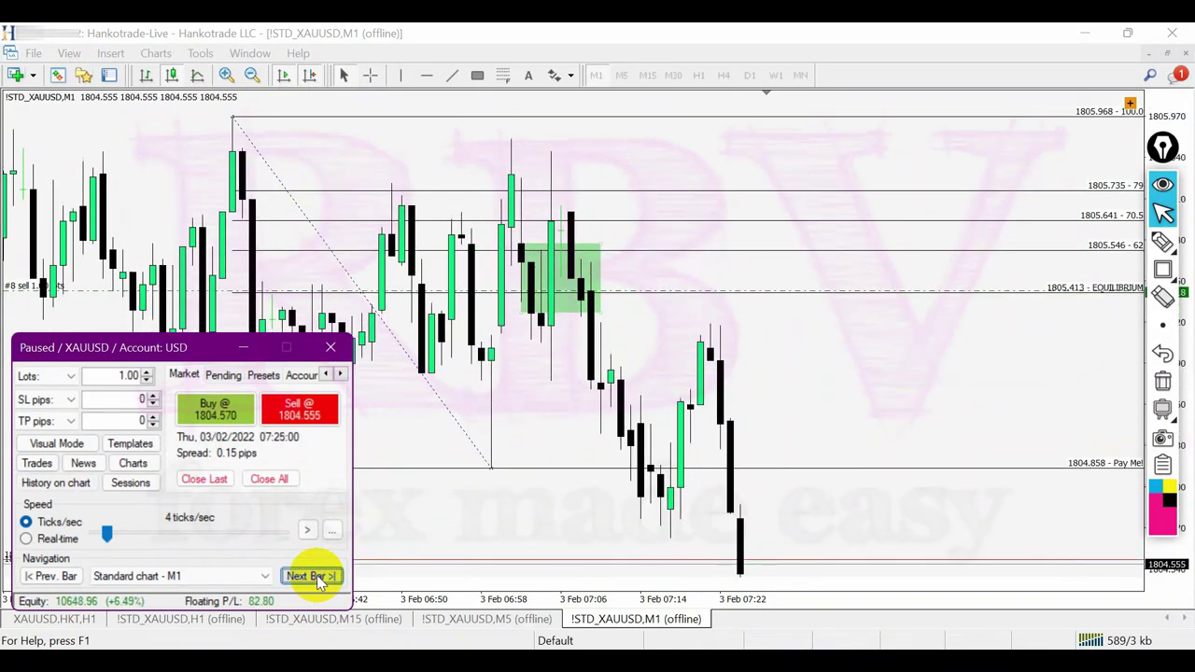
left_click(314, 576)
left_click(314, 576)
left_click(315, 576)
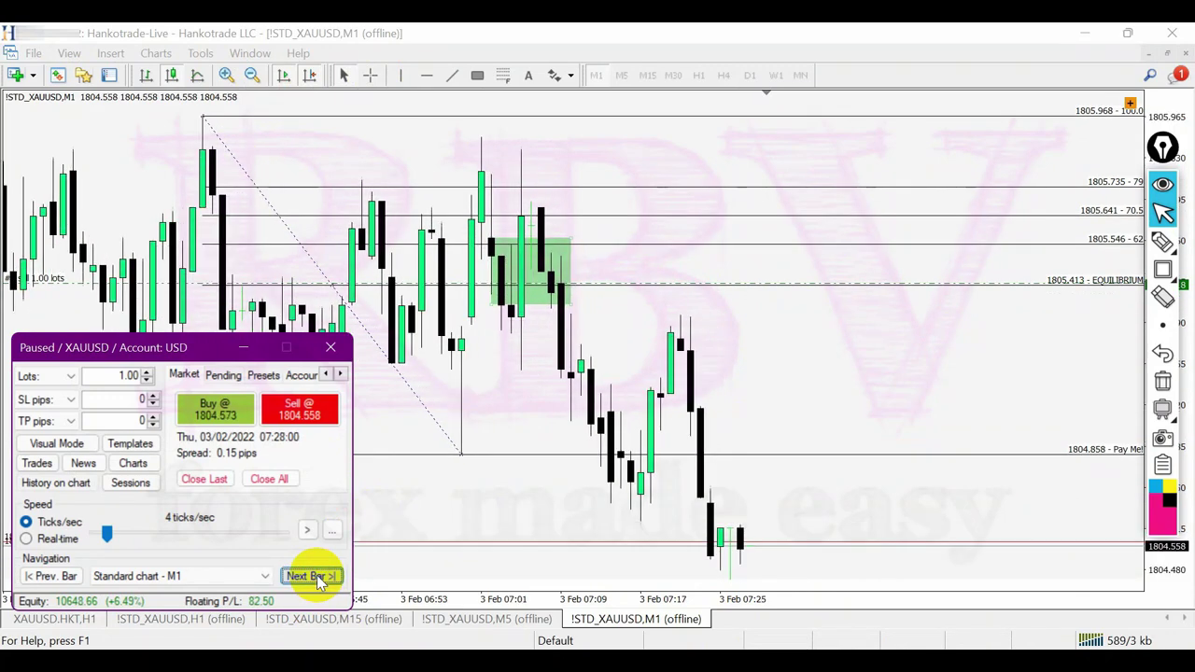
left_click(315, 576)
- Measure the drop from the sell entry to the current low at 07:29, and repeat the measurement one bar further at 07:30
left_click(370, 75)
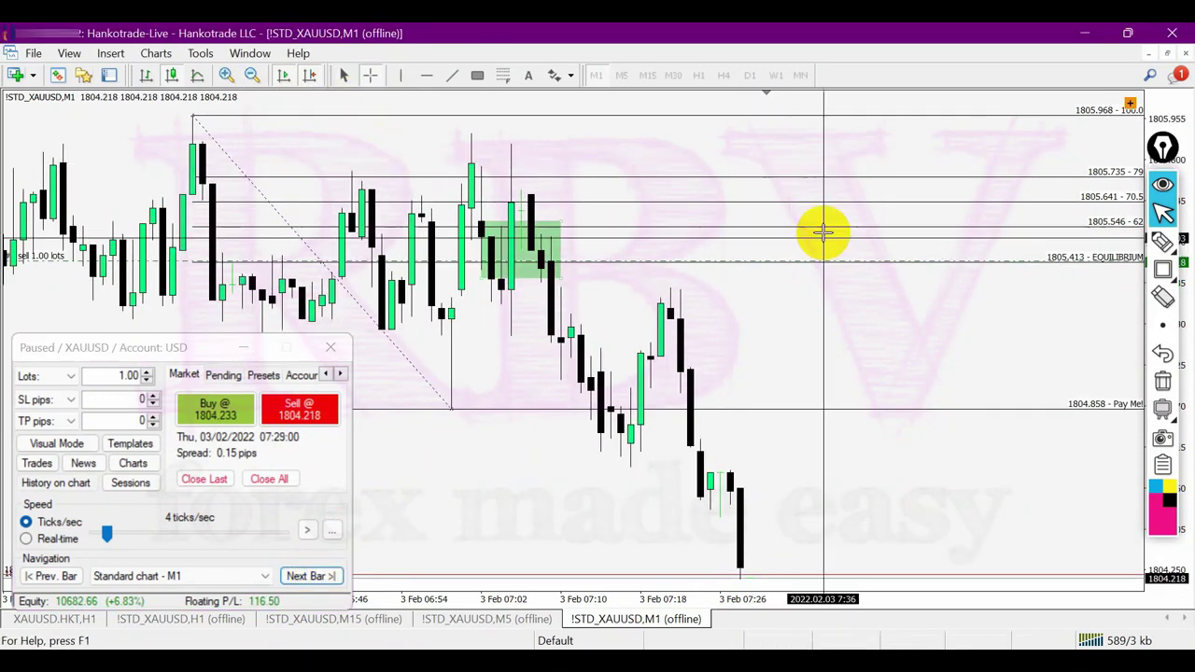
left_click_drag(798, 257, 751, 569)
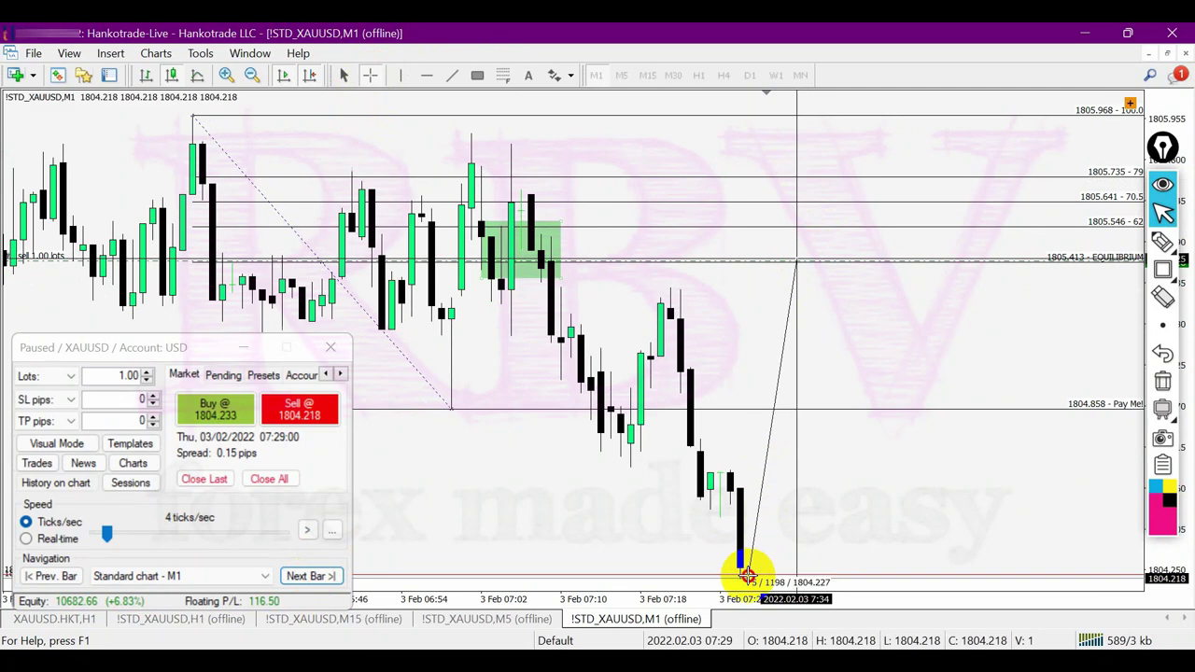
left_click(309, 576)
middle_click(808, 219)
left_click_drag(798, 230, 740, 563)
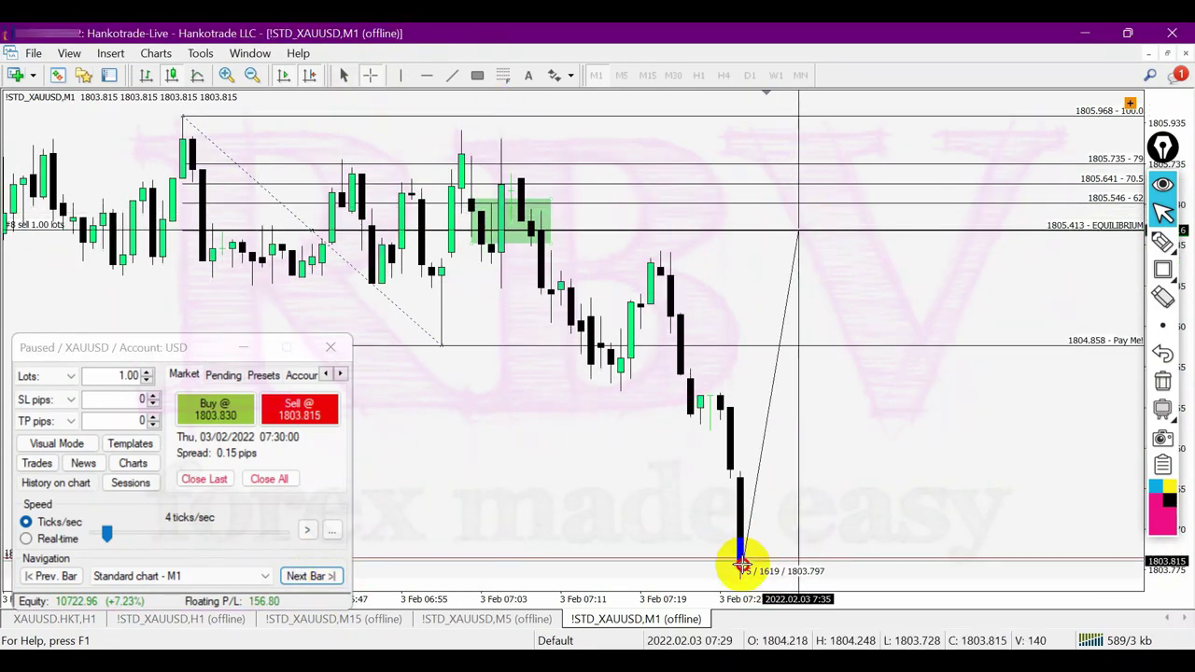
- Advance the replay to 07:32 and close 70% of the 1.00-lot sell position
left_click(303, 575)
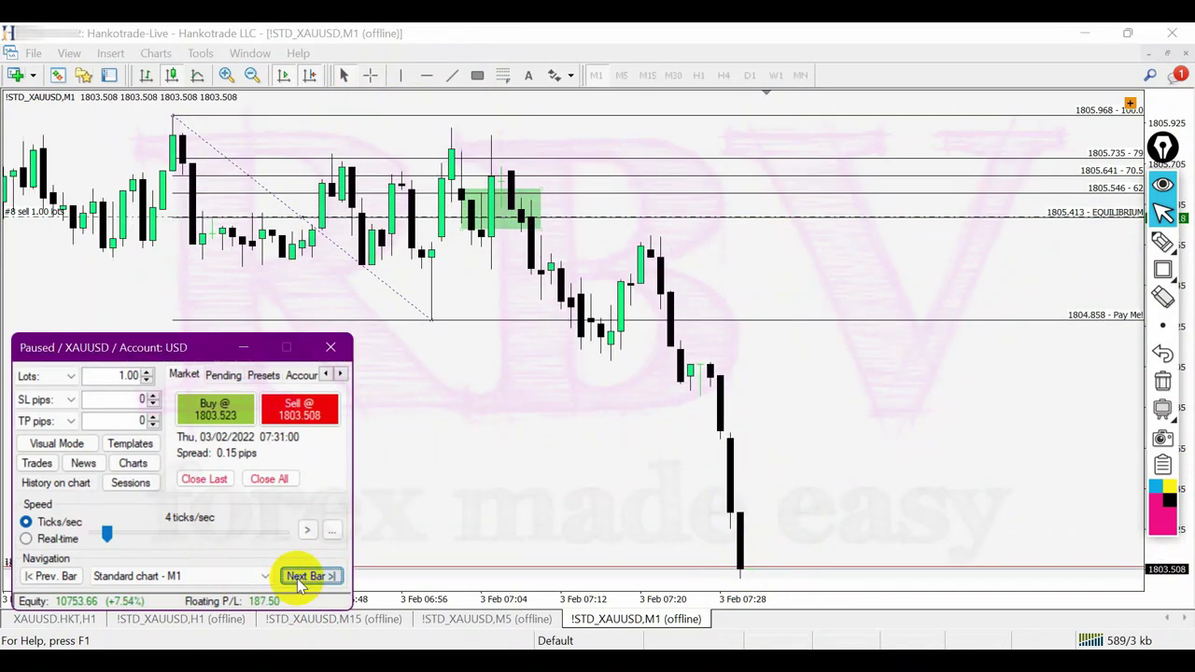
left_click(299, 576)
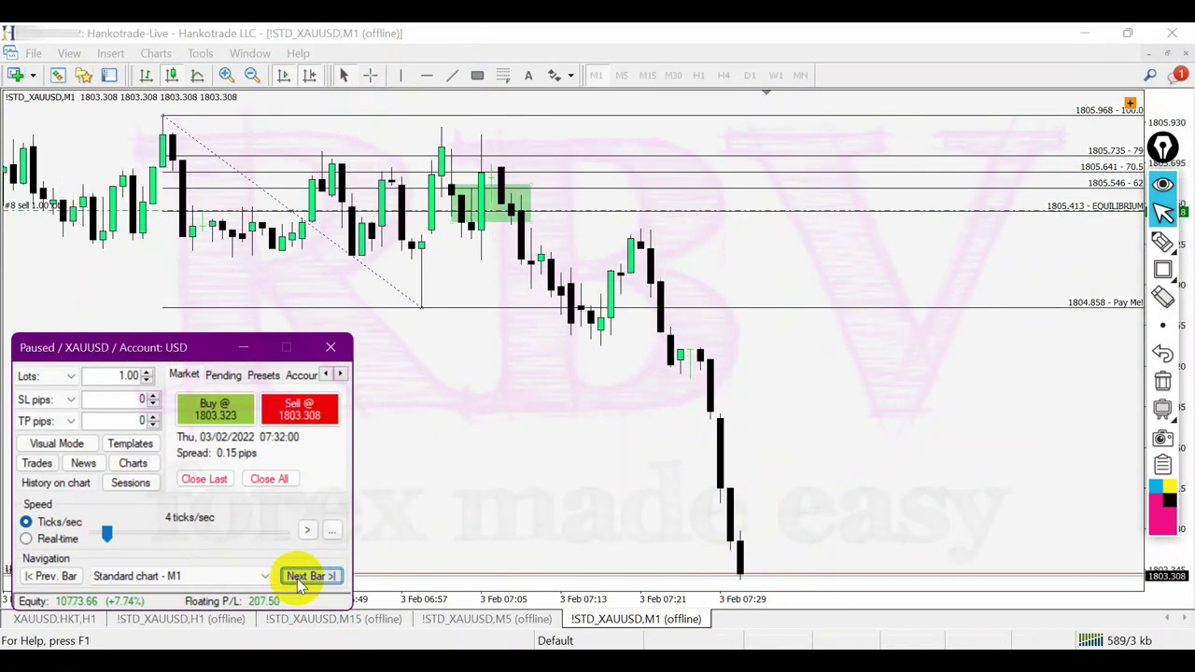
left_click(37, 464)
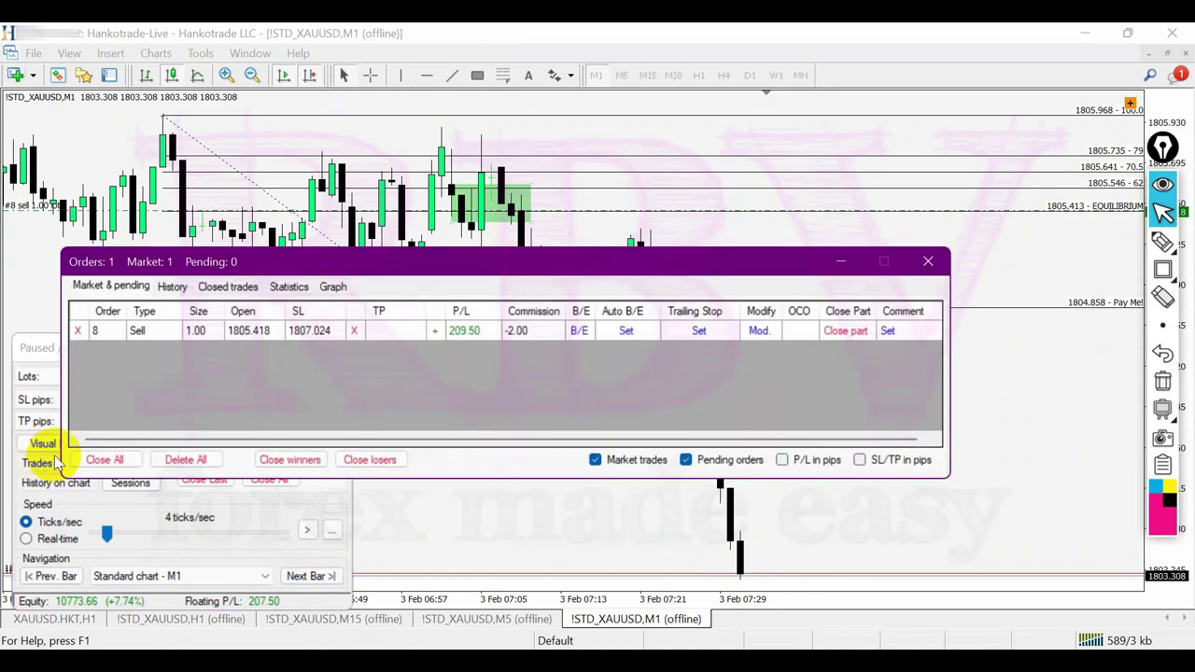
left_click(864, 331)
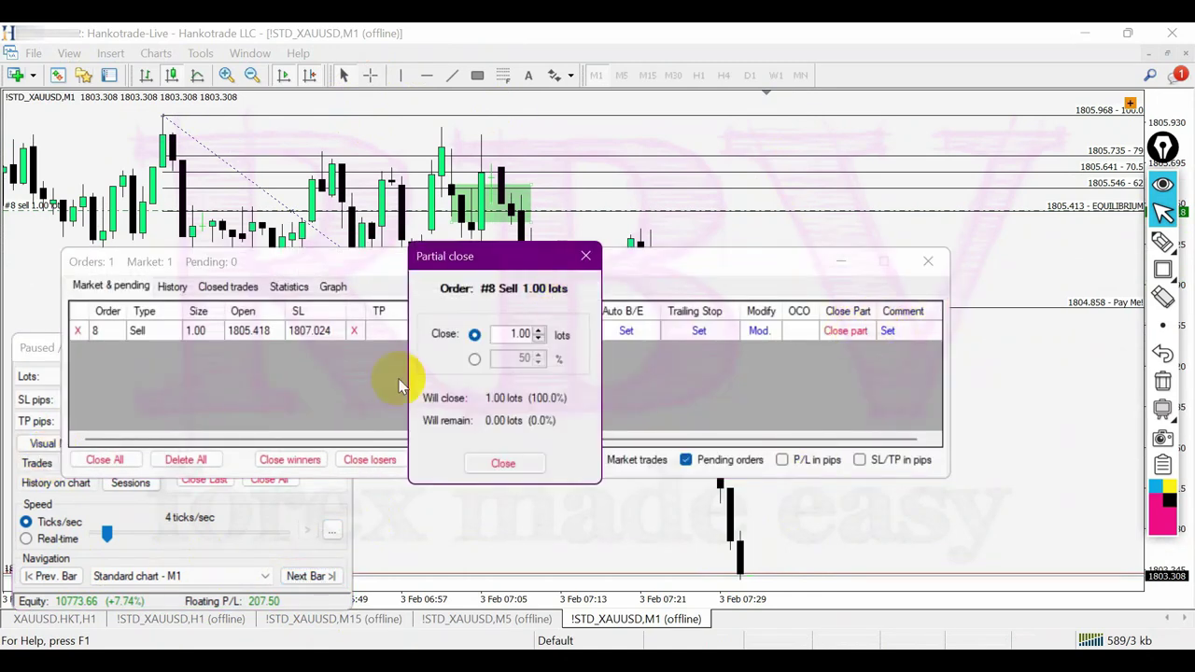
type("70")
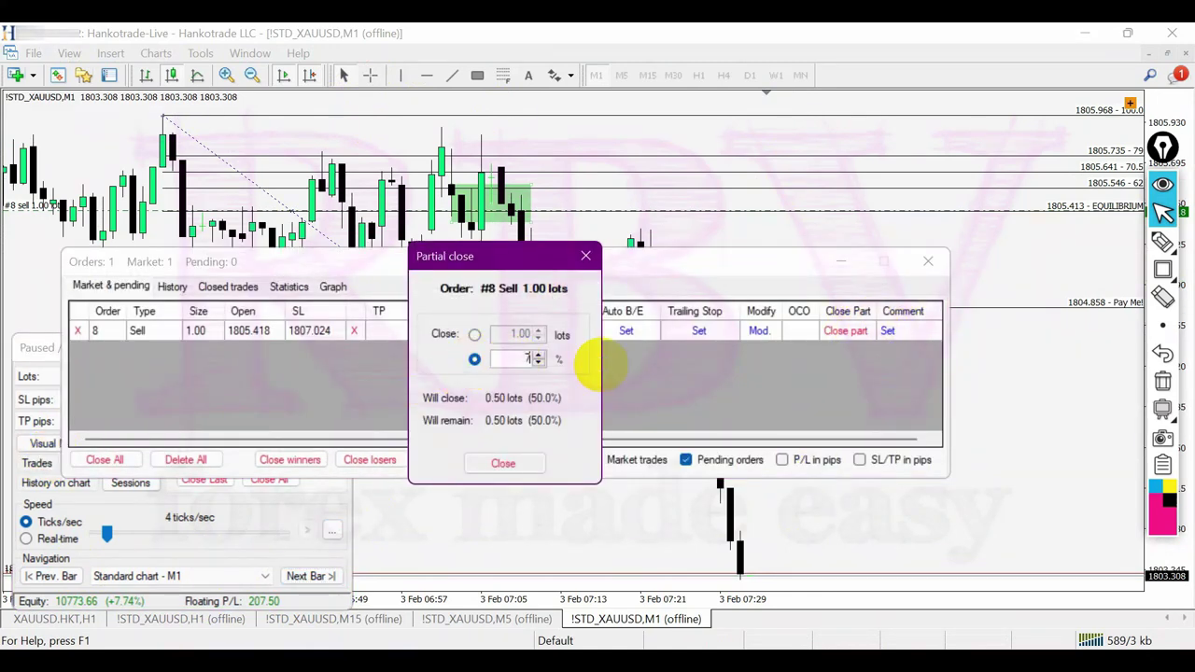
left_click(505, 464)
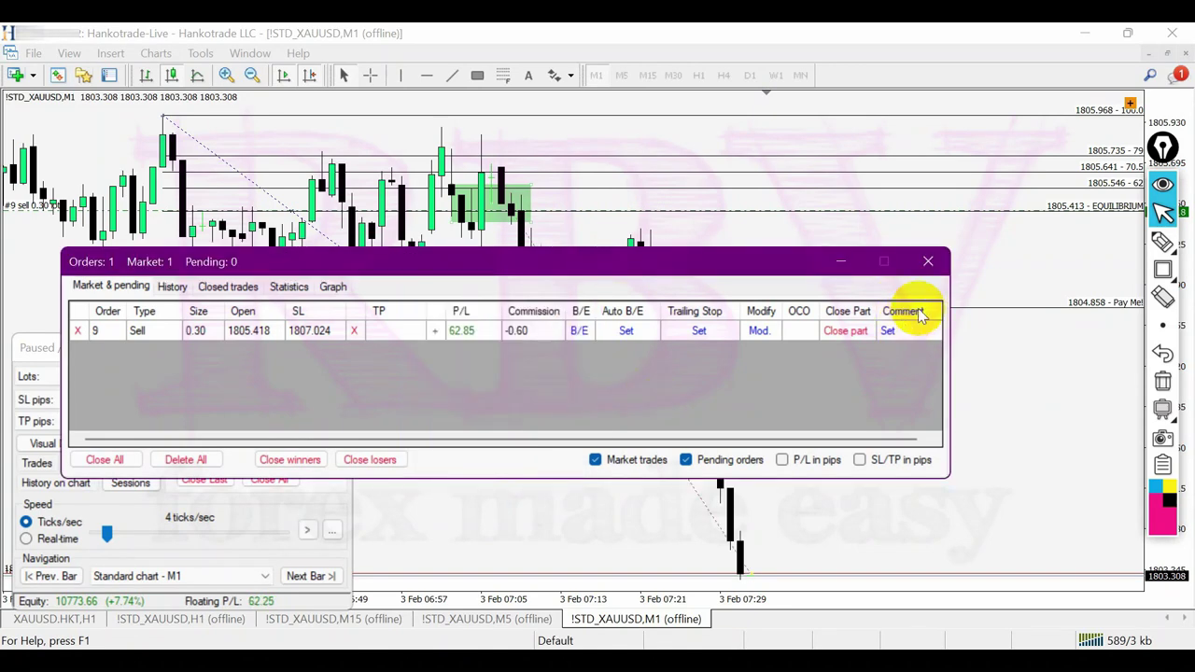
left_click(928, 261)
- Advance the replay bar by bar to 07:41 and measure the drop from the sell entry to the swing low
left_click(311, 575)
left_click(312, 576)
left_click(312, 576)
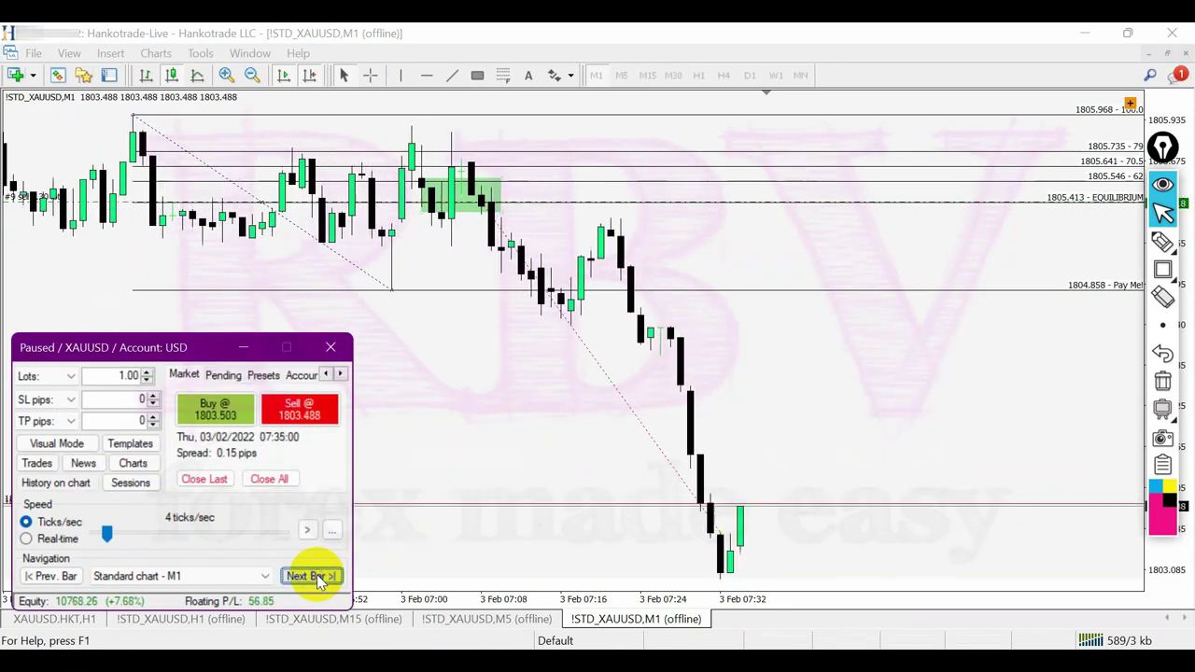
left_click(311, 576)
left_click(312, 576)
left_click(312, 576)
left_click(312, 576)
left_click(312, 575)
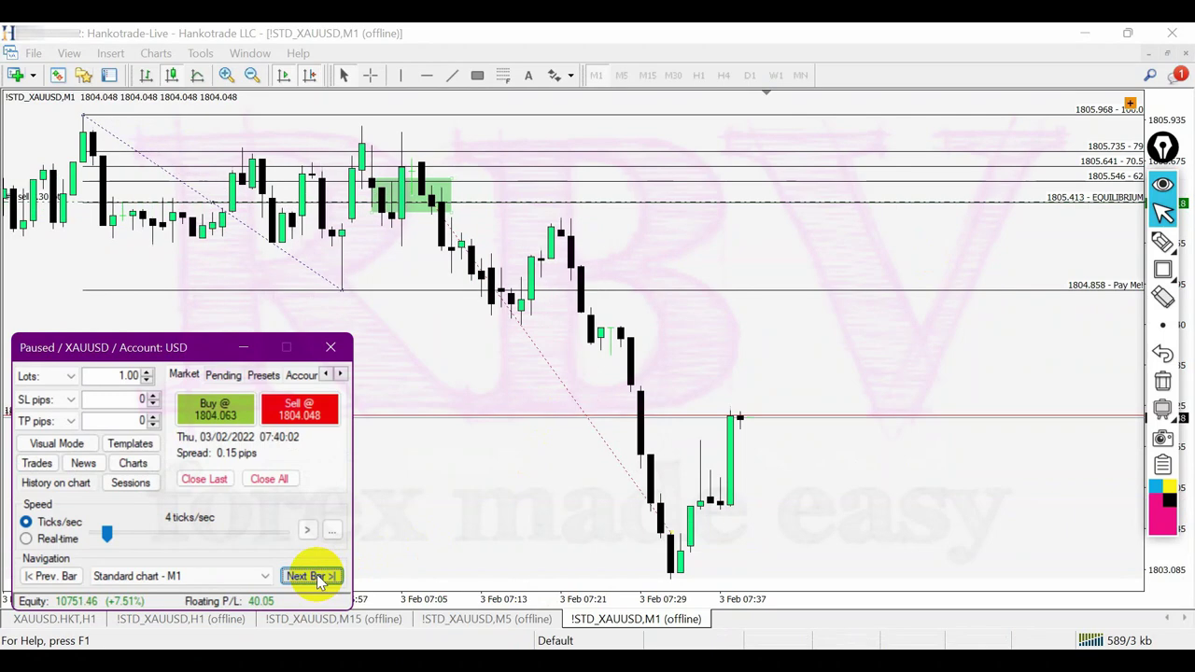
left_click(312, 576)
middle_click(709, 201)
left_click_drag(709, 201, 668, 571)
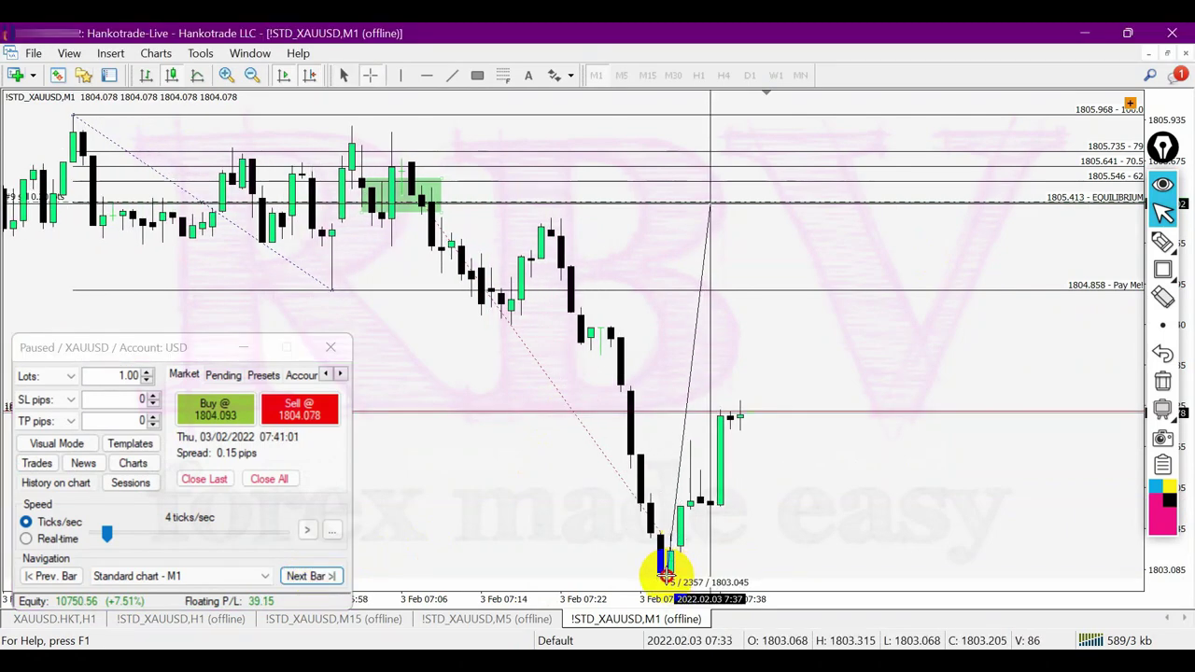
- Advance the replay bar by bar to 07:59 with the remaining 0.30-lot sell open
left_click(326, 576)
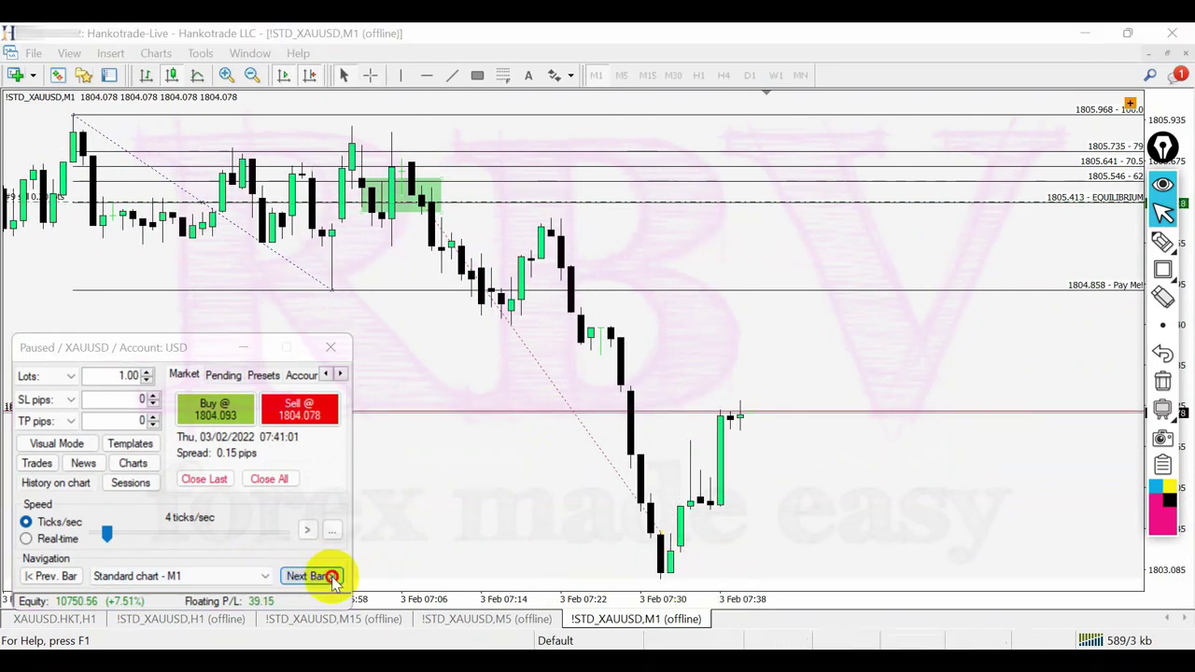
left_click(329, 576)
left_click(331, 578)
left_click(331, 577)
left_click(331, 577)
left_click(332, 579)
left_click(332, 579)
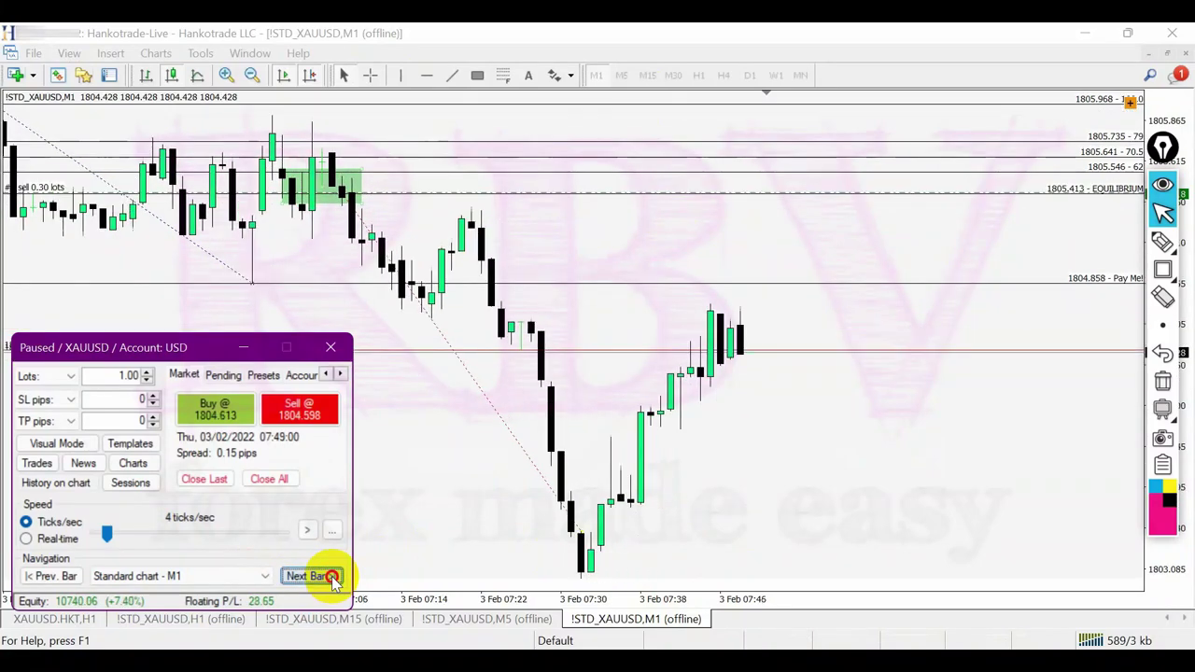
left_click(333, 580)
left_click(334, 580)
left_click(334, 581)
left_click(334, 580)
left_click(335, 580)
left_click(335, 581)
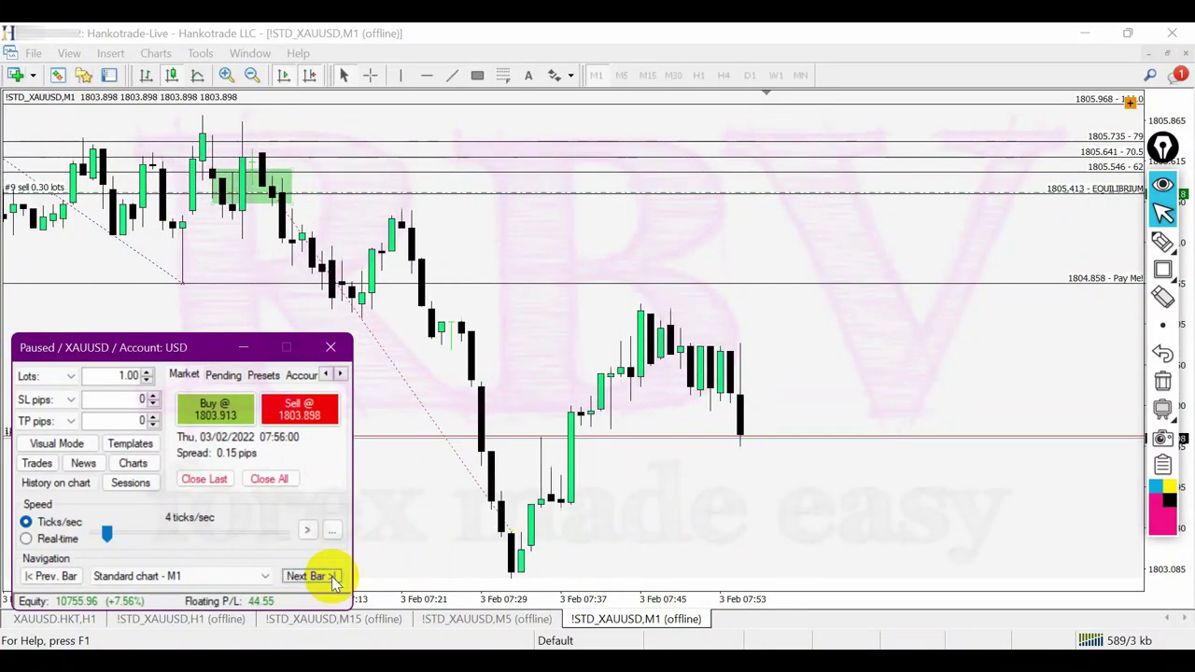
left_click(334, 581)
left_click(334, 581)
left_click(334, 581)
left_click(334, 581)
- Re-anchor the Fibonacci retracement to the swing high at 1805.315 and the swing low at 1803.035
left_click(480, 333)
key("minus")
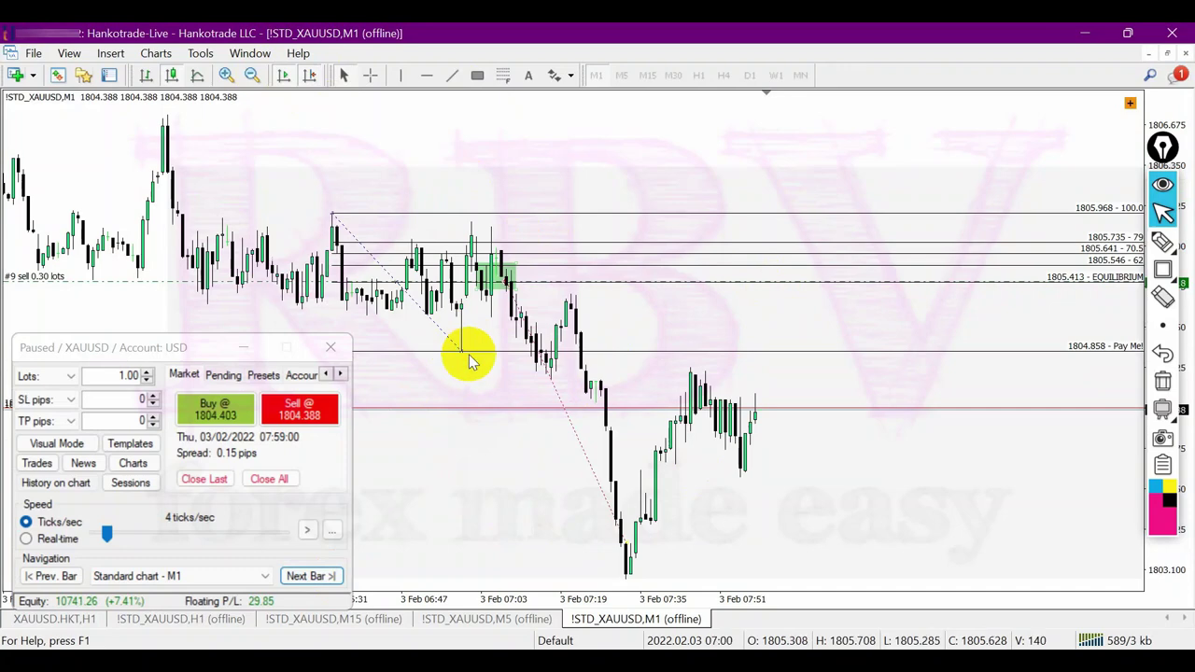
left_click_drag(467, 352, 621, 579)
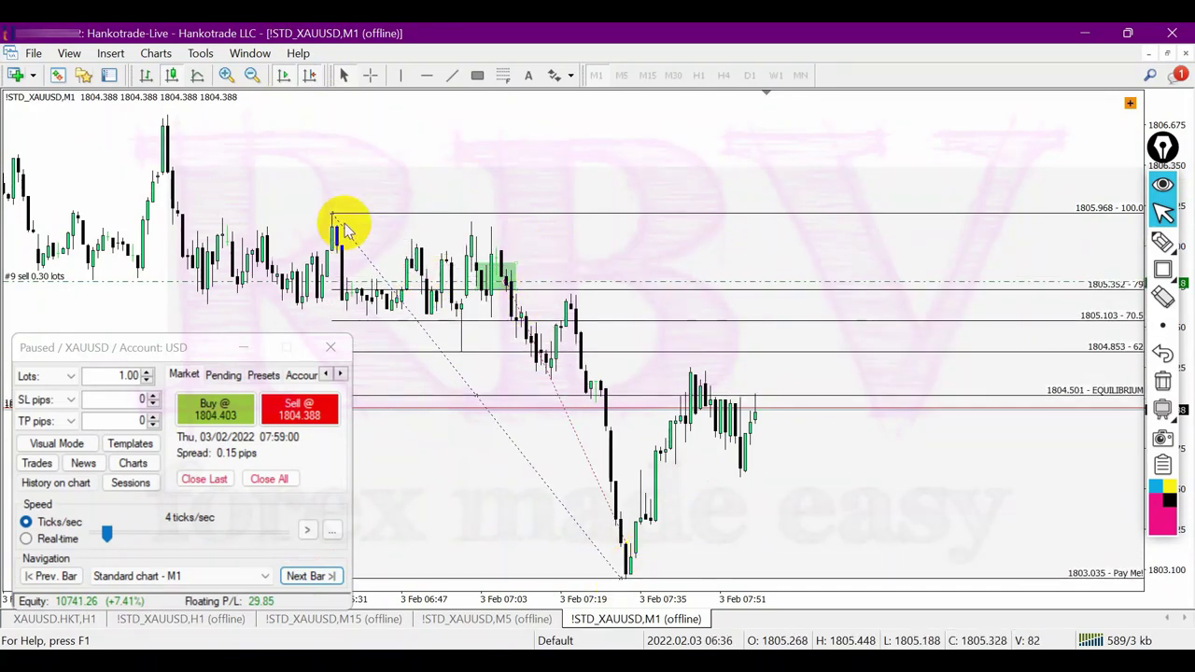
left_click_drag(337, 216, 572, 297)
- Advance the replay to 08:02 and place a green zone beside the large bearish candle, spanning its body below the 62 level
key("plus")
key("Right")
key("Right")
key("Right")
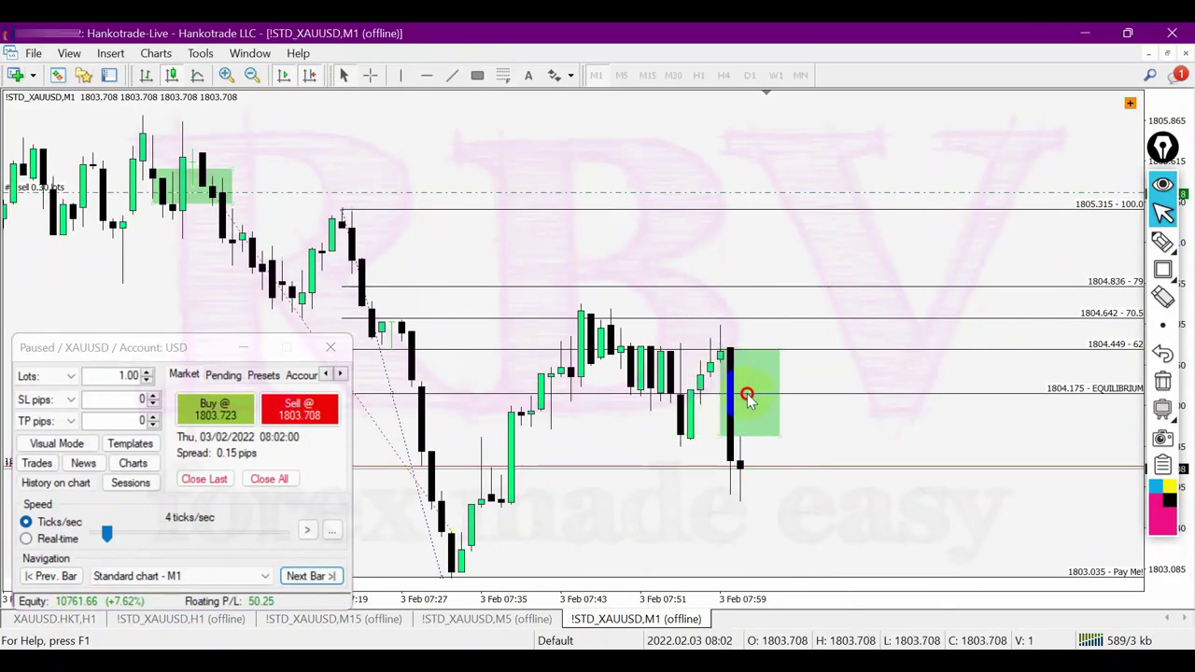
left_click(821, 469)
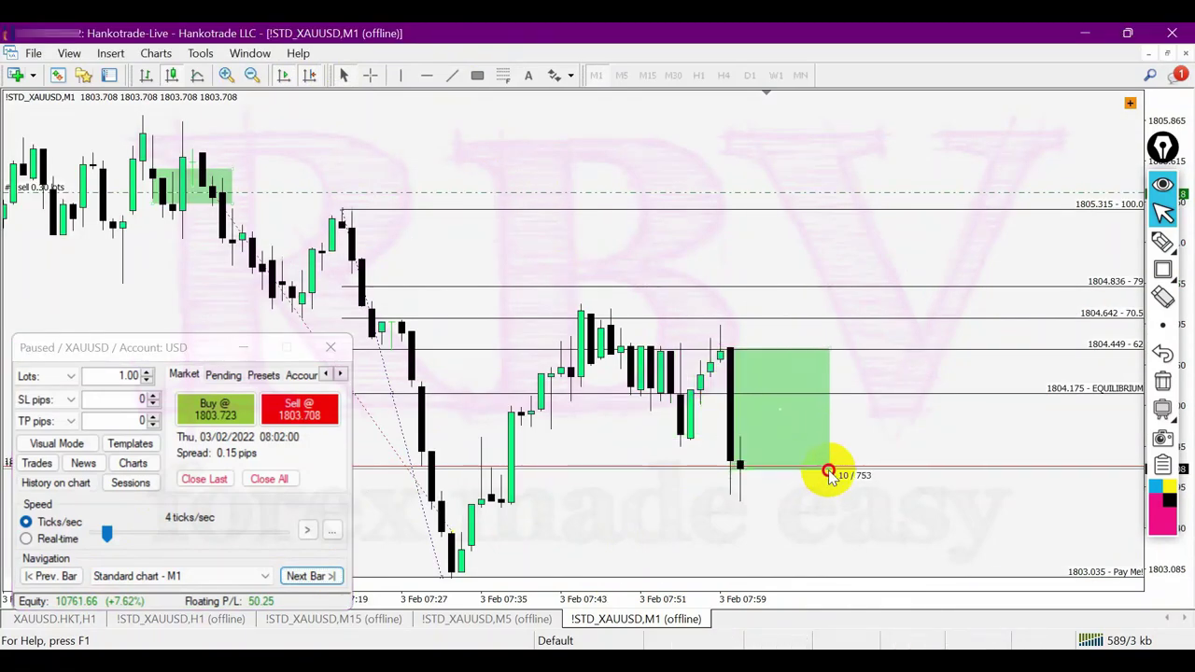
- Advance the replay bar by bar to 08:08 as price retraces into the green zone
left_click(301, 576)
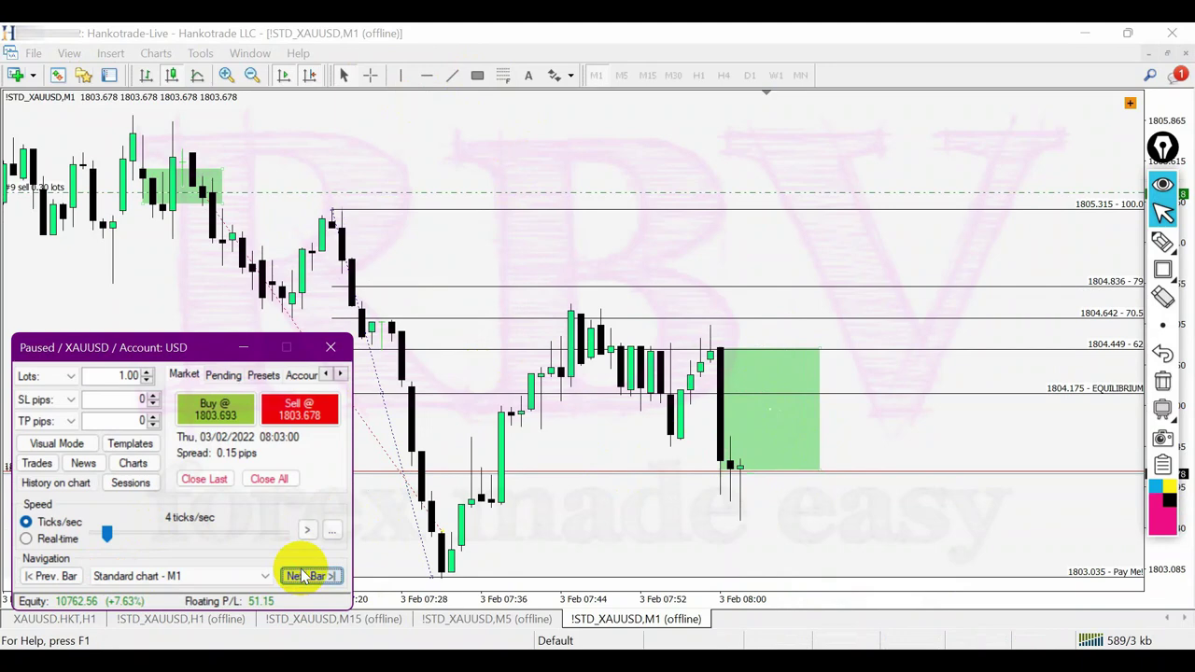
left_click(301, 576)
left_click(301, 576)
left_click(301, 576)
left_click(301, 576)
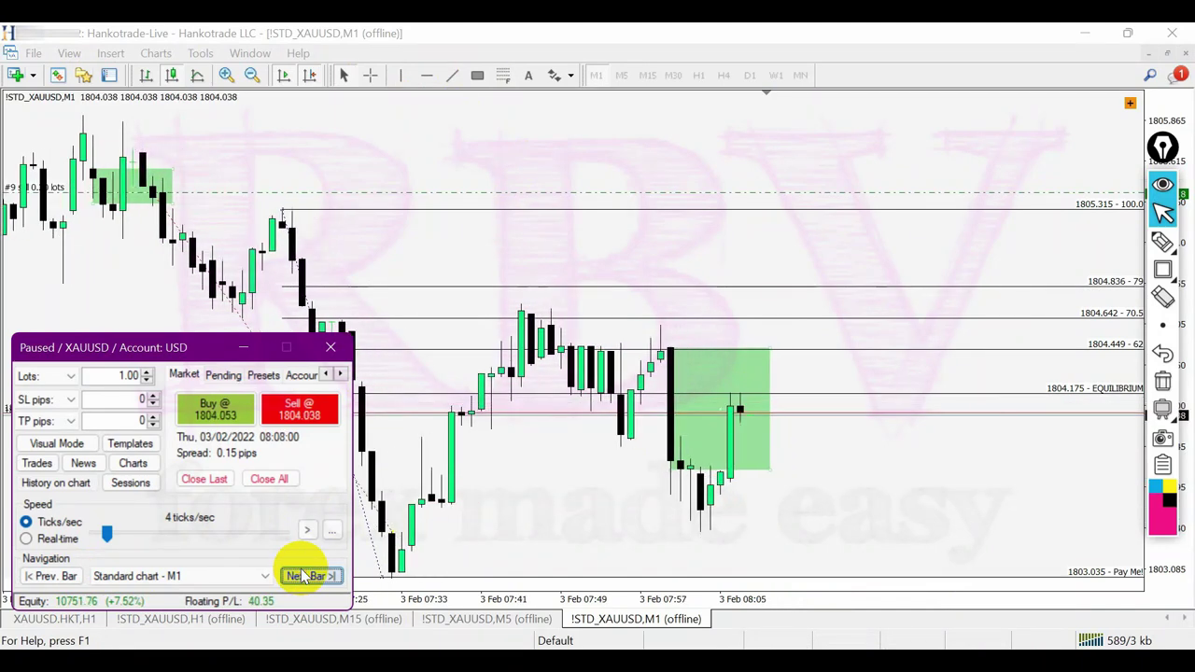
- Run the tick replay from 08:08, open a 1.00-lot market sell inside the green zone, and pause at 08:08:05
left_click(694, 280)
key("plus")
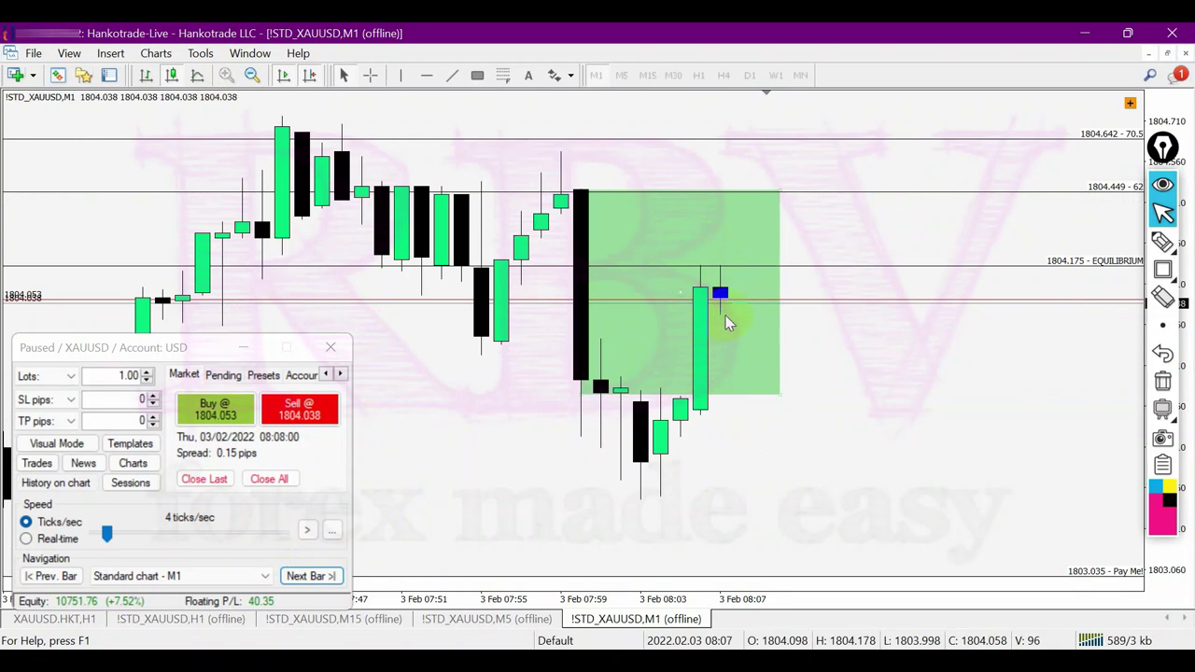
left_click(308, 530)
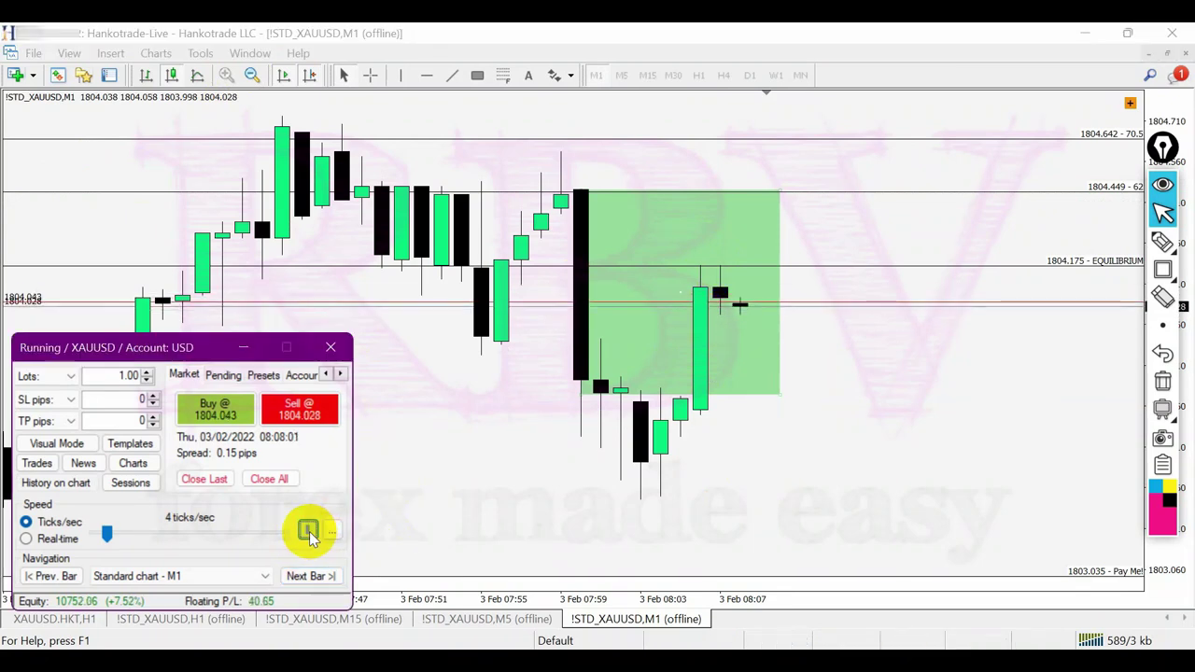
left_click(300, 409)
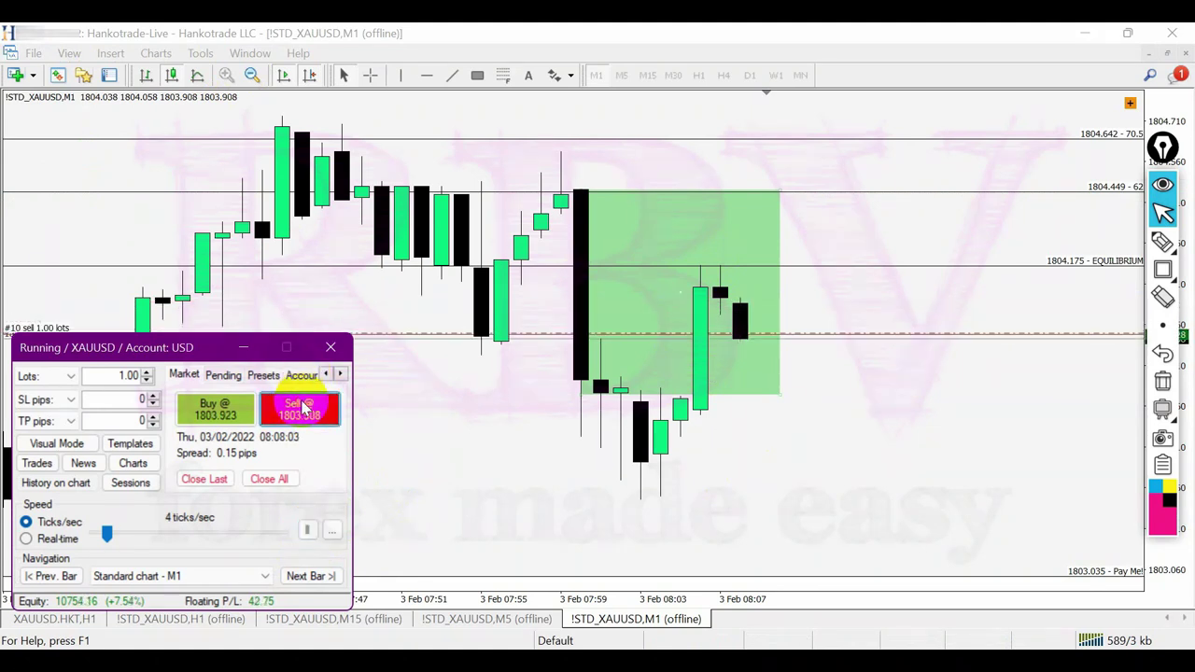
left_click(309, 529)
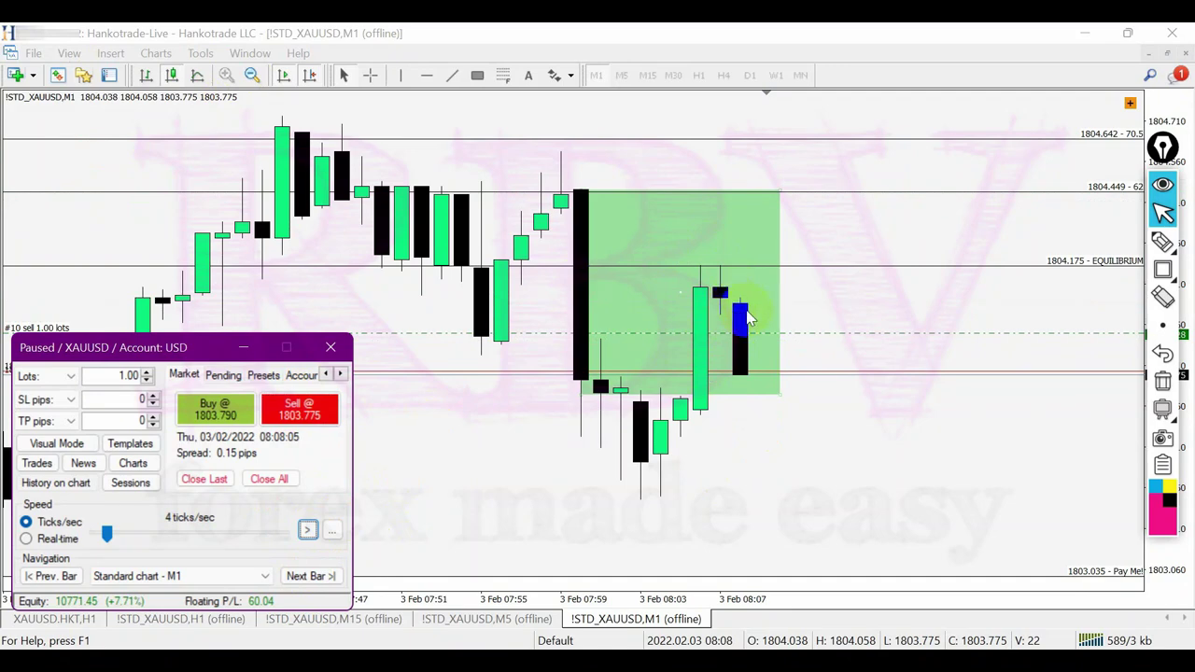
left_click(250, 75)
left_click(250, 77)
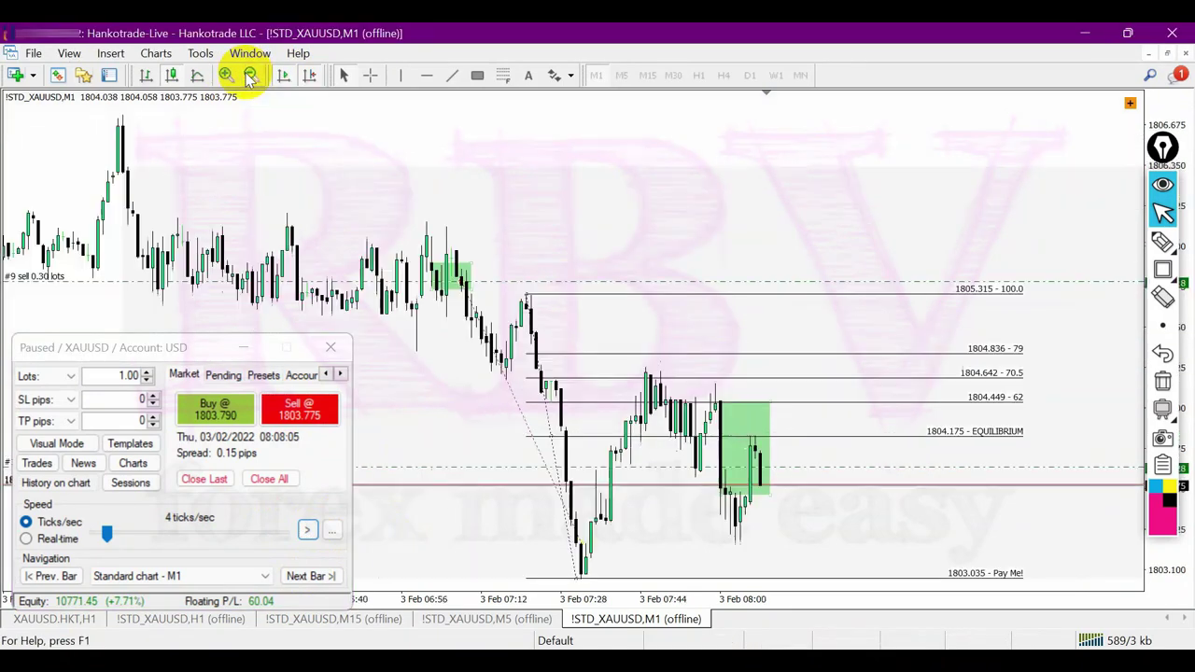
left_click(233, 78)
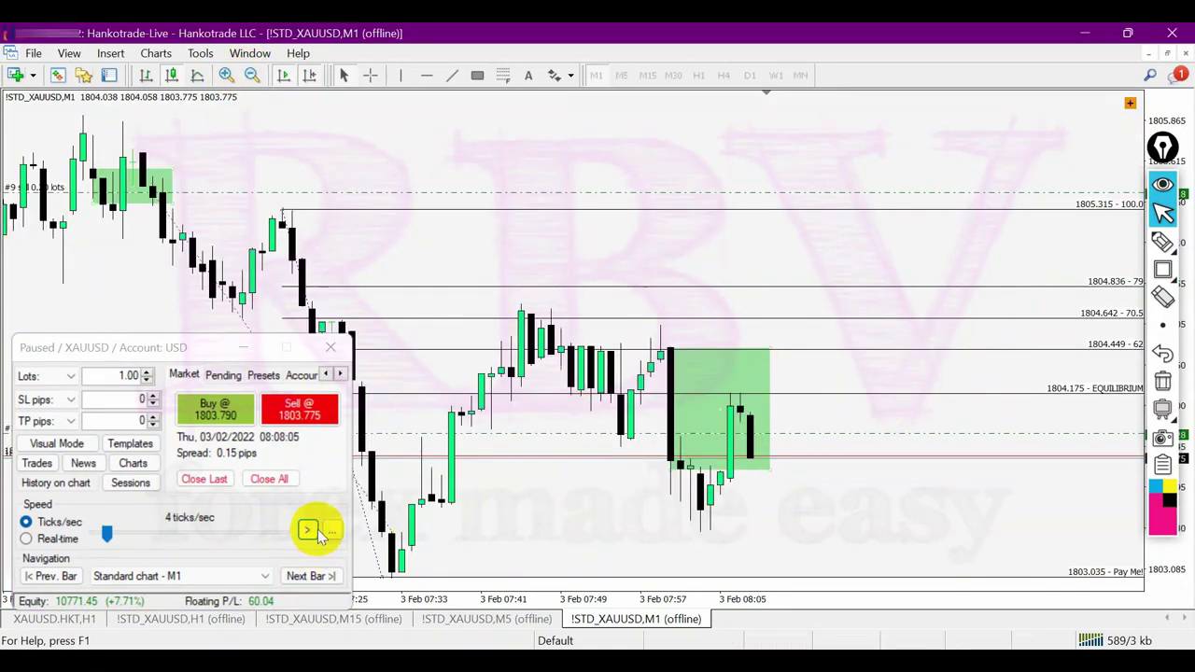
- Set a stop loss at 1806.346 on the 1.00-lot sell and move the 0.30-lot sell's stop to break-even at 1805.418
left_click(54, 470)
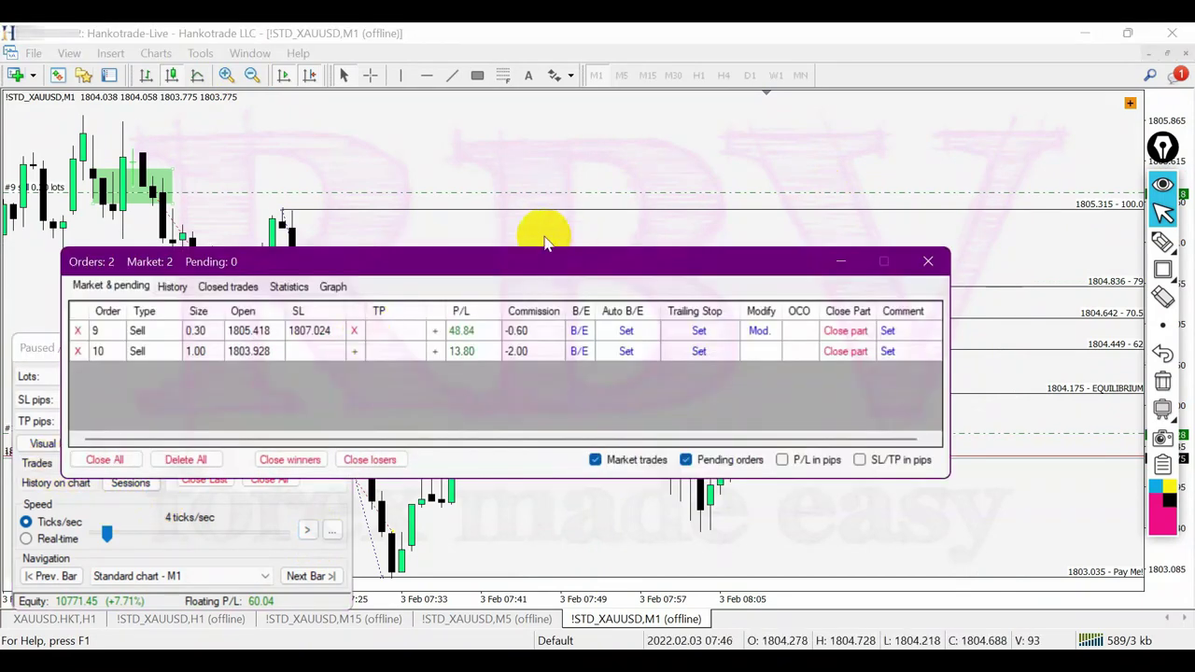
left_click(347, 352)
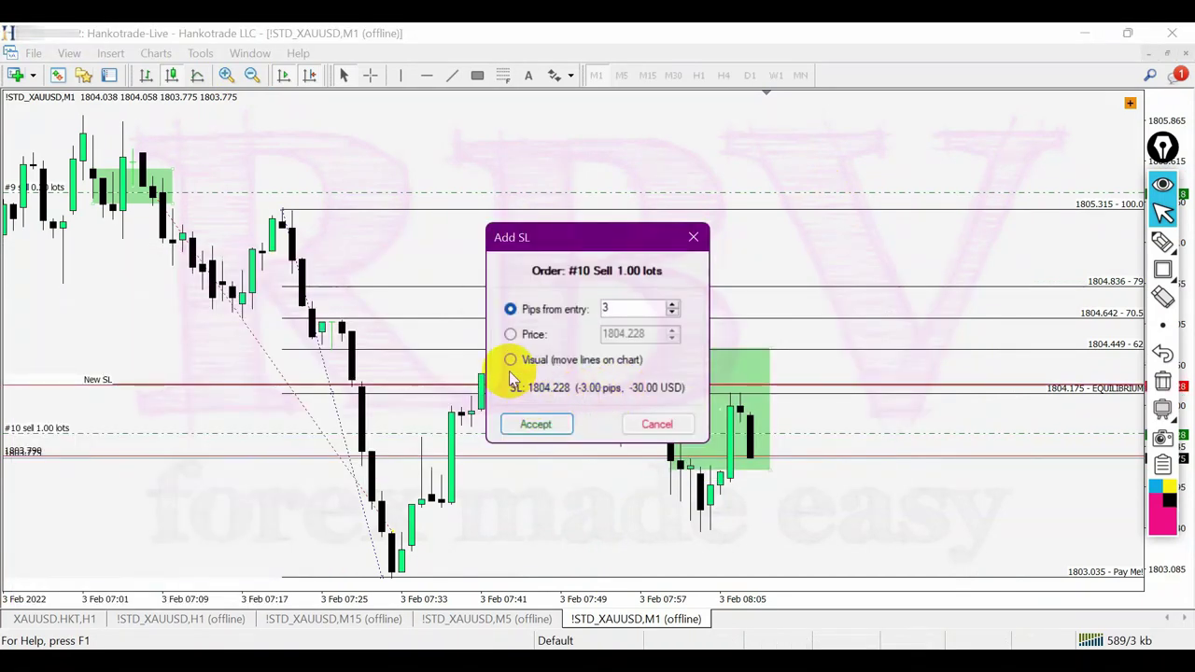
left_click(510, 372)
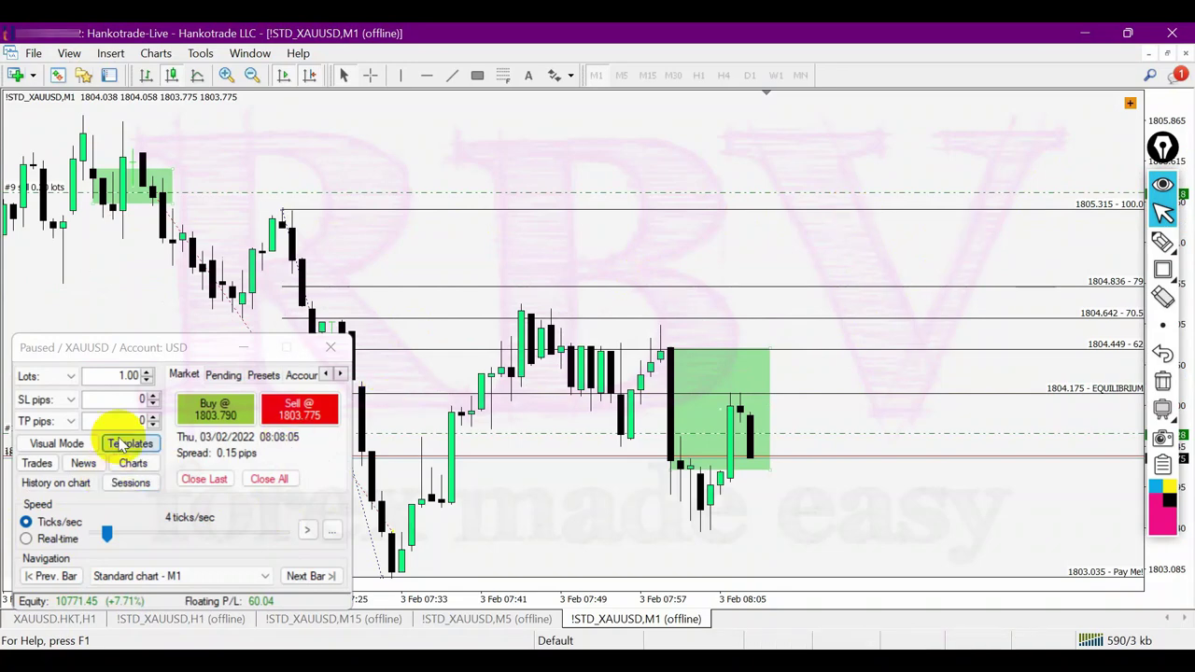
left_click(39, 463)
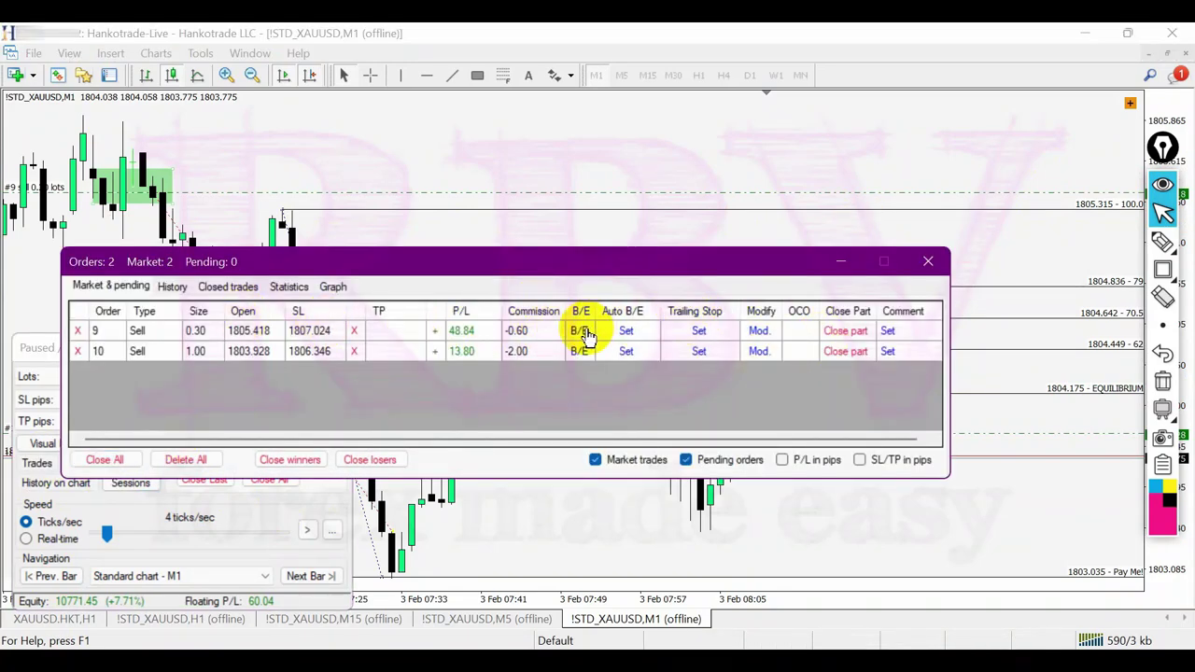
left_click(928, 260)
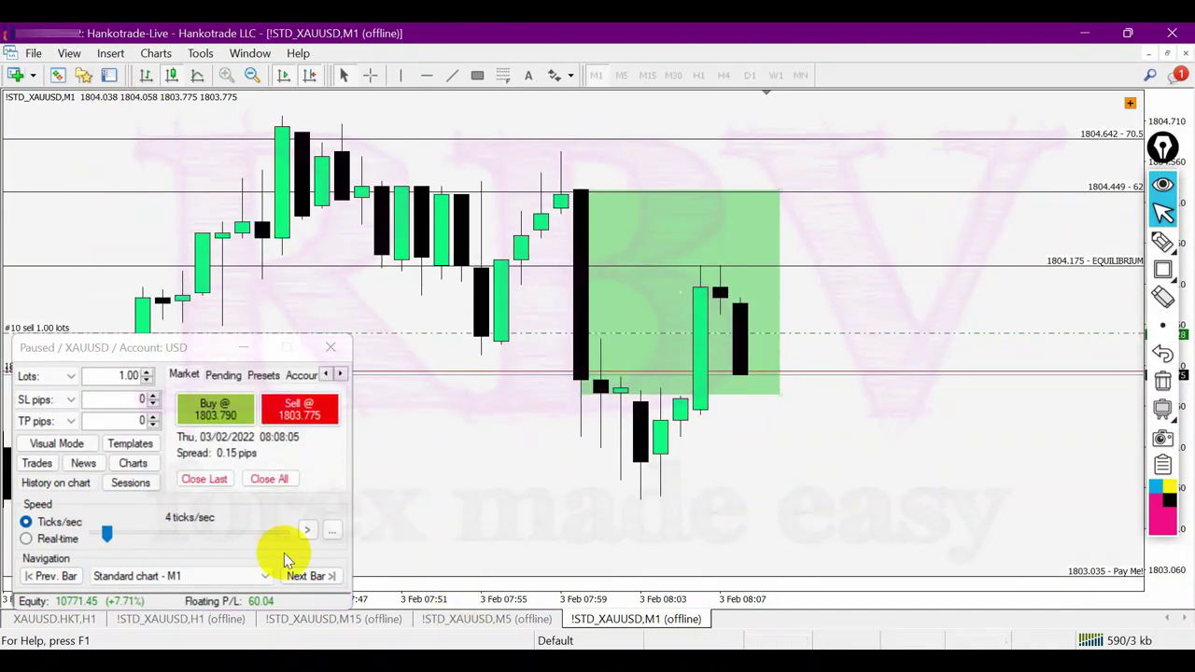
- Place a horizontal line below the 1803.035 Fibonacci low as a target for the 1.00-lot sell
key("minus")
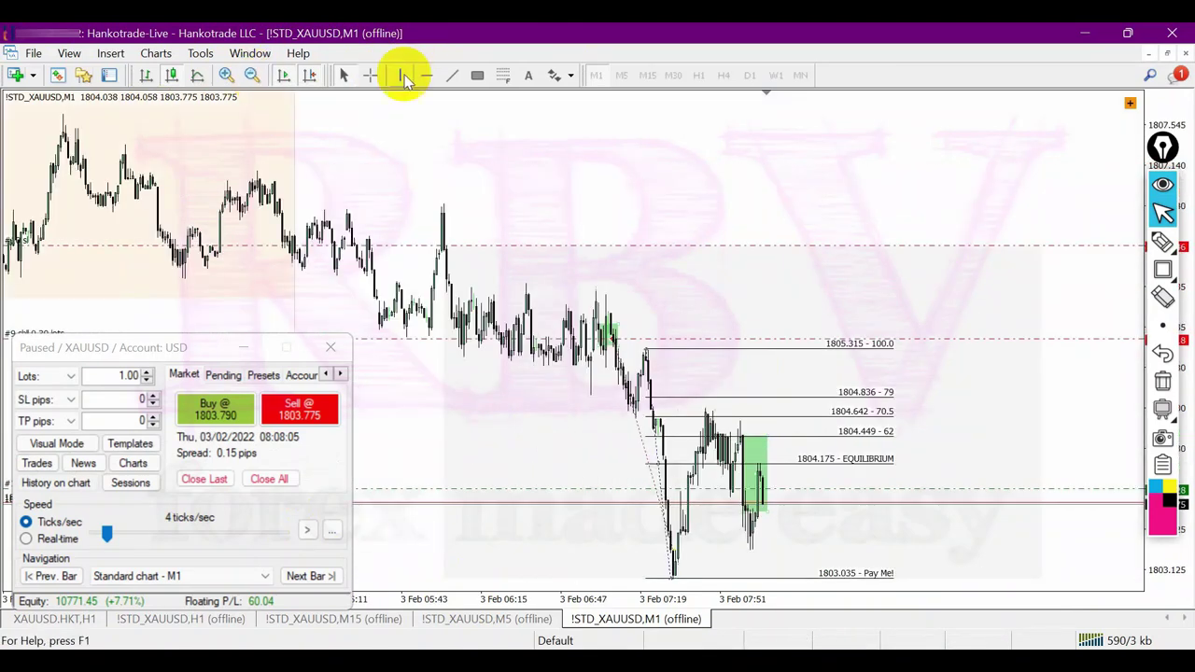
left_click_drag(1190, 263, 1185, 228)
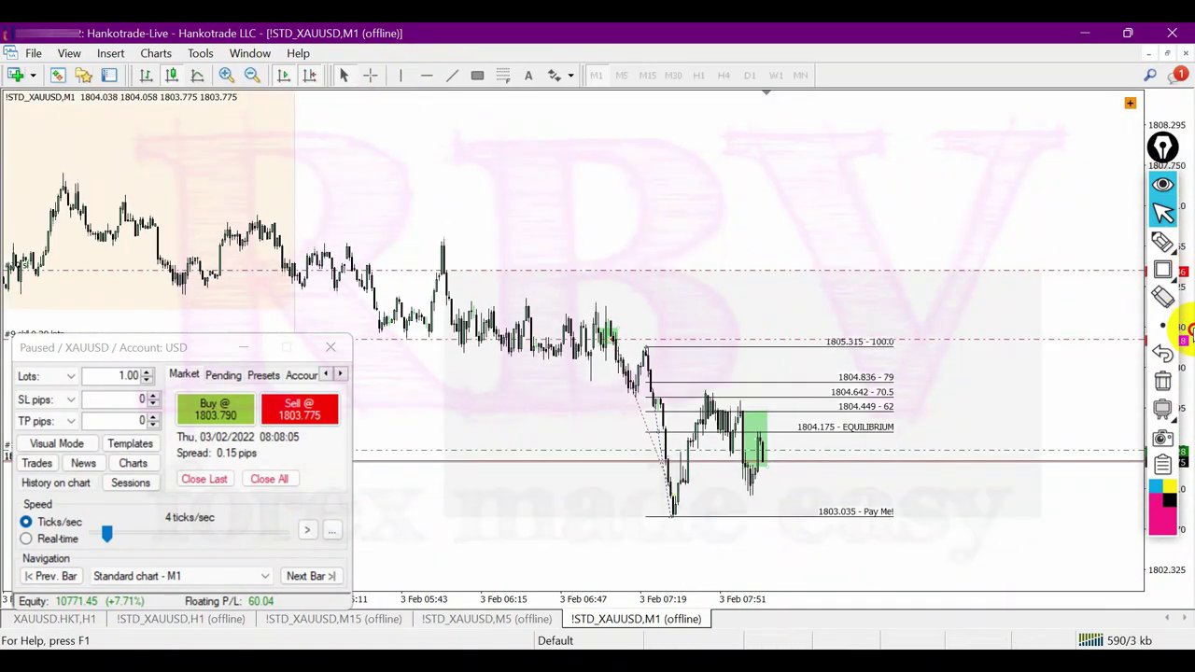
left_click(369, 75)
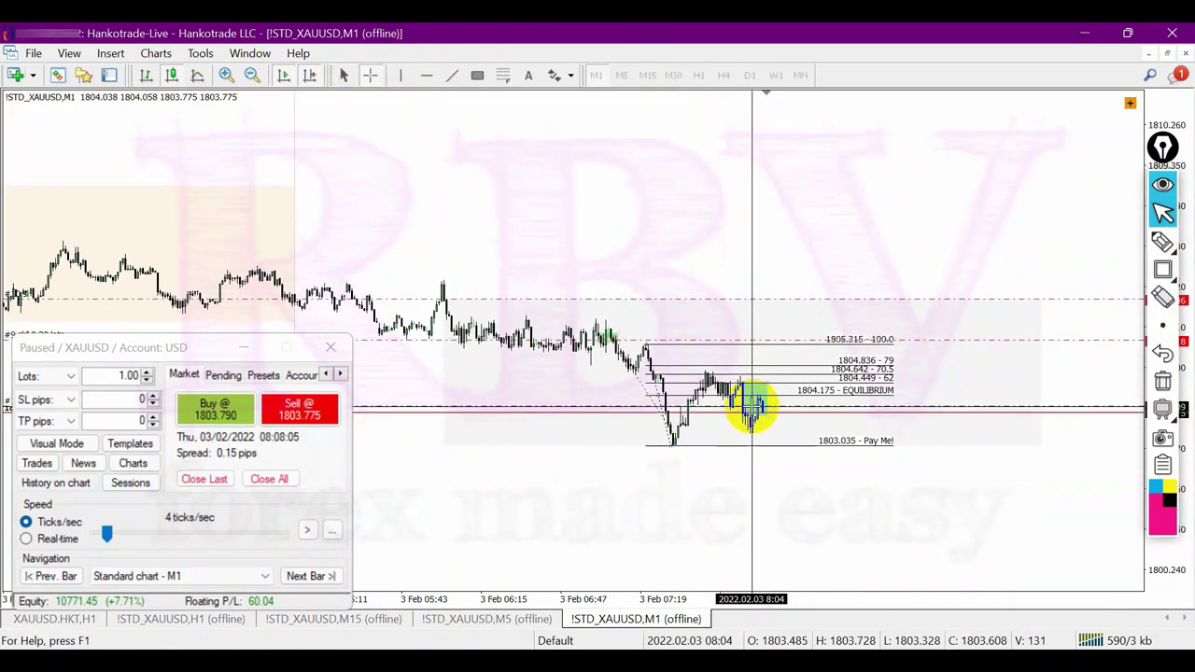
left_click(765, 502)
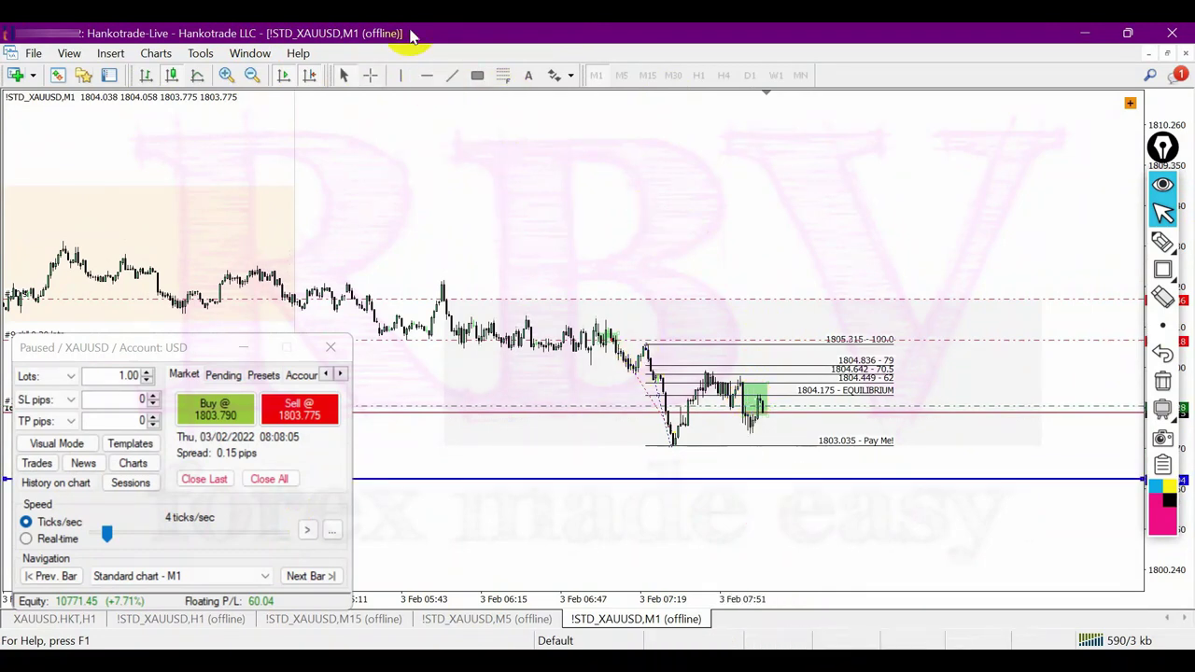
- Measure from the 1.00-lot sell's entry to the target line, shift the line slightly lower, and measure the distance again
left_click(376, 75)
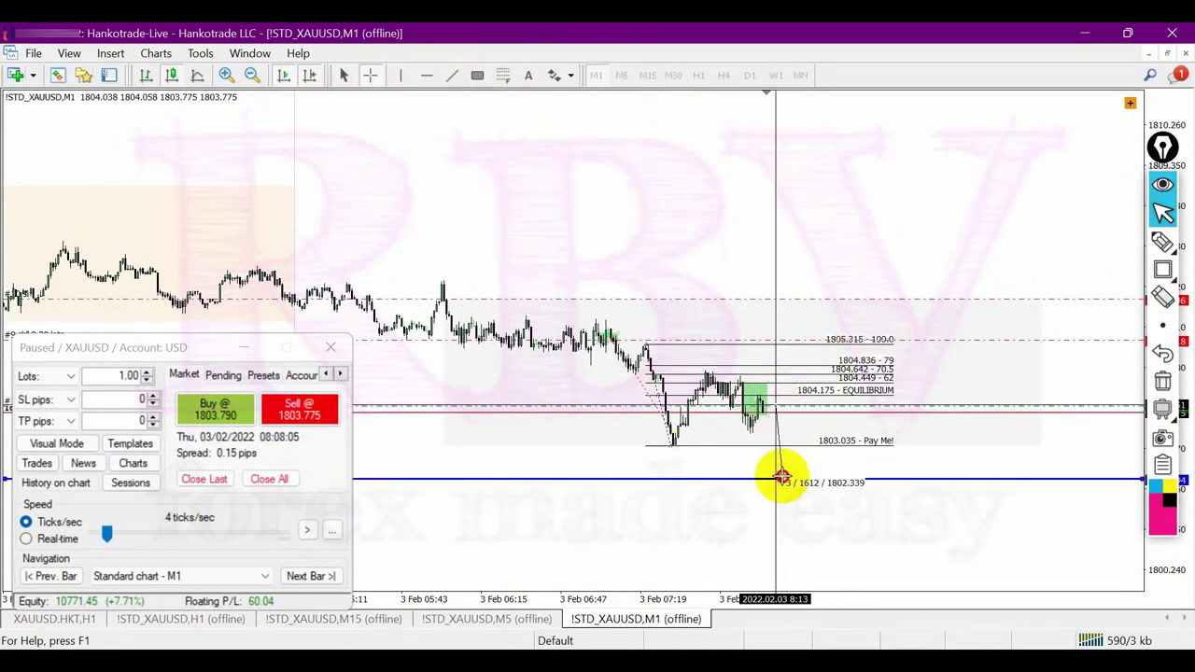
left_click_drag(782, 477, 782, 492)
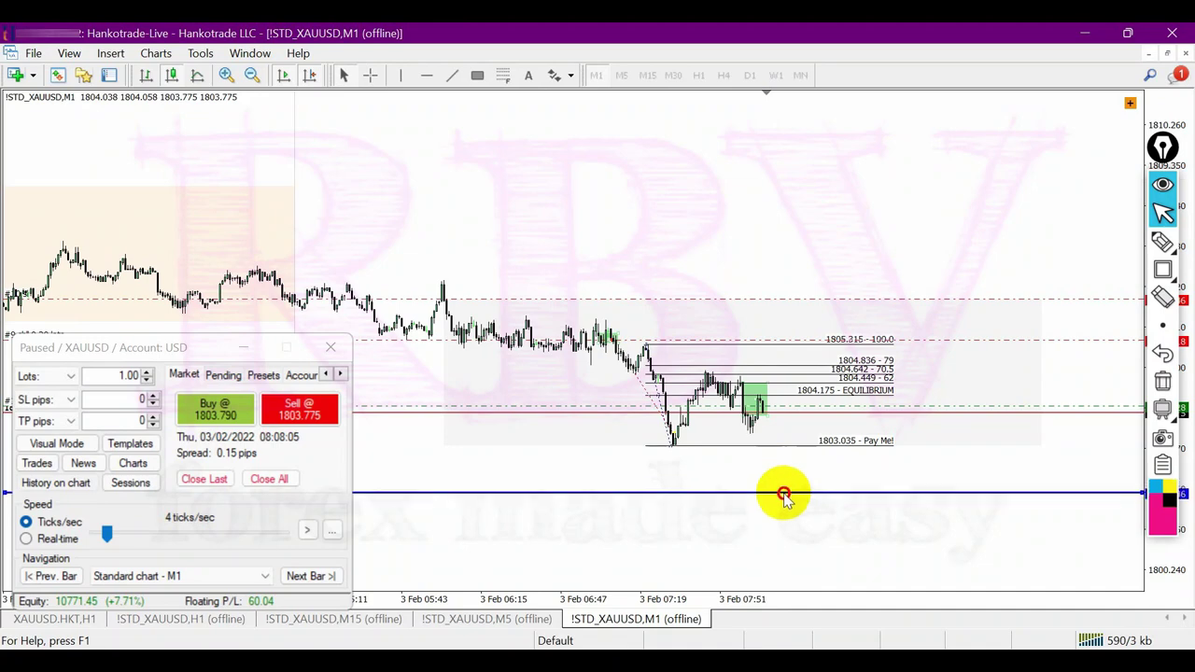
left_click(376, 74)
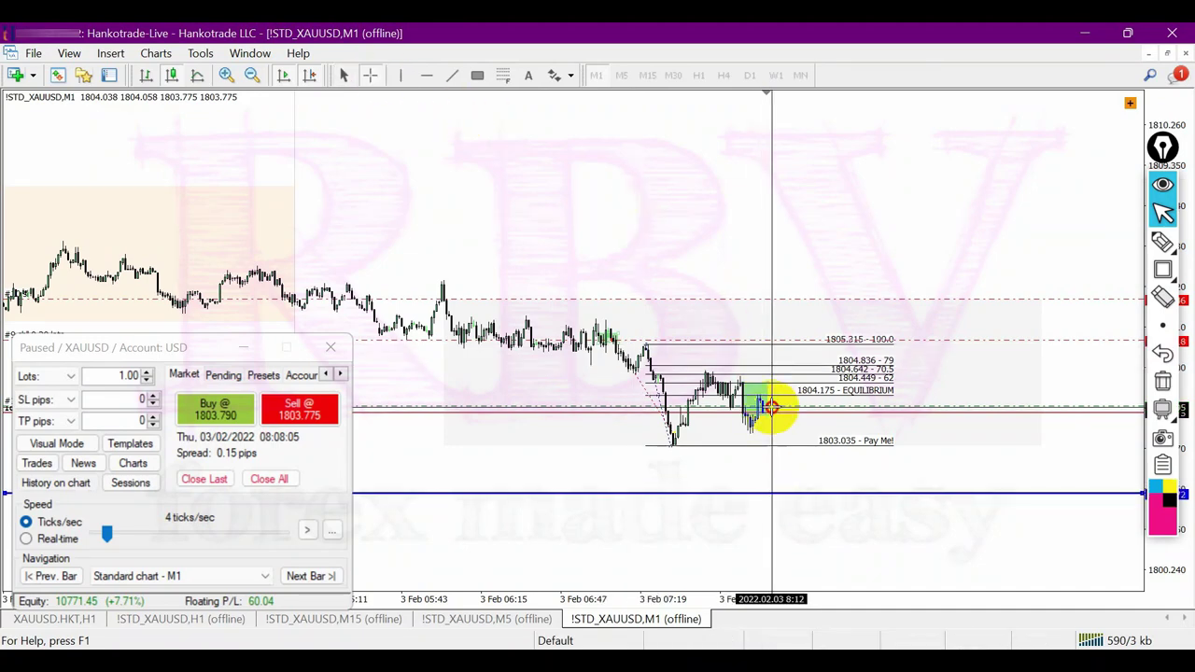
left_click(784, 490)
double_click(1181, 107)
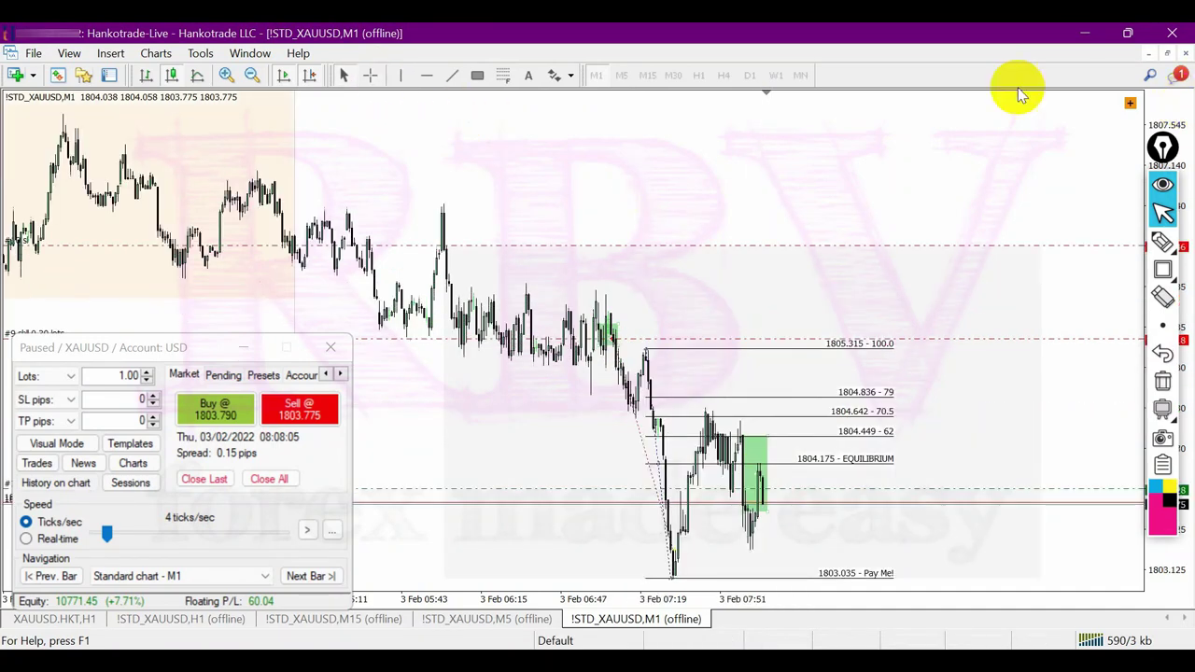
- Advance the replay to 08:11 and measure the move from the 1.00-lot sell's entry down to the current price
left_click(229, 75)
left_click(229, 73)
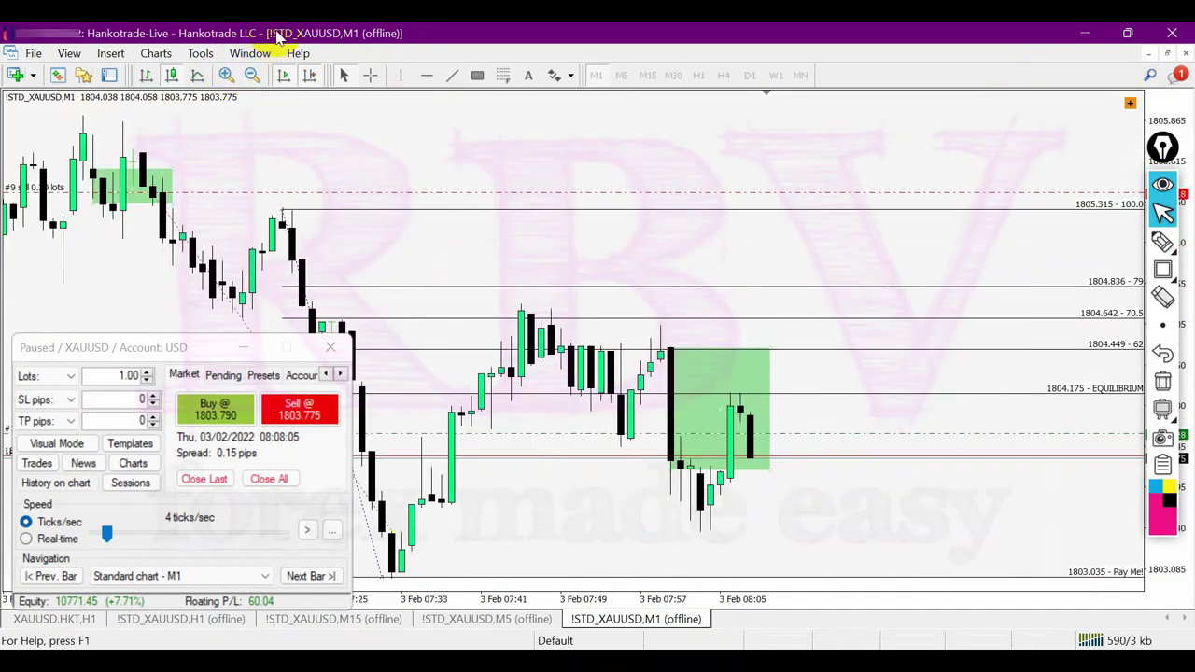
left_click(312, 576)
left_click(313, 576)
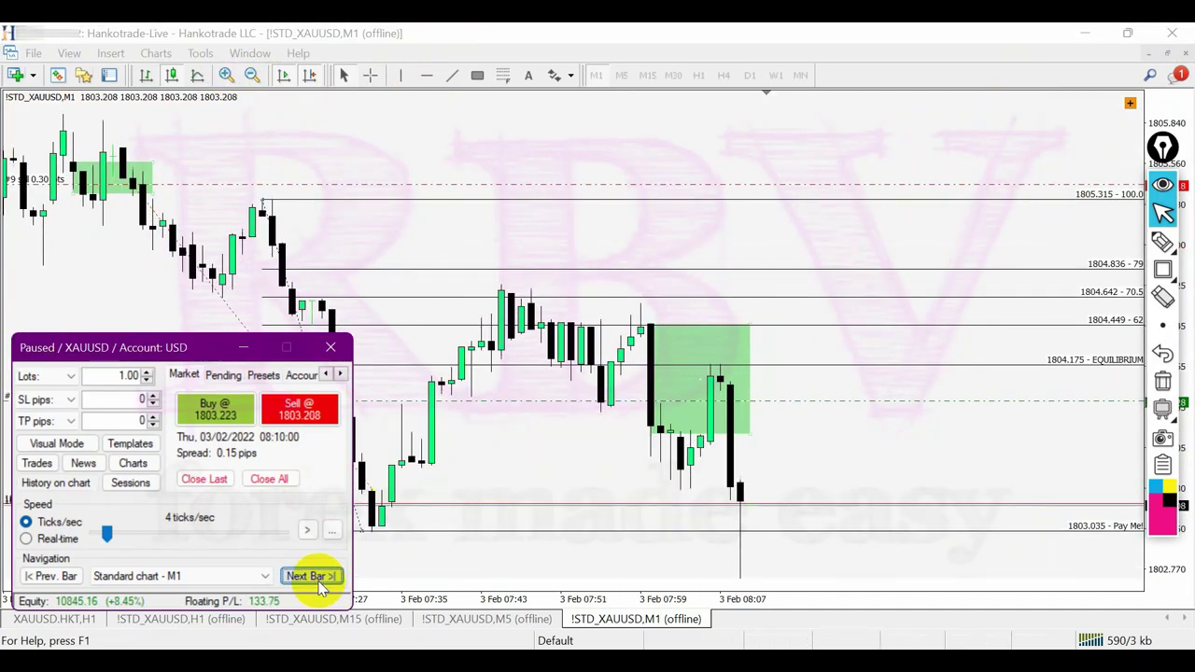
left_click(313, 576)
left_click(252, 75)
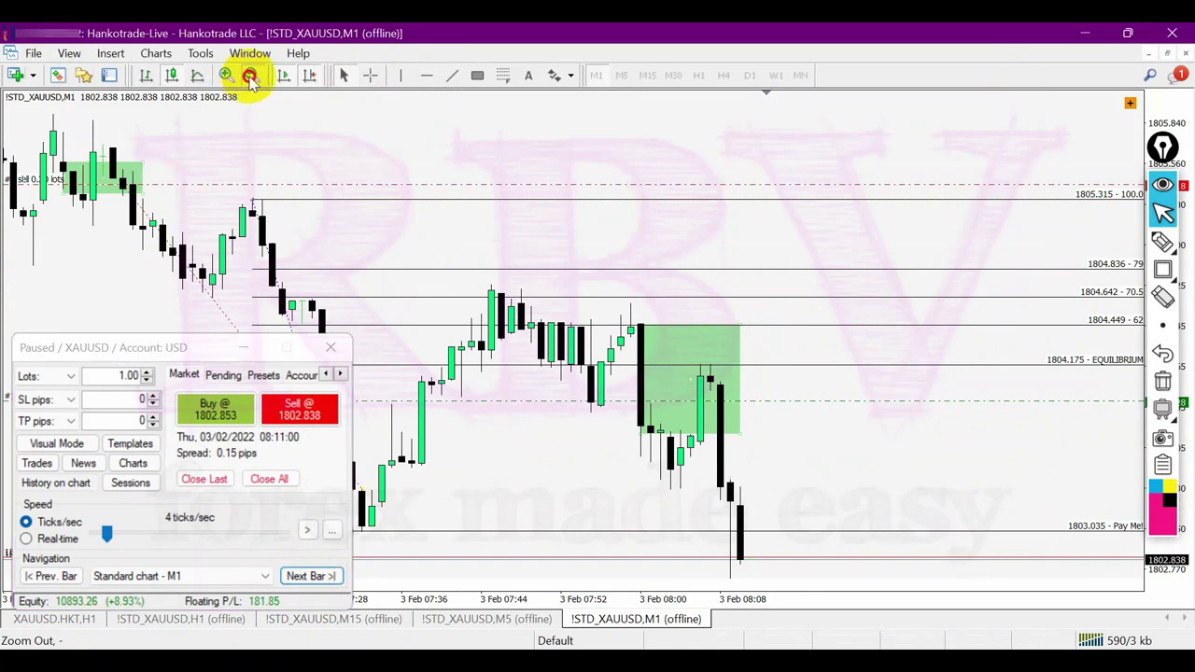
left_click(370, 75)
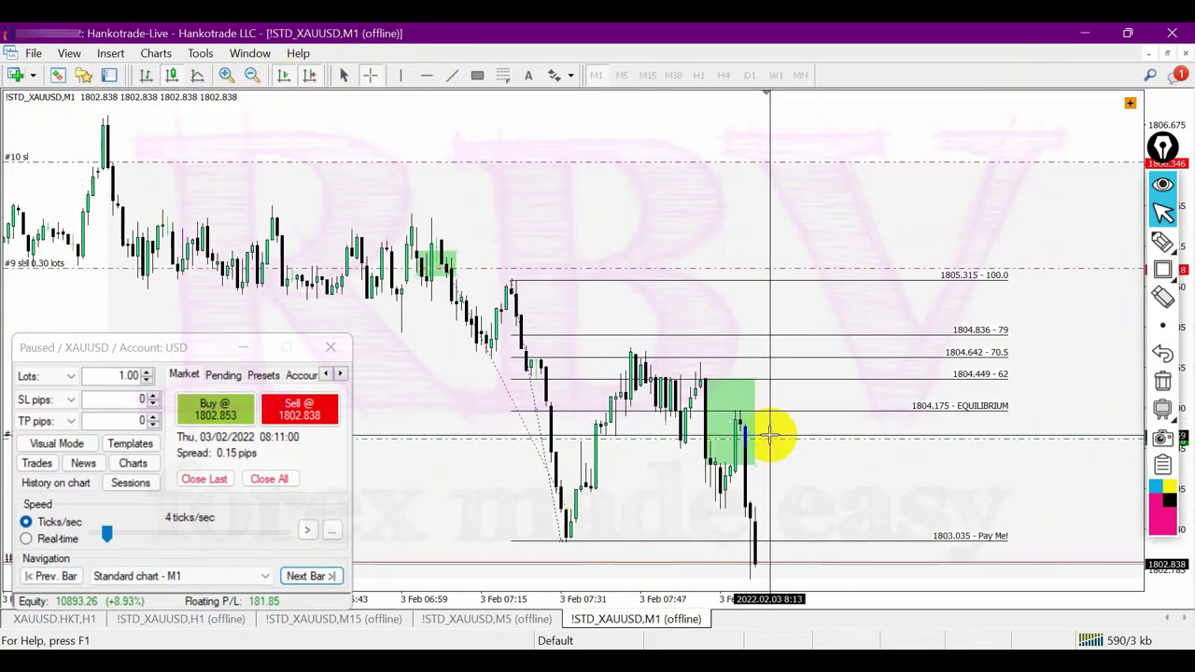
left_click_drag(771, 435, 766, 560)
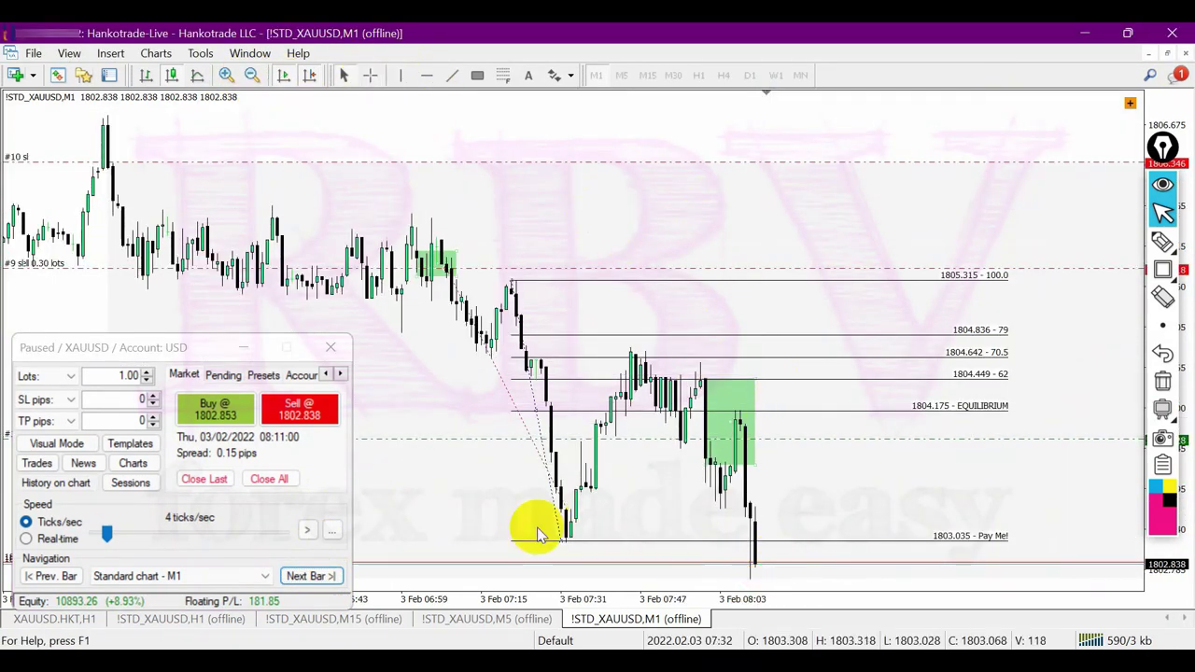
- Advance the replay bar by bar to 08:50, holding both sell positions through the retracement
left_click(331, 576)
left_click(310, 576)
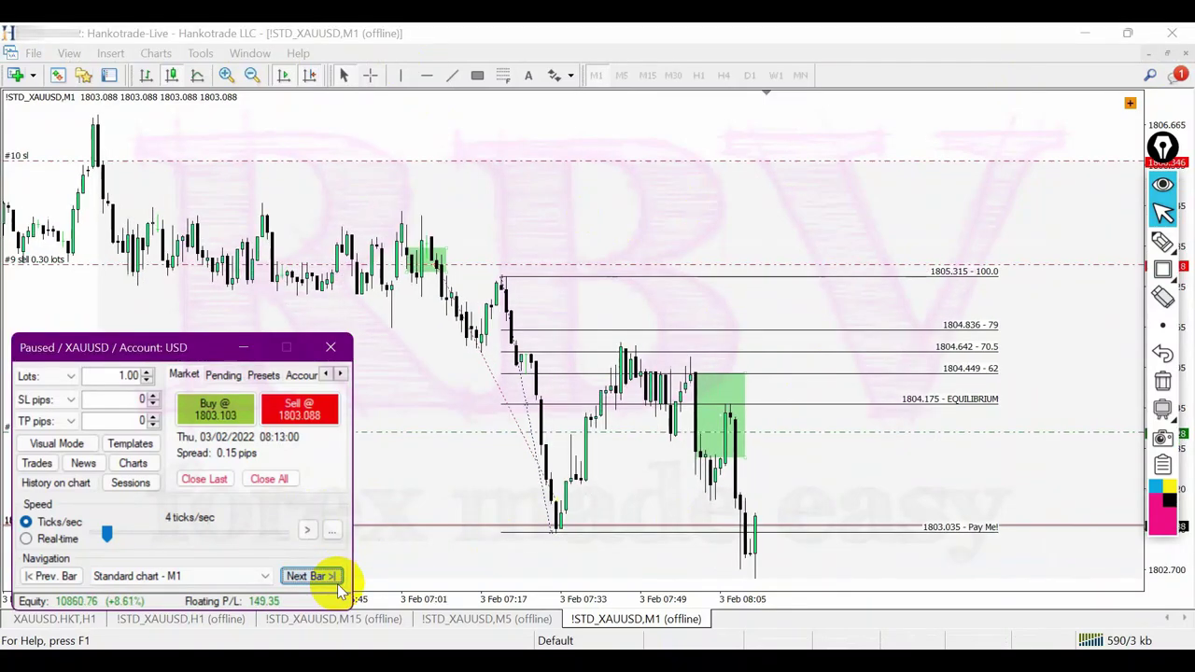
left_click(336, 582)
left_click(336, 582)
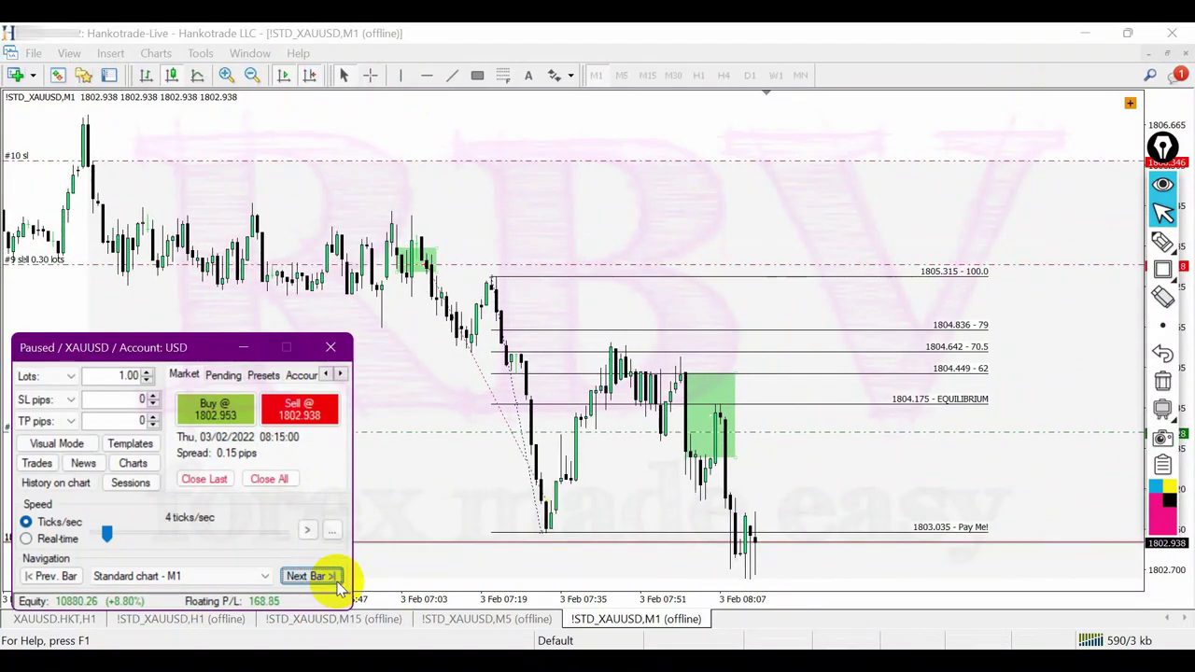
left_click(336, 582)
left_click(336, 583)
left_click(336, 583)
left_click(336, 582)
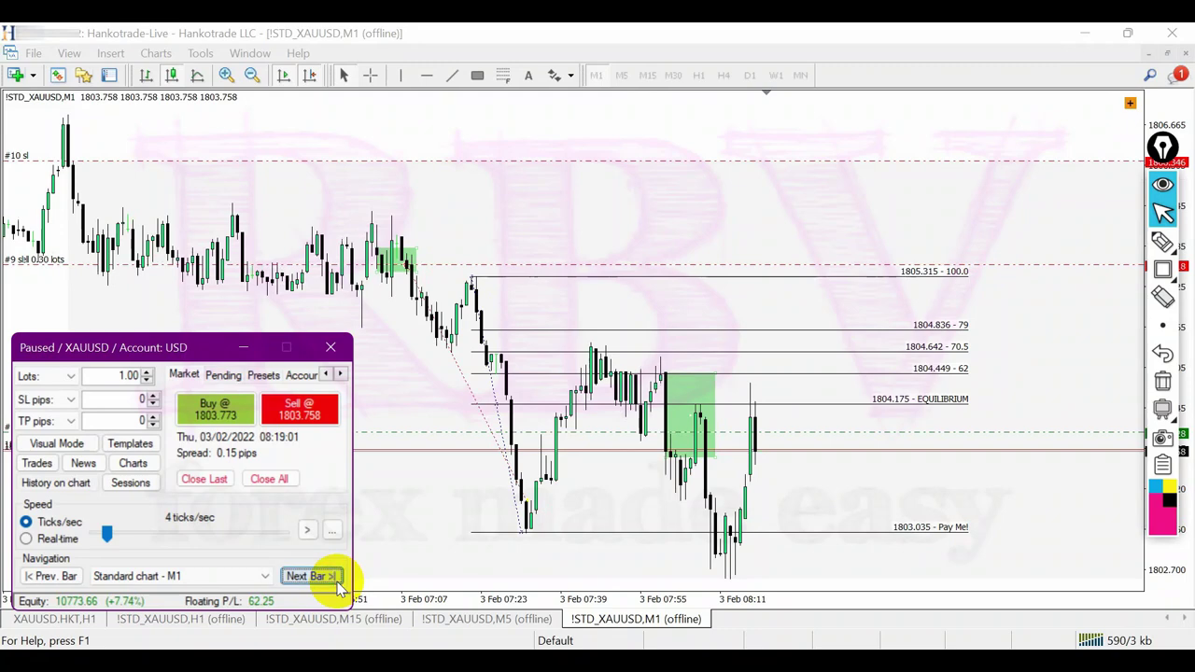
left_click(336, 582)
left_click(336, 583)
left_click(336, 583)
left_click(336, 582)
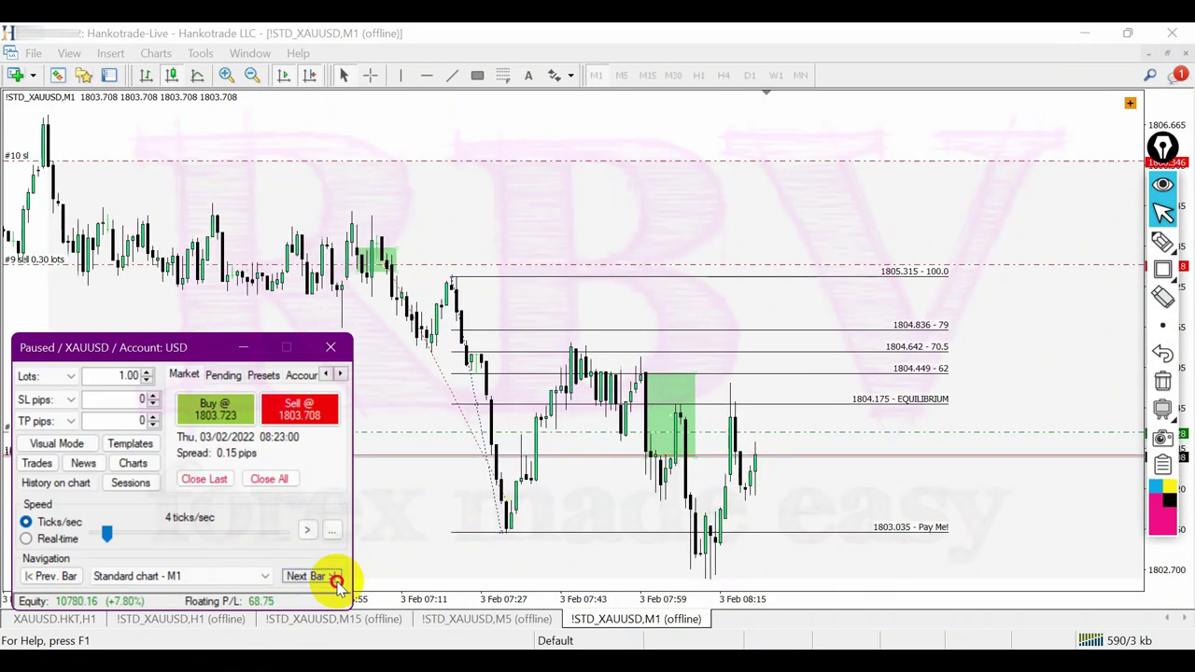
left_click(336, 582)
left_click(336, 582)
left_click(336, 583)
left_click(336, 582)
left_click(336, 582)
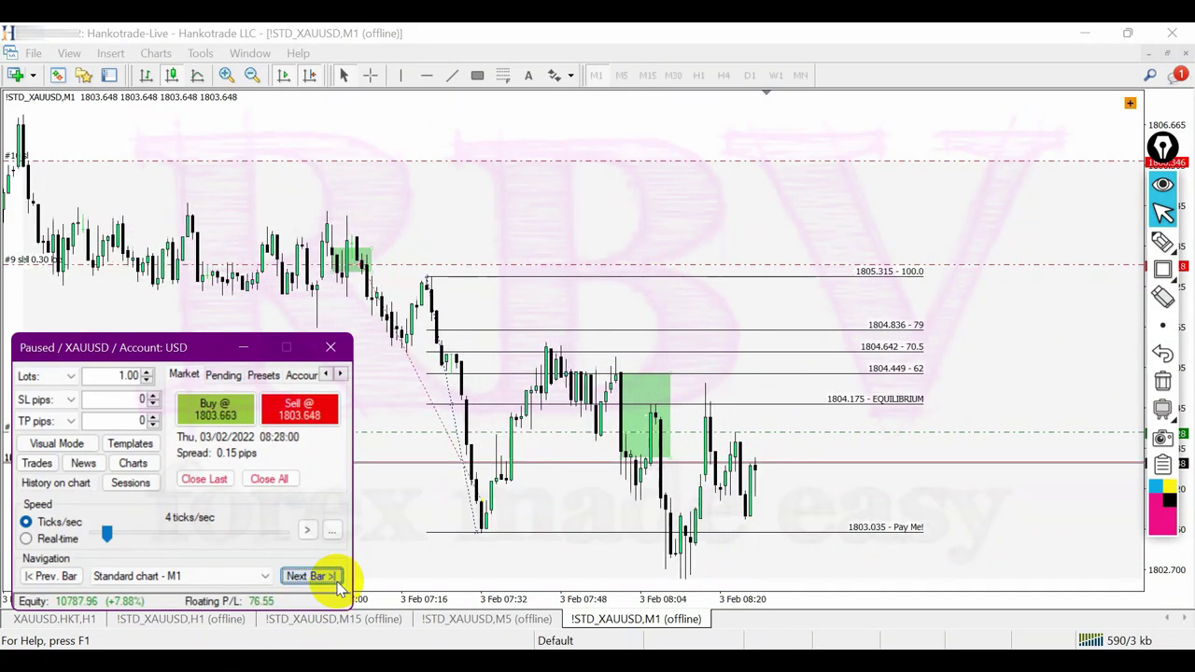
left_click(336, 582)
left_click(336, 582)
left_click(337, 584)
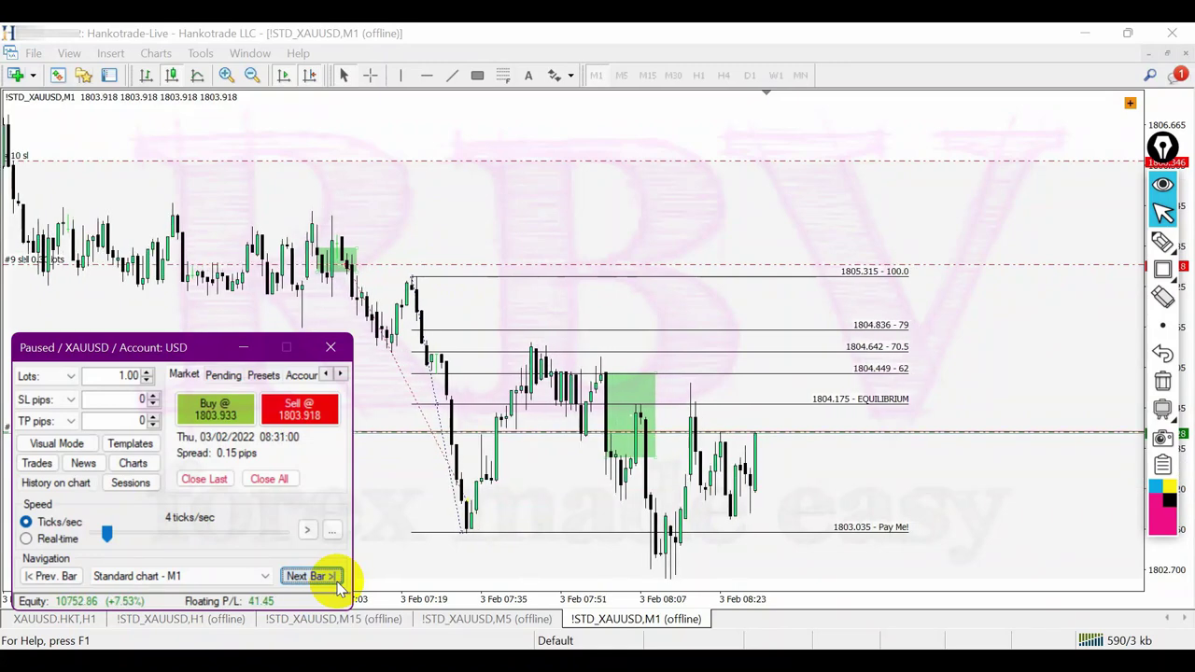
left_click(336, 583)
left_click(338, 584)
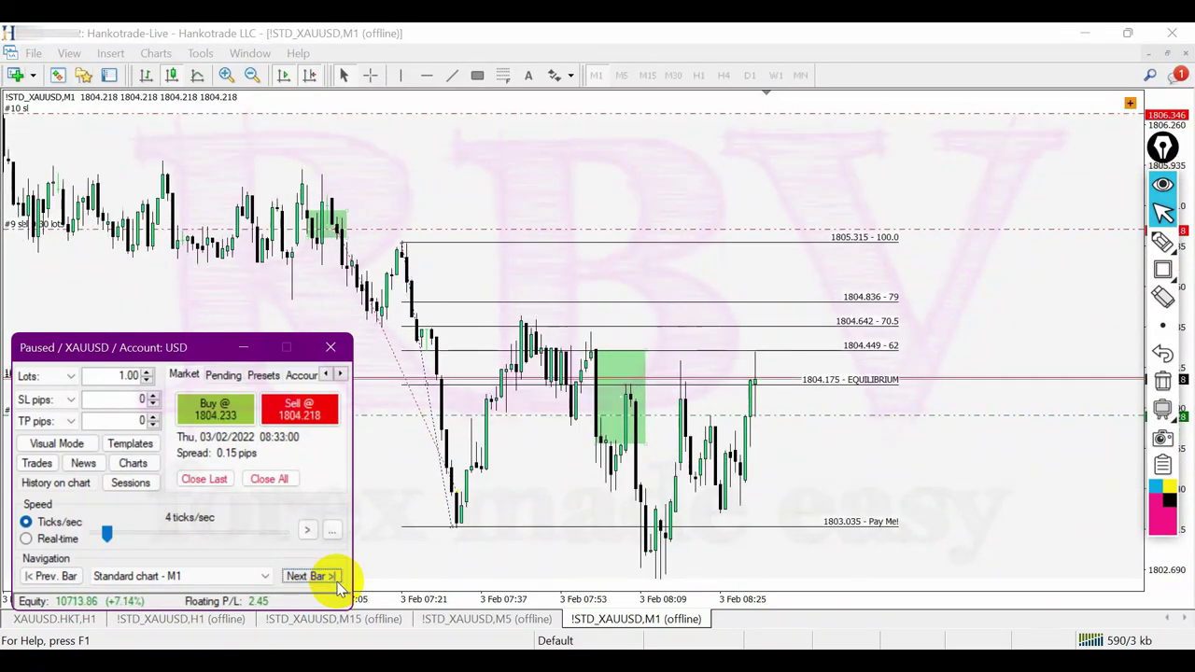
left_click(337, 584)
left_click(337, 583)
left_click(337, 584)
left_click(337, 584)
left_click(337, 583)
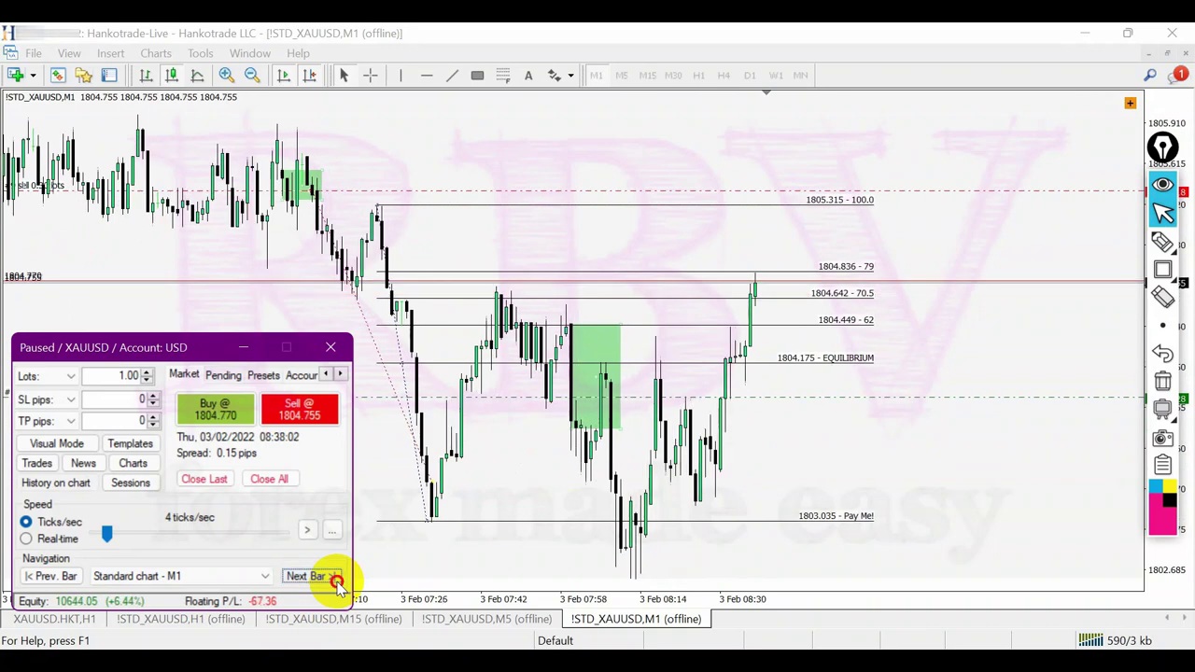
left_click(337, 584)
left_click(338, 584)
left_click(338, 584)
left_click(337, 583)
left_click(337, 584)
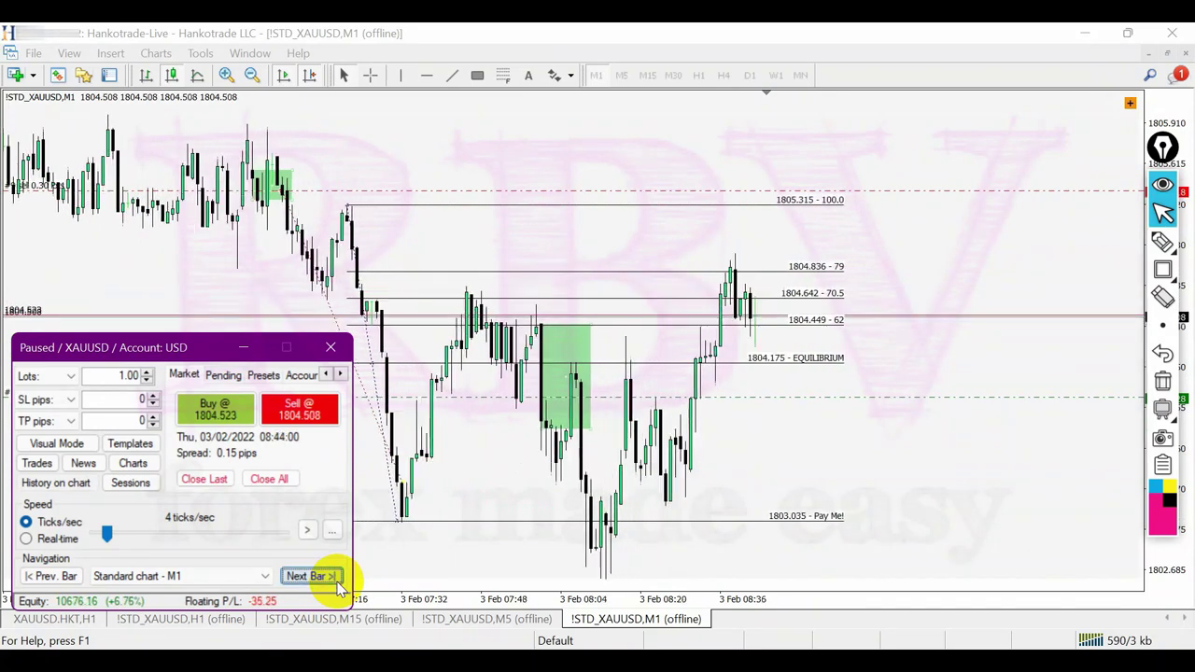
left_click(337, 584)
left_click(337, 583)
left_click(337, 584)
left_click(337, 583)
left_click(337, 583)
left_click(337, 583)
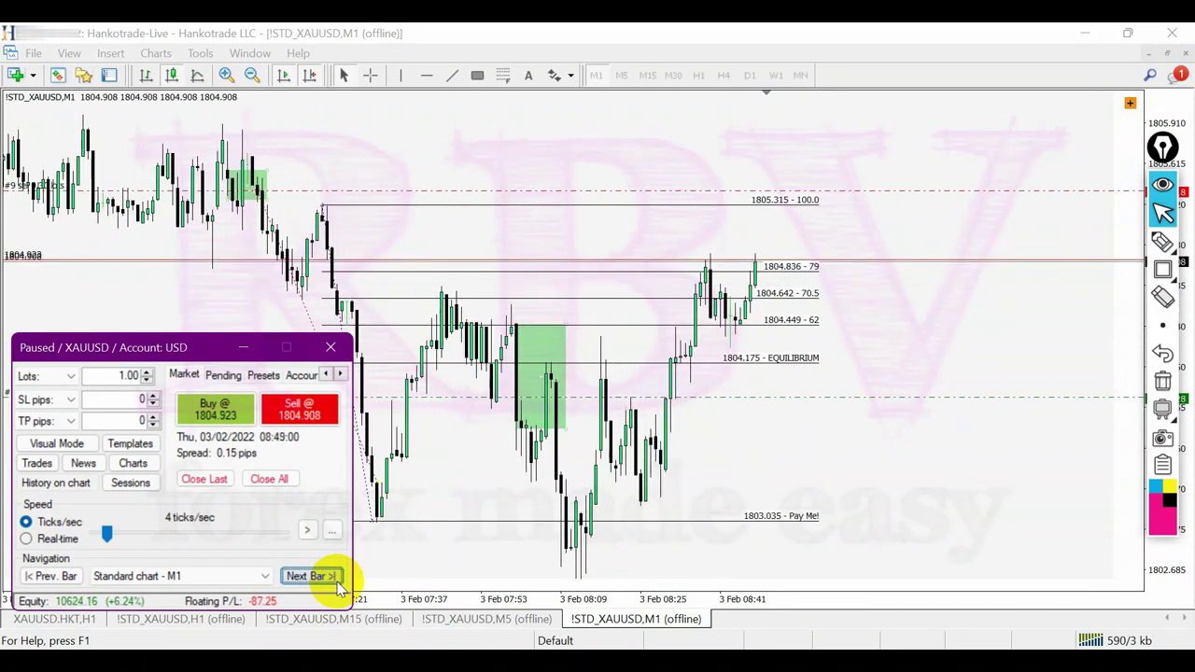
left_click(337, 584)
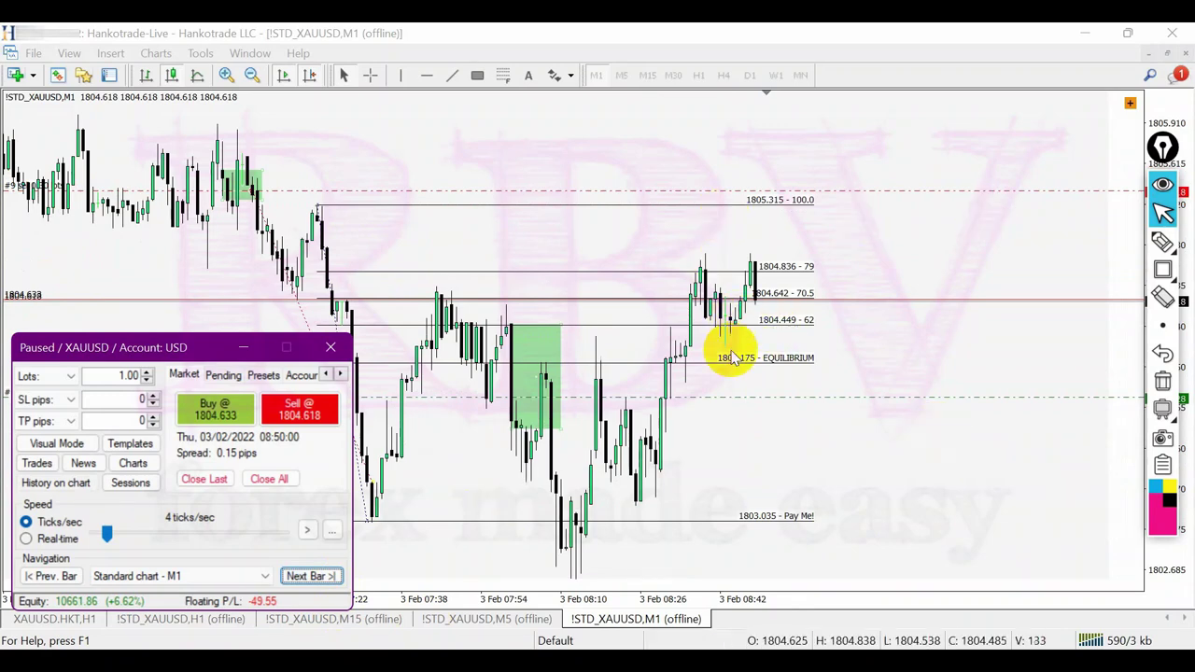
- Continue the bar-by-bar replay to 08:59 while price trades around the 79 Fibonacci level
left_click(322, 576)
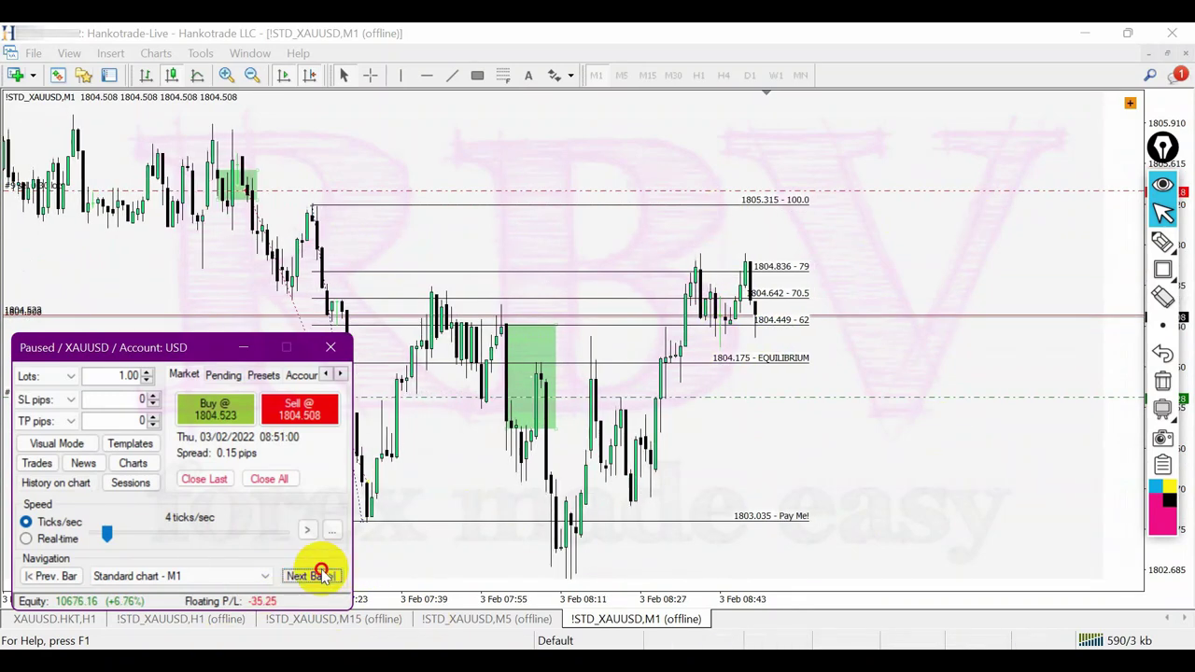
left_click(321, 575)
left_click(321, 575)
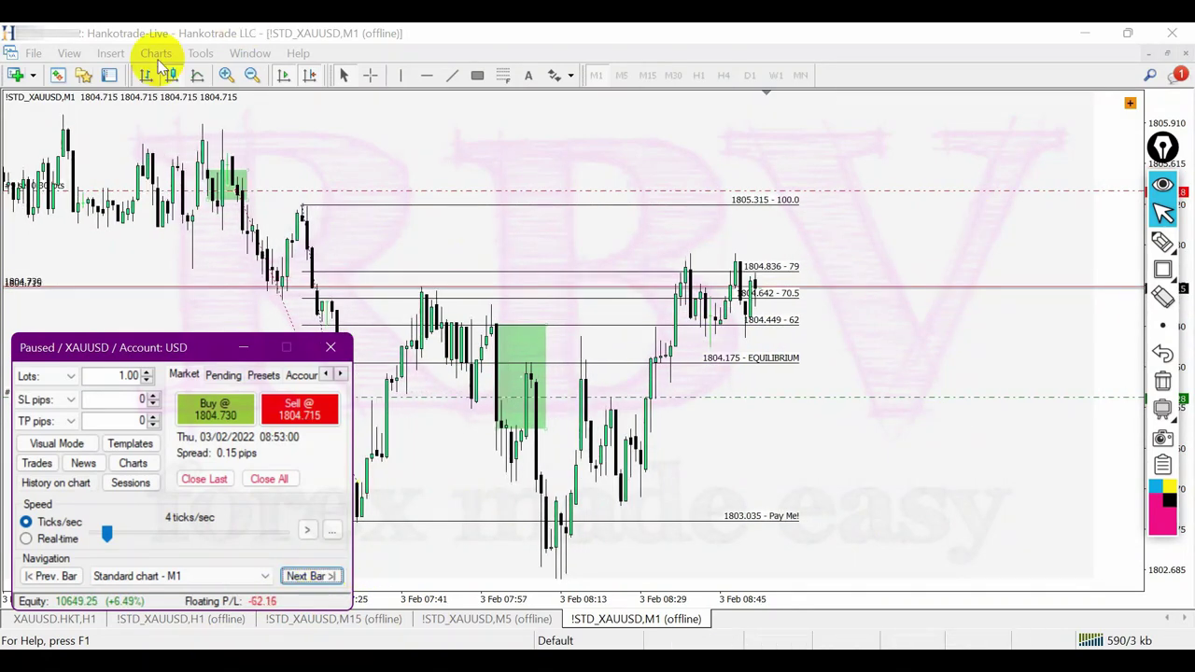
left_click(226, 74)
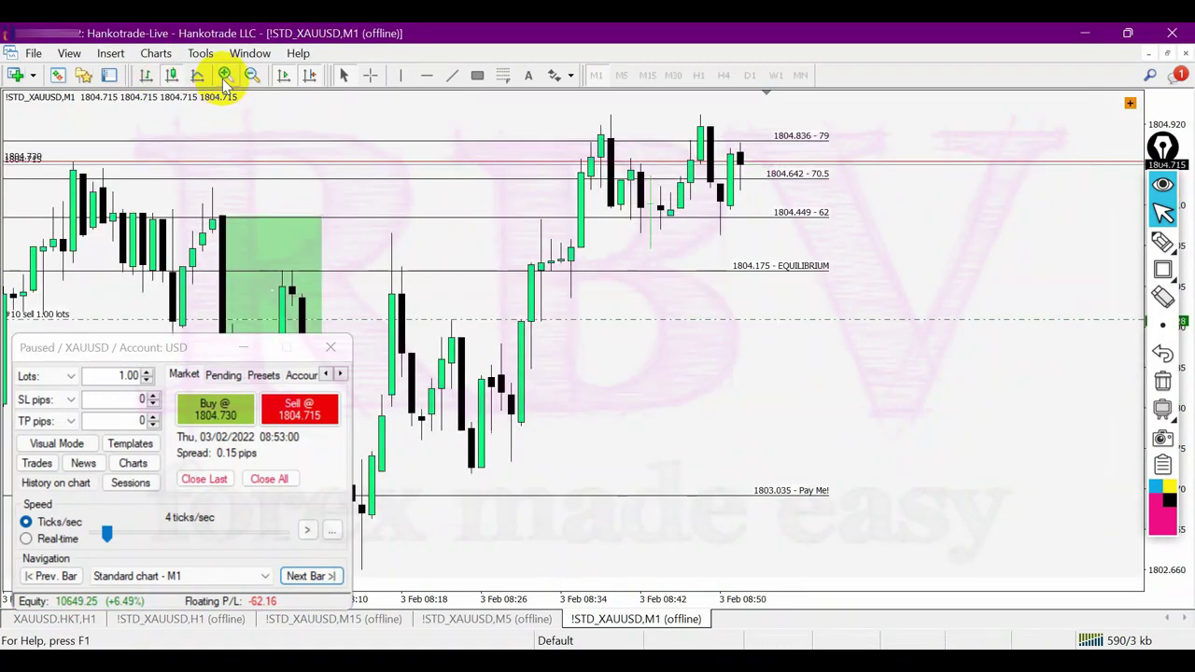
left_click(297, 575)
left_click(299, 576)
left_click(301, 577)
left_click(300, 577)
left_click(300, 577)
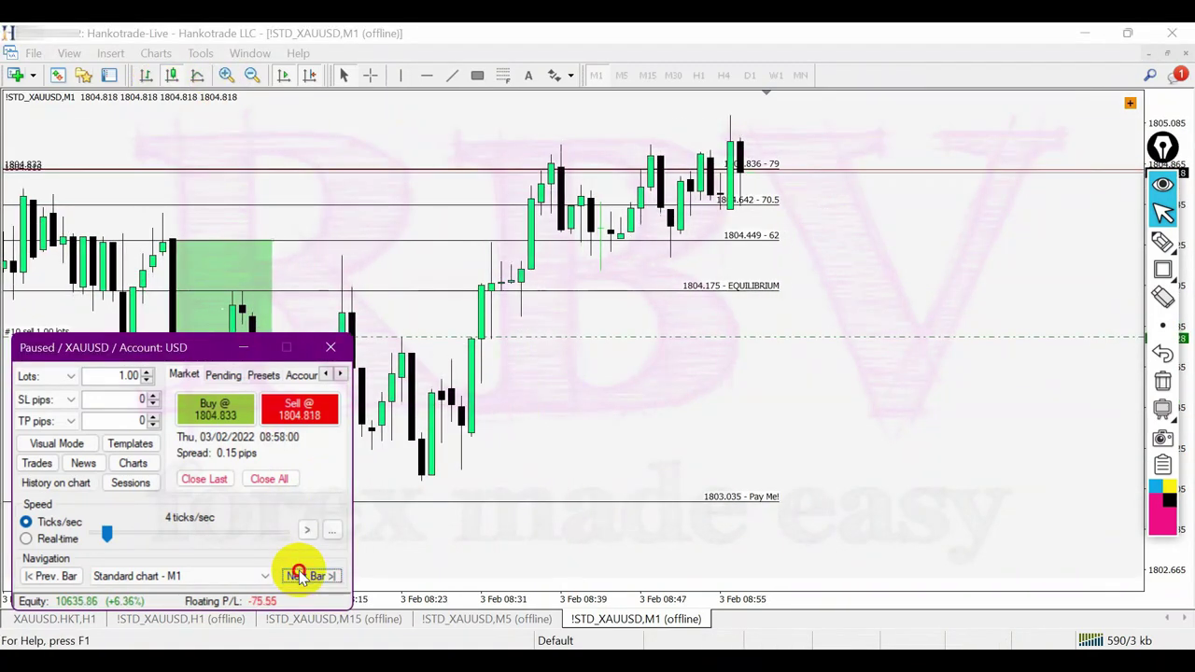
left_click(301, 577)
- Close the 0.30-lot and 1.00-lot sell positions at the current market price
left_click(250, 76)
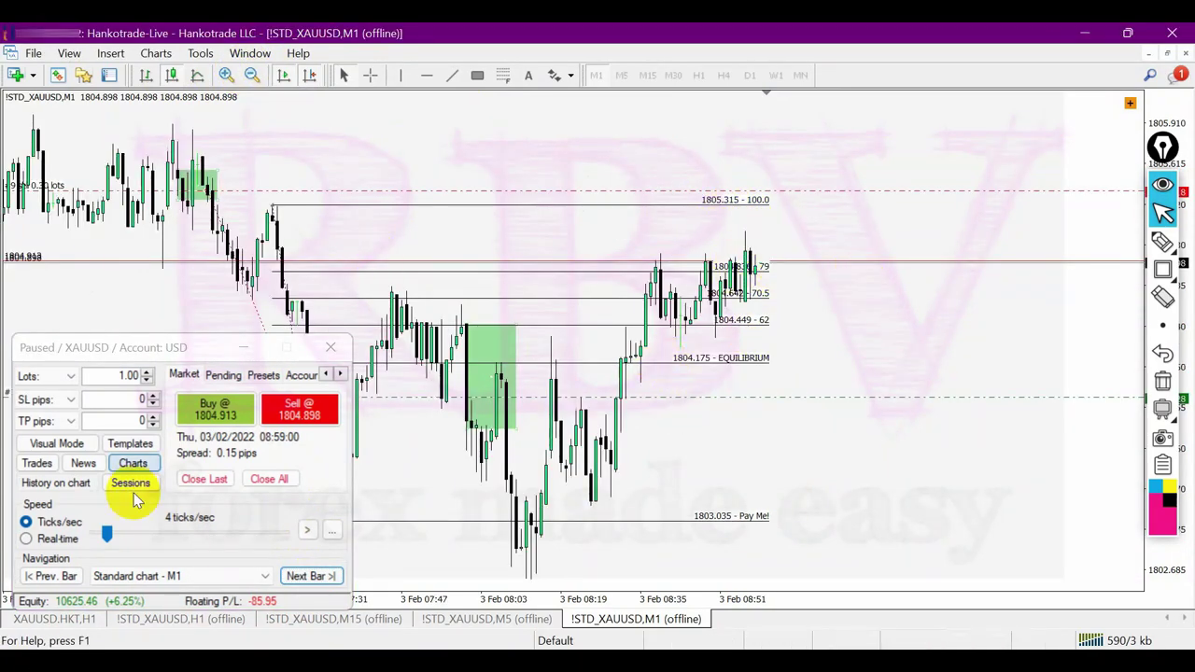
left_click(38, 463)
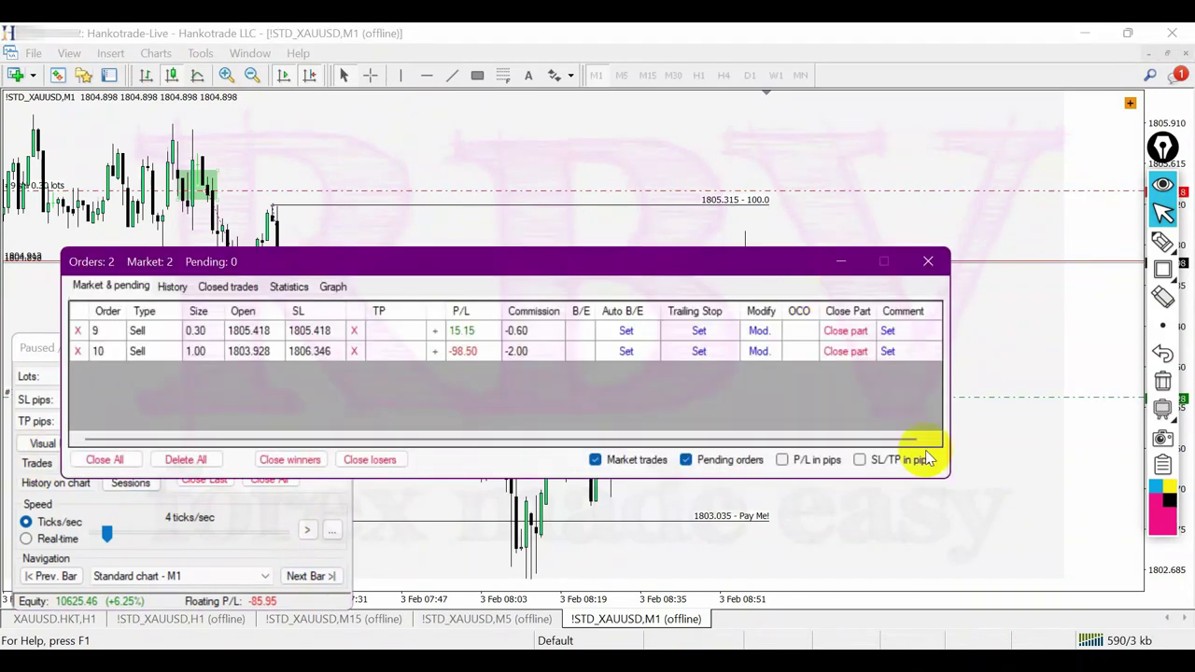
left_click(77, 332)
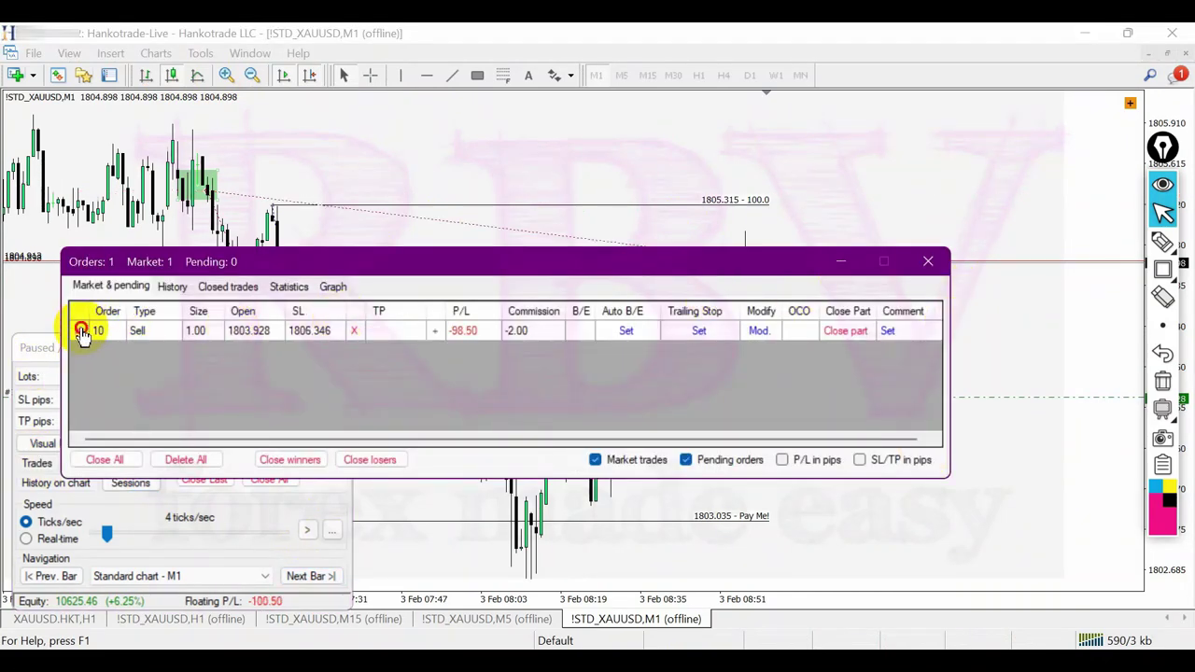
left_click(81, 331)
left_click(927, 262)
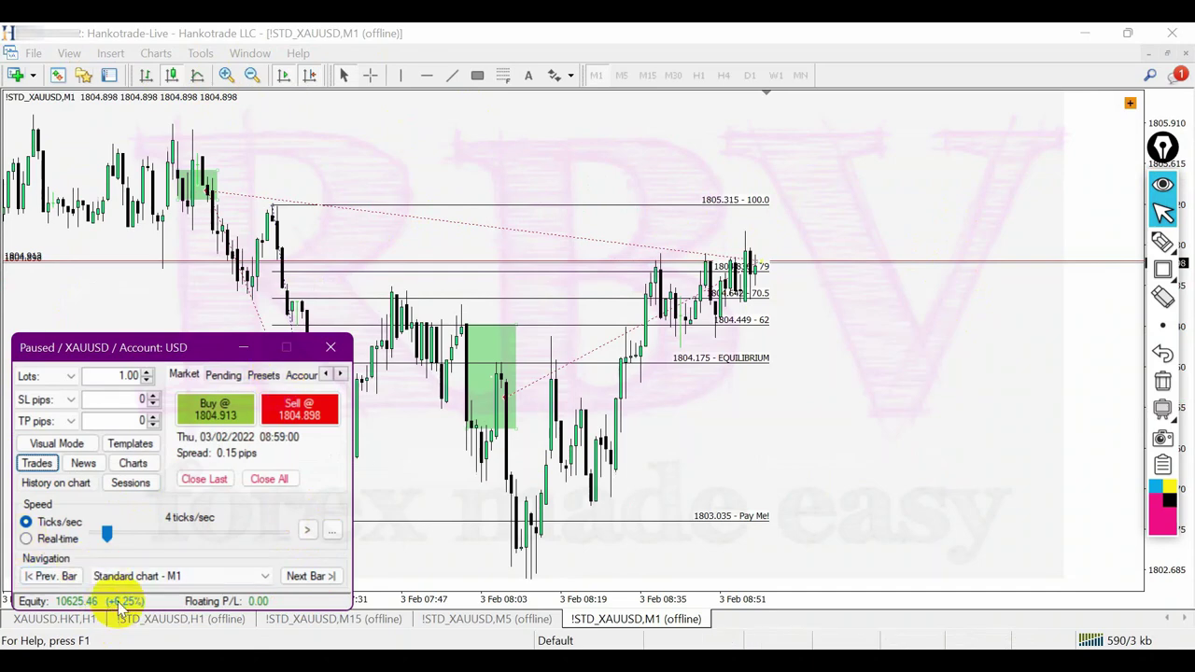
- Review the closed trades list down to the most recent sell orders
left_click(37, 463)
left_click(228, 285)
scroll(813, 399, "down", 2)
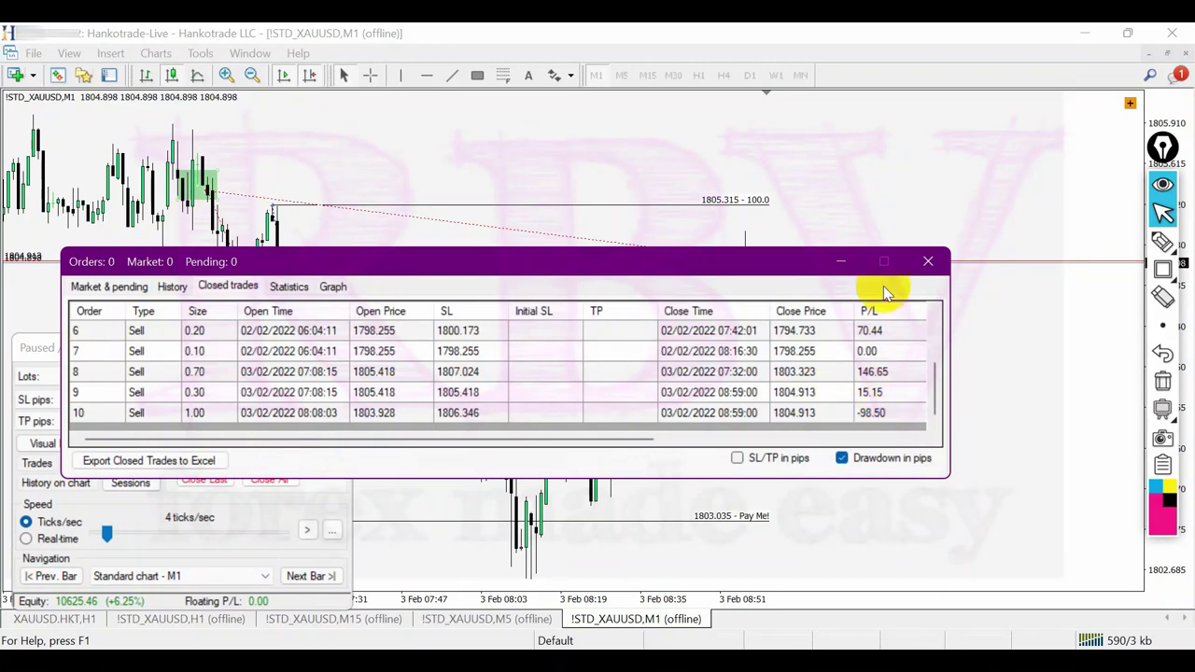
left_click(930, 262)
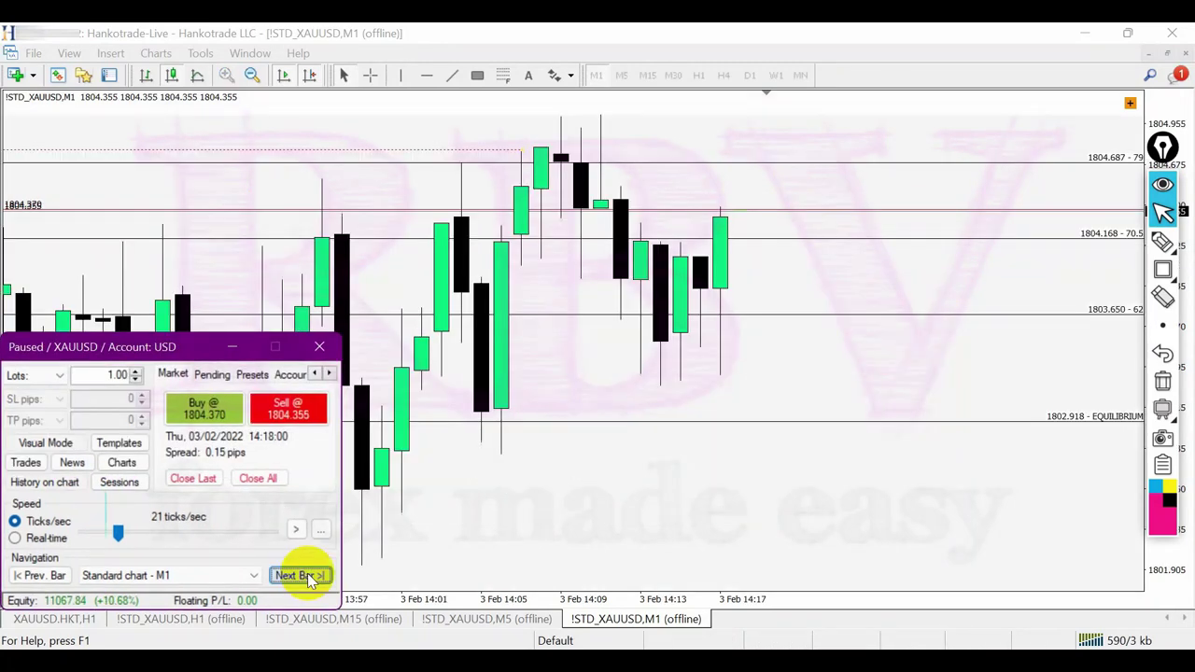
- Advance the replay bar by bar from 14:18 to 14:23
left_click(297, 574)
left_click(297, 574)
left_click(296, 574)
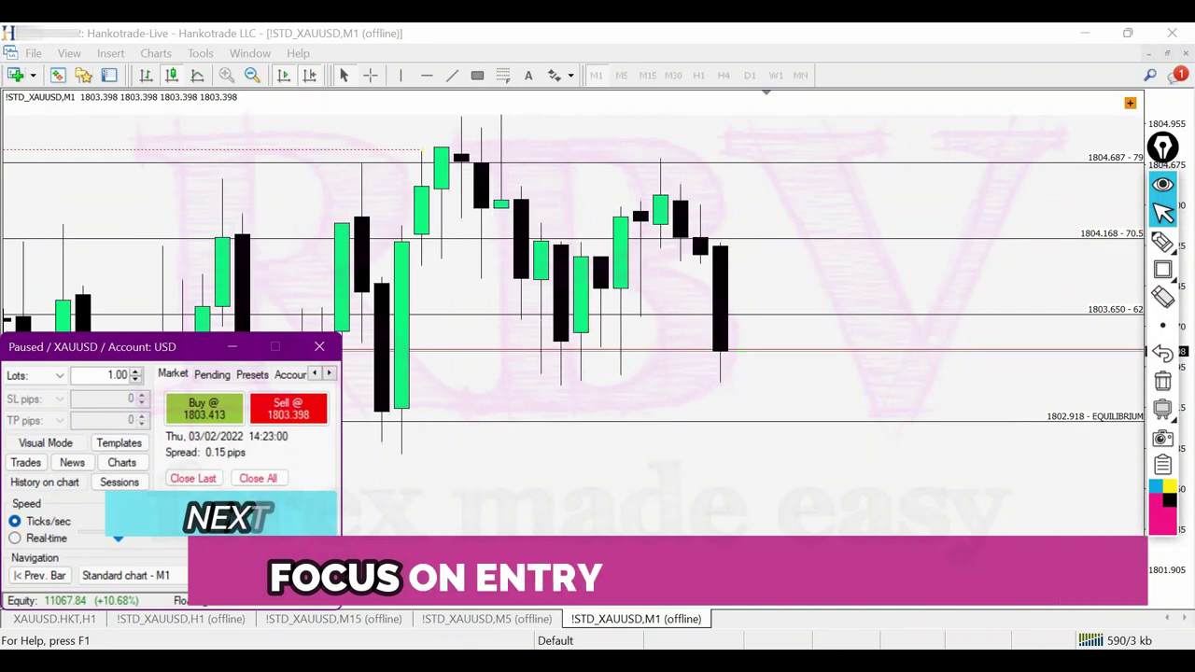
- Draw a rectangle zone over the latest bearish leg, from just below the 79 Fibonacci level to just below the equilibrium line
left_click(477, 75)
mouse_move(681, 196)
left_mouse_down()
mouse_move(767, 347)
mouse_move(819, 350)
left_mouse_up()
left_click(678, 421)
- Advance the replay bar by bar to 14:30, watching price break below the drawn zone
left_click(297, 574)
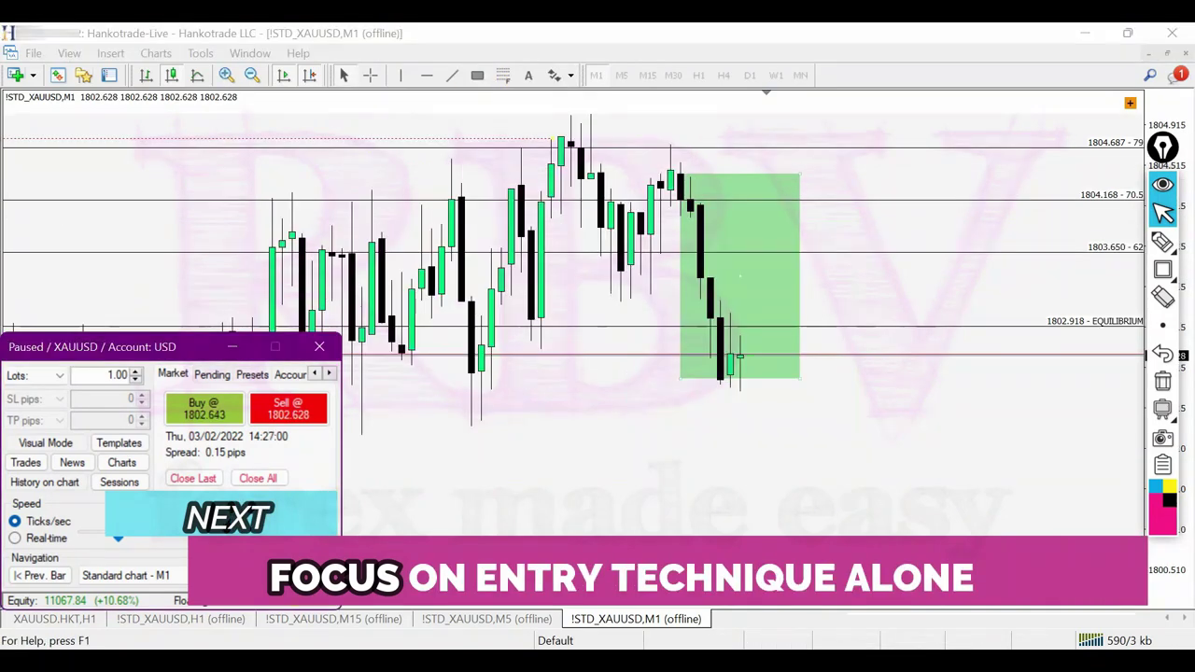
left_click(297, 574)
left_click(297, 574)
left_click(297, 574)
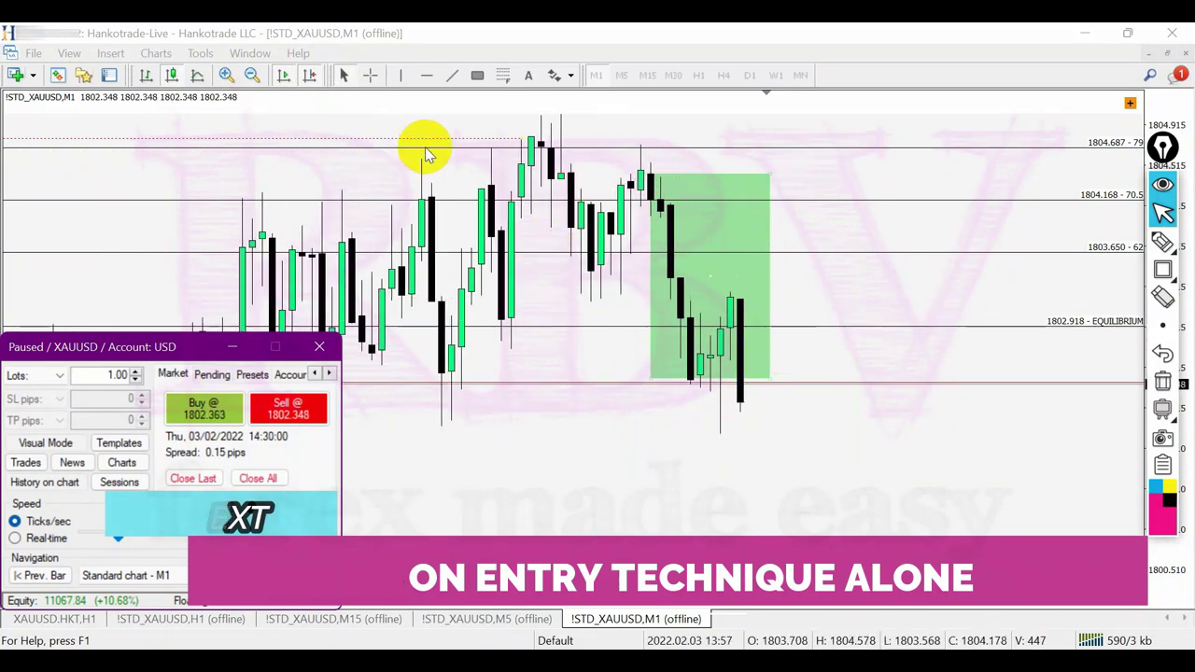
- Run the replay from 14:30, slow it to 3 ticks/sec, and sell 1.00 lot at market below the zone
left_click(226, 75)
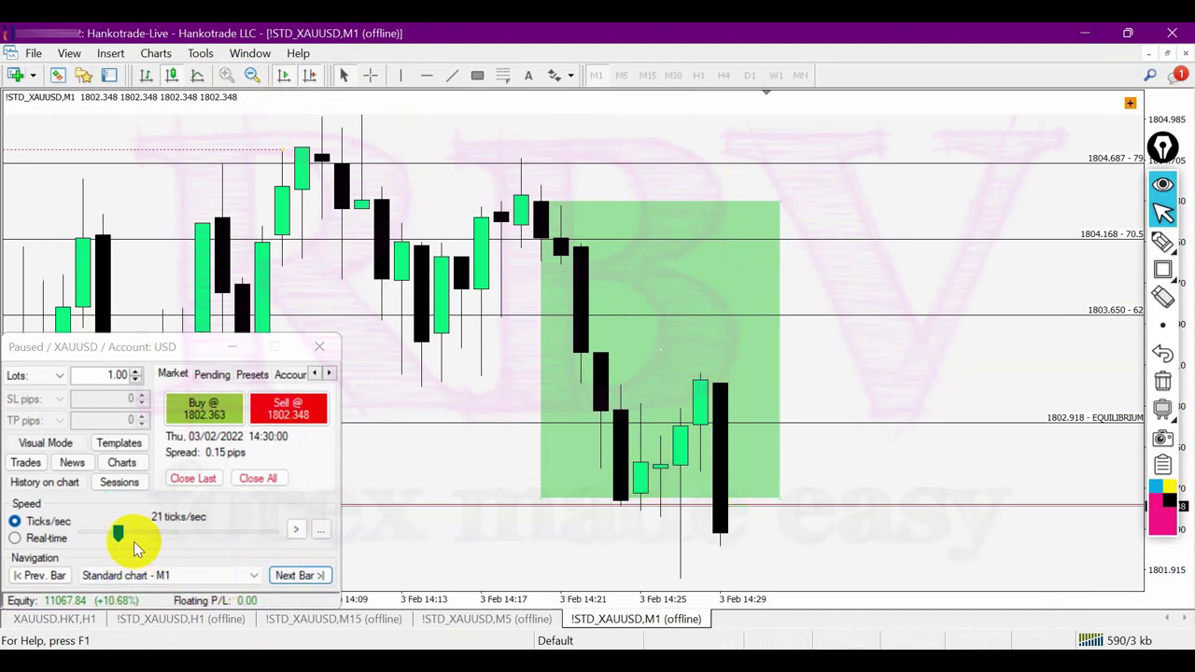
left_click_drag(118, 533, 108, 533)
left_click(295, 530)
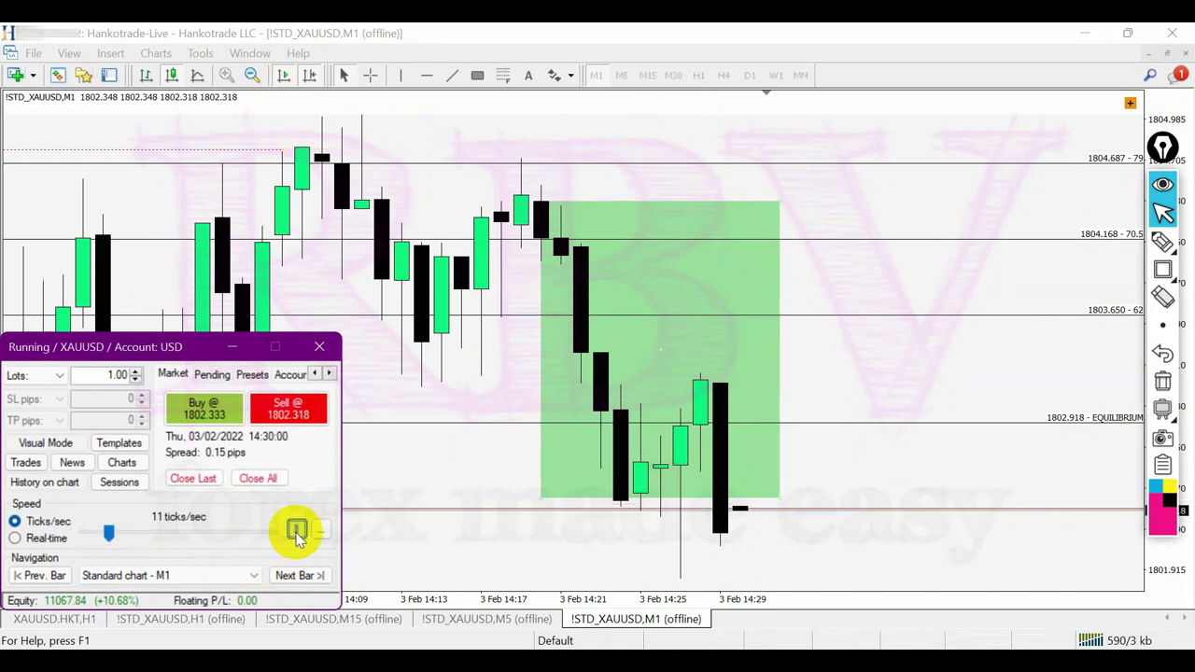
key("Left")
key("Left")
key("Left")
key("Left")
key("Left")
key("Left")
key("Left")
key("Left")
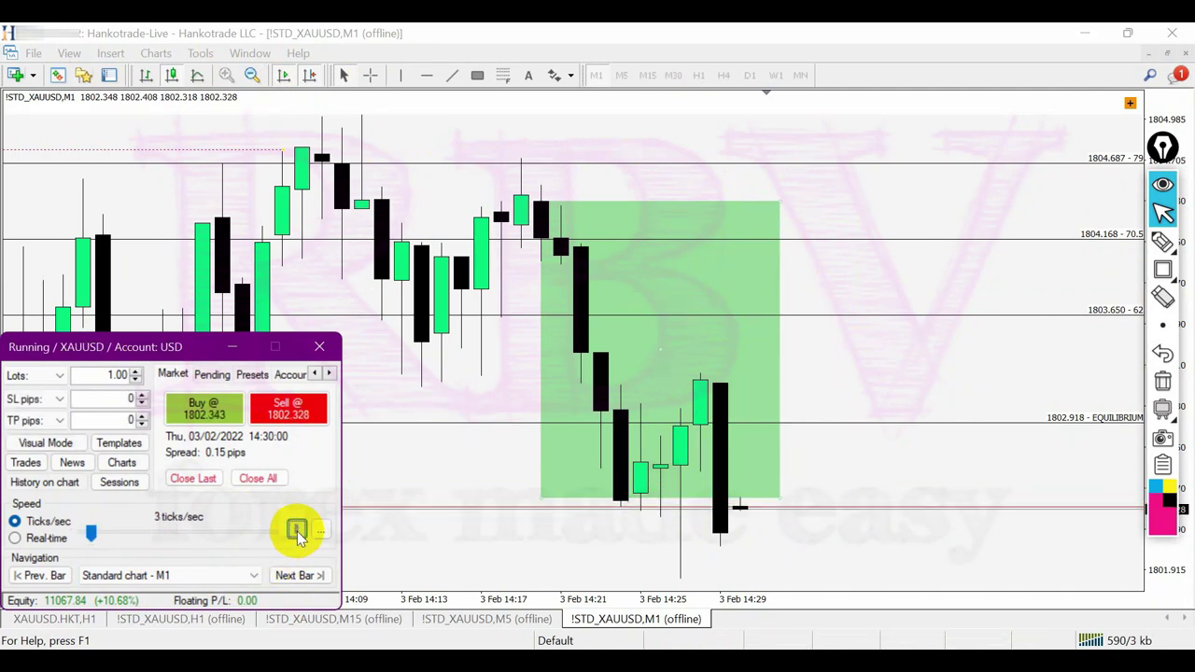
left_click(304, 413)
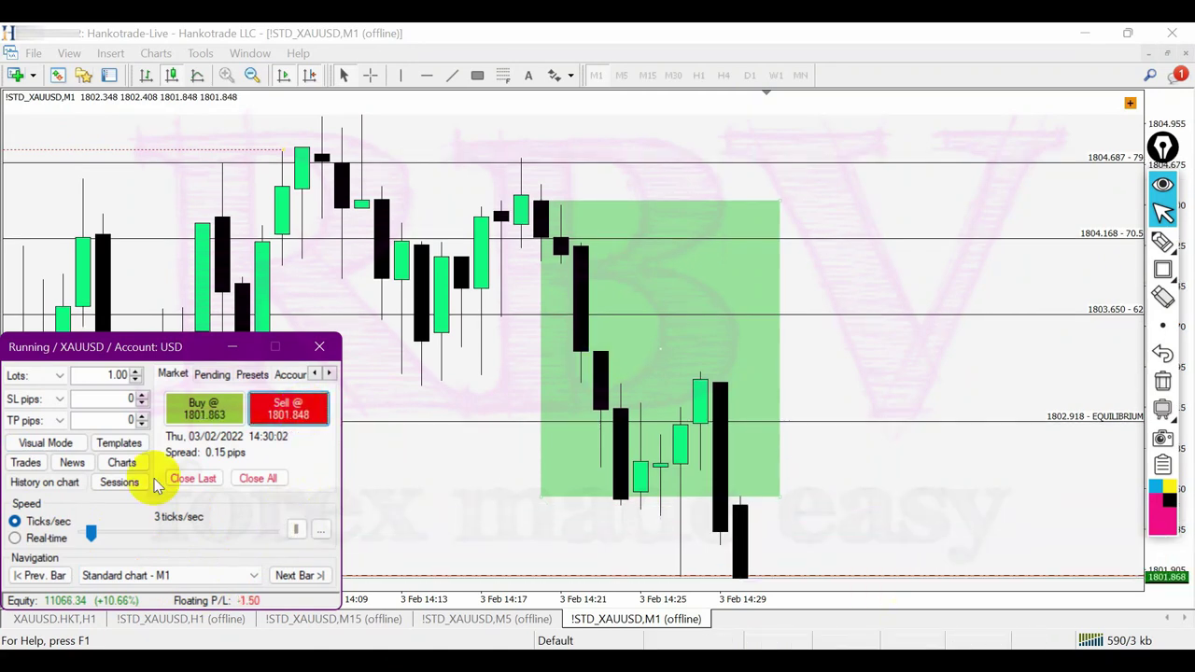
- Resume the replay with the sell open, raise the speed to 57 ticks/sec, and pause it around 14:35
left_click(252, 75)
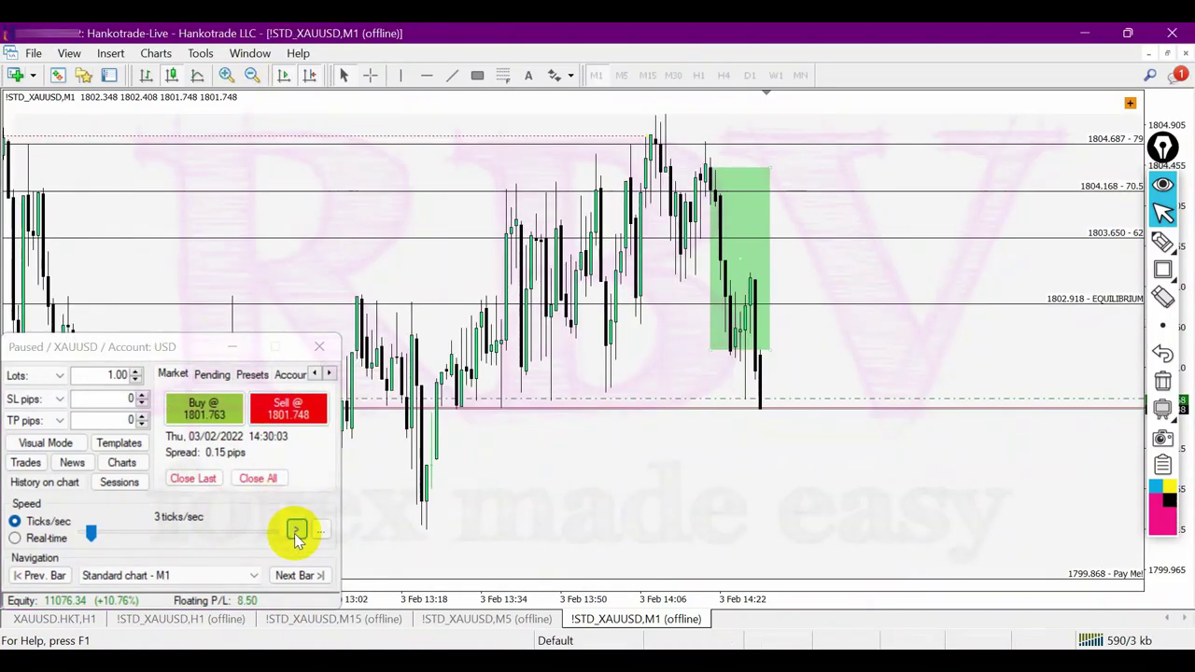
left_click(296, 538)
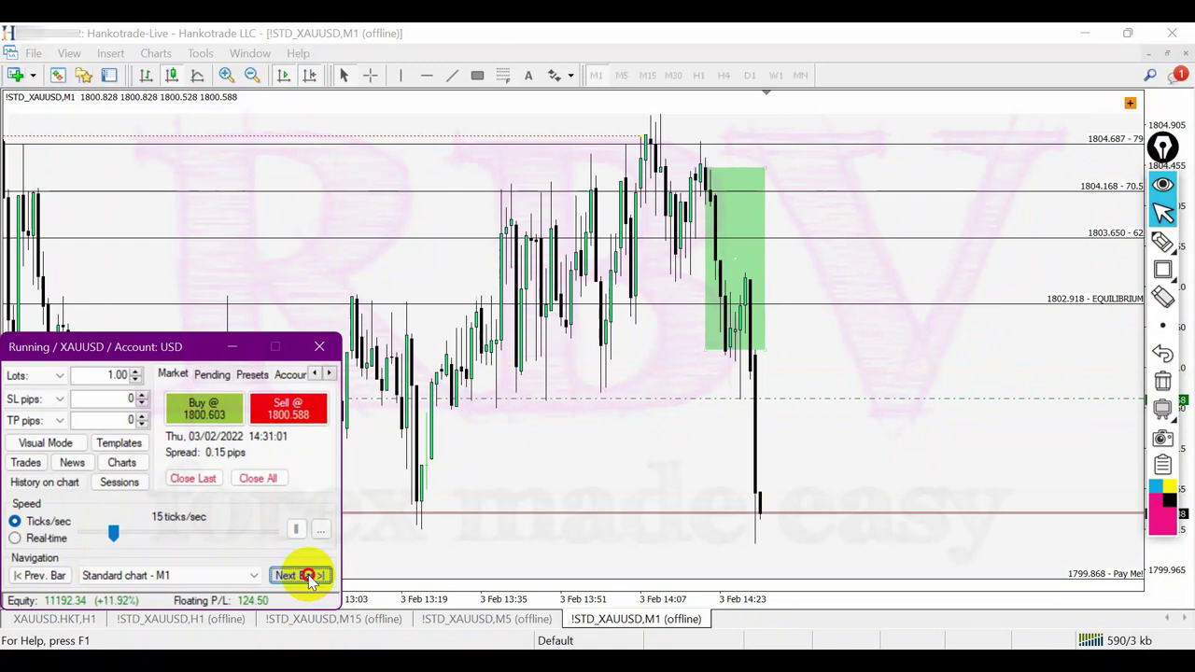
left_click(301, 575)
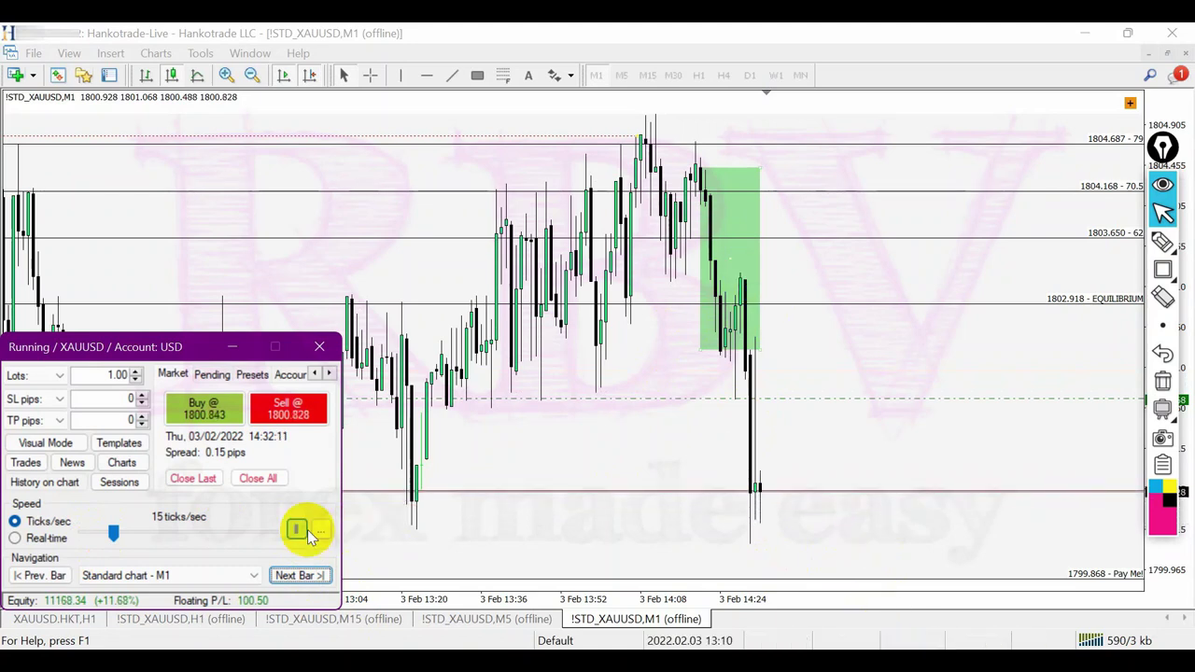
left_click_drag(114, 531, 131, 534)
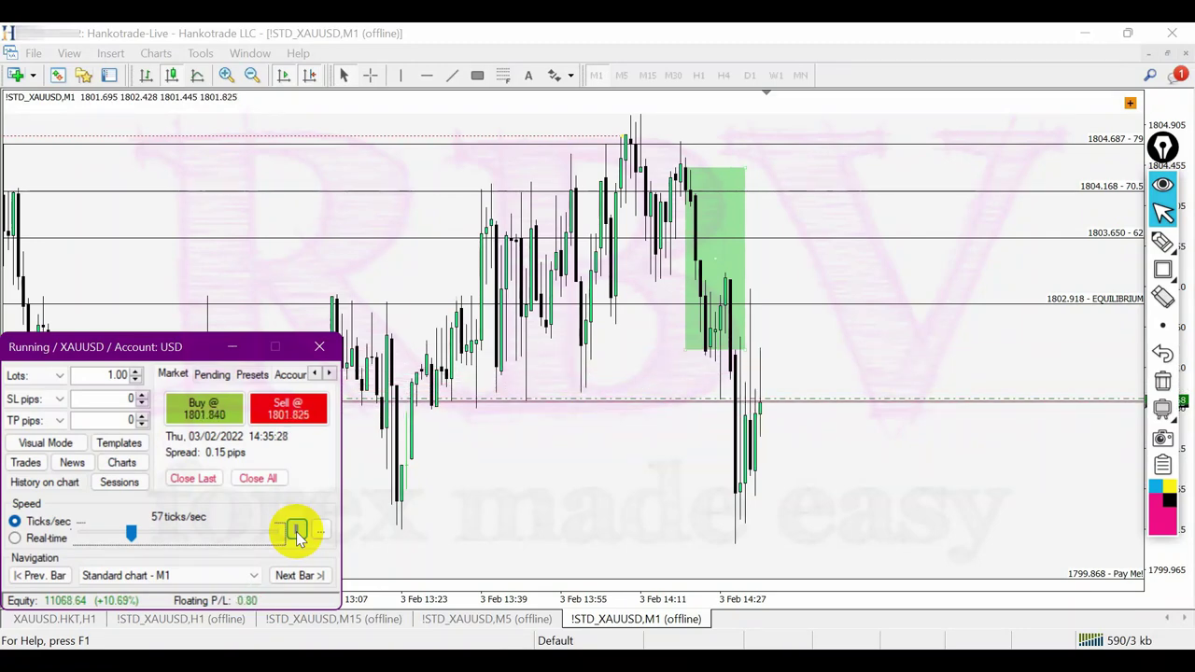
left_click(296, 531)
- Advance the replay bar by bar to 14:44 while holding the 1.00-lot sell
left_click(306, 575)
left_click(311, 576)
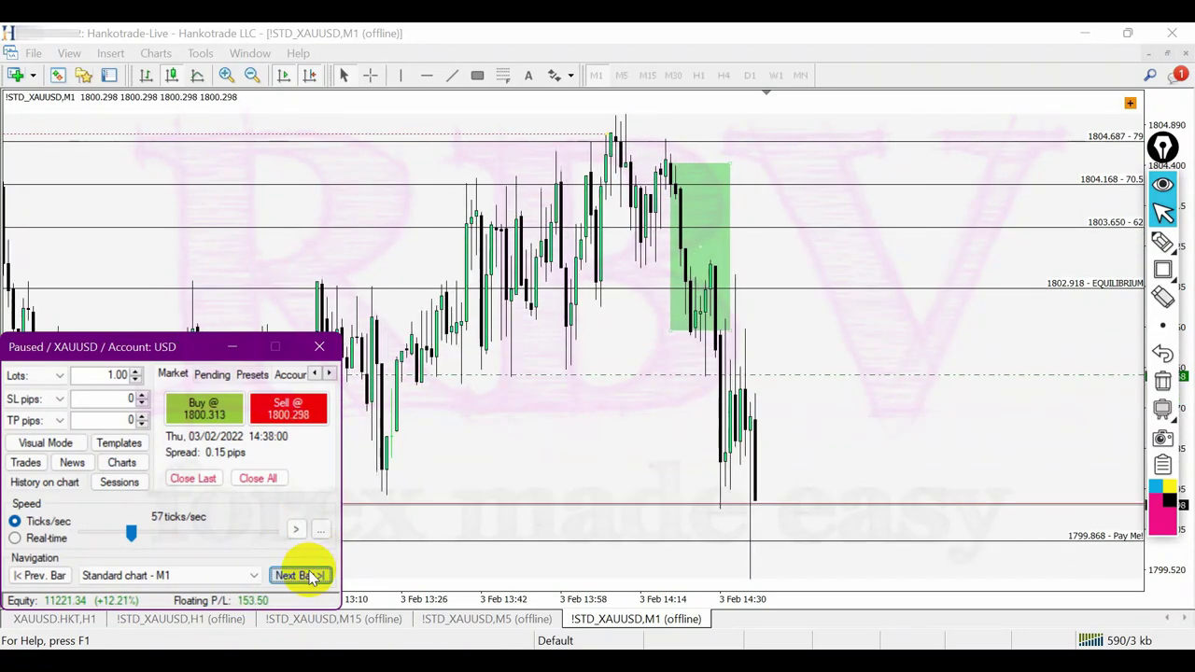
left_click(768, 307)
left_click(299, 574)
left_click(299, 574)
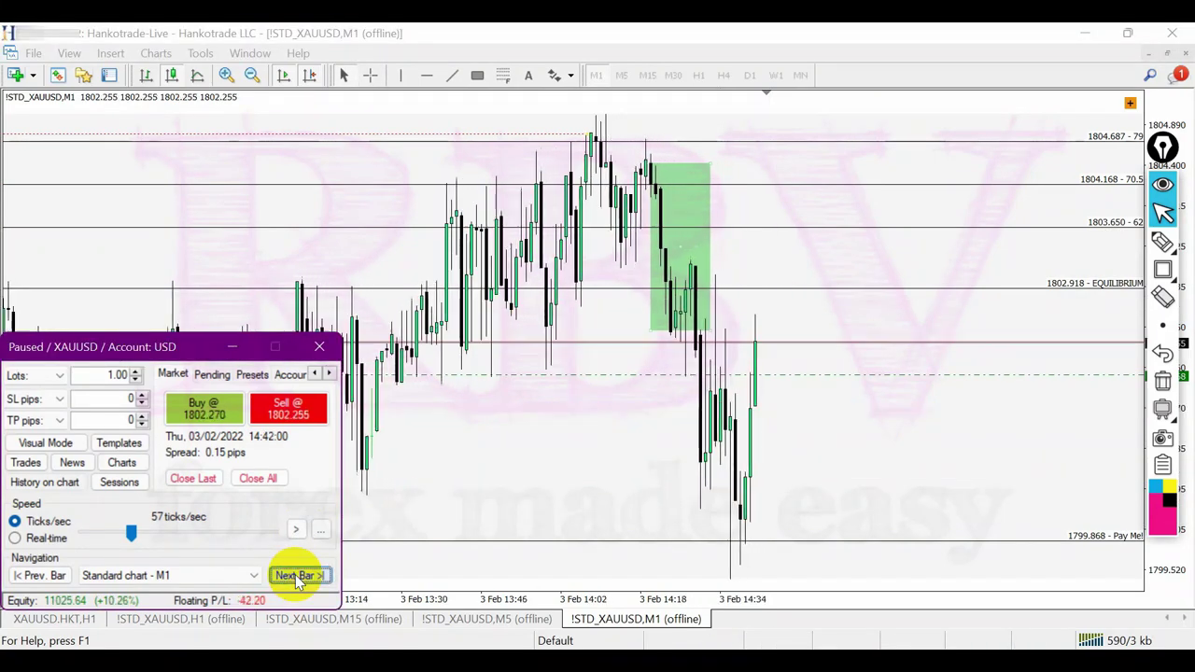
left_click(299, 575)
left_click(299, 576)
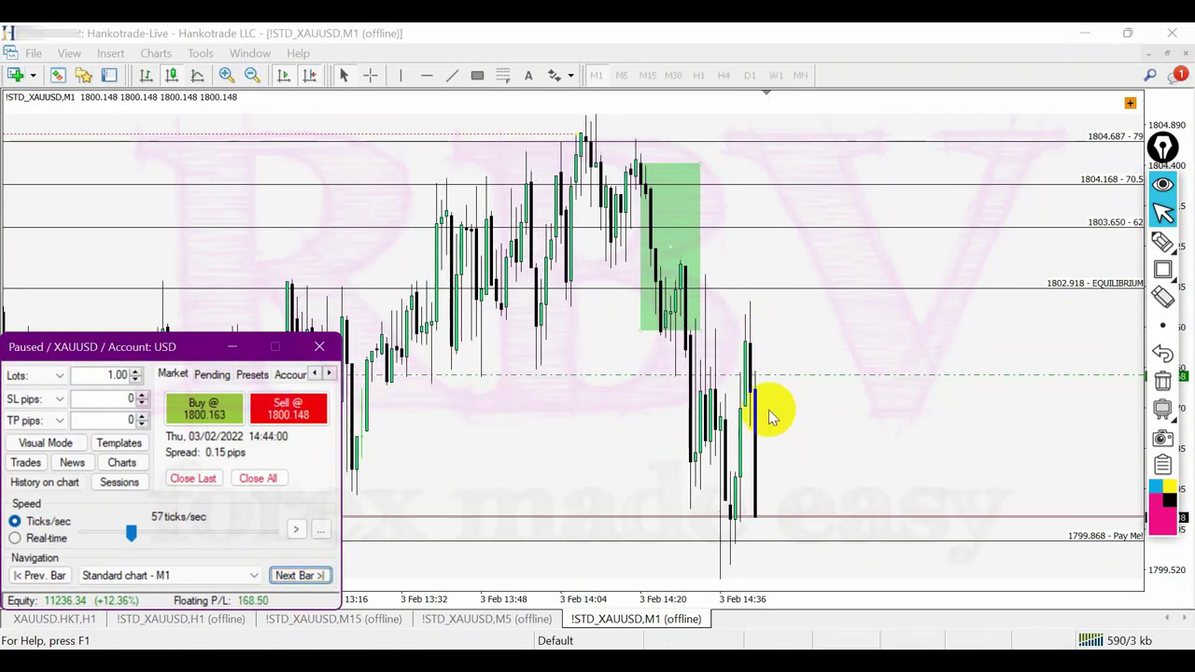
- Measure the distance from the 1.00-lot sell's entry down to the Pay Me! line
middle_click(720, 375)
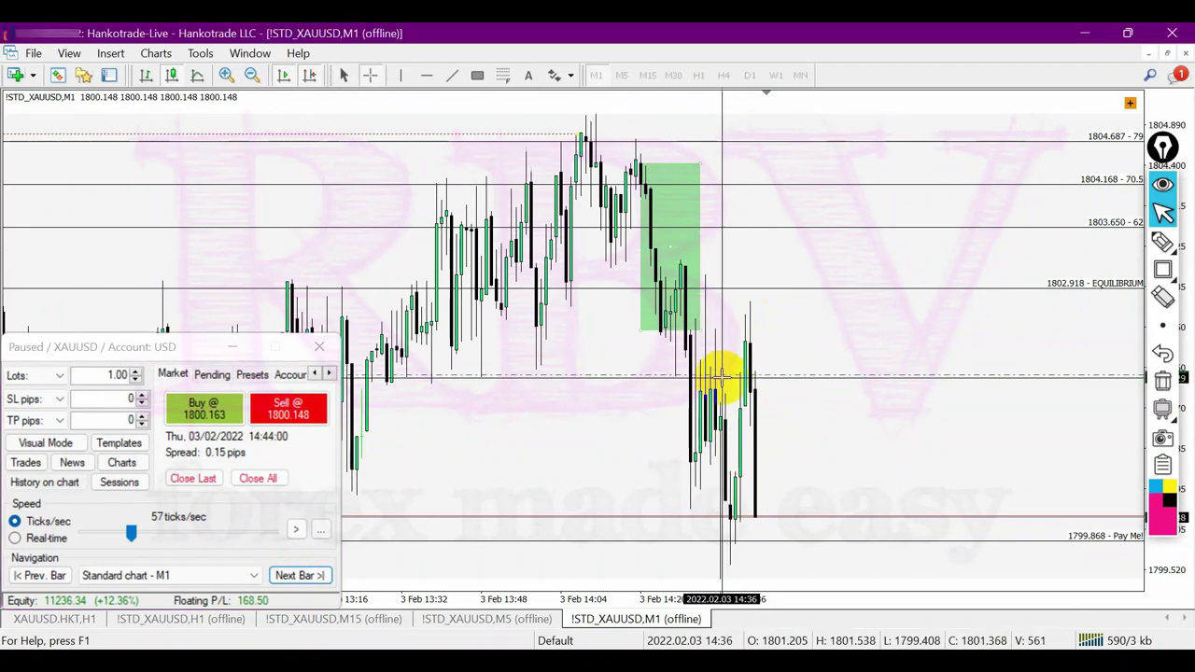
left_click_drag(720, 376, 729, 545)
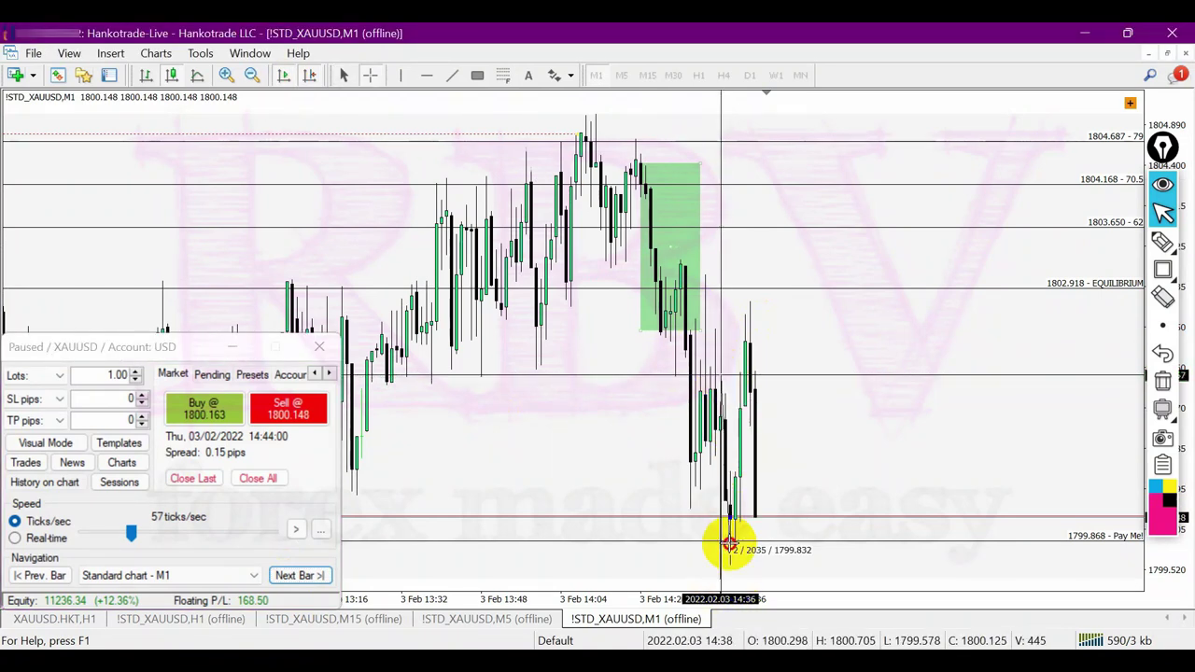
left_click(227, 75)
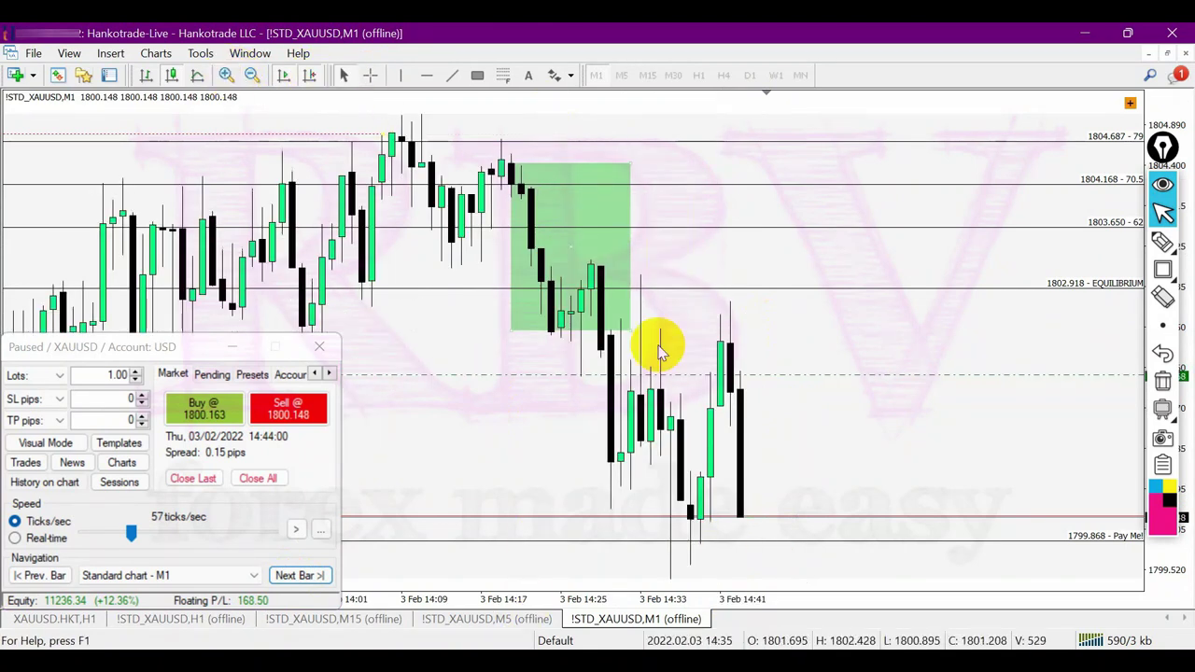
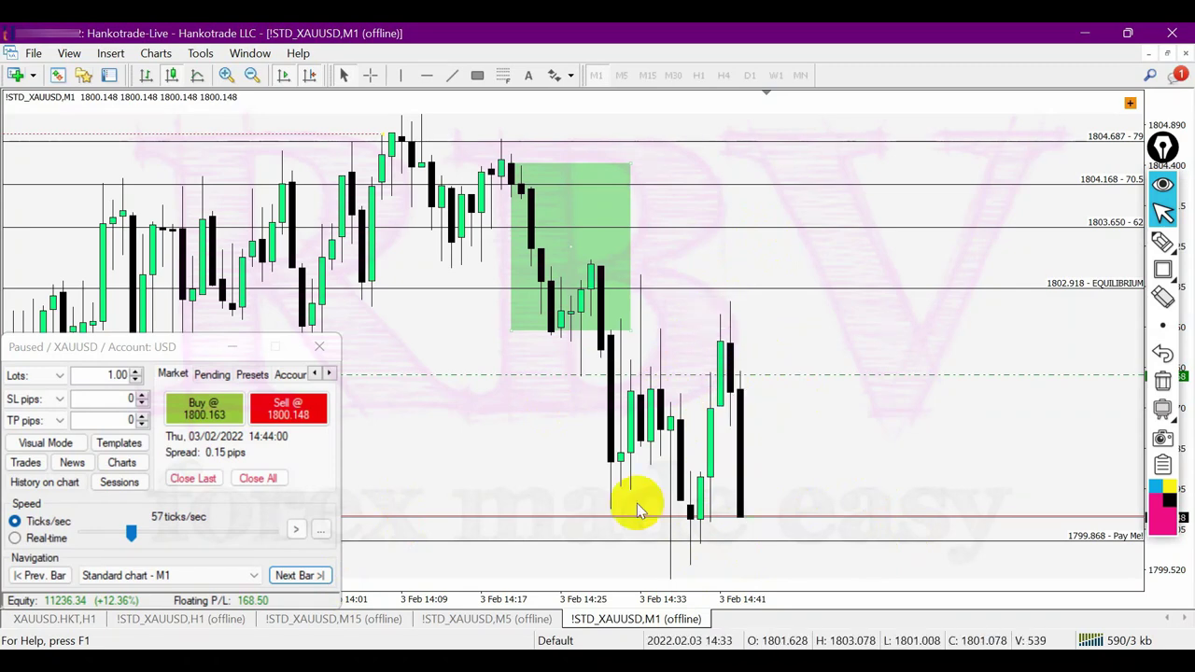
- Preview the 14:45 bar, step back to 14:44, and run the replay at 15 ticks/sec, pausing it at 14:44:04
left_click(311, 576)
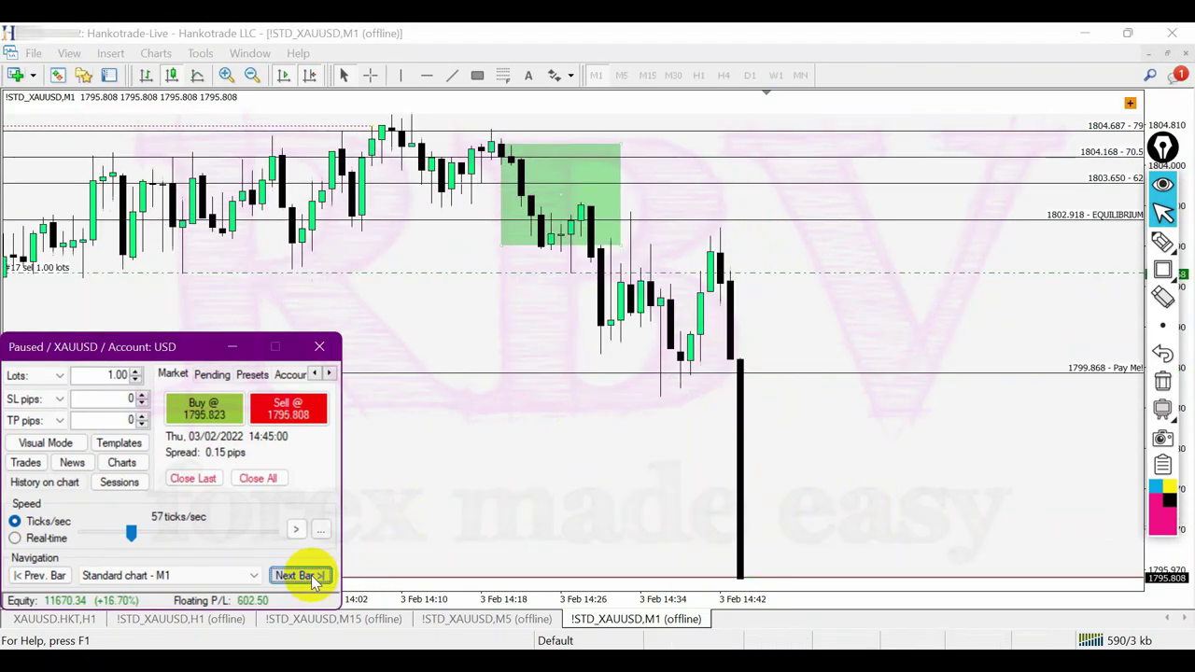
left_click(16, 573)
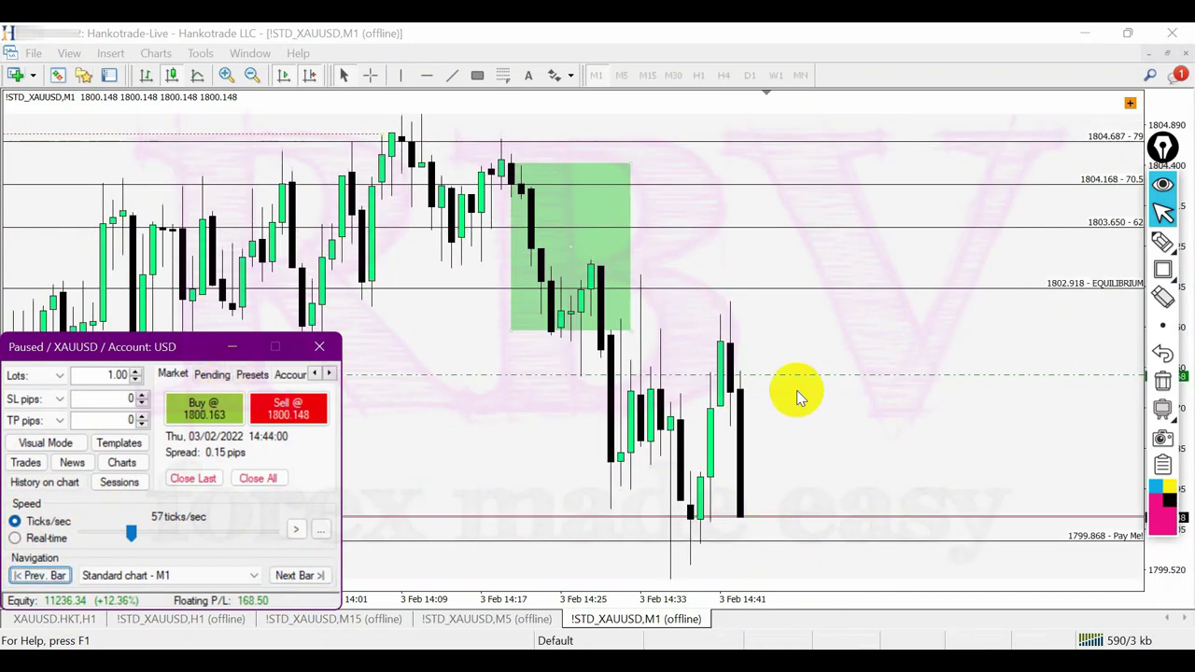
left_click(296, 531)
left_click_drag(131, 534, 113, 532)
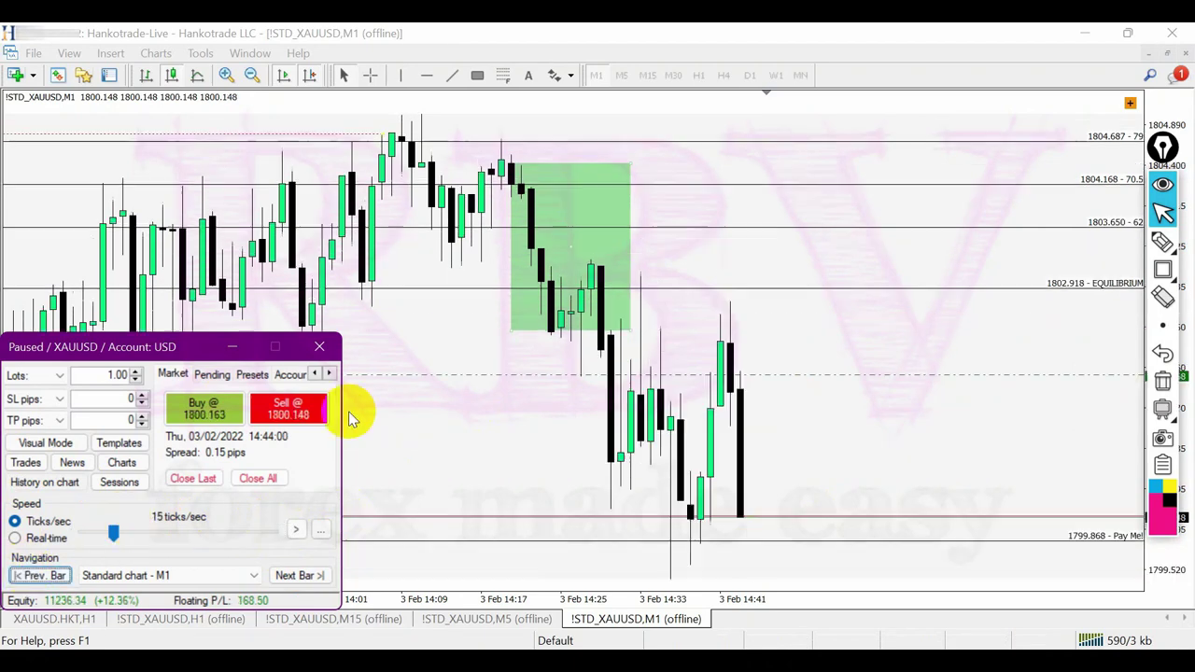
left_click(297, 531)
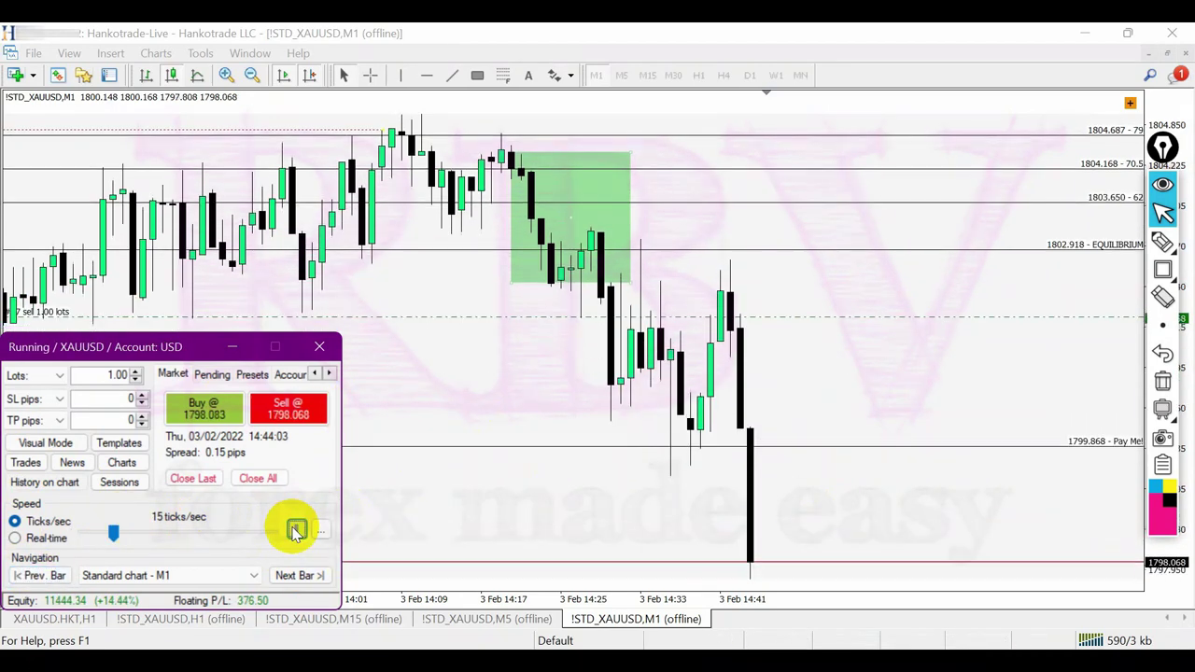
left_click(297, 530)
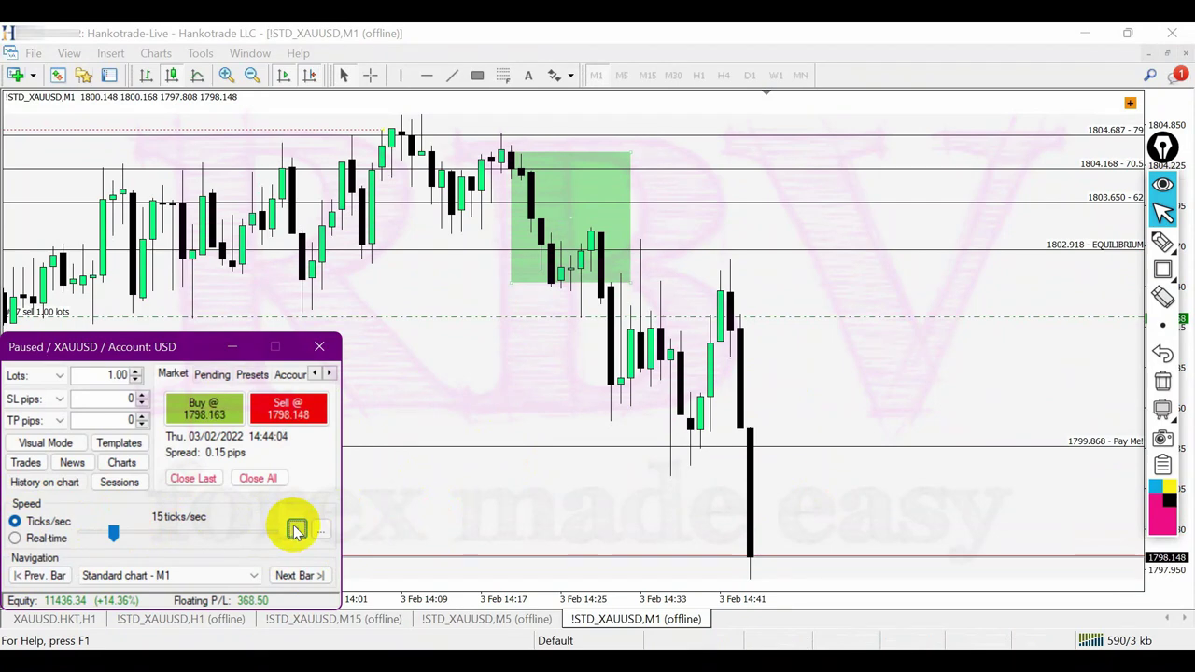
- Partially close the 1.00-lot sell, leaving 0.30 lots open
left_click(42, 462)
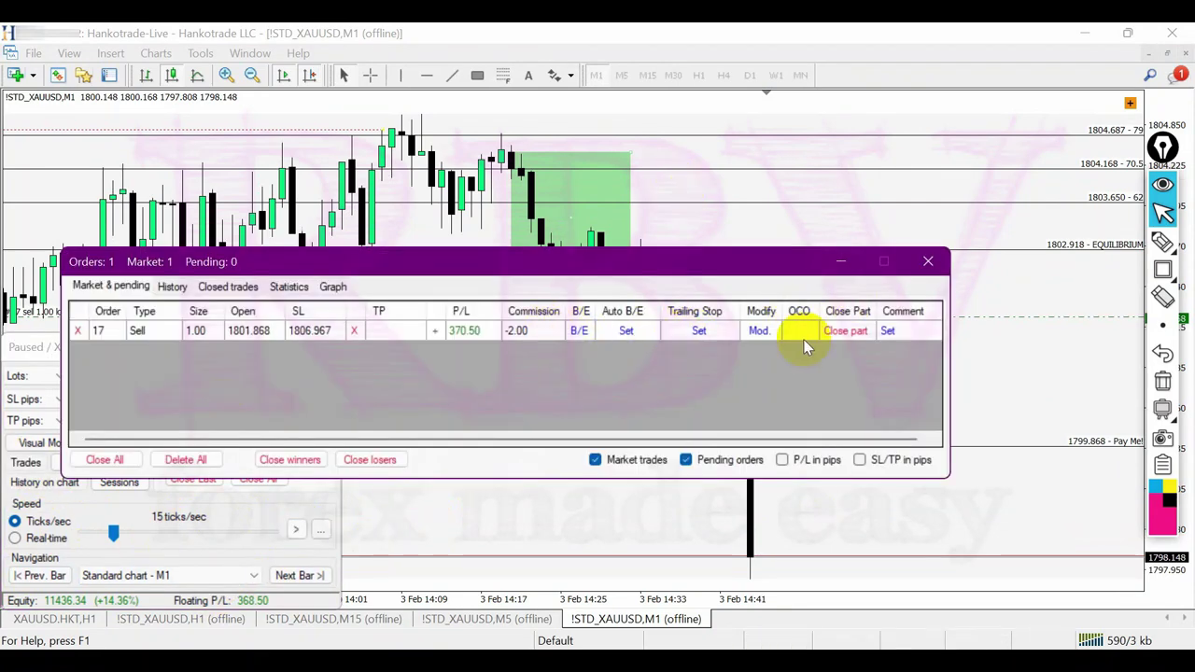
left_click(845, 331)
left_click(501, 461)
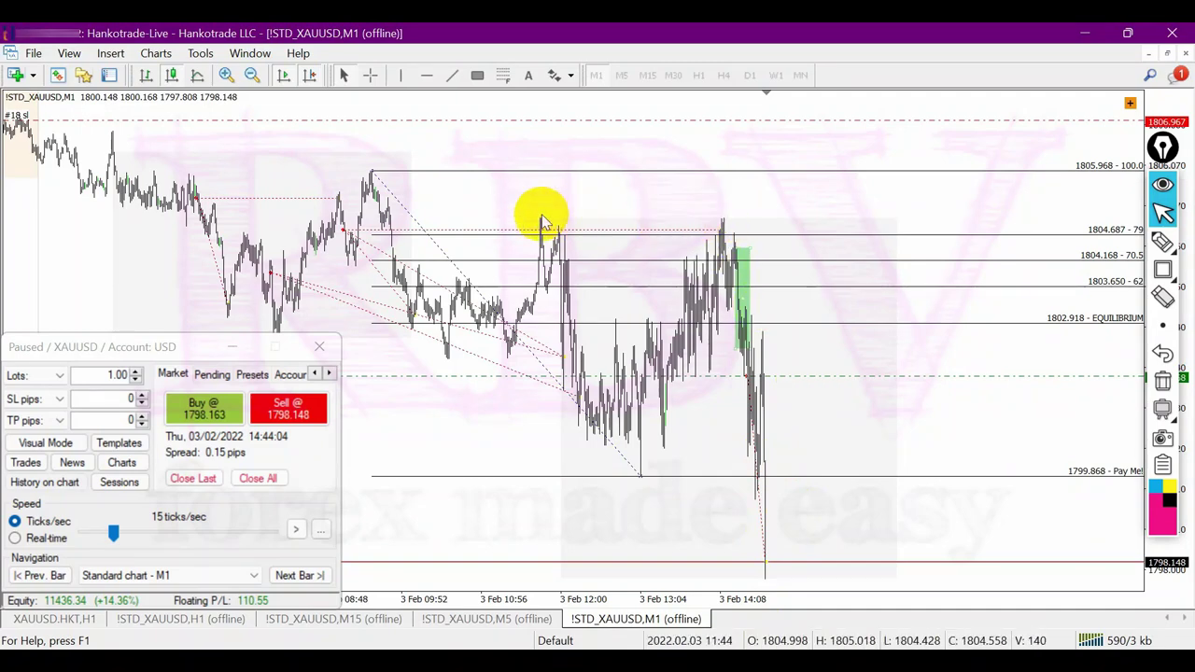
- Remove the 0.30-lot sell's stop loss and place a new one visually at 1805.363
left_click(26, 462)
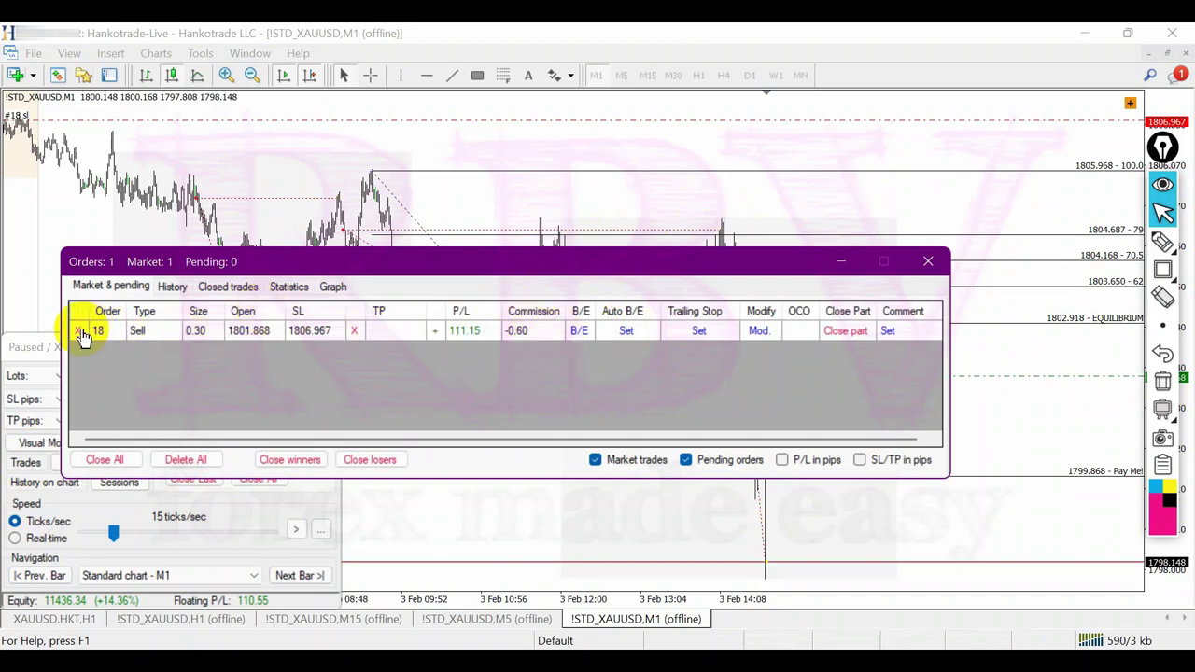
left_click(353, 330)
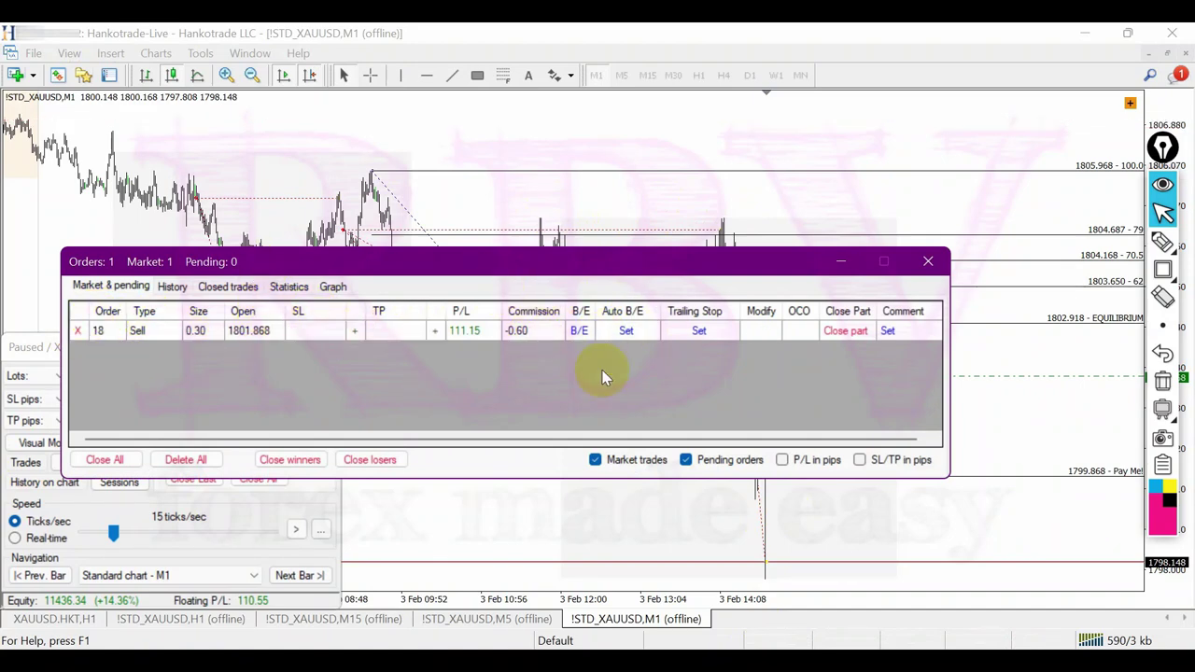
left_click(354, 335)
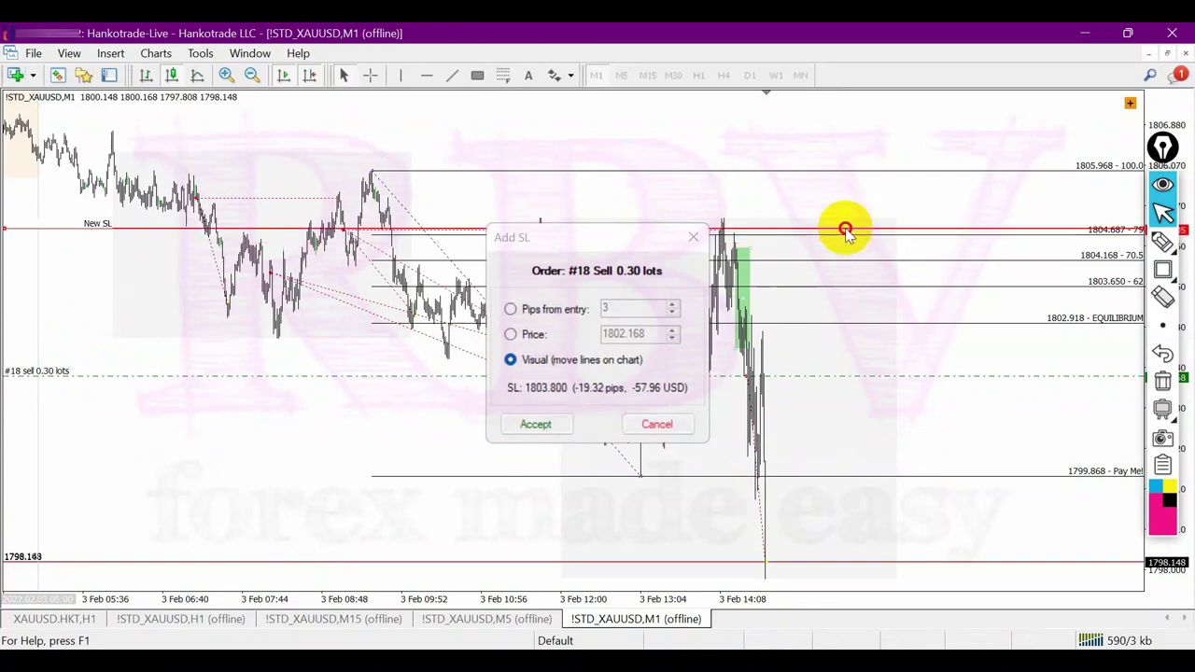
left_click_drag(855, 215, 854, 200)
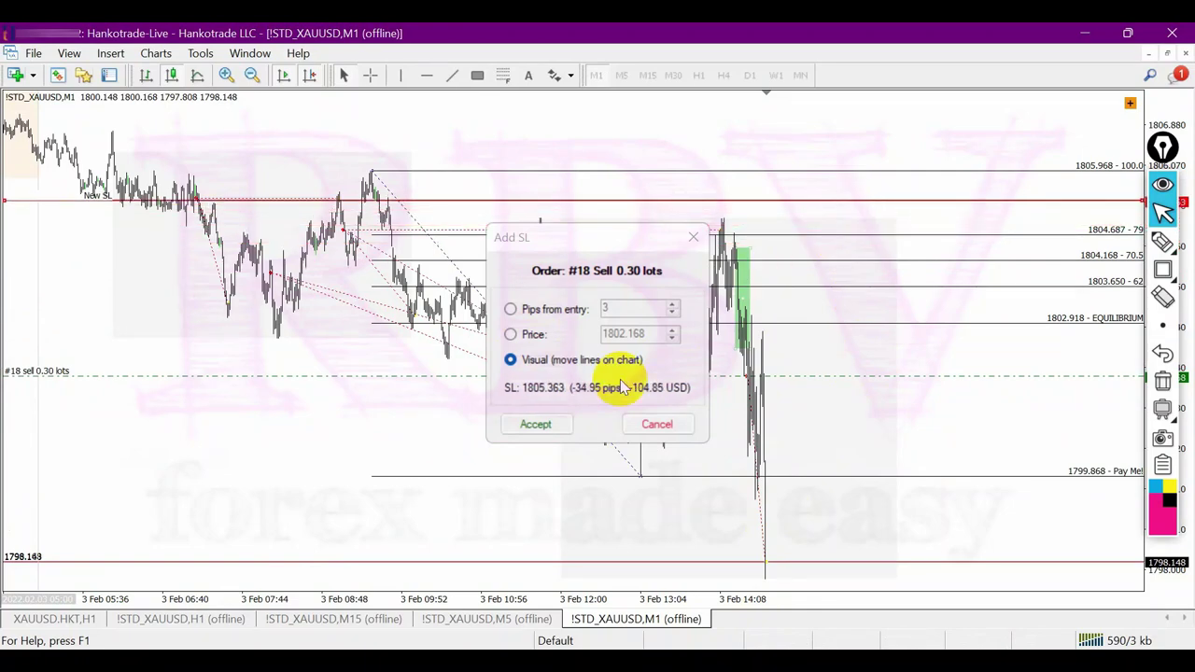
left_click(537, 422)
- Partially close the 0.30-lot sell down to 0.10 lots at 14:45 and move its stop loss to break-even
left_click_drag(763, 576, 761, 572)
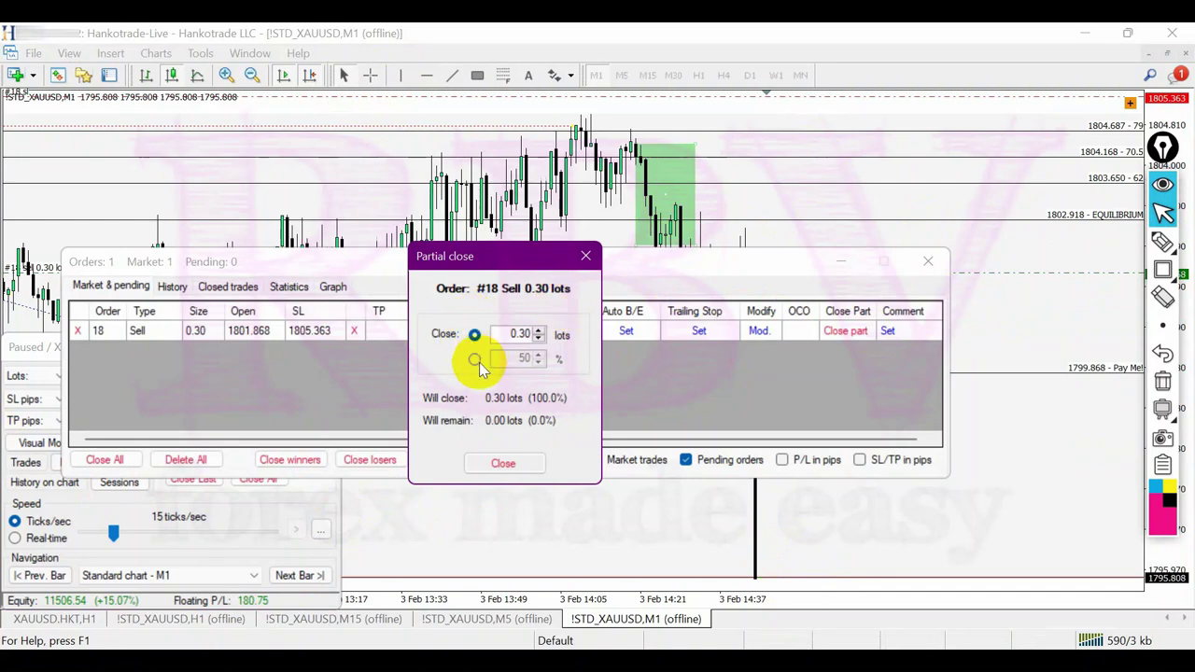
left_click(474, 360)
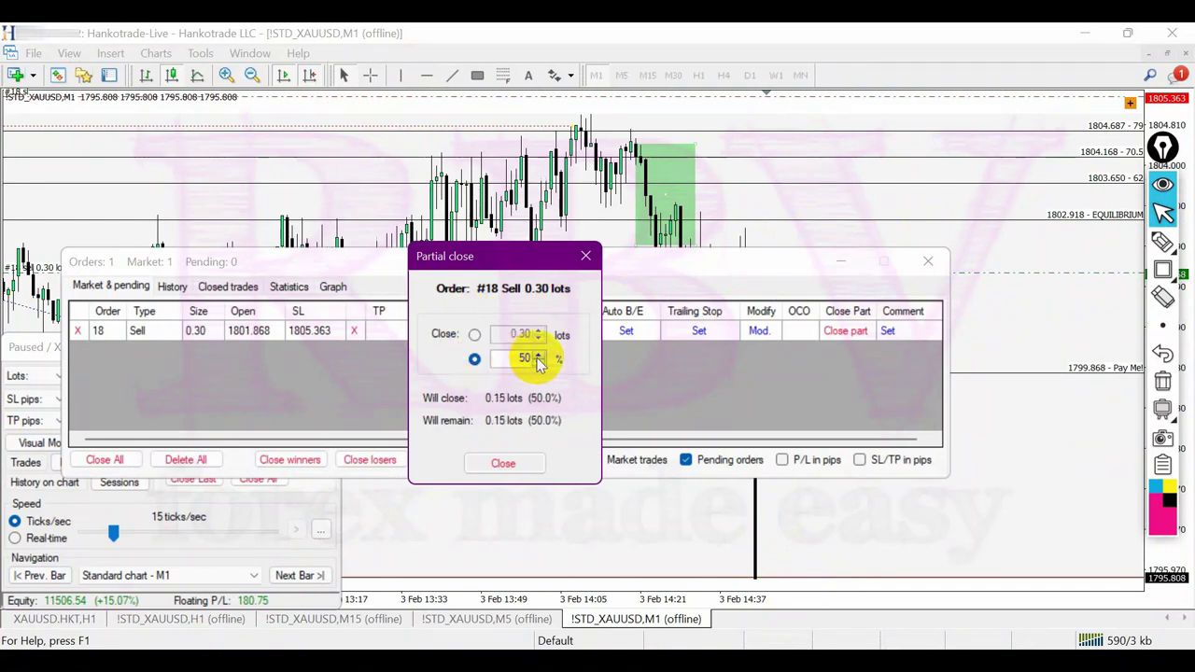
left_click(475, 335)
left_click(491, 461)
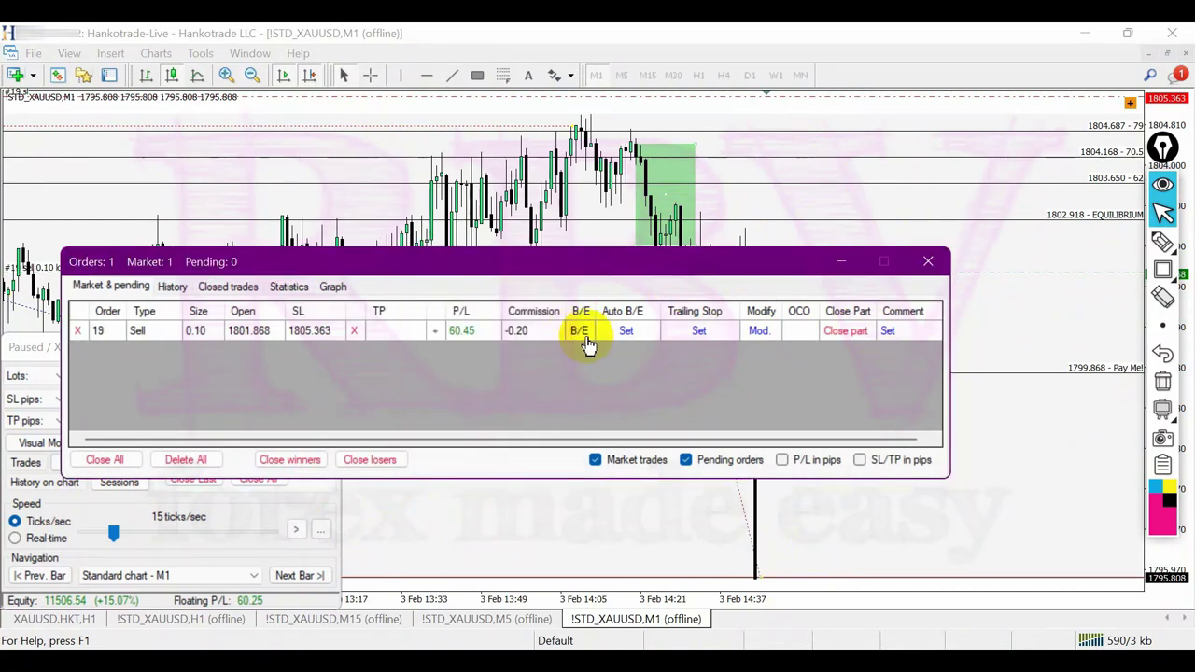
left_click(928, 262)
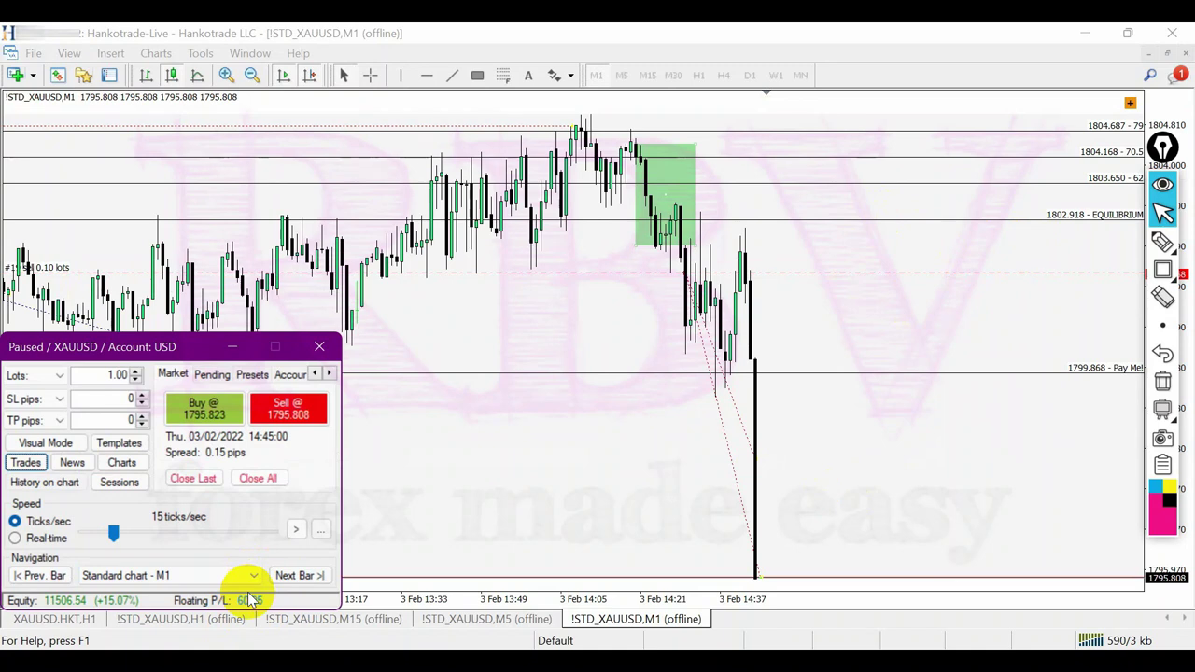
- Partially close the 0.10-lot sell, leaving 0.05 lots open
left_click(26, 463)
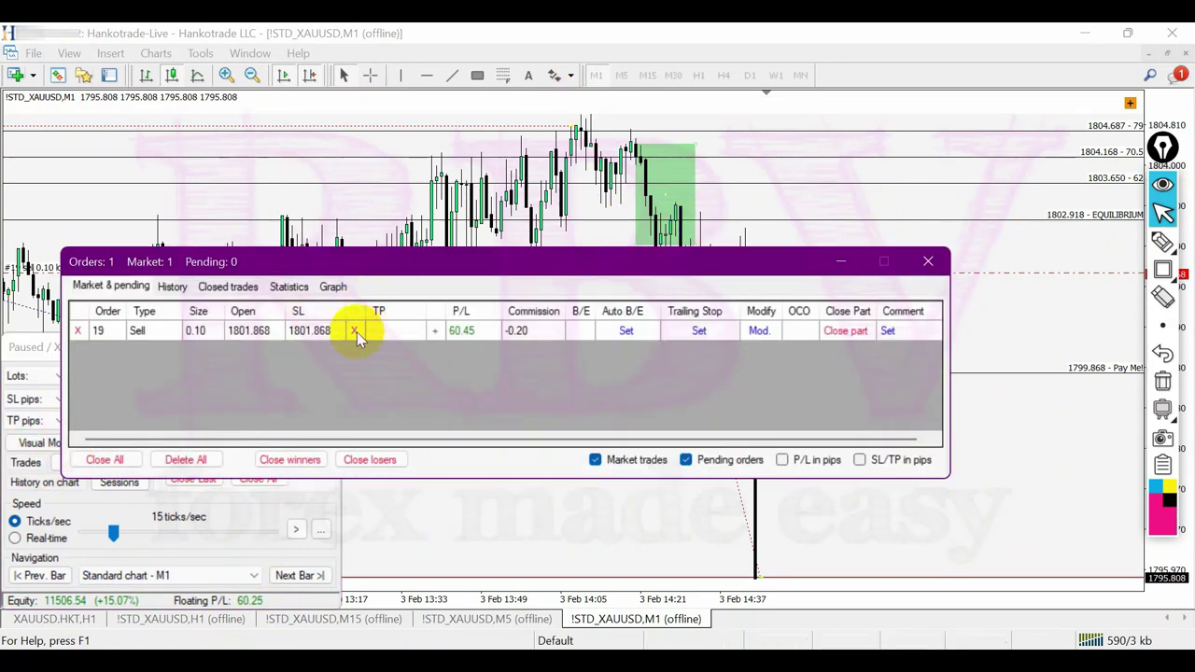
left_click(842, 330)
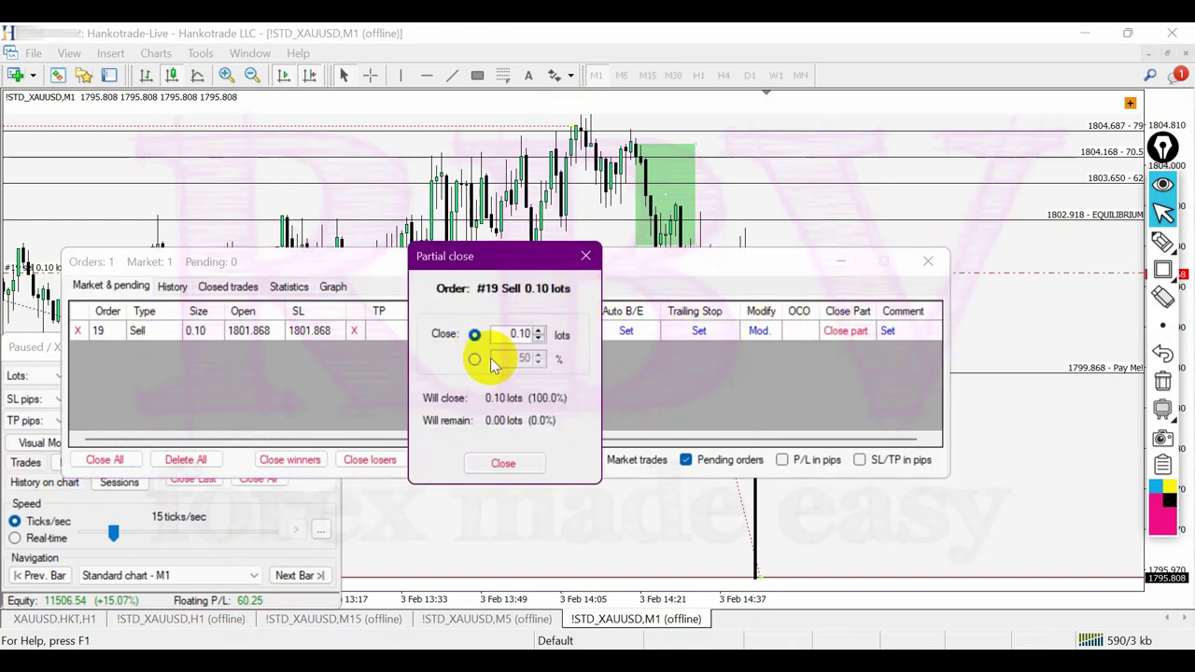
left_click(503, 463)
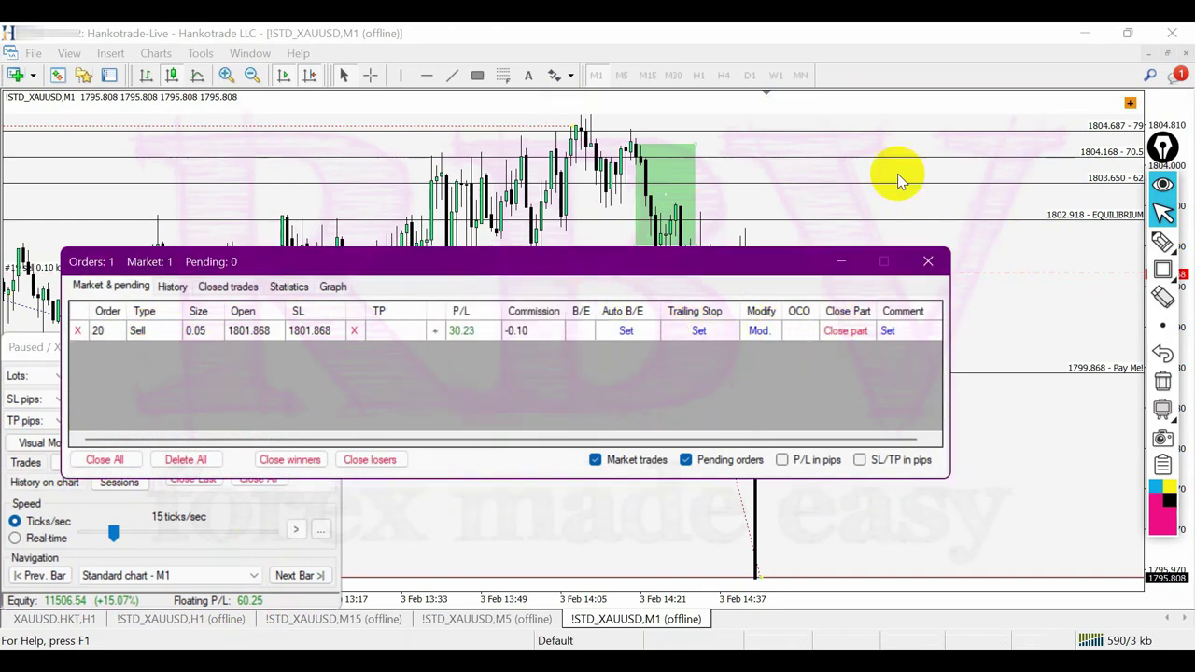
left_click(927, 263)
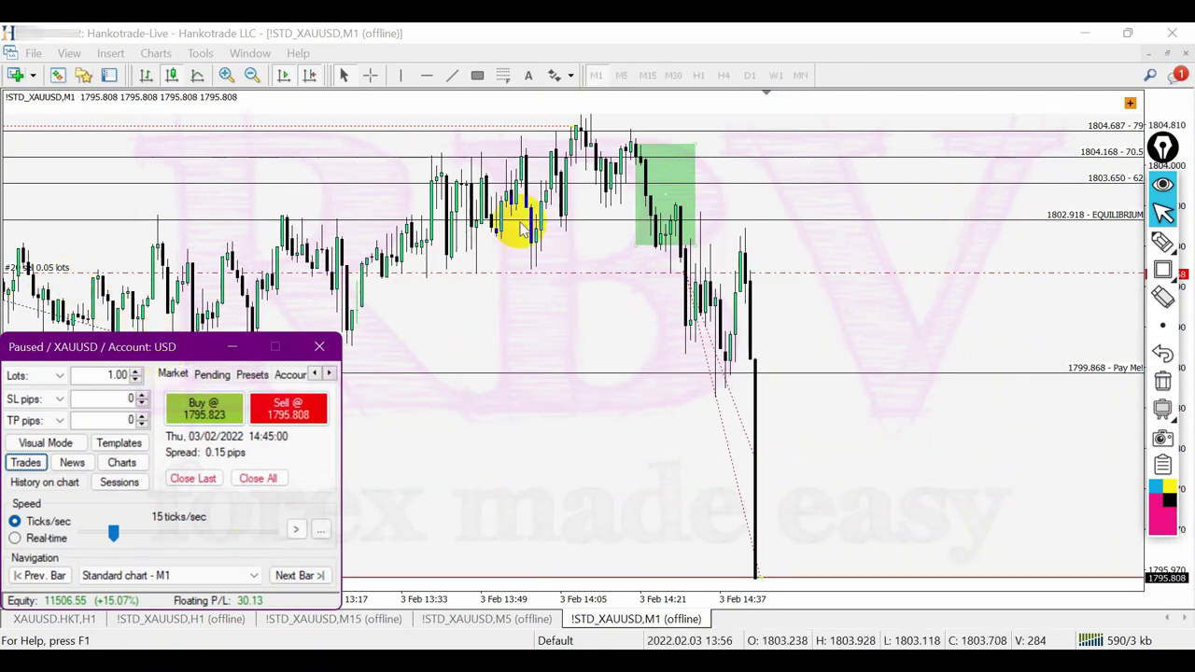
- Delete the green zone rectangle and advance the replay two bars to 14:47
right_click(669, 194)
left_click(715, 252)
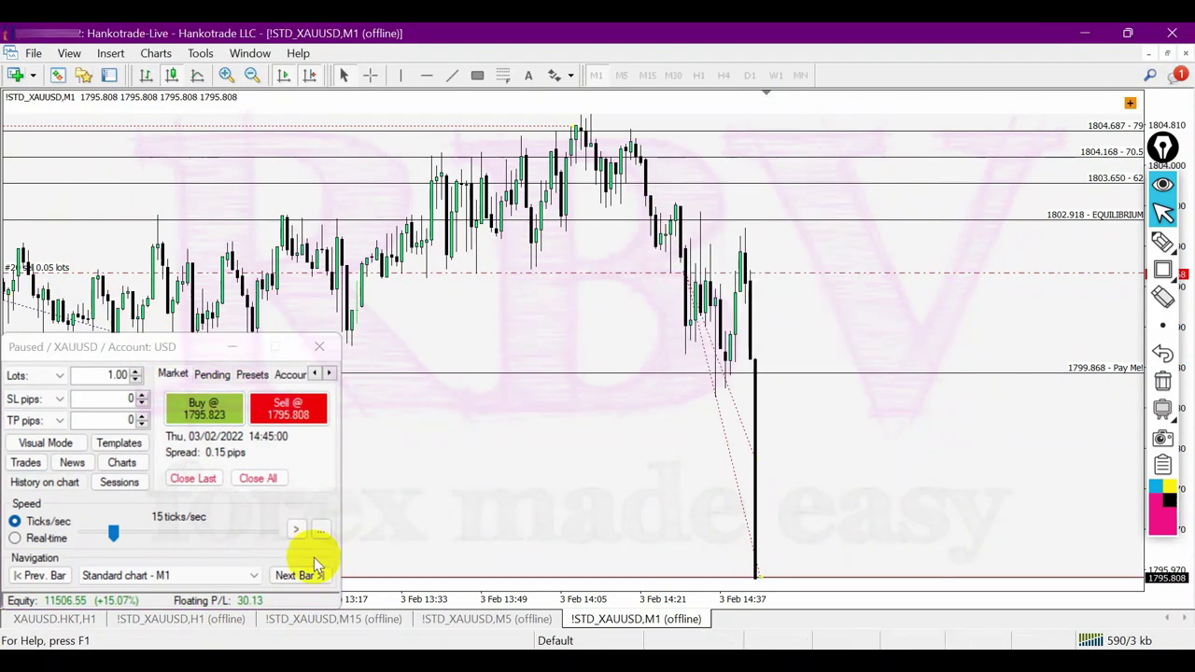
left_click(302, 577)
left_click(302, 578)
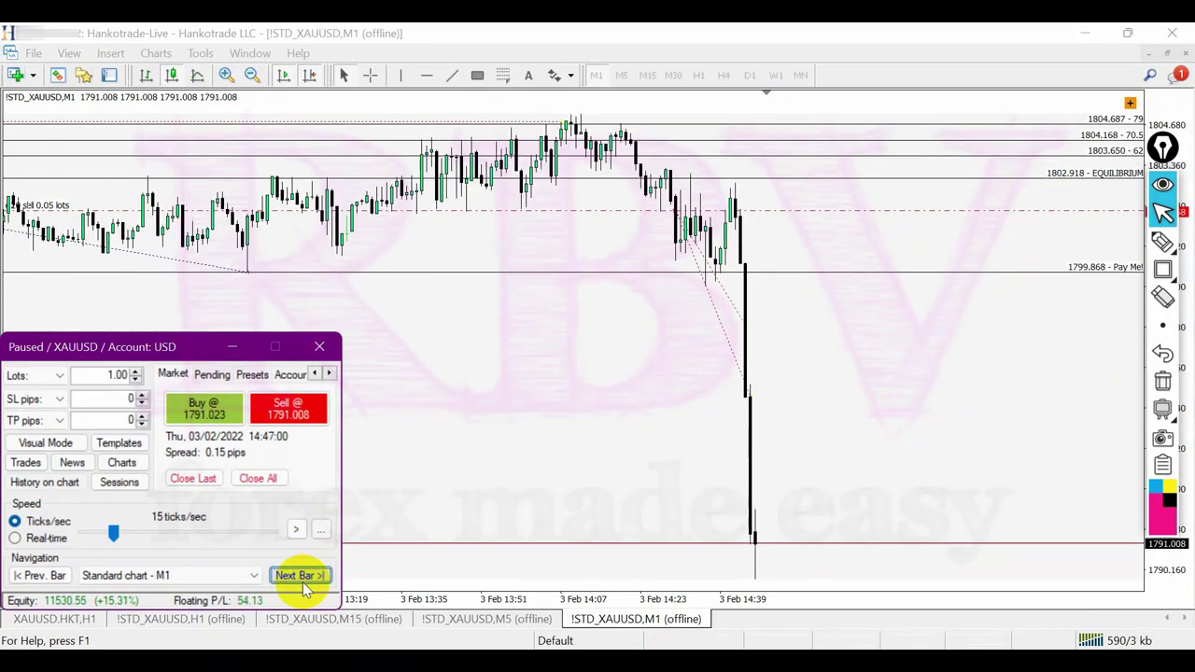
- Measure the drop from the sell's entry to the current price and close 50% of the 0.05-lot position, leaving 0.03 lots
left_click(370, 75)
left_click_drag(768, 212, 754, 541)
left_click(26, 463)
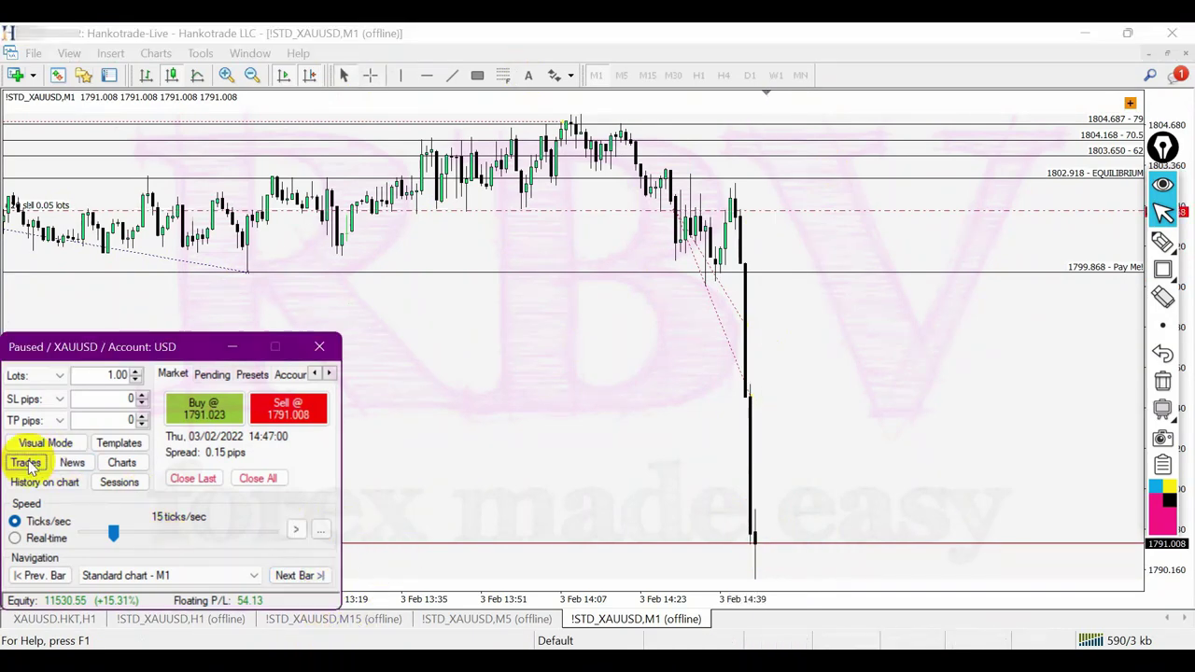
left_click(843, 332)
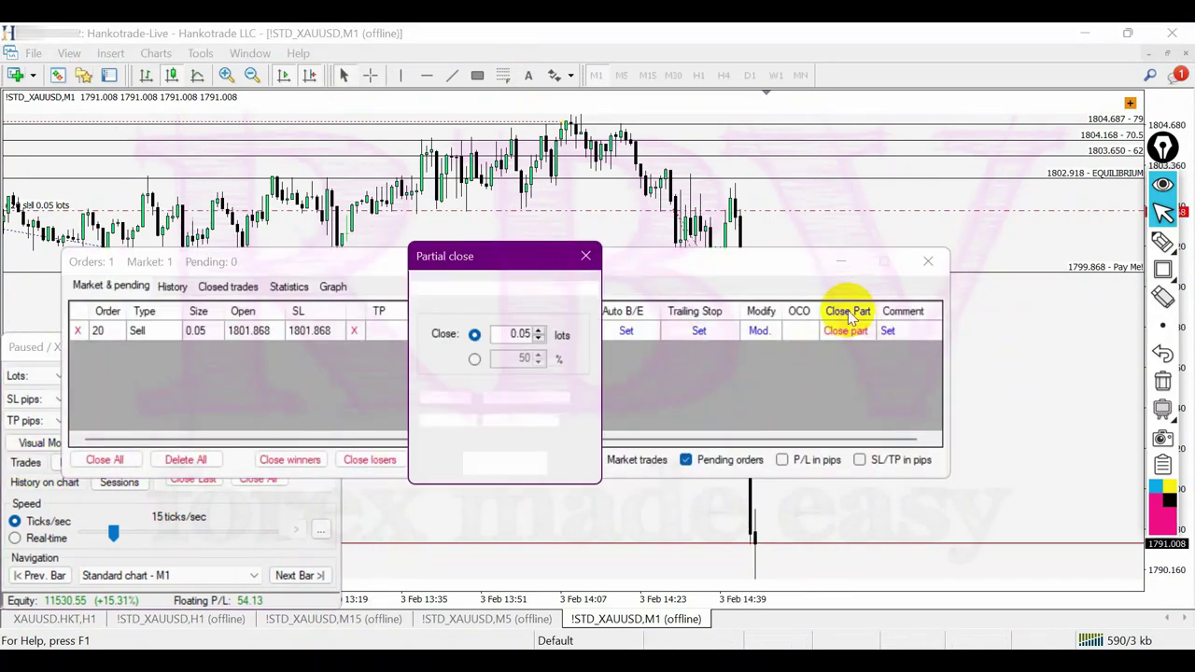
left_click(476, 359)
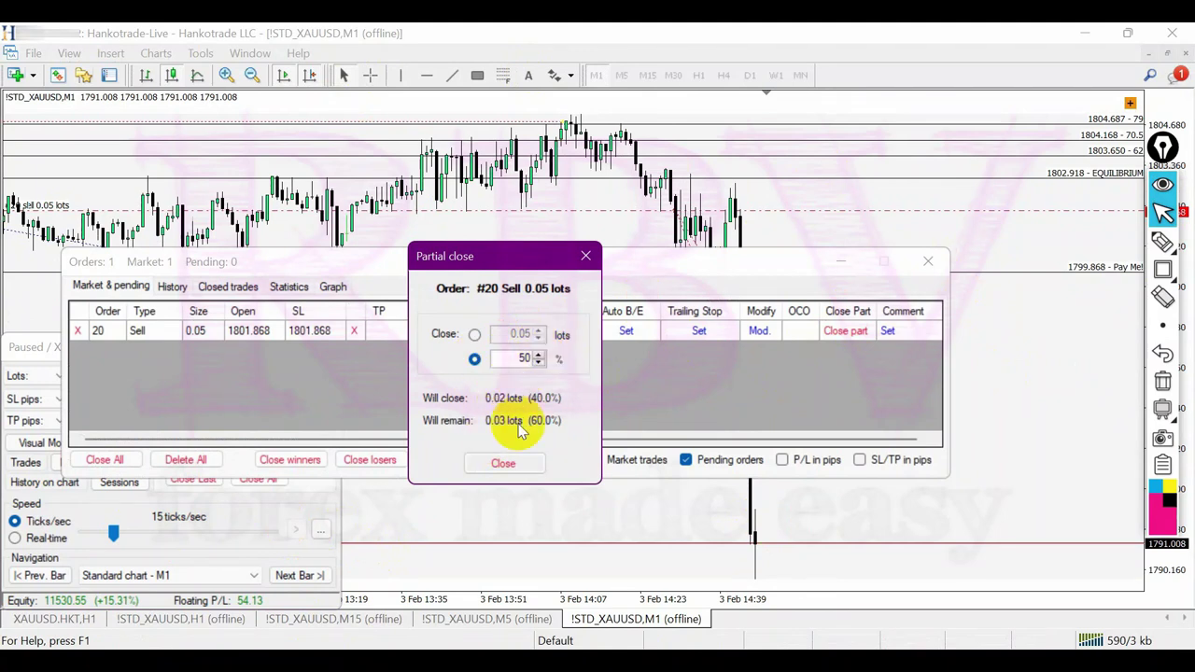
left_click(504, 464)
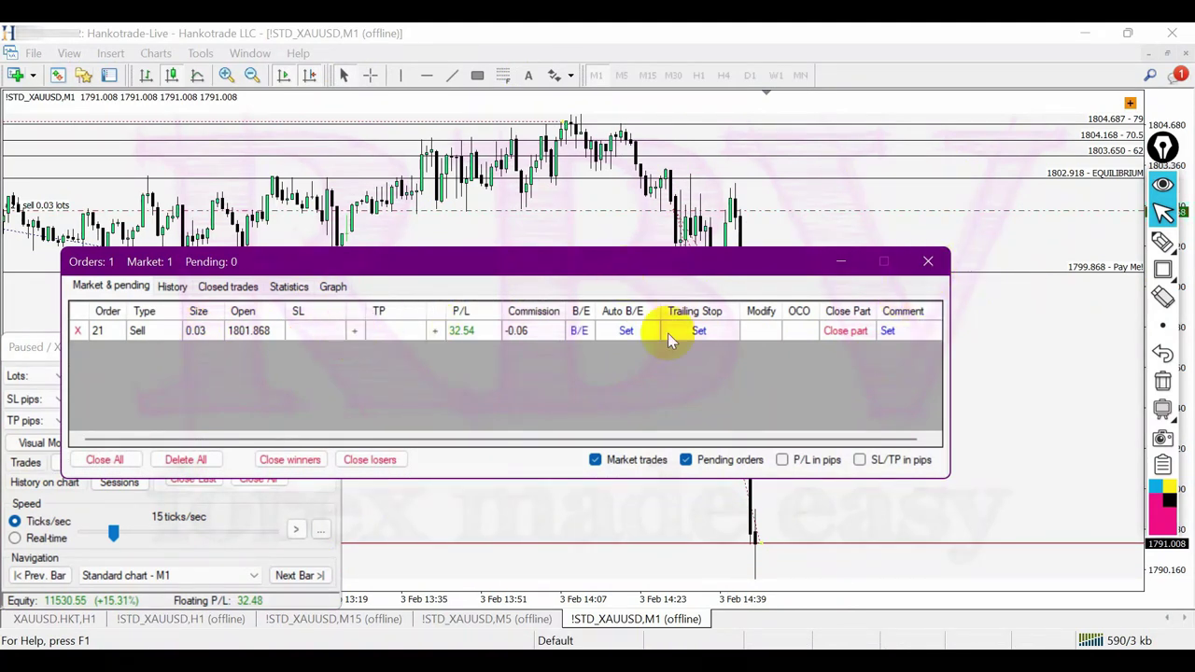
- Place the 0.03-lot sell's stop loss visually well below the Pay Me! line, near the top of the second large bearish candle
left_click(354, 331)
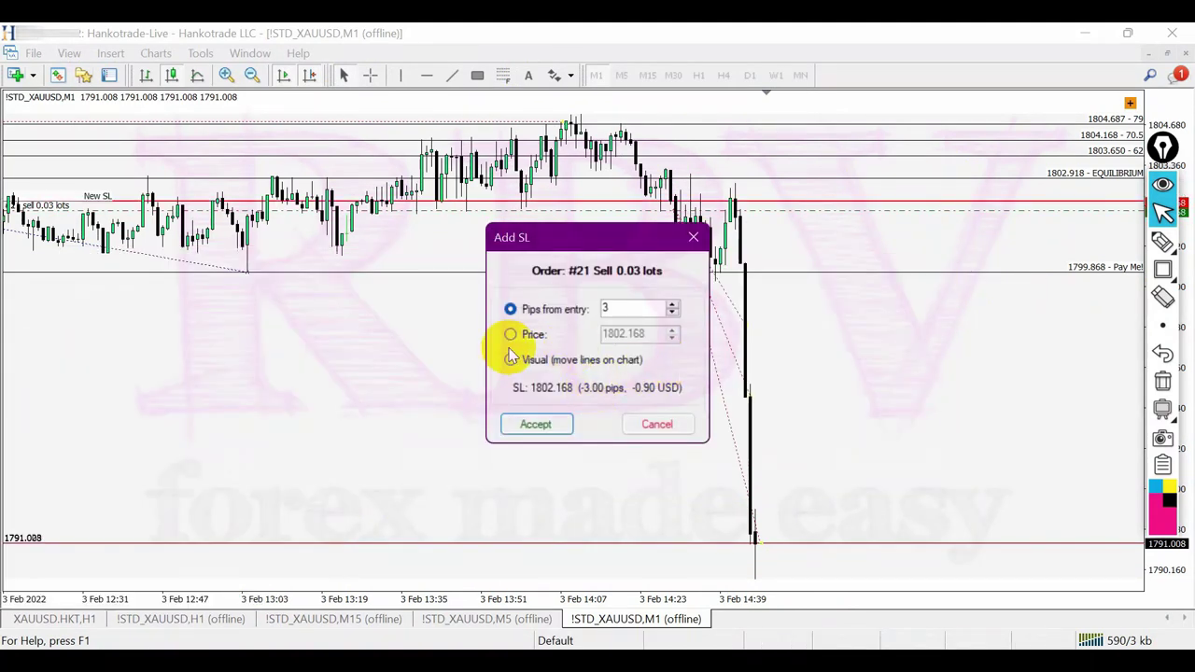
left_click(529, 362)
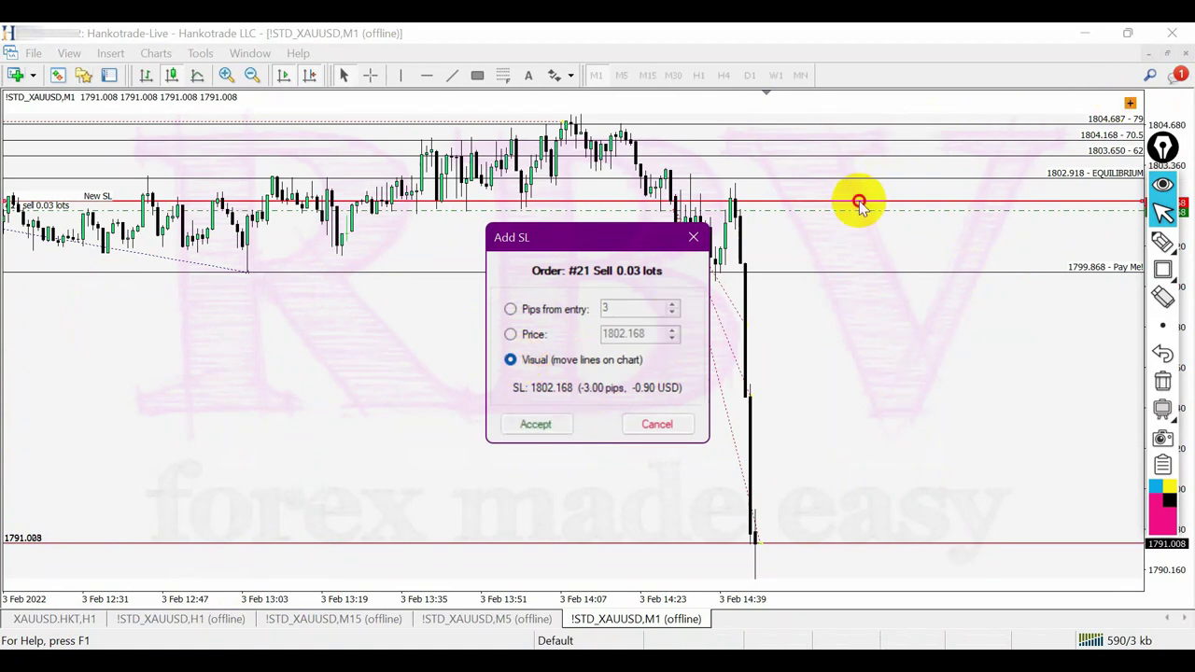
left_click_drag(859, 203, 834, 417)
left_click(544, 435)
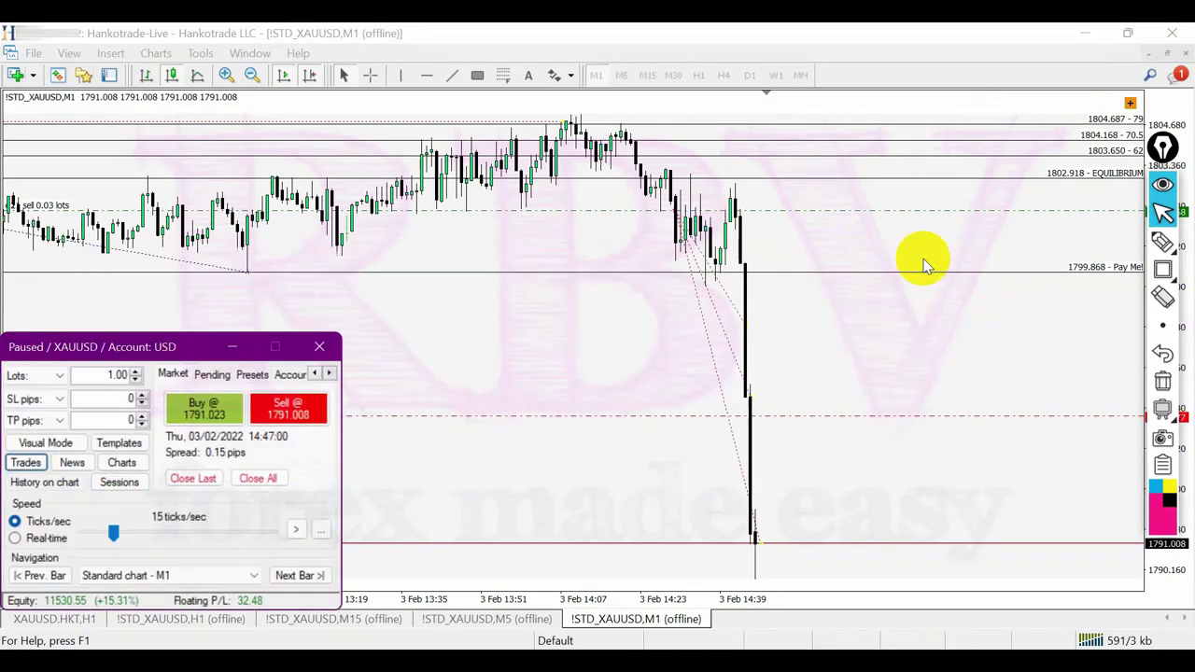
- Illustrate the sharp drop and possible price paths beside the large bearish candles with freehand pen strokes, and clear the annotations
left_click(229, 75)
left_click(1162, 241)
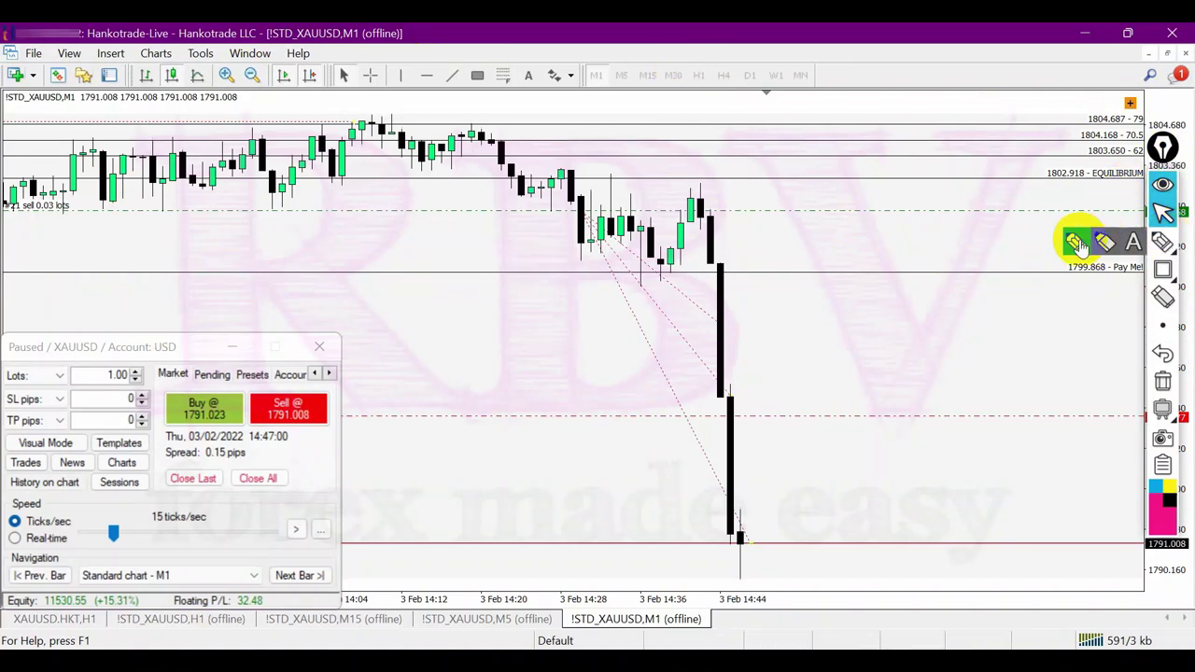
left_click(1078, 240)
mouse_move(724, 222)
left_mouse_down()
mouse_move(755, 376)
mouse_move(744, 481)
mouse_move(808, 392)
mouse_move(830, 383)
left_mouse_up()
left_click_drag(681, 319, 656, 413)
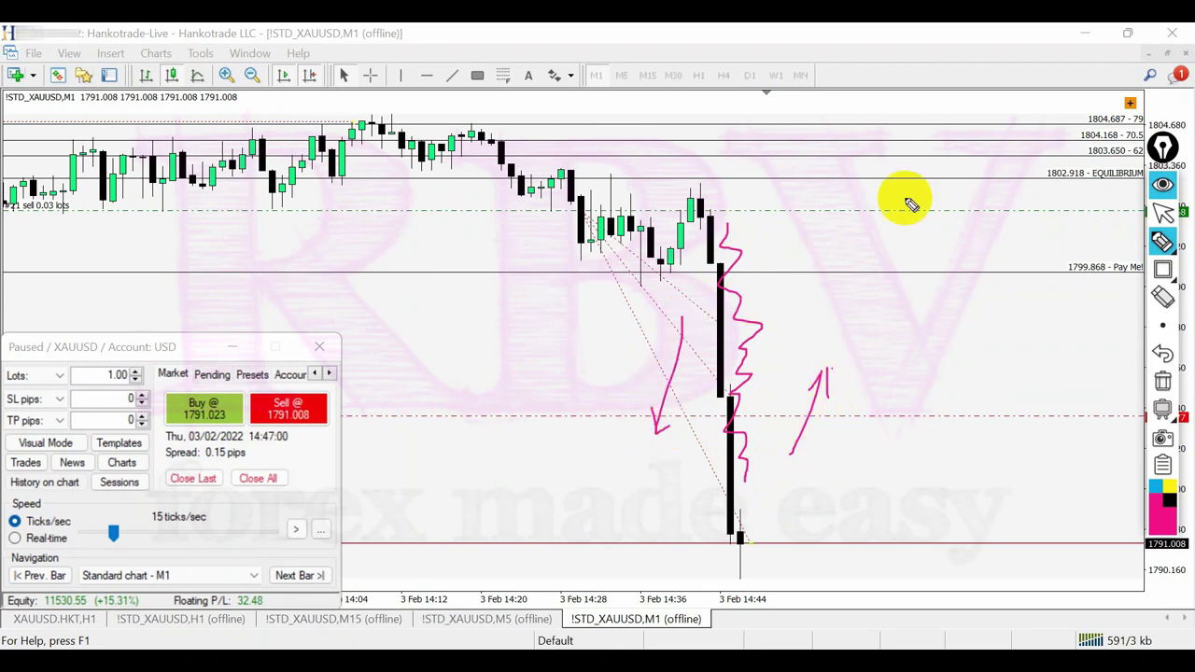
mouse_move(784, 222)
left_mouse_down()
mouse_move(822, 405)
mouse_move(825, 516)
left_mouse_up()
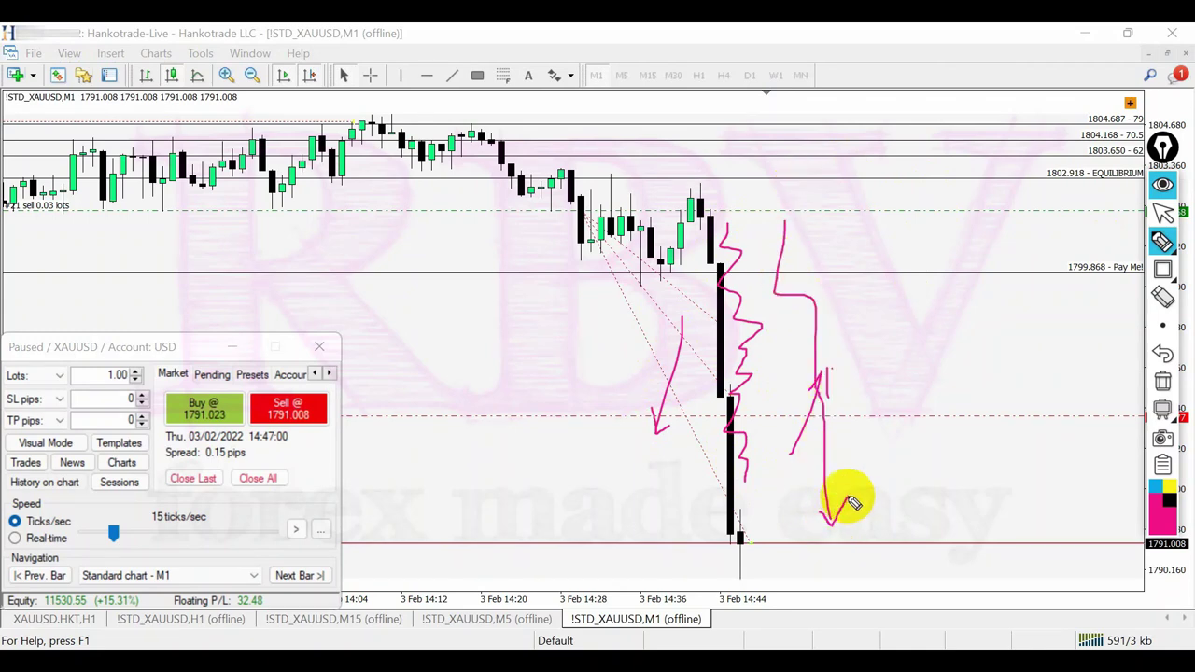
mouse_move(758, 543)
left_mouse_down()
mouse_move(835, 355)
mouse_move(915, 238)
left_mouse_up()
left_click(1162, 383)
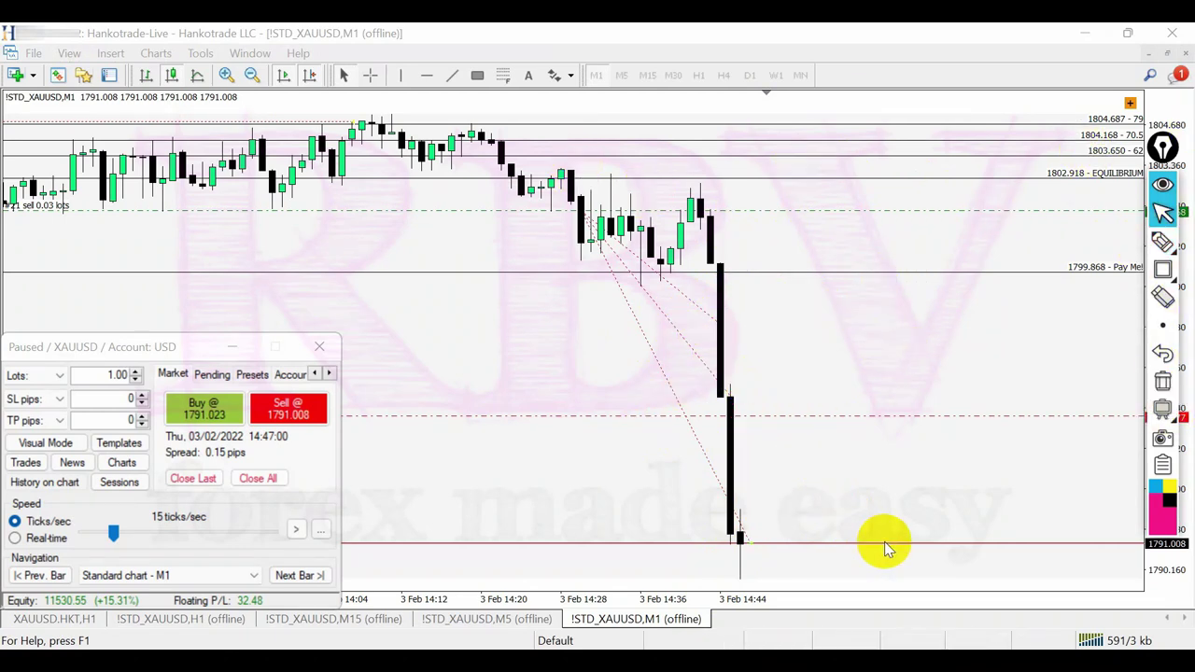
- Sketch a freehand pullback from the latest low up toward the Pay Me! line, and clear it
mouse_move(1162, 243)
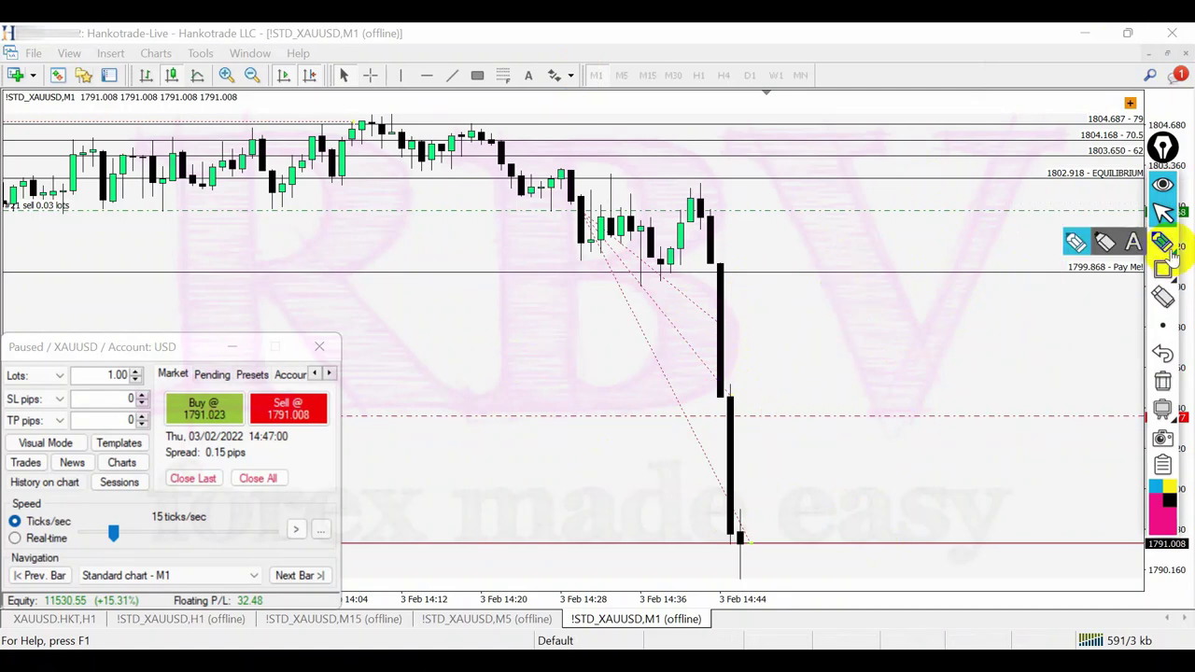
left_click(1097, 243)
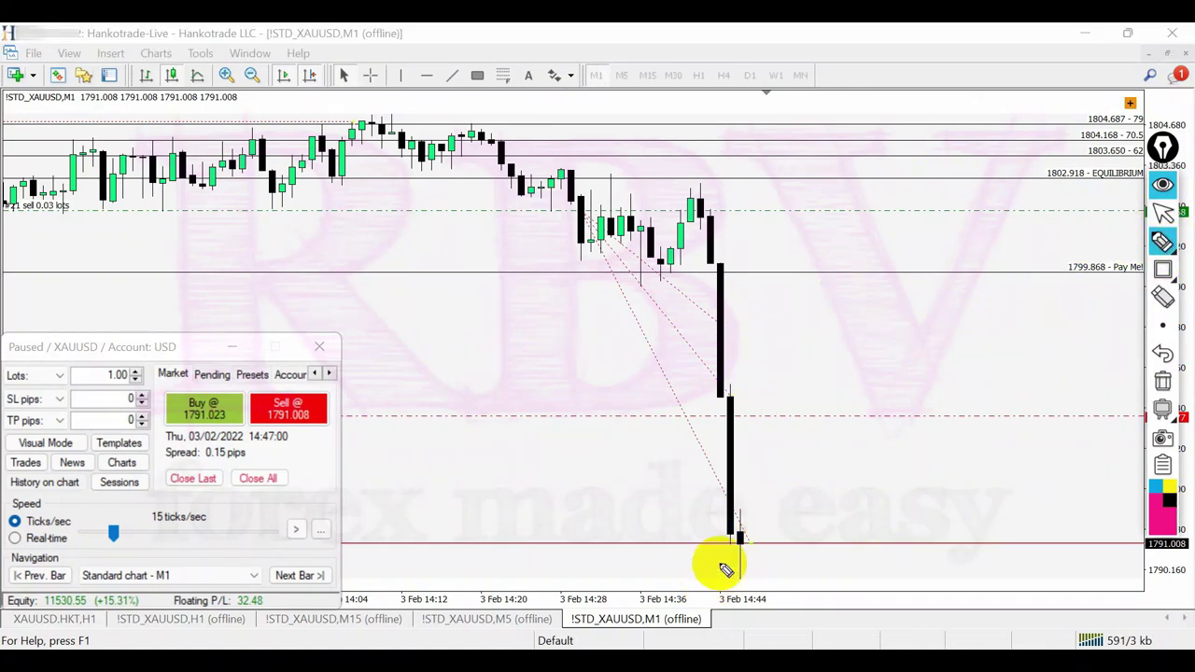
mouse_move(737, 542)
left_mouse_down()
mouse_move(754, 440)
mouse_move(905, 271)
left_mouse_up()
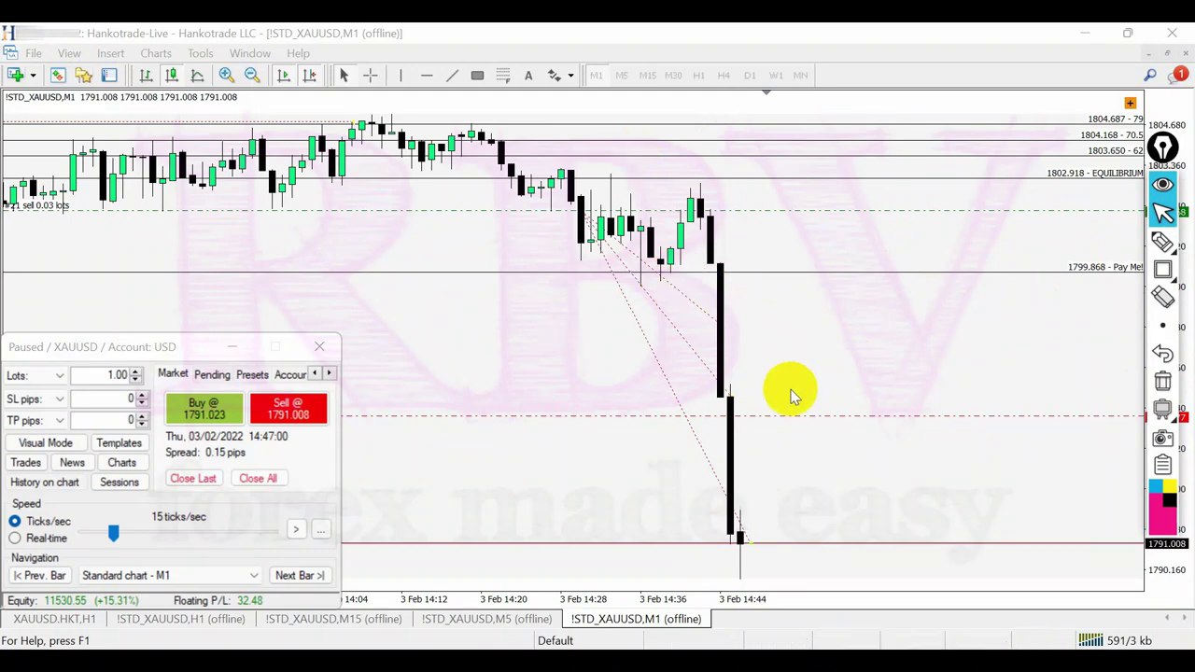
- Advance the replay to 15:11 and delete the old Fibonacci retracement
left_click(295, 573)
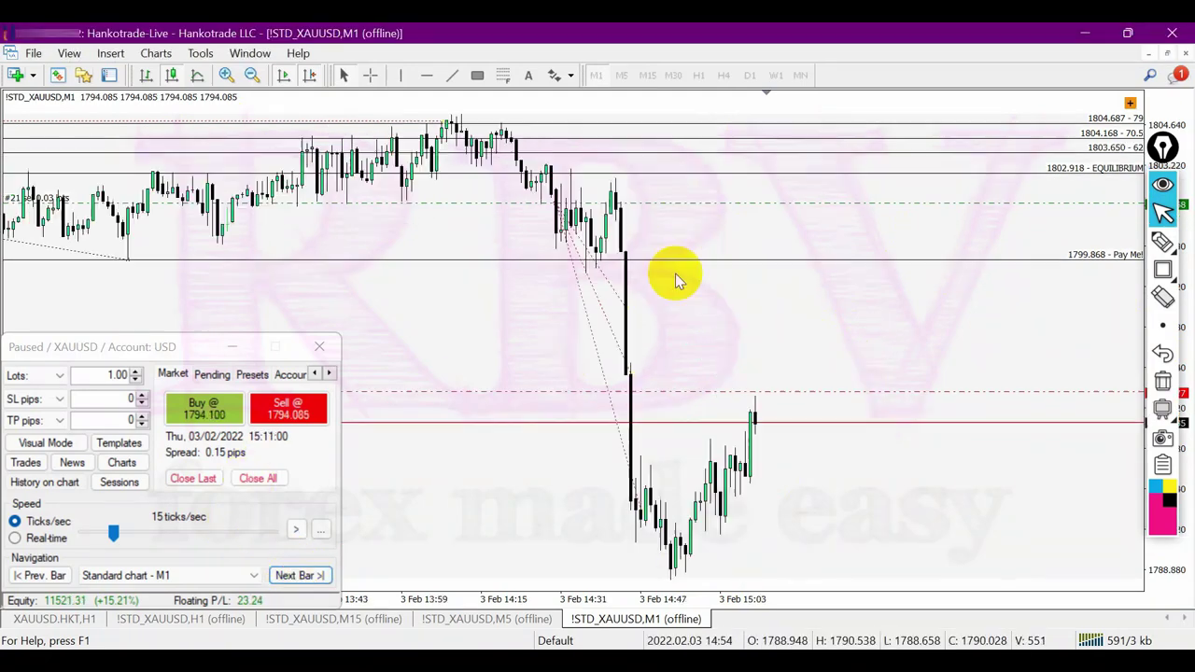
left_click(252, 74)
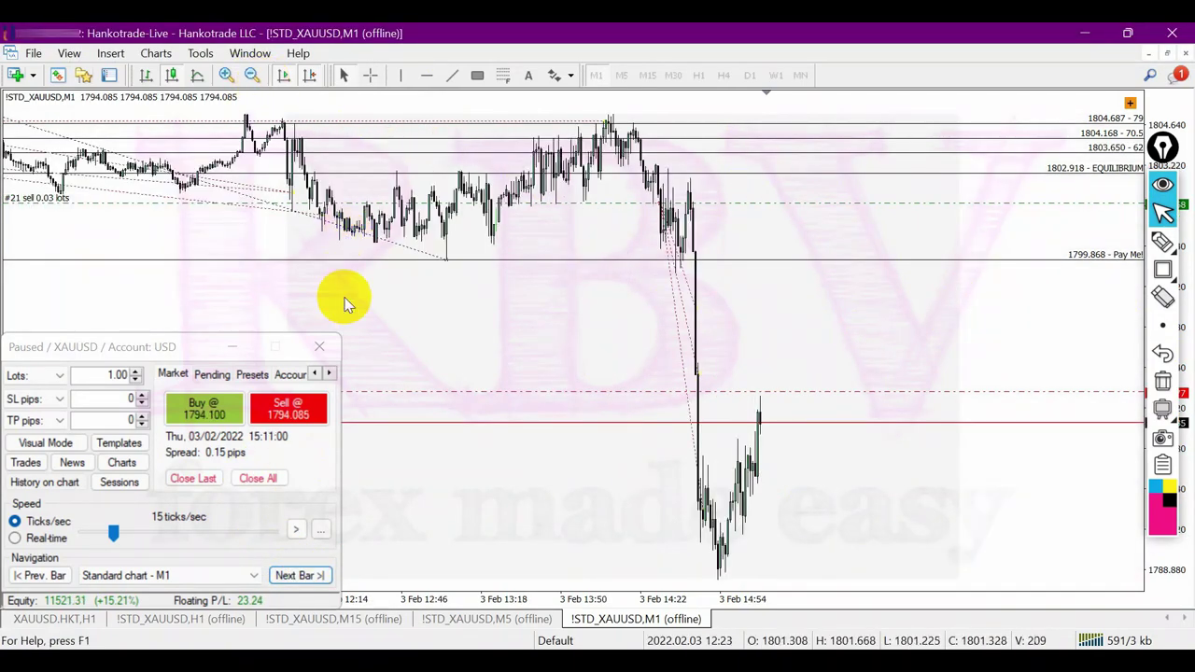
right_click(448, 254)
left_click(480, 312)
- Draw a Fibonacci retracement from the swing high at 1802.598 down to the low at 1788.538
key("plus")
mouse_move(613, 178)
left_mouse_down()
mouse_move(681, 414)
mouse_move(684, 581)
left_mouse_up()
double_click(686, 571)
left_click(706, 421)
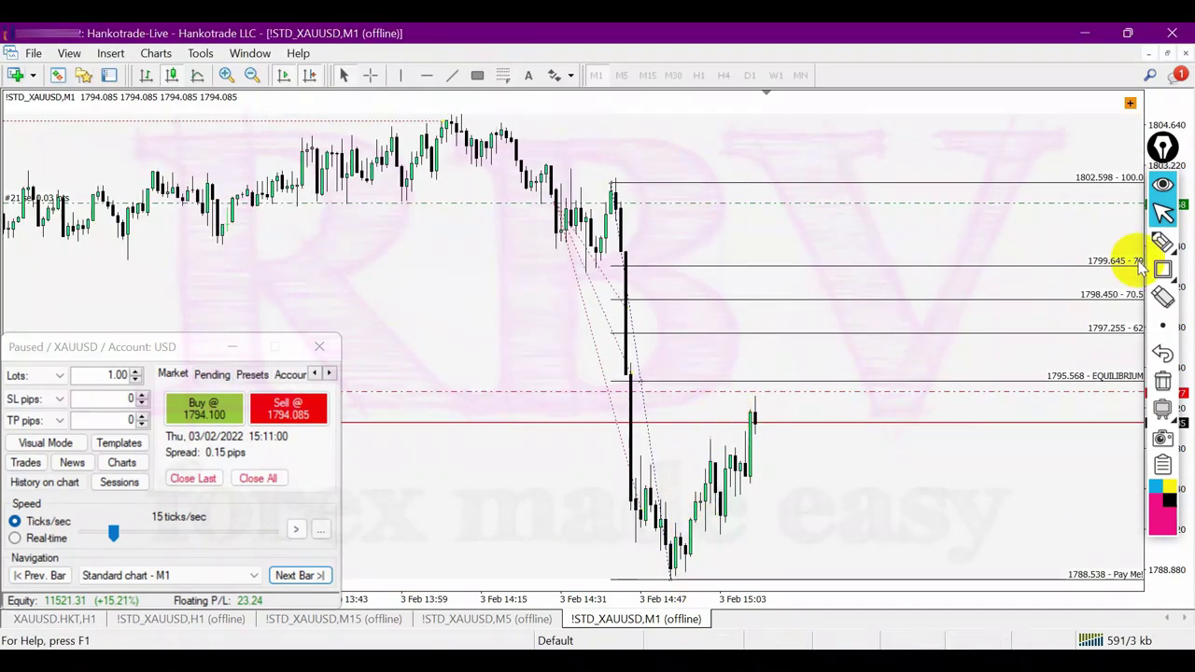
- Adjust the Fibonacci's high to 1802.758 and advance the replay bar by bar to 15:24
key("plus")
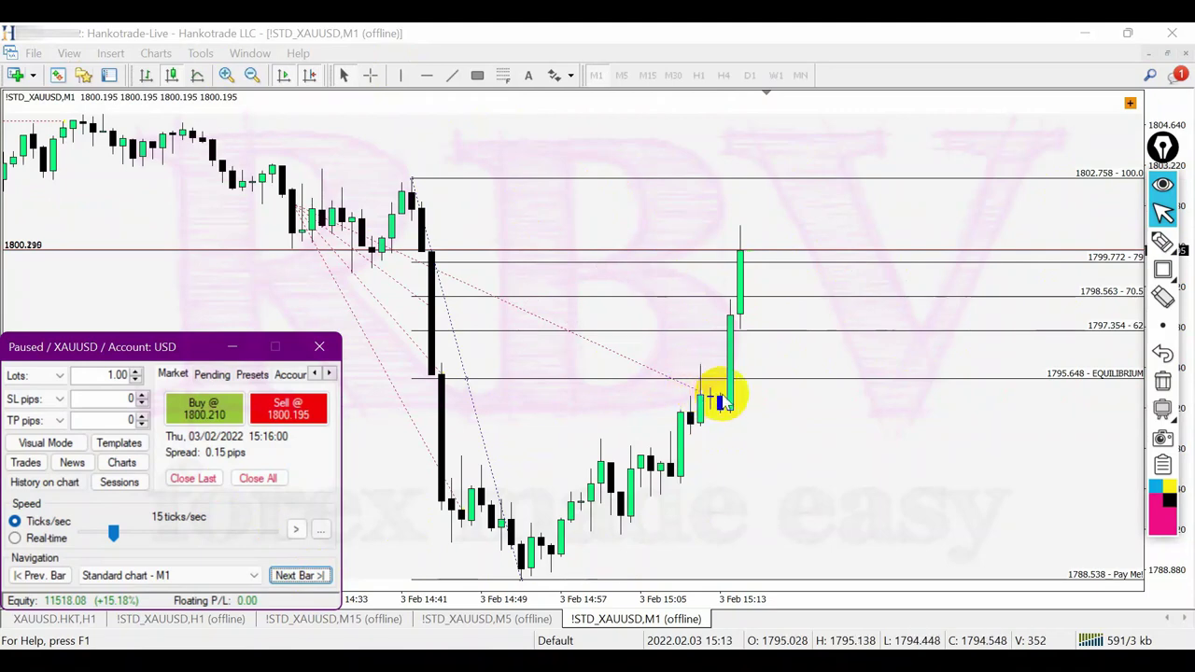
left_click(314, 575)
left_click(313, 575)
left_click(314, 575)
left_click(313, 575)
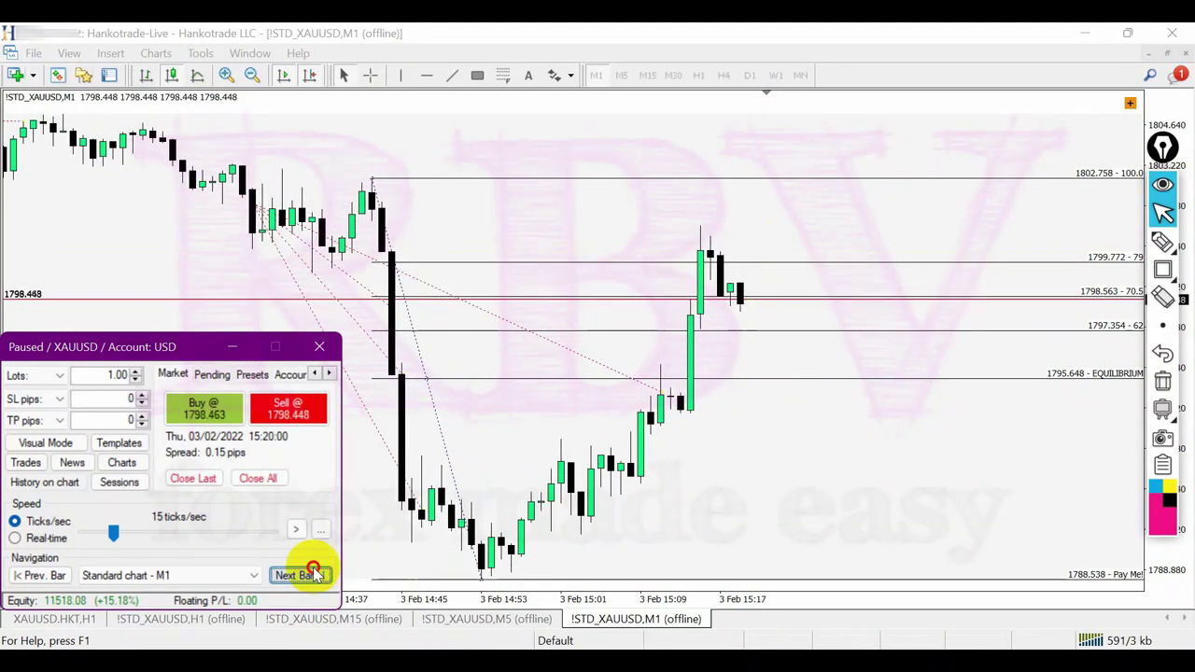
left_click(314, 575)
left_click(314, 575)
left_click(313, 575)
left_click(313, 575)
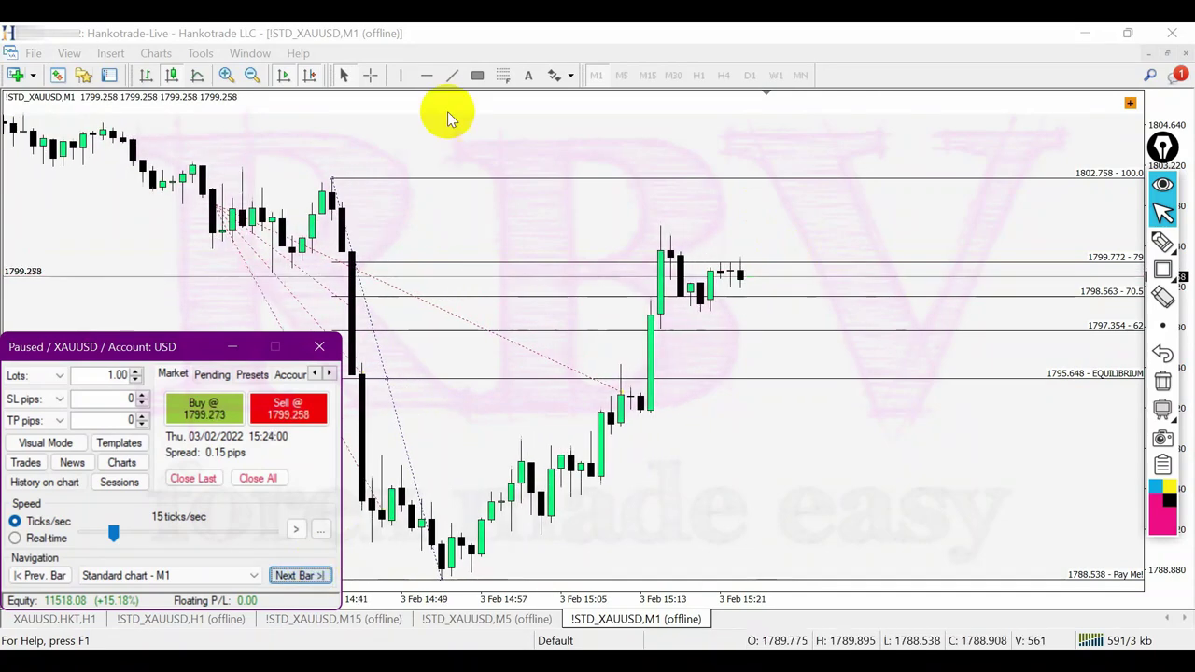
- Delete the Fibonacci retracement from the M1 chart and switch to the M15 chart
right_click(334, 176)
left_click(381, 236)
key("ctrl+Tab")
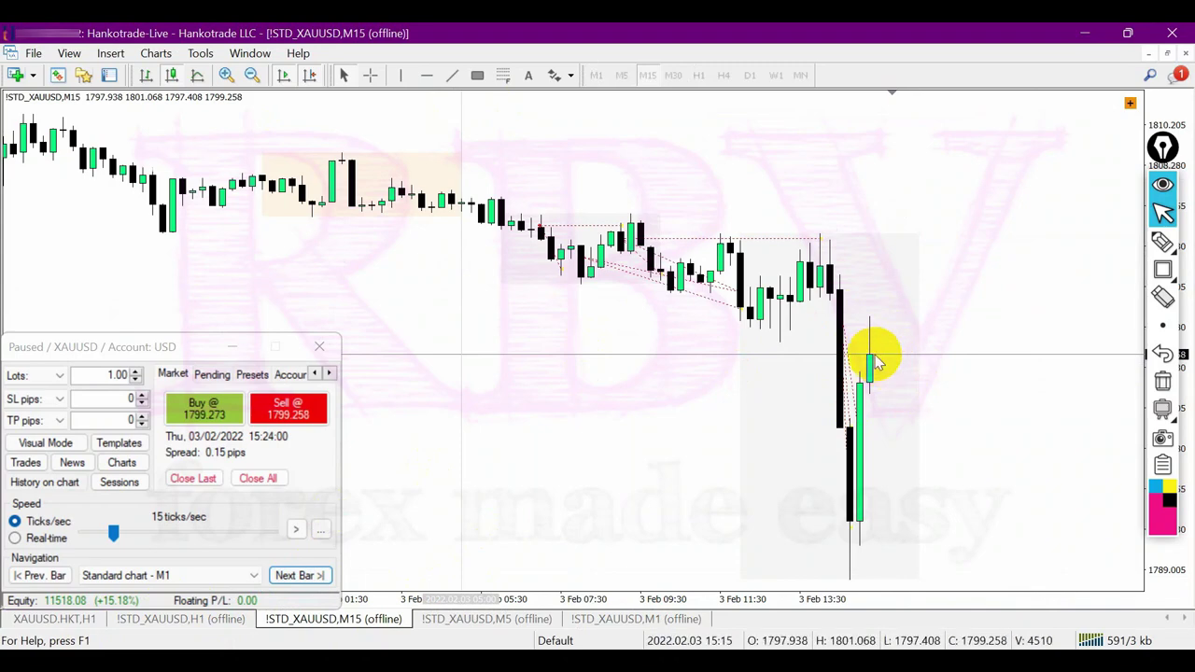
- Switch to the H1 chart and delete the Fibonacci retracement over the latest bars
left_click(223, 620)
right_click(858, 202)
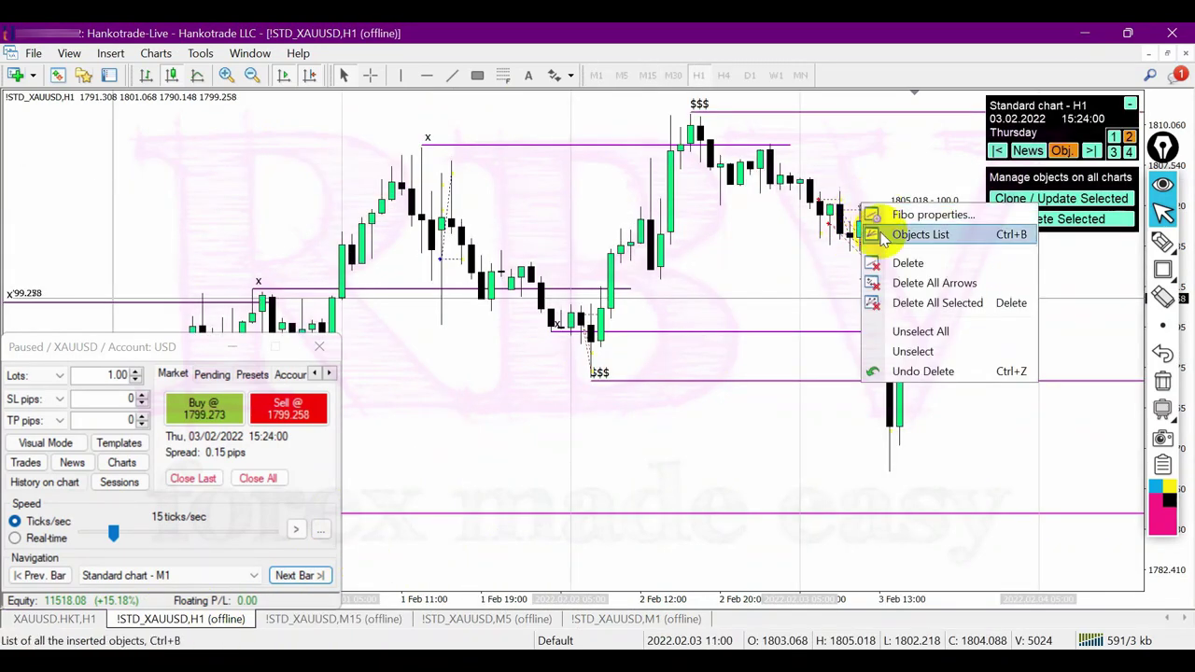
left_click(891, 264)
- Replace the $$$ ray at the 1794.350 swing low with a shorter trendline labelled x
left_click(251, 74)
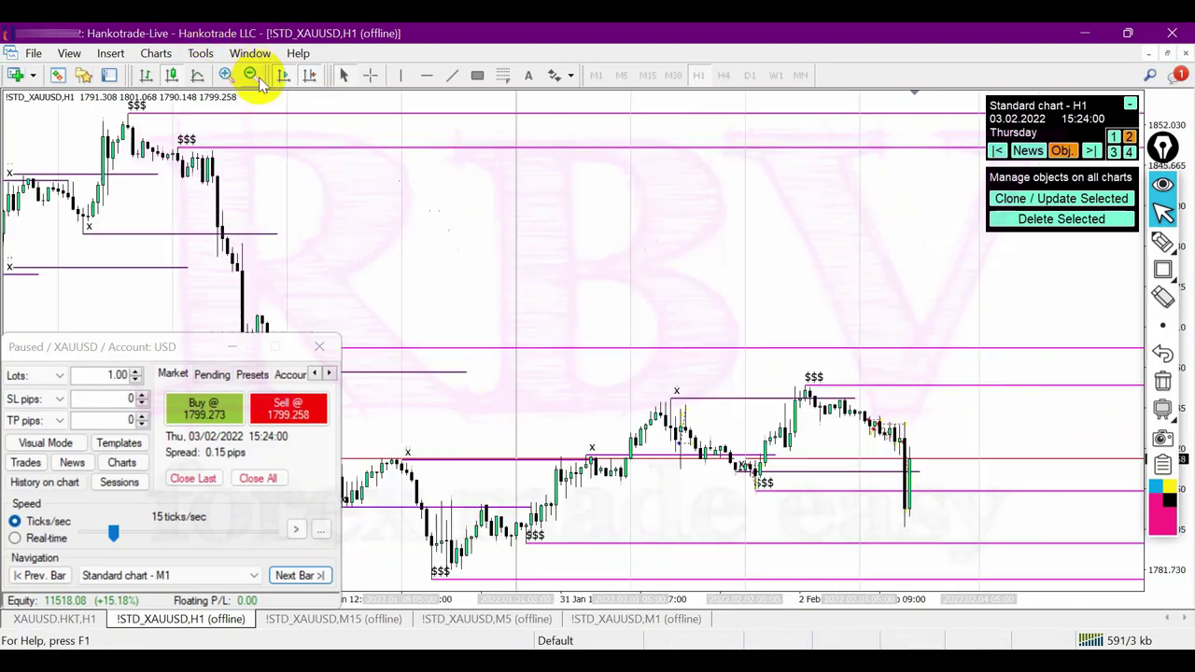
right_click(855, 495)
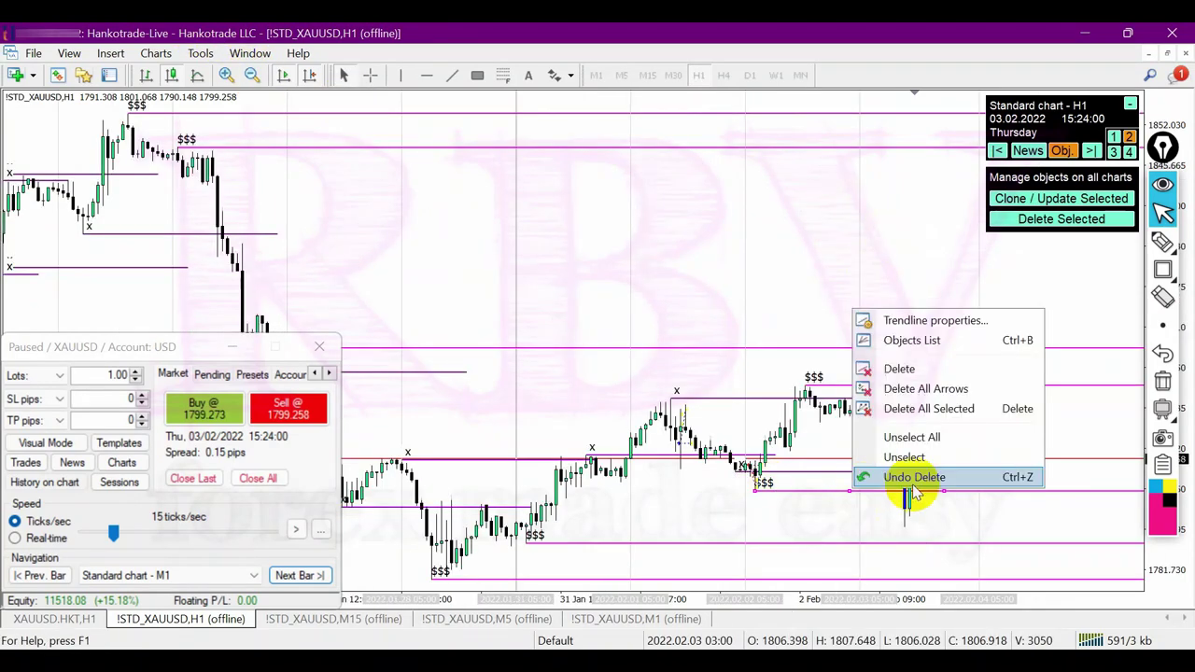
left_click(901, 368)
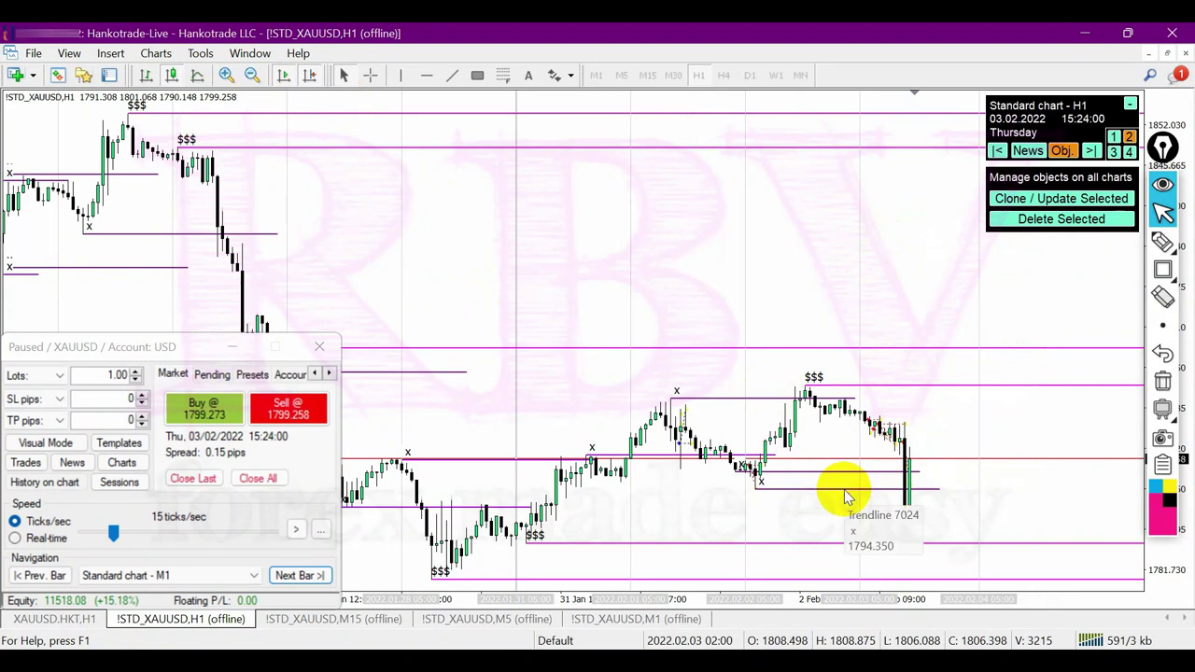
- Set the replay navigation to the standard H1 chart and advance bar by bar to 04.02.2022 07:00
left_click(163, 575)
left_click(172, 635)
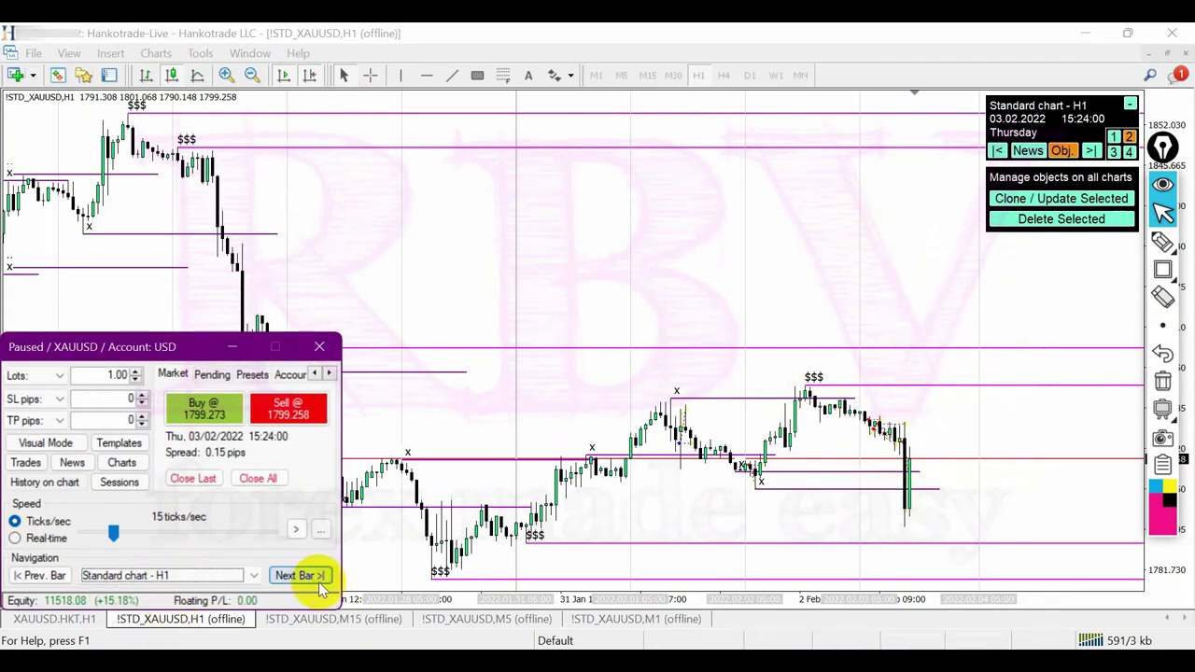
left_click(317, 580)
left_click(313, 580)
left_click(314, 581)
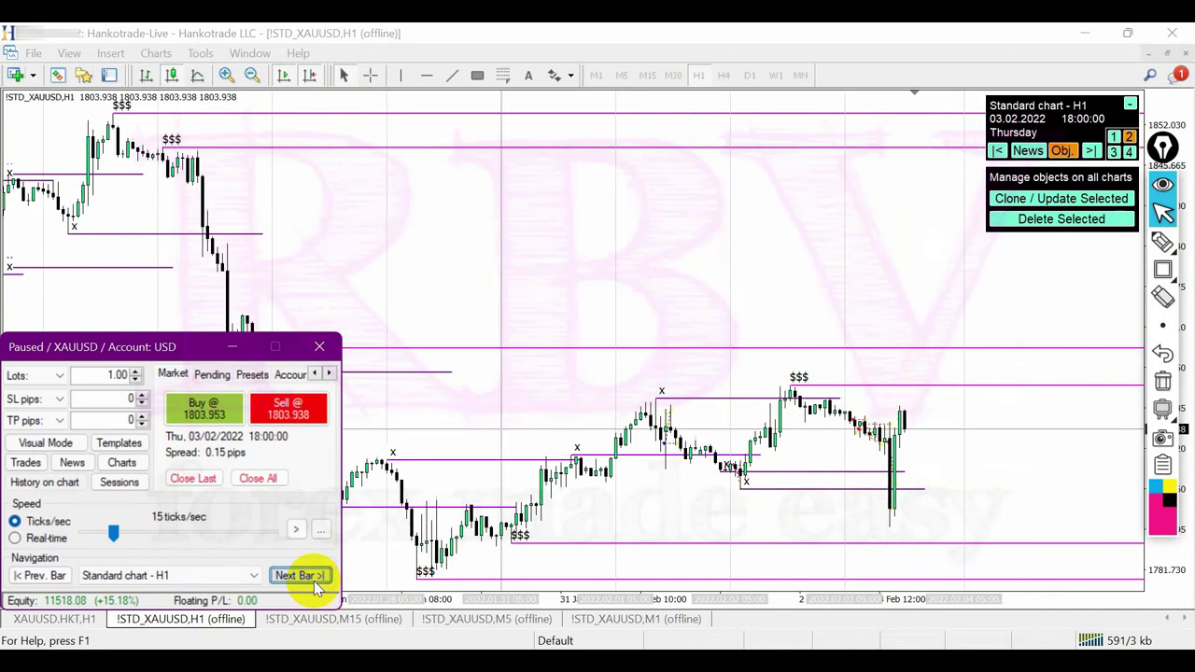
left_click(314, 580)
left_click(313, 581)
left_click(314, 580)
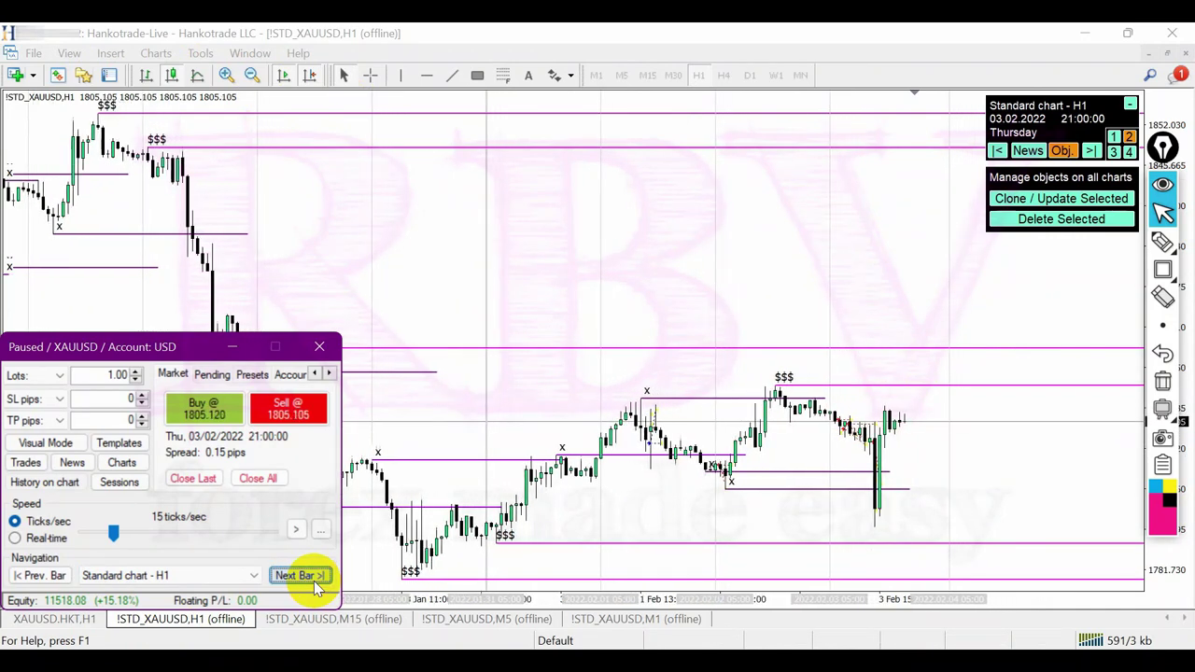
left_click(314, 580)
left_click(313, 581)
left_click(314, 581)
left_click(314, 581)
left_click(314, 581)
left_click(314, 580)
left_click(314, 580)
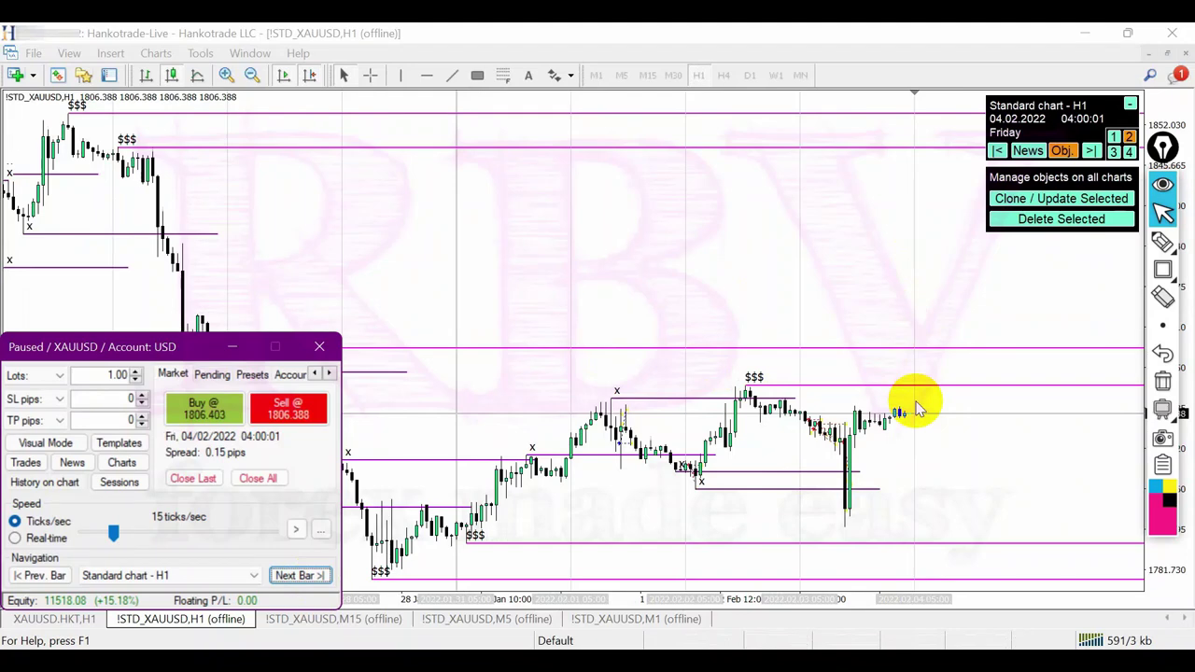
left_click(297, 575)
left_click(297, 576)
left_click(297, 575)
left_click(370, 75)
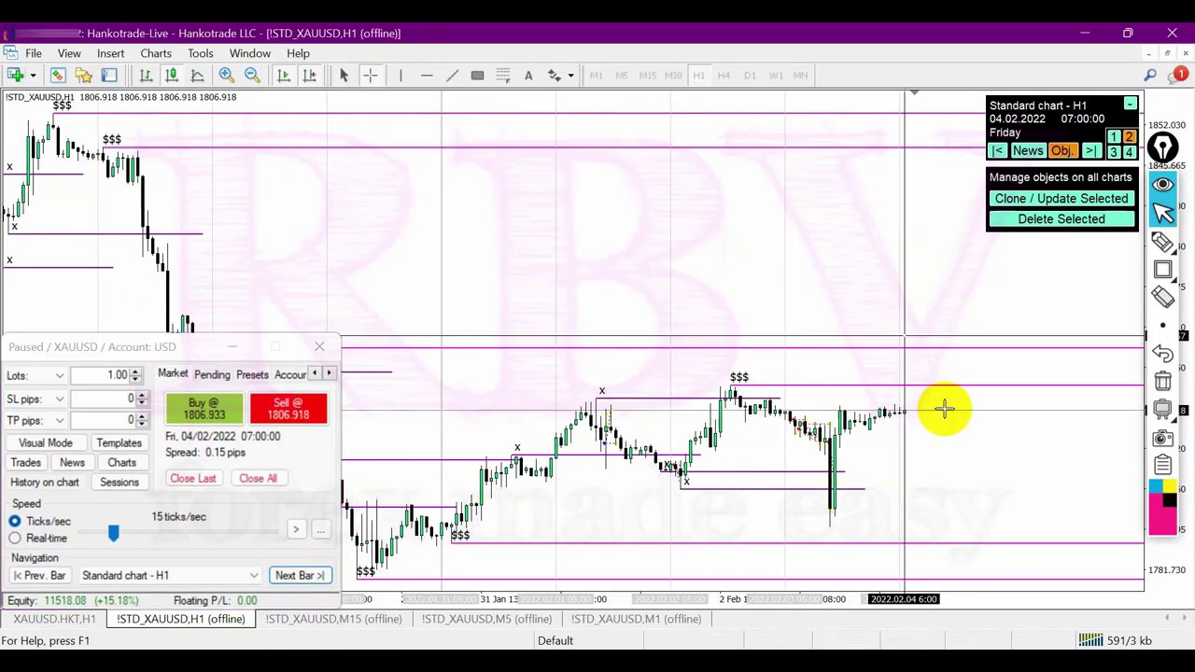
left_click(929, 472)
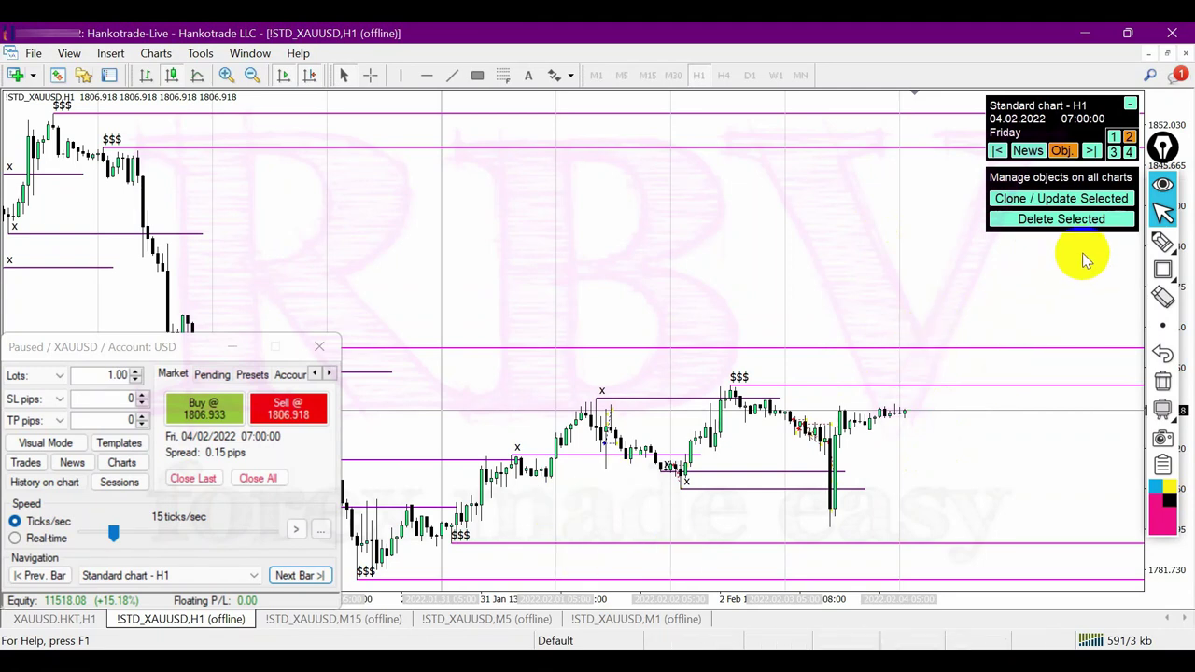
- Review the closed trades and the balance and equity graph in an enlarged trades window
left_click_drag(215, 346, 341, 181)
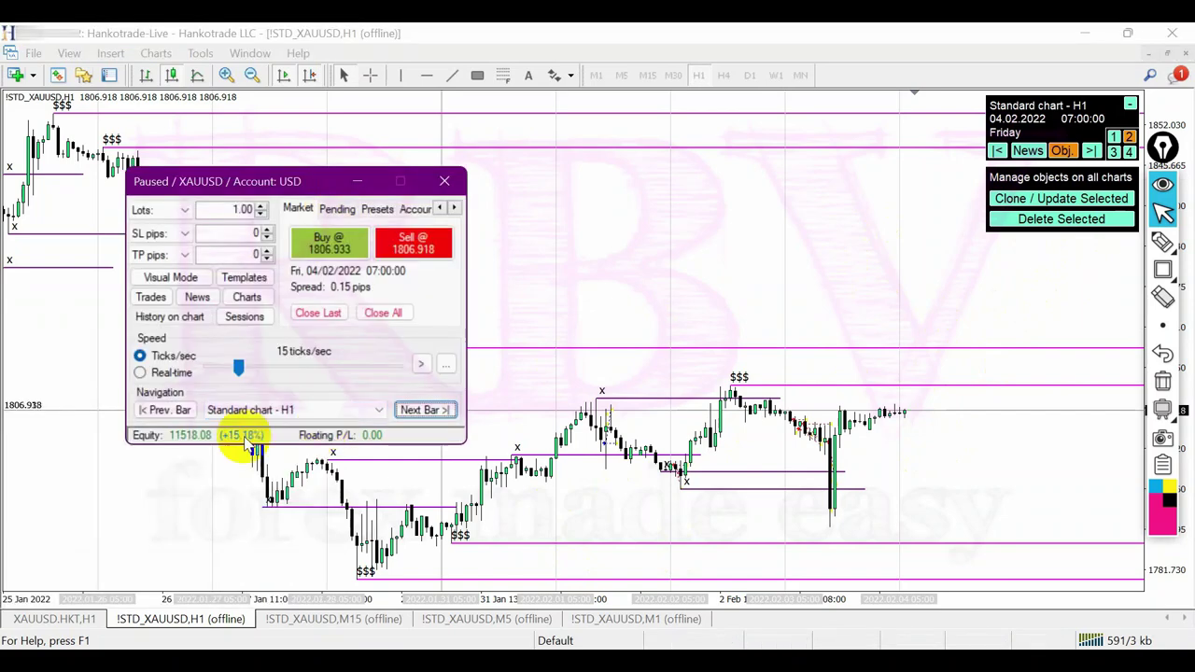
left_click(163, 297)
left_click(233, 285)
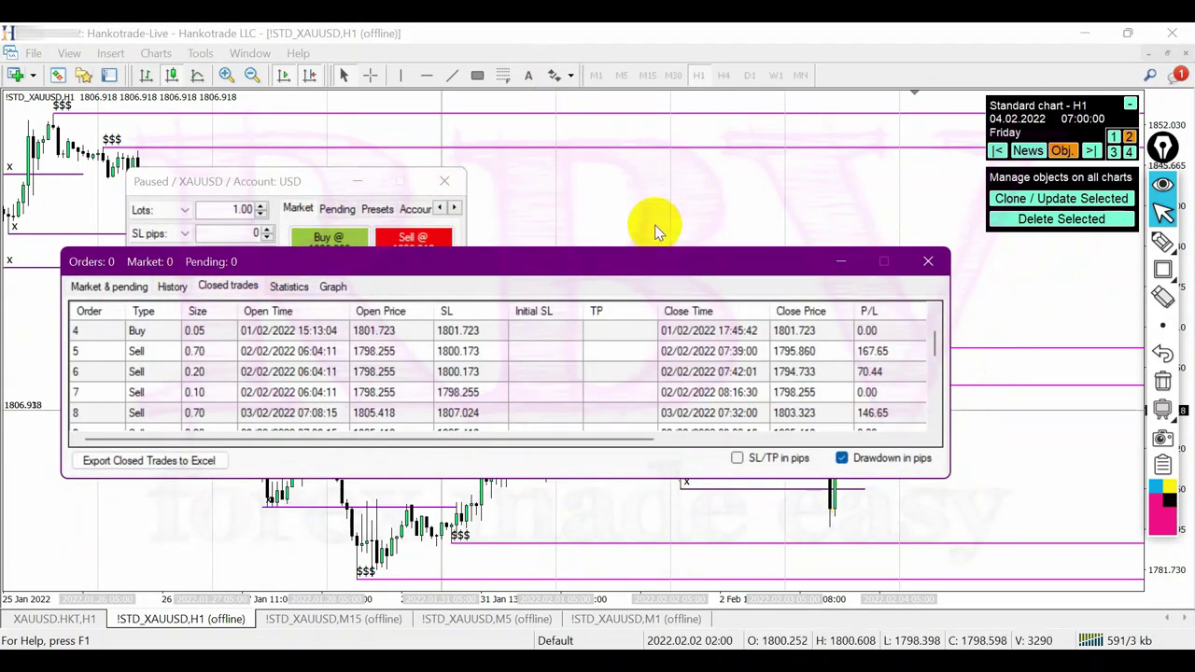
left_click_drag(648, 124, 655, 101)
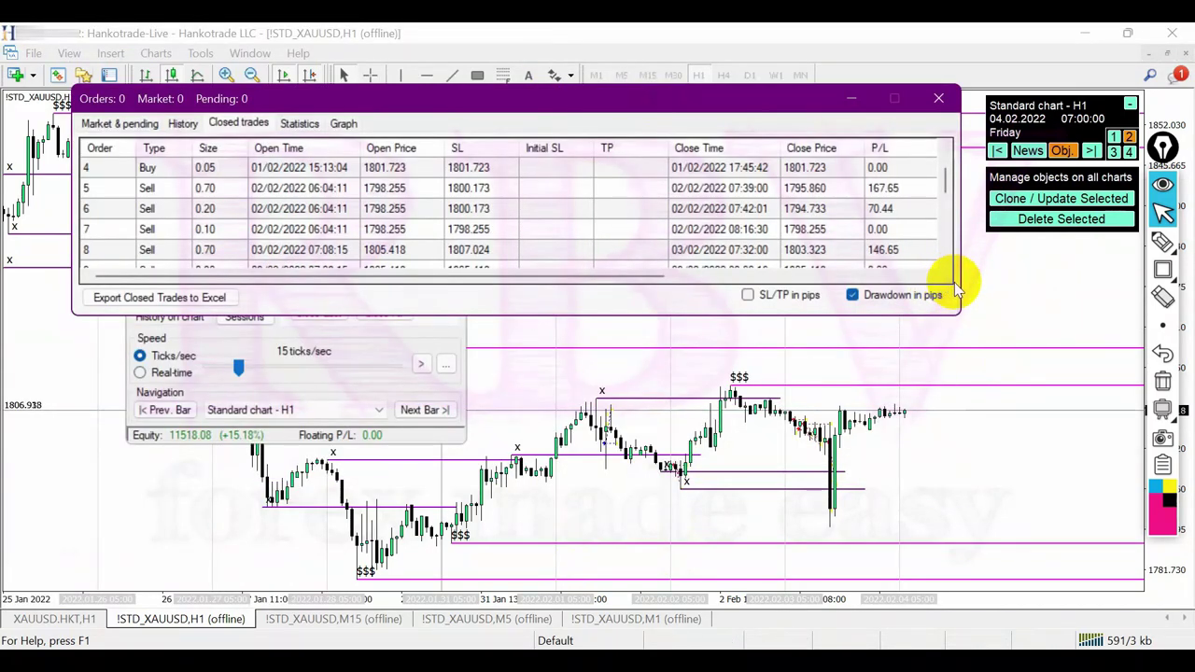
left_click_drag(952, 314, 1083, 642)
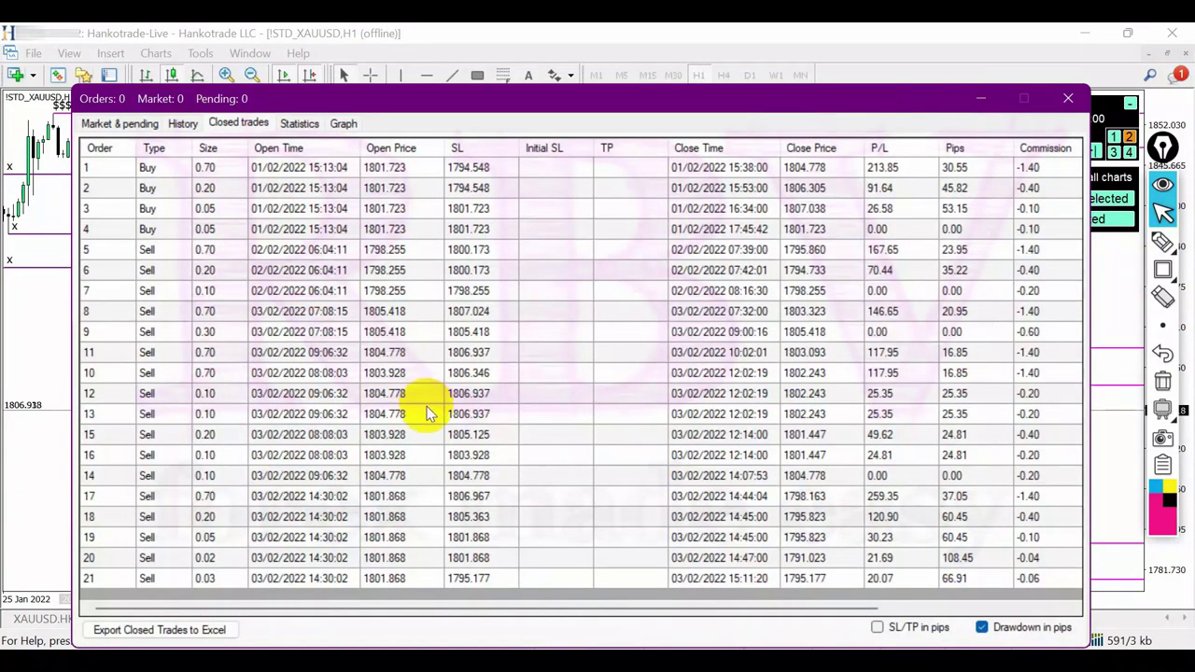
left_click_drag(821, 599, 1027, 599)
left_click(344, 123)
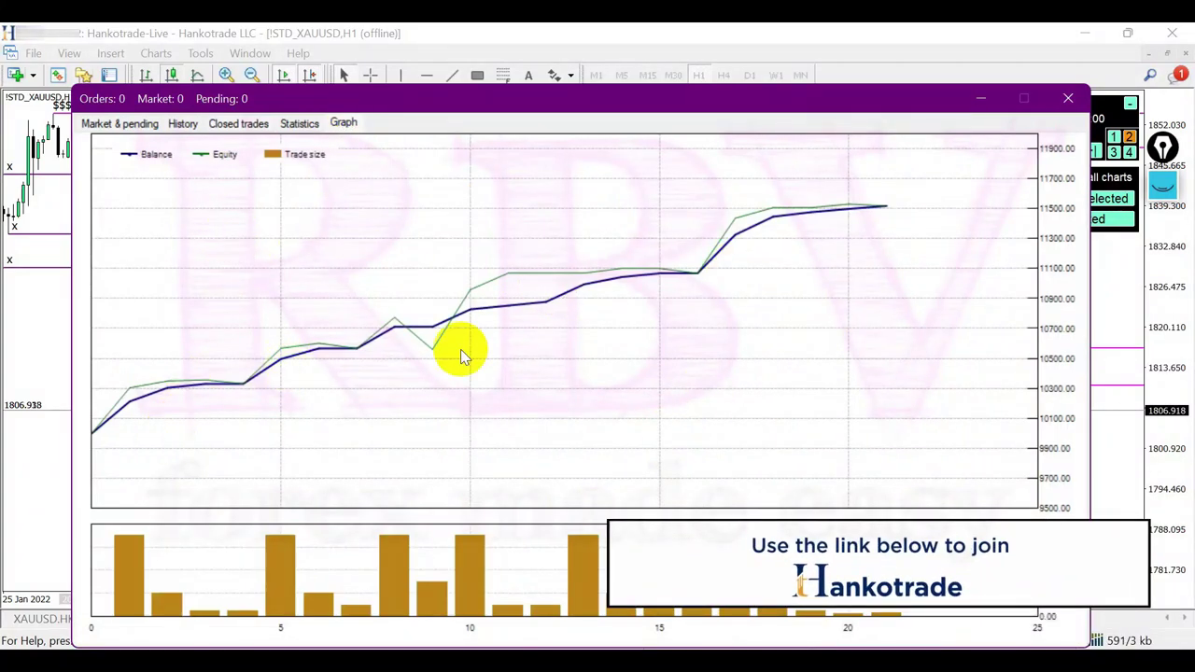
key("Escape")
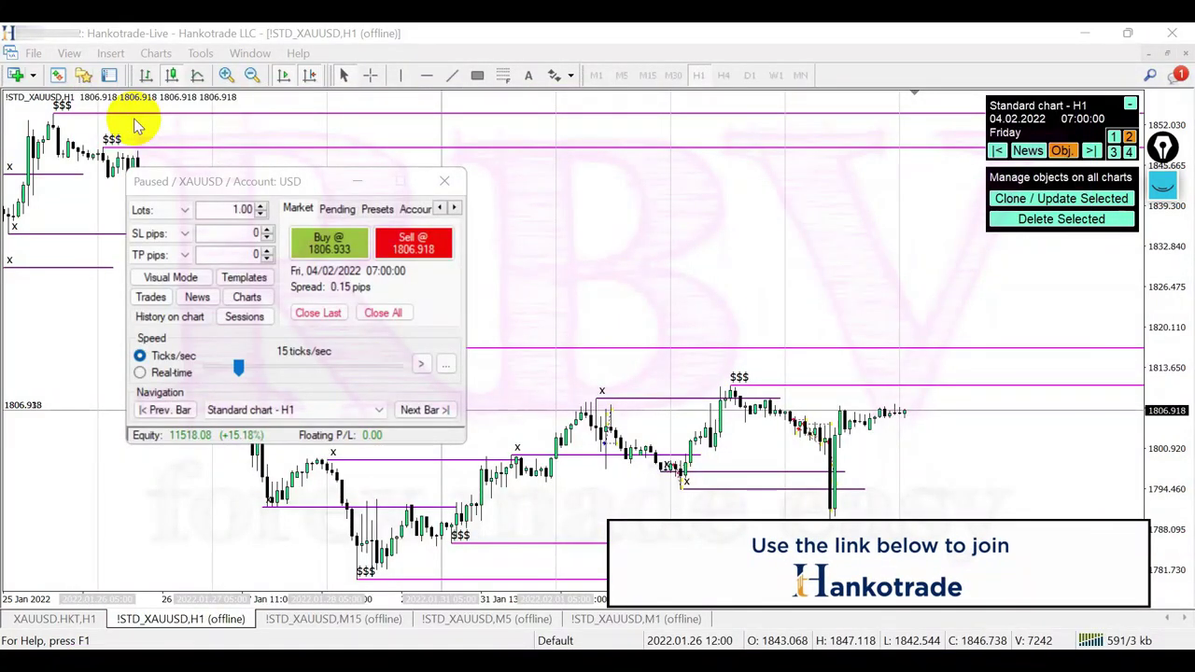